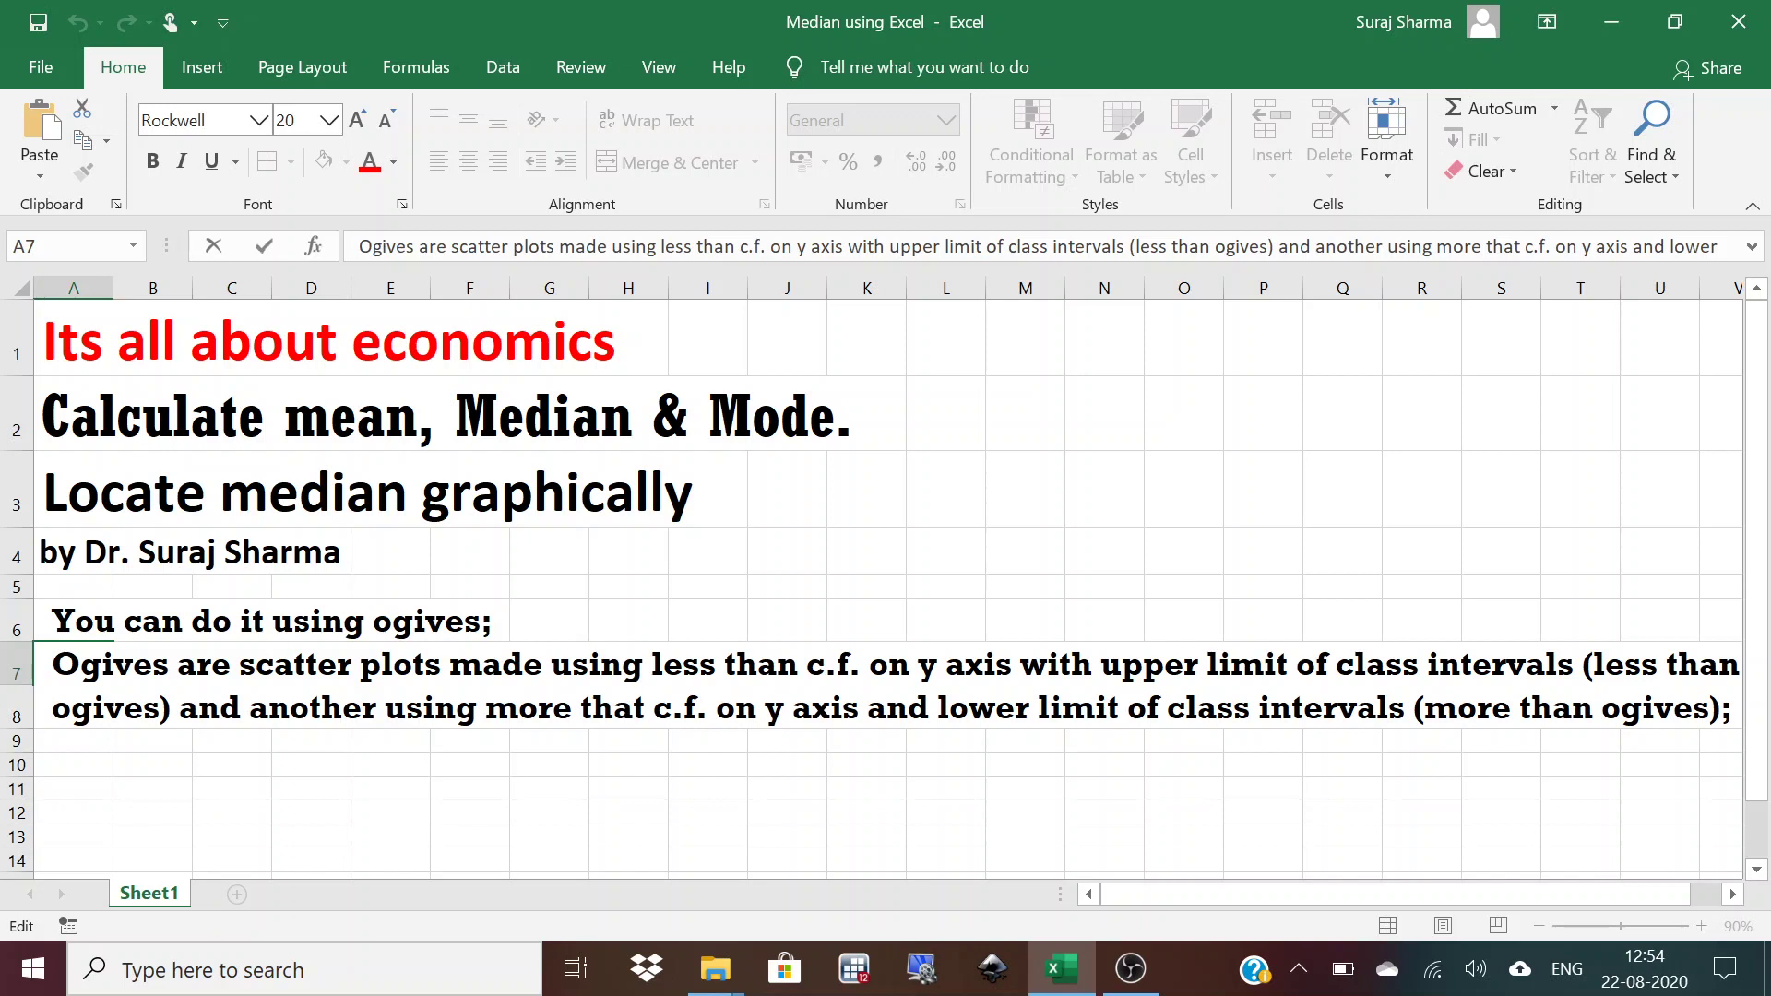
{"action": "left_click", "coordinate": [17, 742]}
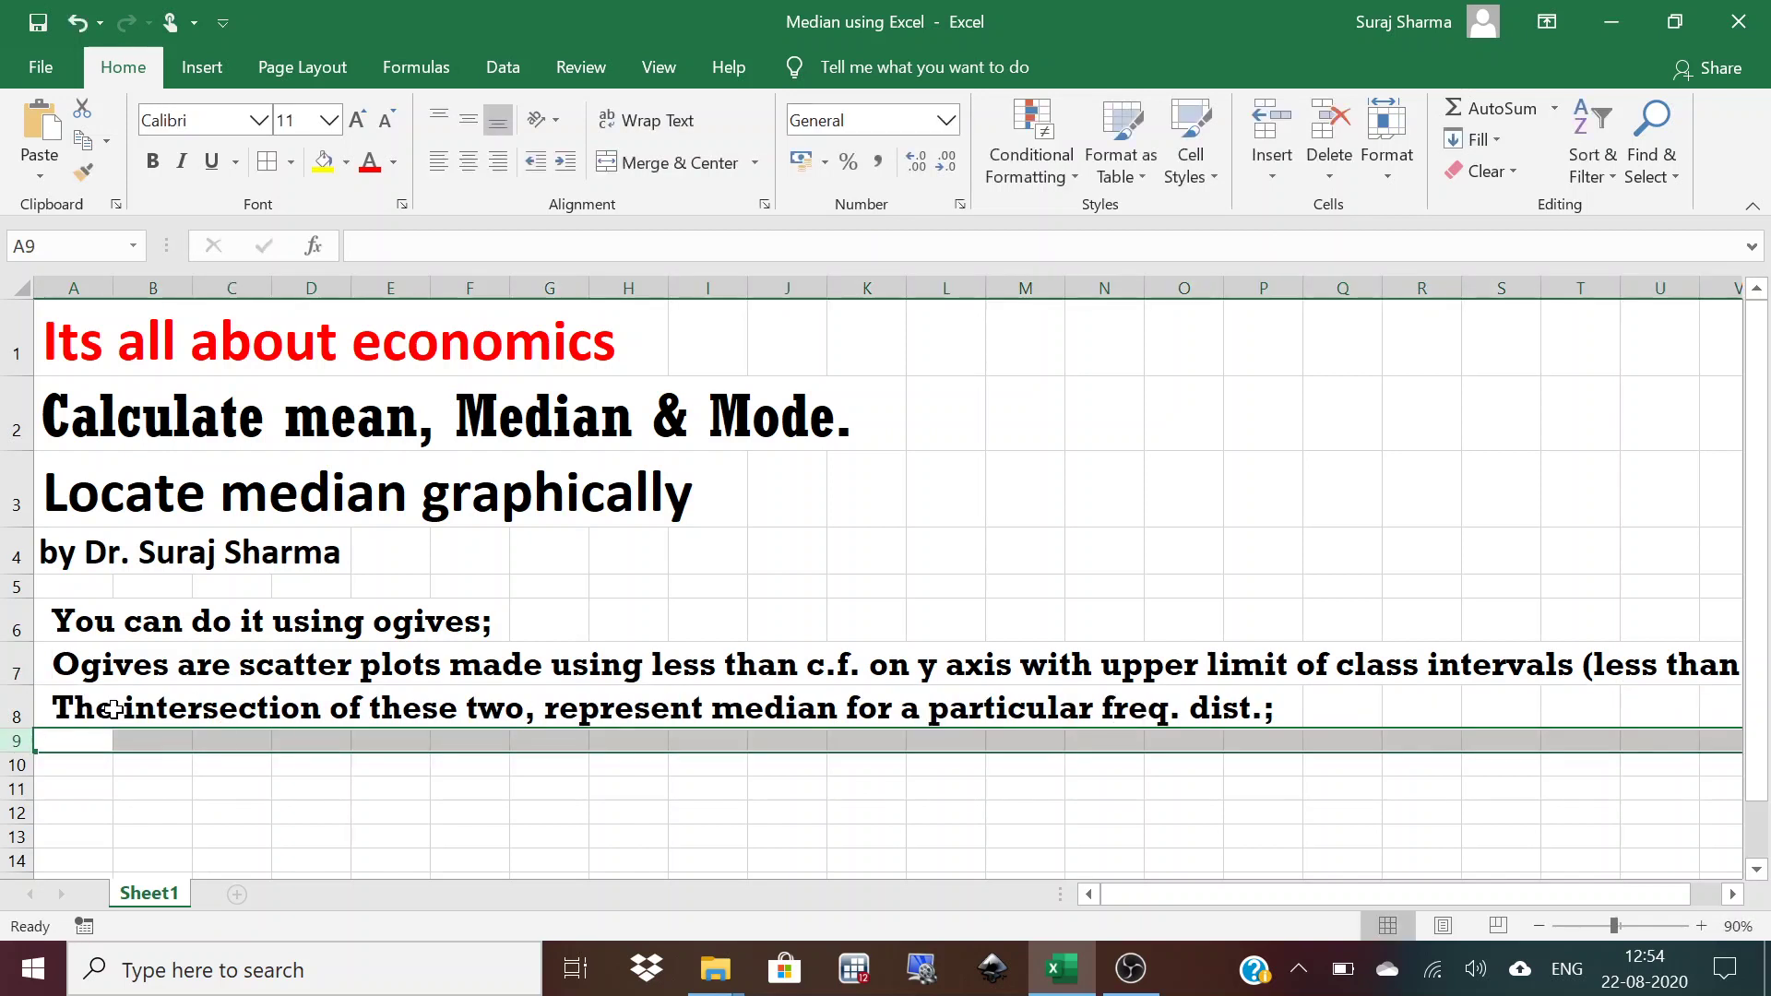
{"action": "left_click", "coordinate": [115, 709]}
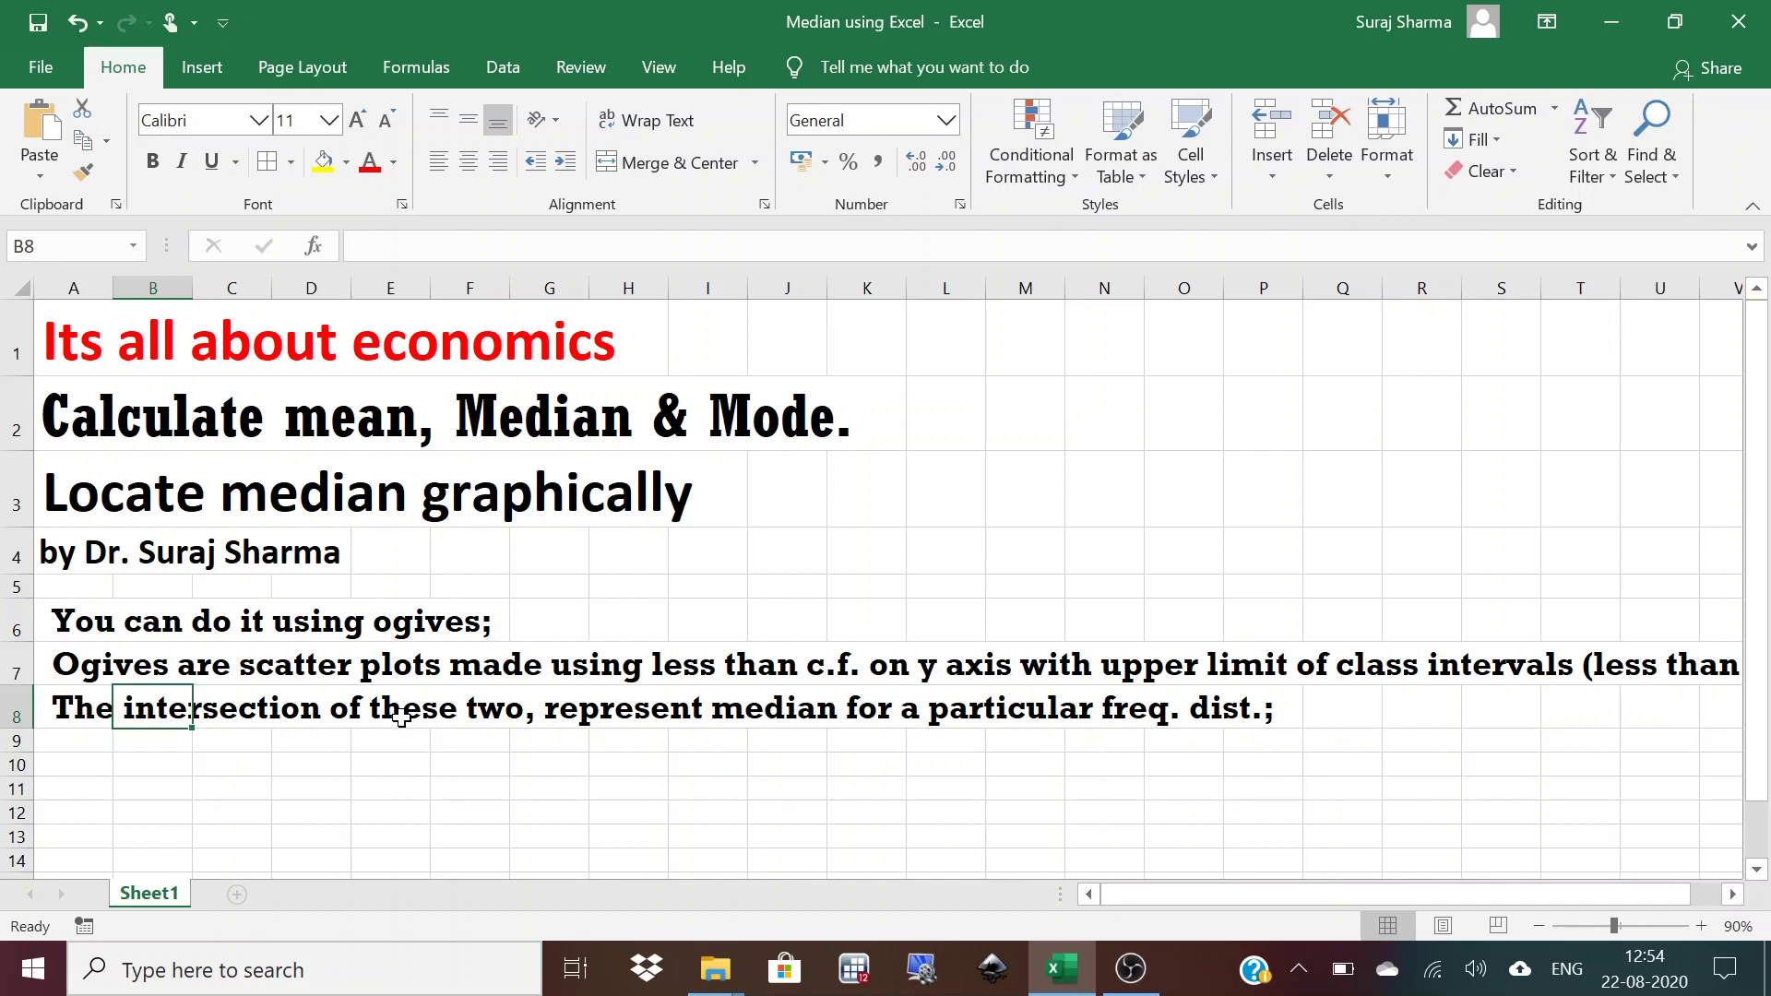
Enter the heading "Marks of students" in A1 of a new worksheet and fit column A to the text.
{"action": "left_click", "coordinate": [237, 895]}
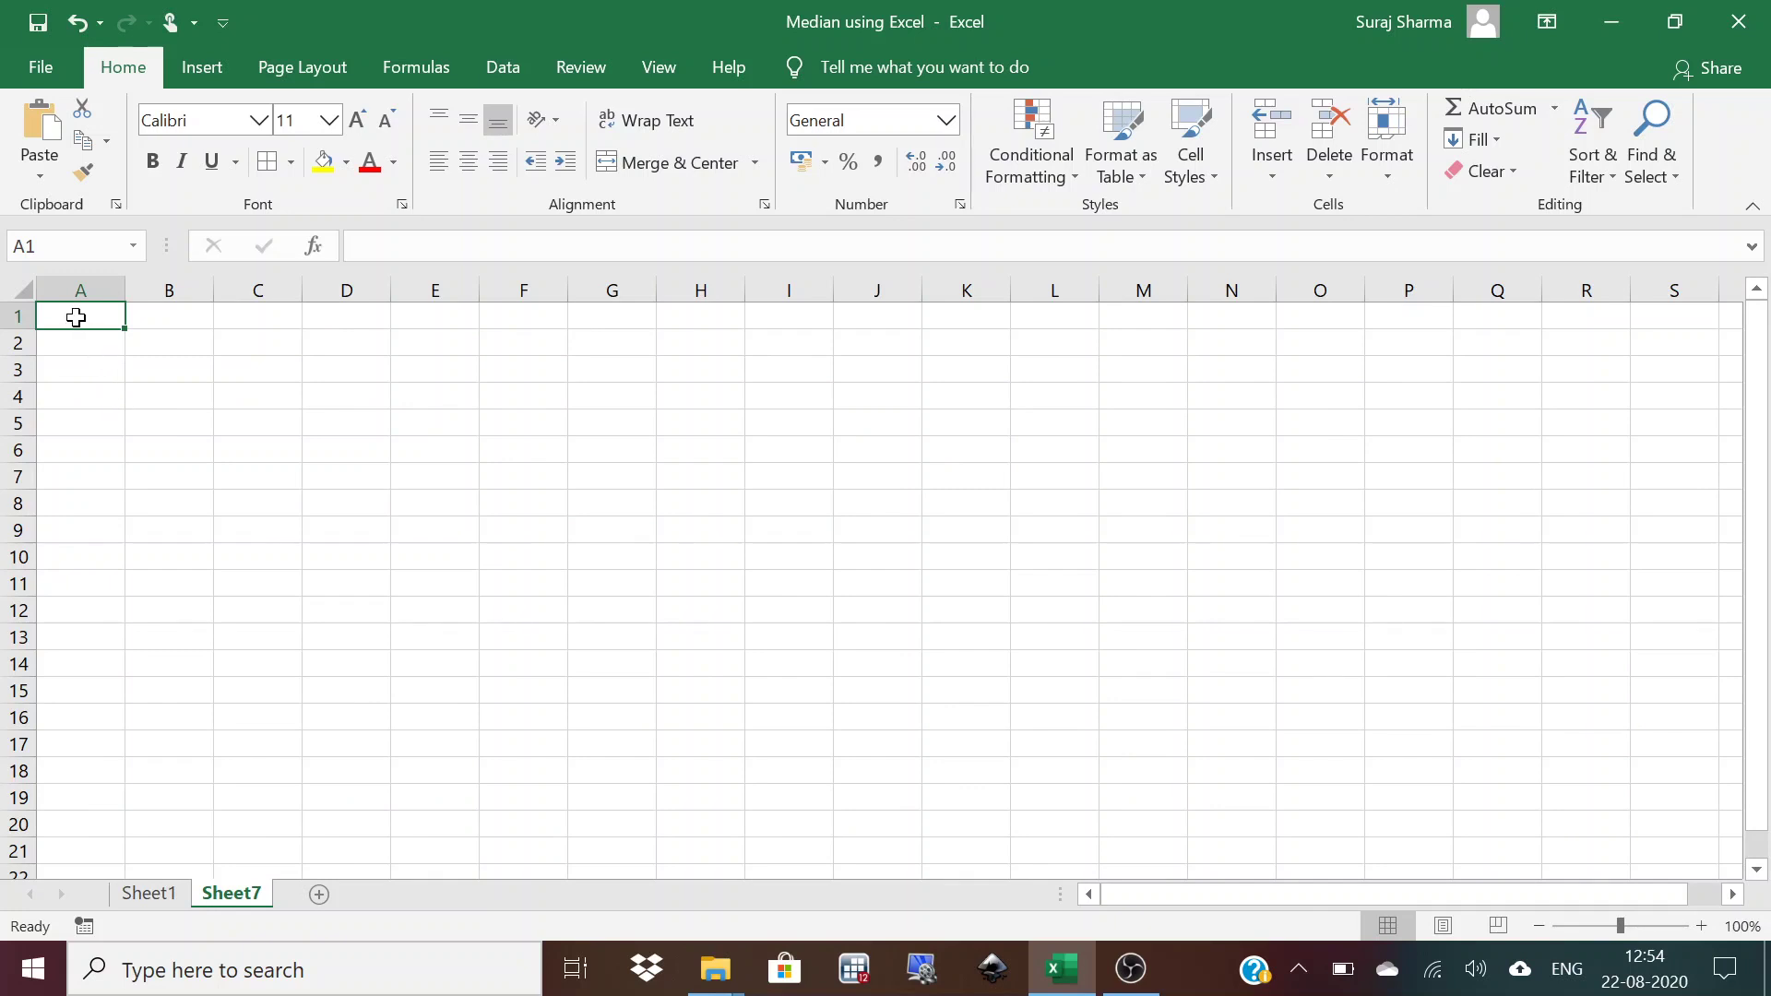
{"action": "type", "text": "Ma"}
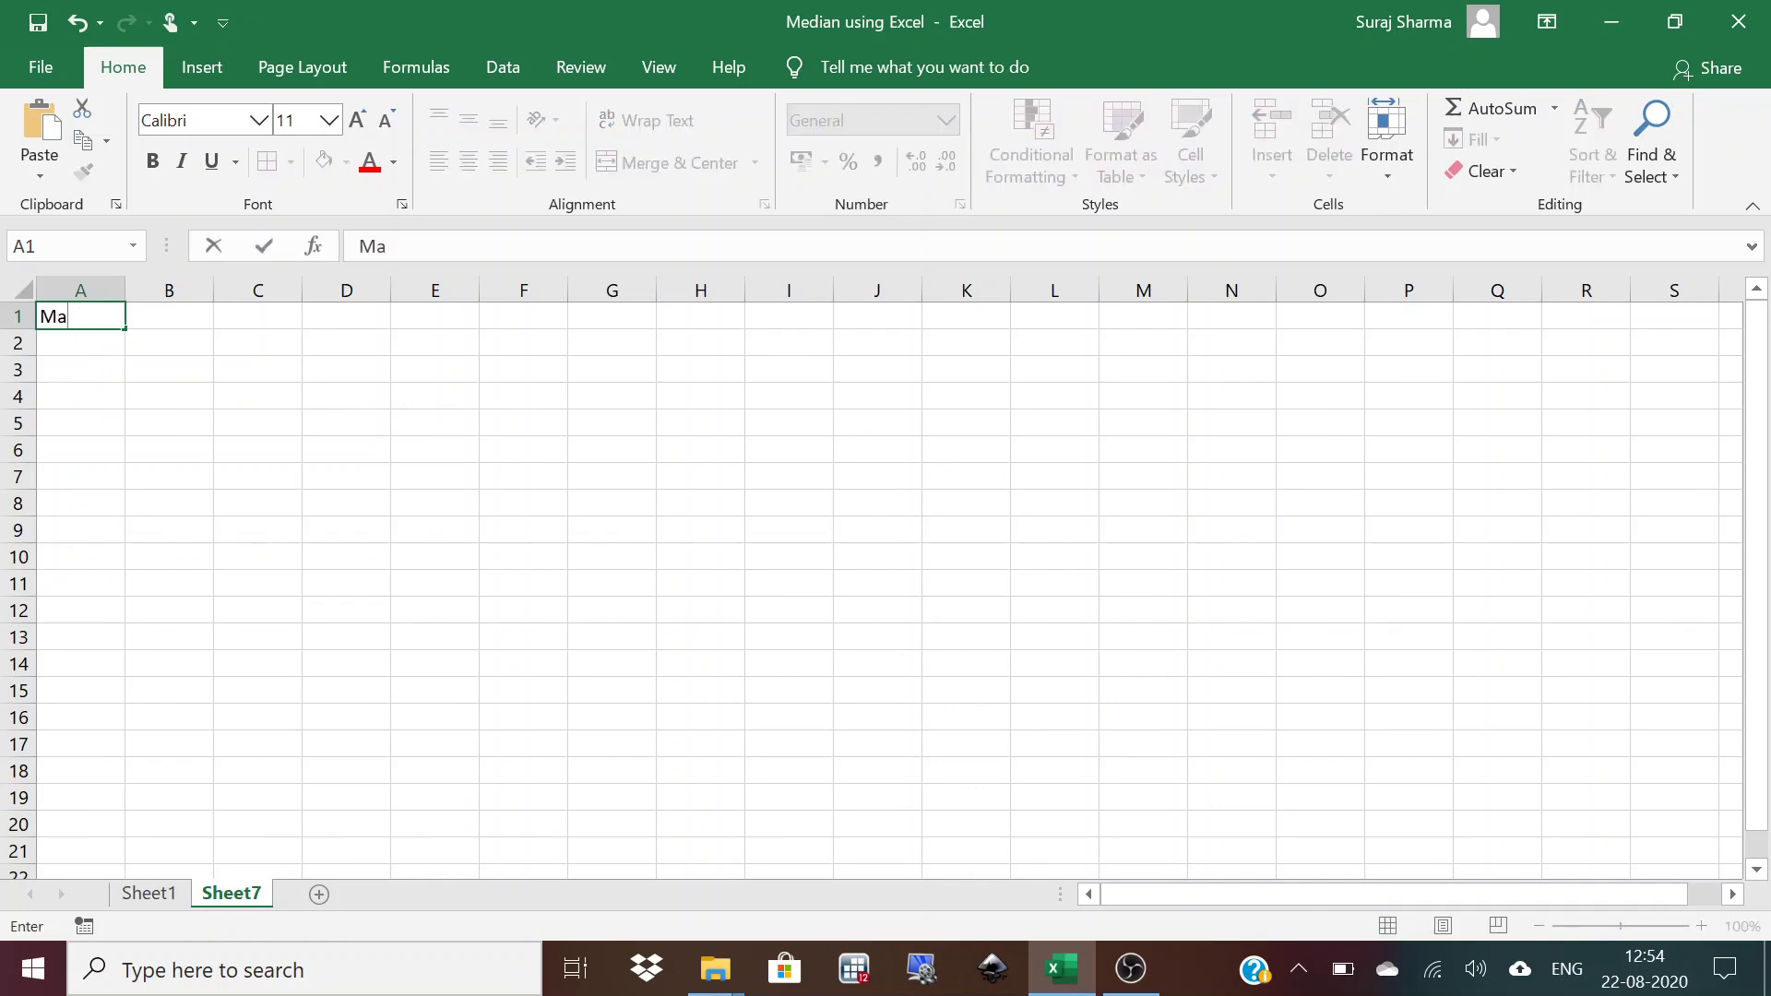
{"action": "type", "text": "rks of studetns"}
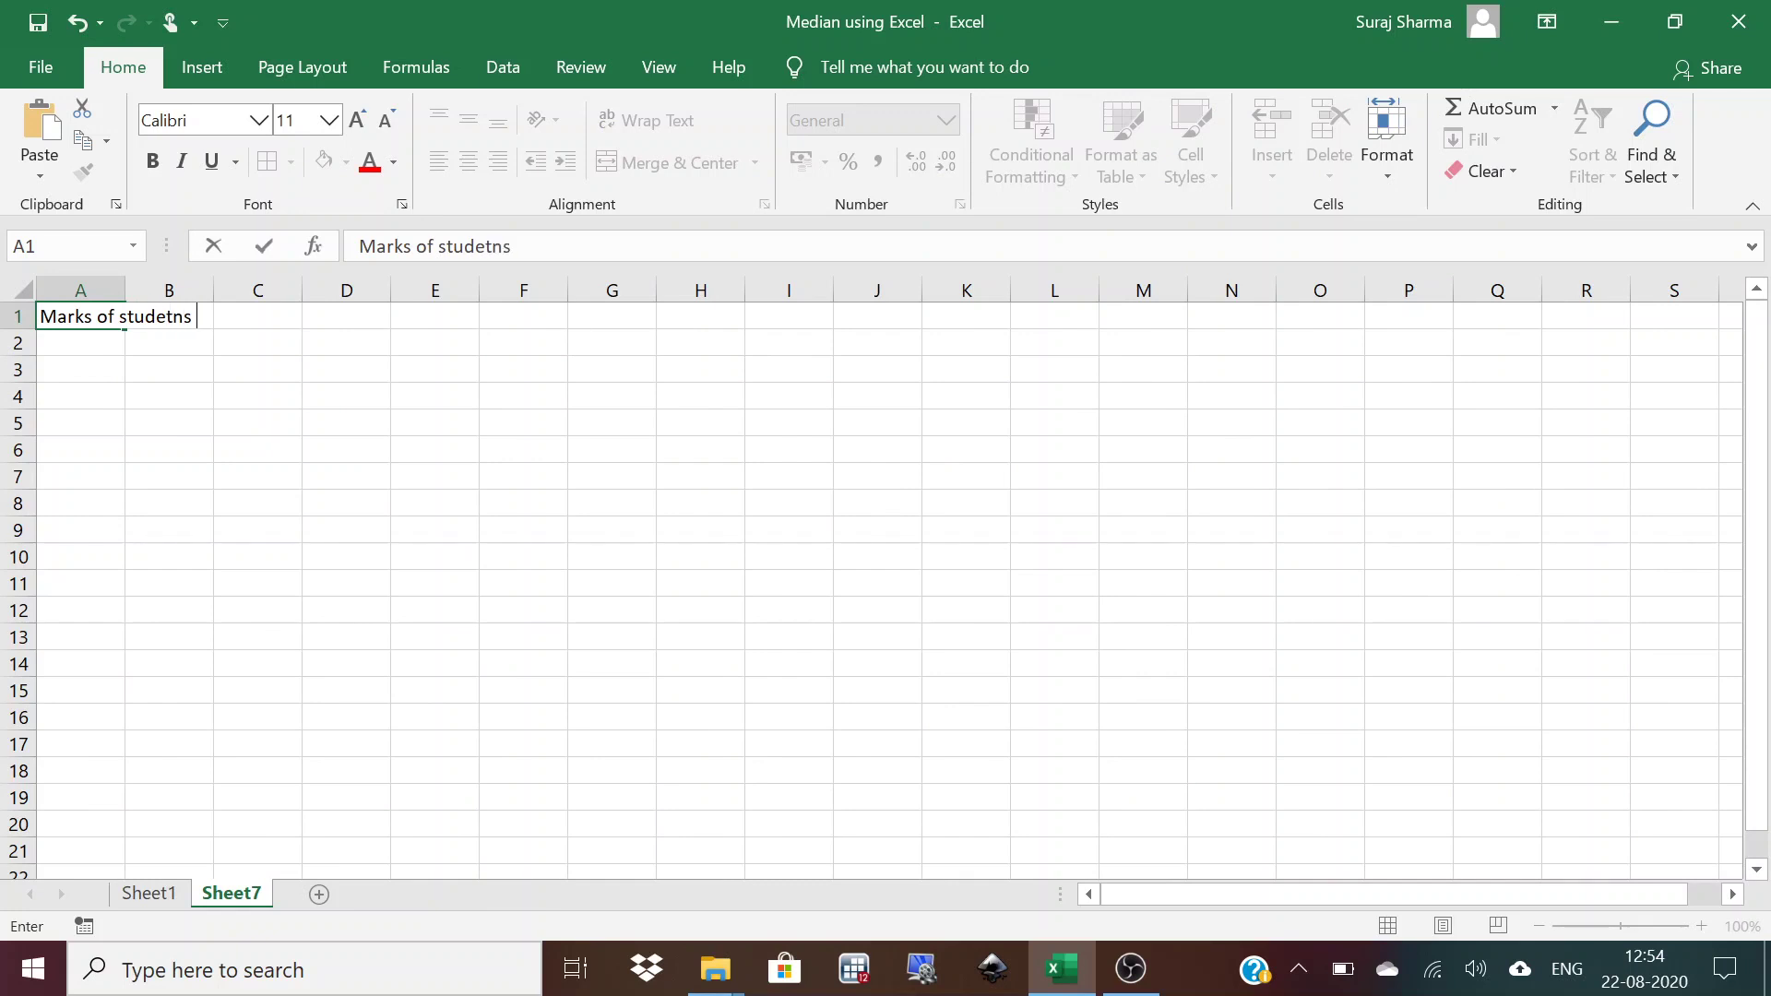
{"action": "key", "text": "BackSpace"}
{"action": "key", "text": "BackSpace"}
{"action": "key", "text": "BackSpace"}
{"action": "type", "text": "nts"}
{"action": "left_click", "coordinate": [82, 344]}
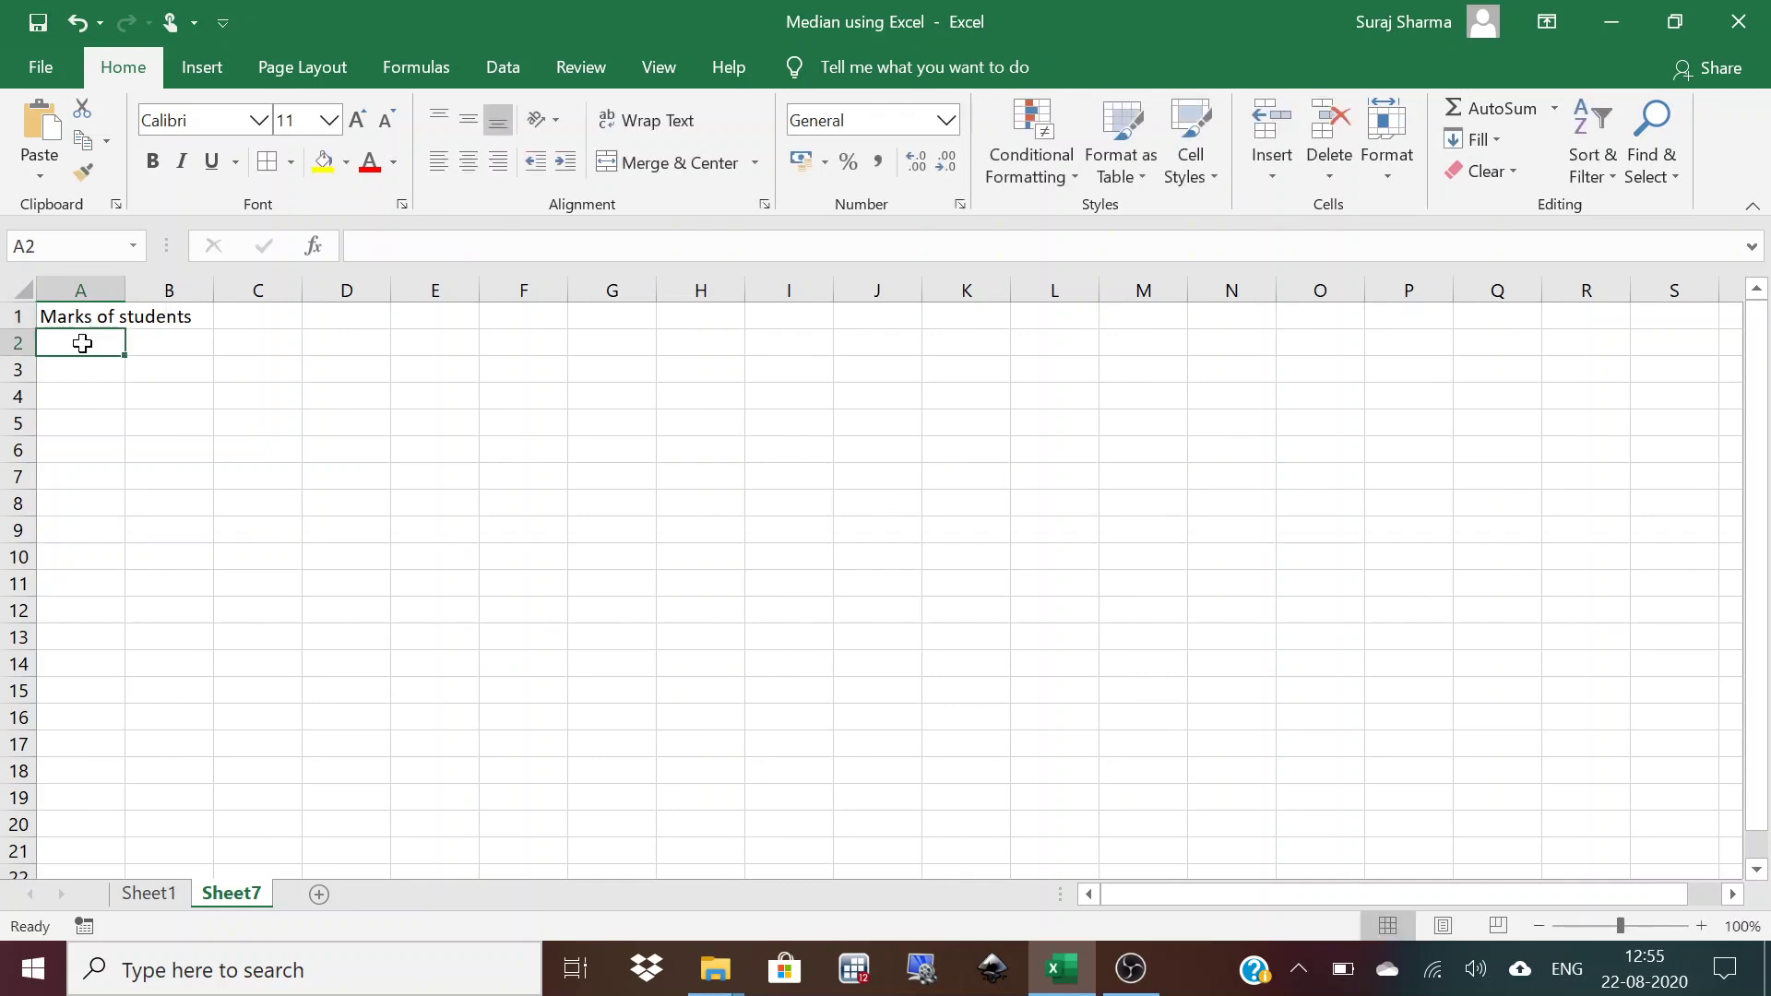
{"action": "double_click", "coordinate": [118, 291]}
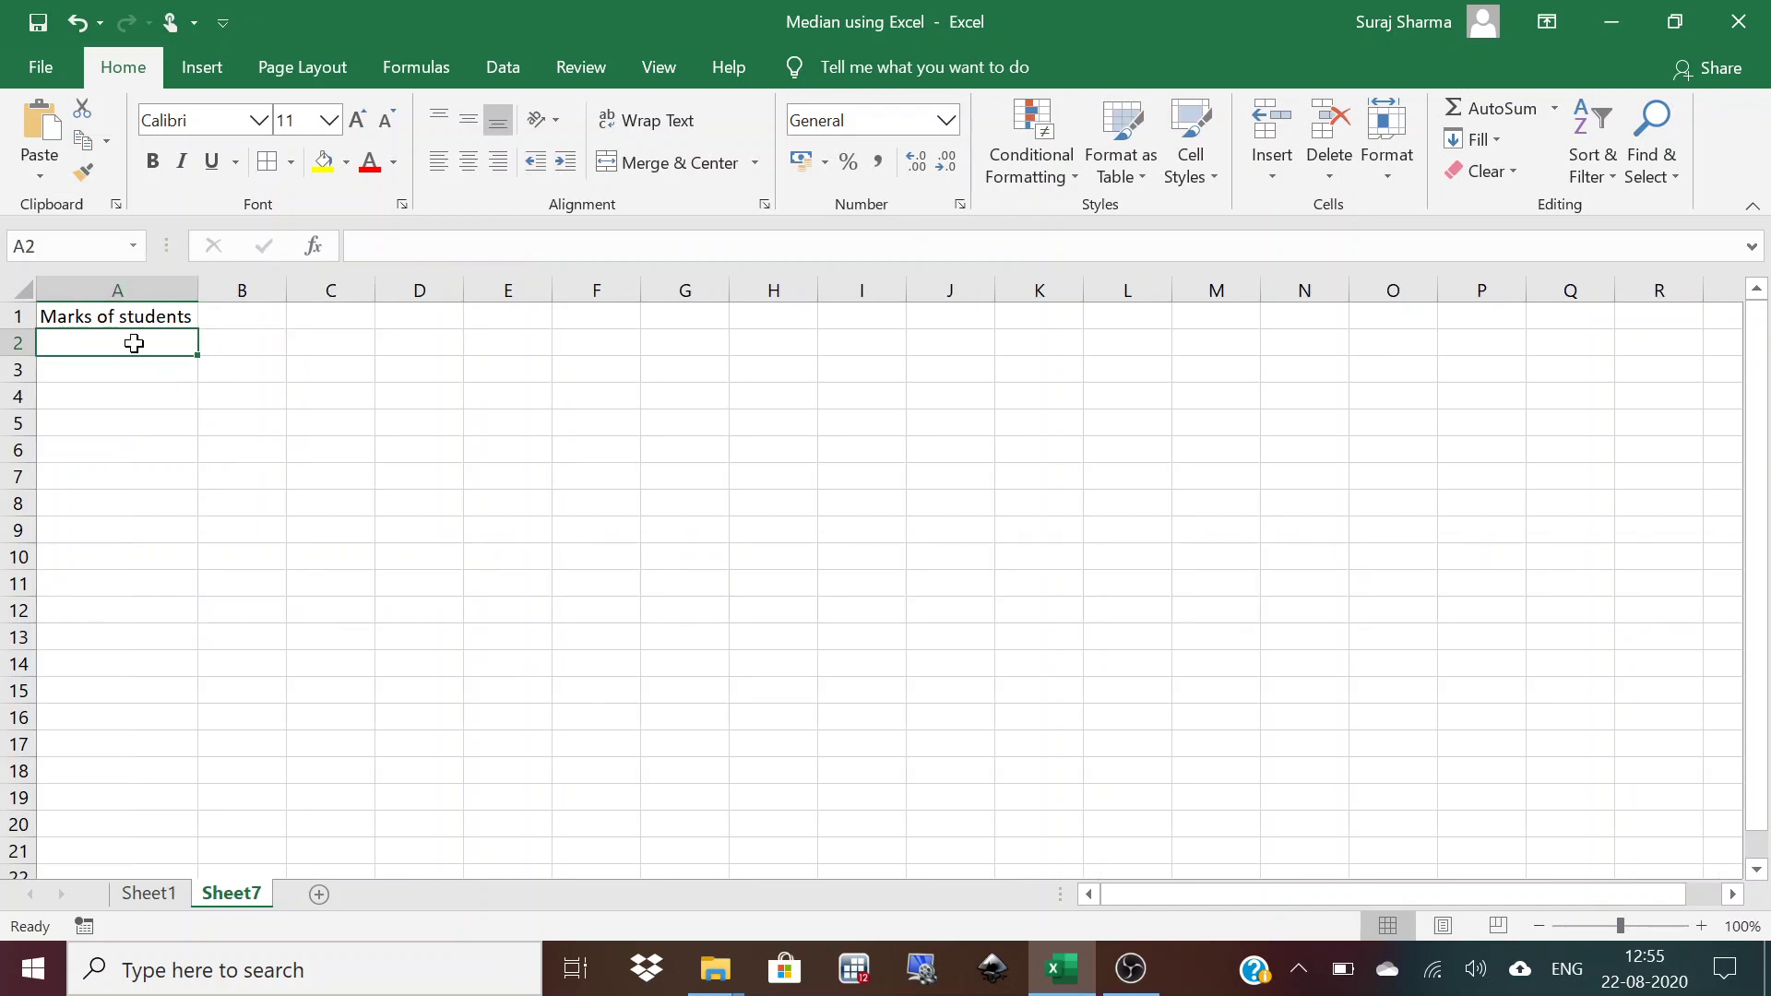
Enter the formula =RANDBETWEEN(0,100) in A2 to generate a random mark.
{"action": "type", "text": "=rand"}
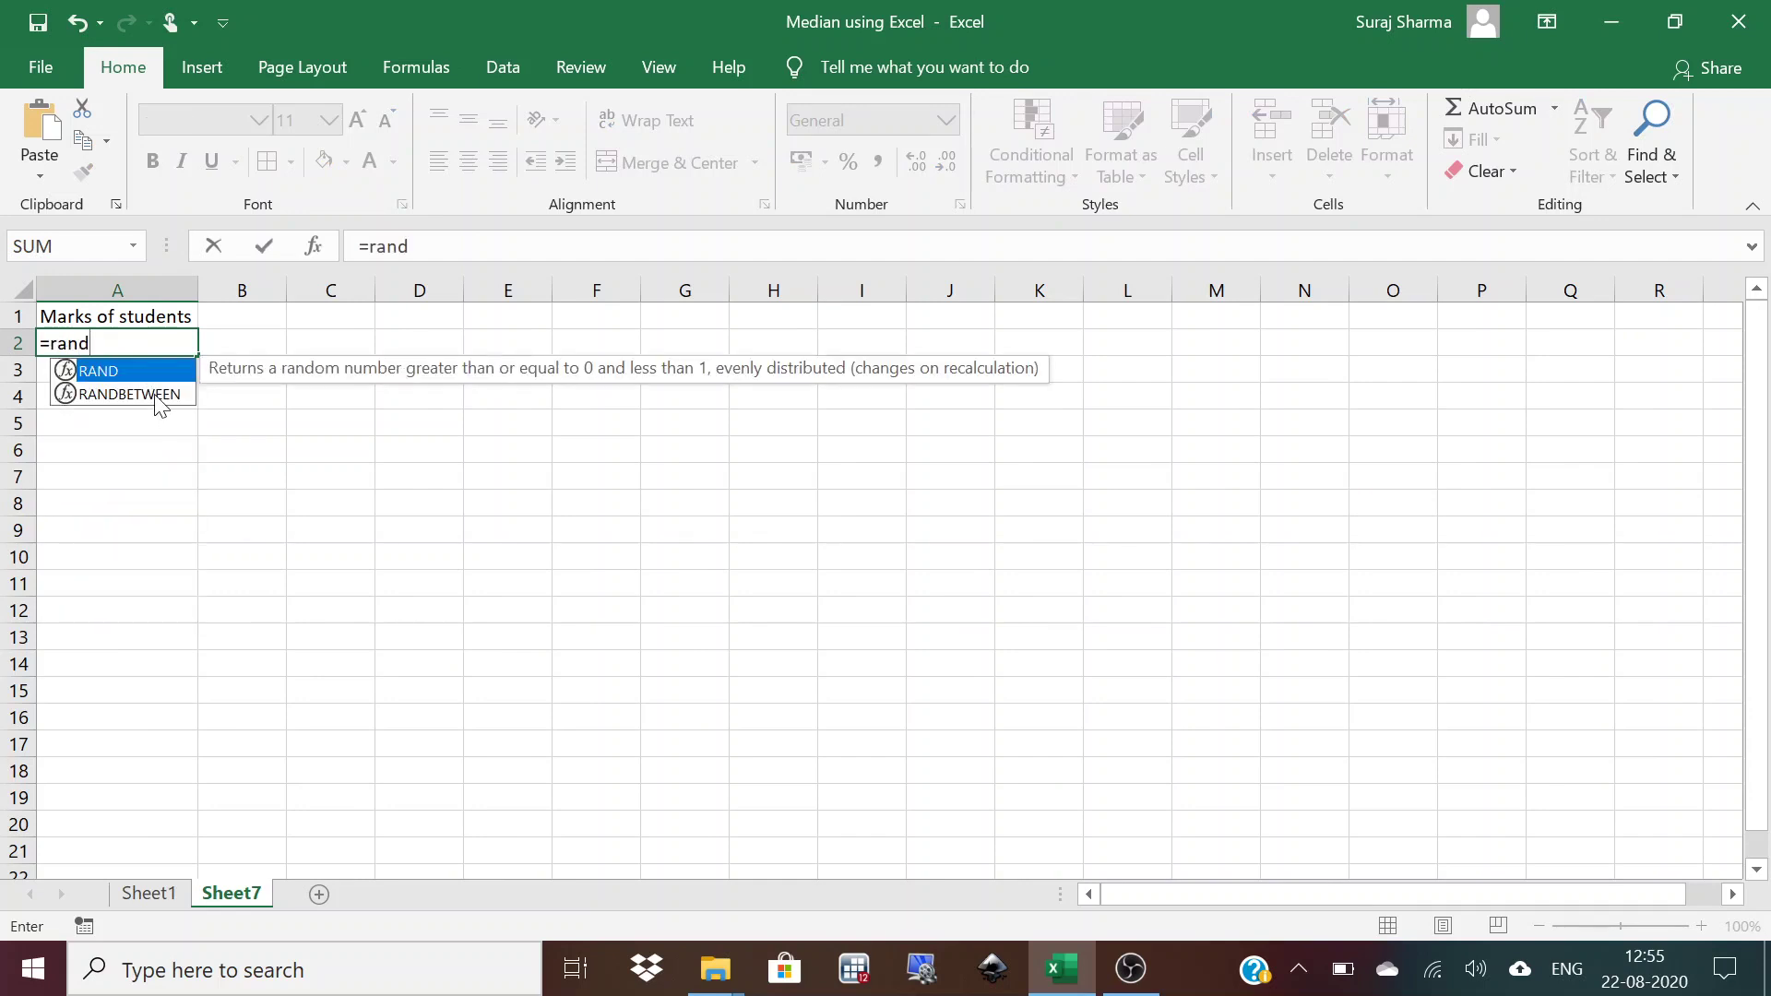
{"action": "double_click", "coordinate": [155, 395]}
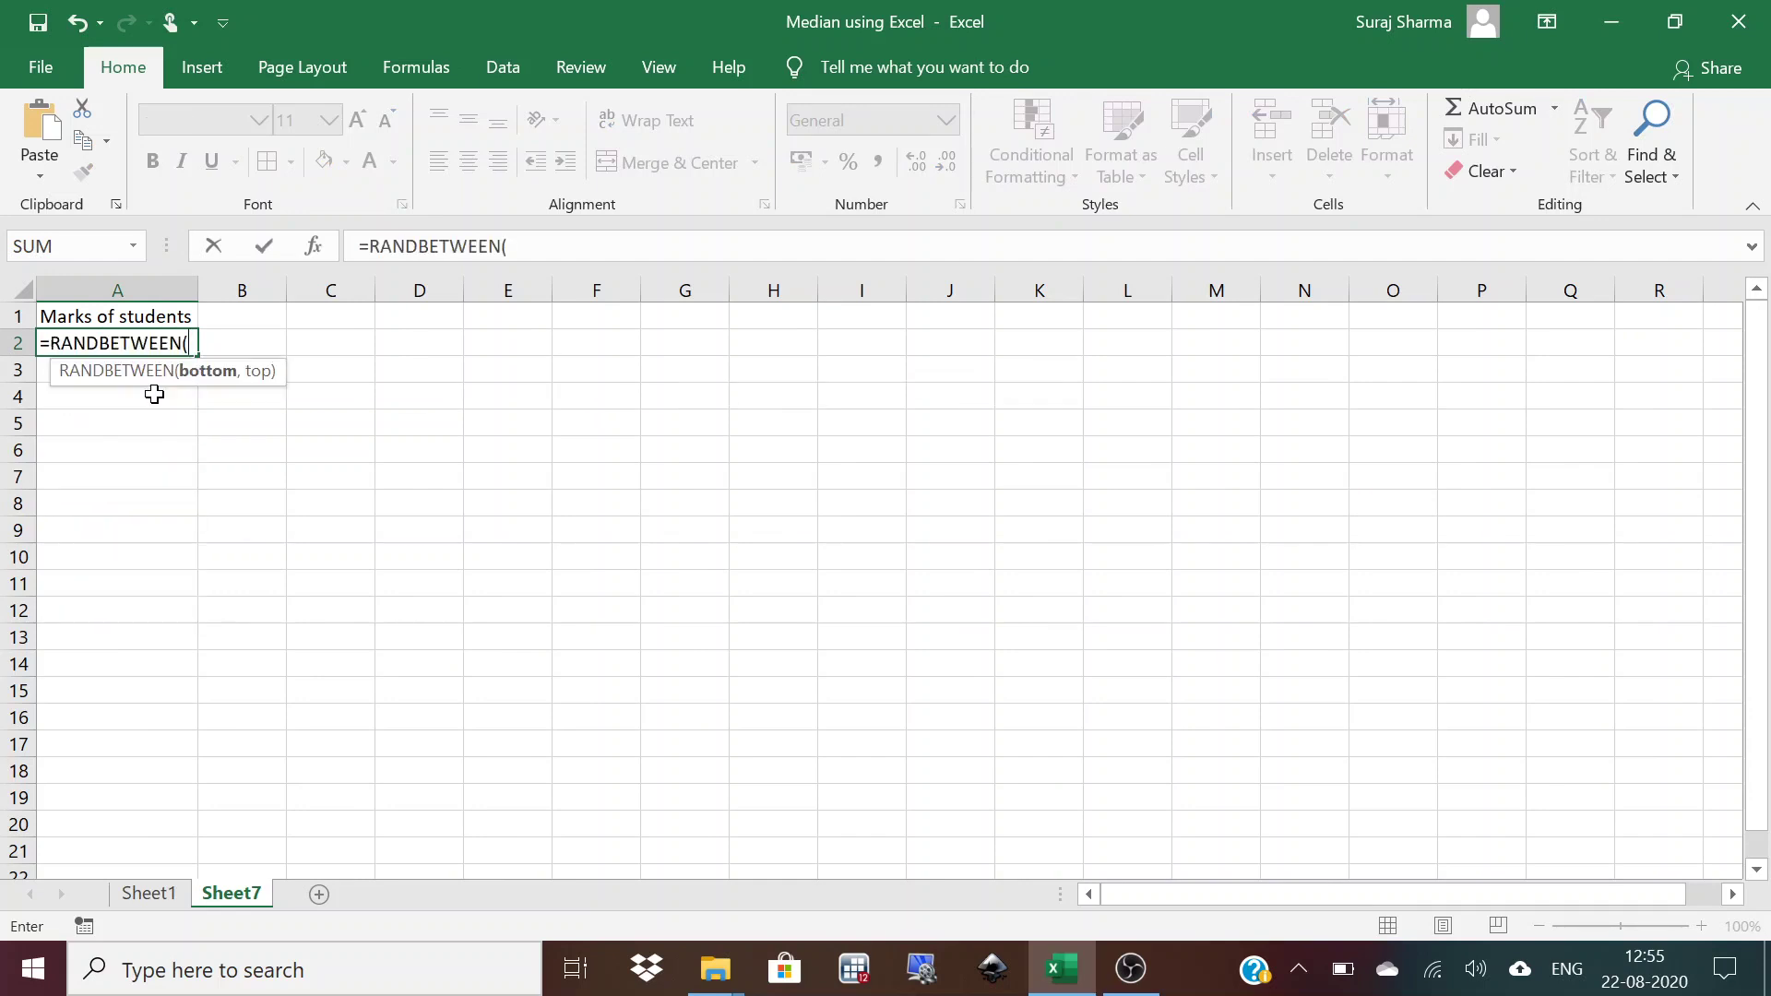
{"action": "type", "text": "0,100"}
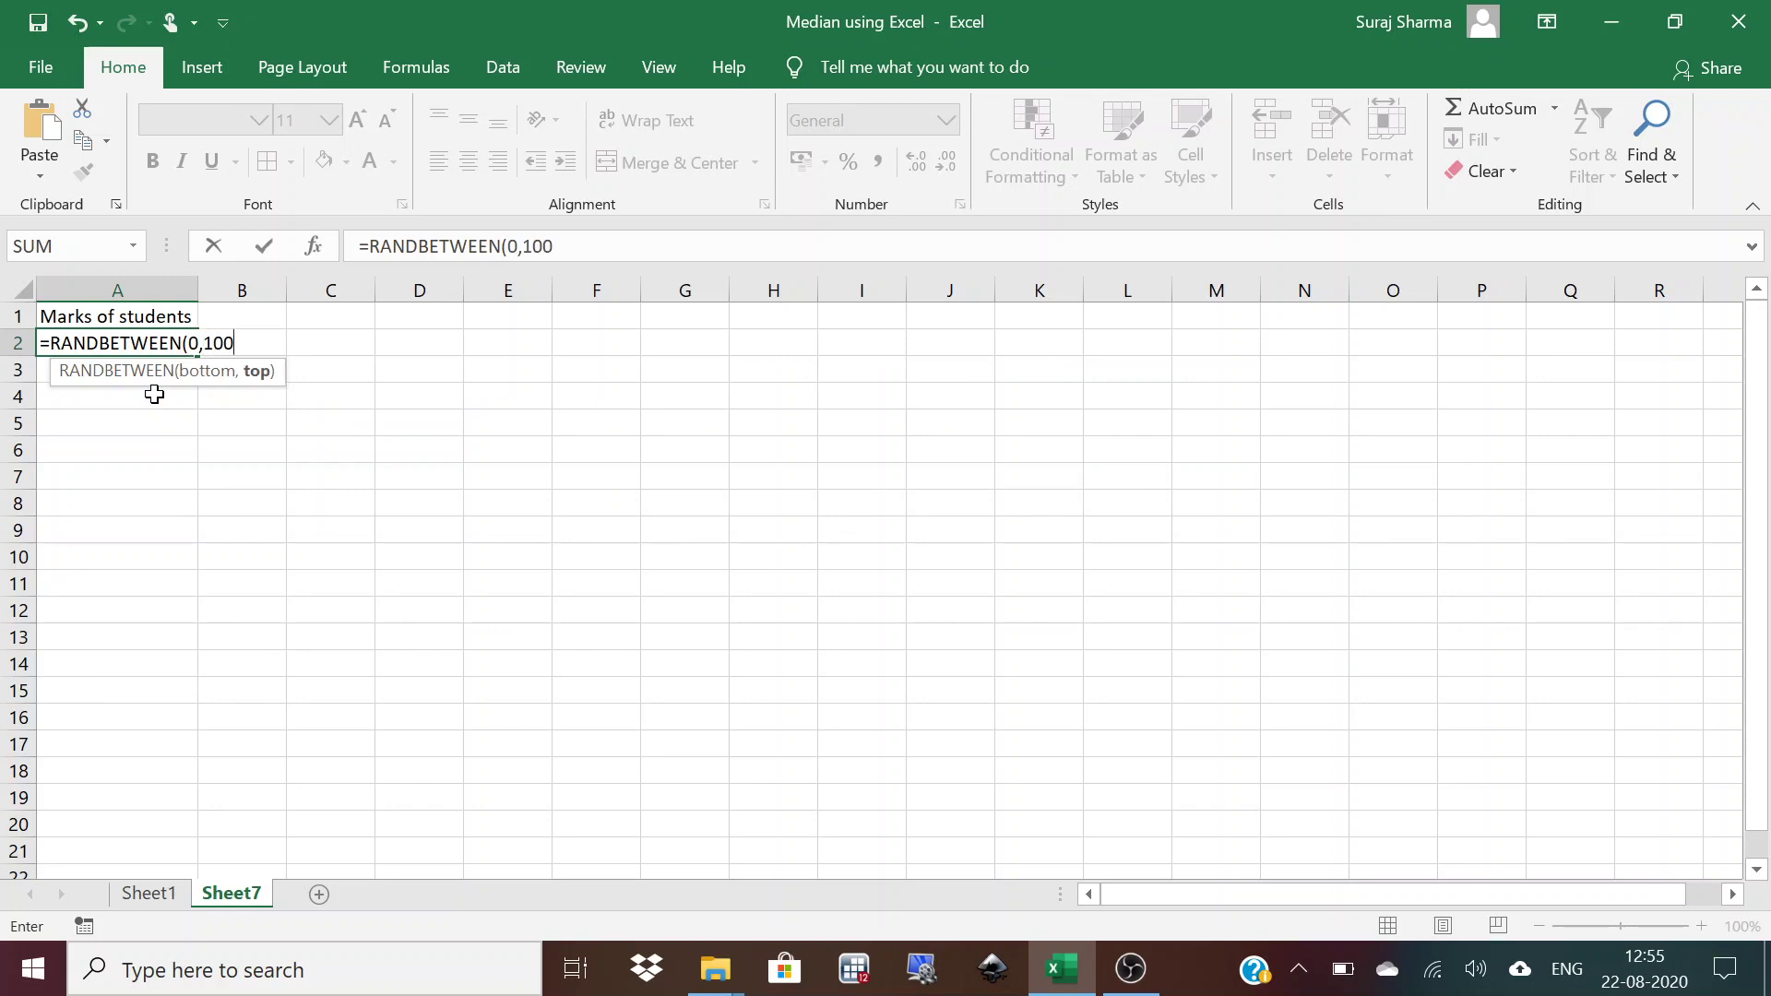
{"action": "type", "text": ")"}
{"action": "key", "text": "Return"}
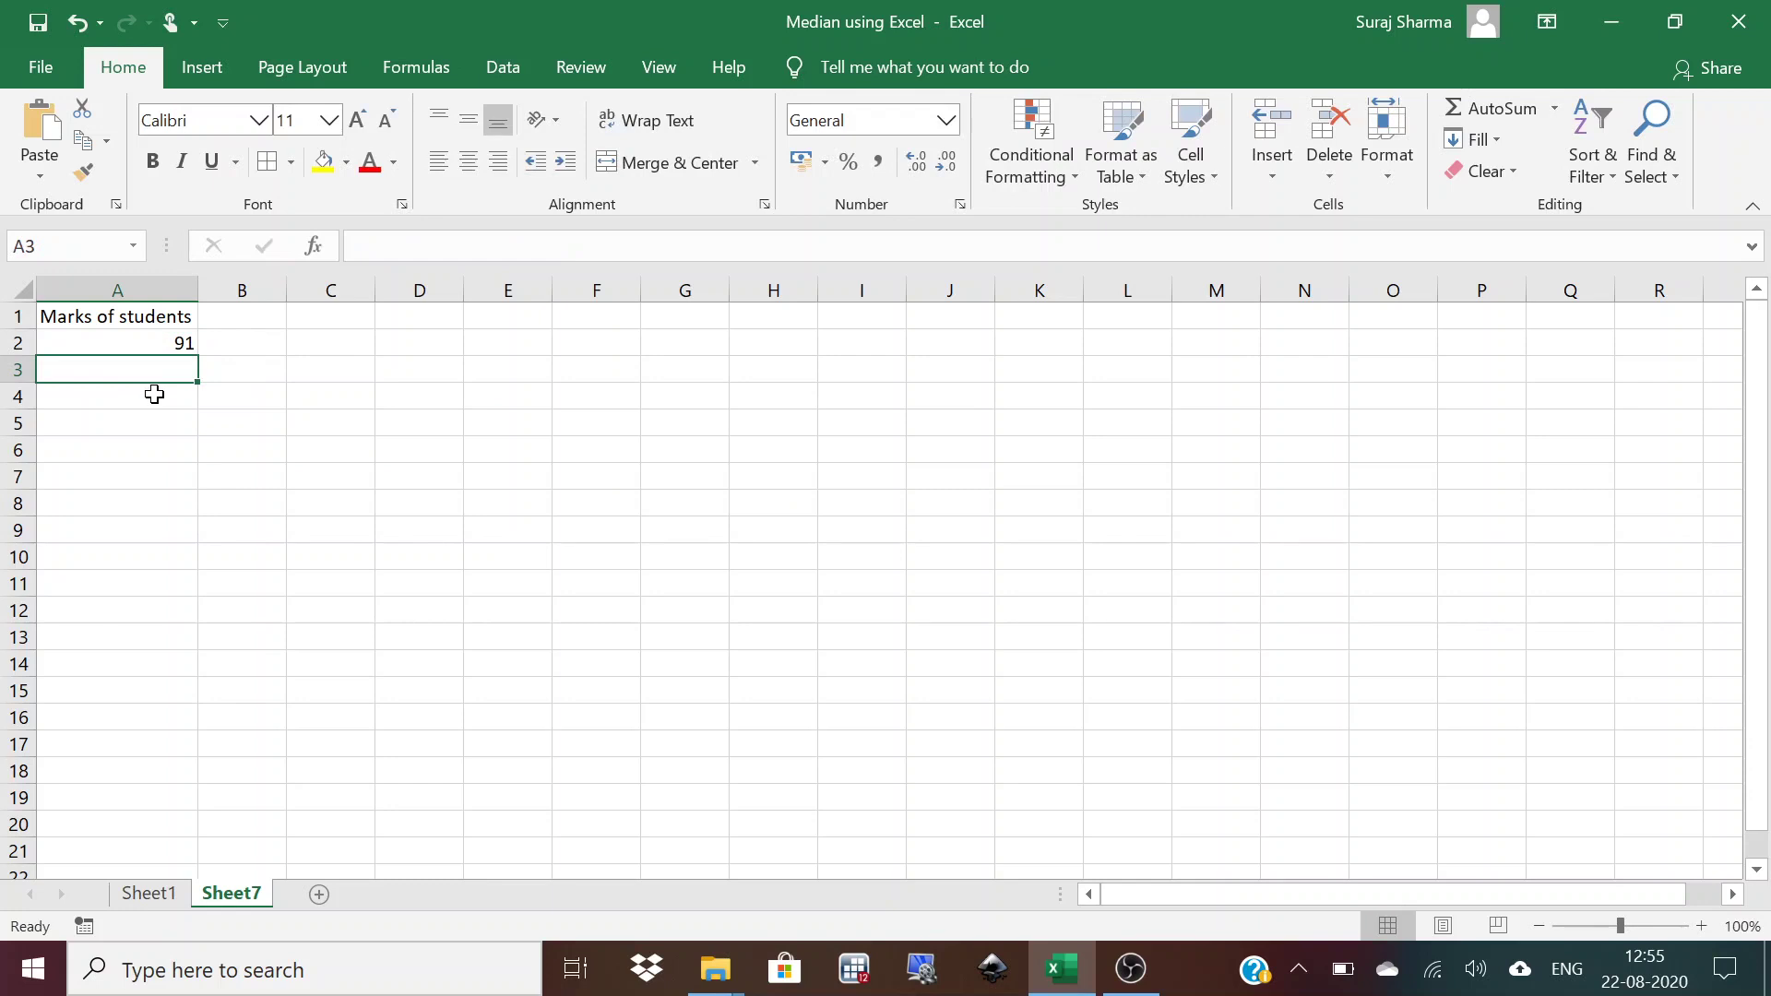
Fill the random mark formula from A2 down to A101 and check the resulting cells.
{"action": "left_click", "coordinate": [153, 349]}
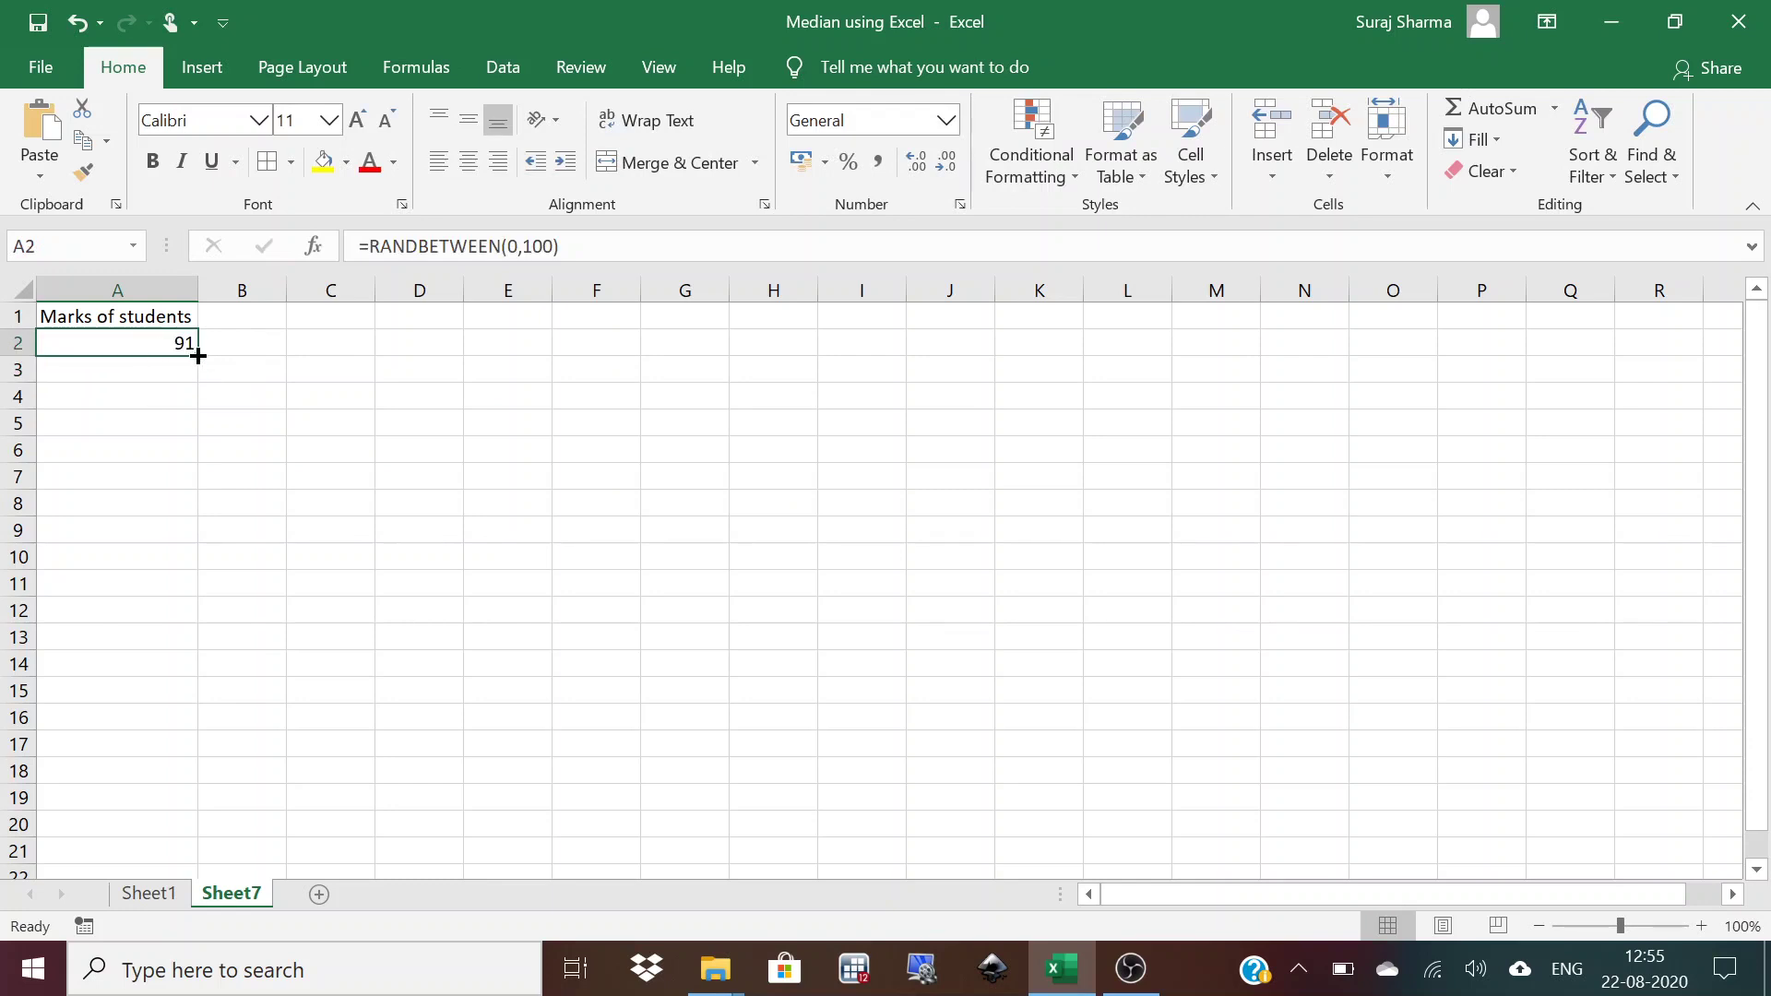
{"action": "mouse_move", "coordinate": [198, 356]}
{"action": "left_mouse_down"}
{"action": "mouse_move", "coordinate": [186, 957]}
{"action": "mouse_move", "coordinate": [163, 709]}
{"action": "left_mouse_up"}
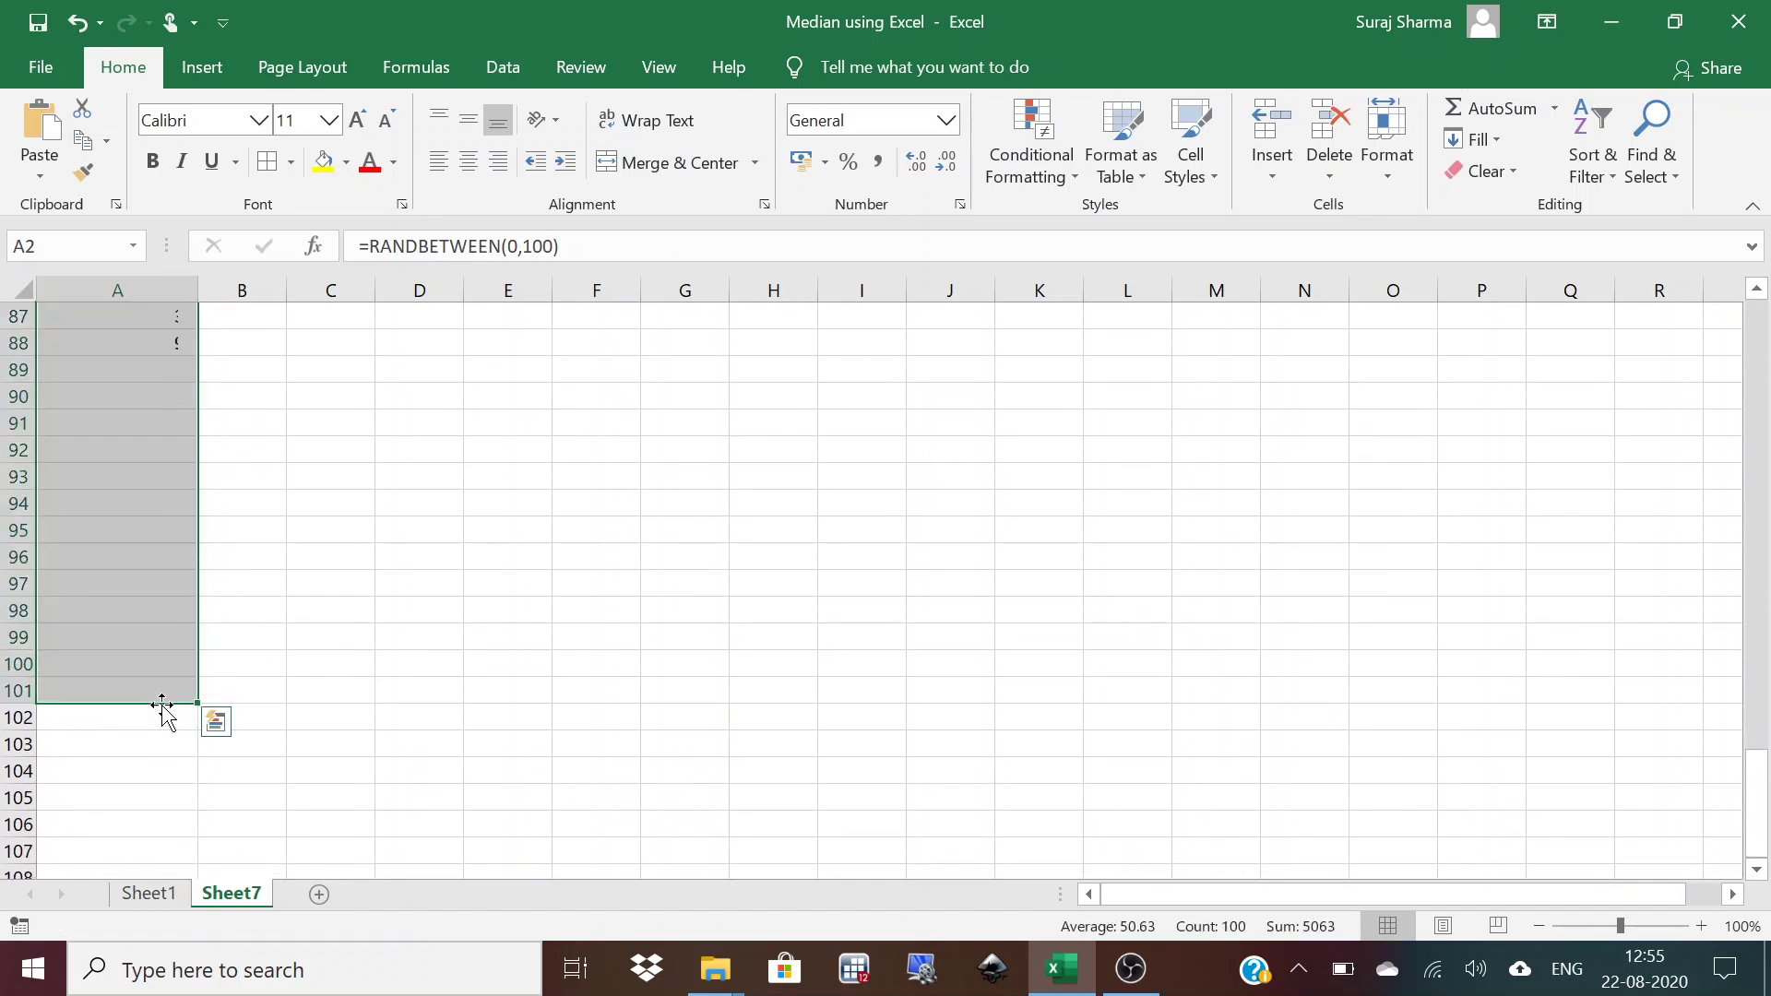
{"action": "left_click", "coordinate": [175, 634]}
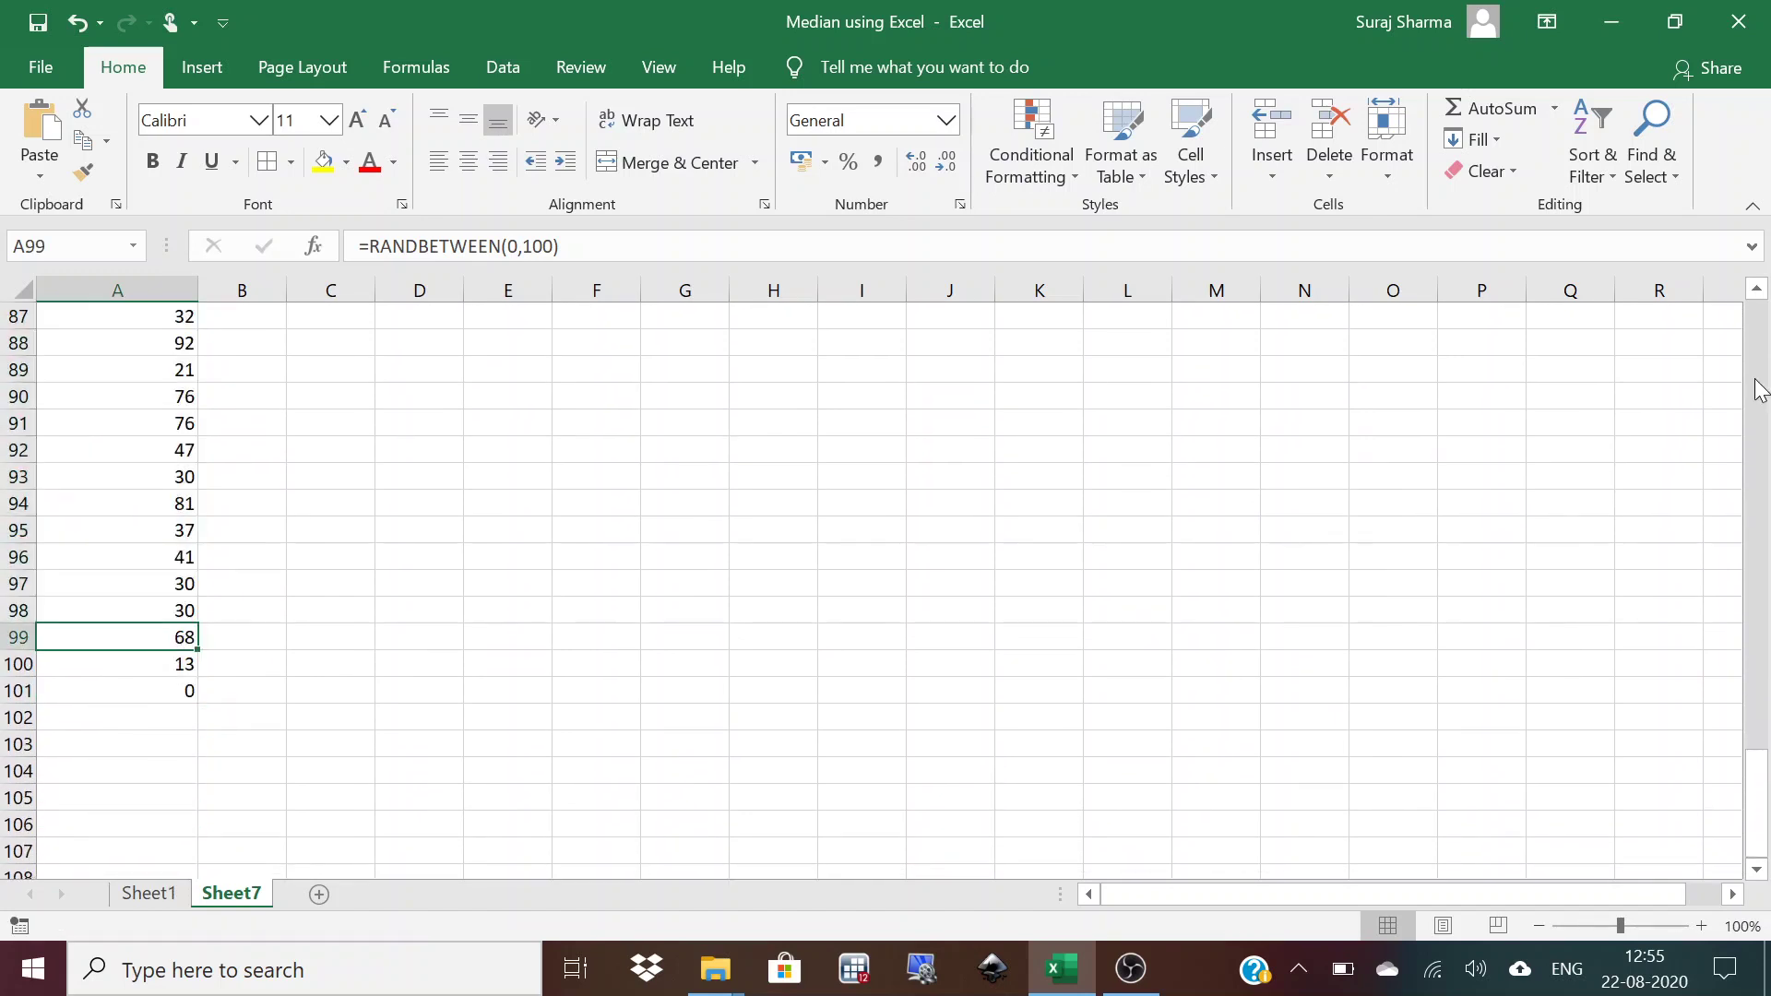
{"action": "left_click_drag", "start_coordinate": [1758, 379], "coordinate": [1759, 334]}
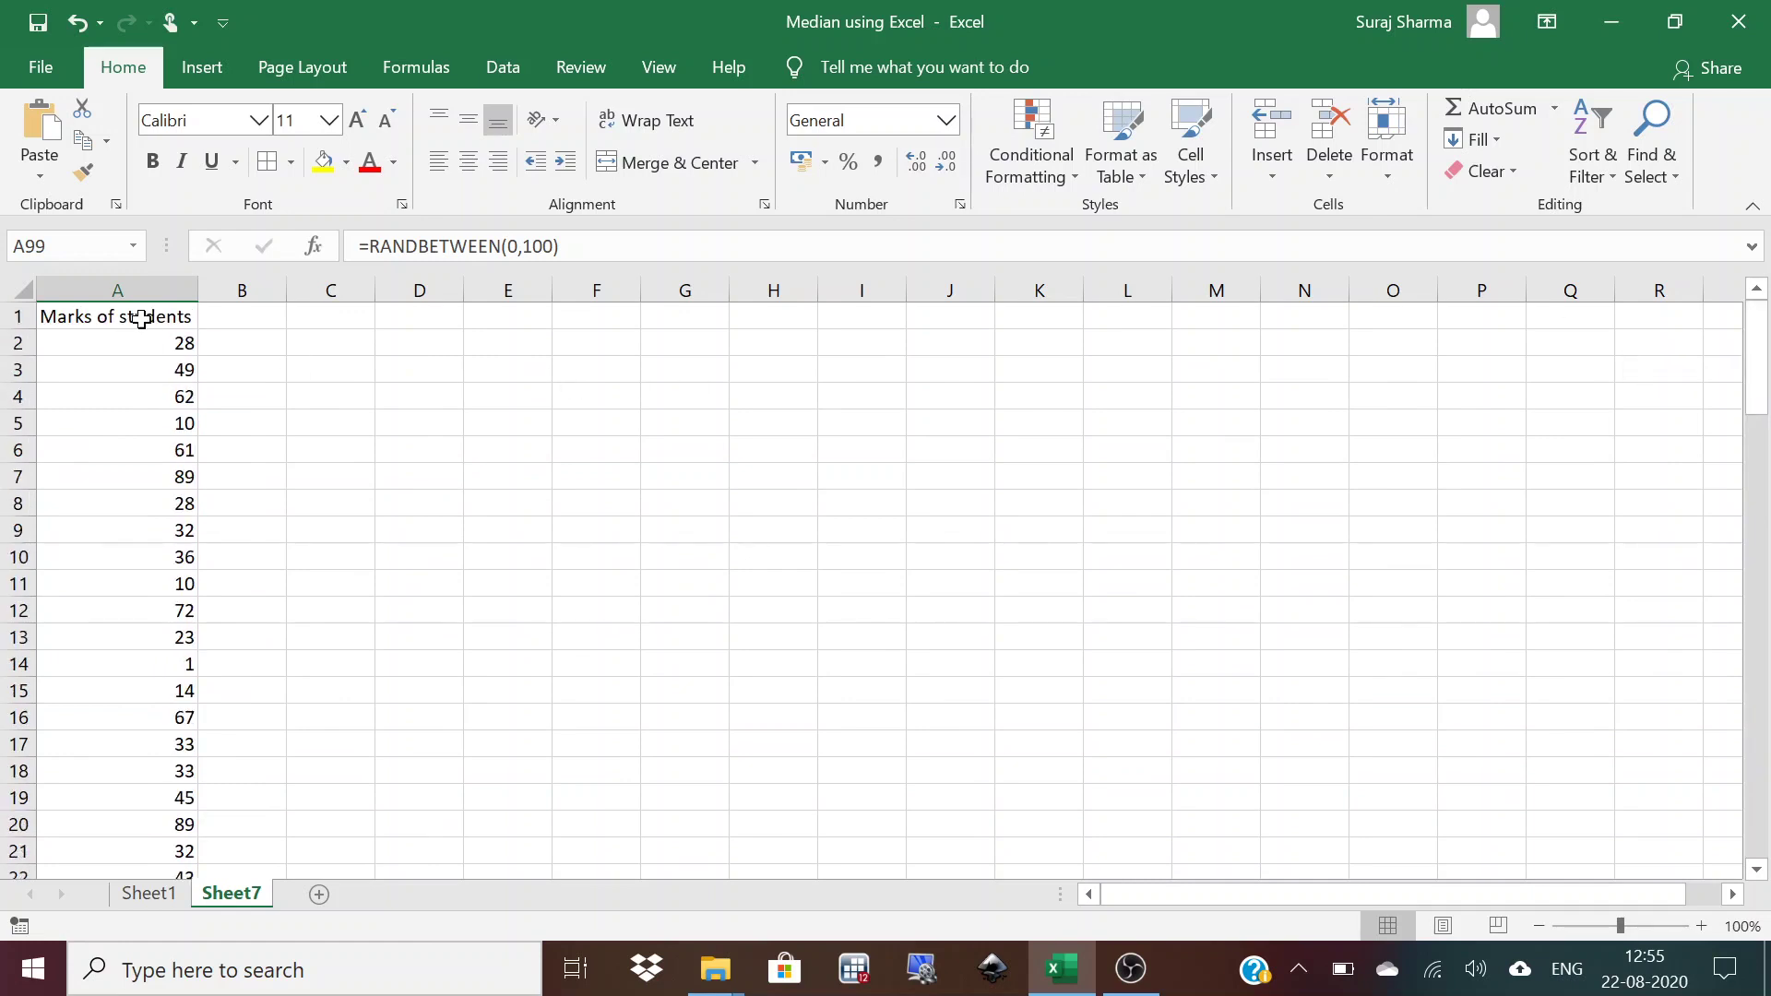
{"action": "left_click", "coordinate": [164, 349]}
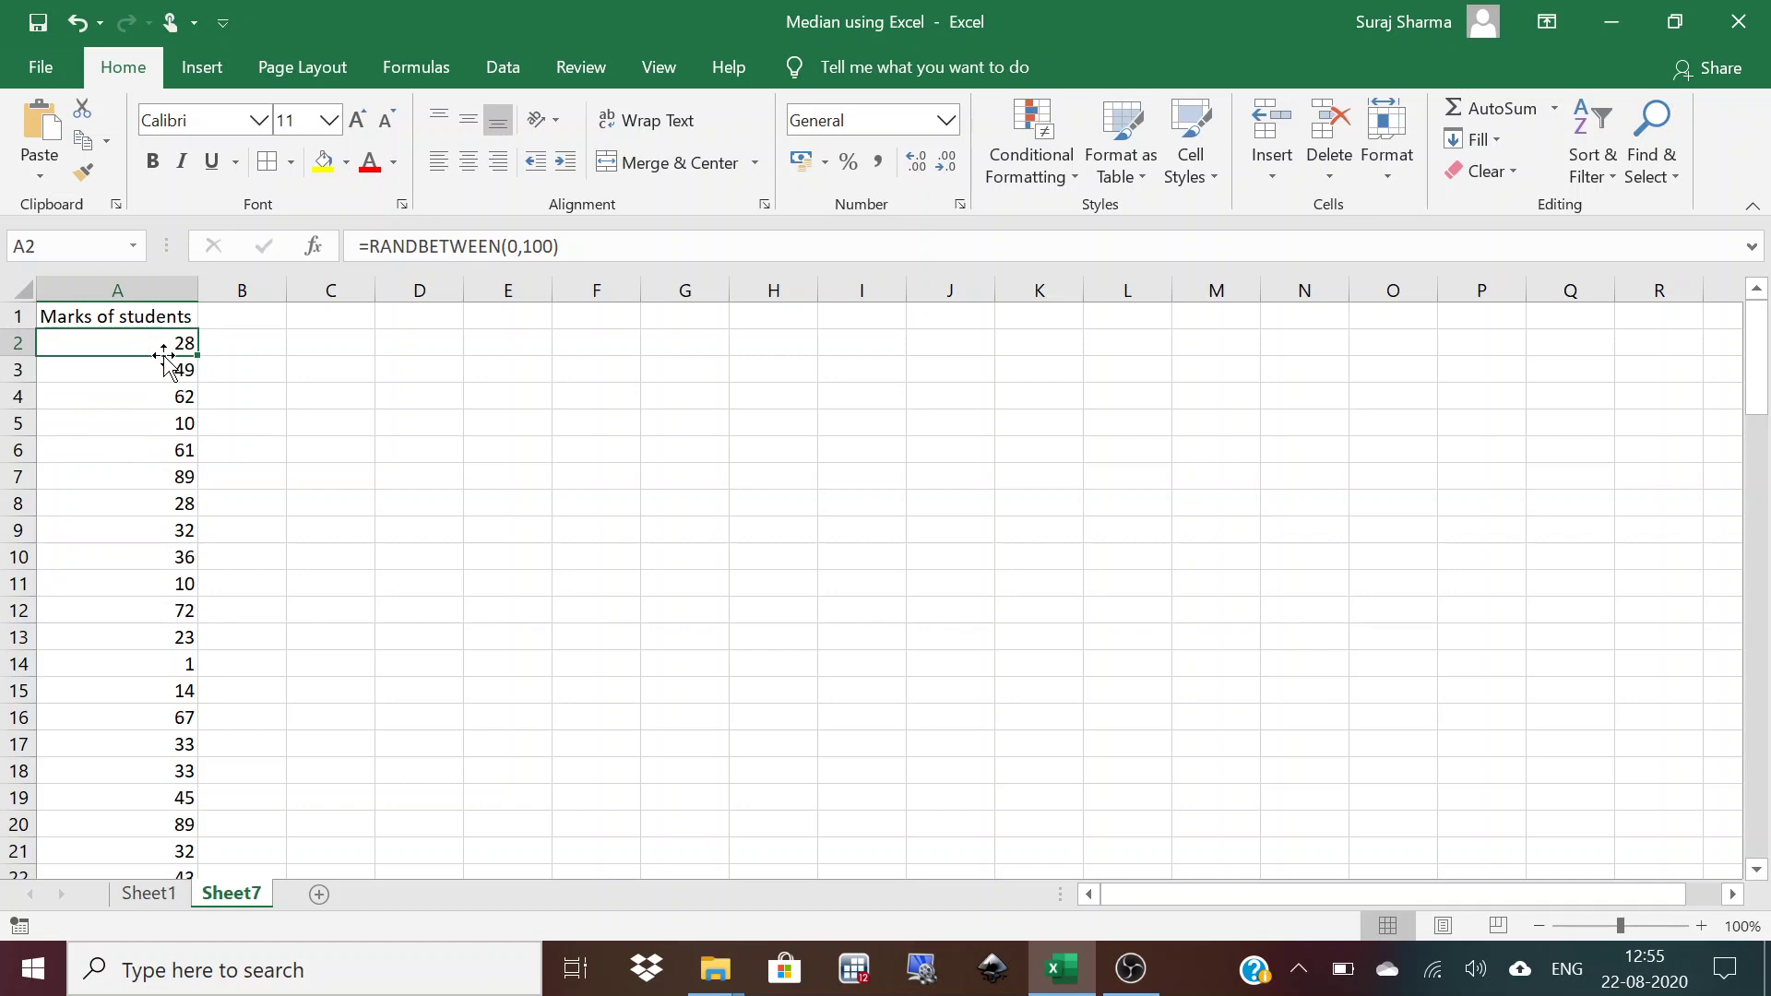
{"action": "key", "text": "Down"}
{"action": "key", "text": "Down"}
{"action": "key", "text": "Down"}
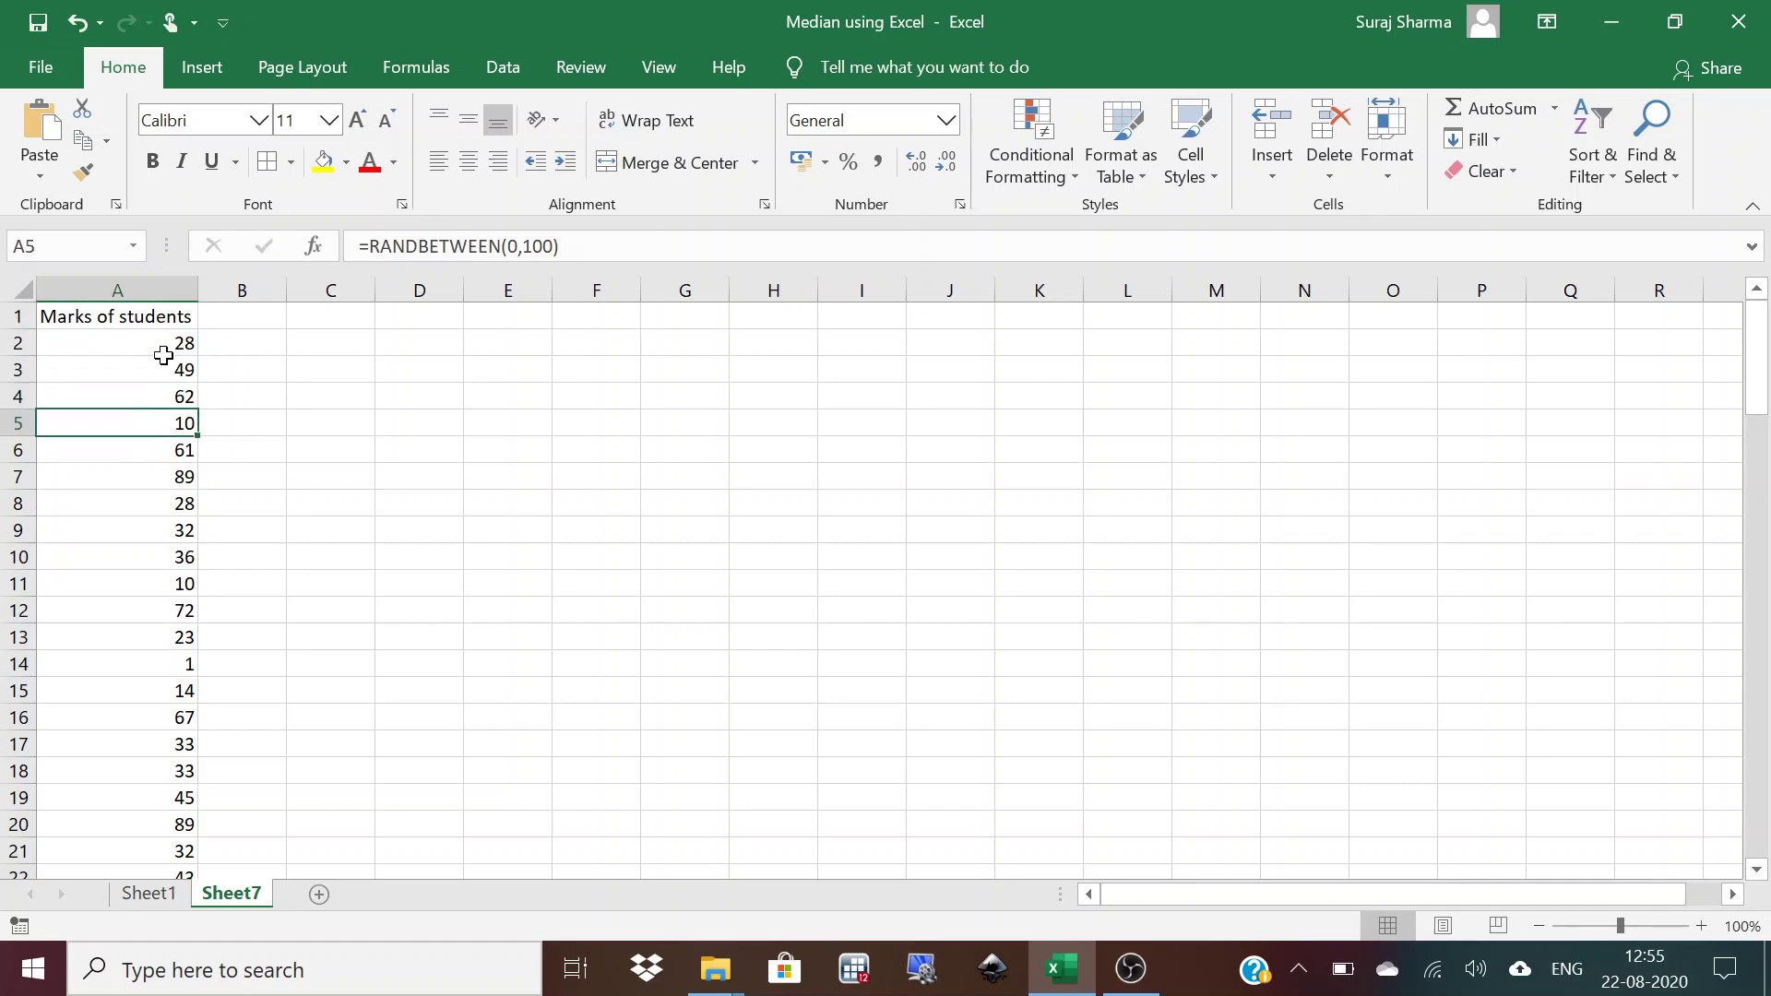
Copy the whole marks column and paste it as values only into column A of a new worksheet.
{"action": "left_click", "coordinate": [143, 277]}
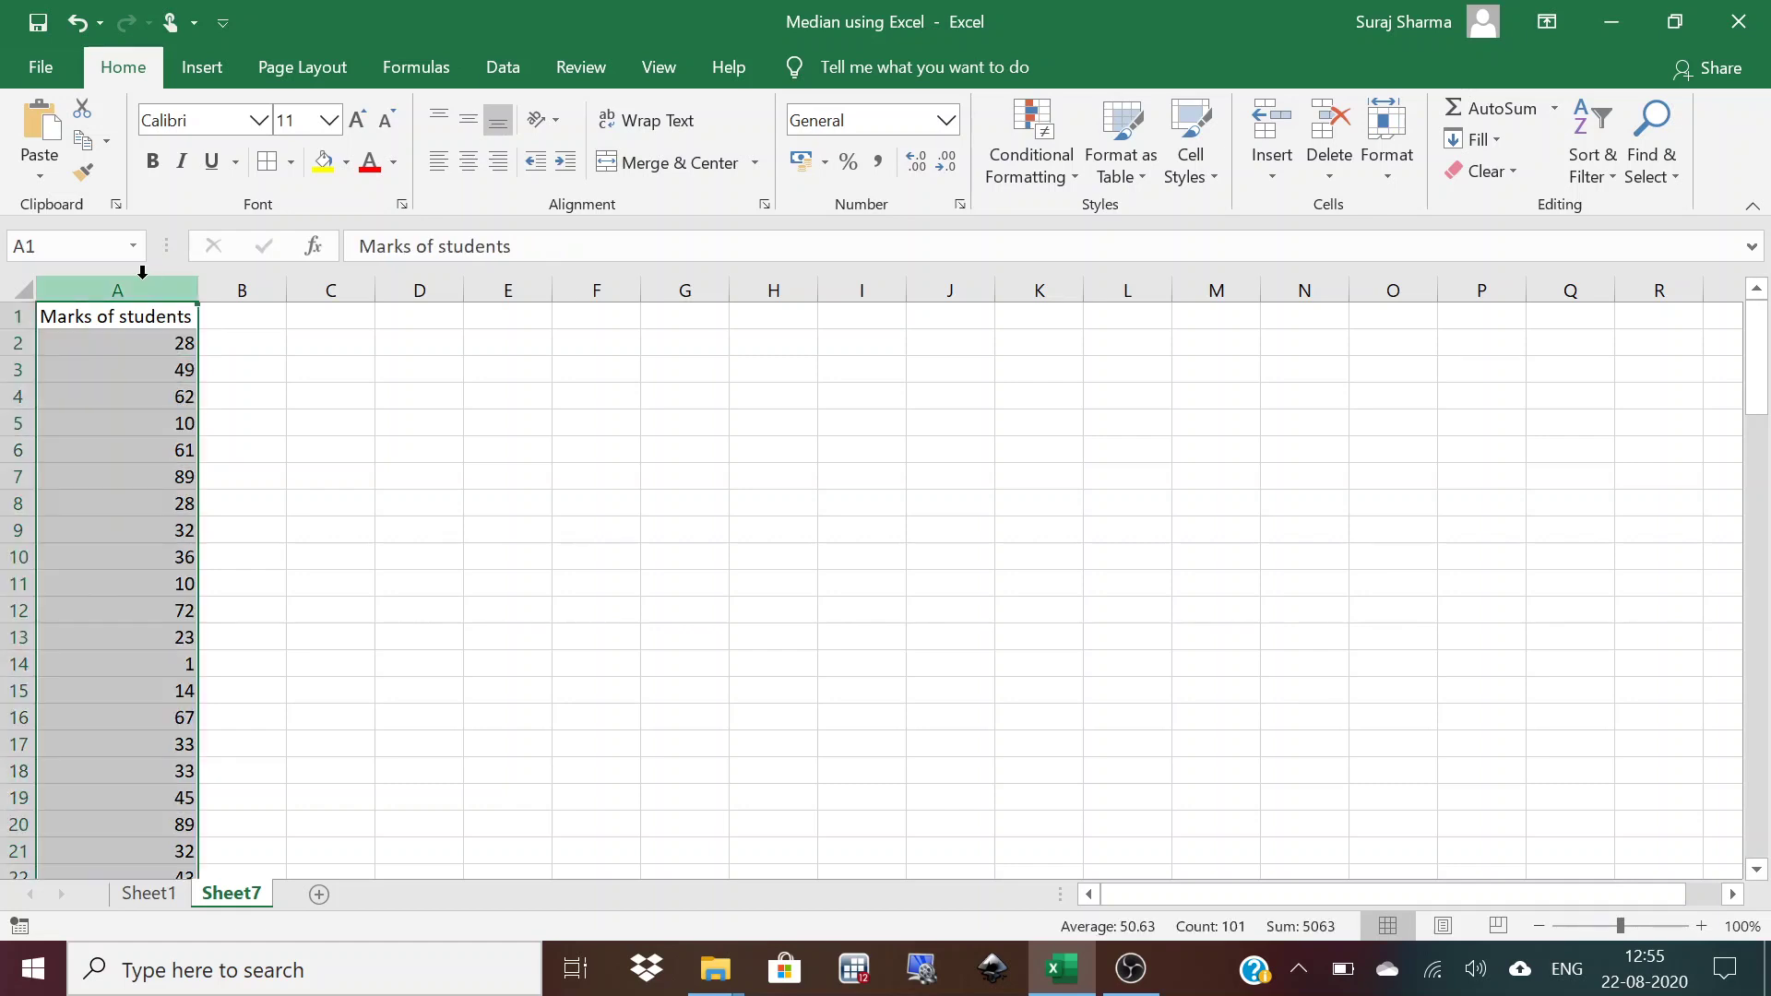
{"action": "key", "text": "ctrl+c"}
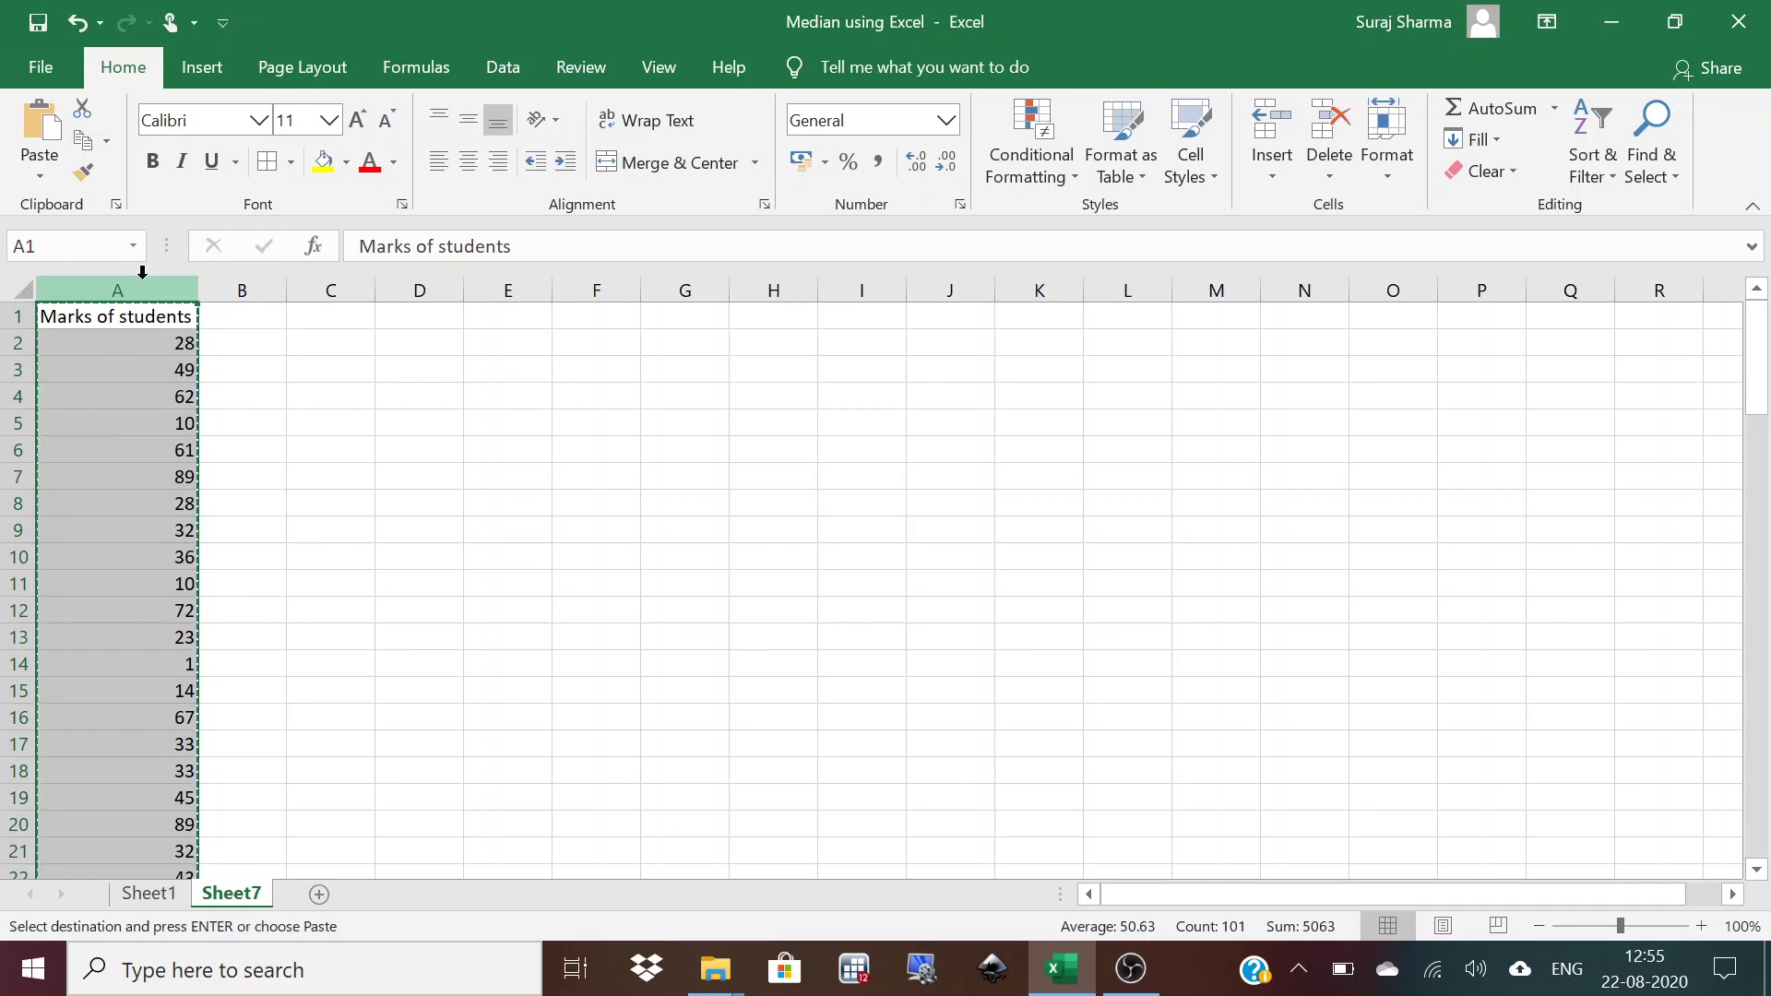
{"action": "left_click", "coordinate": [319, 895]}
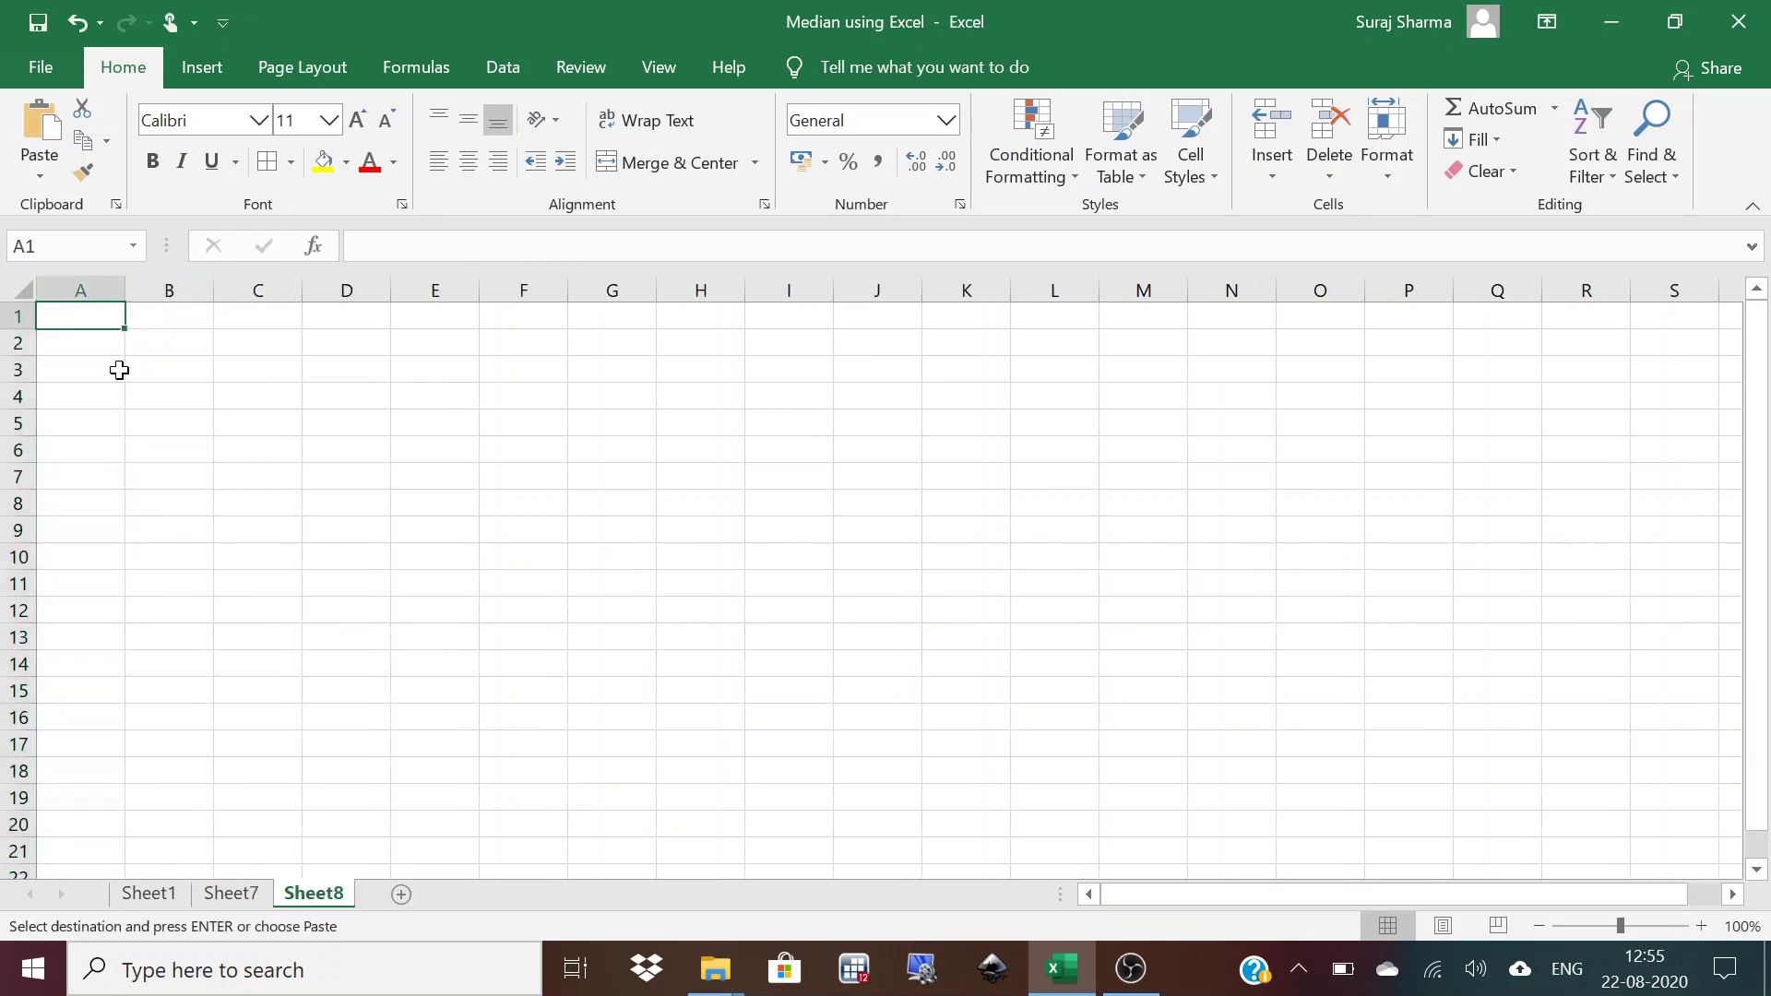
{"action": "right_click", "coordinate": [88, 292]}
{"action": "left_click", "coordinate": [189, 424]}
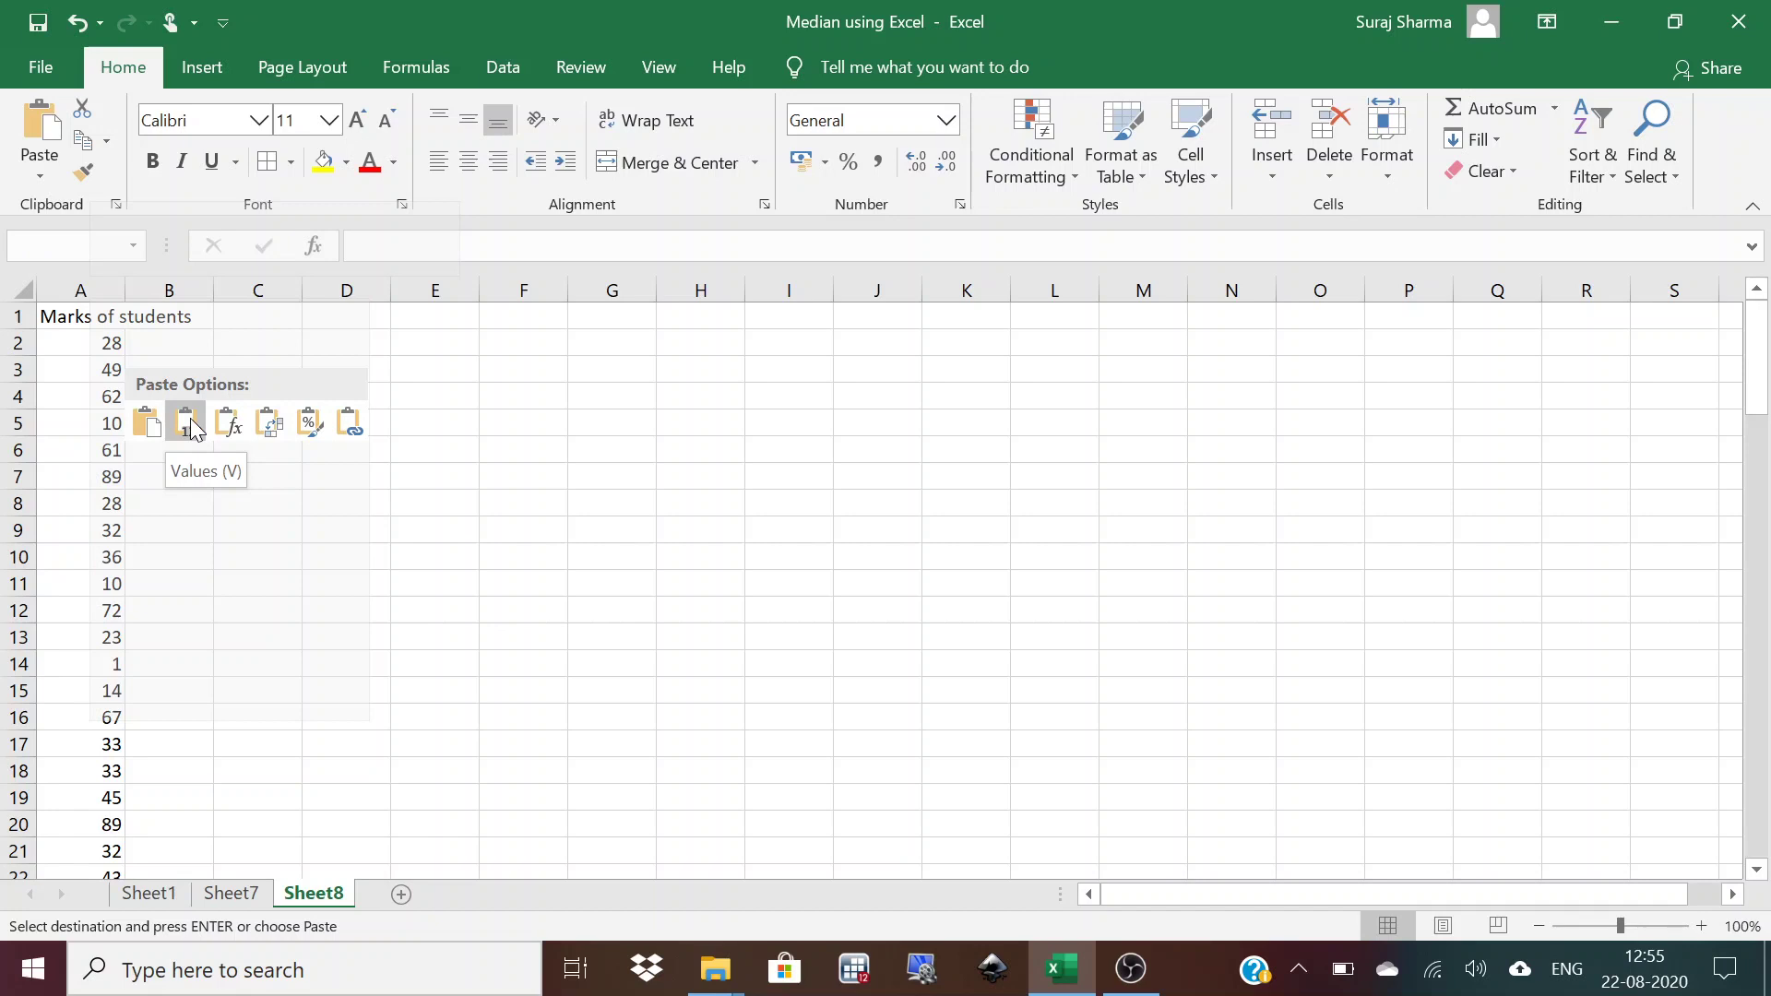
Examine the pasted marks down column A, checking that the cells hold plain values, and return to A2.
{"action": "left_click", "coordinate": [69, 360]}
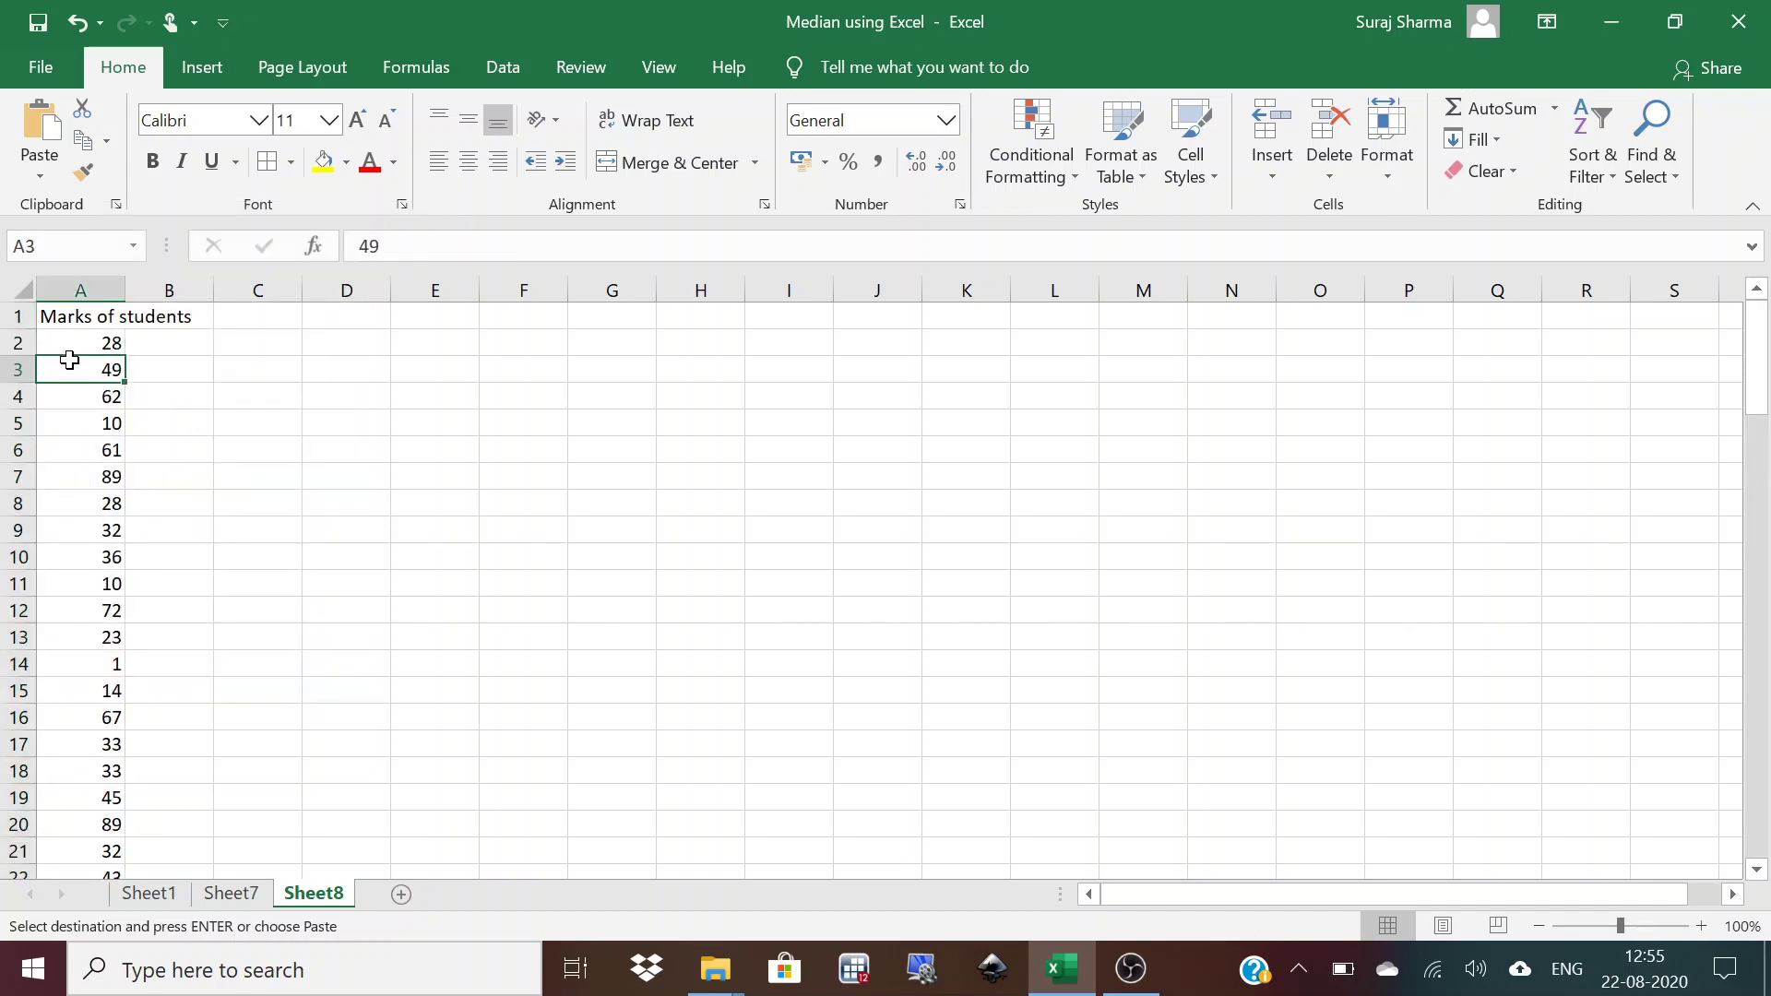
{"action": "key", "text": "Down"}
{"action": "key", "text": "Down"}
{"action": "key", "text": "Down"}
{"action": "key", "text": "Down"}
{"action": "key", "text": "Down"}
{"action": "key", "text": "Down"}
{"action": "key", "text": "Down"}
{"action": "key", "text": "Down"}
{"action": "key", "text": "Down"}
{"action": "key", "text": "Down"}
{"action": "key", "text": "Down"}
{"action": "key", "text": "Down"}
{"action": "key", "text": "Down"}
{"action": "key", "text": "Down"}
{"action": "key", "text": "Down"}
{"action": "key", "text": "Down"}
{"action": "key", "text": "Down"}
{"action": "key", "text": "Down"}
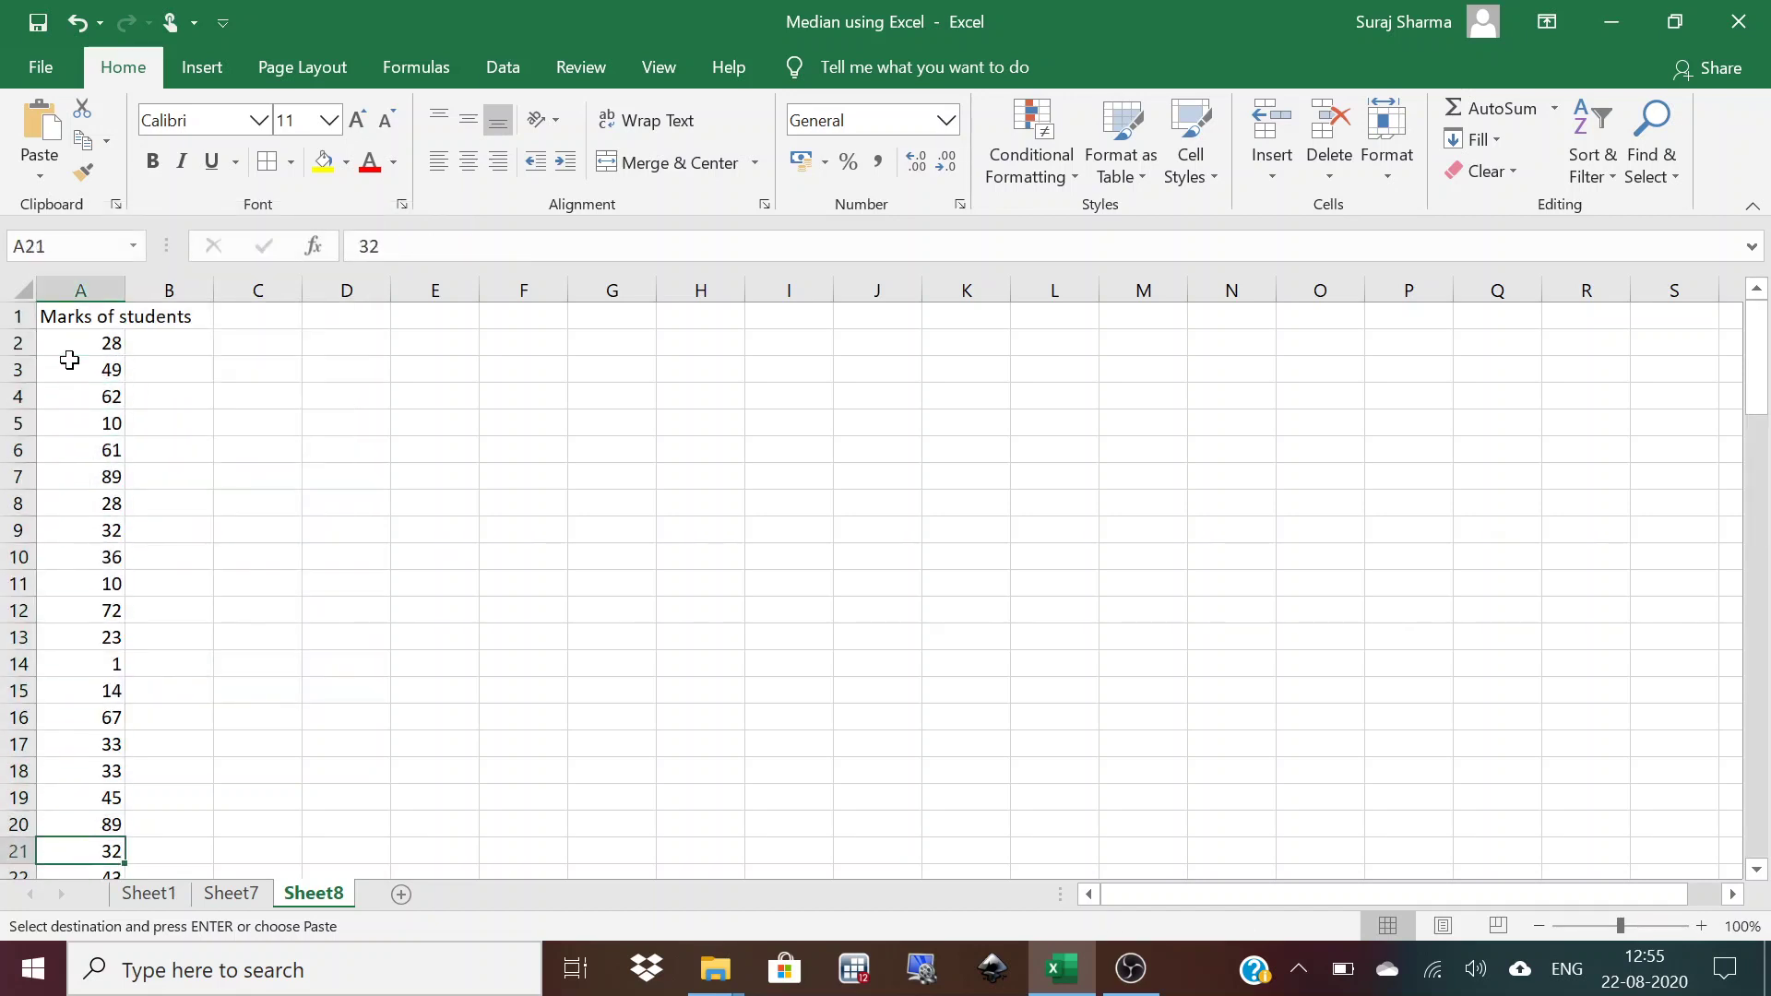
{"action": "key", "text": "Down"}
{"action": "key", "text": "Down"}
{"action": "key", "text": "Down"}
{"action": "key", "text": "Down"}
{"action": "key", "text": "Down"}
{"action": "key", "text": "Down"}
{"action": "key", "text": "Down"}
{"action": "key", "text": "Down"}
{"action": "key", "text": "Down"}
{"action": "key", "text": "Down"}
{"action": "key", "text": "Down"}
{"action": "key", "text": "Down"}
{"action": "key", "text": "Down"}
{"action": "key", "text": "Down"}
{"action": "key", "text": "Down"}
{"action": "key", "text": "Down"}
{"action": "key", "text": "Down"}
{"action": "key", "text": "Down"}
{"action": "key", "text": "Down"}
{"action": "key", "text": "Down"}
{"action": "key", "text": "Up"}
{"action": "key", "text": "Up"}
{"action": "key", "text": "Up"}
{"action": "key", "text": "Up"}
{"action": "key", "text": "Up"}
{"action": "key", "text": "Up"}
{"action": "key", "text": "Up"}
{"action": "key", "text": "Up"}
{"action": "key", "text": "Up"}
{"action": "key", "text": "Up"}
{"action": "key", "text": "Up"}
{"action": "key", "text": "Up"}
{"action": "key", "text": "Up"}
{"action": "key", "text": "Up"}
{"action": "key", "text": "Up"}
{"action": "key", "text": "Up"}
{"action": "key", "text": "Up"}
{"action": "key", "text": "Up"}
{"action": "key", "text": "Up"}
{"action": "key", "text": "Up"}
{"action": "key", "text": "Up"}
{"action": "key", "text": "Up"}
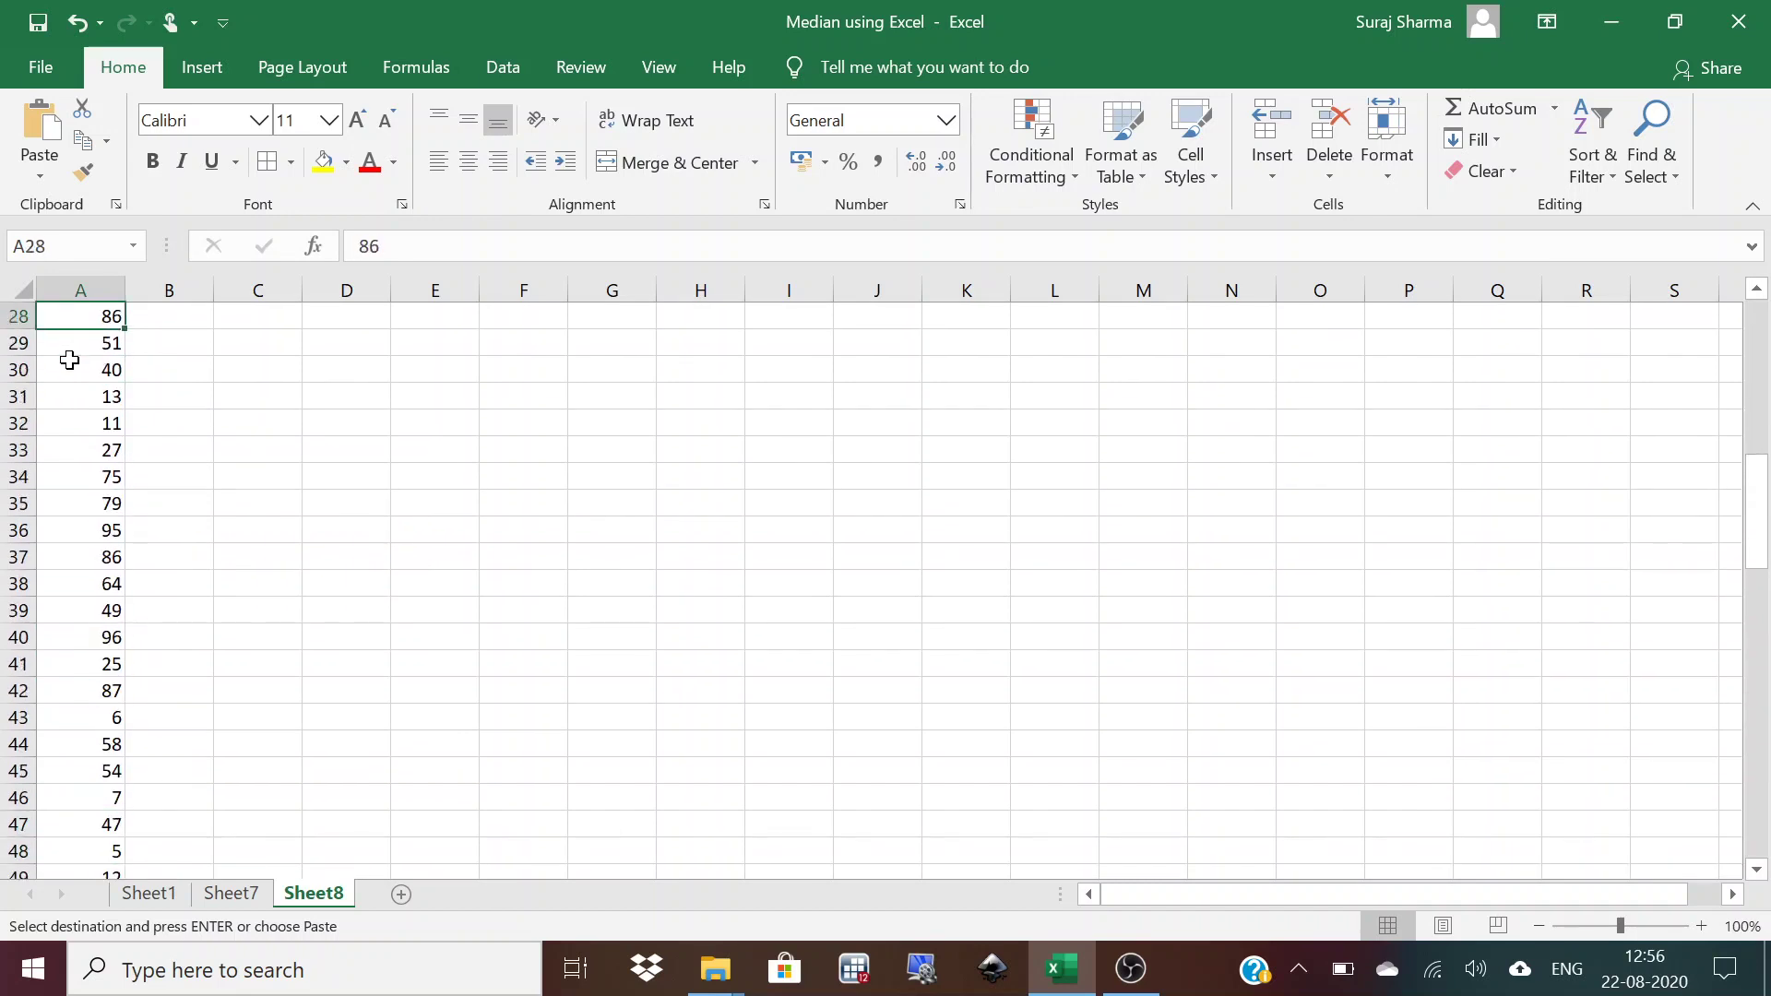
{"action": "key", "text": "ctrl+Home"}
{"action": "key", "text": "Down"}
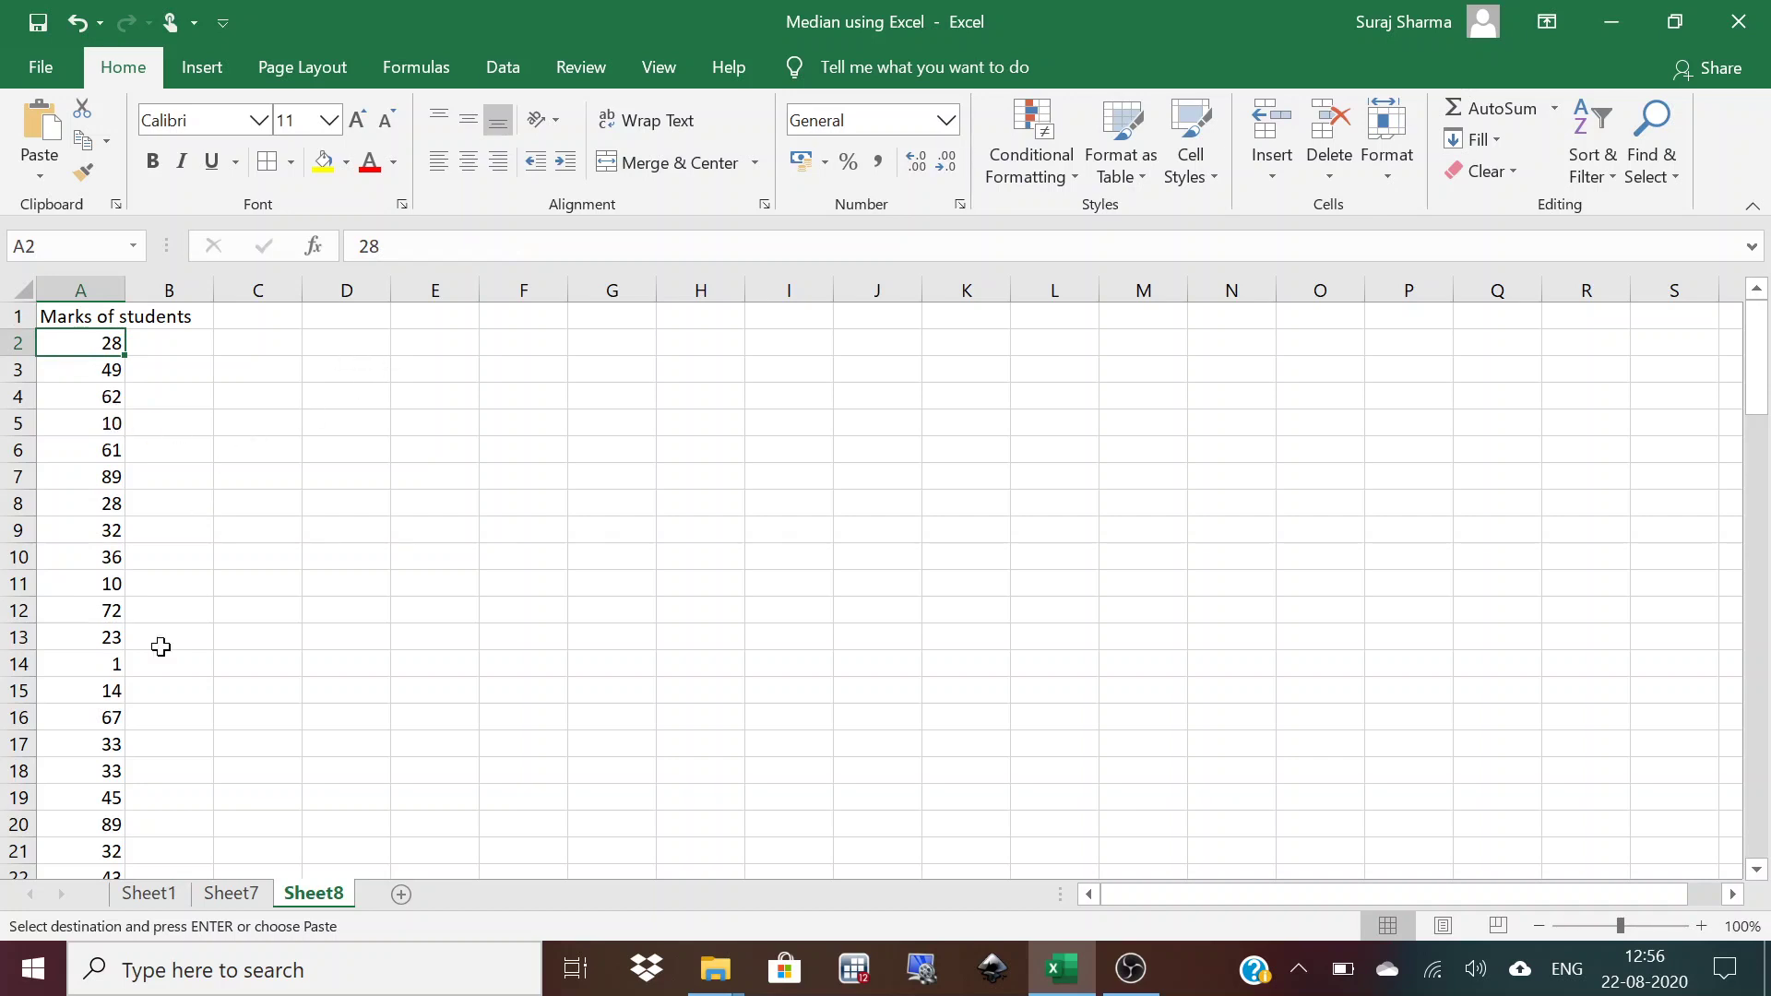
Add another worksheet, Sheet9, and enter the heading "marks of students" in A1.
{"action": "left_click", "coordinate": [405, 899]}
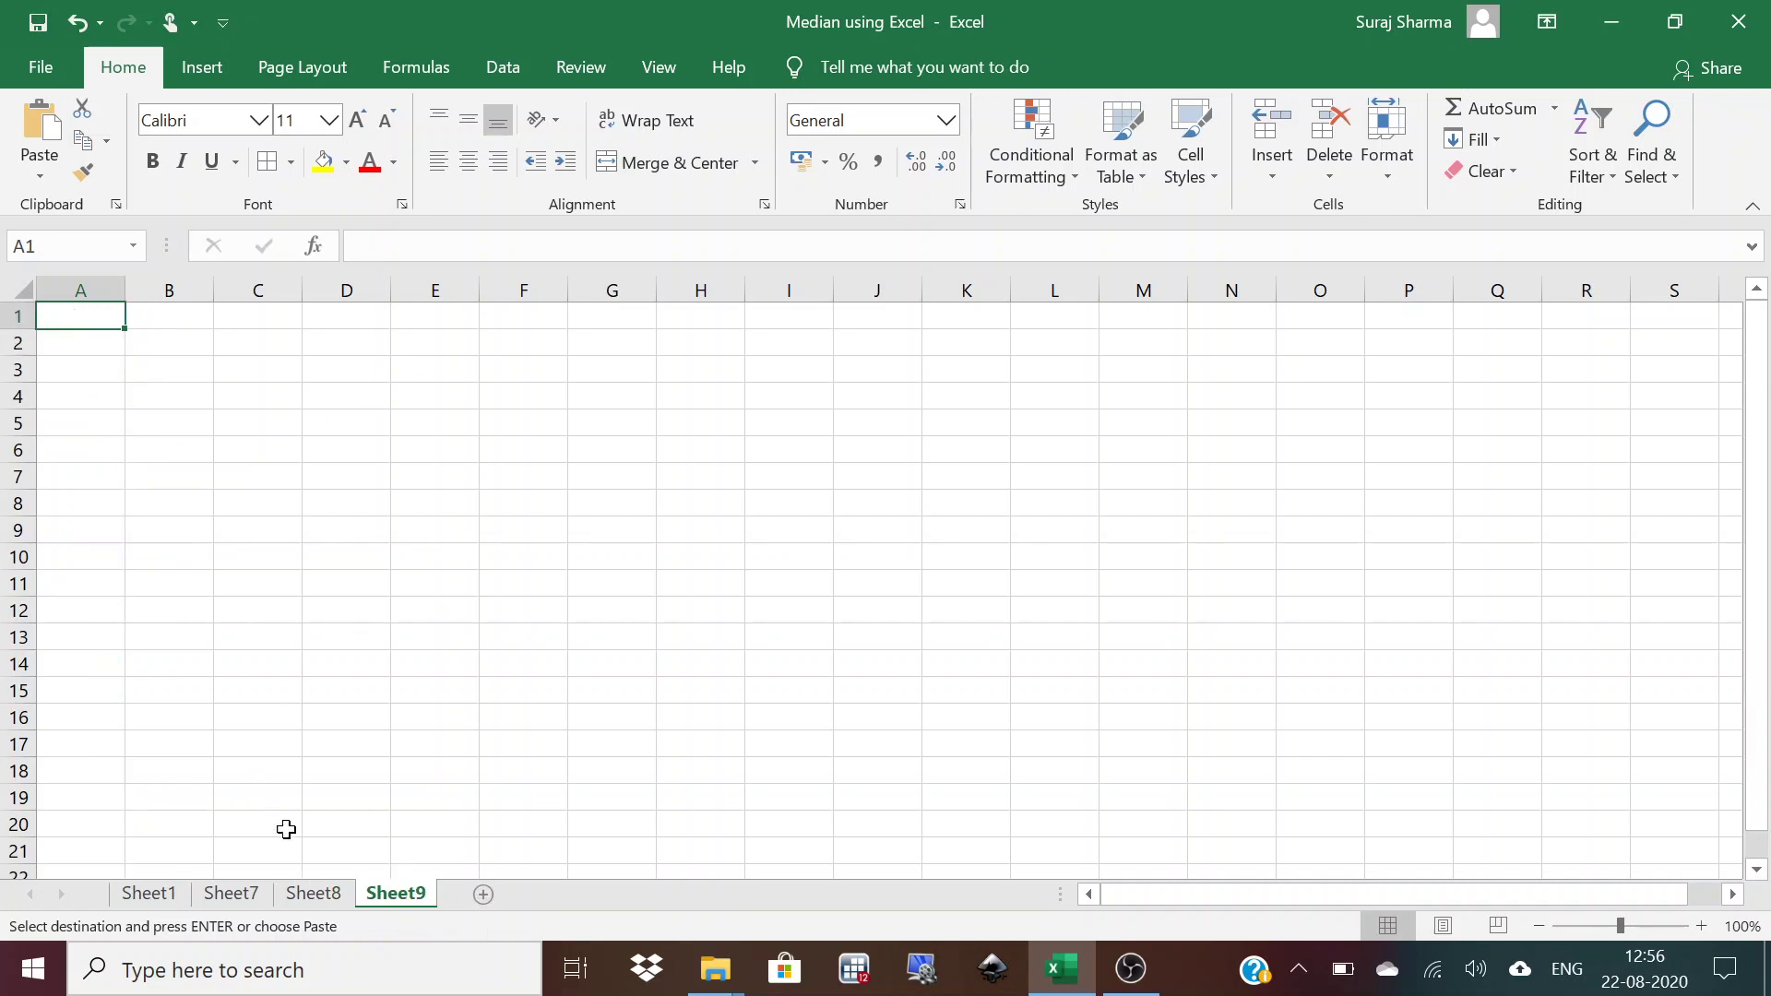
{"action": "left_click", "coordinate": [332, 897]}
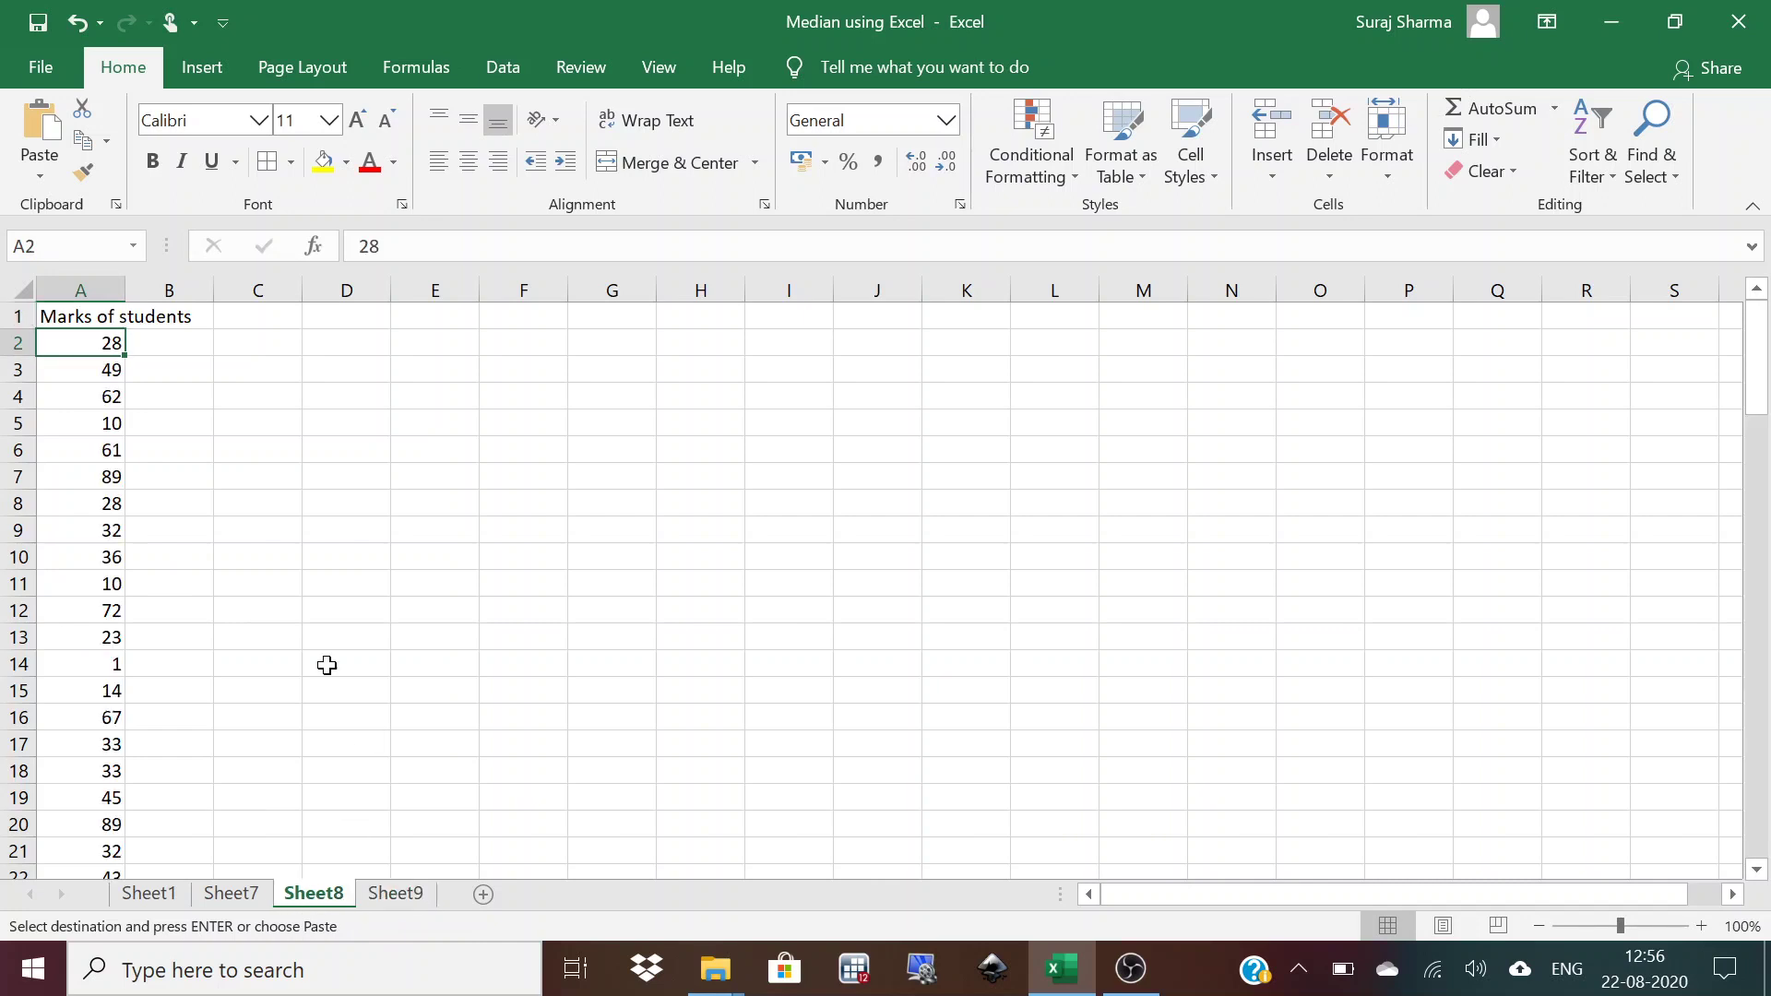
{"action": "left_click", "coordinate": [396, 896]}
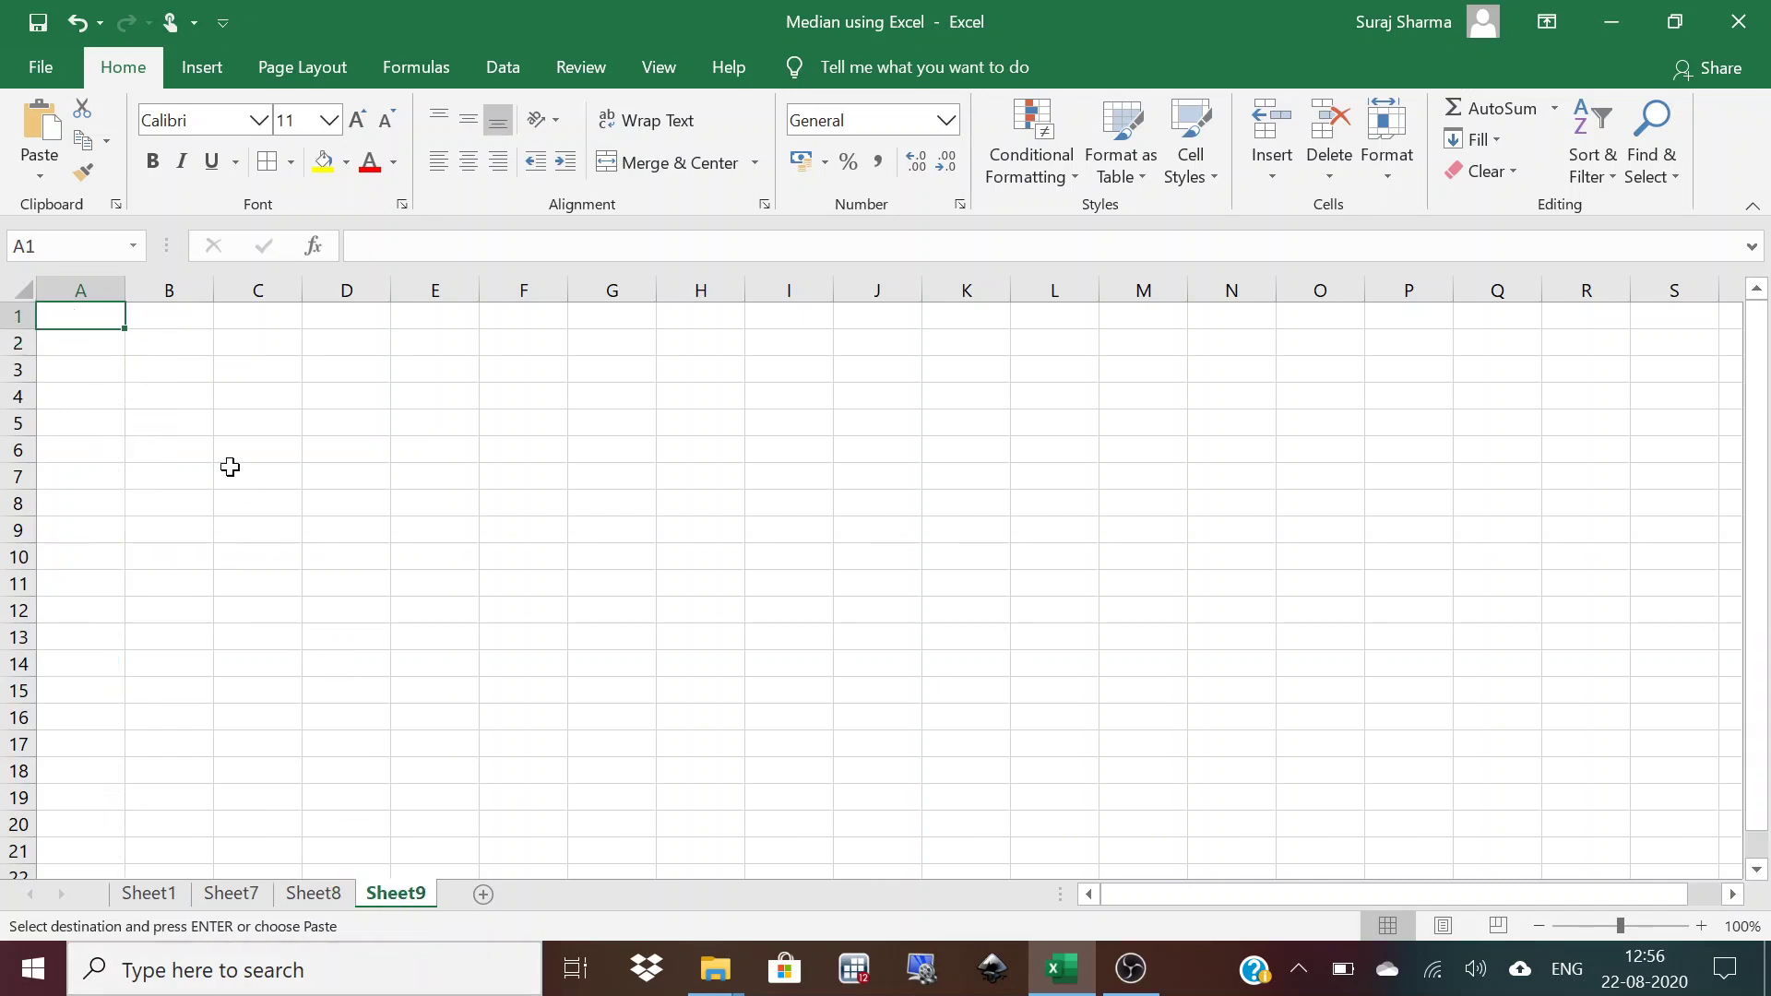
{"action": "type", "text": "marks "}
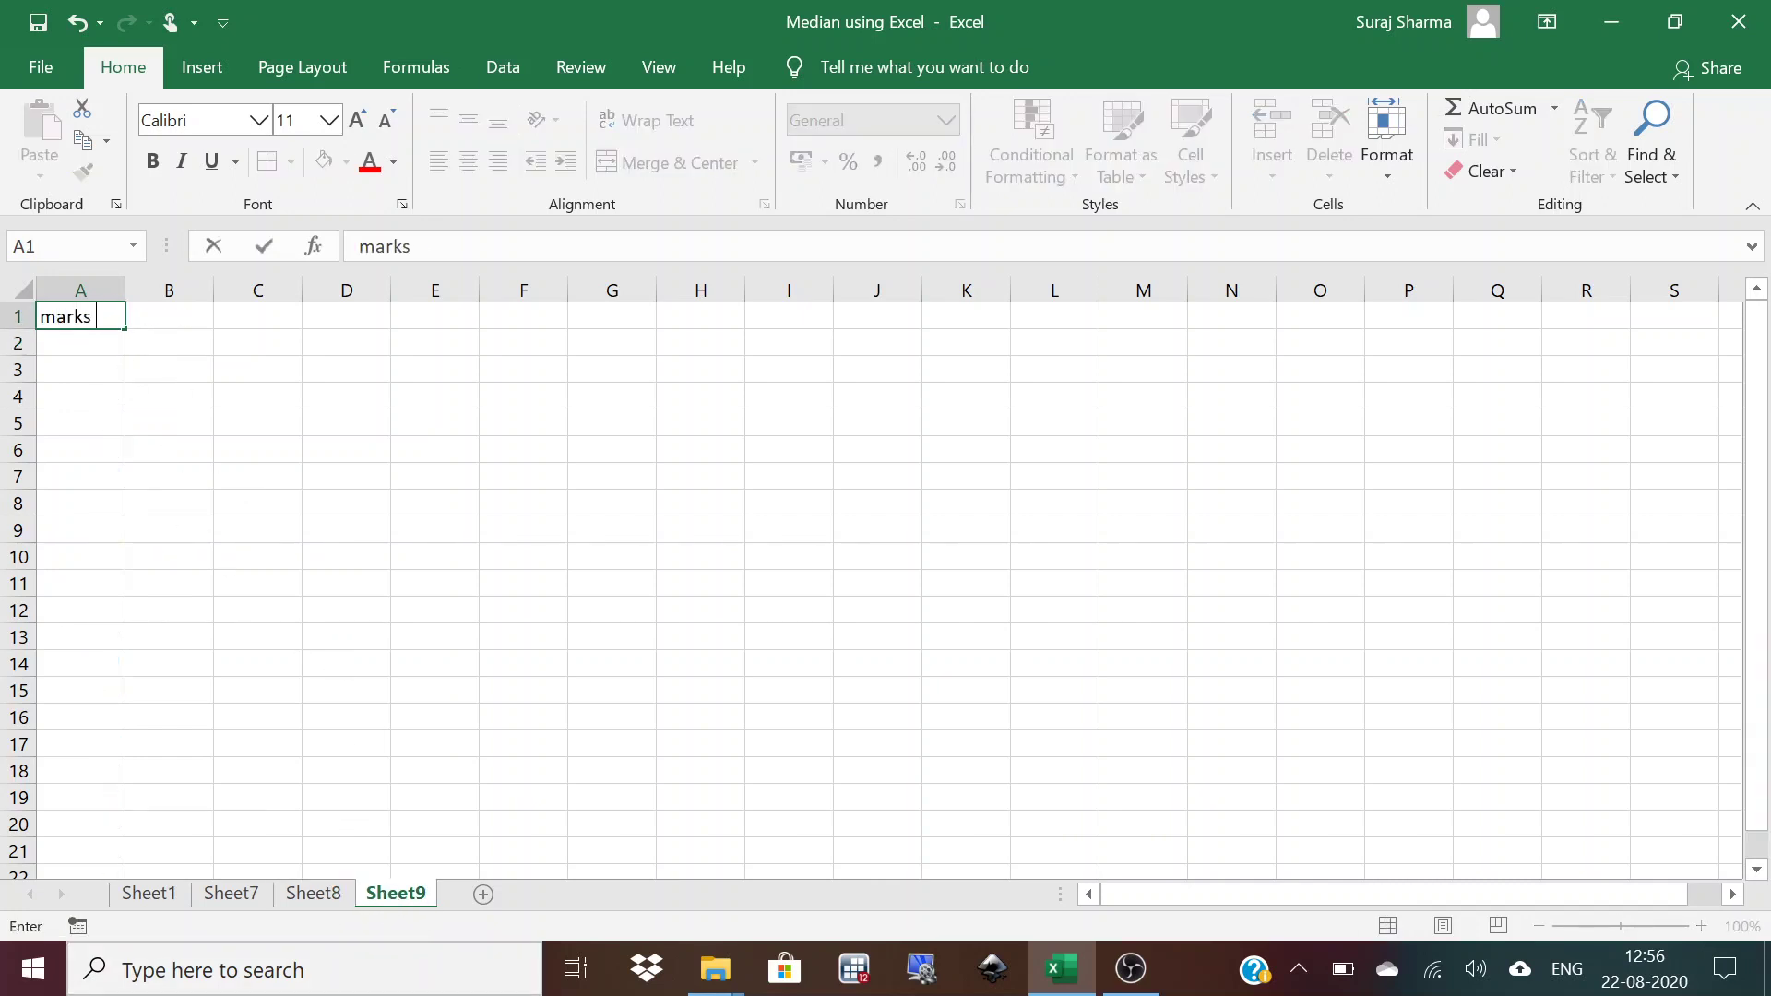
{"action": "type", "text": "of studetns"}
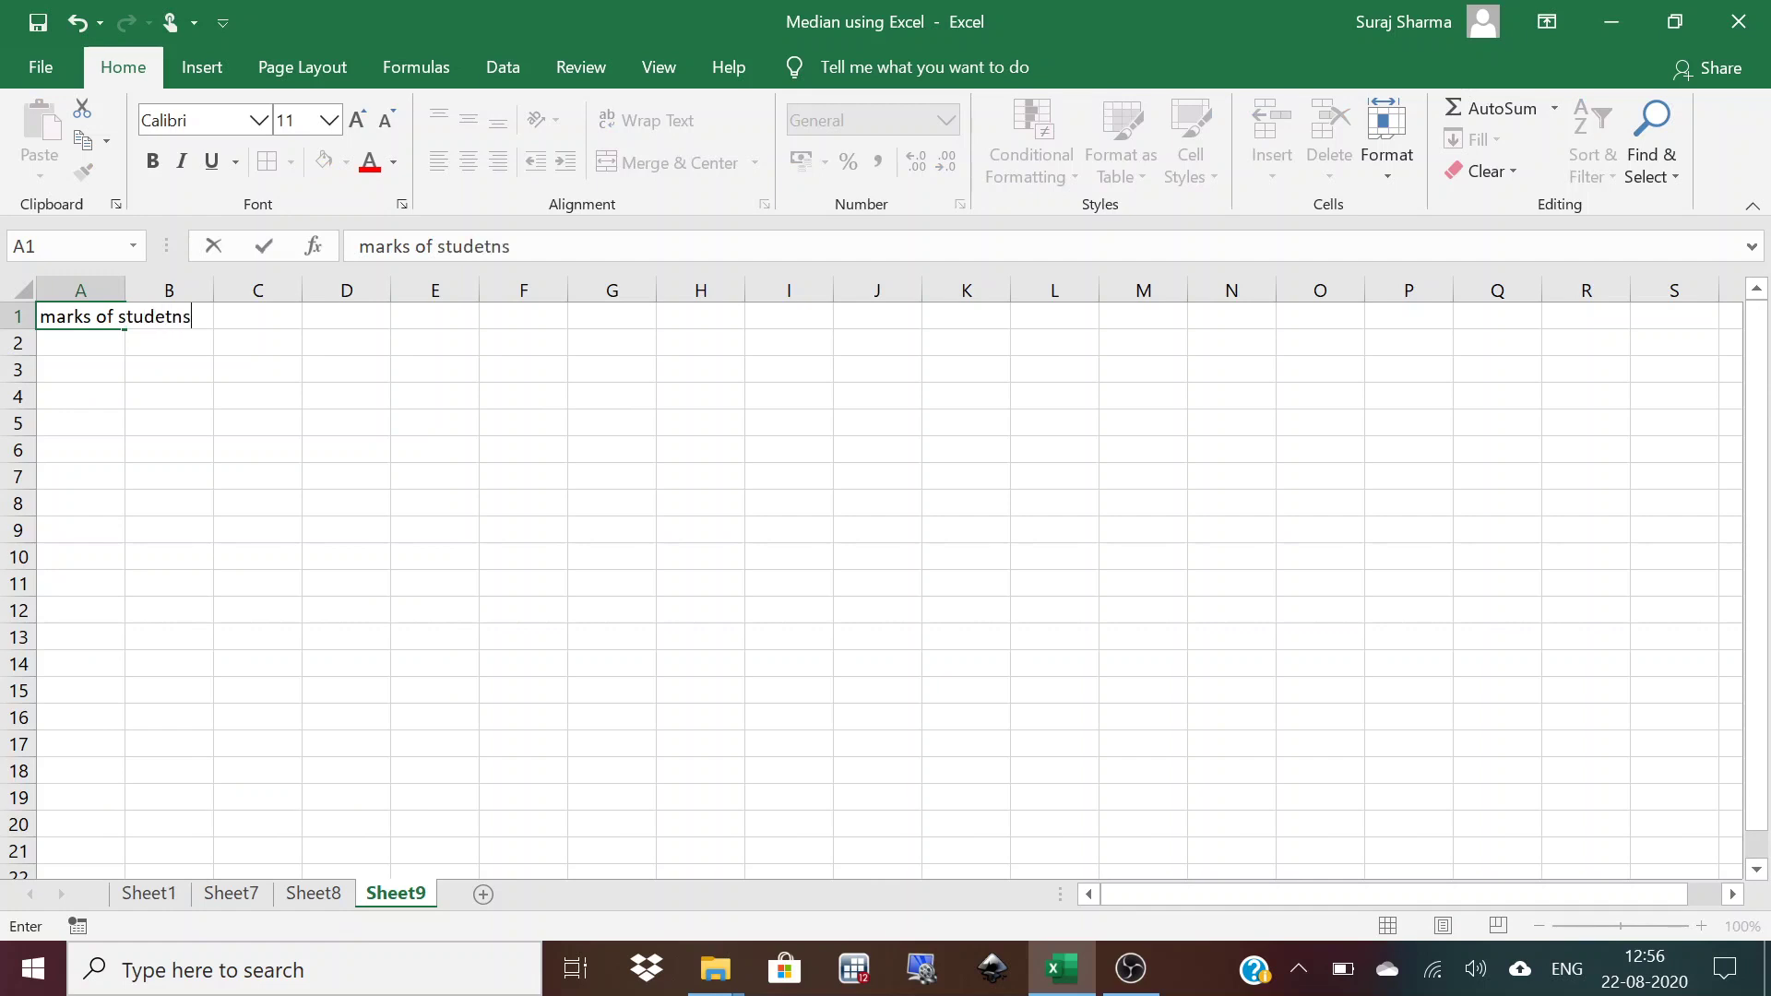
{"action": "key", "text": "BackSpace"}
{"action": "key", "text": "BackSpace"}
{"action": "key", "text": "BackSpace"}
{"action": "type", "text": "nts"}
Merge and center the heading across A1:E1 on Sheet9.
{"action": "left_click", "coordinate": [19, 315]}
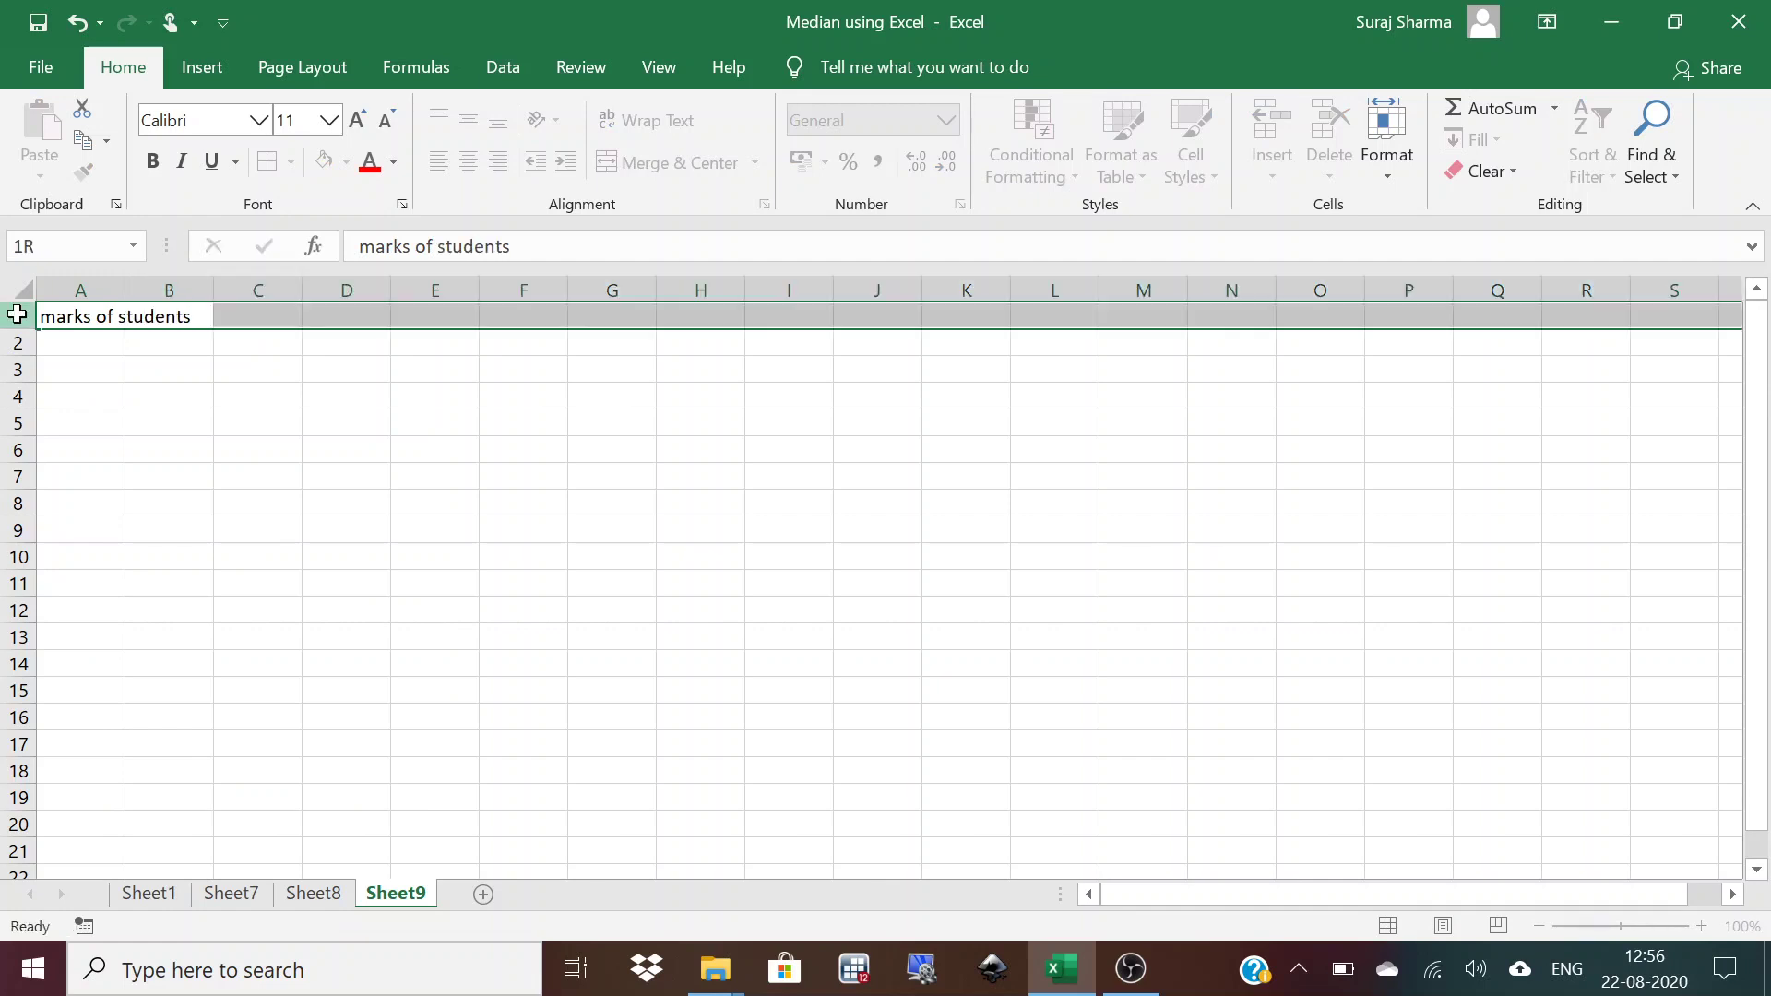
{"action": "left_click_drag", "start_coordinate": [70, 315], "coordinate": [426, 316]}
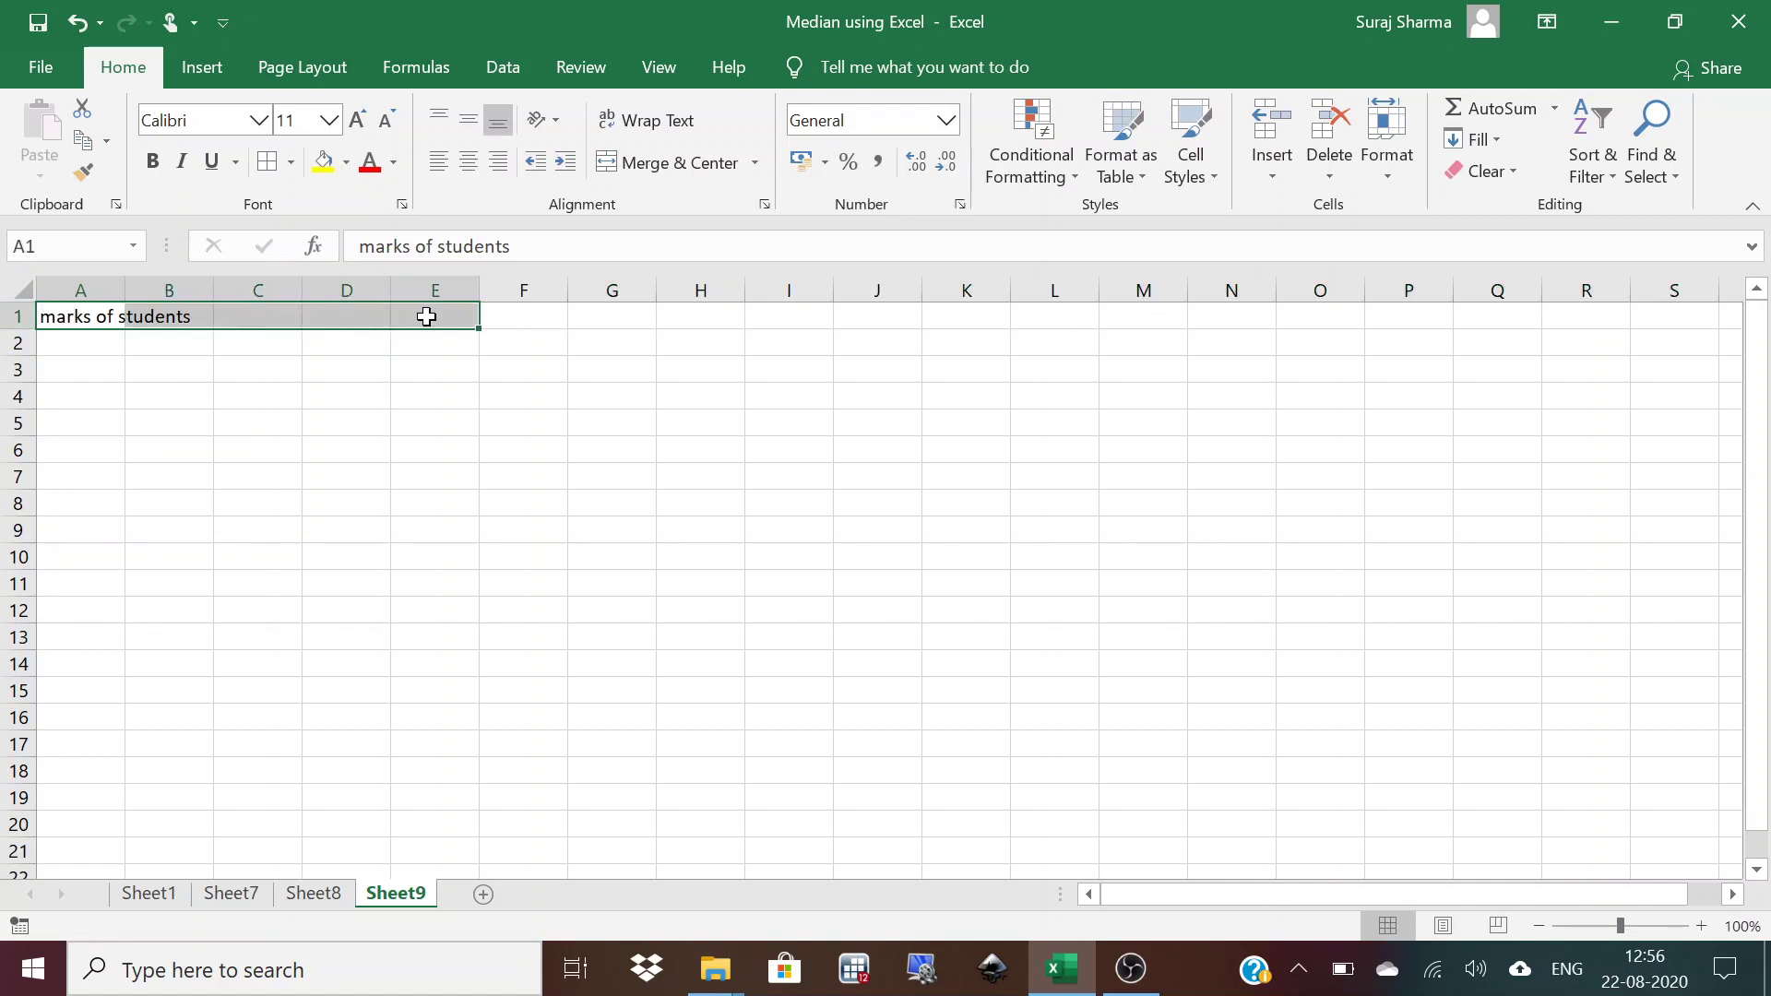
{"action": "left_click", "coordinate": [676, 165]}
{"action": "left_click", "coordinate": [226, 434]}
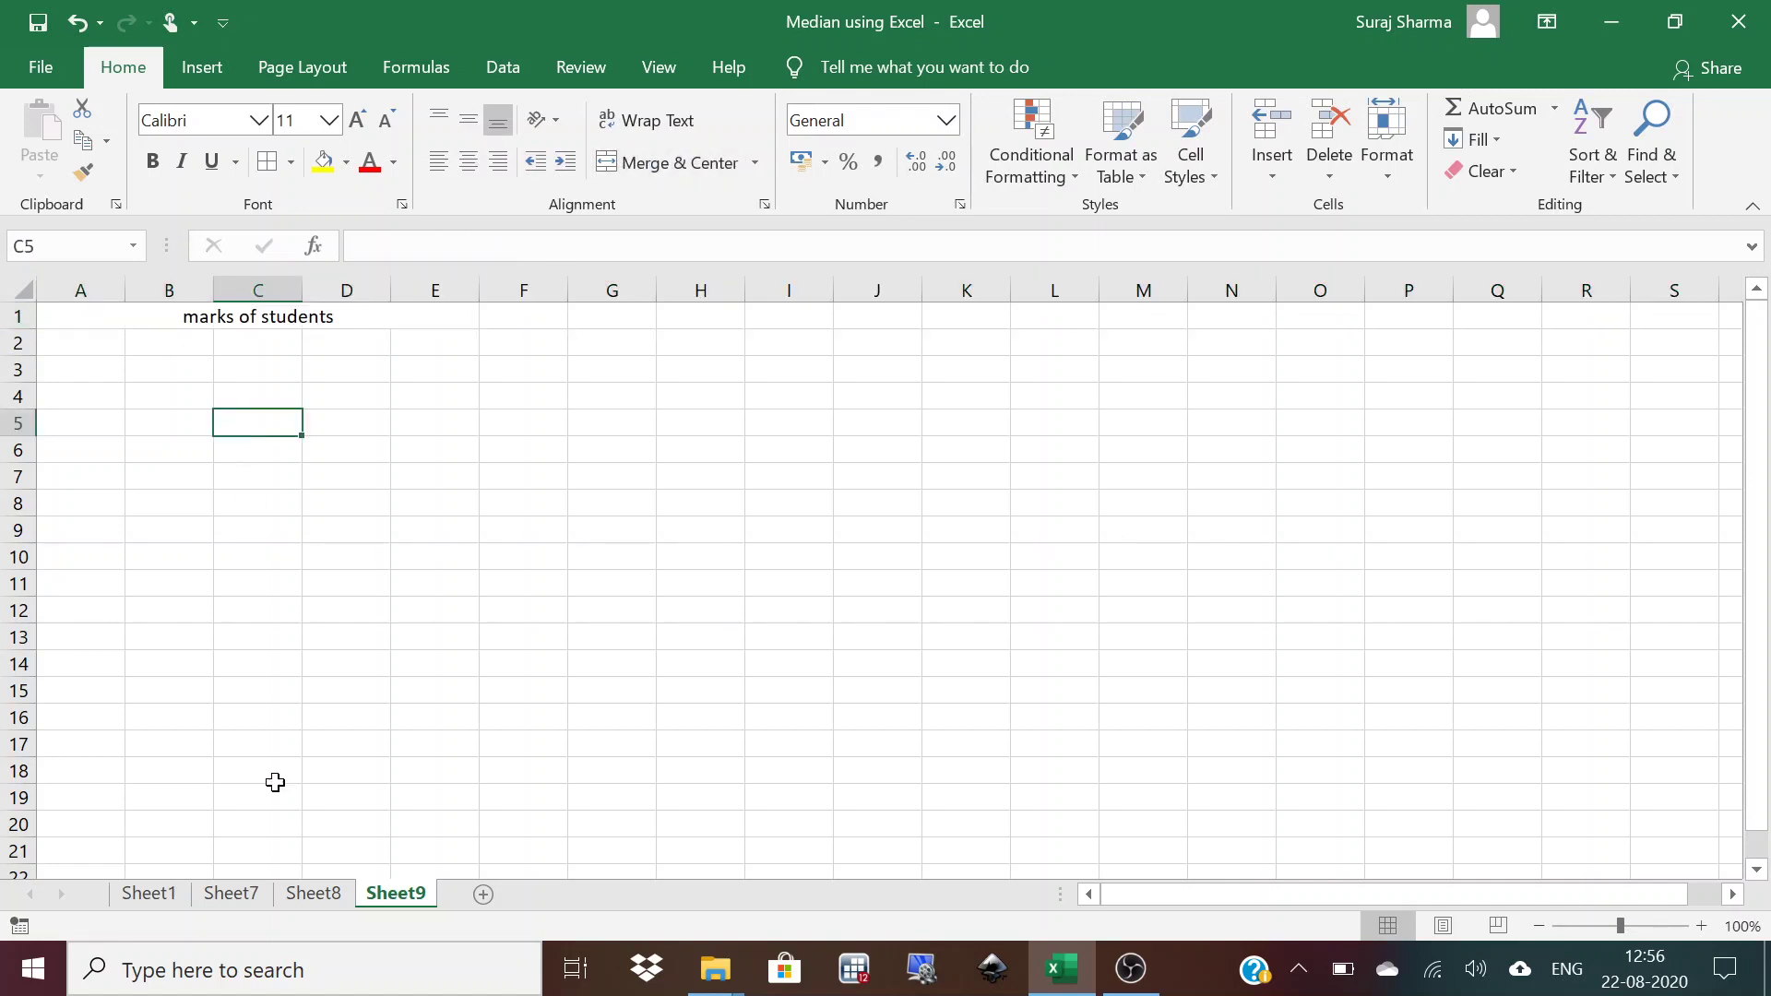
Move the first twenty marks, A2:A21 on Sheet8, to Sheet9 starting at cell A2.
{"action": "left_click", "coordinate": [313, 893]}
{"action": "left_click_drag", "start_coordinate": [78, 346], "coordinate": [103, 834]}
{"action": "key", "text": "ctrl+c"}
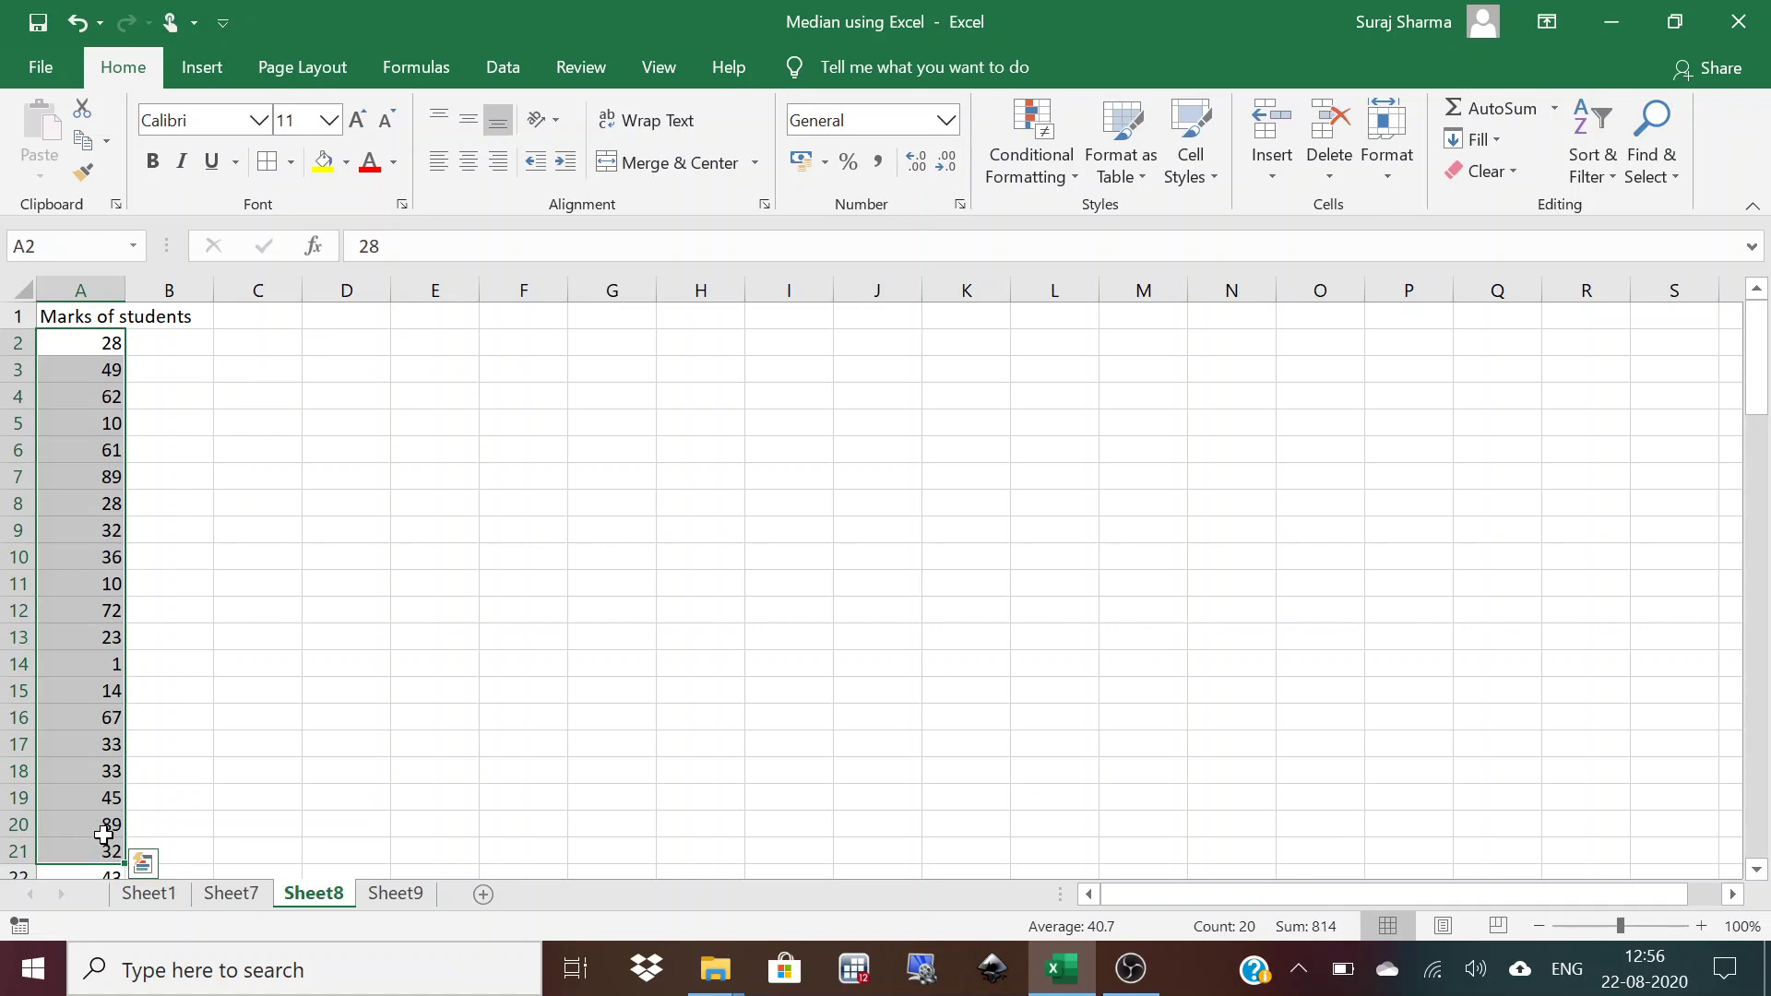
{"action": "left_click", "coordinate": [143, 864]}
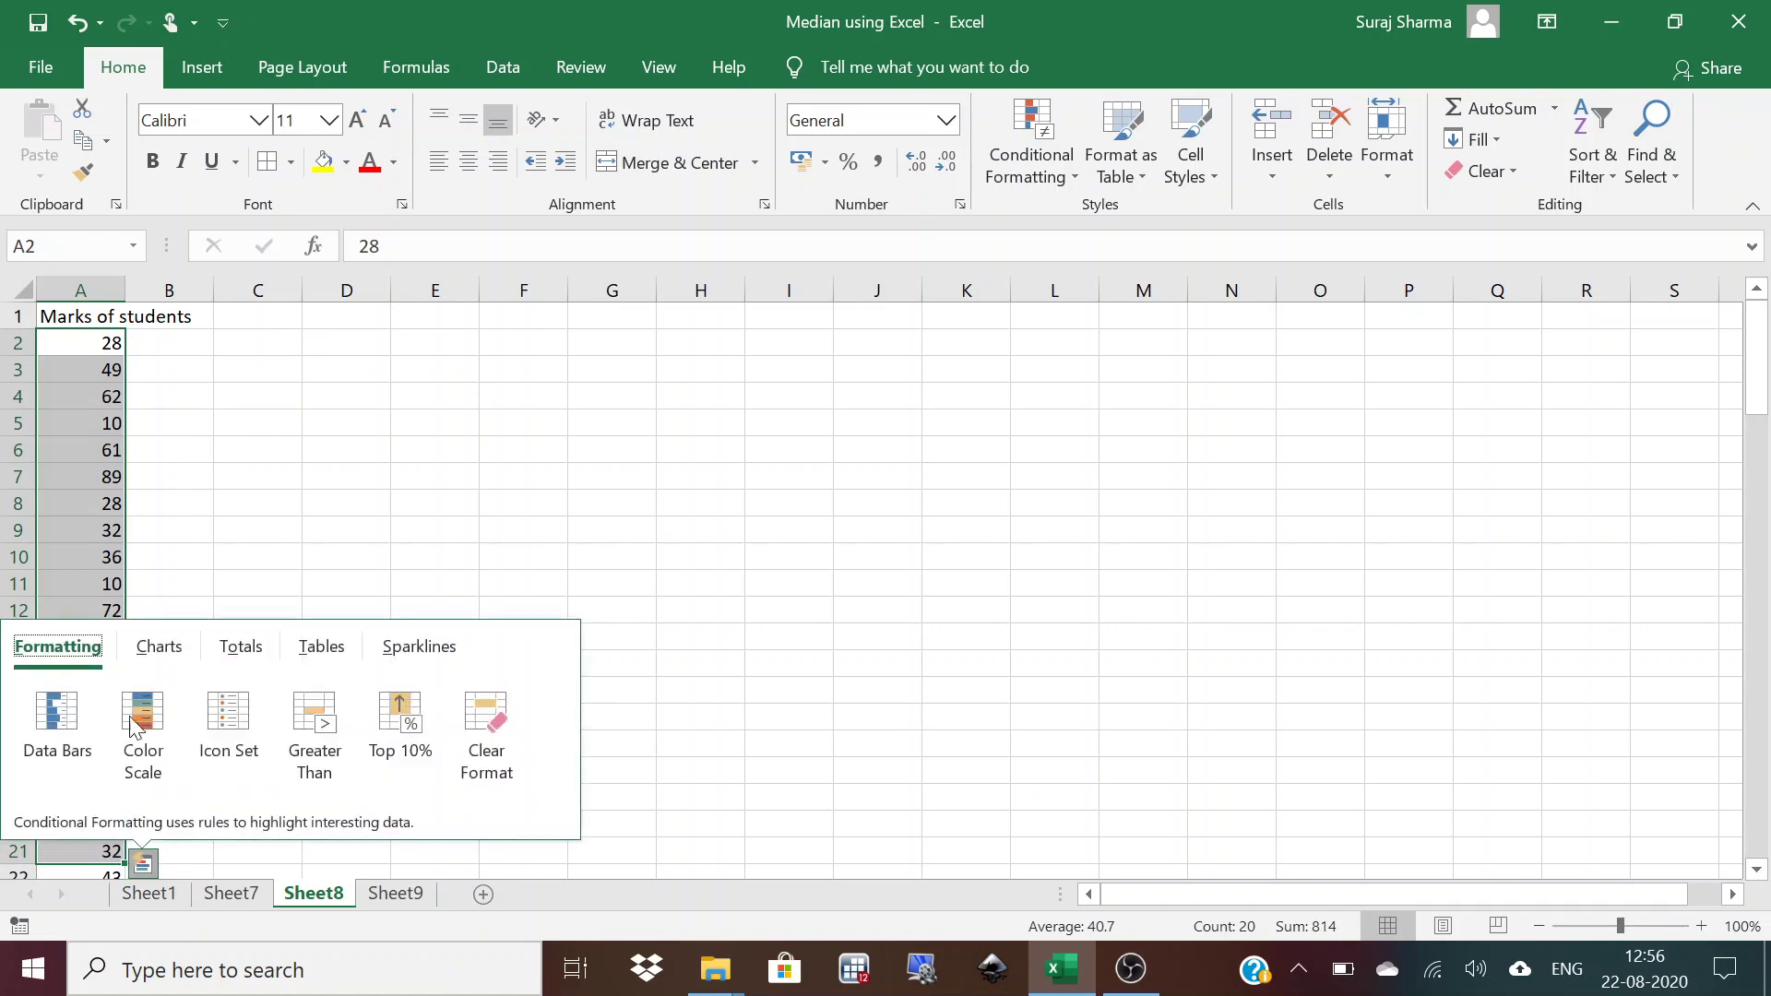
{"action": "right_click", "coordinate": [82, 496]}
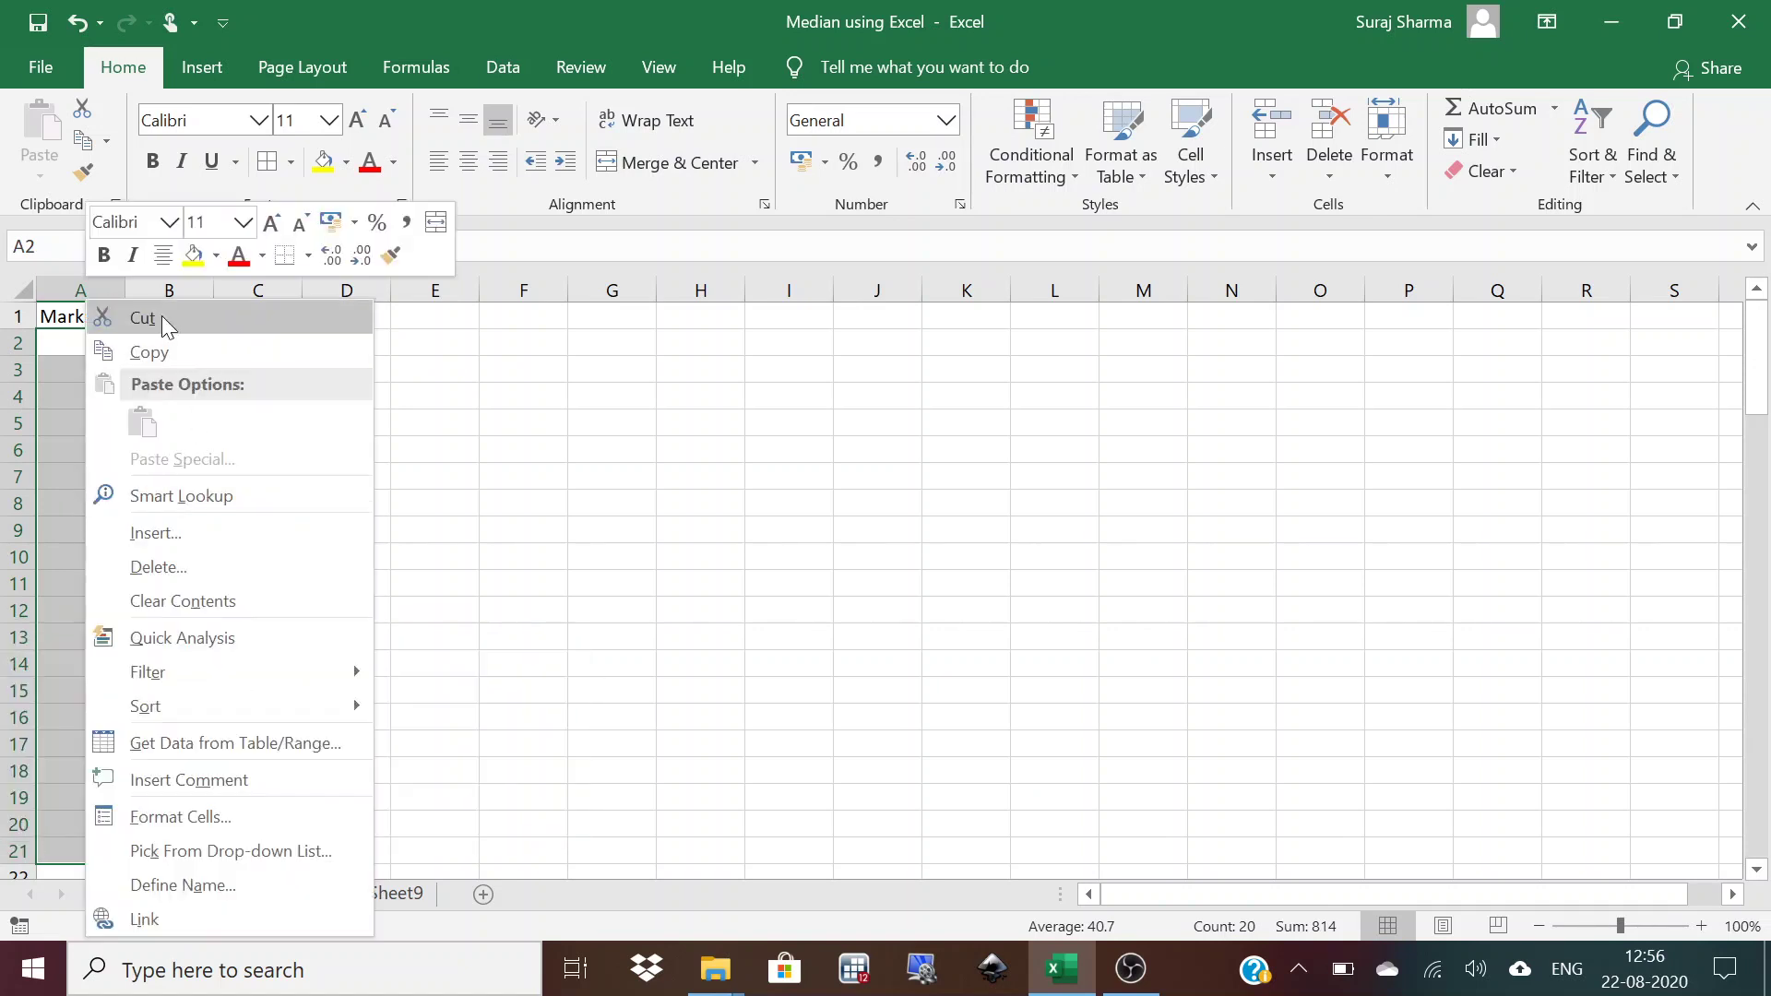
{"action": "left_click", "coordinate": [162, 323]}
{"action": "left_click", "coordinate": [402, 894]}
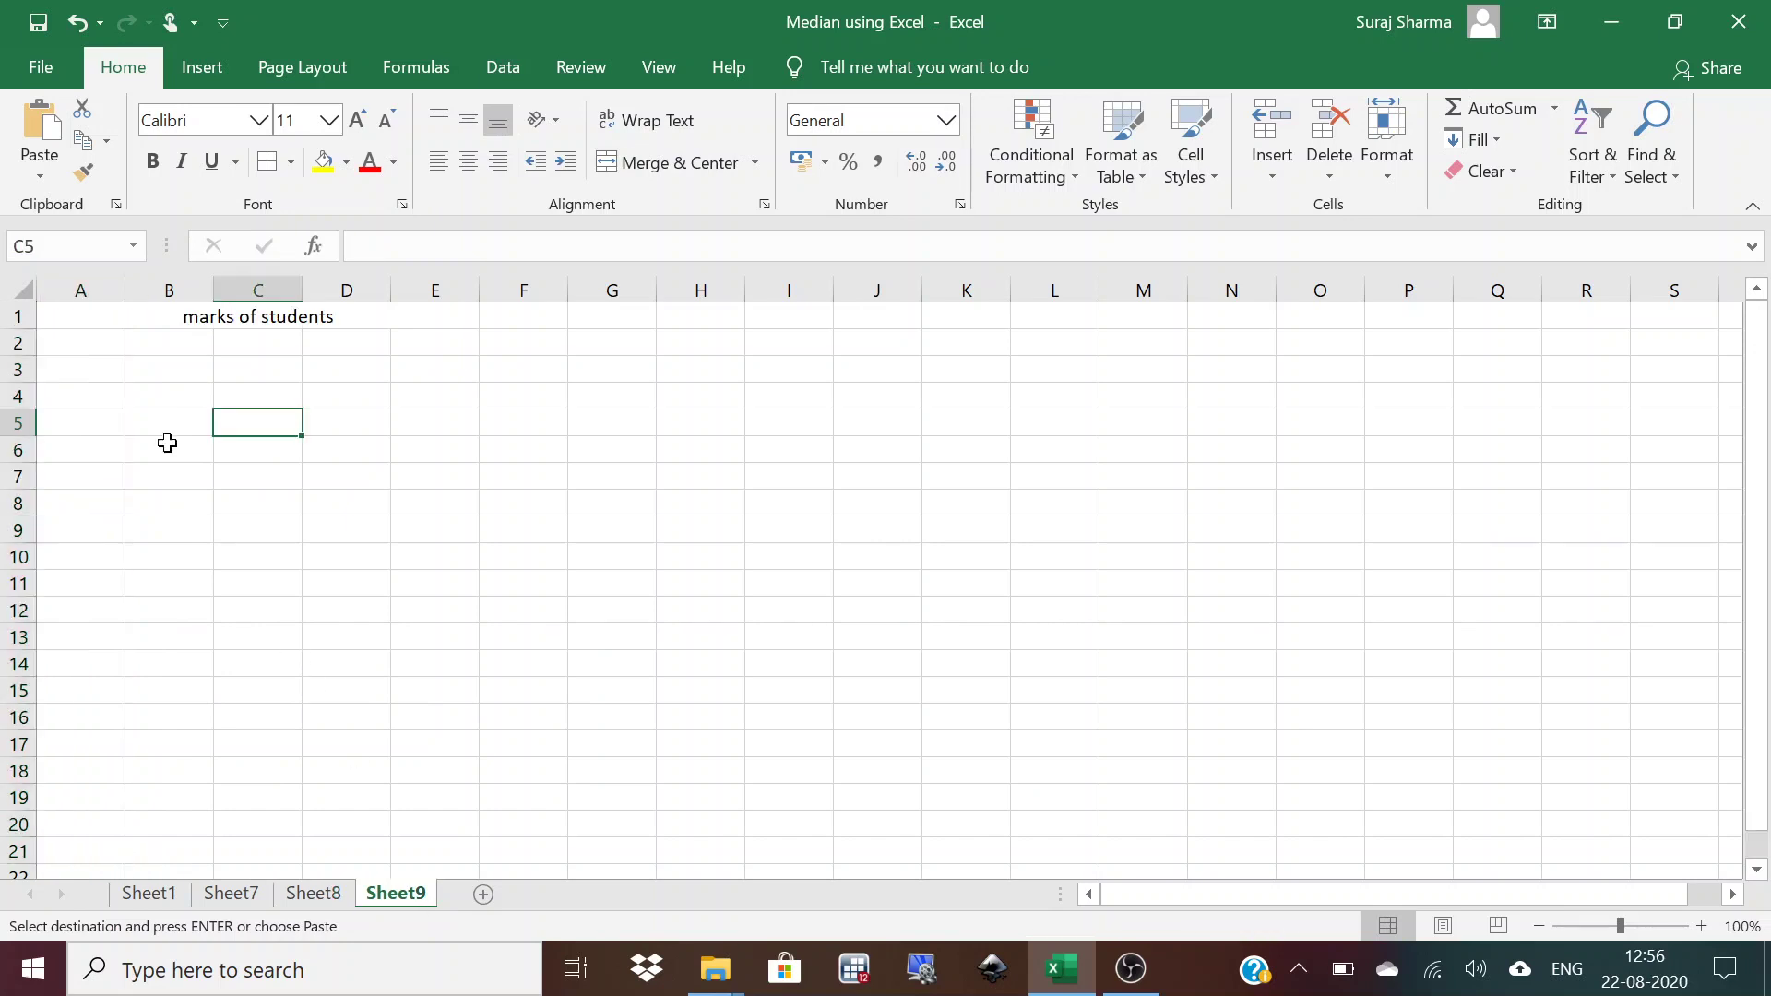
{"action": "left_click", "coordinate": [104, 338]}
{"action": "key", "text": "ctrl+v"}
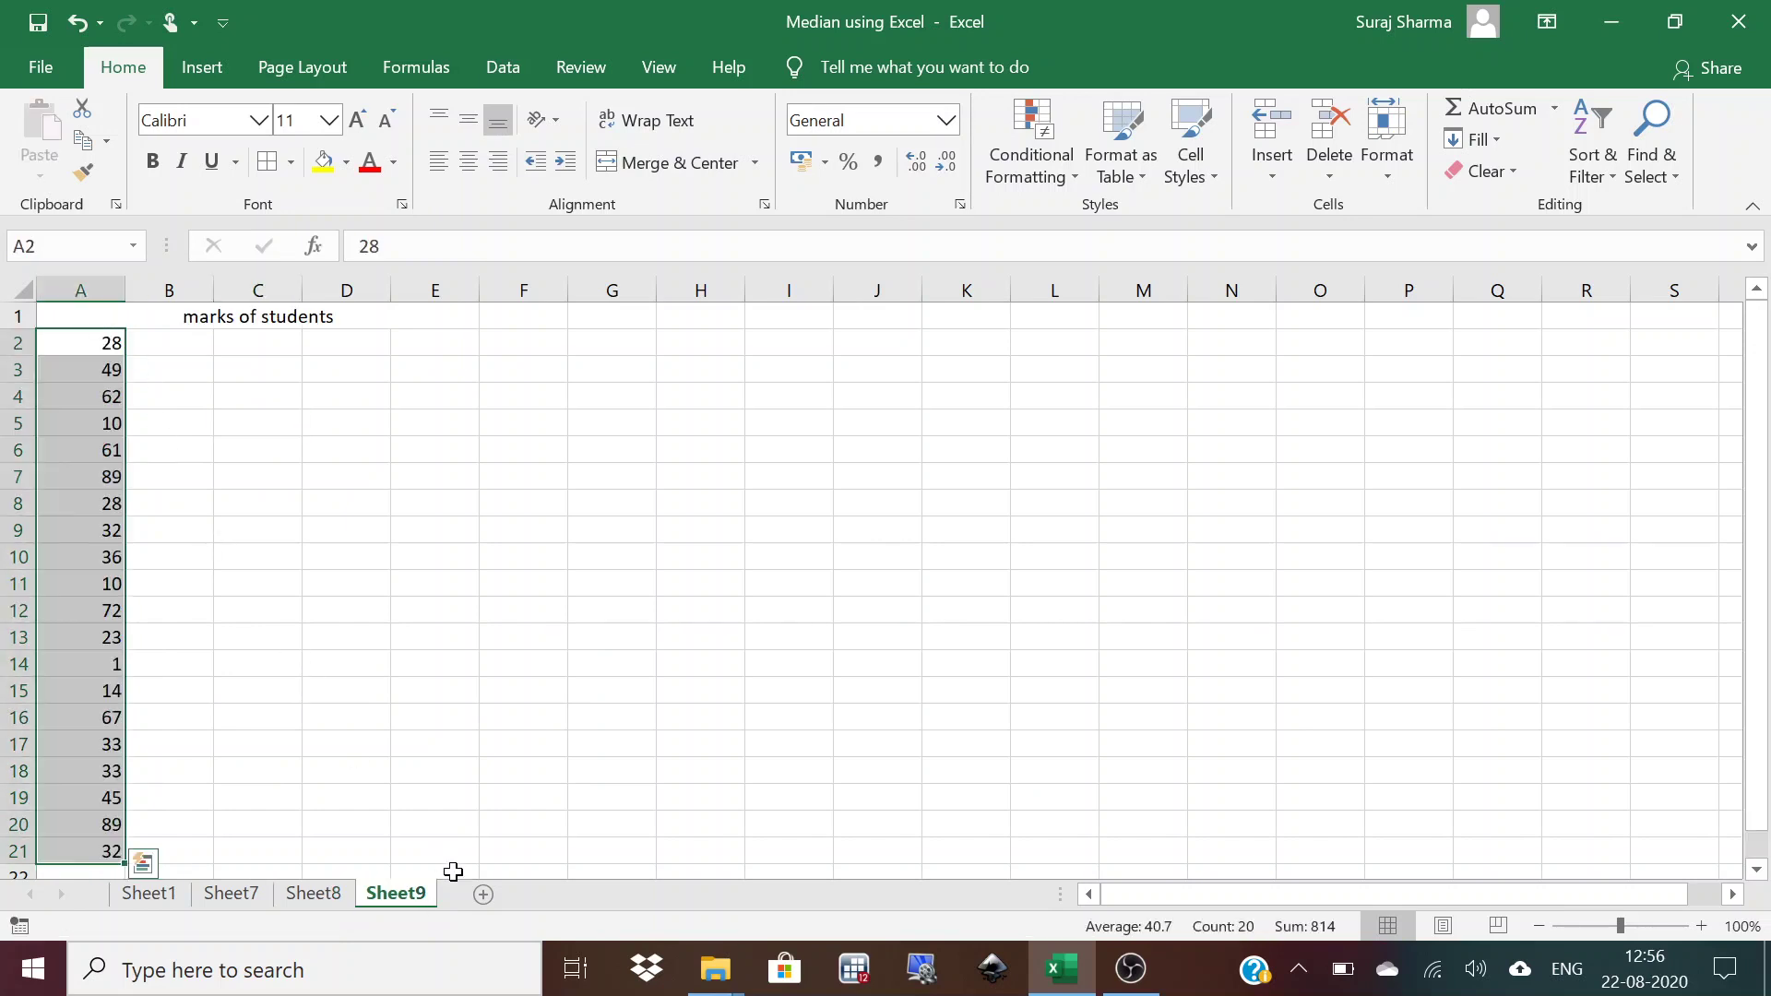
Cut the marks in A22:A41 on Sheet8 and paste them into Sheet9 from B2 down.
{"action": "left_click", "coordinate": [310, 894]}
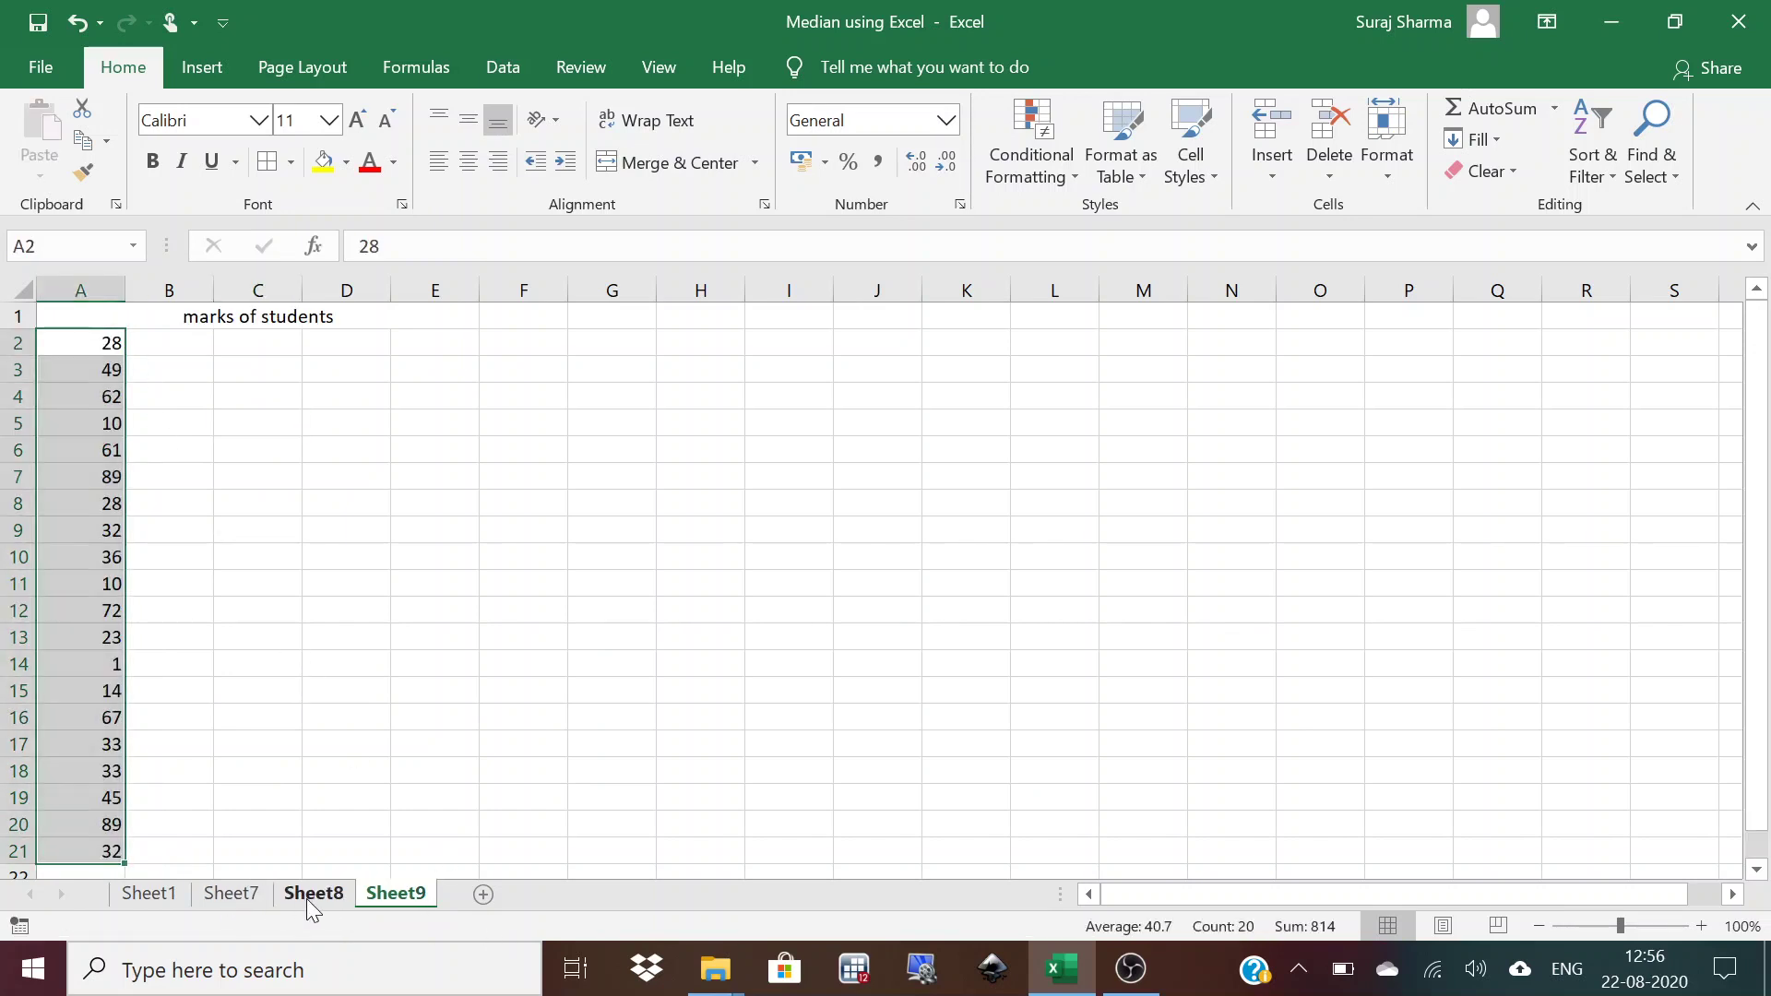
{"action": "left_click_drag", "start_coordinate": [1763, 388], "coordinate": [1764, 438]}
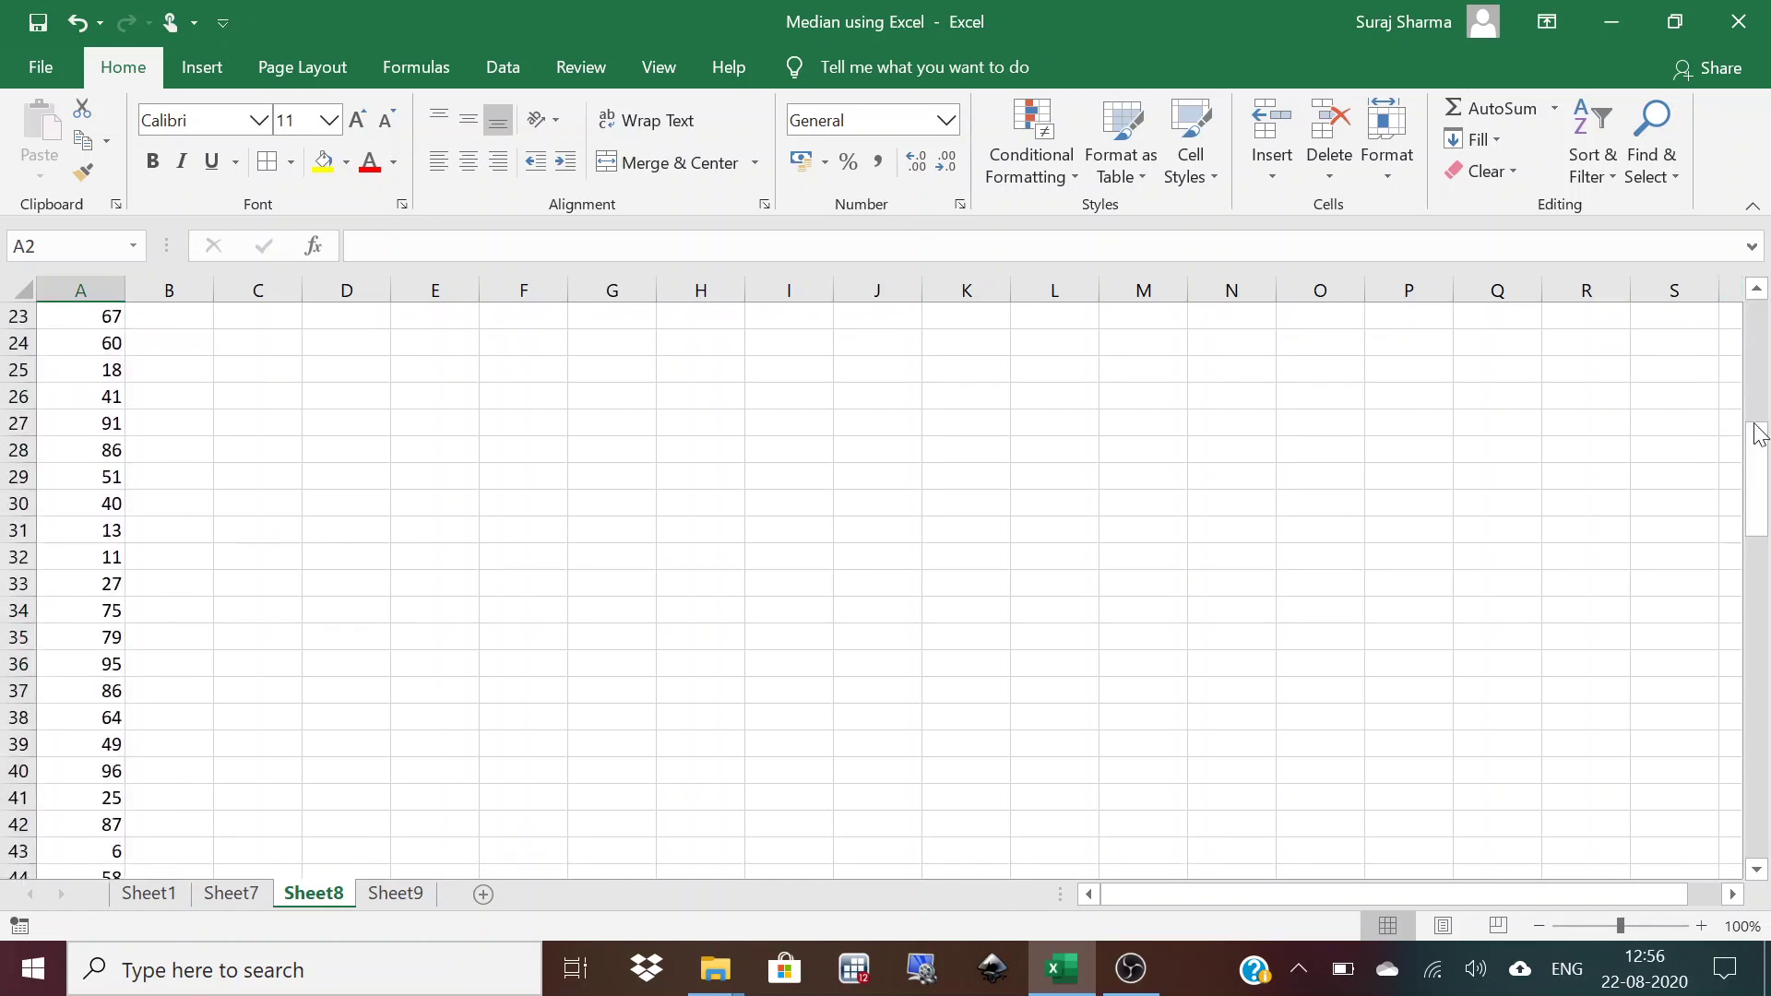
{"action": "left_click", "coordinate": [1762, 397]}
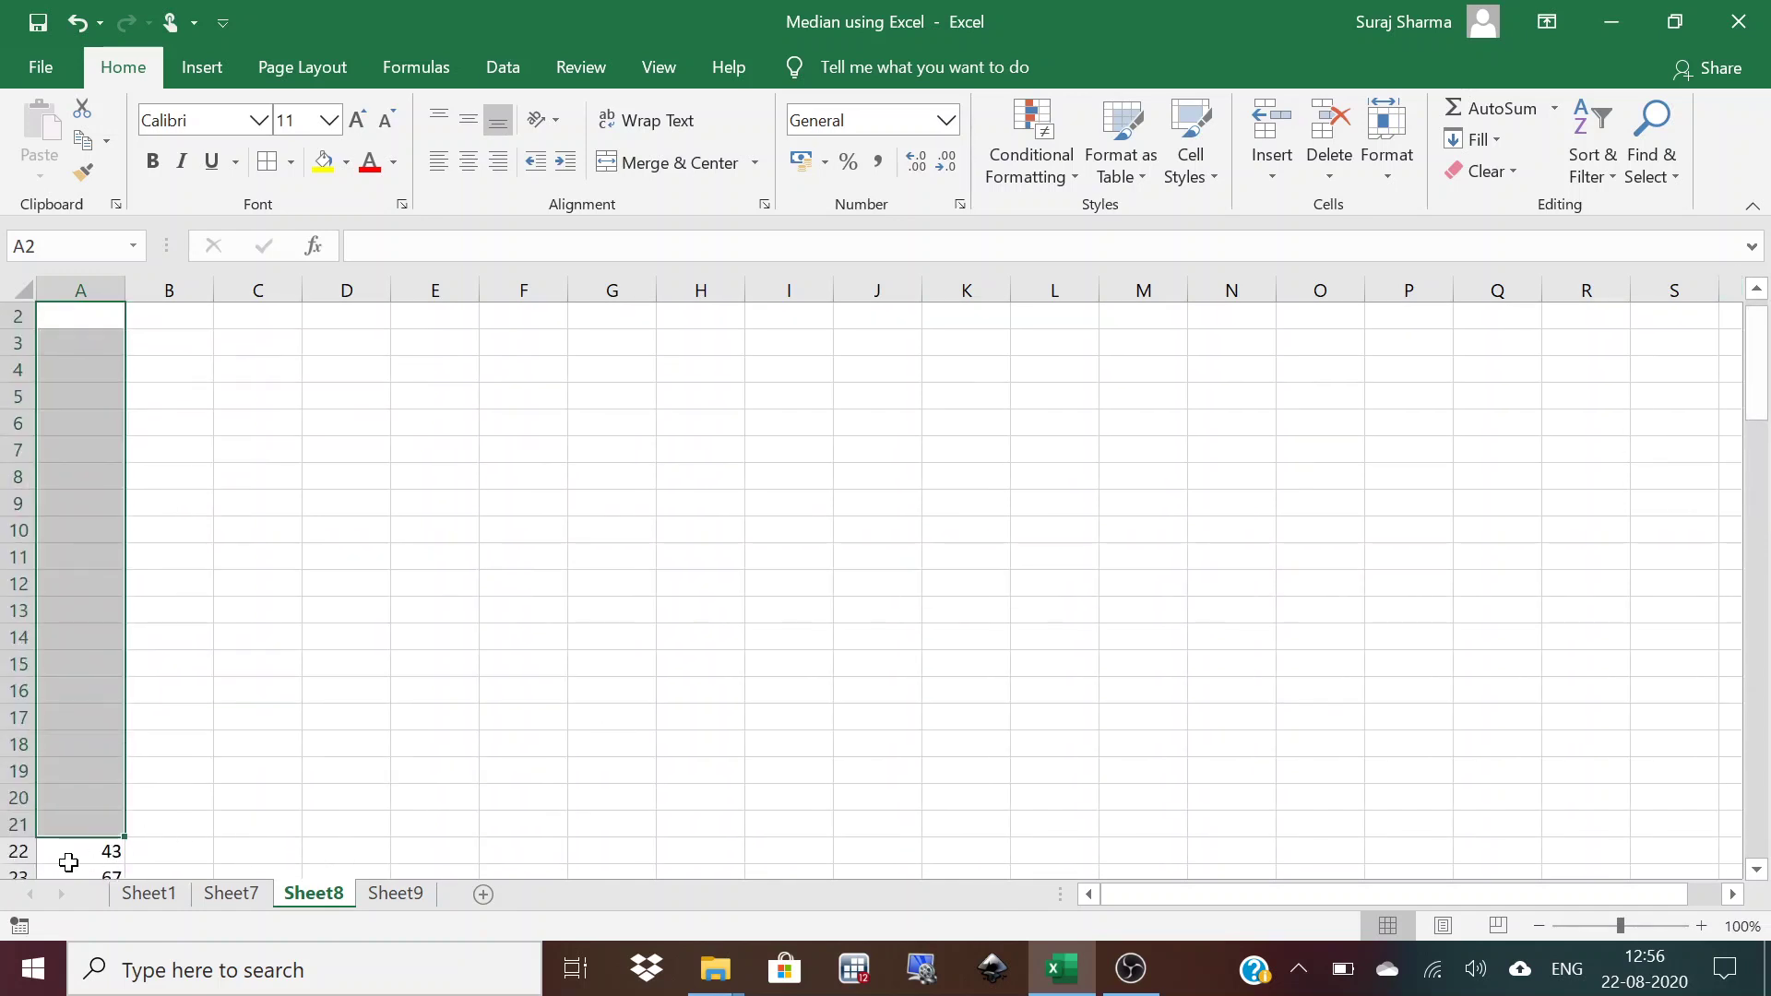
{"action": "left_click_drag", "start_coordinate": [64, 855], "coordinate": [74, 718]}
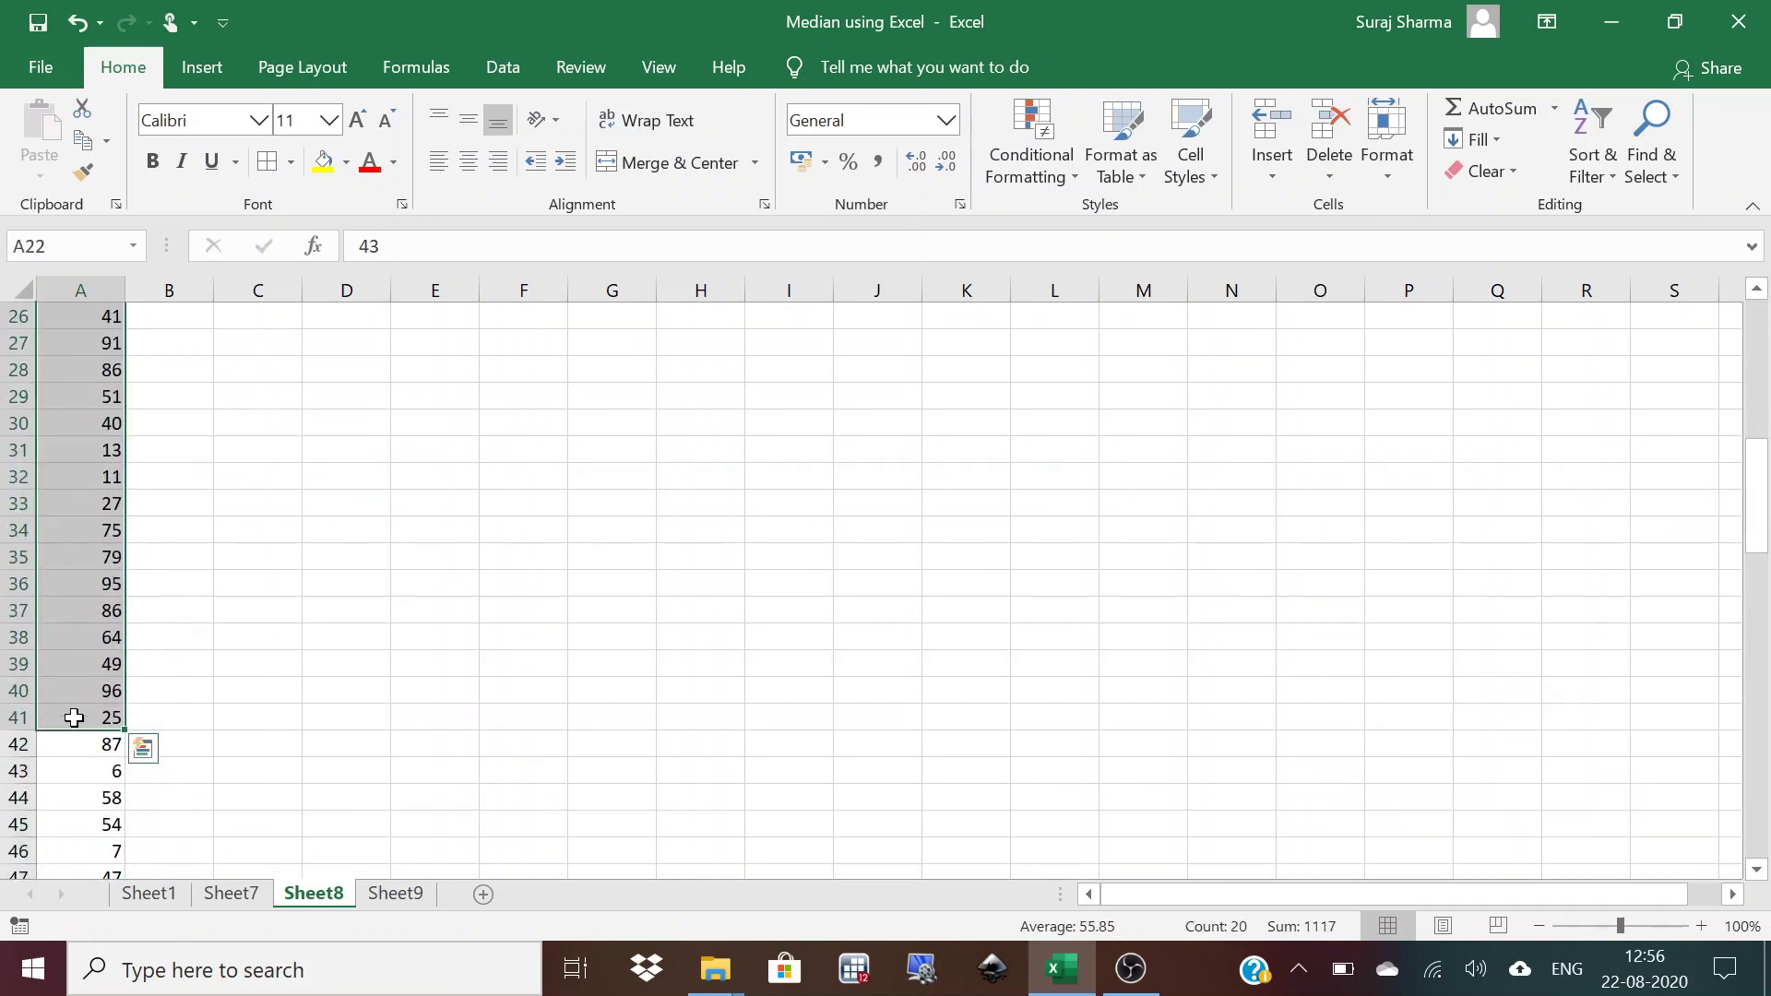
{"action": "right_click", "coordinate": [77, 662]}
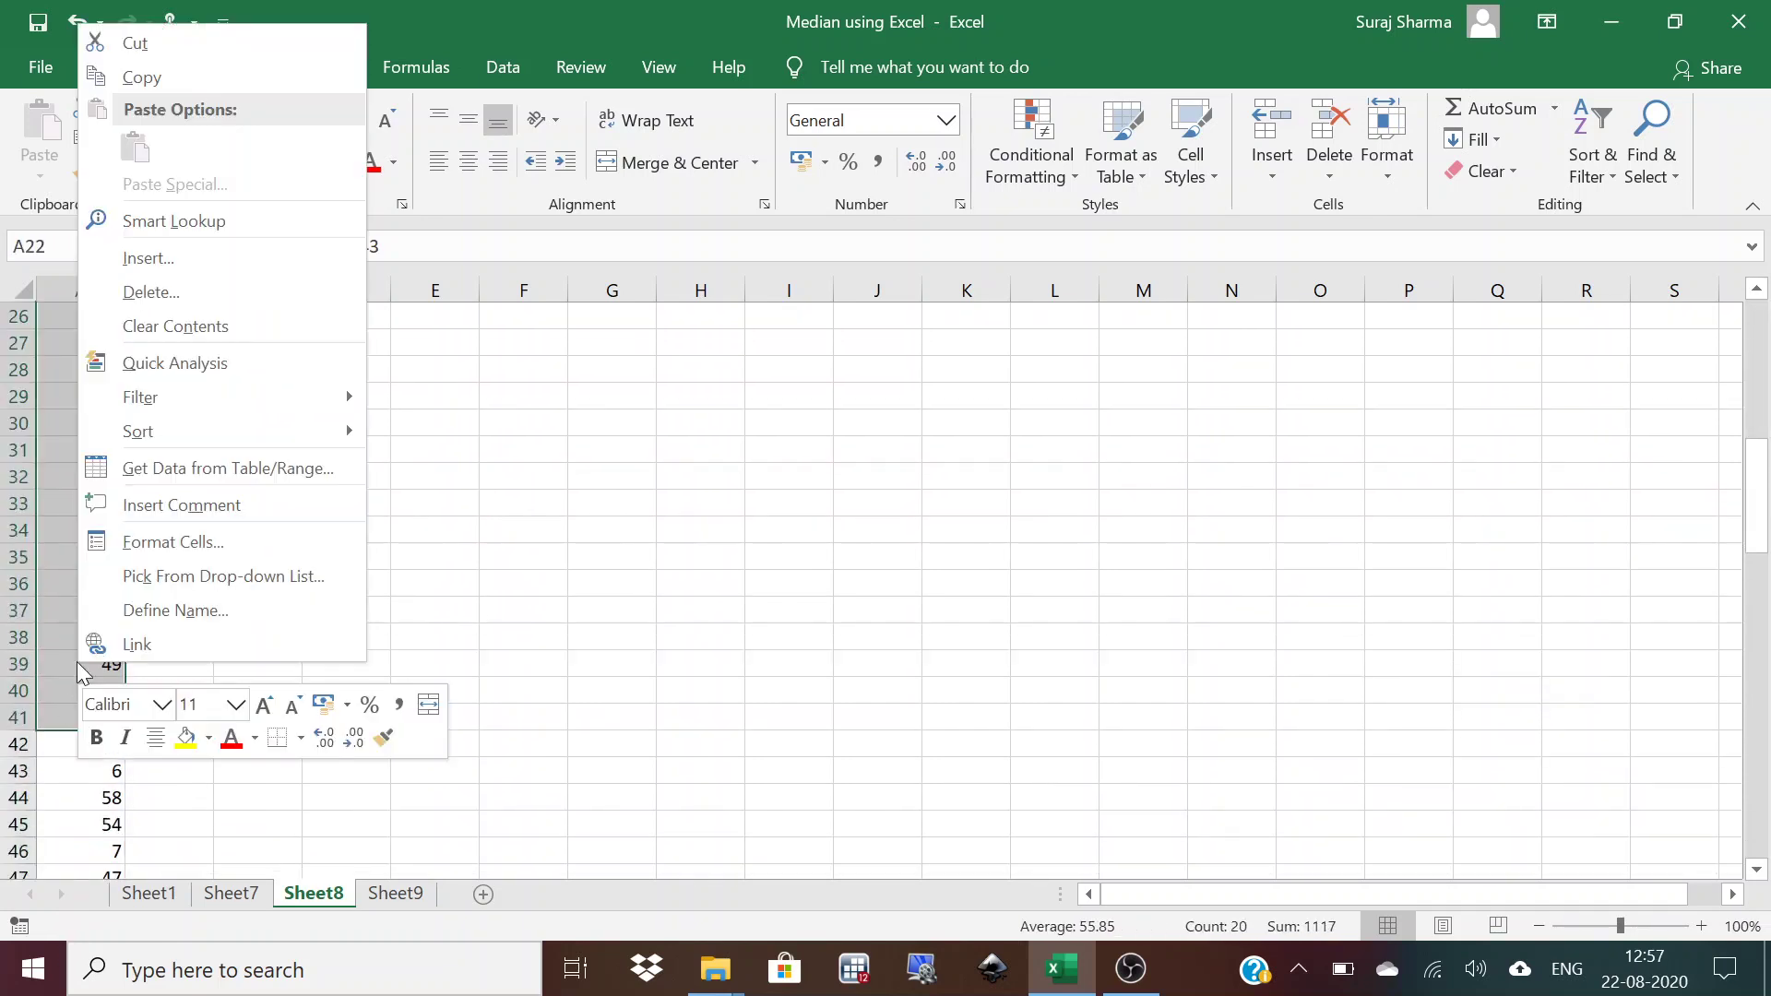
{"action": "left_click", "coordinate": [135, 45]}
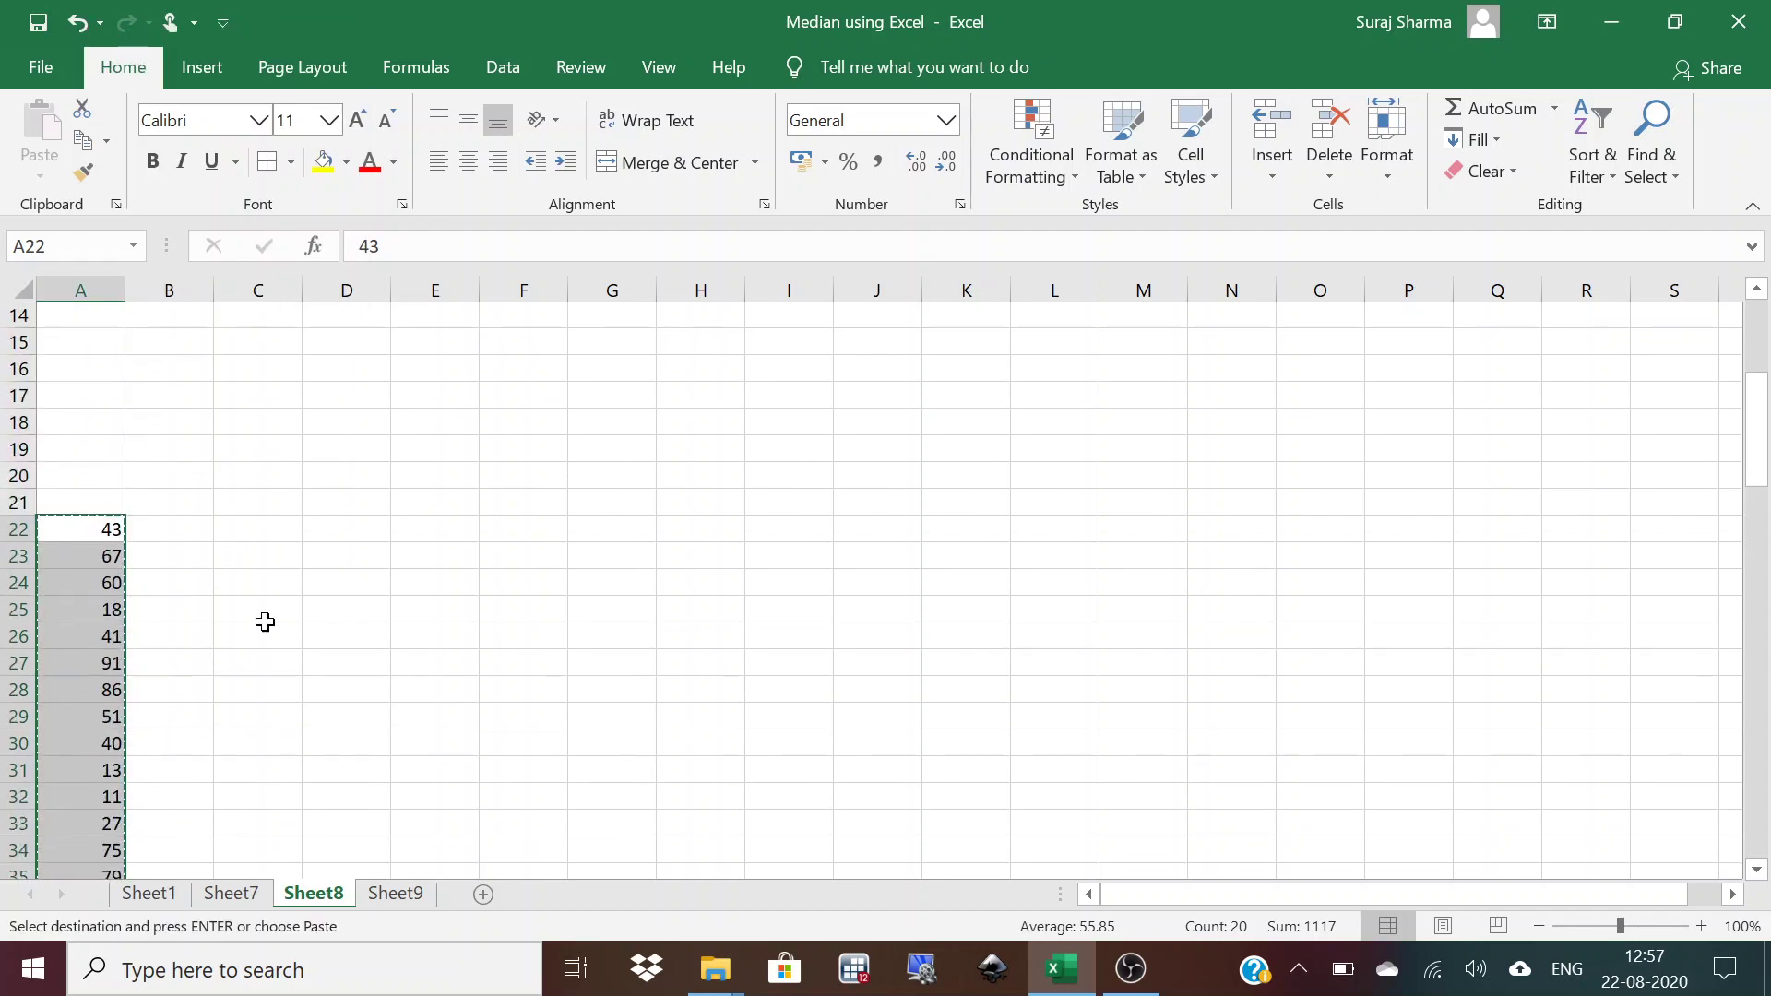
{"action": "left_click", "coordinate": [396, 893]}
{"action": "left_click", "coordinate": [187, 347]}
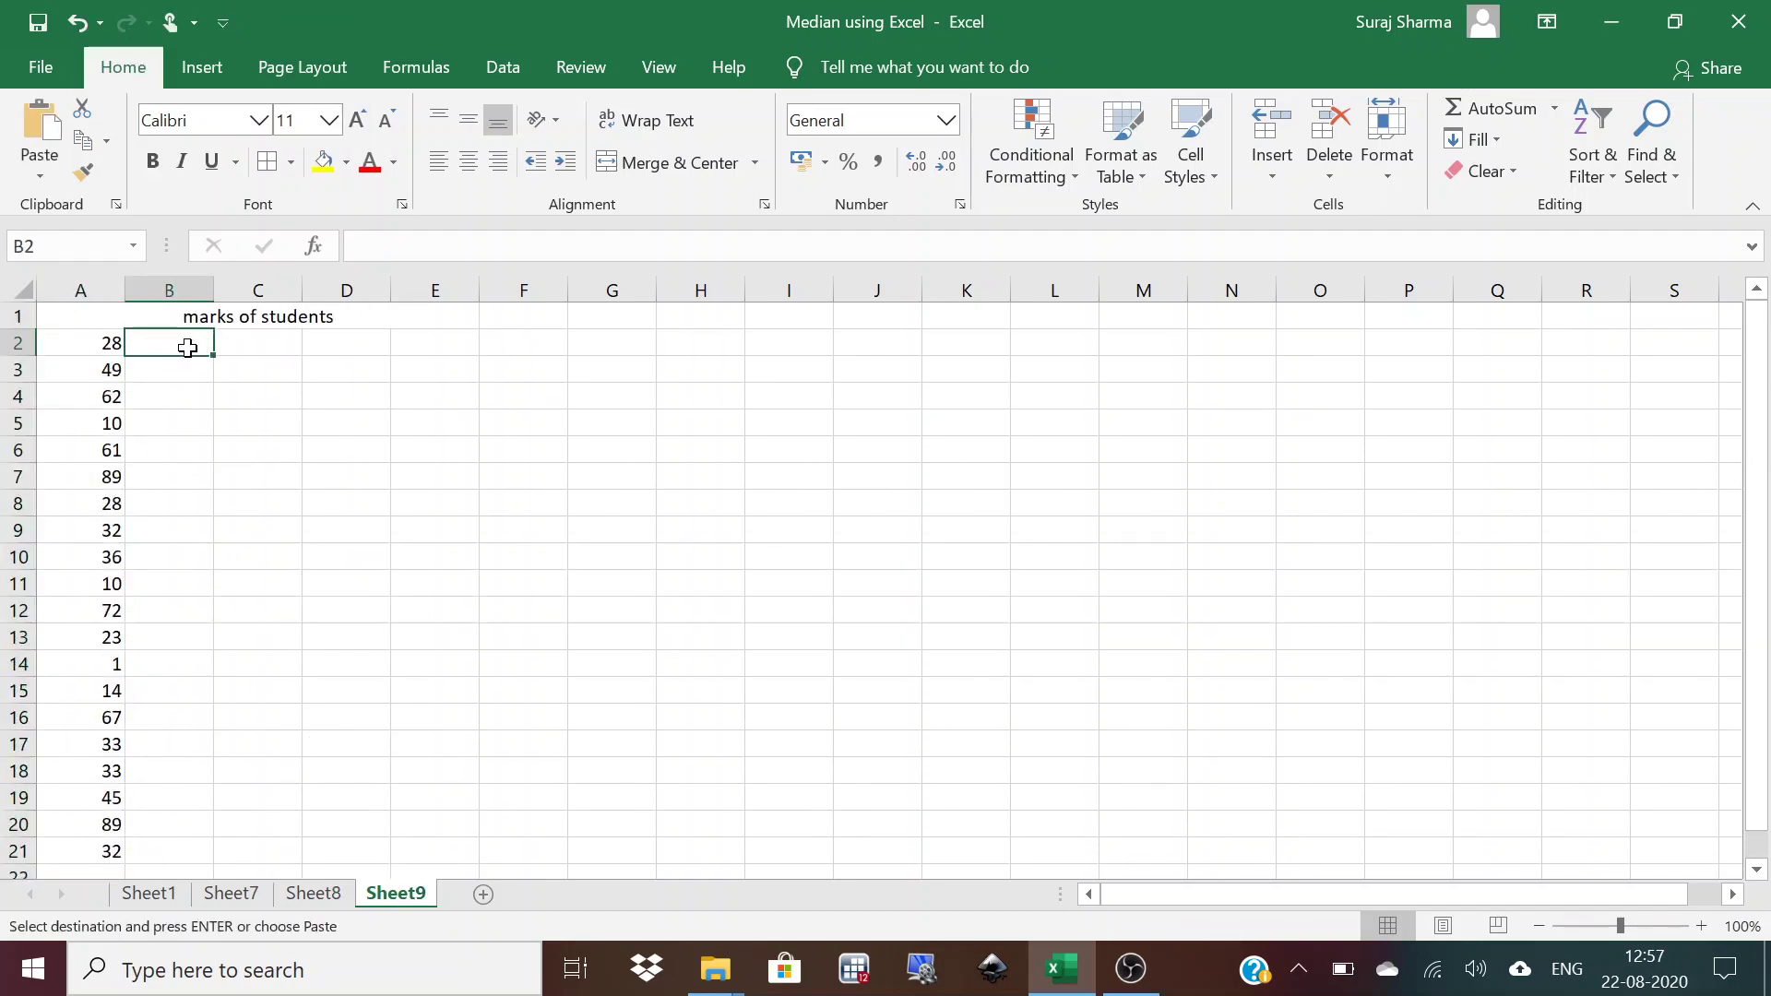
{"action": "key", "text": "ctrl+v"}
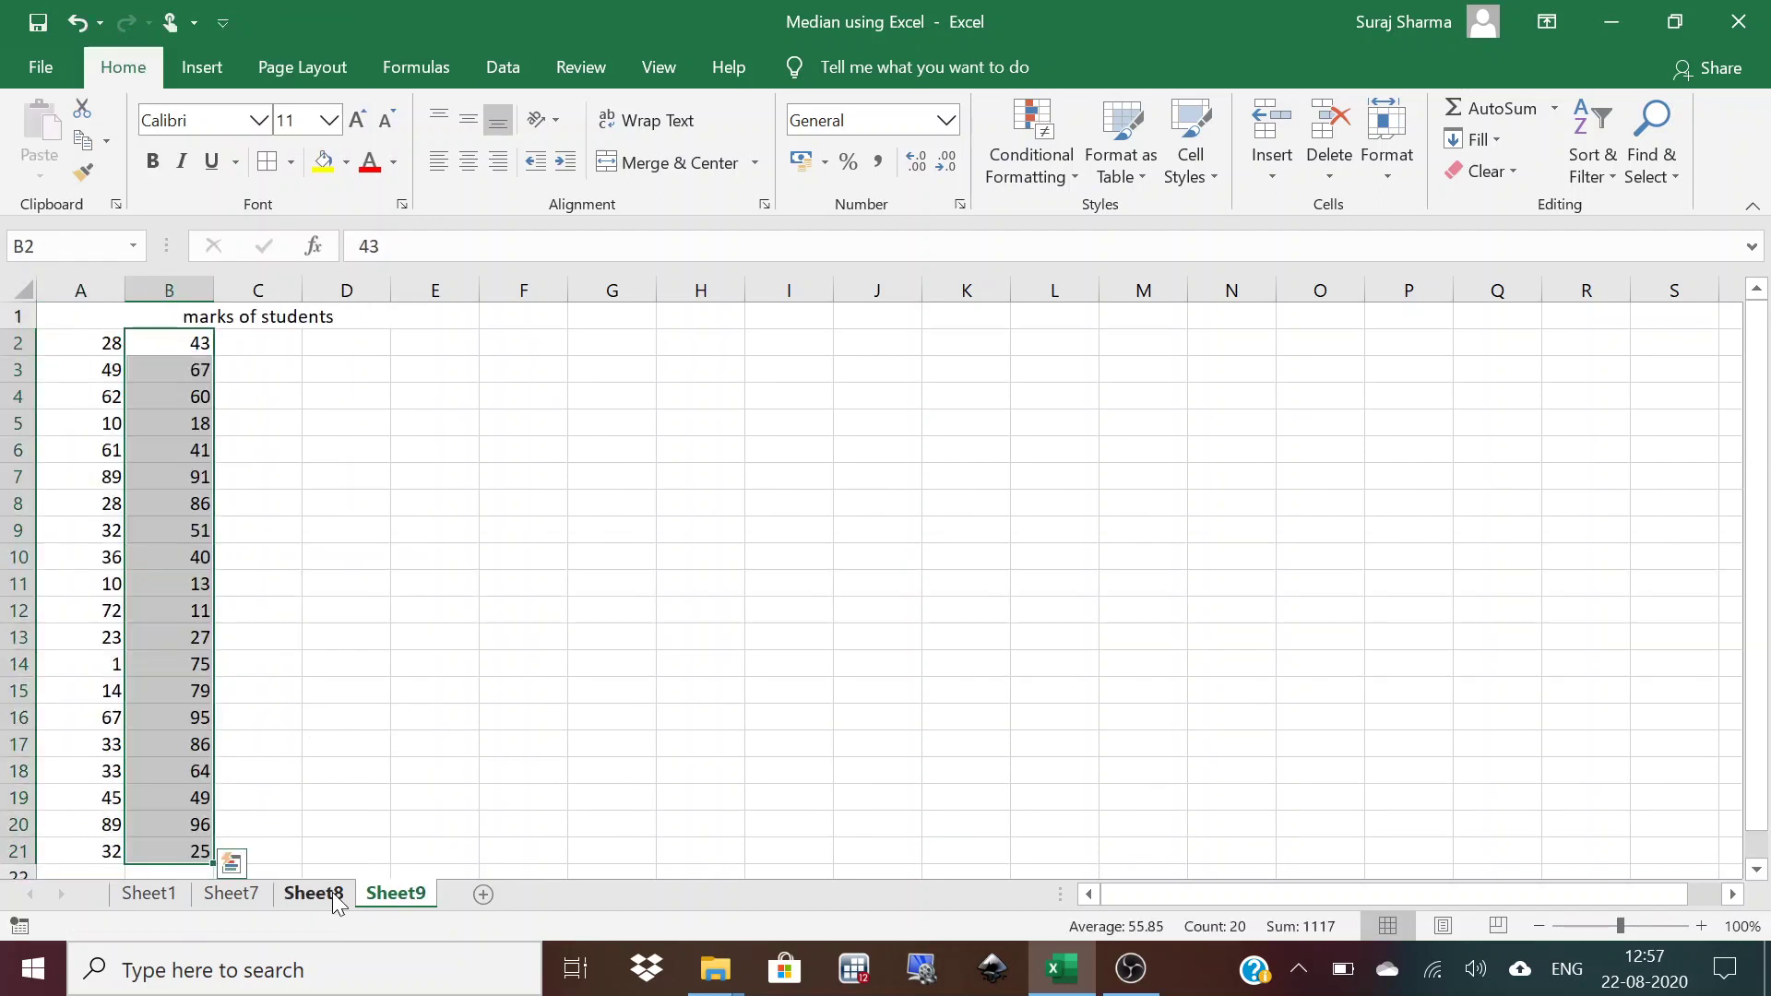
Move the marks in A42:A61 on Sheet8 to column C of Sheet9, starting at C2.
{"action": "left_click", "coordinate": [314, 893]}
{"action": "left_click_drag", "start_coordinate": [1759, 446], "coordinate": [1756, 518]}
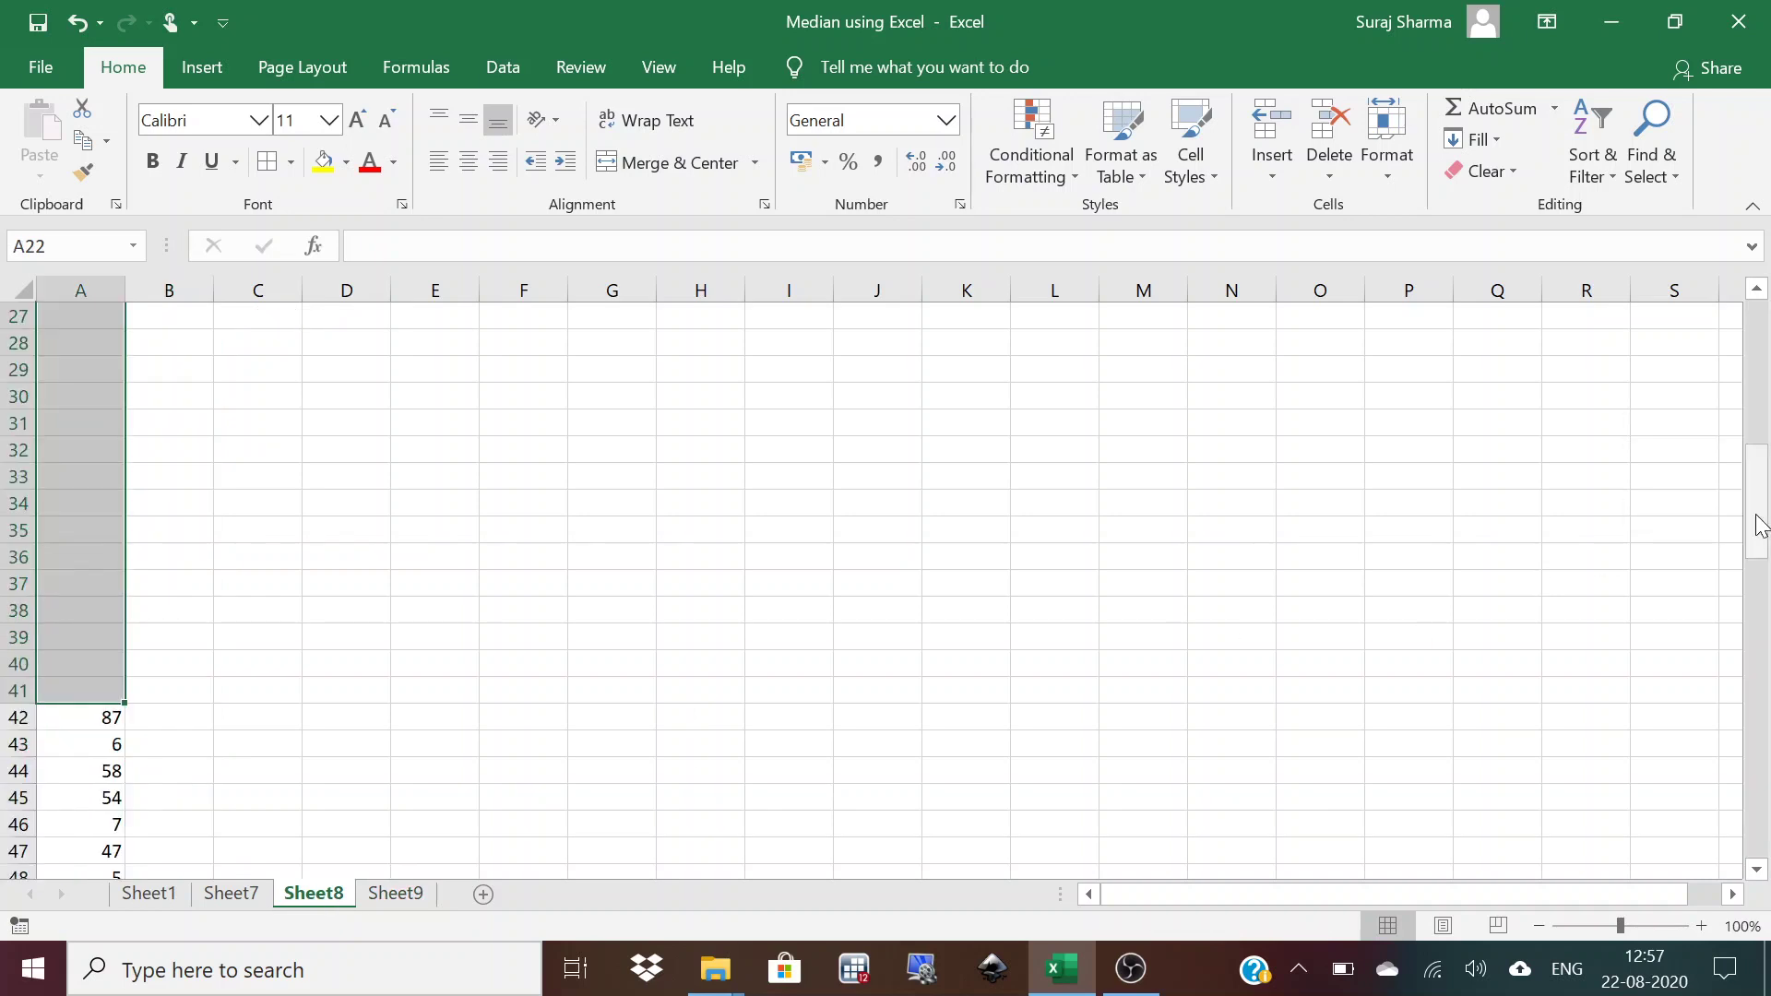
{"action": "left_click", "coordinate": [1756, 681]}
{"action": "left_click", "coordinate": [1758, 292]}
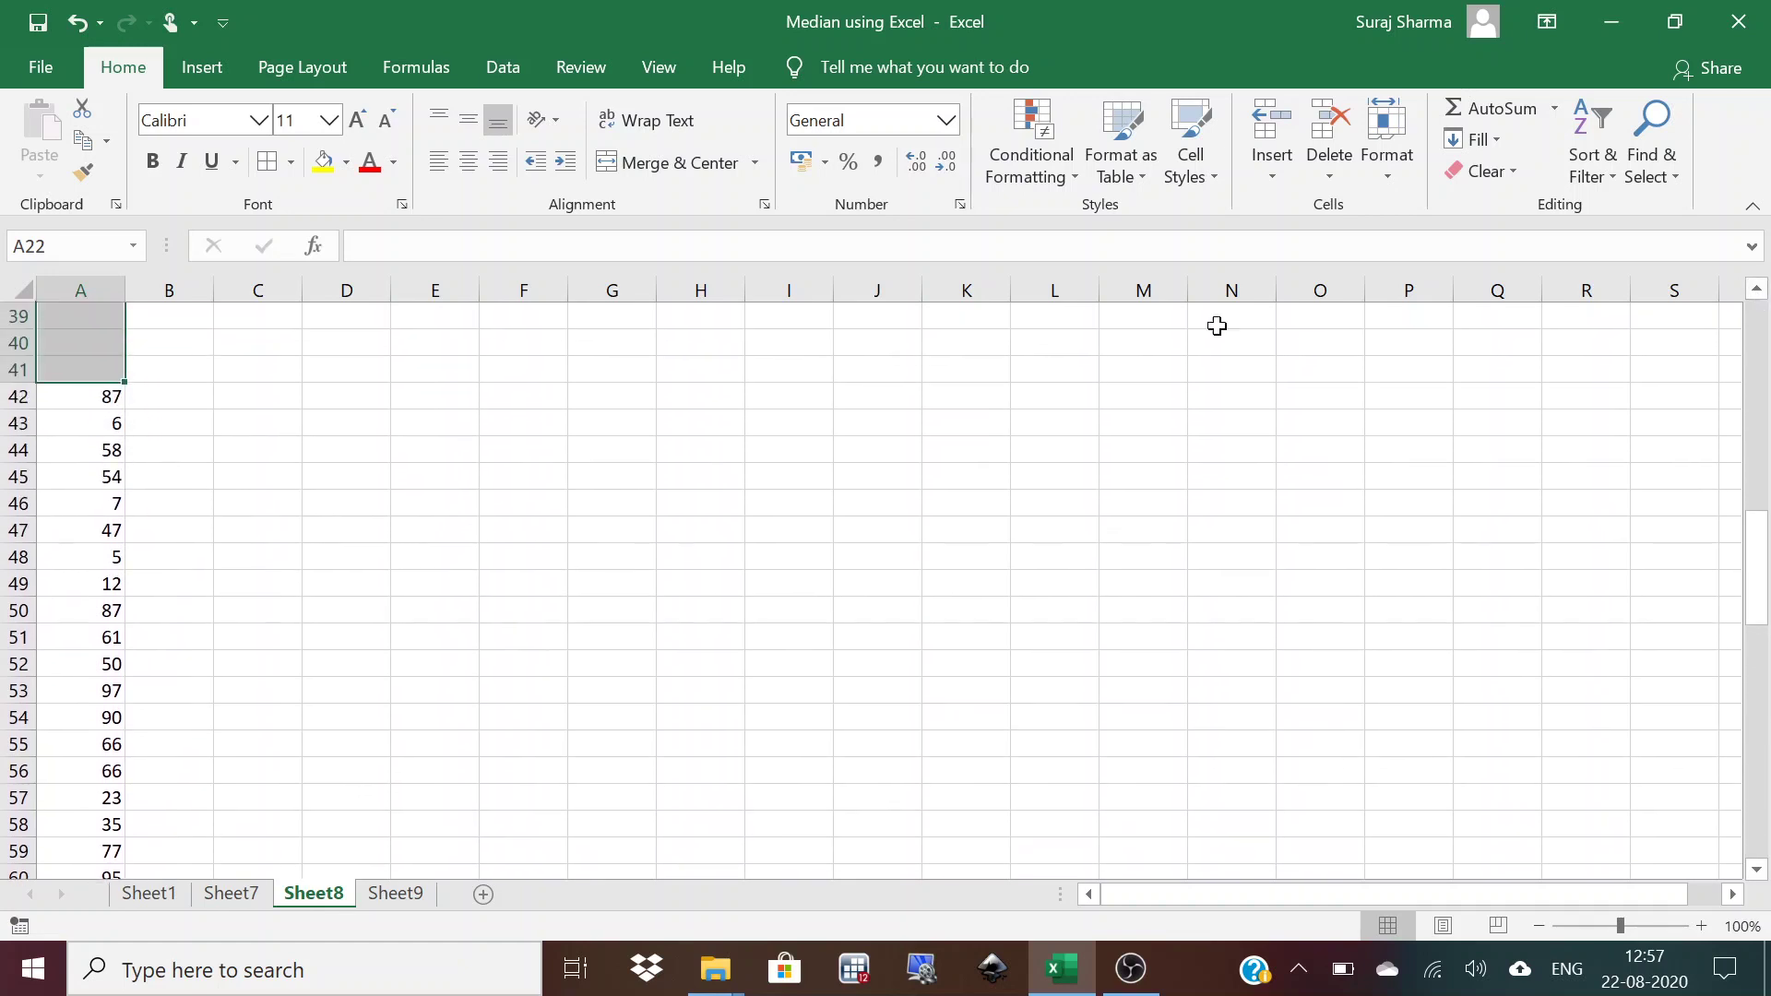
{"action": "left_click_drag", "start_coordinate": [87, 397], "coordinate": [87, 807]}
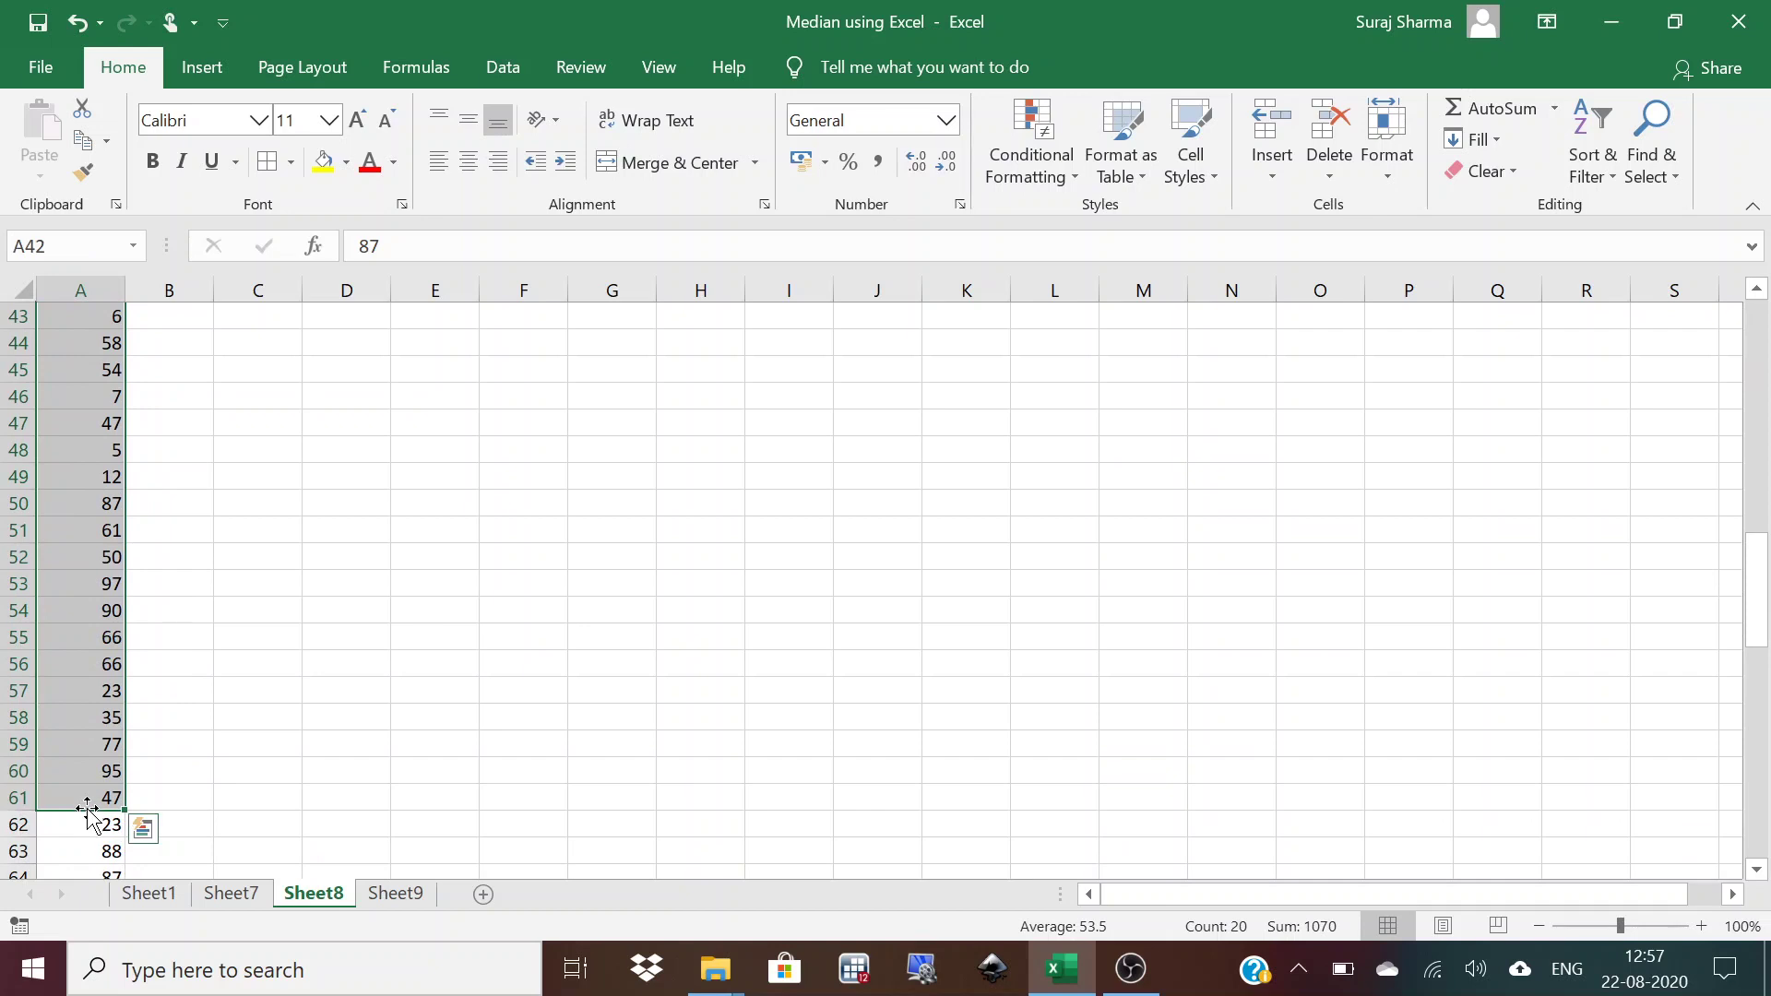
{"action": "right_click", "coordinate": [93, 719]}
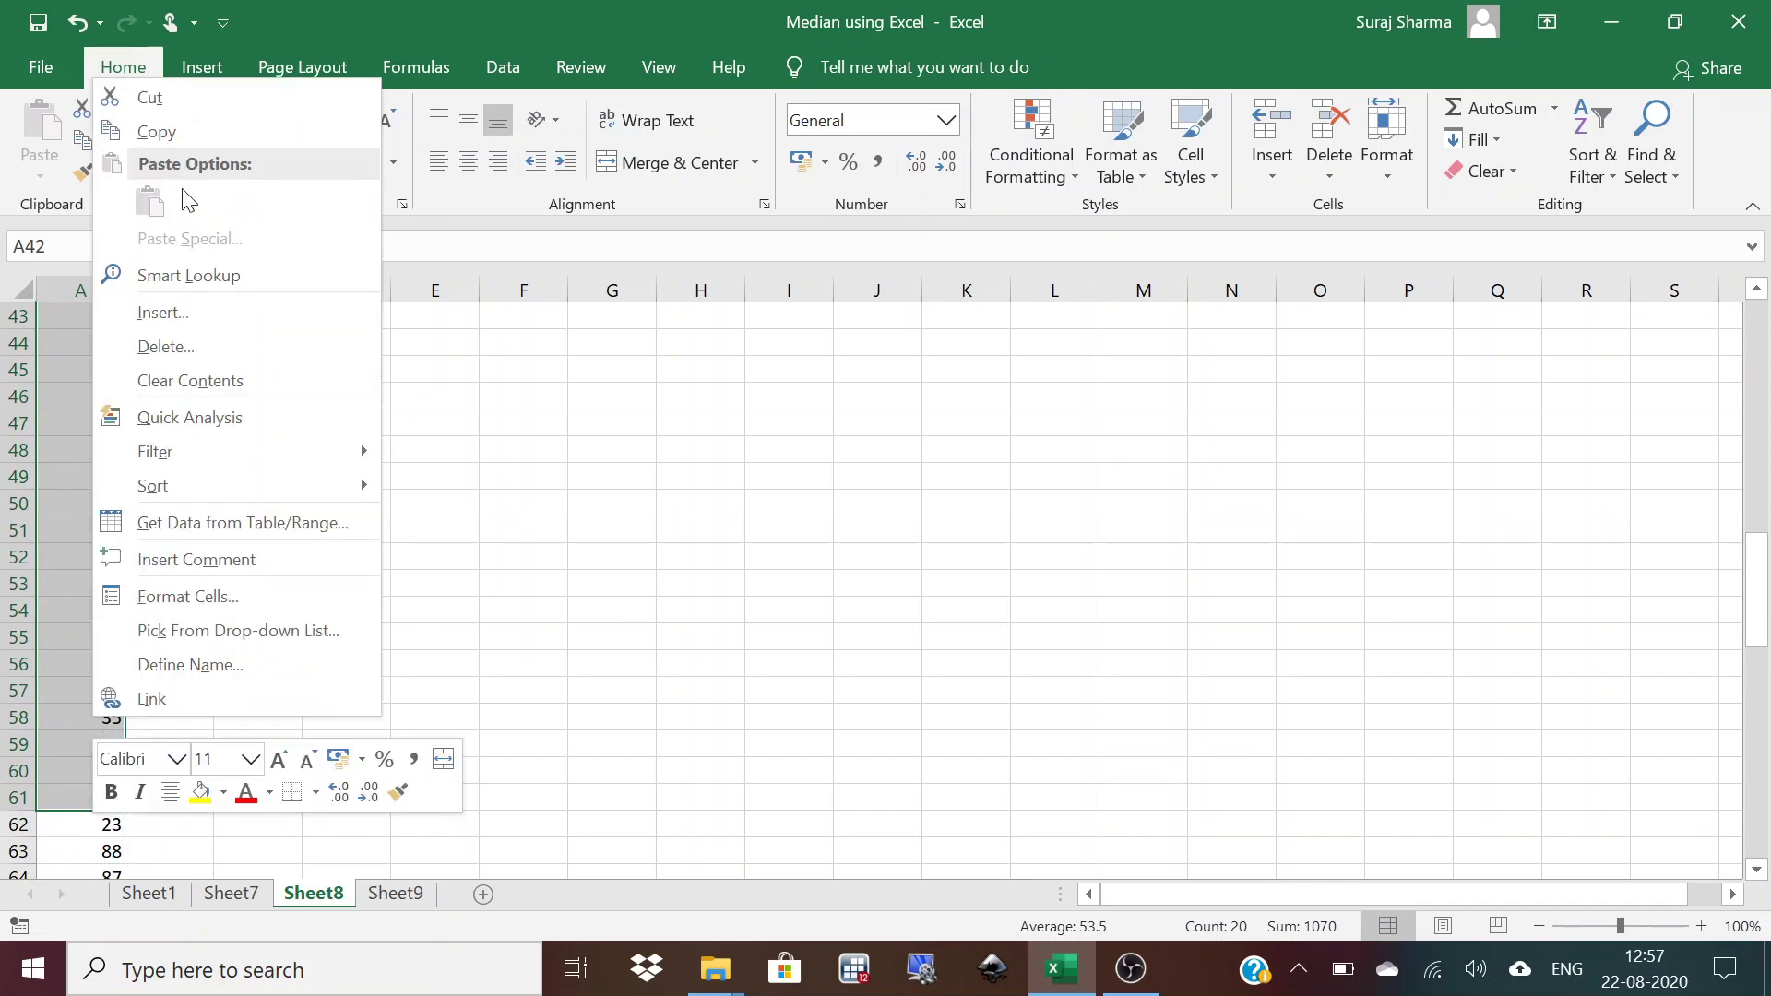
{"action": "left_click", "coordinate": [120, 98]}
{"action": "scroll", "coordinate": [187, 428], "scroll_direction": "up", "scroll_amount": 3}
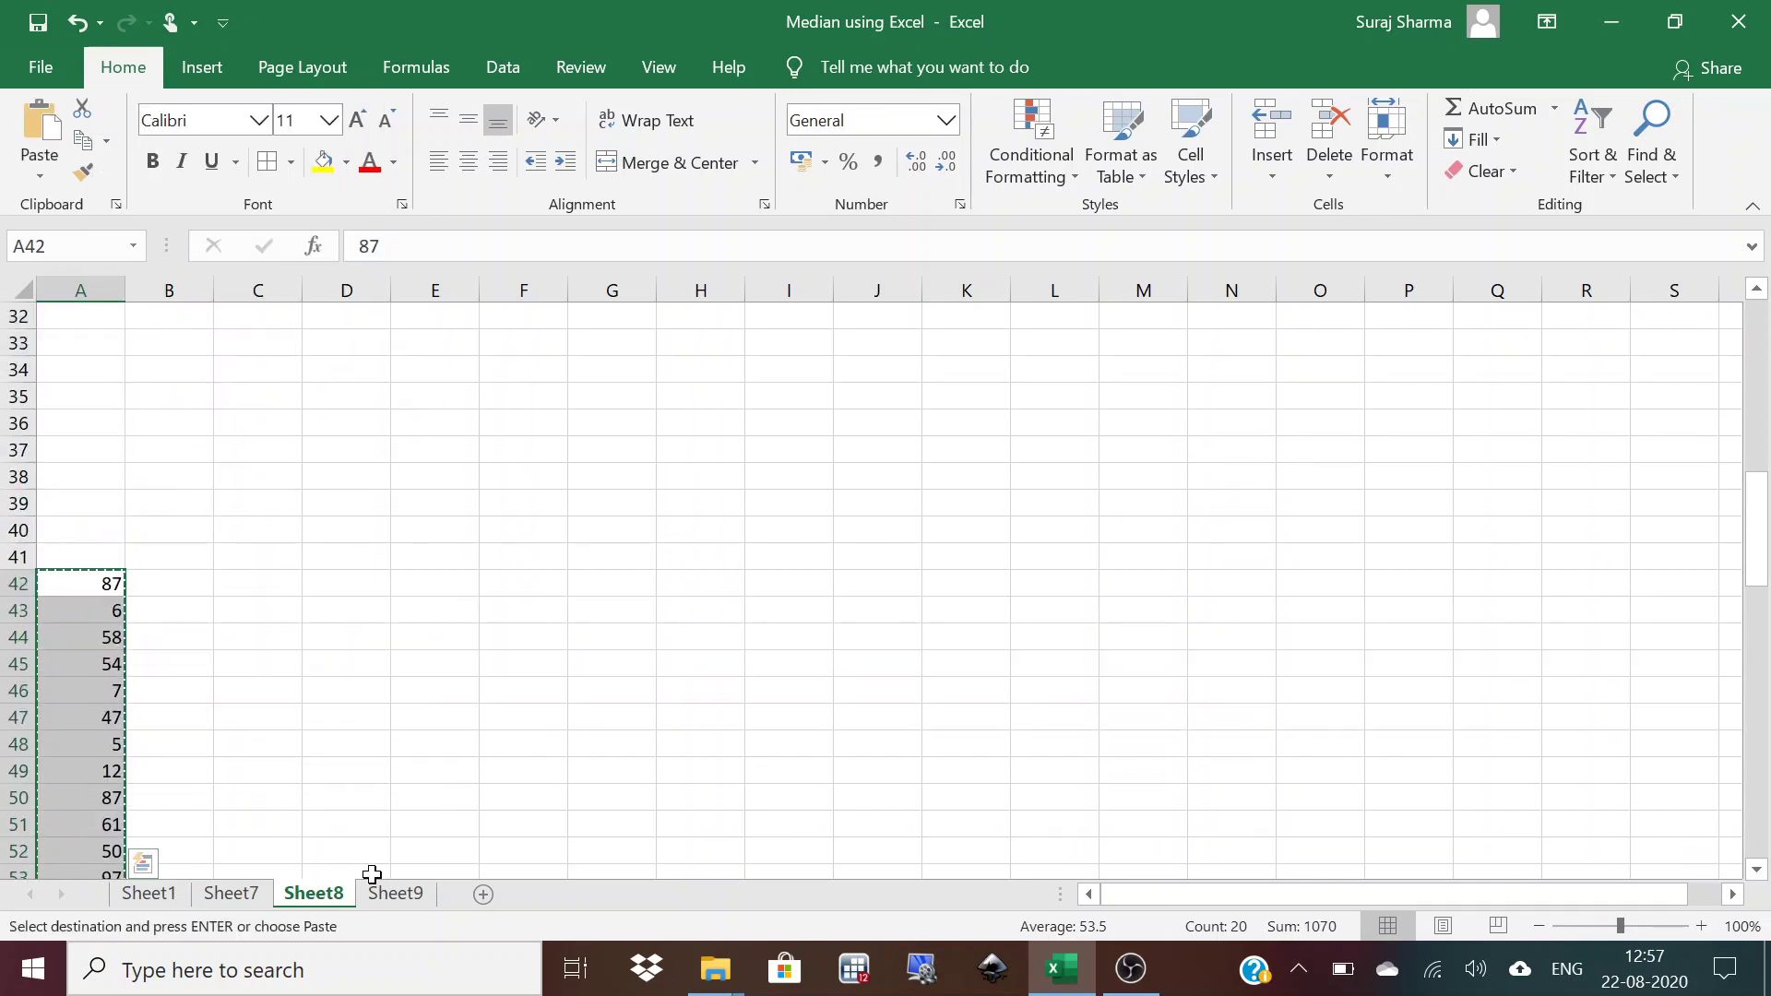
{"action": "left_click", "coordinate": [396, 893]}
{"action": "left_click", "coordinate": [274, 351]}
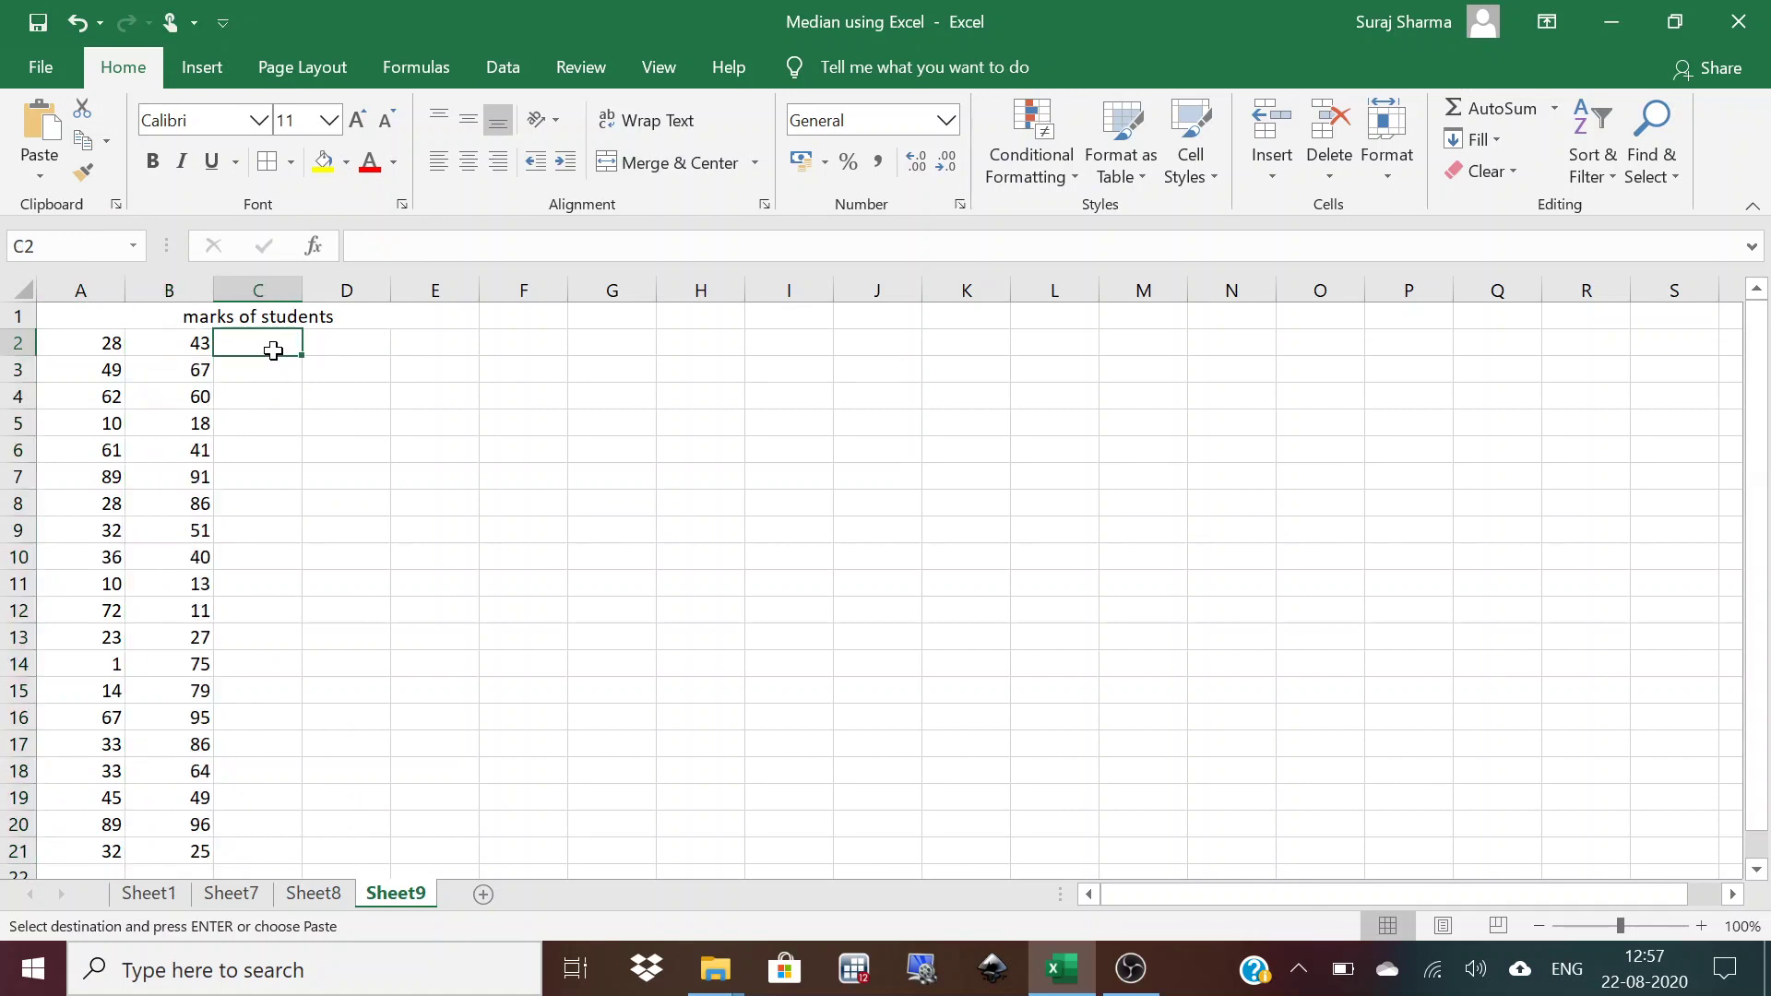
{"action": "right_click", "coordinate": [261, 355]}
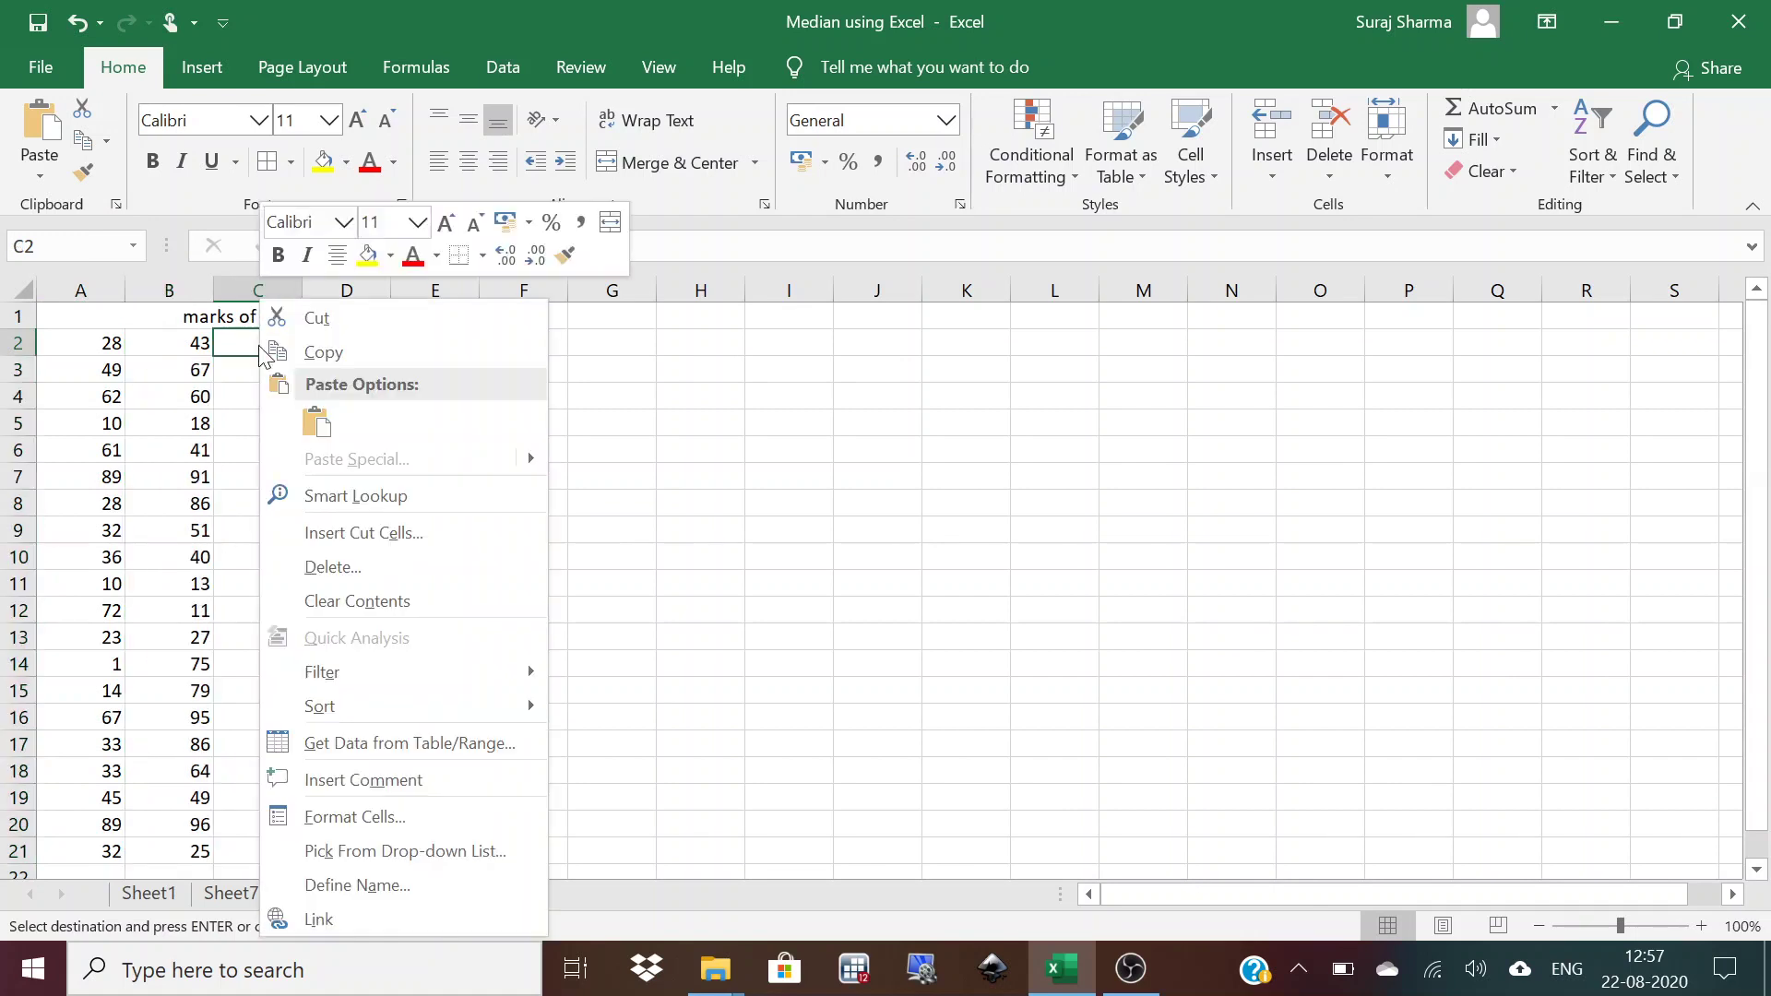
{"action": "left_click", "coordinate": [316, 422]}
Cut the marks in A62:A81 on Sheet8 and paste them into column D of Sheet9, starting at D2.
{"action": "left_click", "coordinate": [287, 891]}
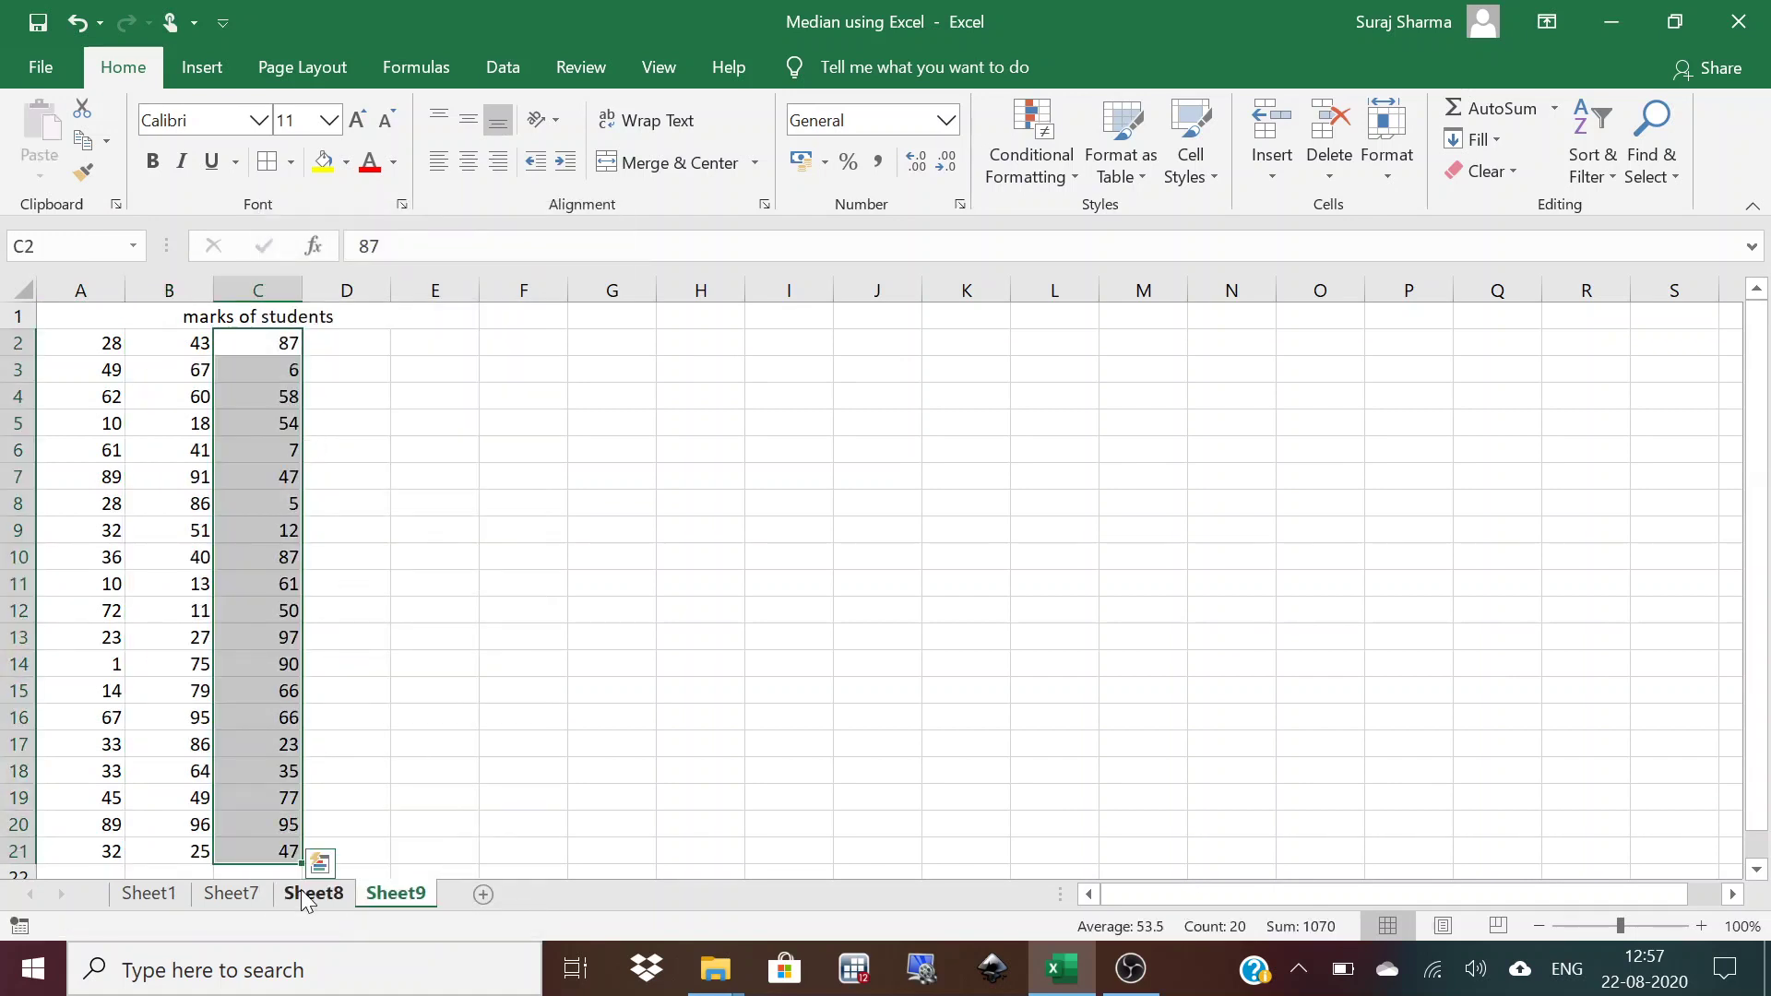
{"action": "left_click_drag", "start_coordinate": [1757, 522], "coordinate": [1759, 581]}
{"action": "left_click", "coordinate": [1761, 705]}
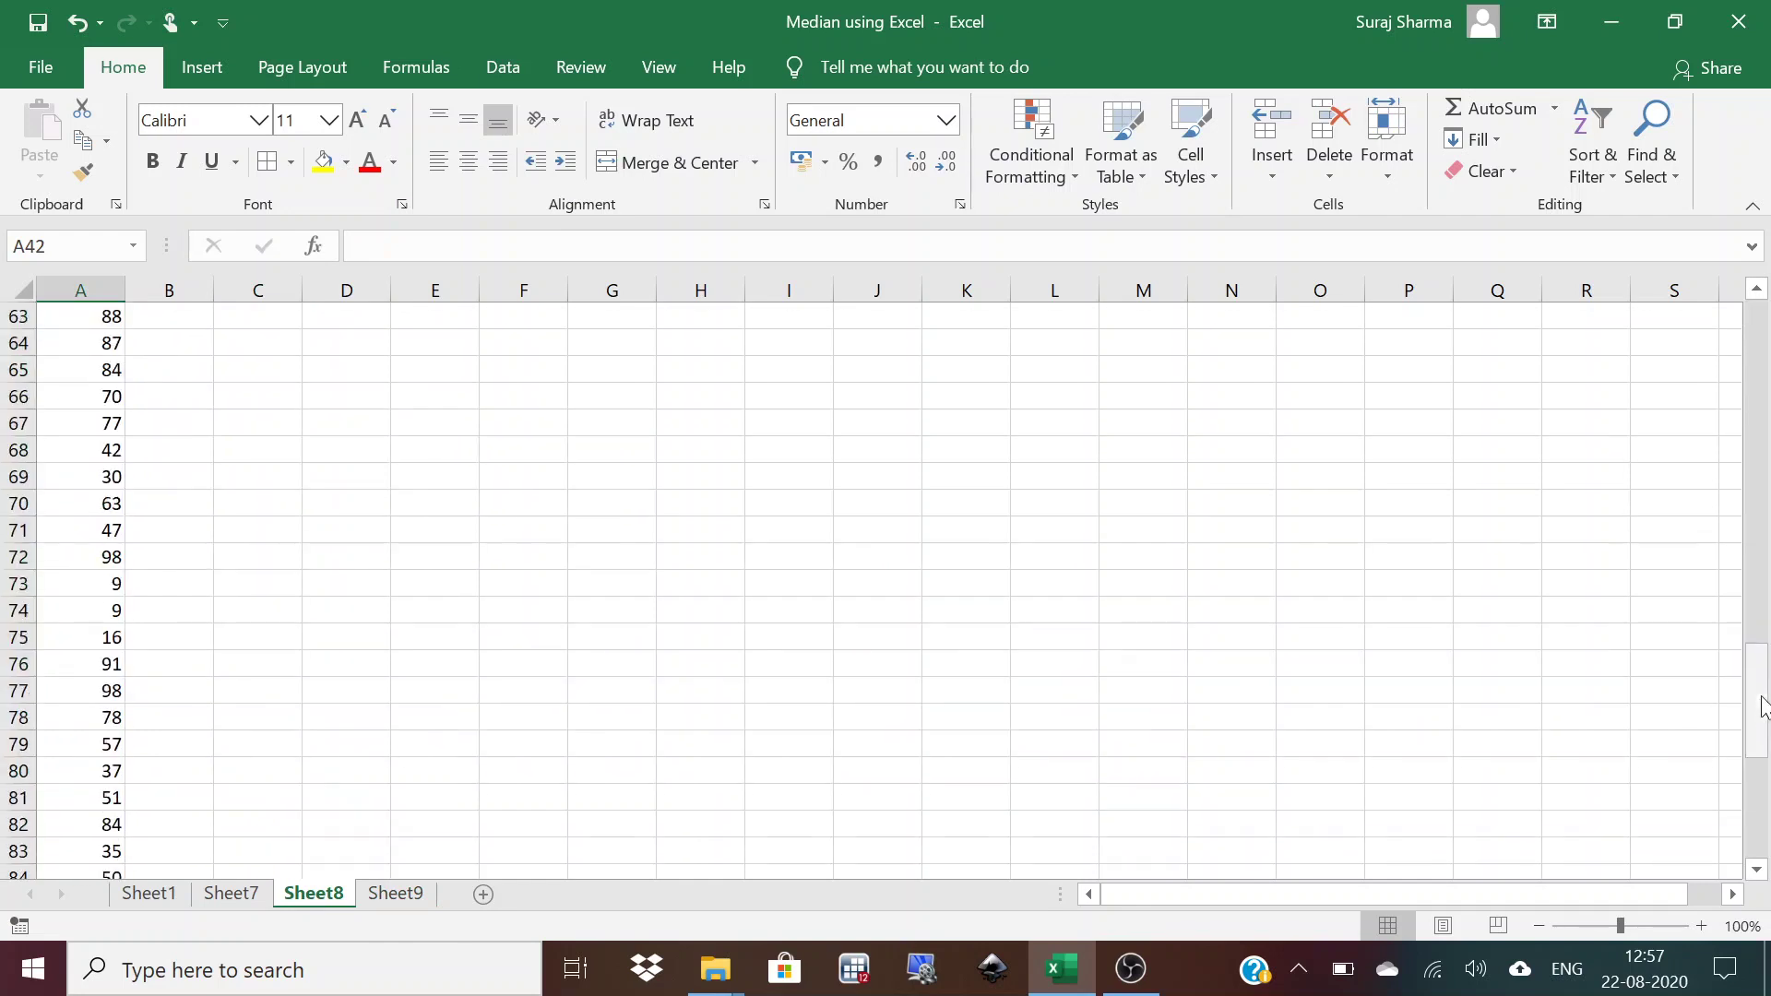
{"action": "left_click_drag", "start_coordinate": [1762, 706], "coordinate": [1762, 680]}
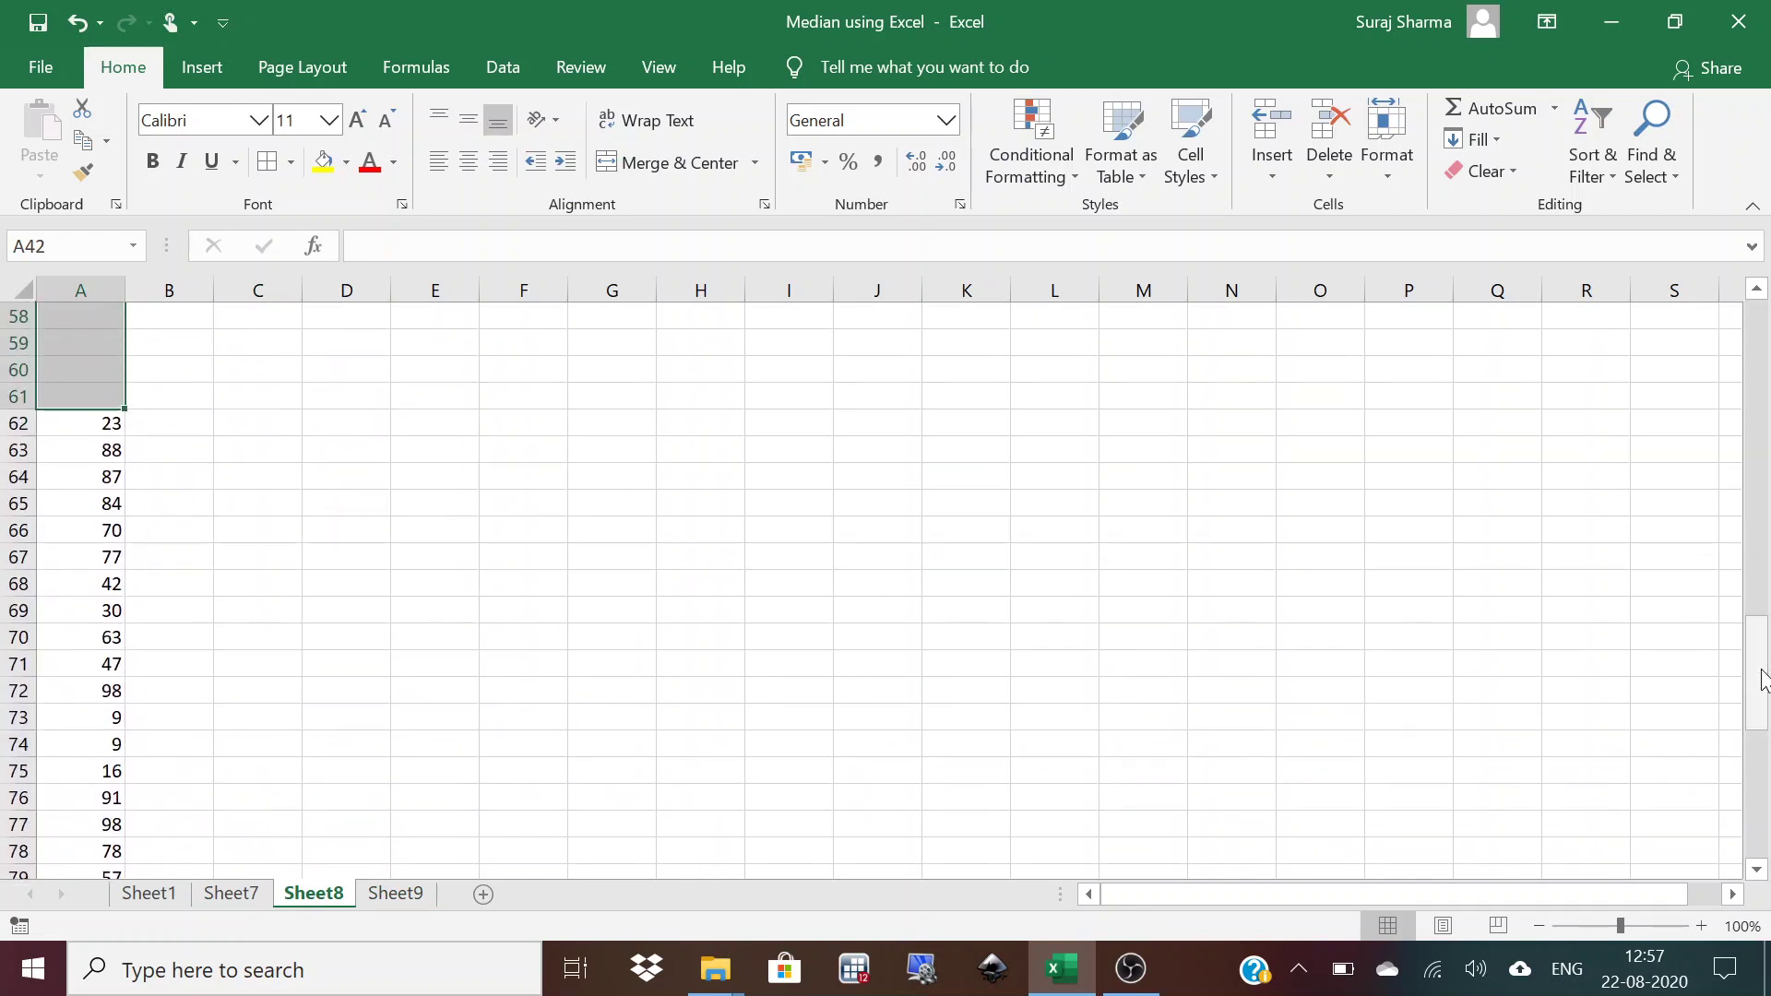
{"action": "left_click_drag", "start_coordinate": [102, 424], "coordinate": [87, 746]}
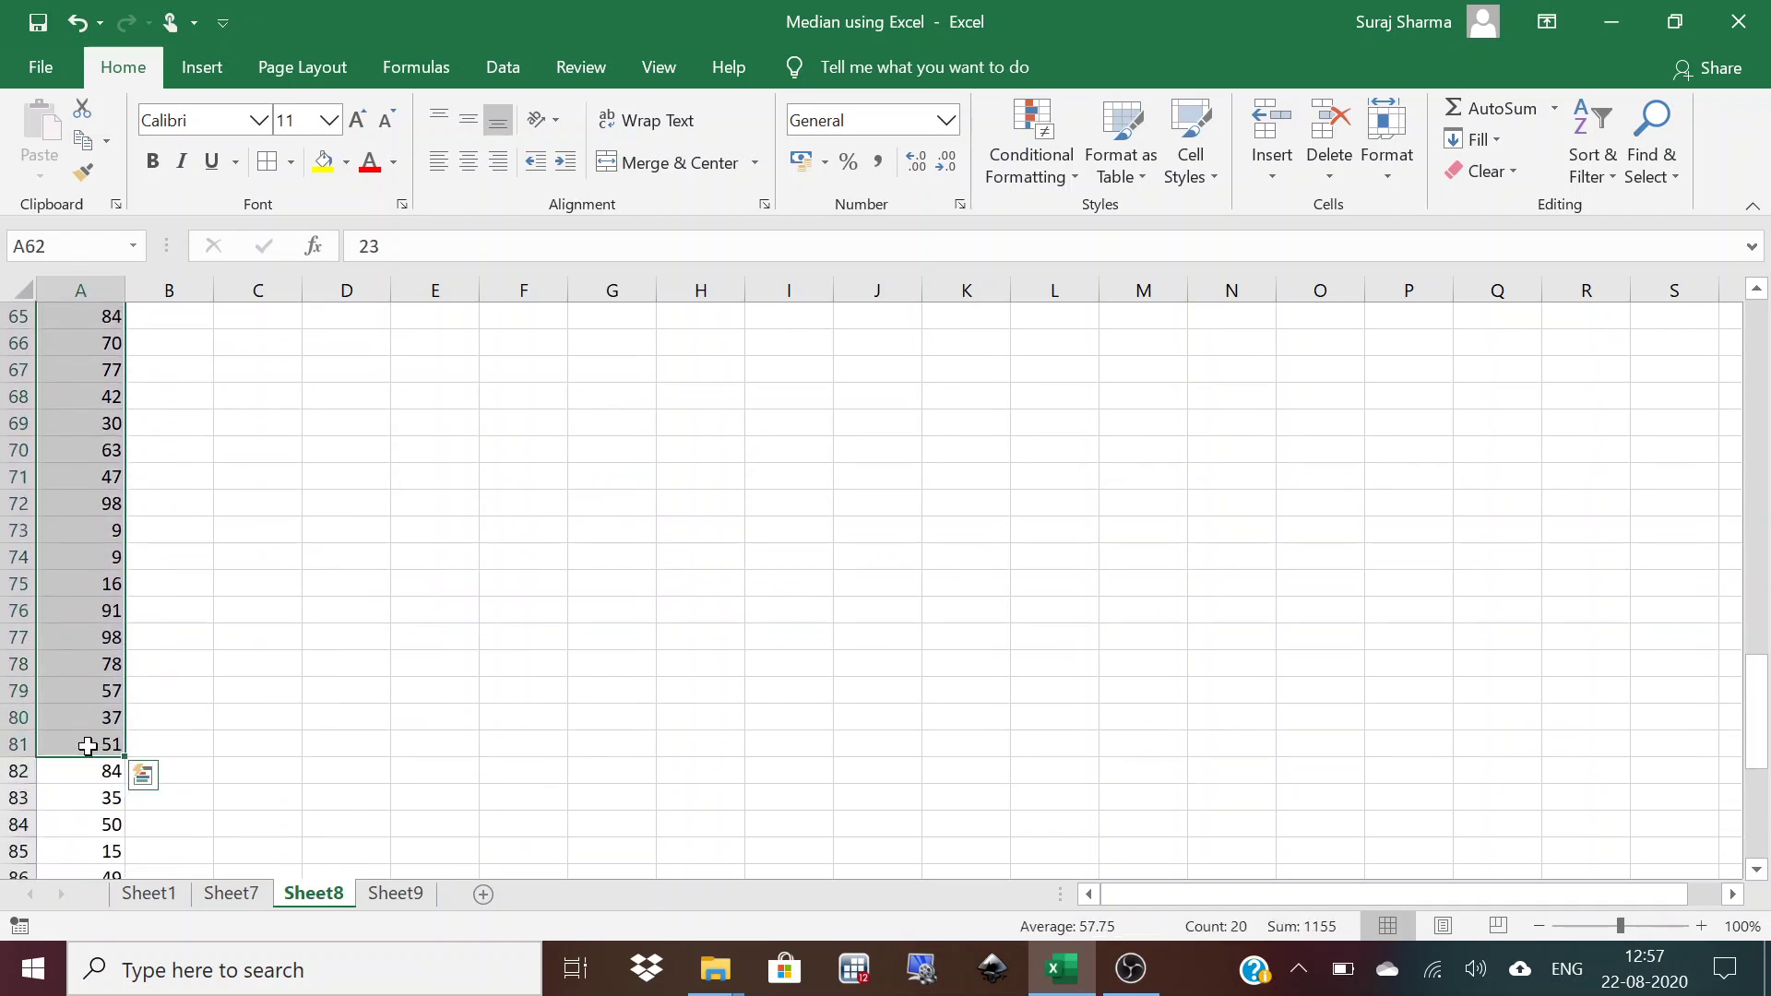
{"action": "right_click", "coordinate": [83, 690]}
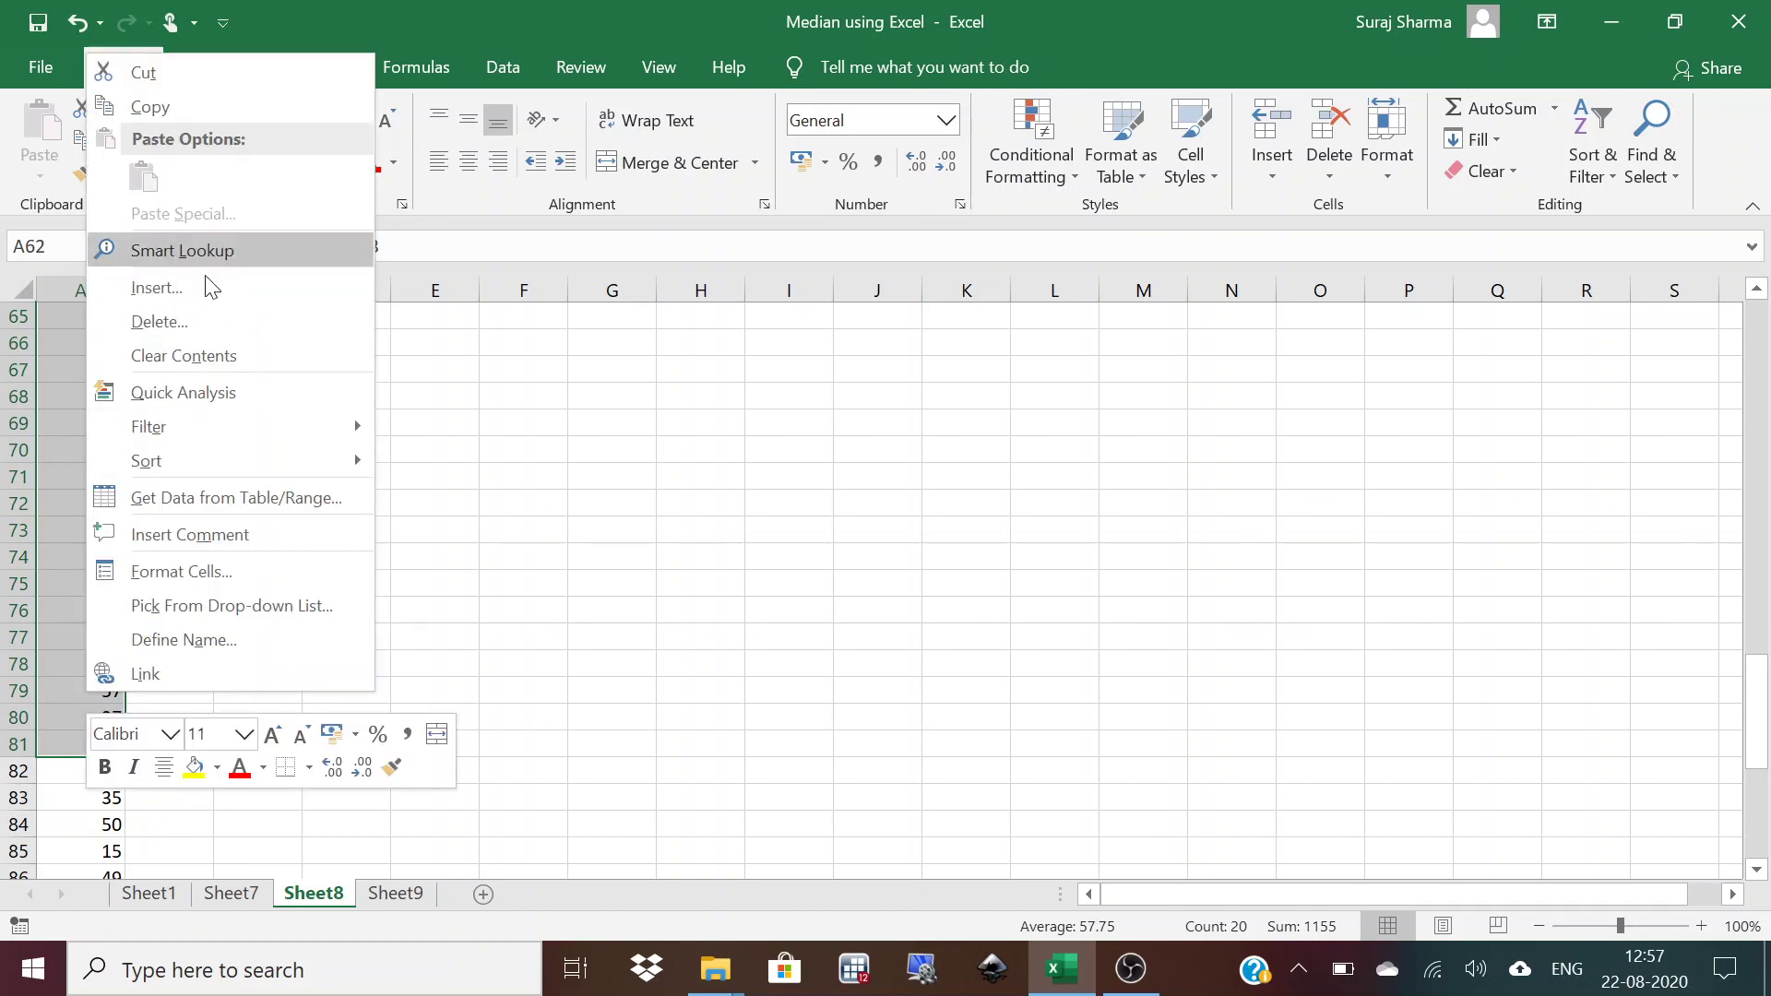
{"action": "left_click", "coordinate": [151, 72]}
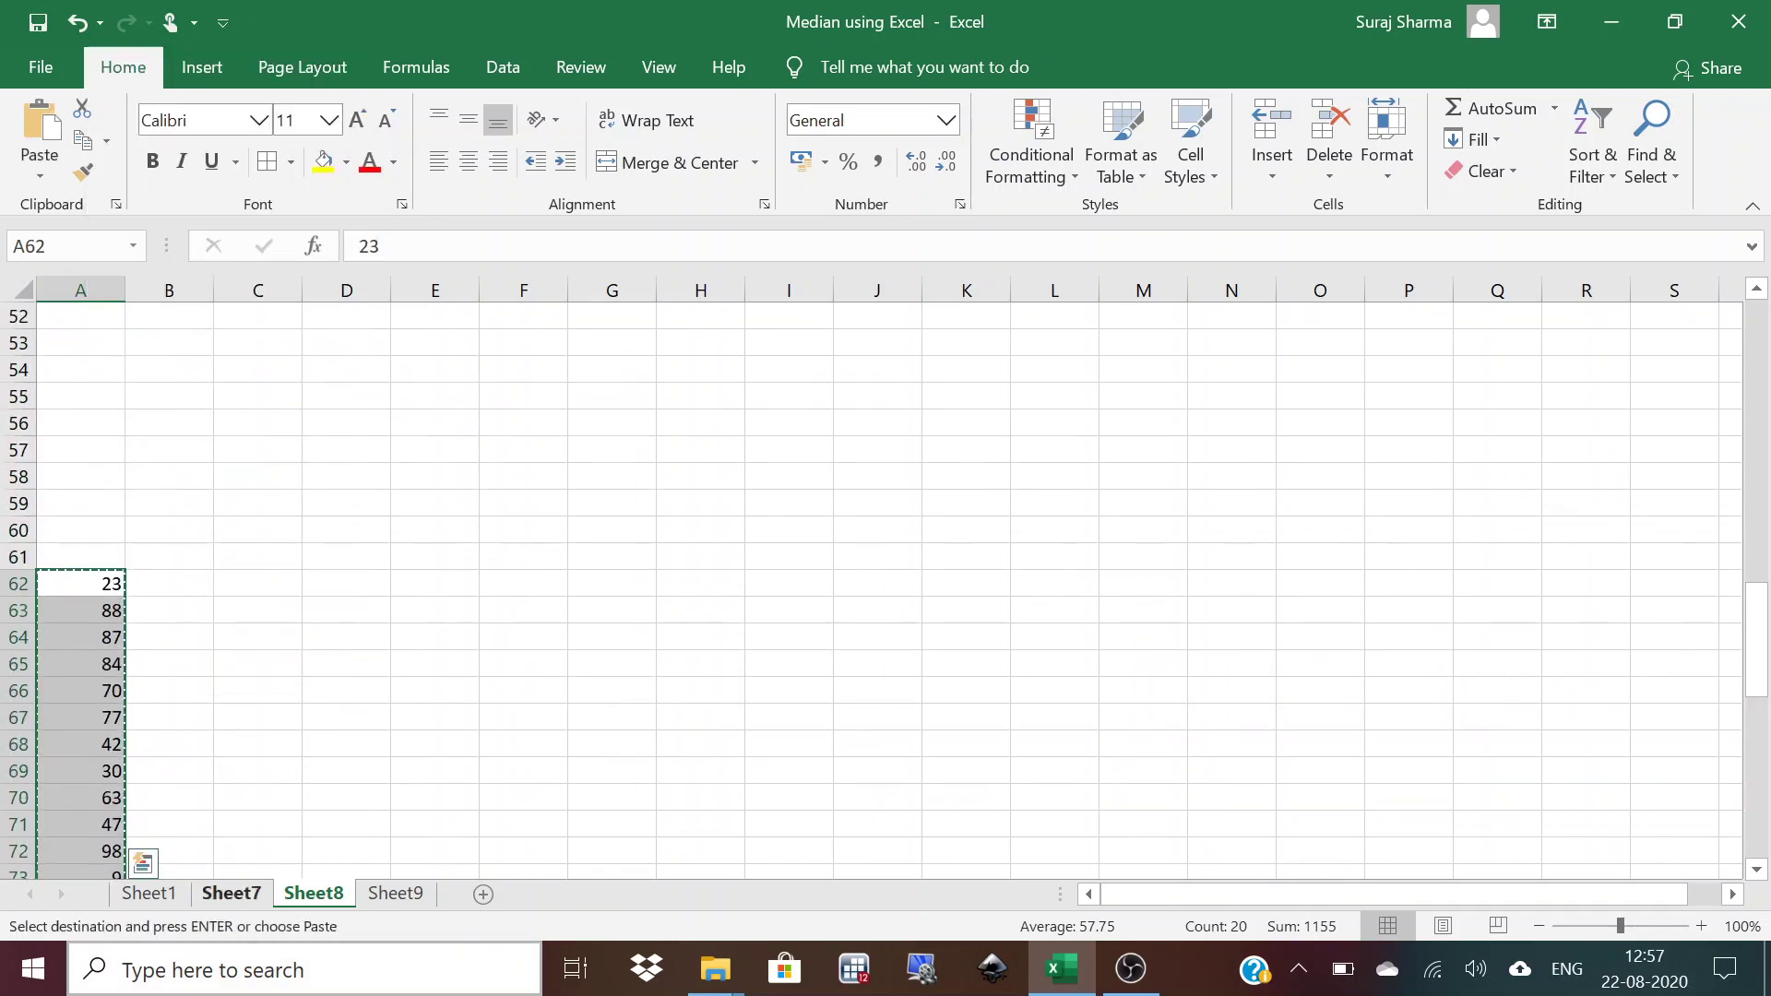
{"action": "key", "text": "ctrl+Page_Down"}
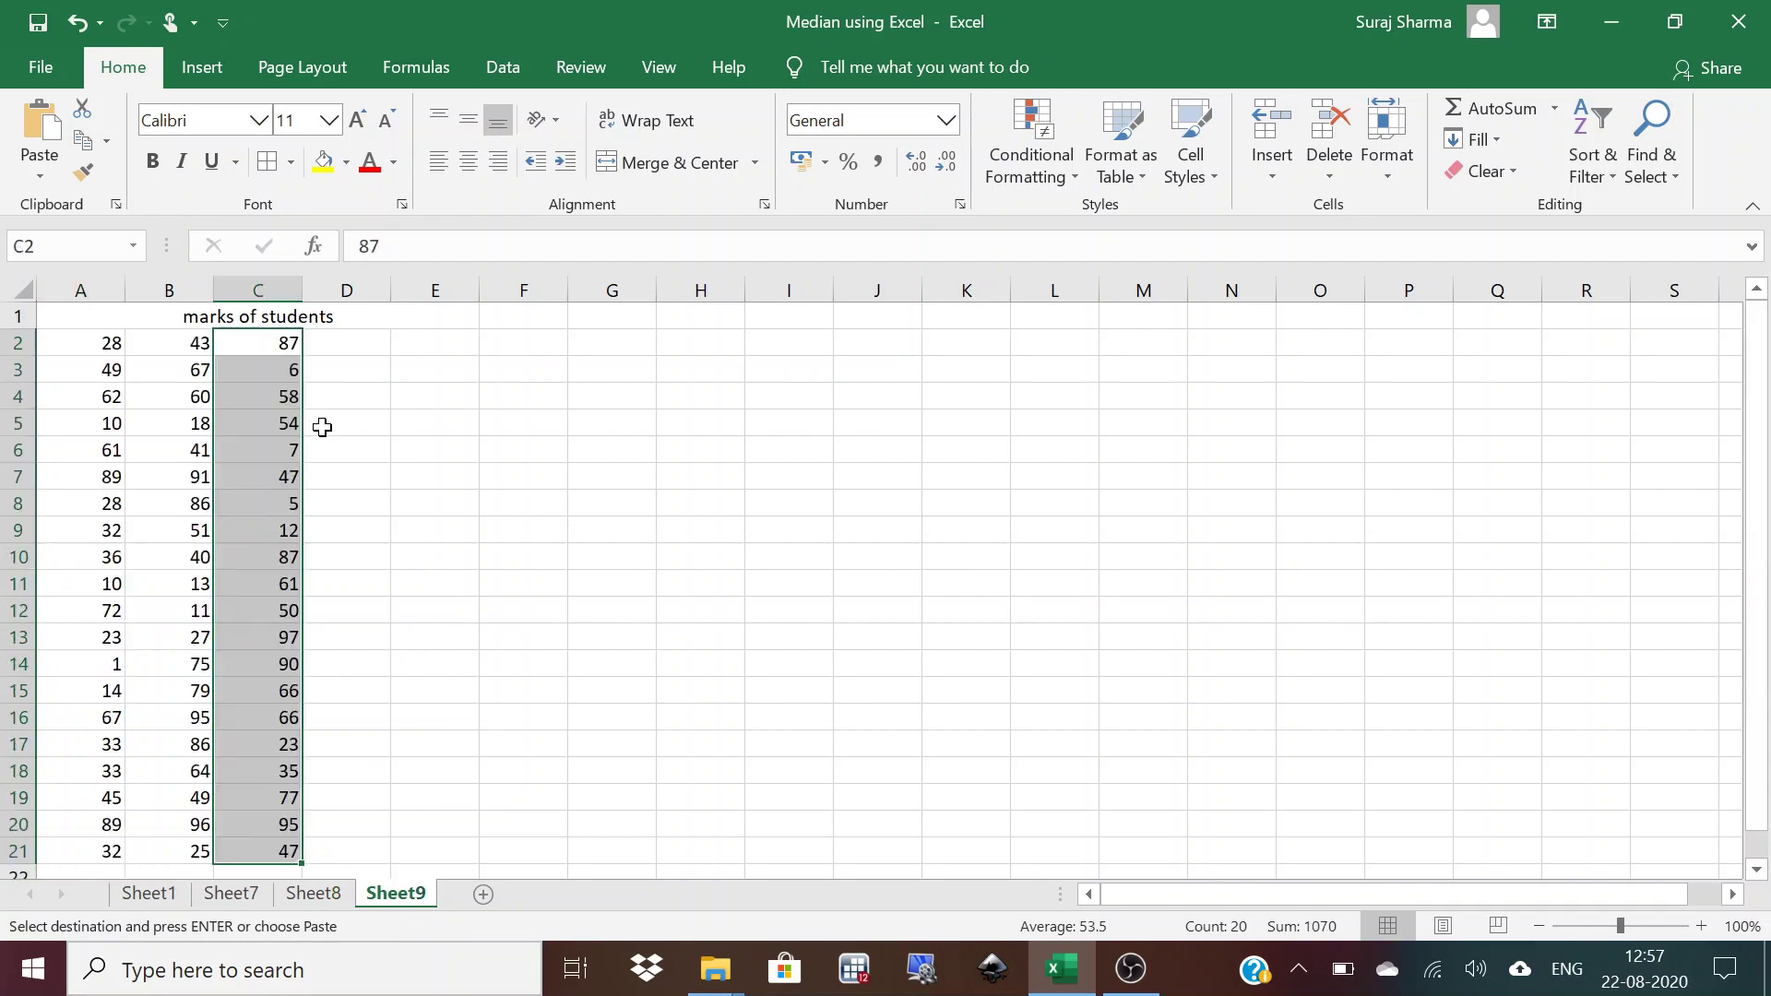
{"action": "left_click", "coordinate": [343, 343]}
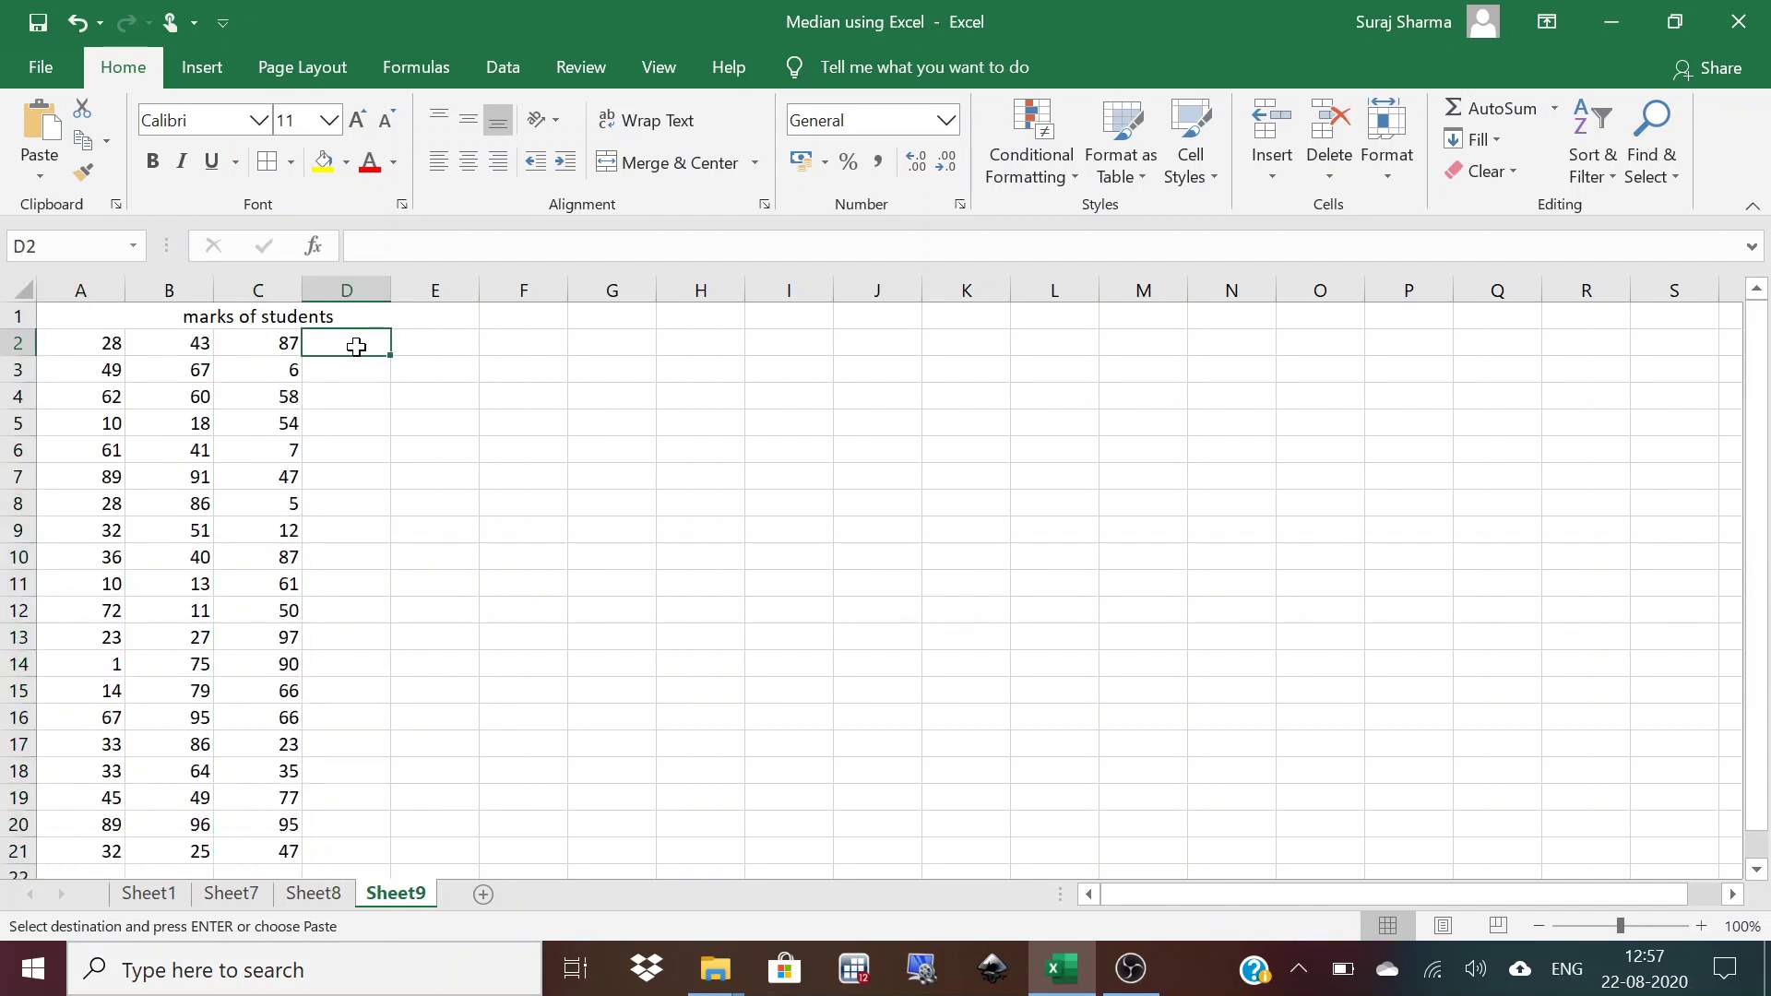
{"action": "key", "text": "ctrl+v"}
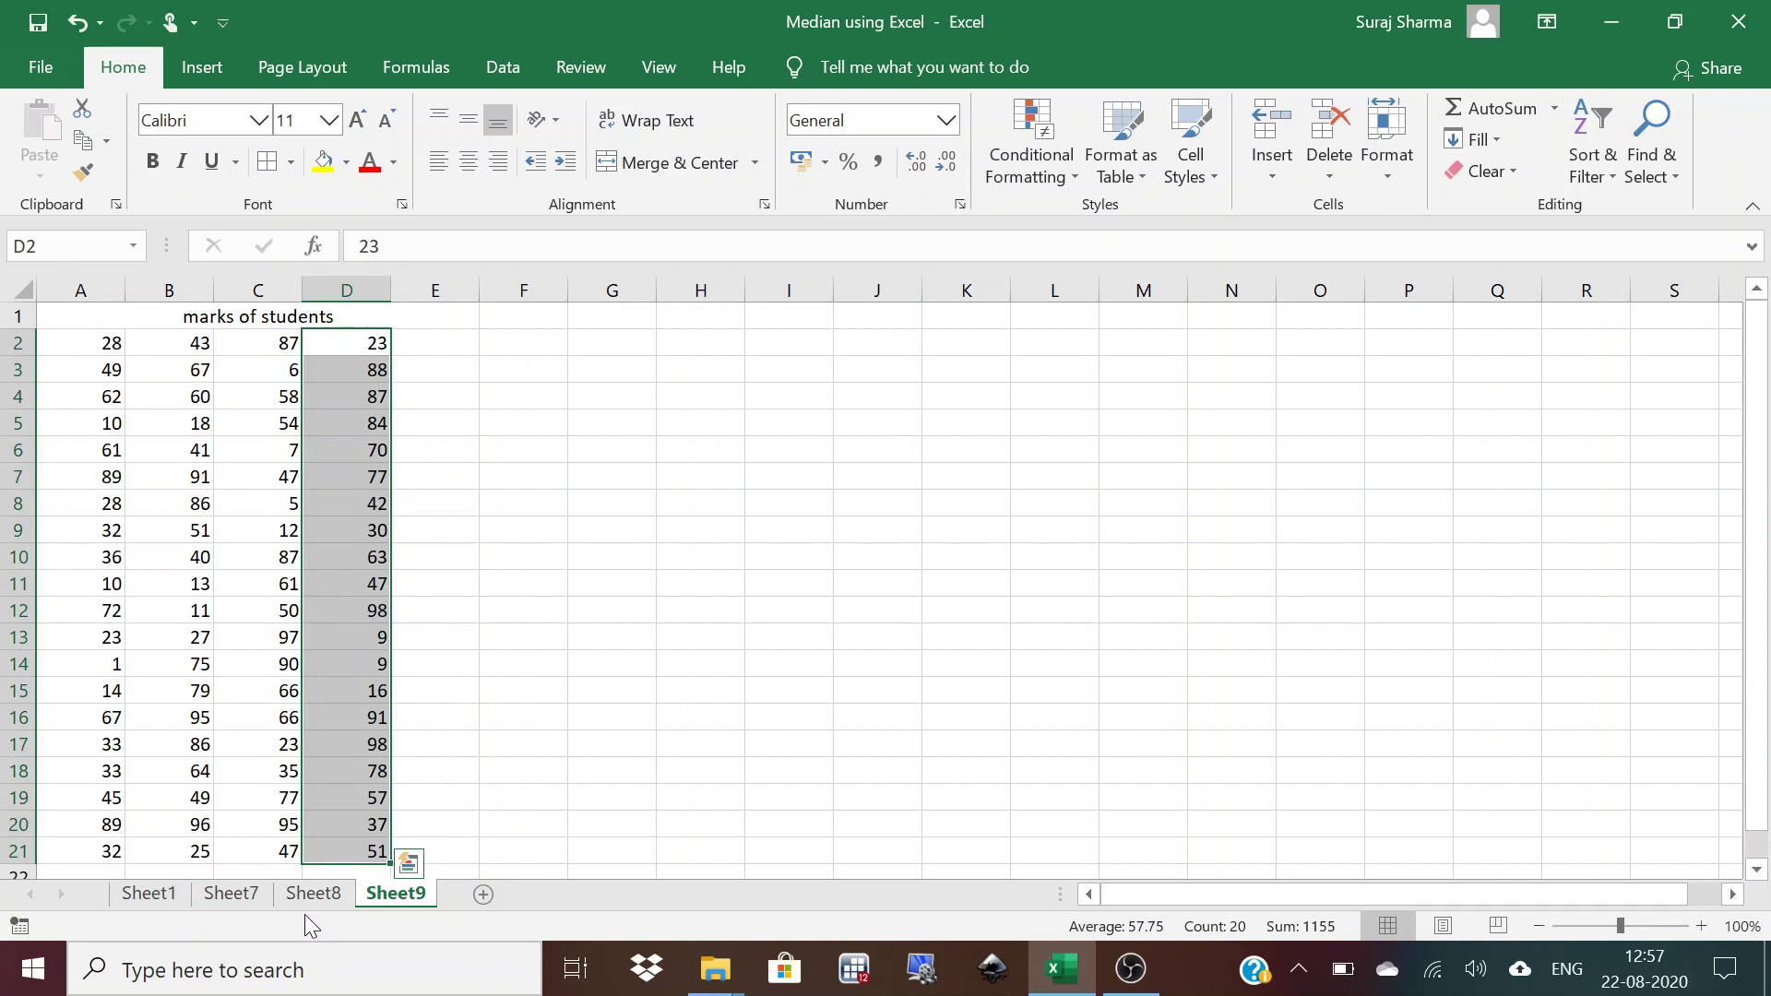
Move the last twenty marks, A82:A101 on Sheet8, to Sheet9 starting at cell E2.
{"action": "left_click", "coordinate": [310, 894]}
{"action": "left_click_drag", "start_coordinate": [1762, 699], "coordinate": [1763, 803]}
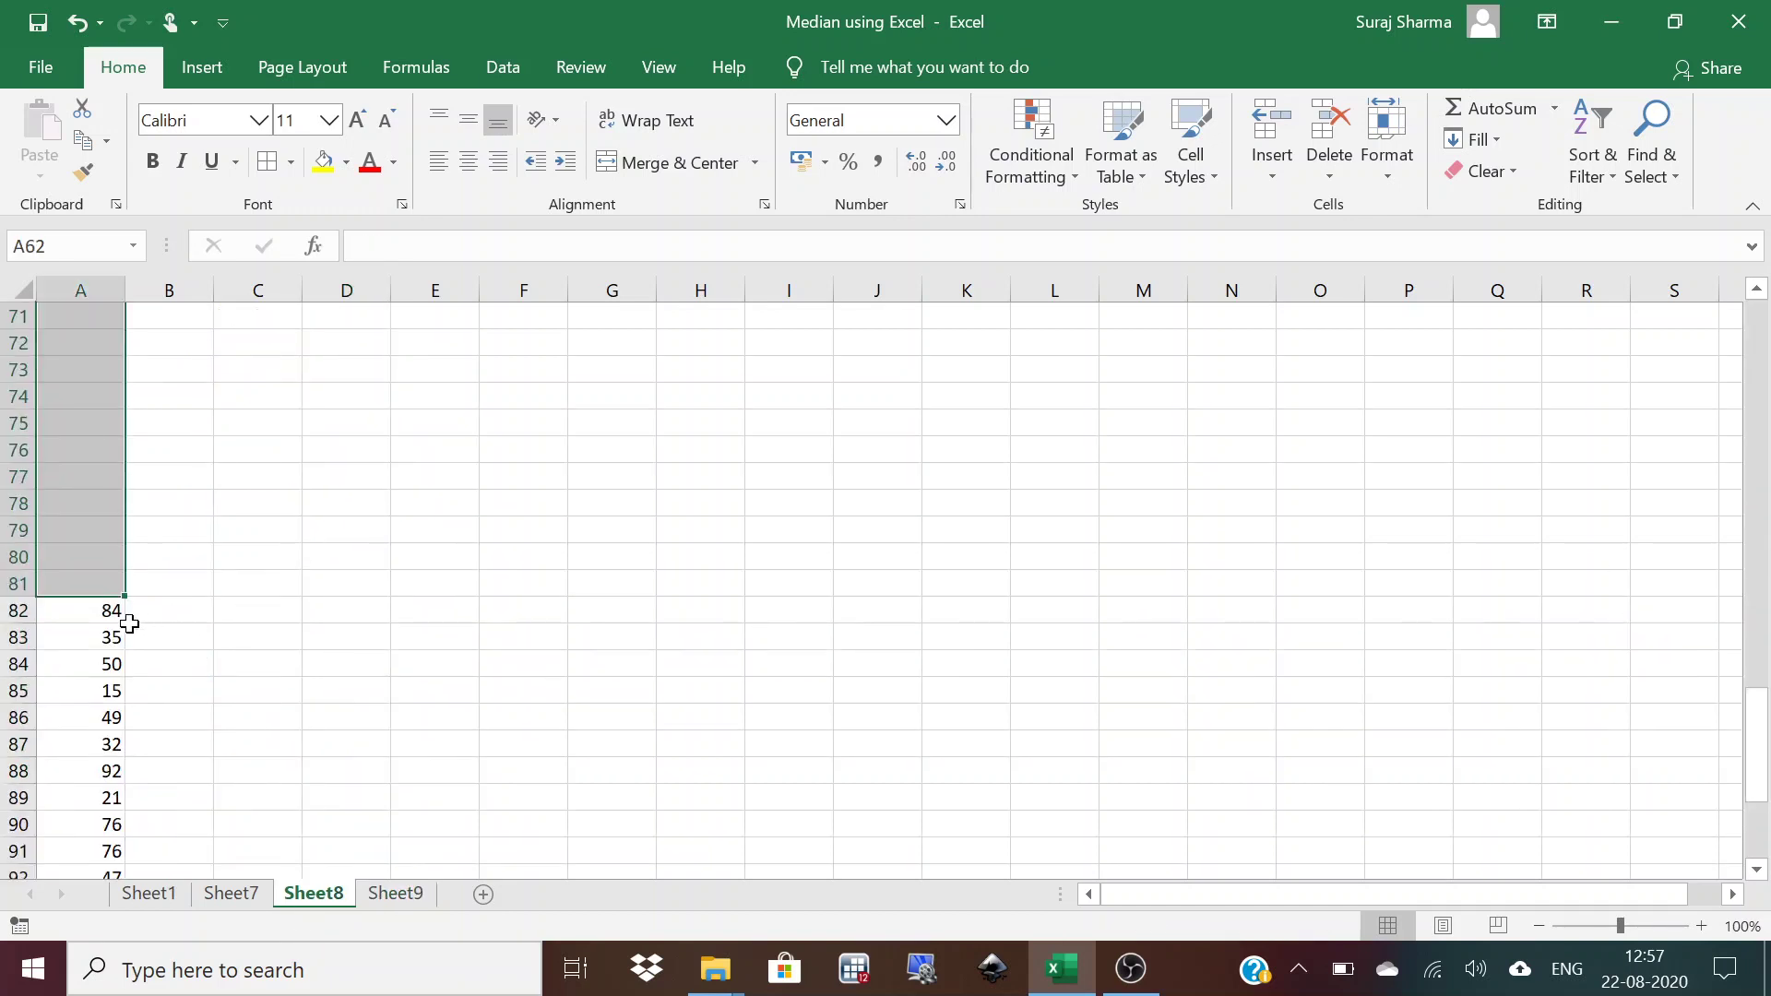
{"action": "left_click_drag", "start_coordinate": [86, 614], "coordinate": [91, 852]}
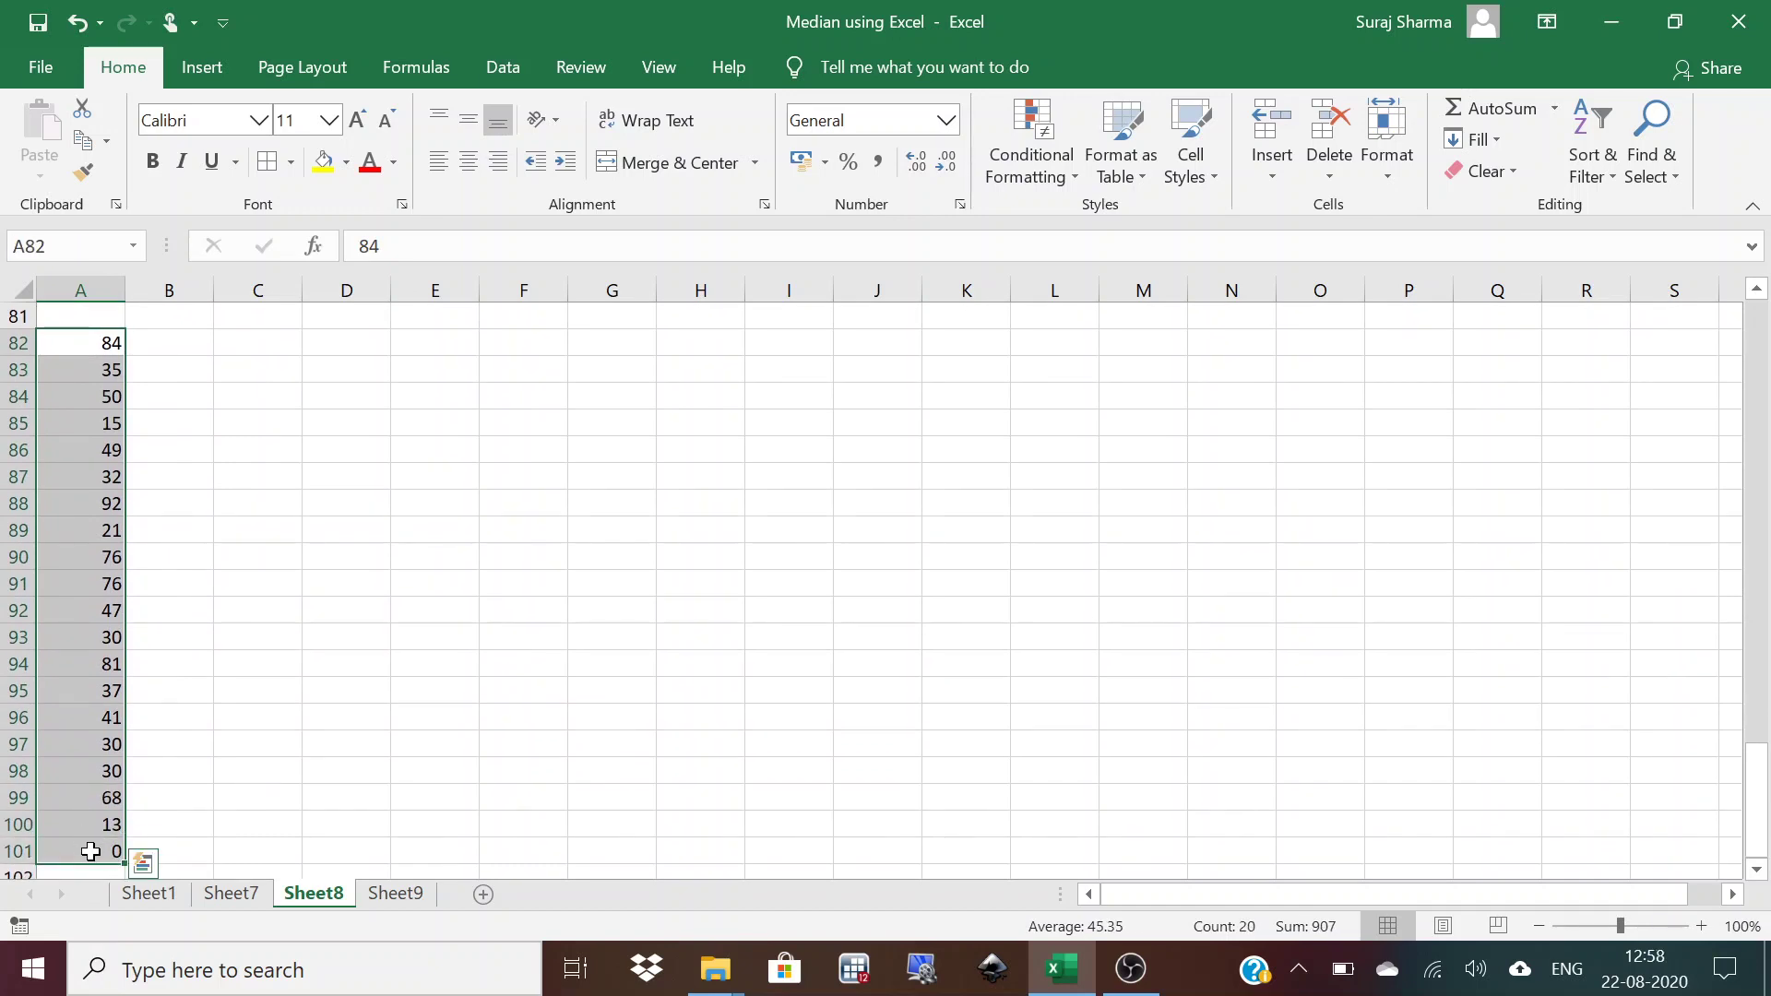
{"action": "key", "text": "ctrl+q"}
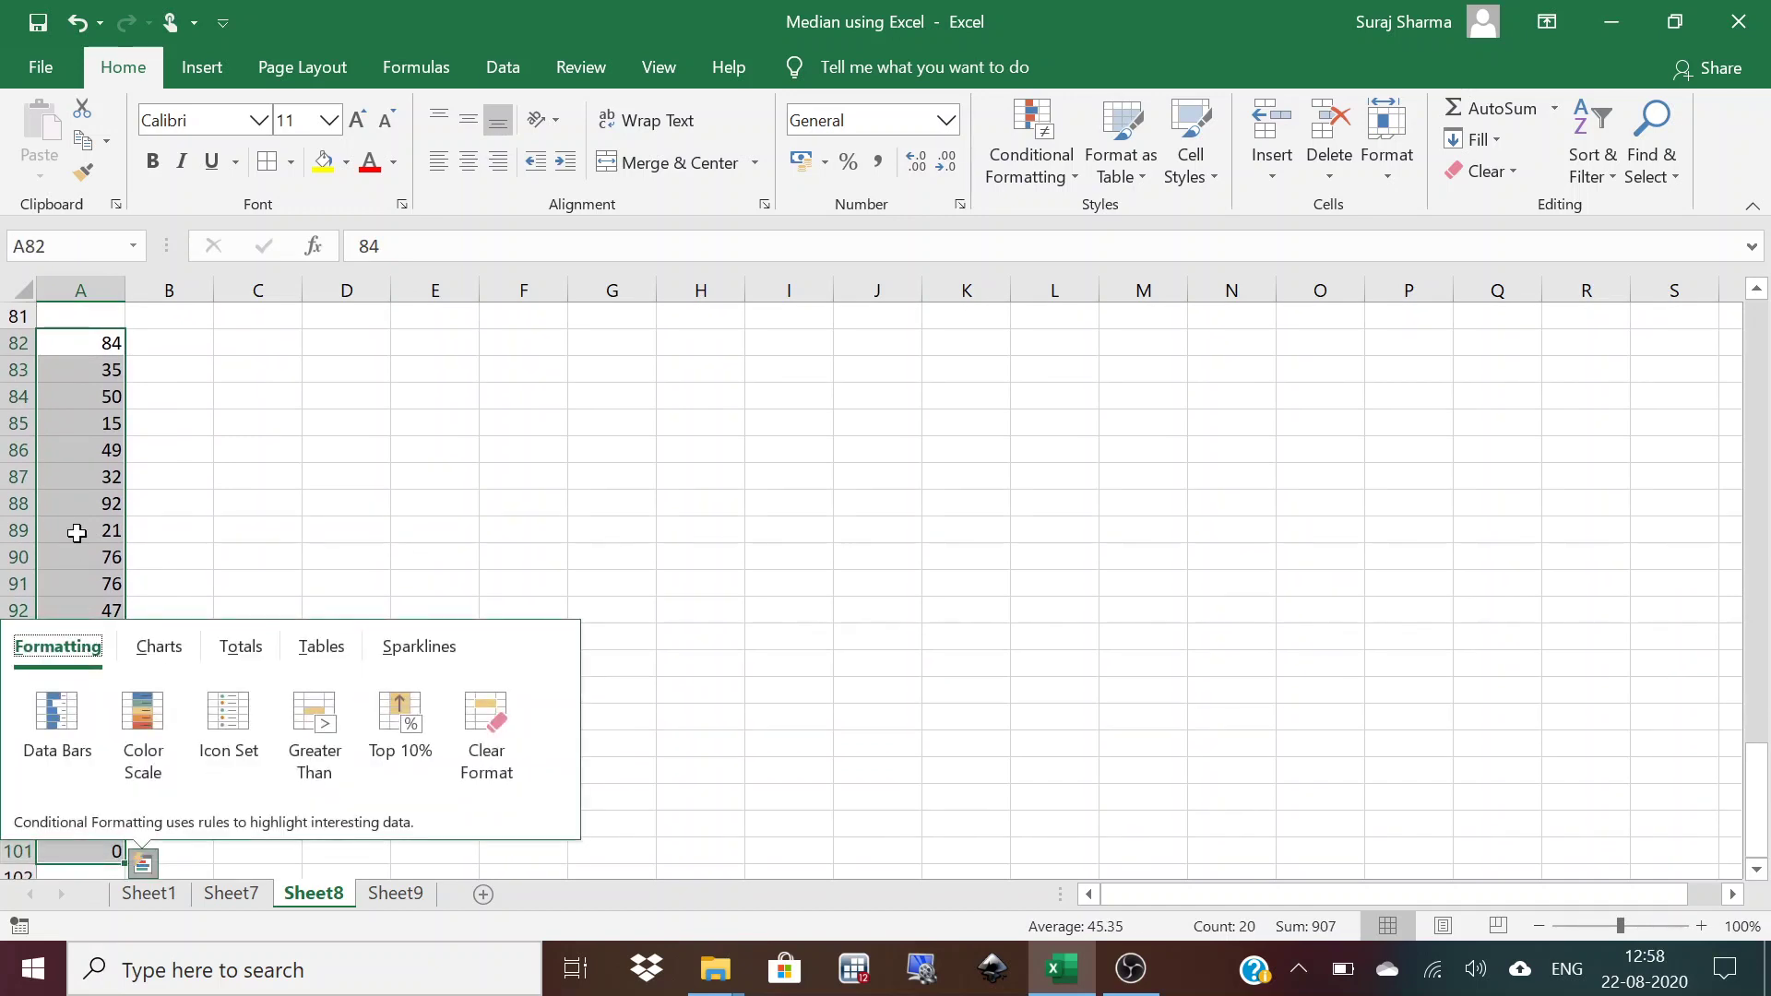
{"action": "key", "text": "Escape"}
{"action": "right_click", "coordinate": [77, 533]}
{"action": "left_click", "coordinate": [159, 312]}
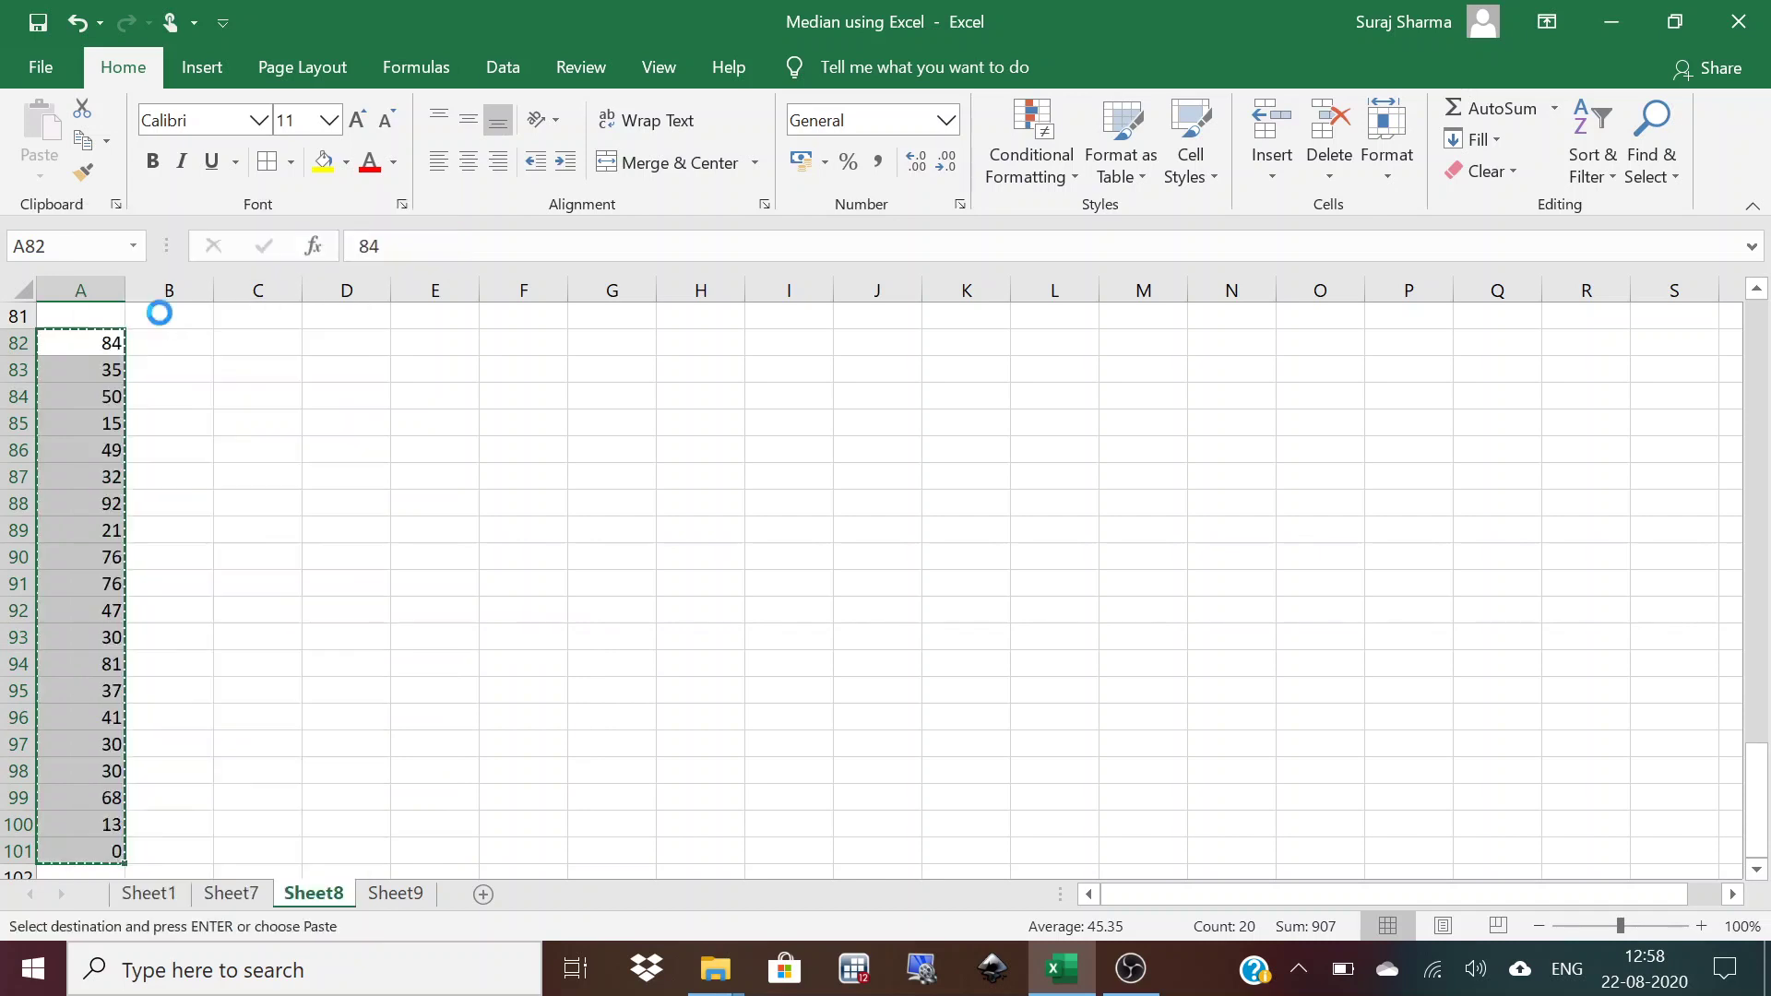
{"action": "left_click", "coordinate": [409, 904]}
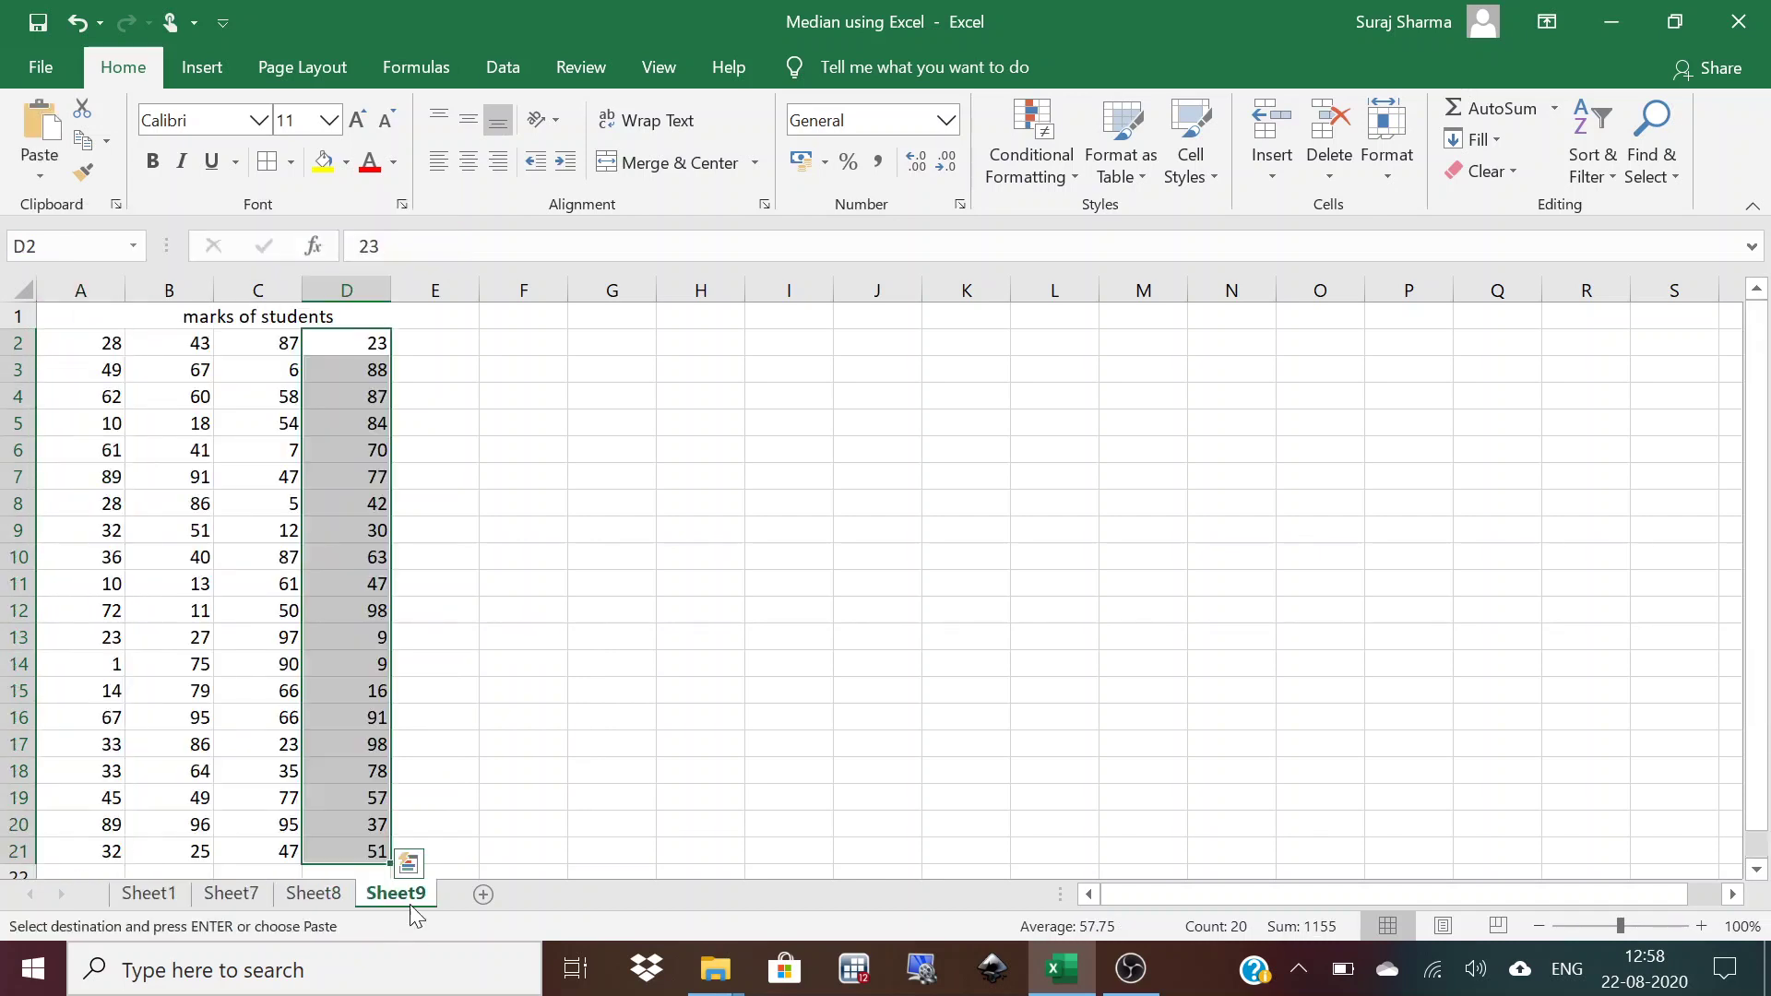
{"action": "left_click", "coordinate": [419, 342]}
{"action": "key", "text": "ctrl+v"}
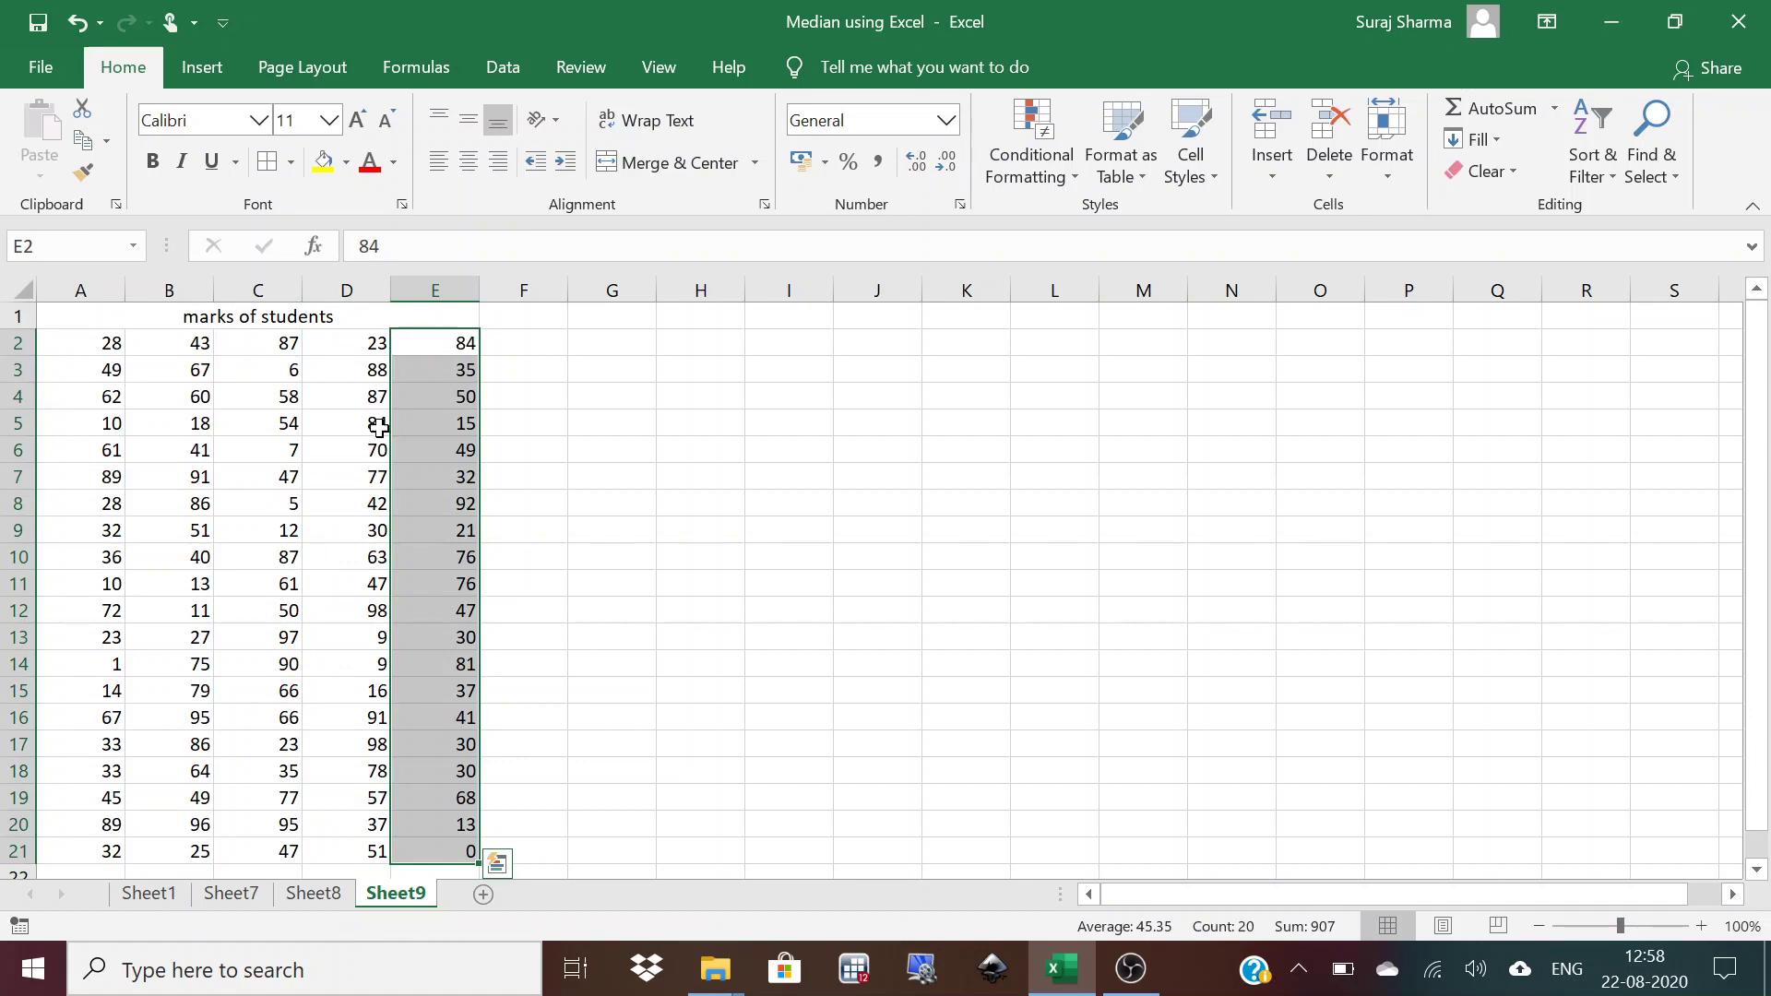
Fill the merged "marks of students" heading in row 1 of Sheet9 with yellow.
{"action": "left_click", "coordinate": [258, 376]}
{"action": "left_click", "coordinate": [68, 313]}
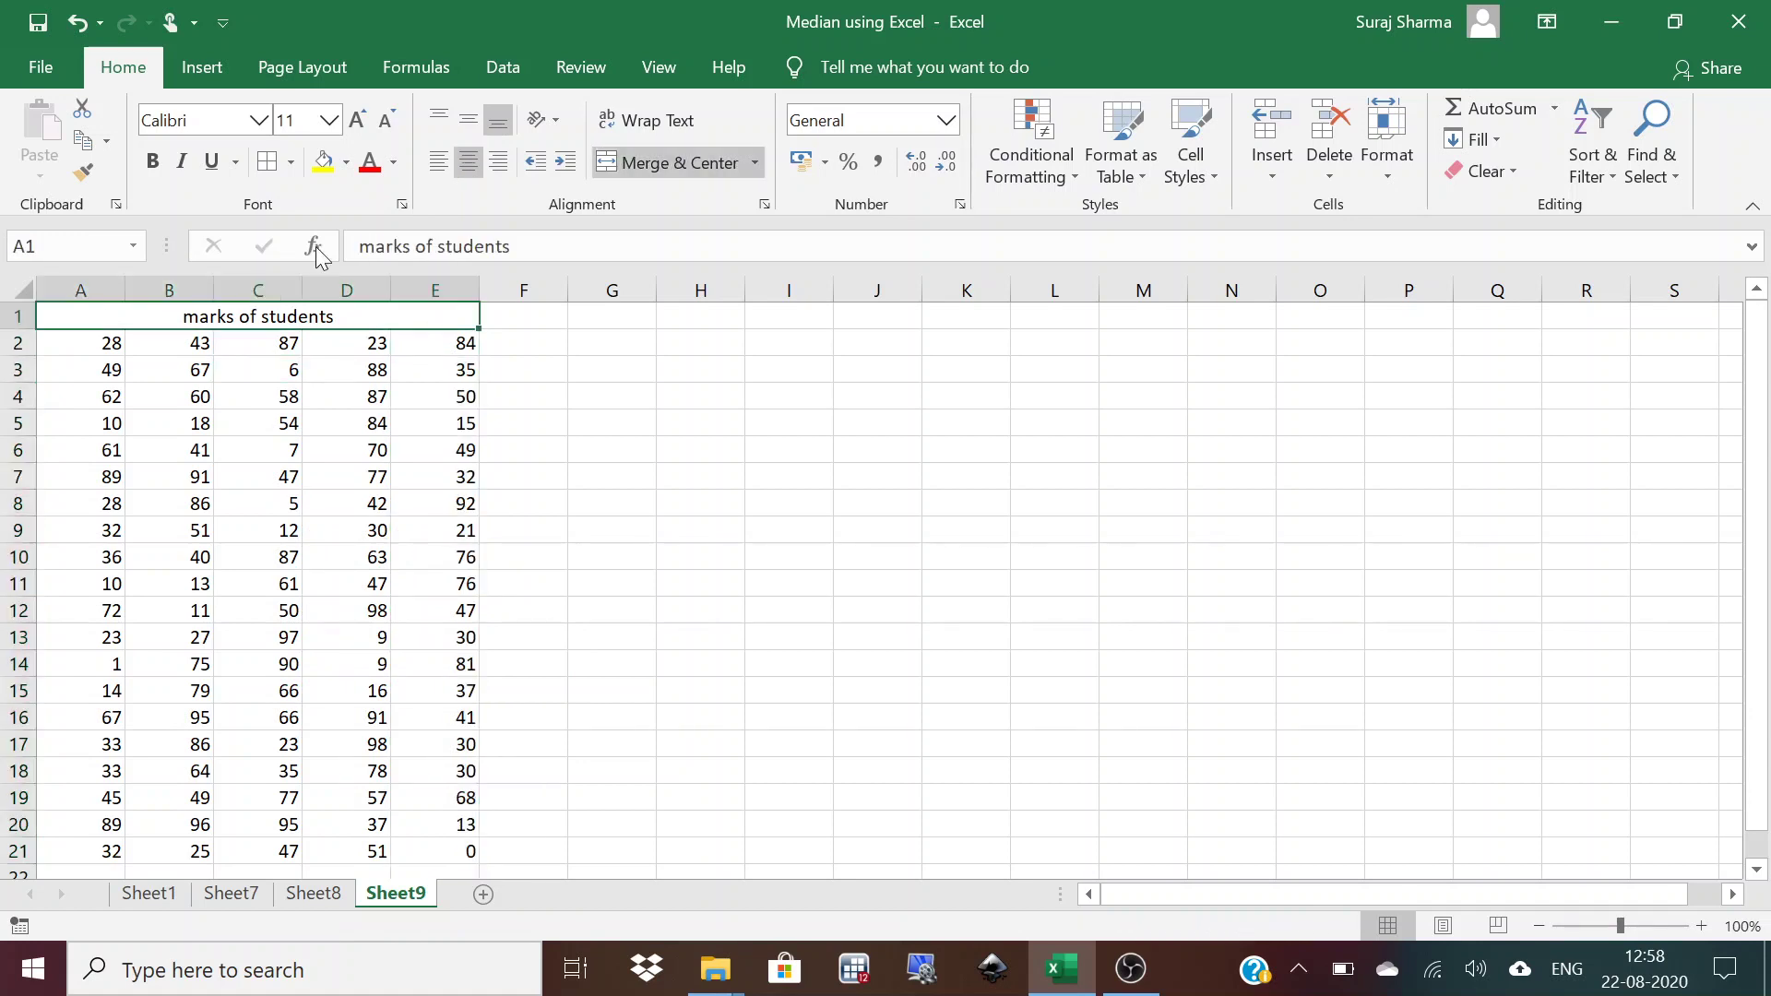
{"action": "left_click", "coordinate": [323, 162]}
{"action": "left_click", "coordinate": [170, 392]}
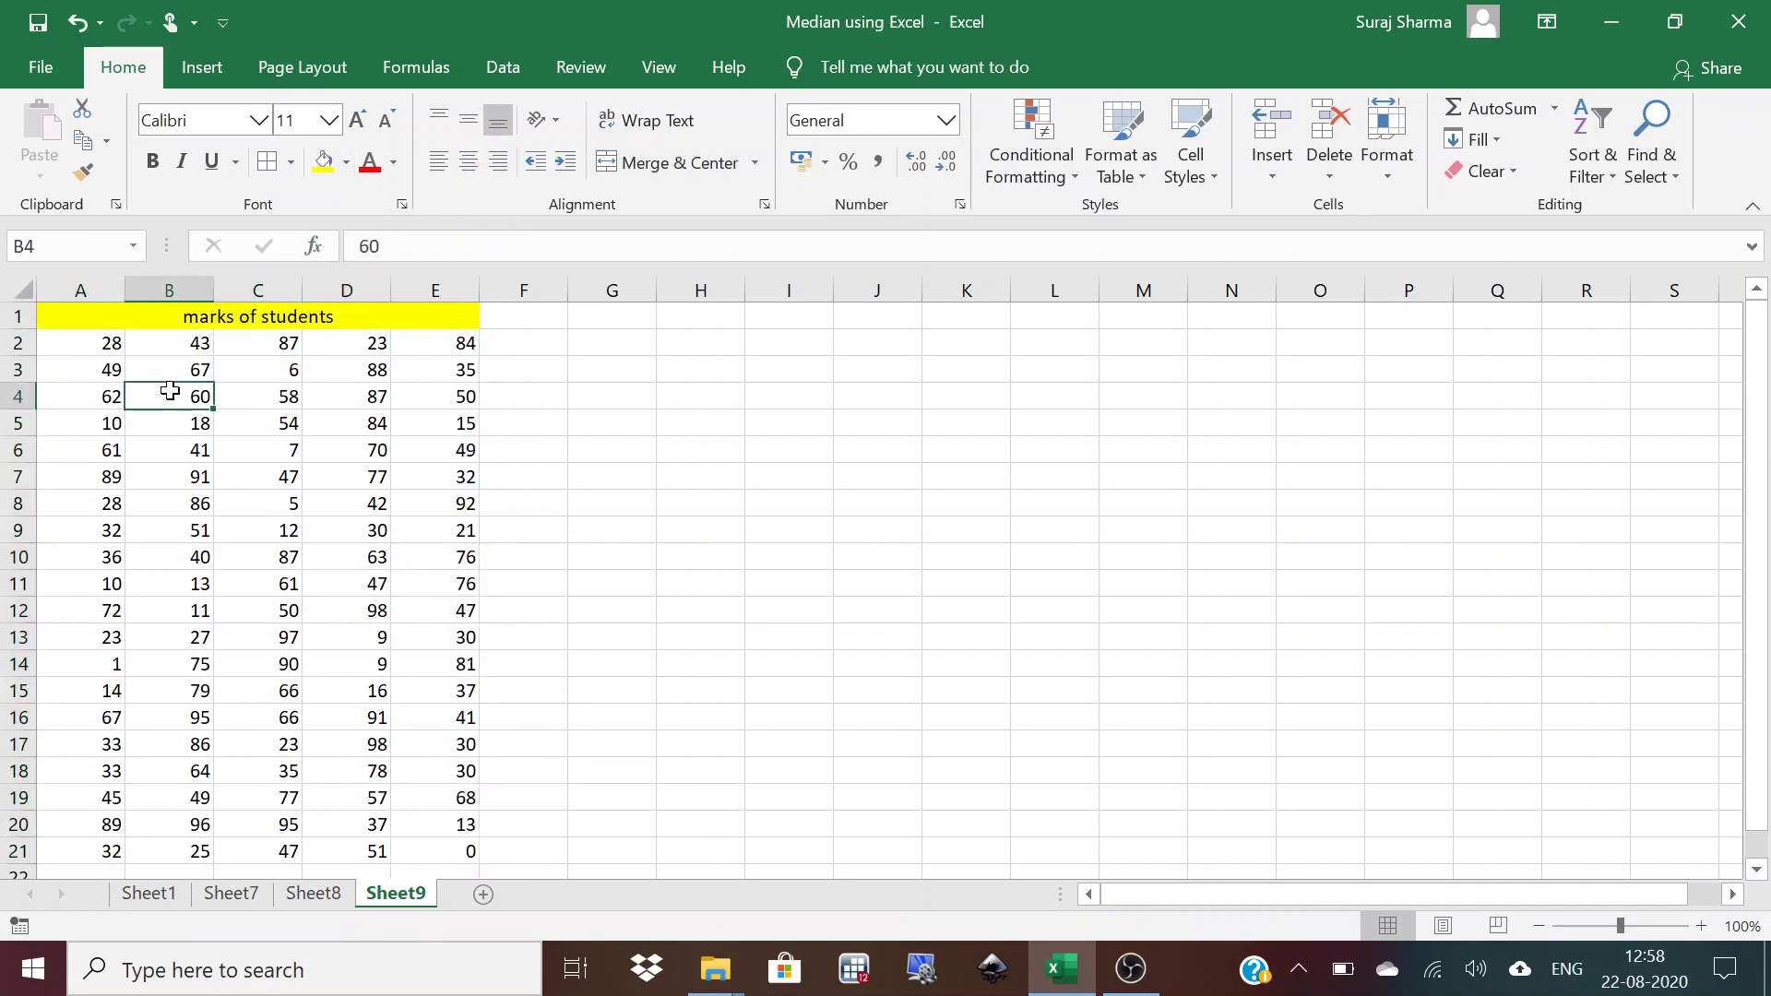
Apply borders to all cells of the marks table, A1:E21, including the heading.
{"action": "left_click_drag", "start_coordinate": [55, 323], "coordinate": [429, 849]}
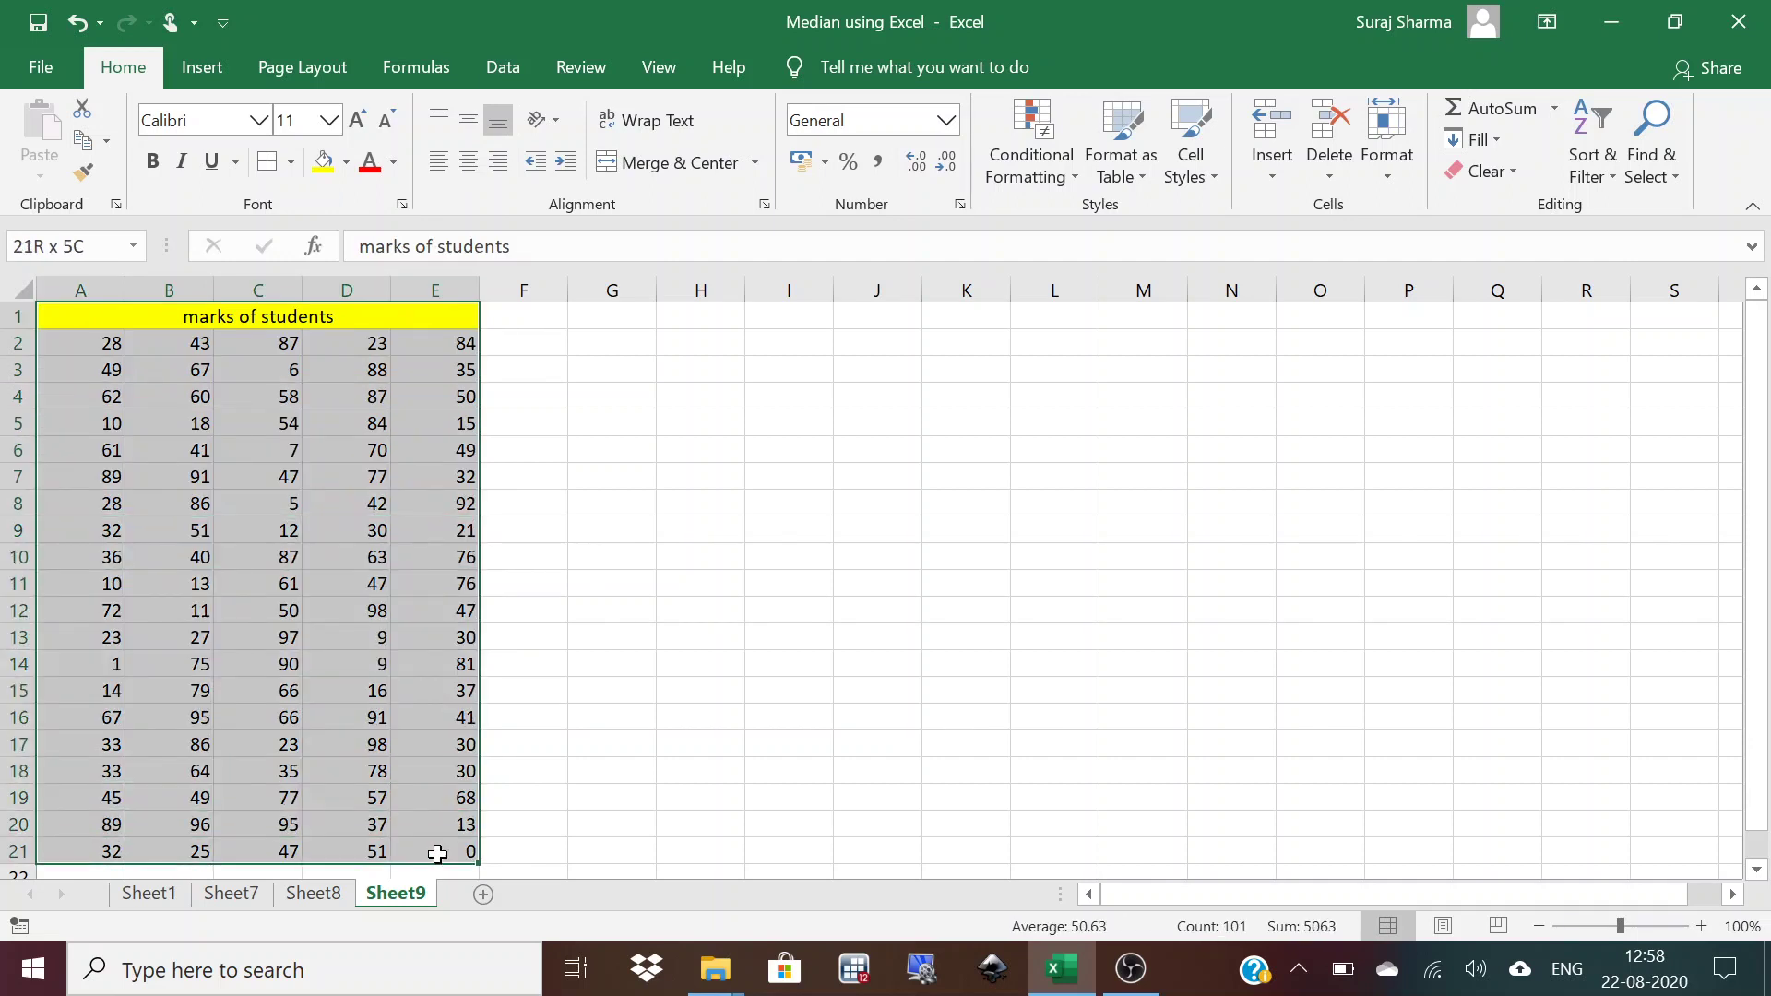
{"action": "left_click", "coordinate": [269, 170]}
{"action": "left_click", "coordinate": [307, 367]}
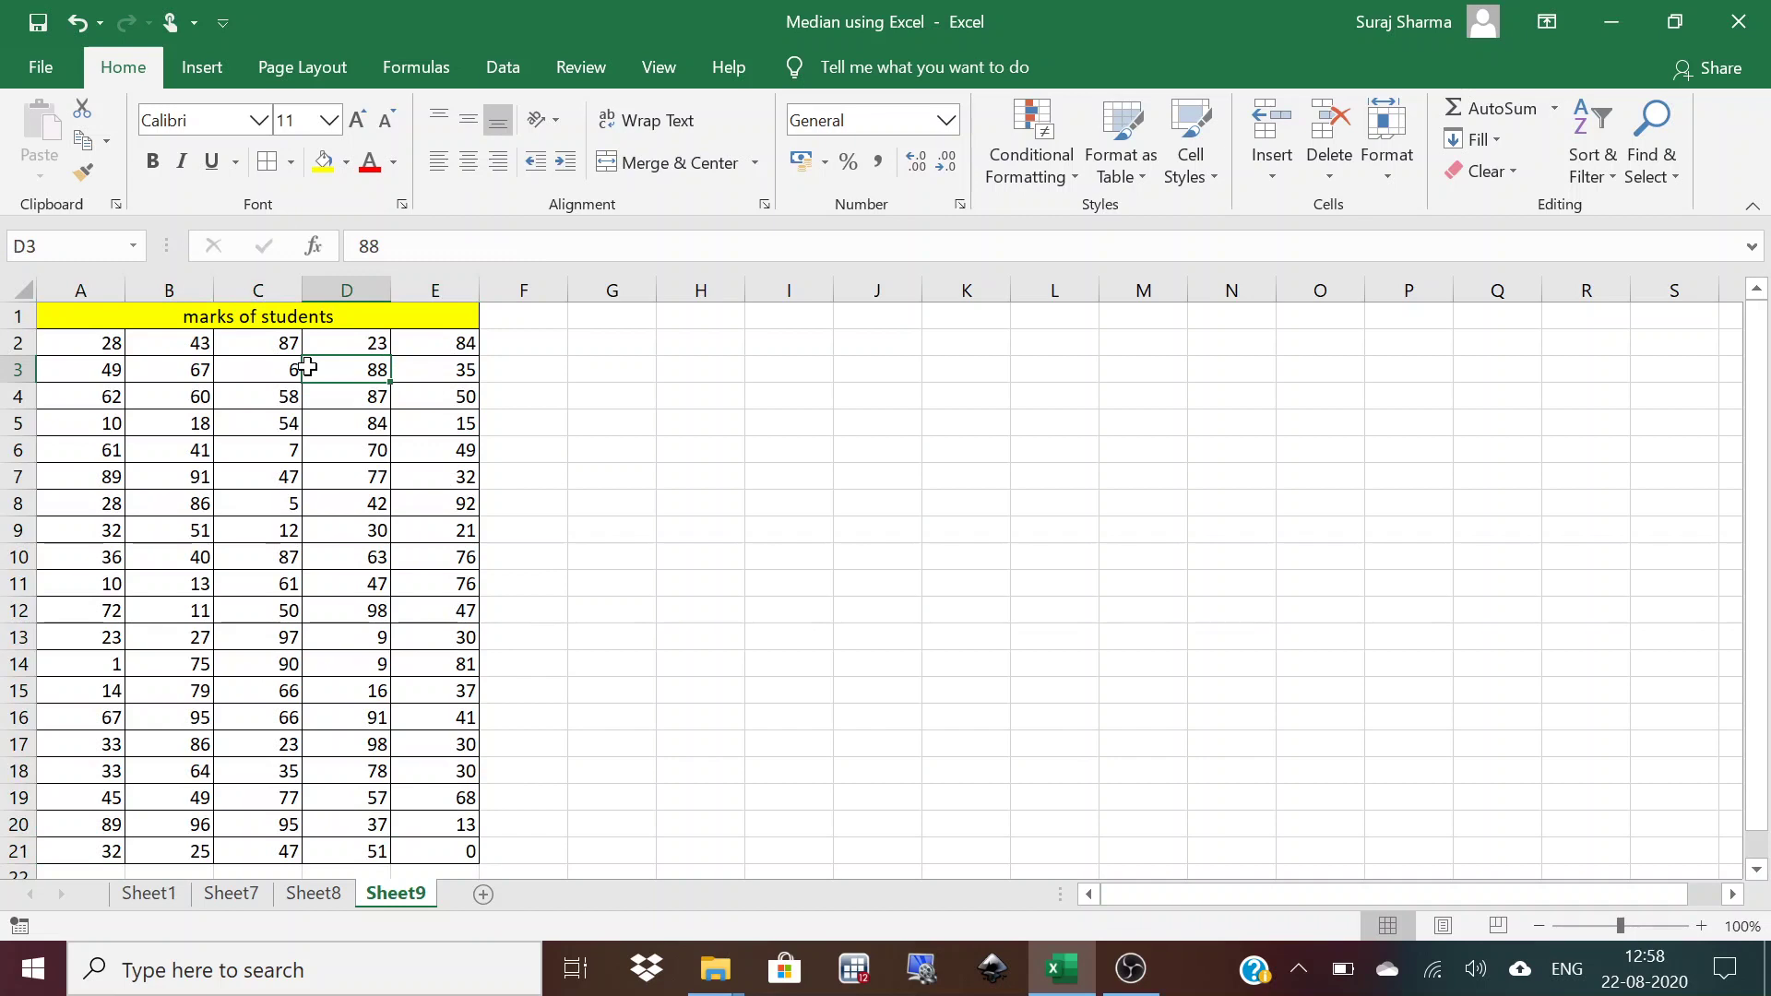
Enter the labels Mean, Median and Mode in cells G2, G3 and G4.
{"action": "left_click", "coordinate": [605, 347]}
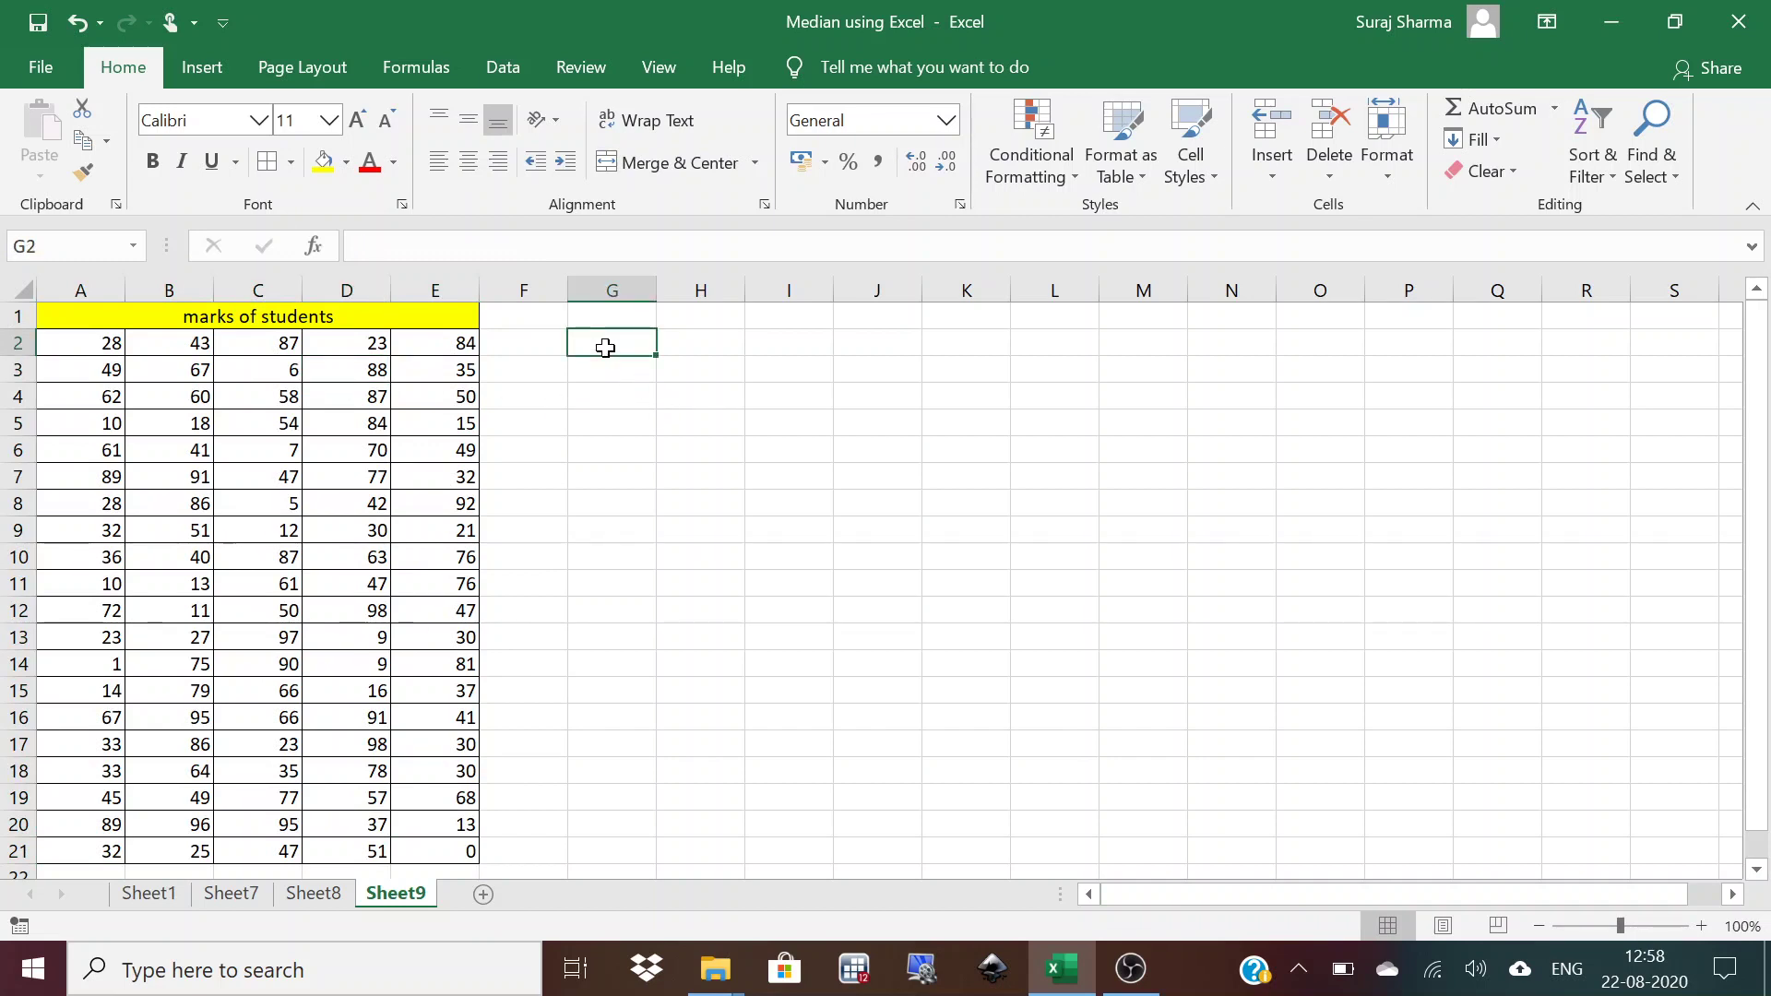
{"action": "type", "text": "Mean"}
{"action": "key", "text": "Return"}
{"action": "type", "text": "Mea"}
{"action": "key", "text": "BackSpace"}
{"action": "type", "text": "dian"}
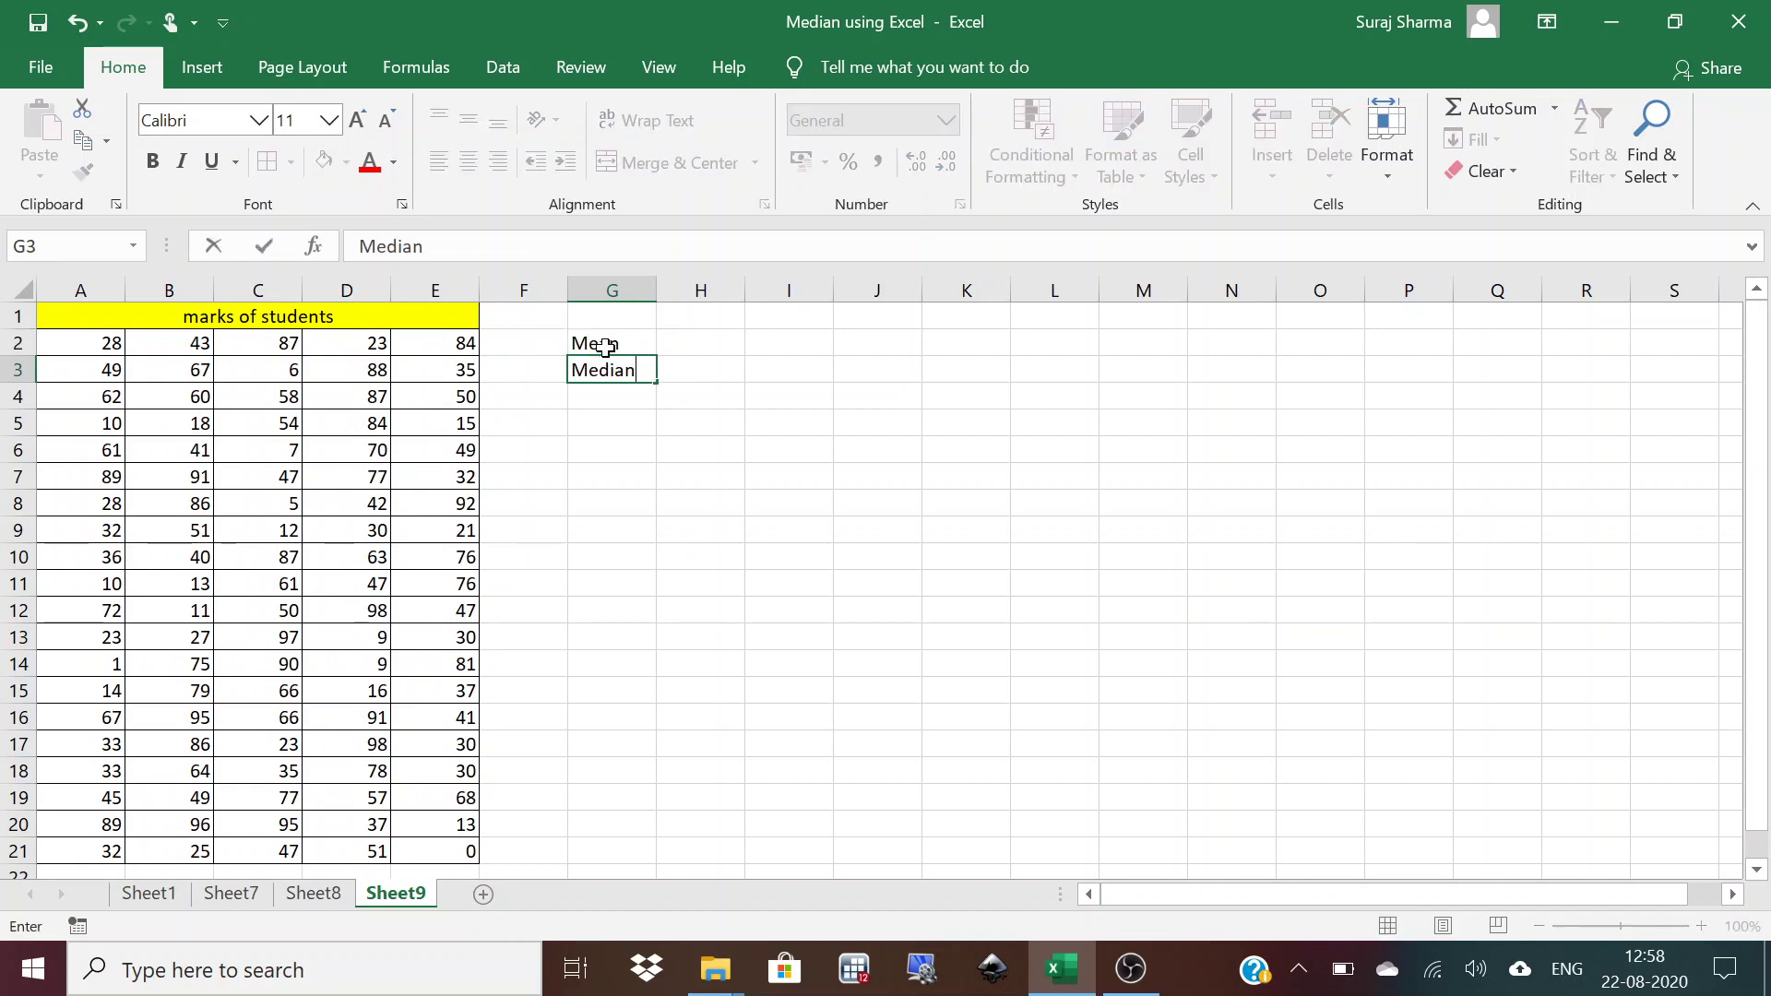
{"action": "key", "text": "Return"}
{"action": "type", "text": "Mode"}
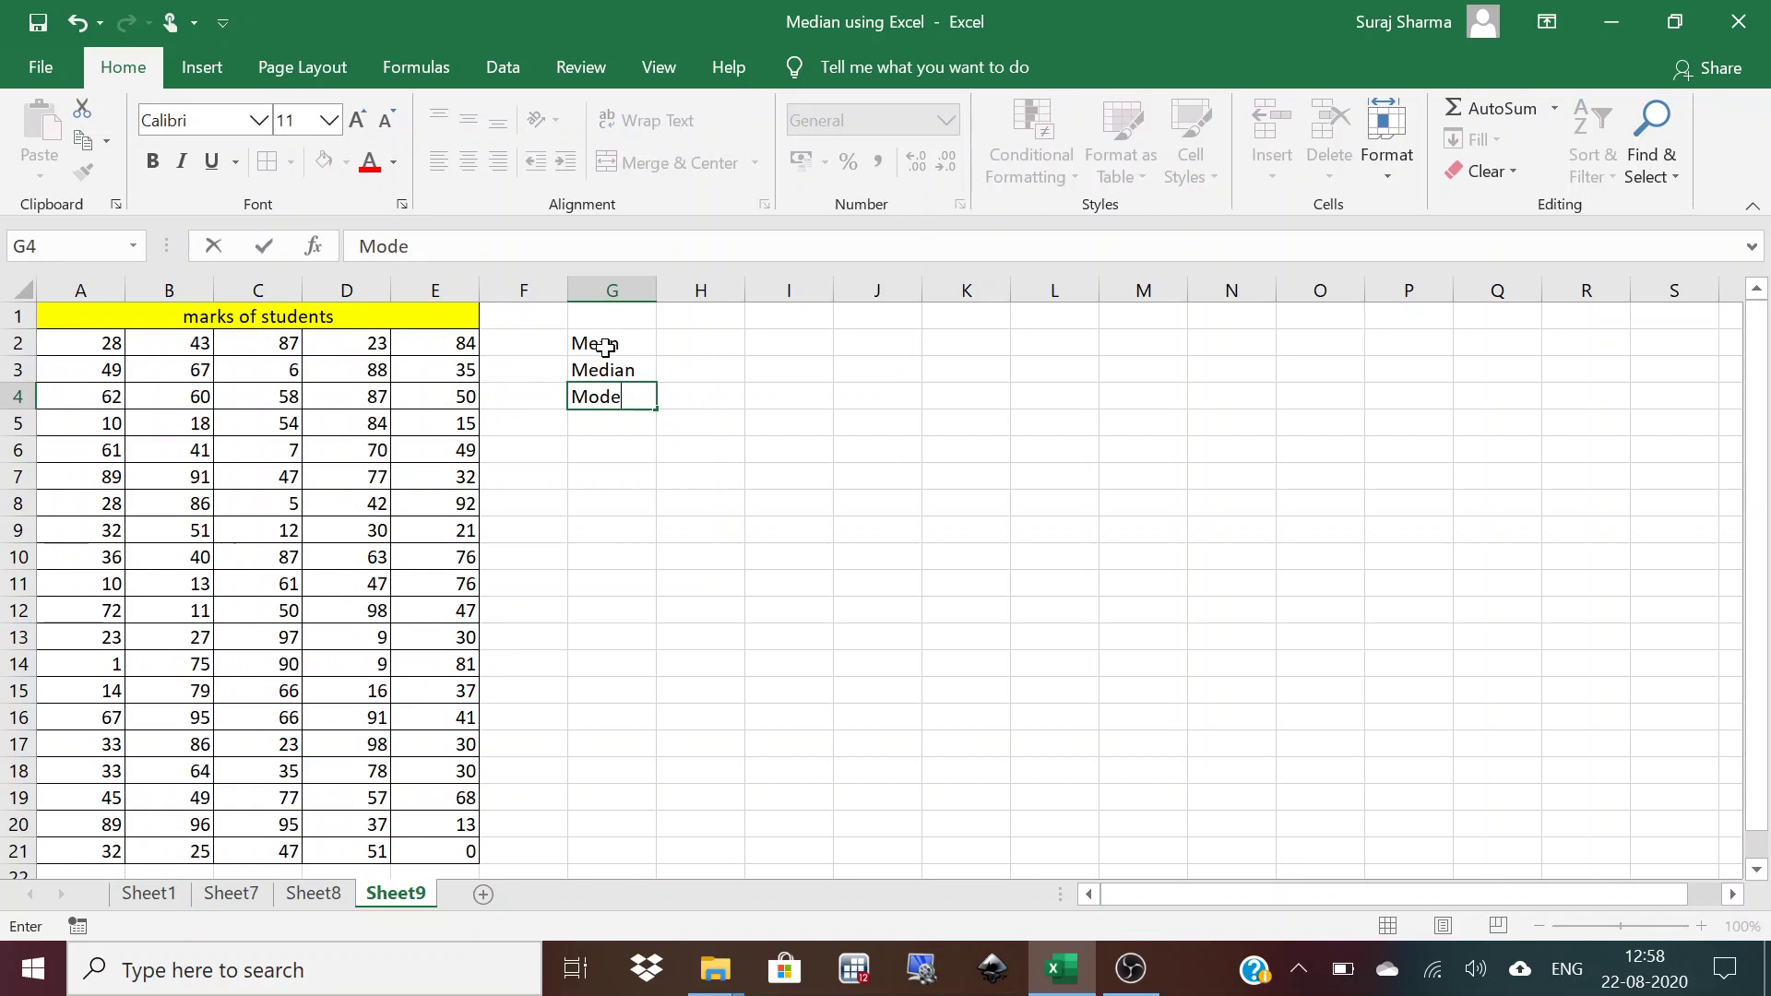
Calculate the mean of all marks in H2 with the formula =AVERAGE(A2:E21).
{"action": "key", "text": "Tab"}
{"action": "key", "text": "Up"}
{"action": "key", "text": "Up"}
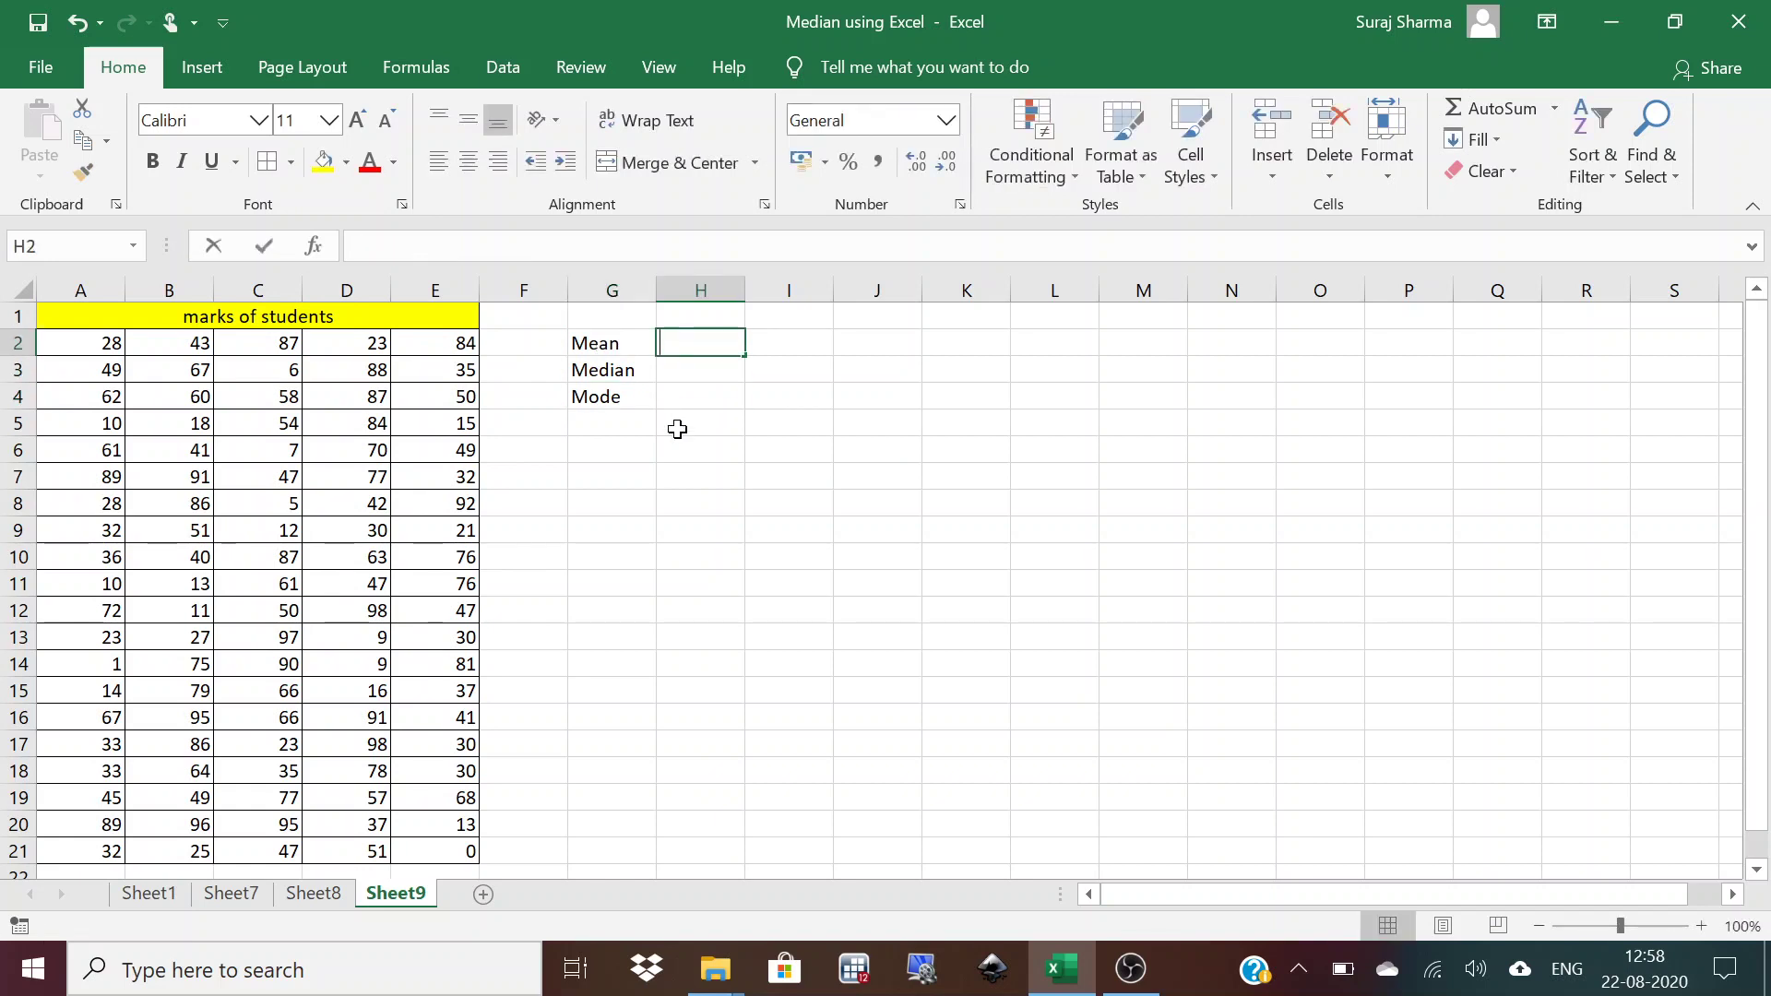
{"action": "type", "text": "="}
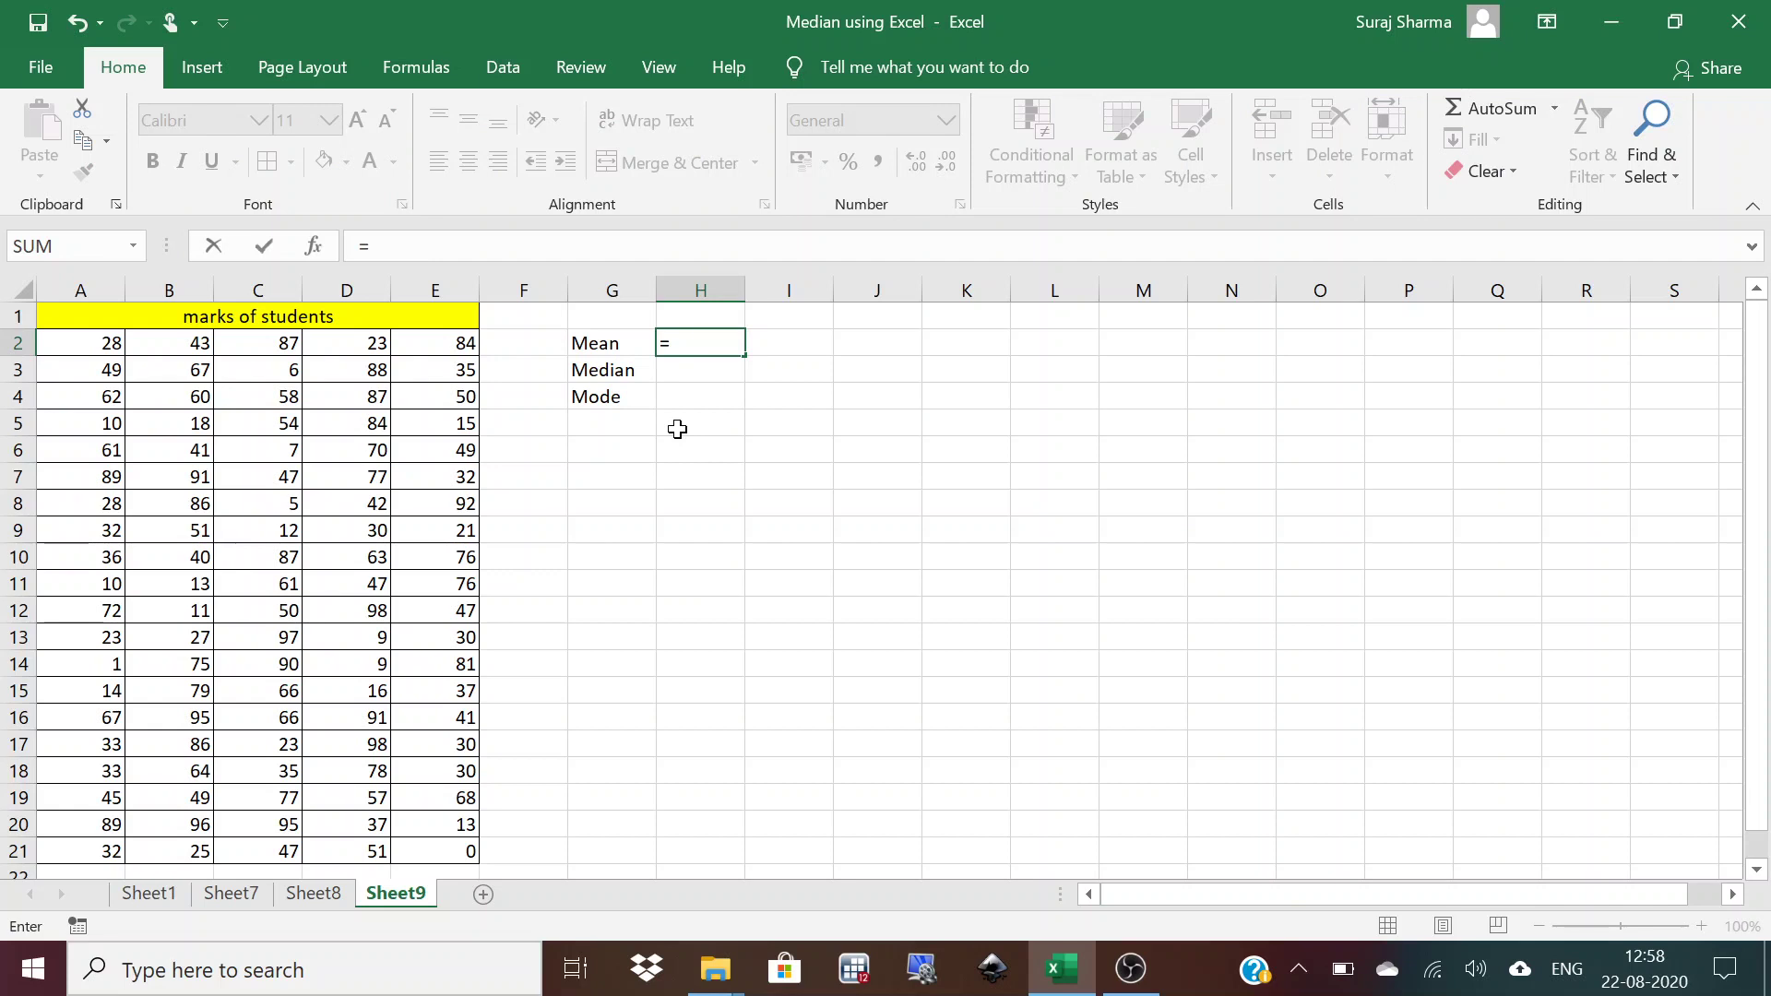
{"action": "type", "text": "ave"}
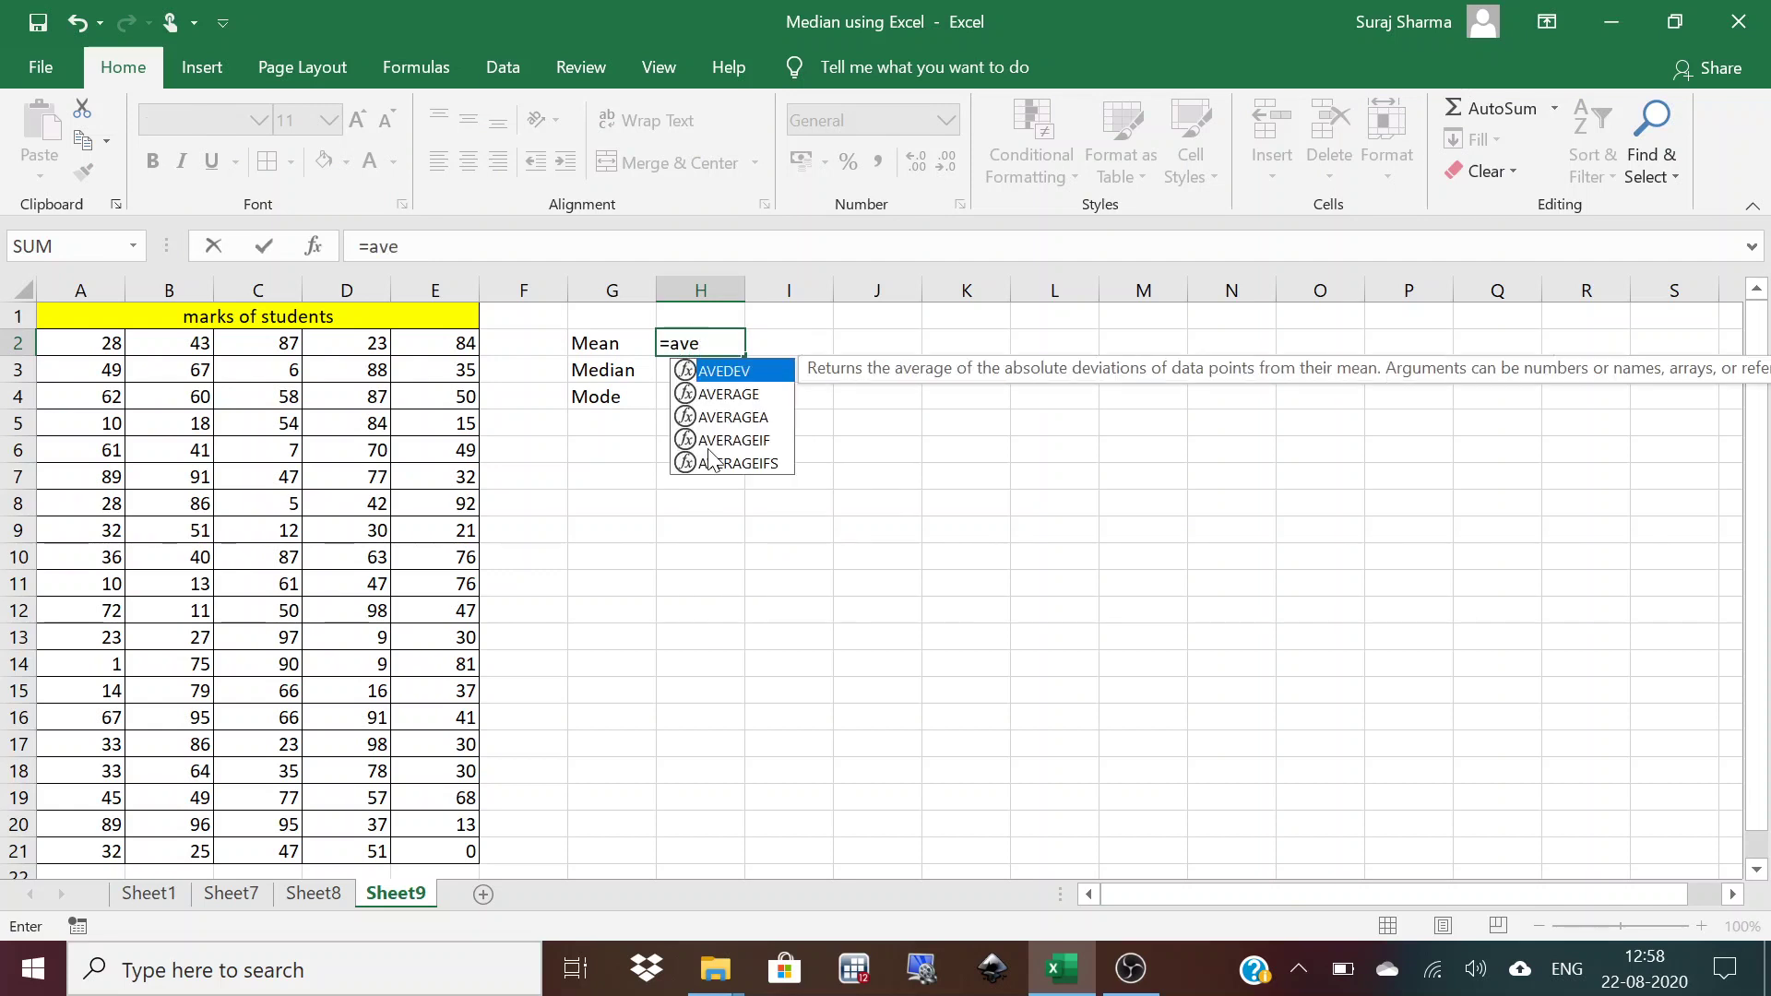
{"action": "double_click", "coordinate": [728, 396]}
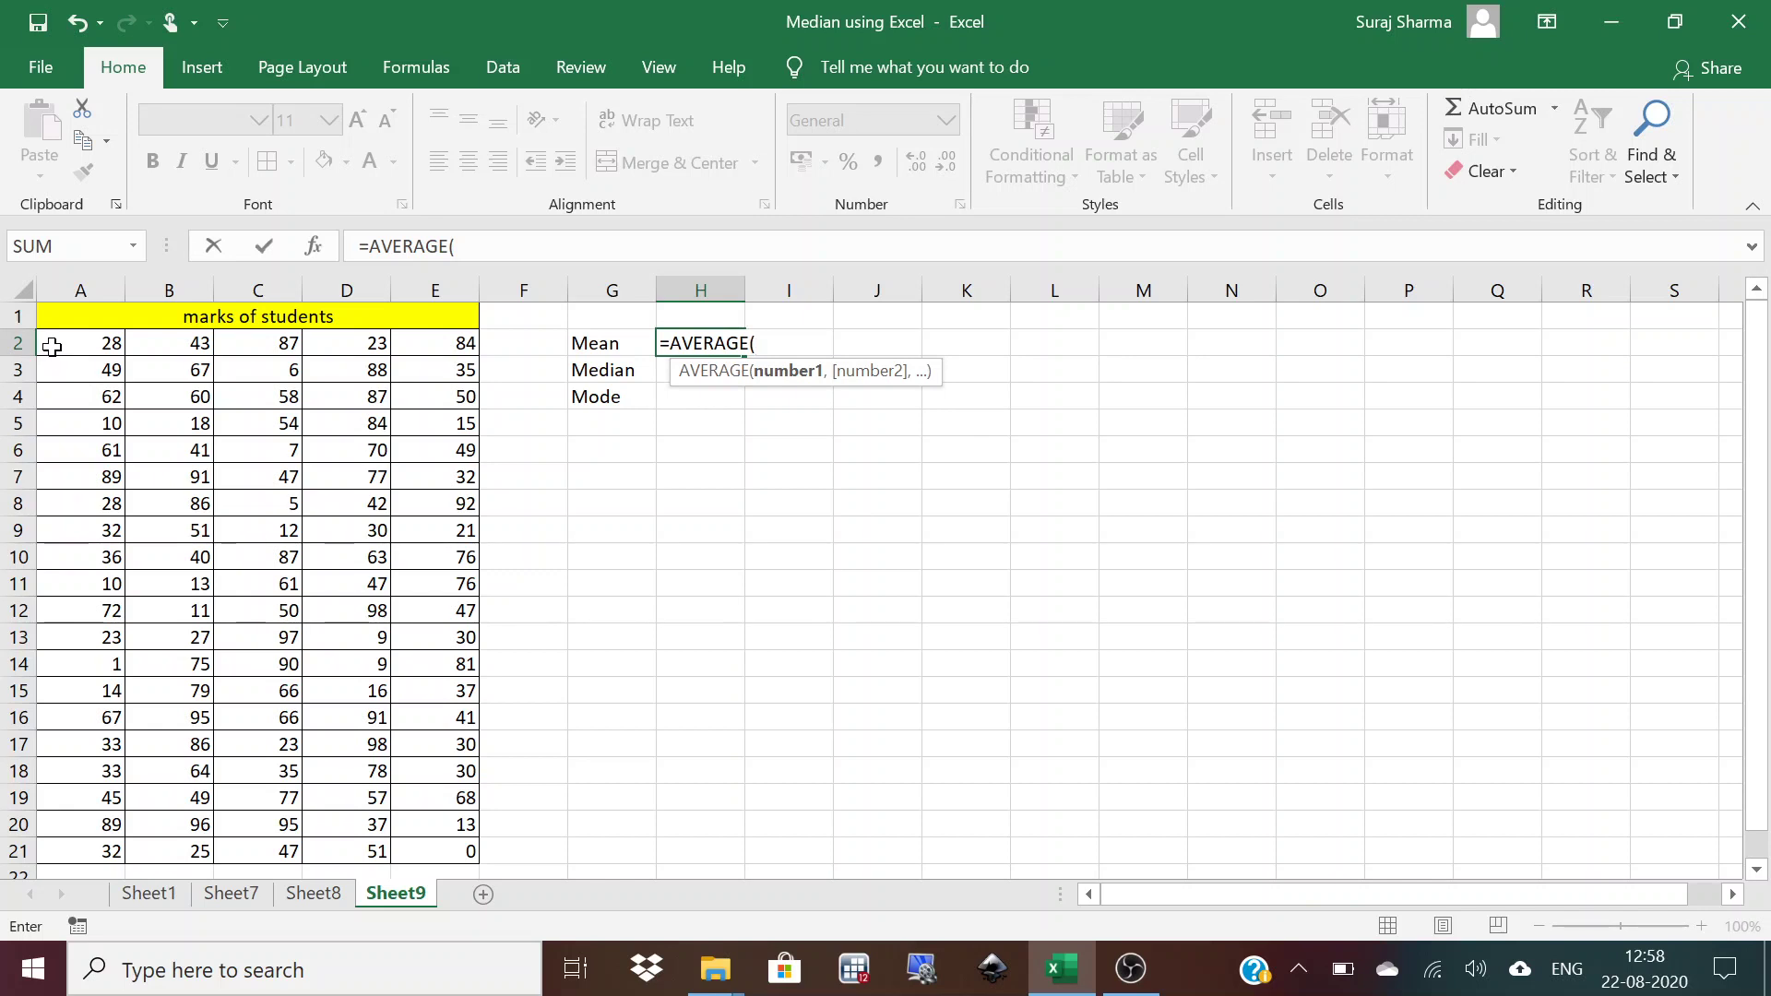
{"action": "left_click_drag", "start_coordinate": [51, 346], "coordinate": [450, 845]}
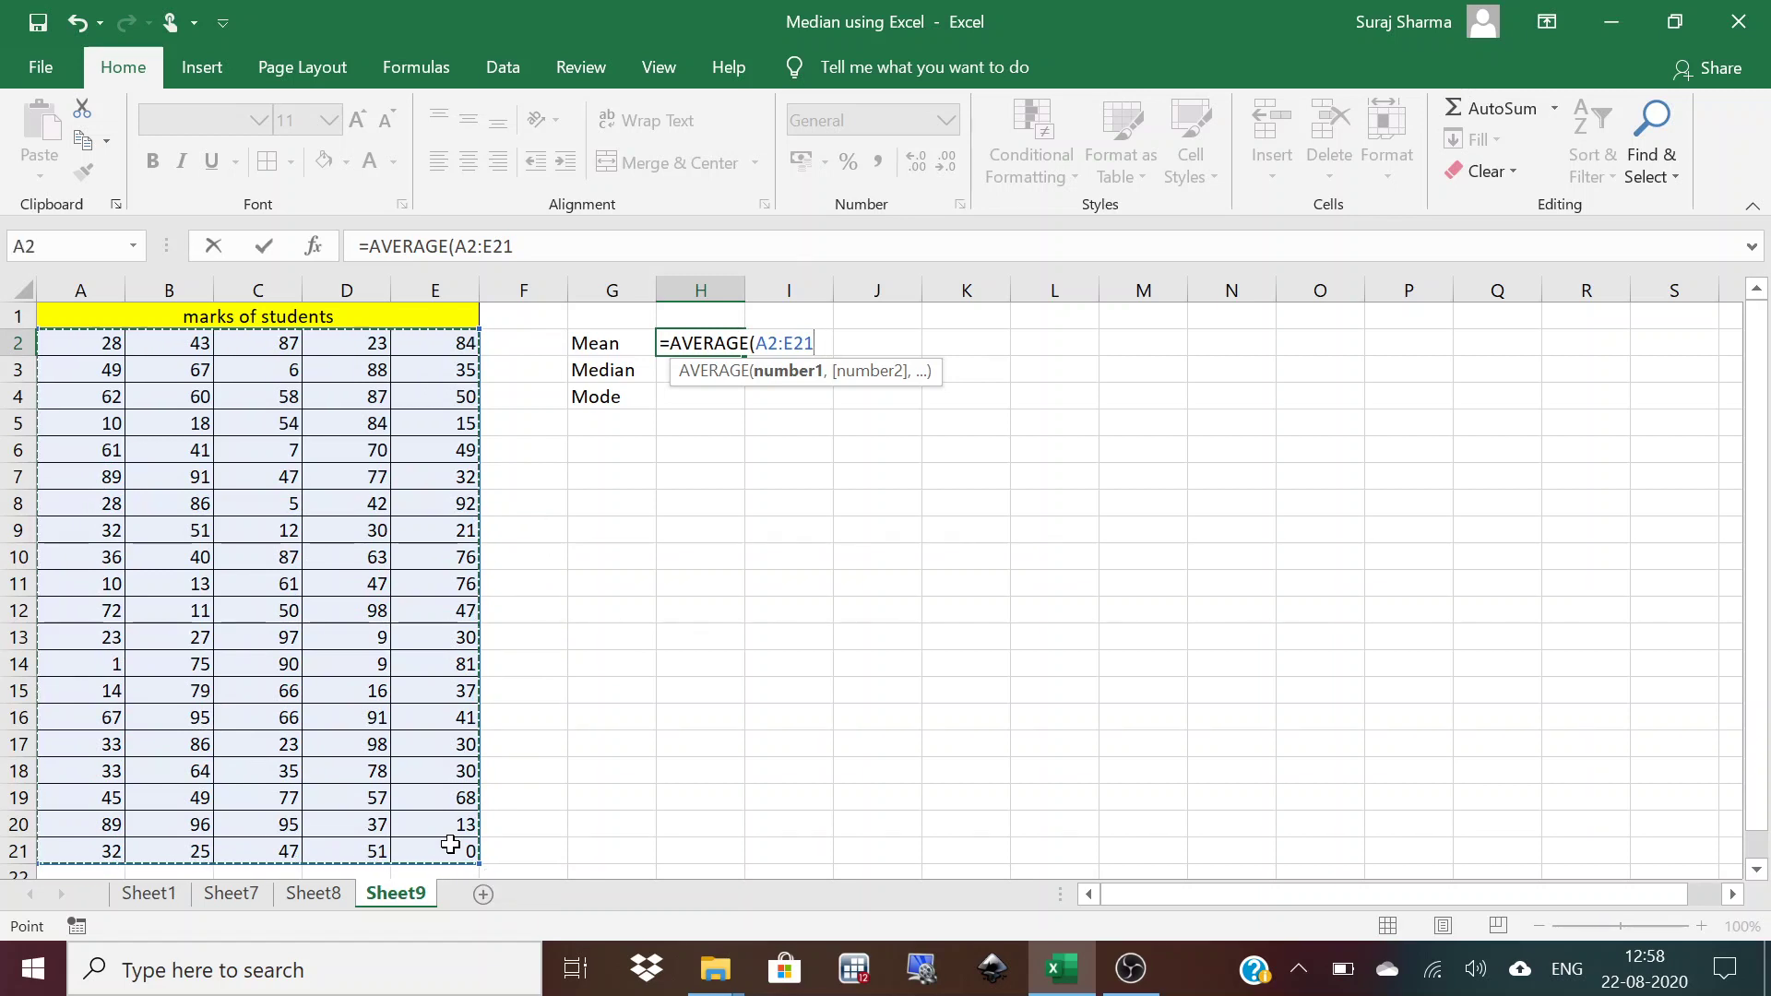
{"action": "type", "text": ")"}
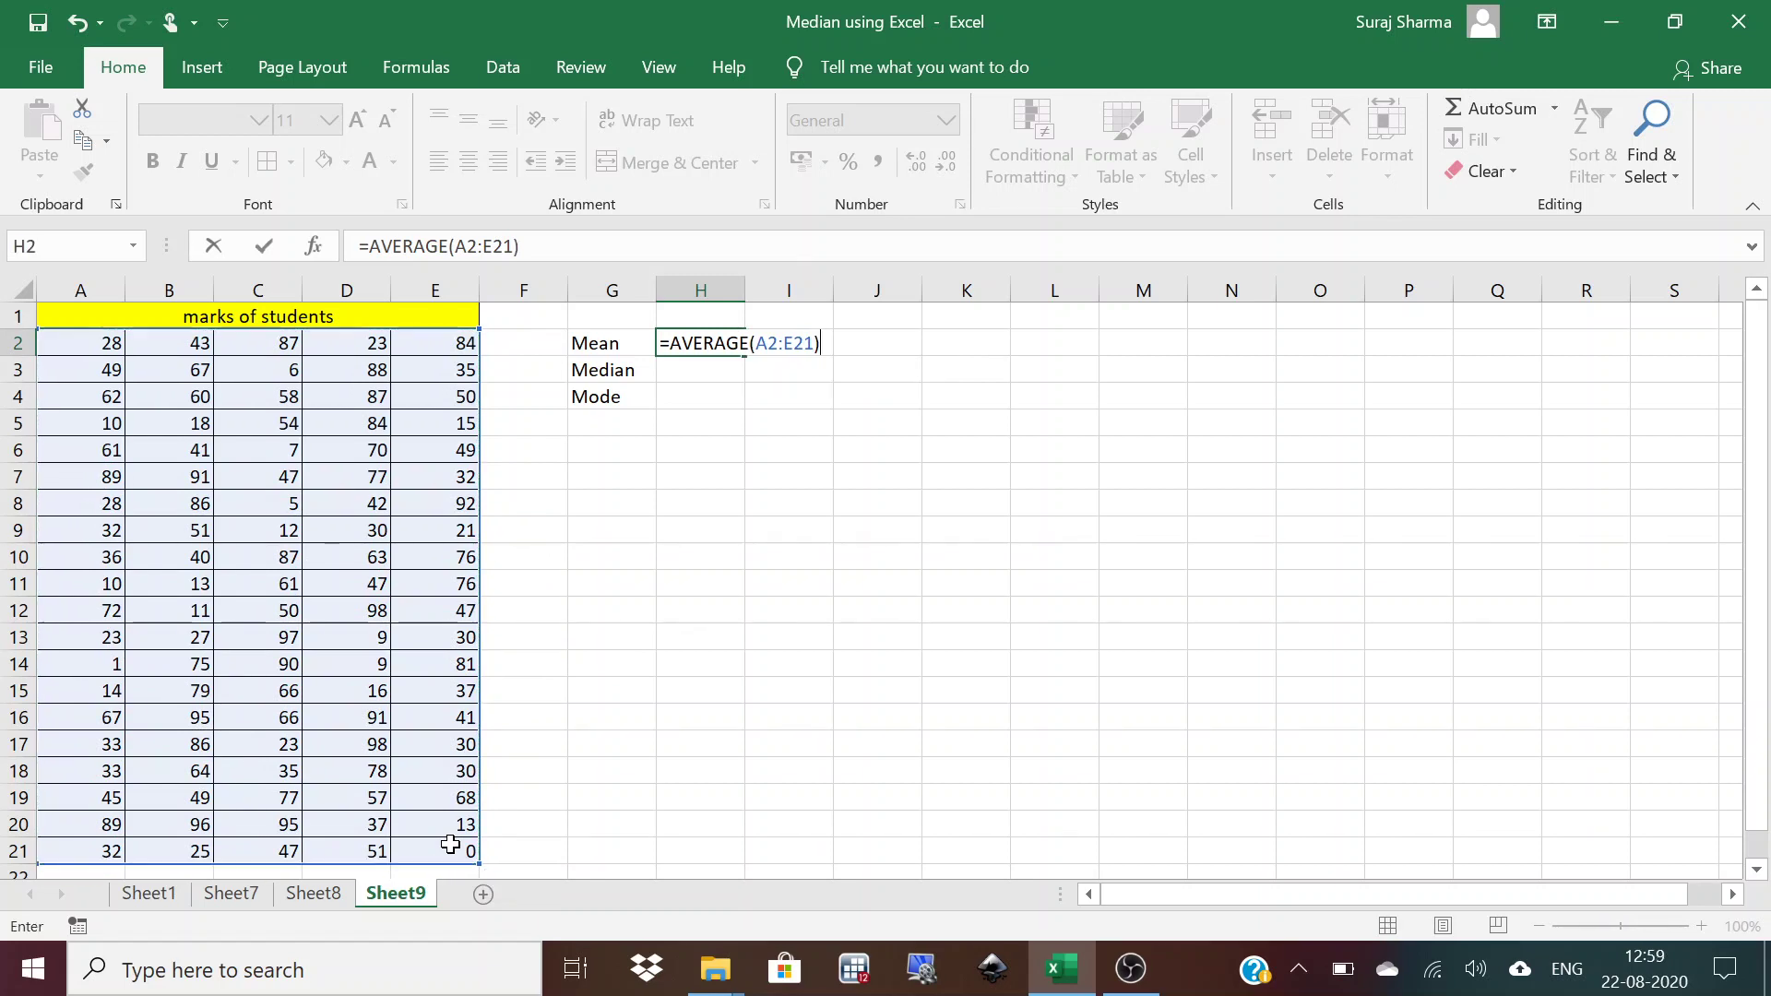
{"action": "key", "text": "Return"}
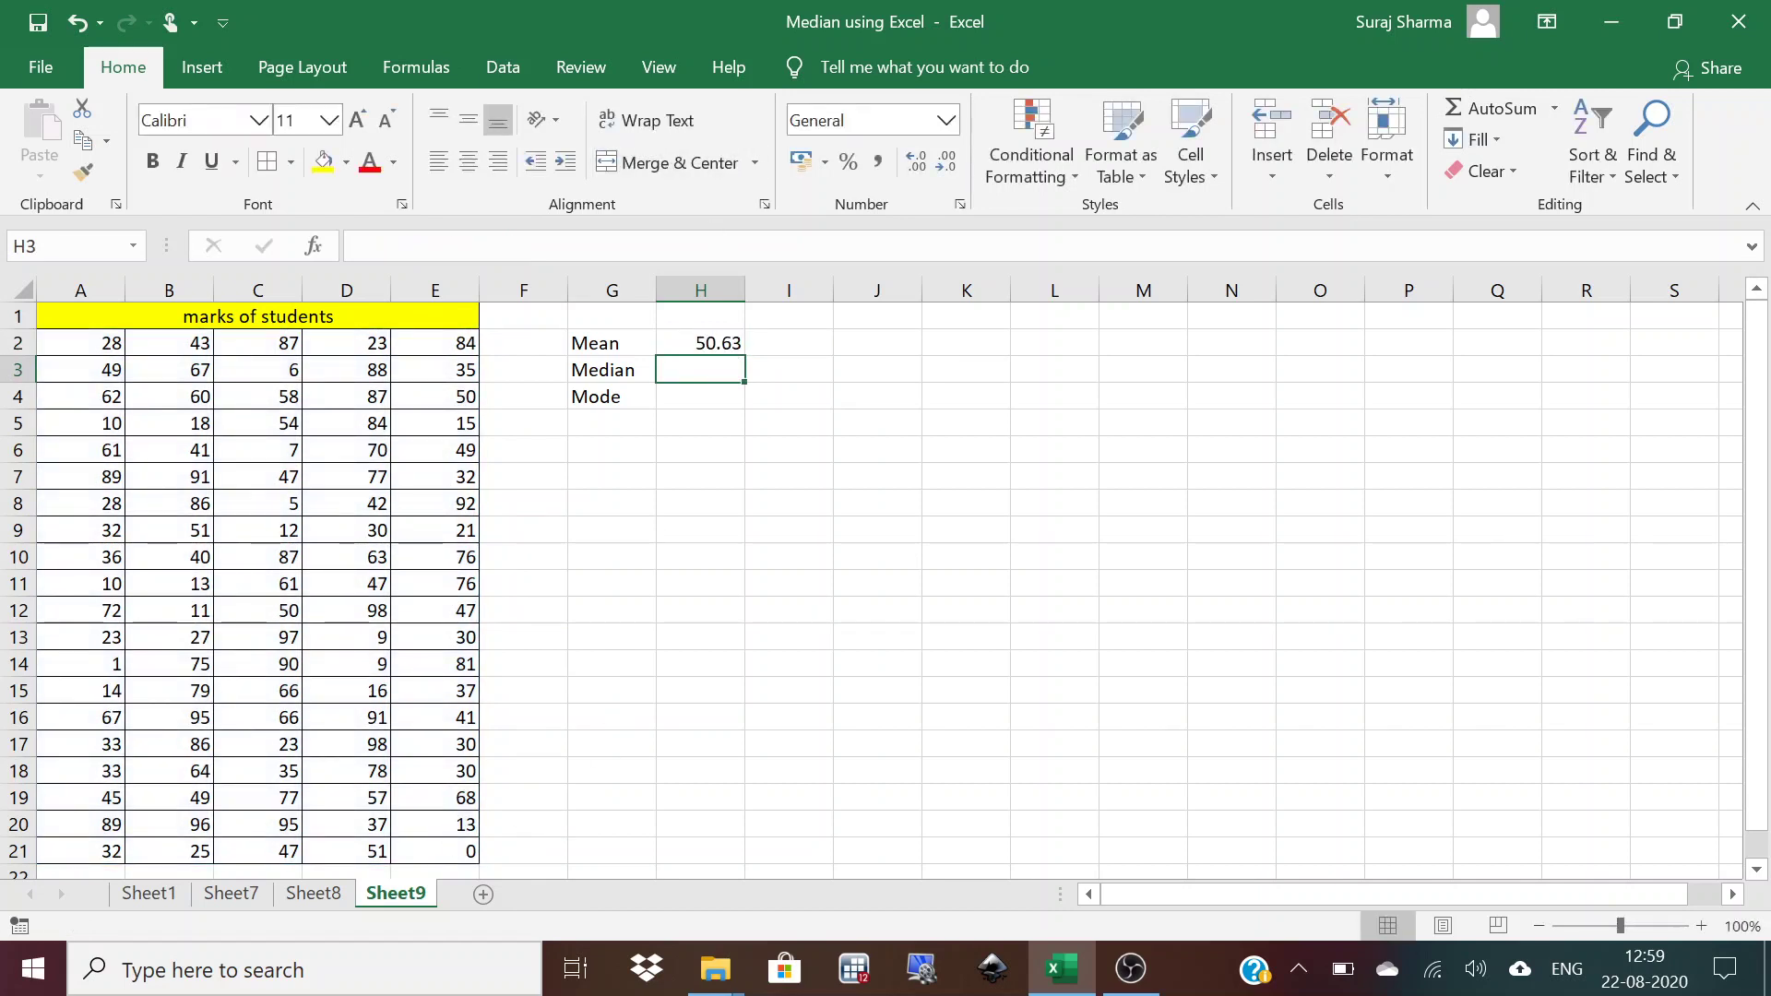
{"action": "left_click", "coordinate": [691, 337]}
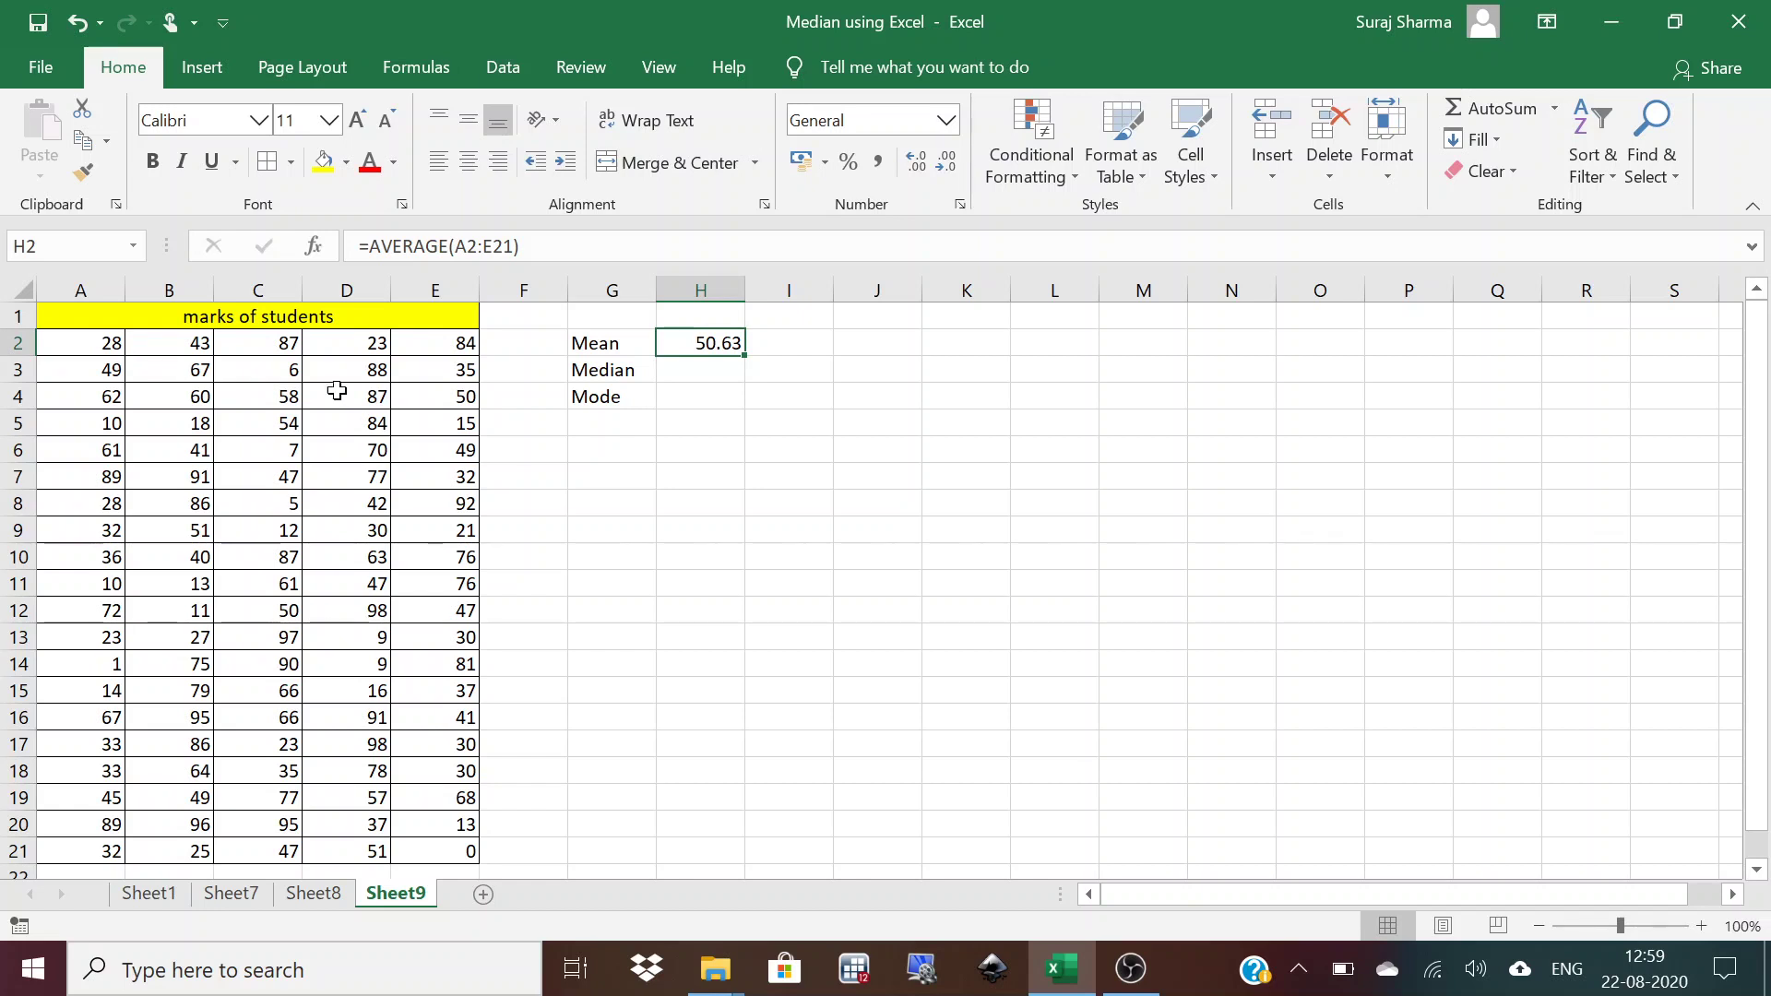
Calculate the median of the marks in H3 with the formula =MEDIAN(A2:E21).
{"action": "left_click", "coordinate": [699, 370]}
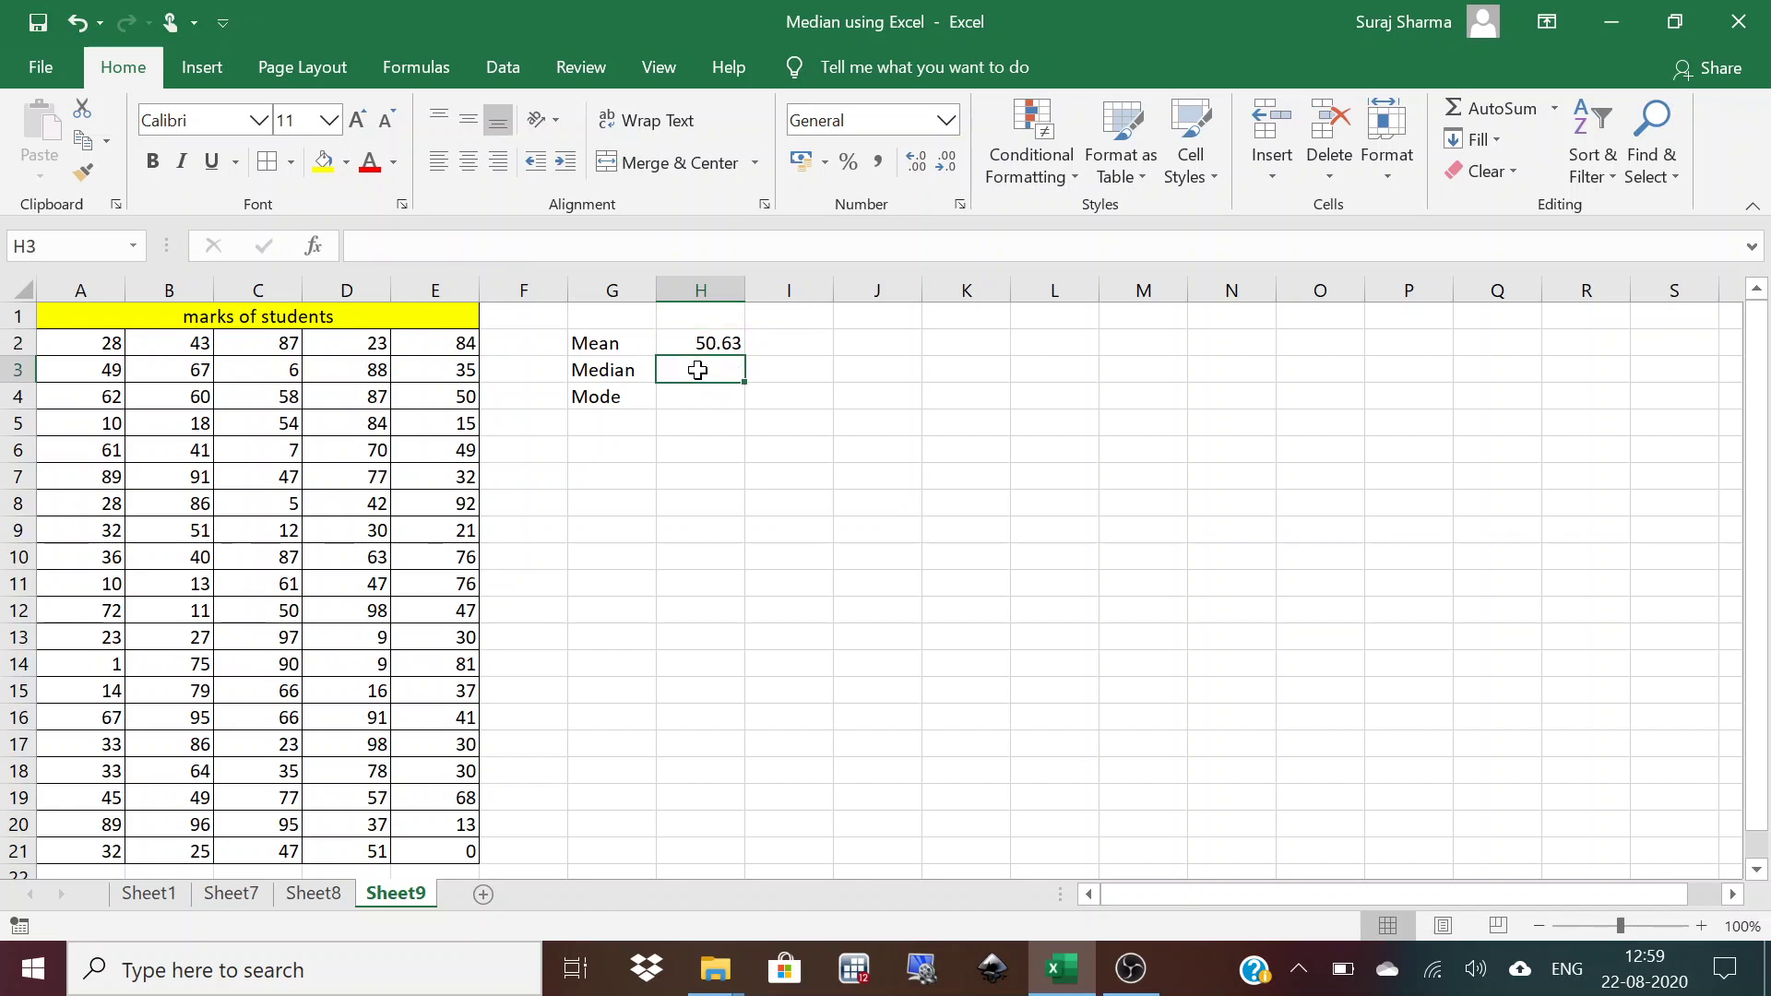
{"action": "type", "text": "=me"}
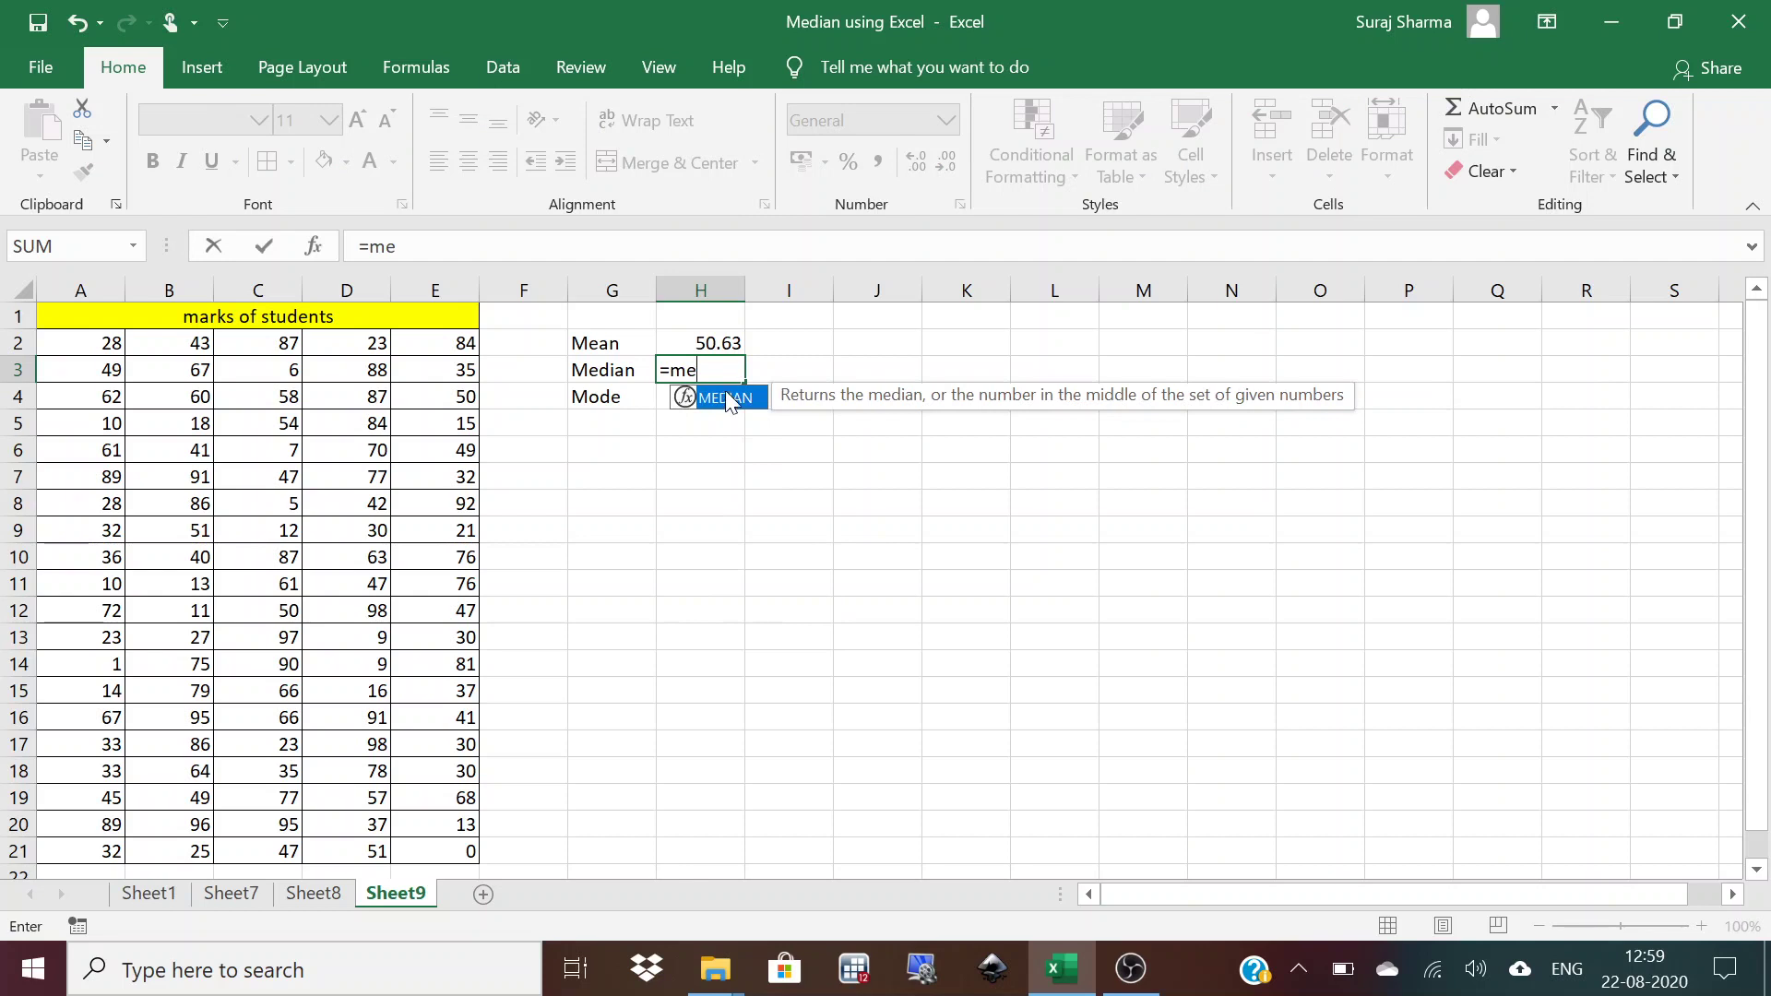
{"action": "double_click", "coordinate": [729, 396]}
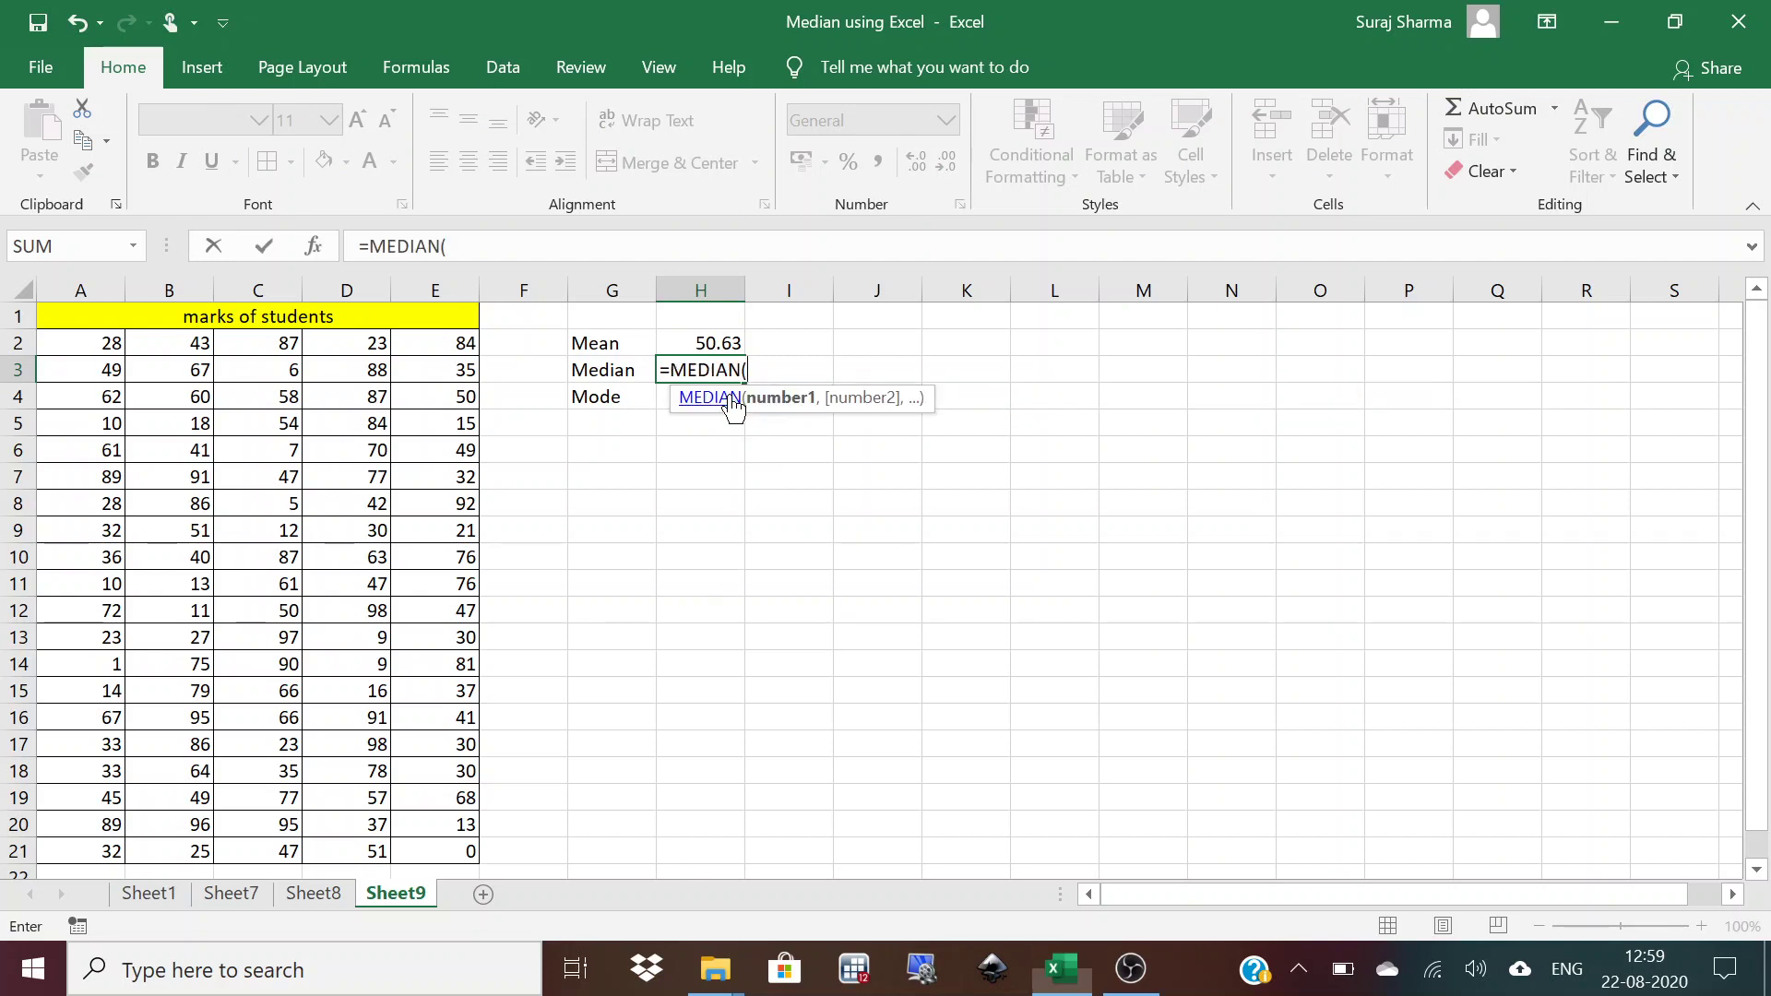
{"action": "left_click_drag", "start_coordinate": [71, 344], "coordinate": [458, 847]}
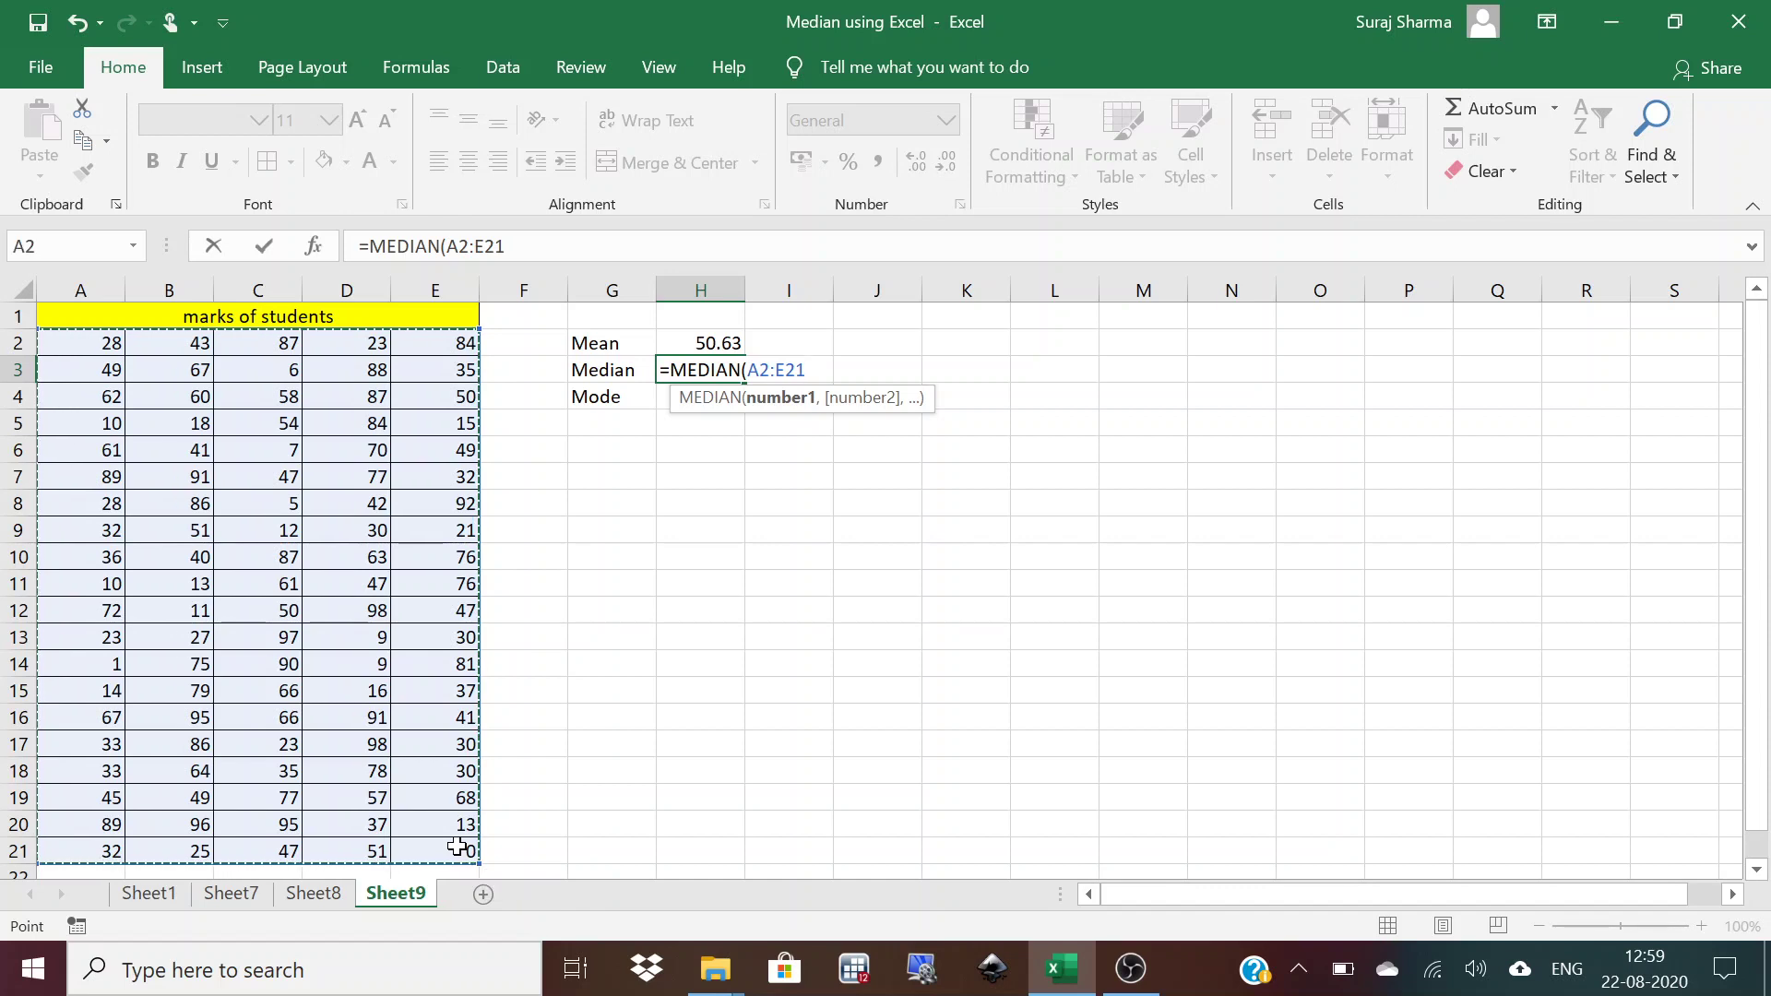
{"action": "type", "text": ")"}
{"action": "key", "text": "Return"}
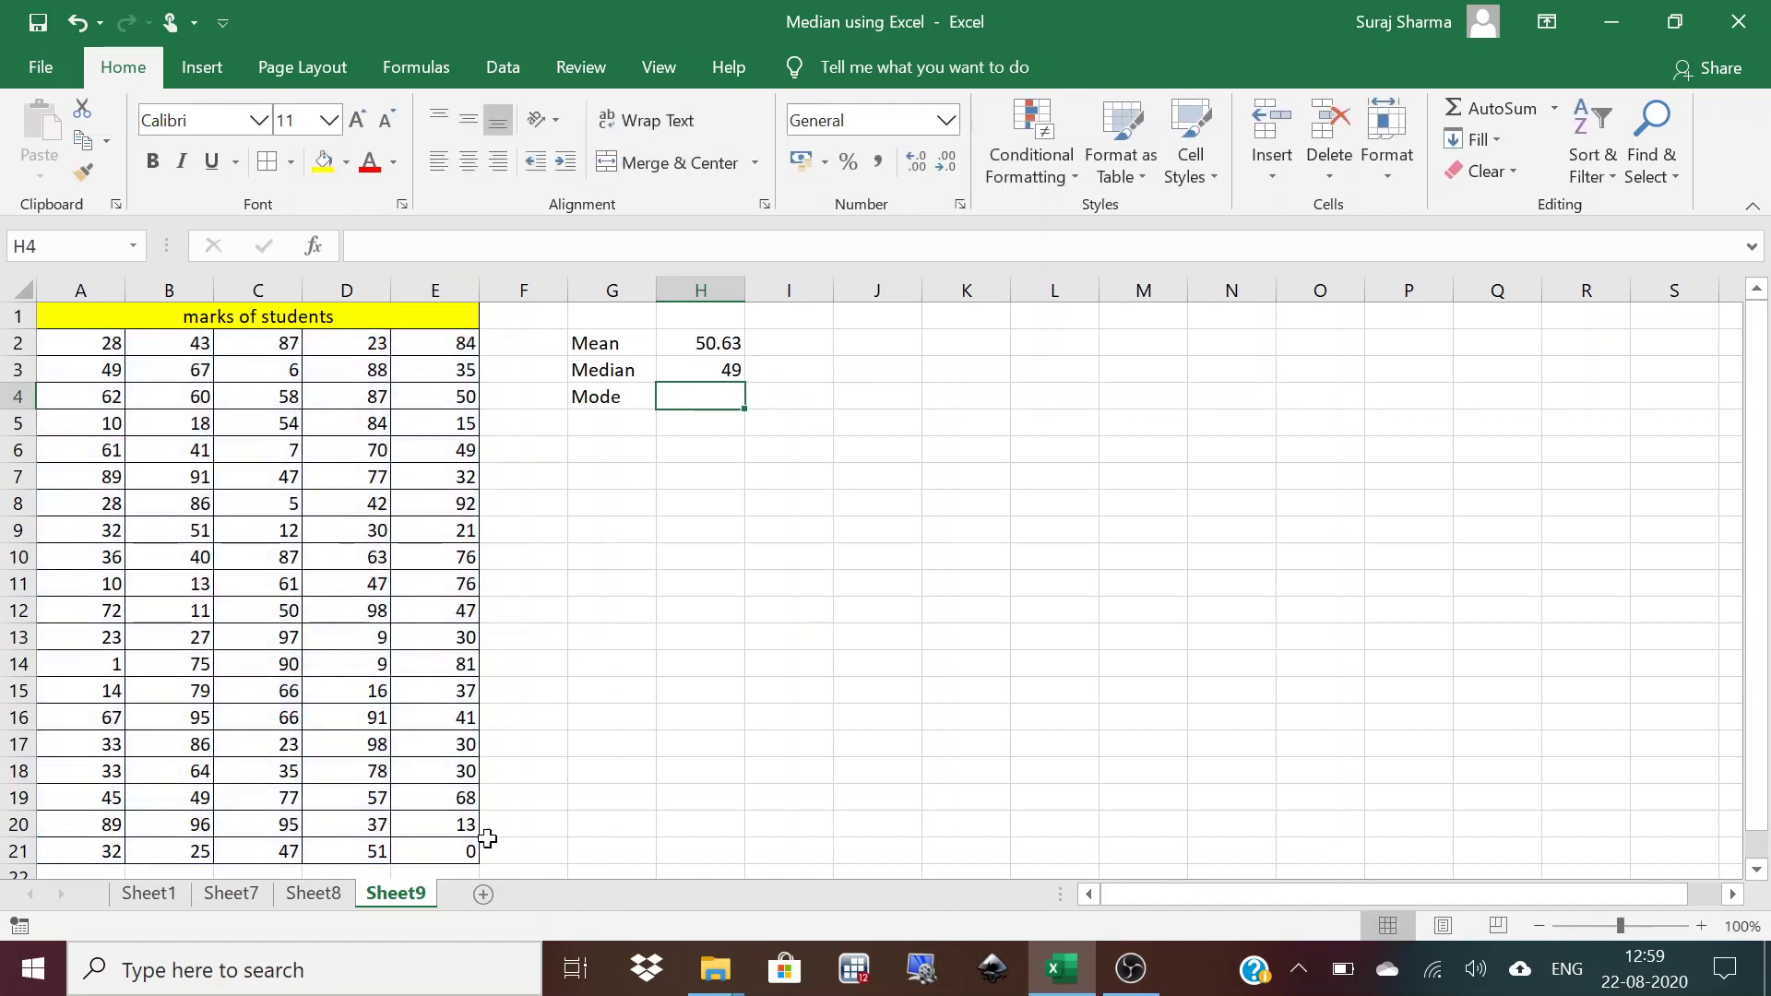
{"action": "left_click", "coordinate": [672, 374]}
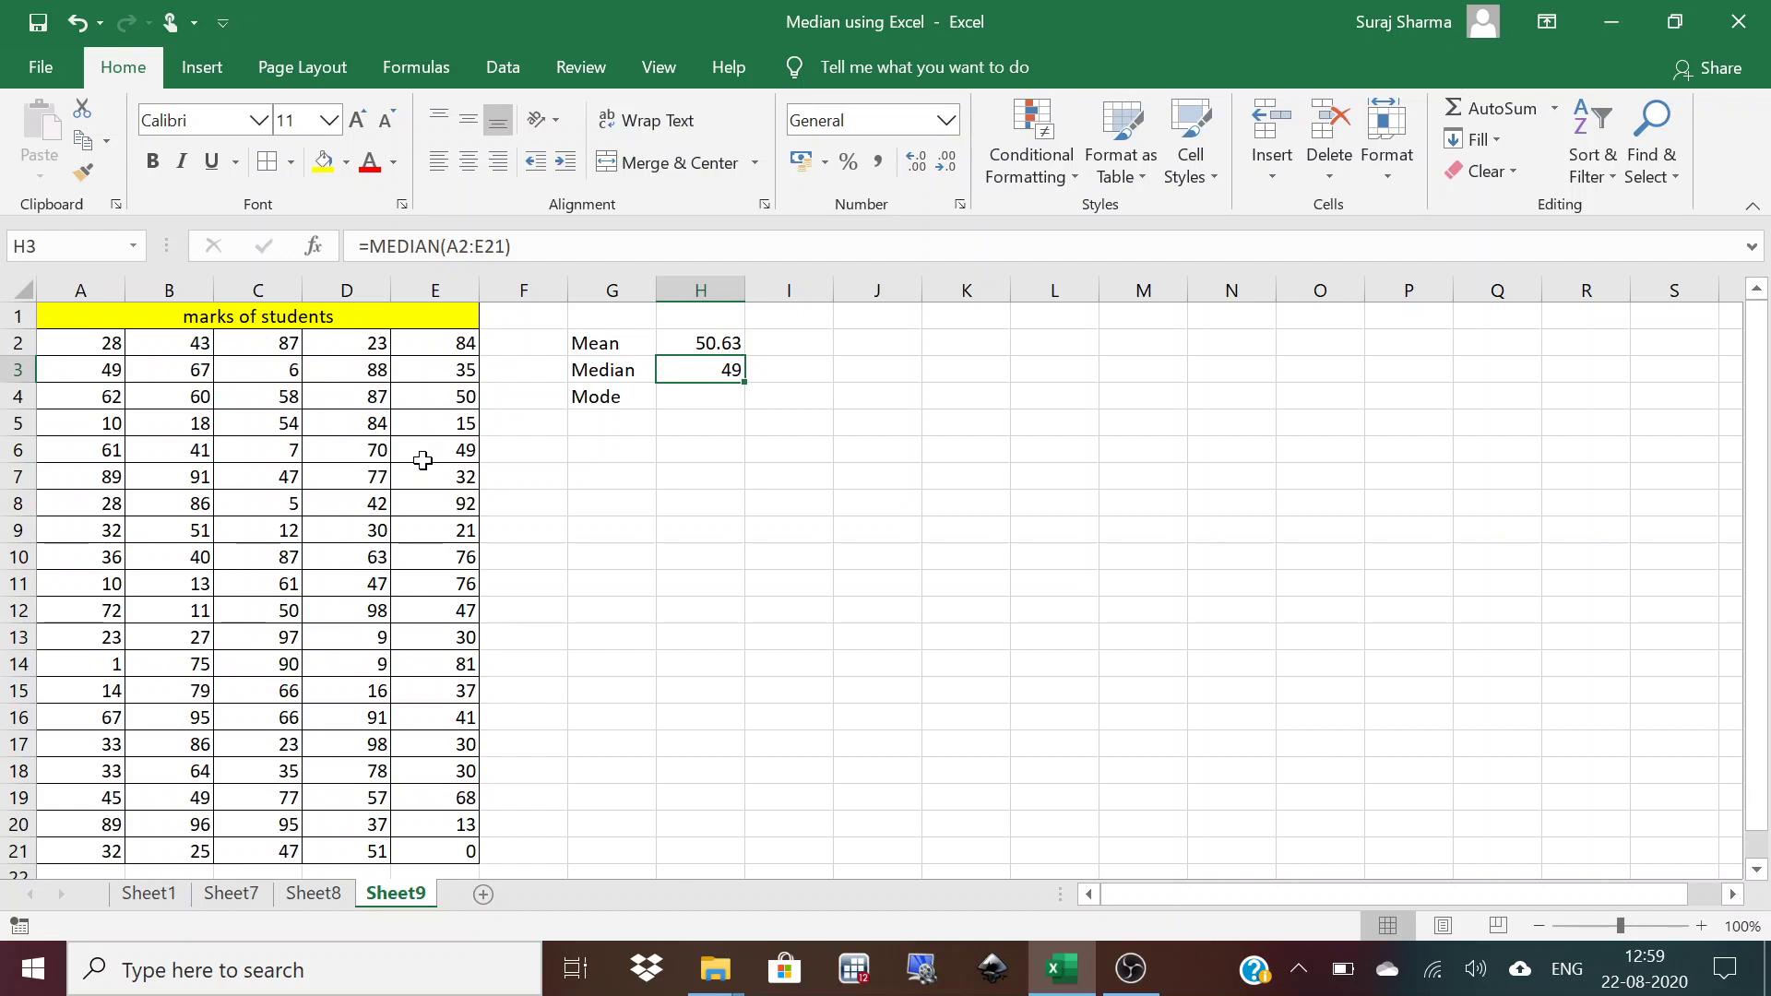
Calculate the mode of the marks in H4 with the formula =MODE.MULT(A2:E21).
{"action": "left_click", "coordinate": [704, 394]}
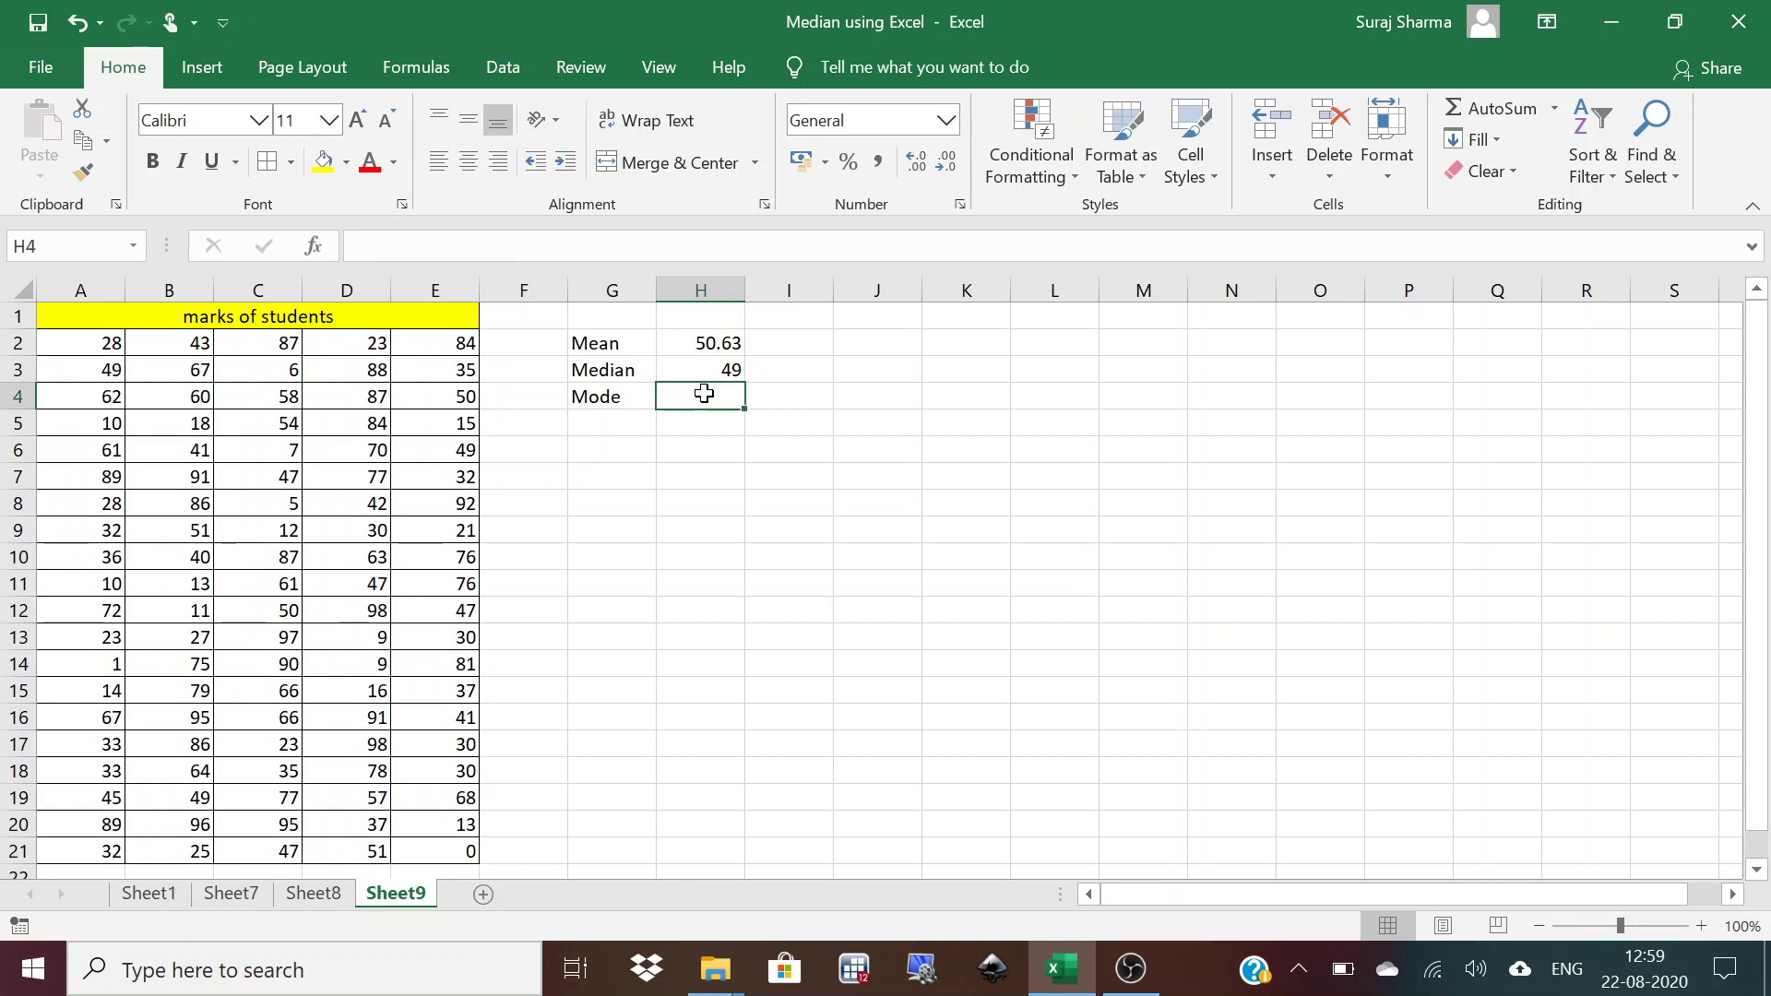
{"action": "type", "text": "="}
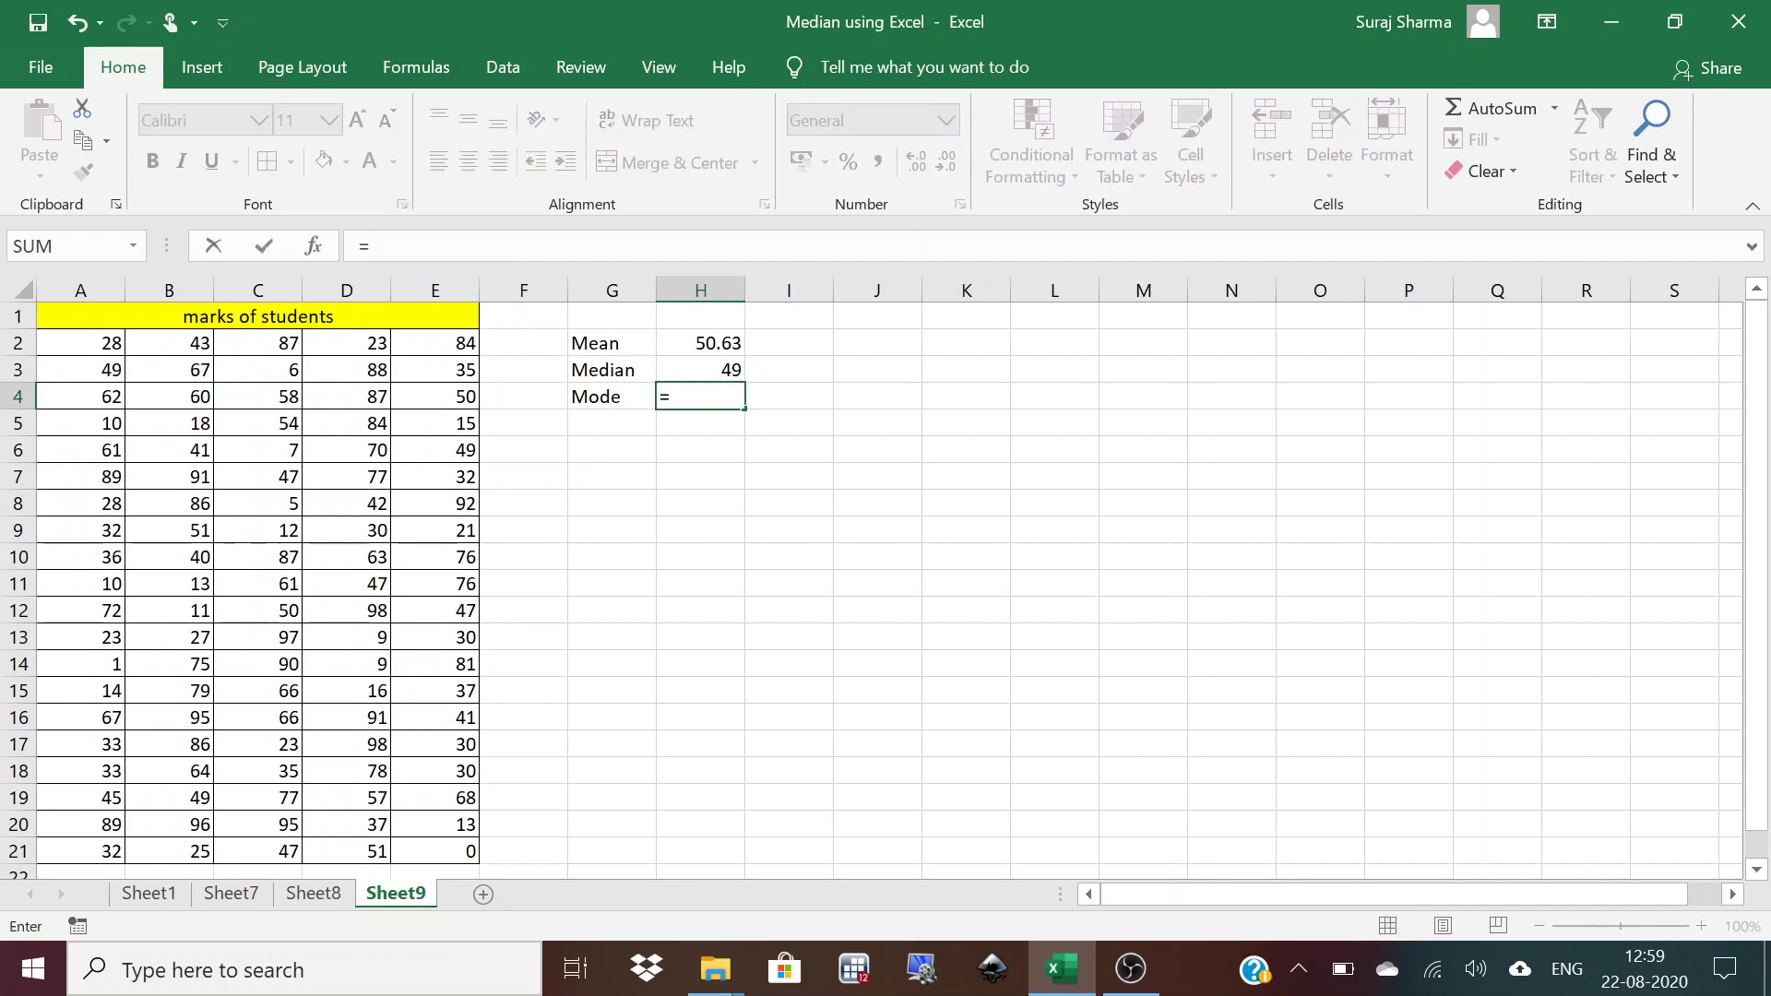
{"action": "type", "text": "mode"}
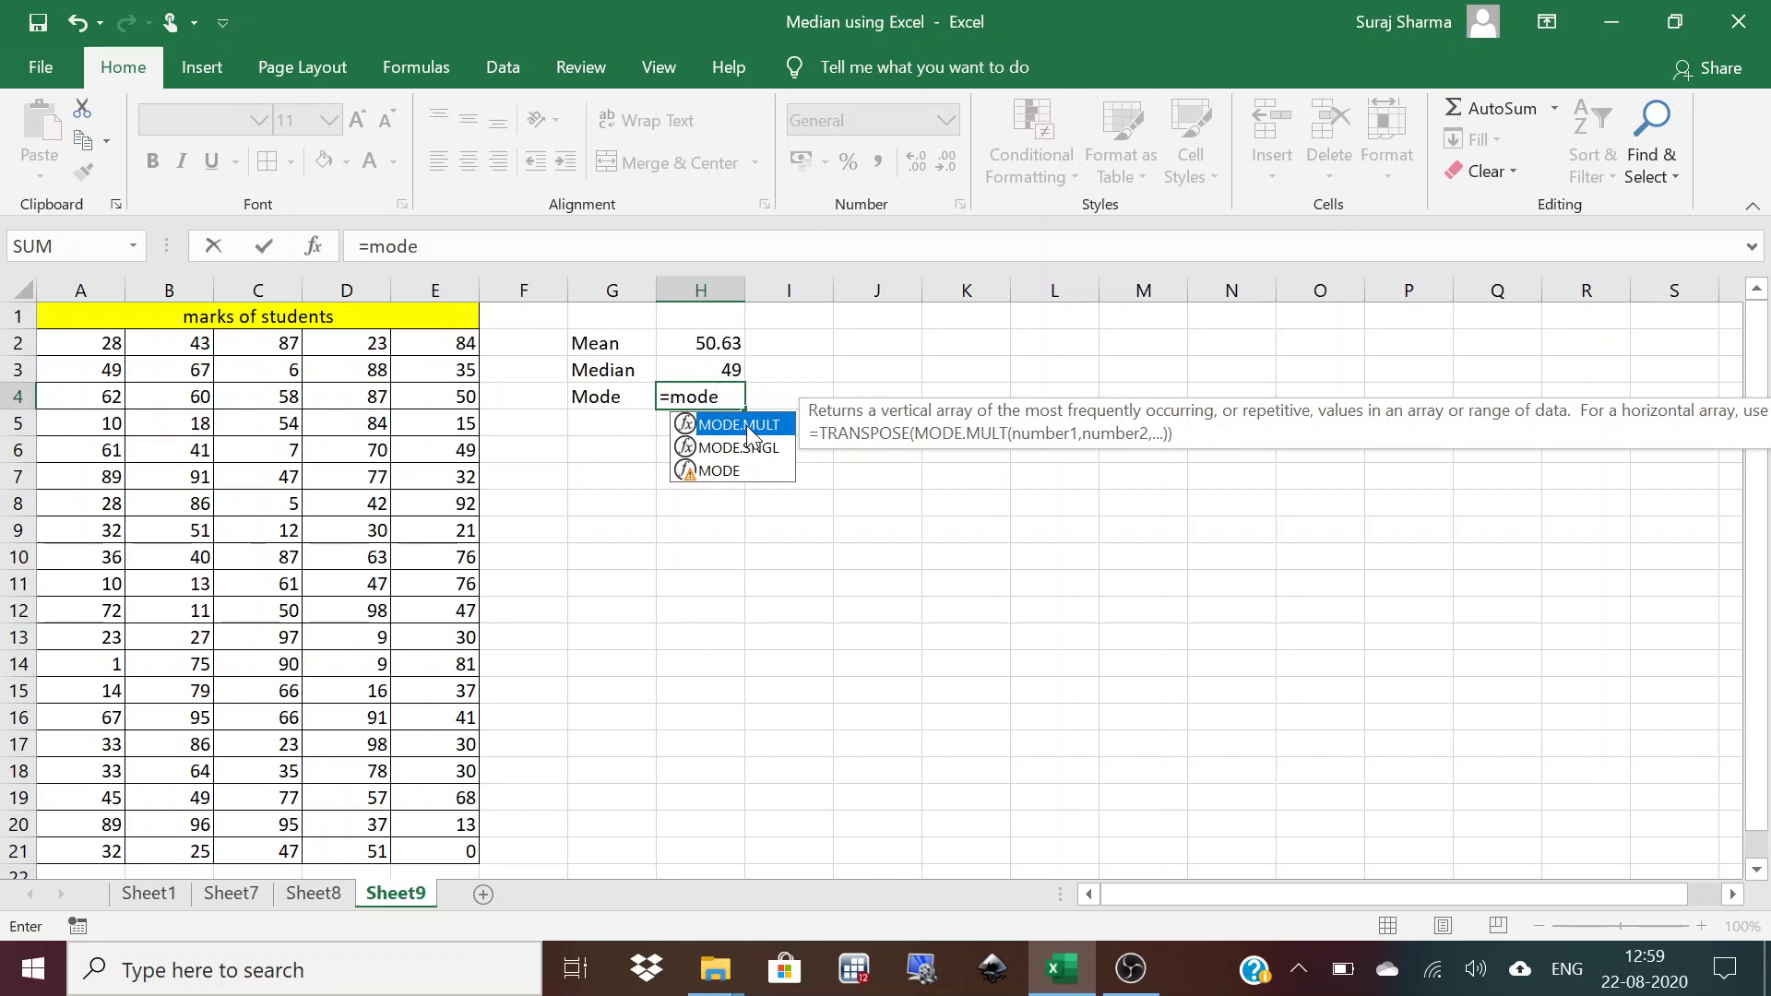
{"action": "double_click", "coordinate": [745, 424]}
{"action": "left_click_drag", "start_coordinate": [86, 339], "coordinate": [462, 845]}
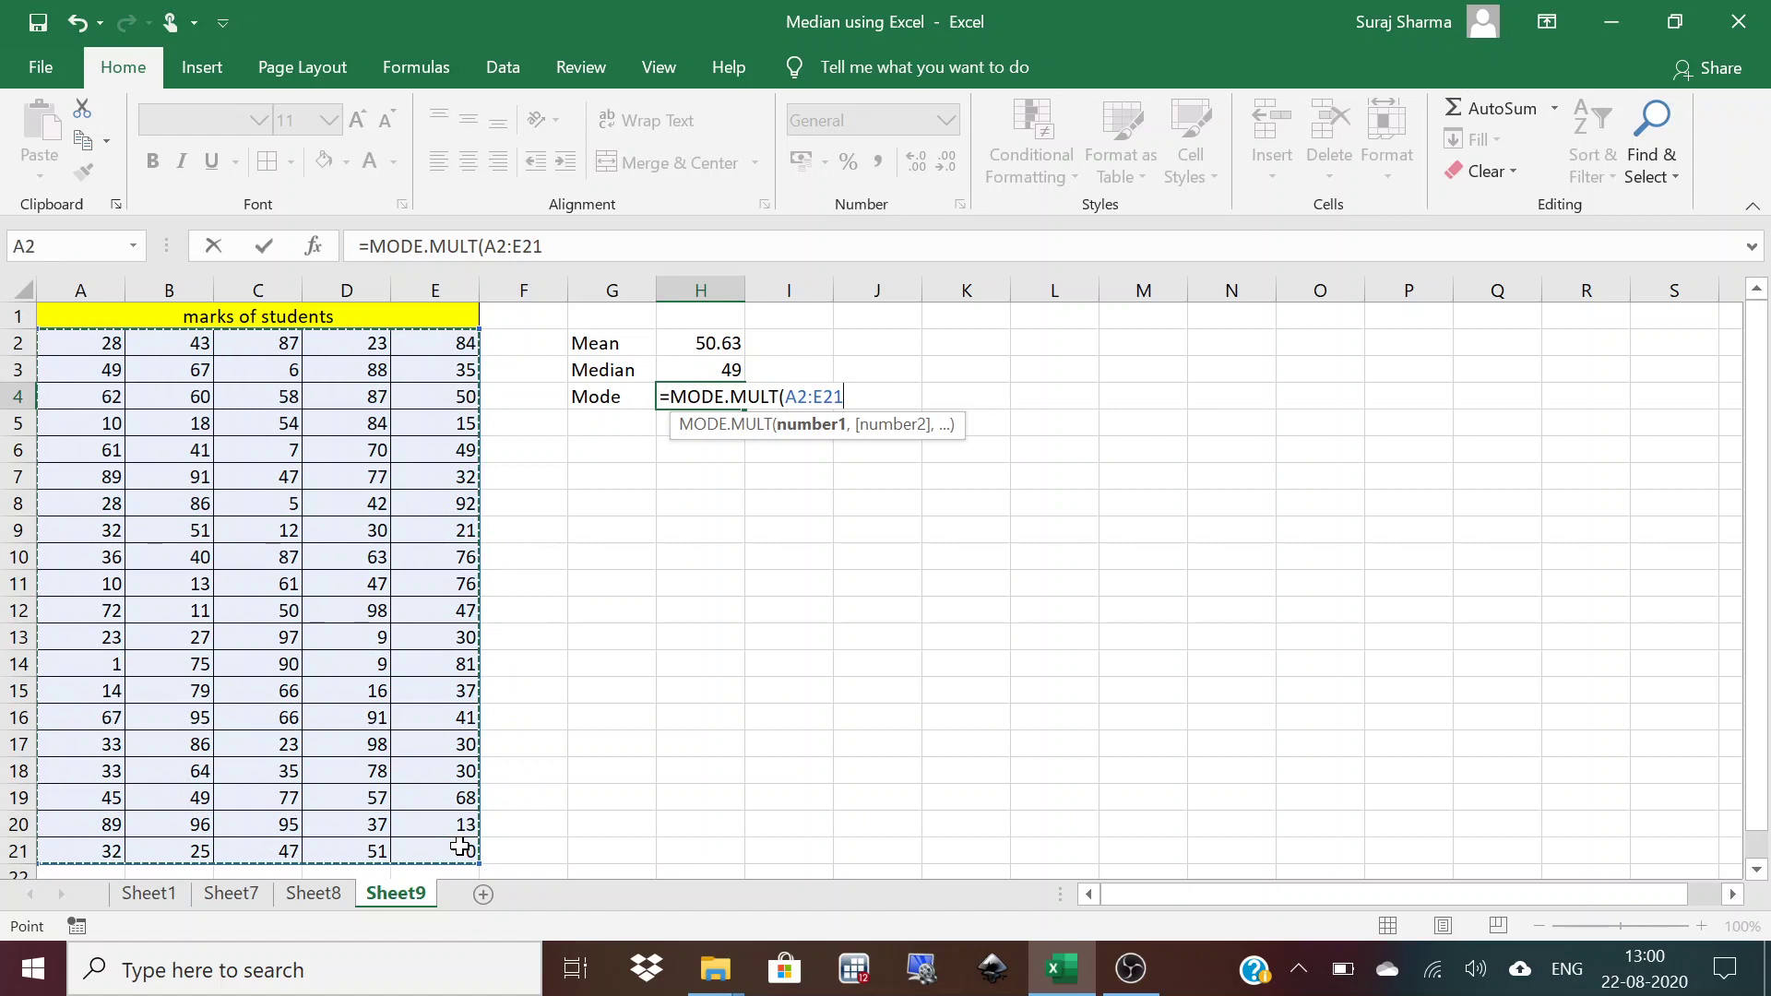
{"action": "type", "text": ")"}
{"action": "key", "text": "Return"}
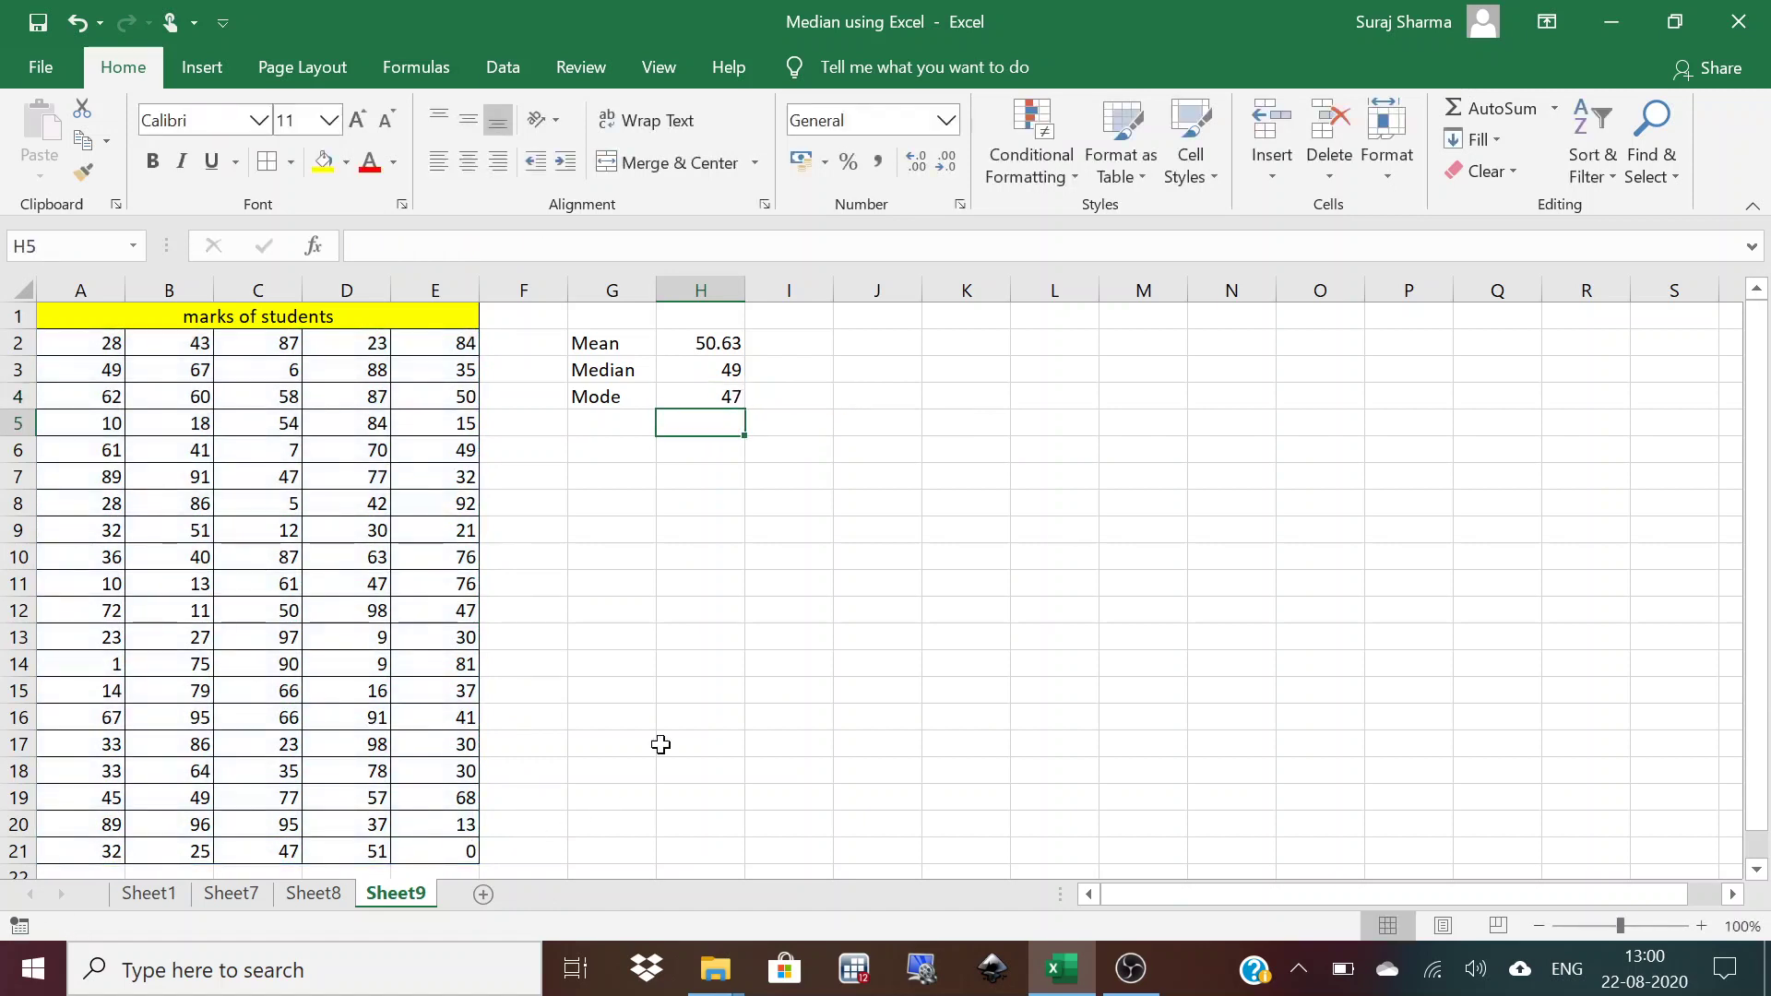
Review the mean, median and mode formulas in cells H2 to H4.
{"action": "left_click", "coordinate": [722, 403]}
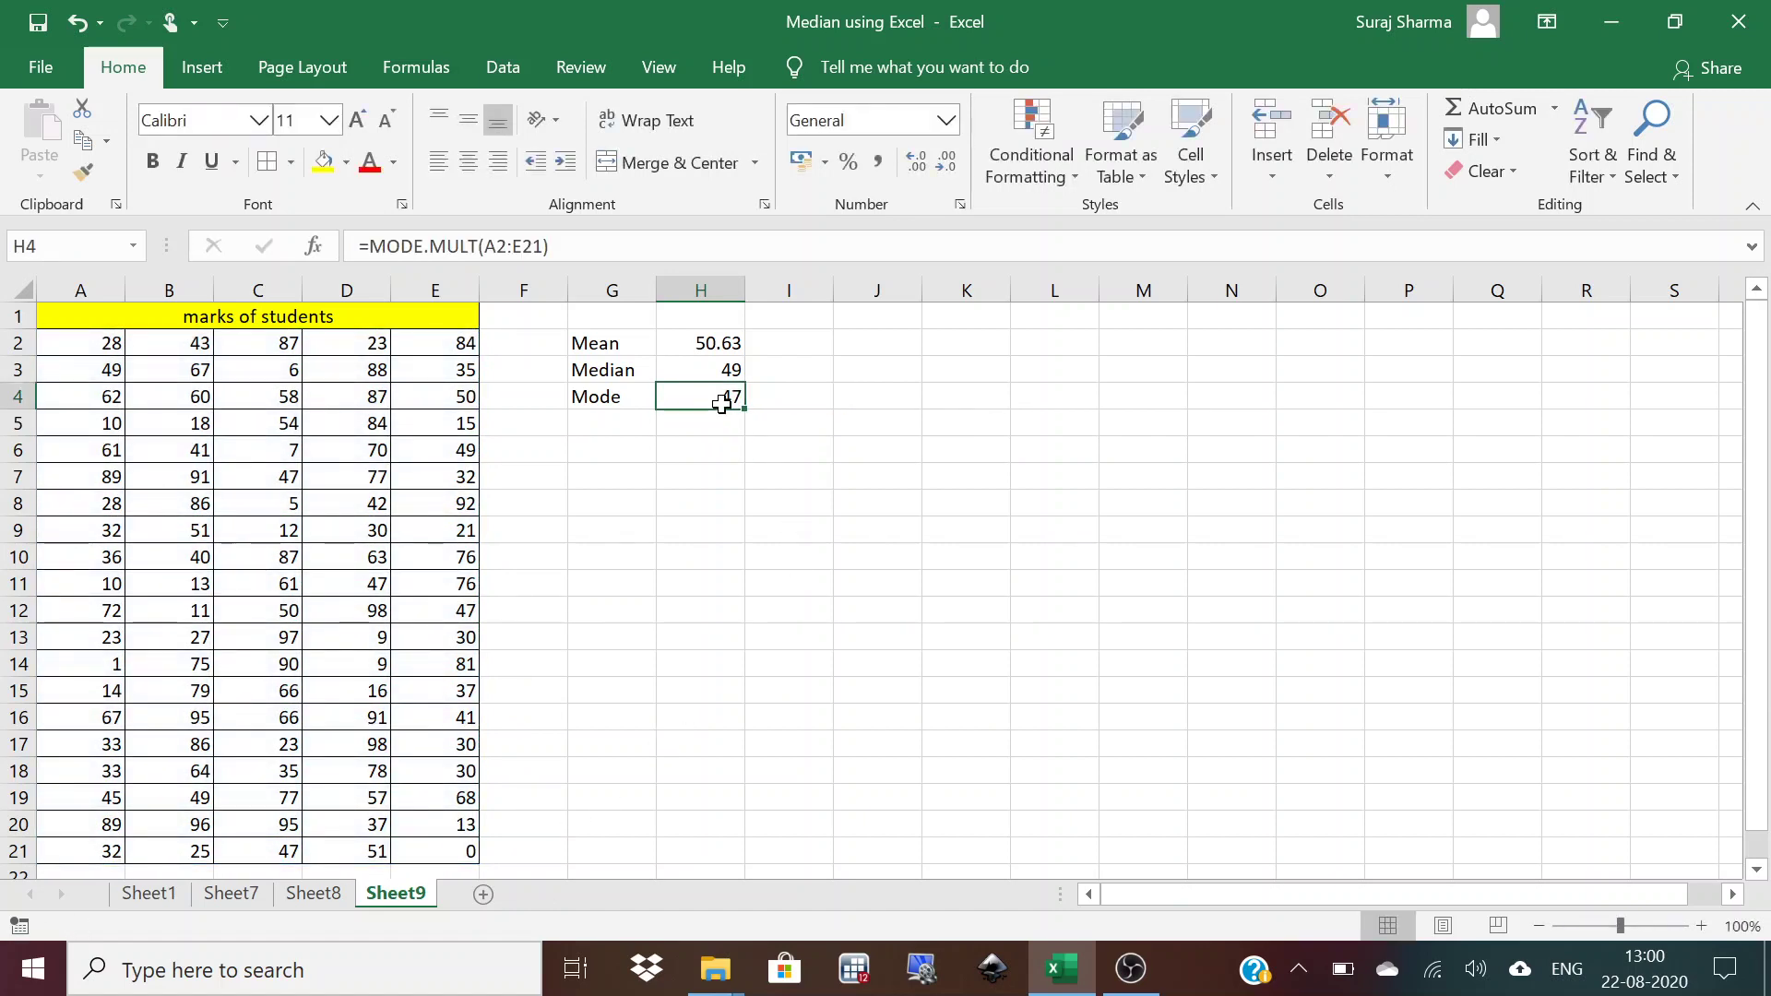
{"action": "key", "text": "Up"}
{"action": "key", "text": "Down"}
{"action": "key", "text": "Up"}
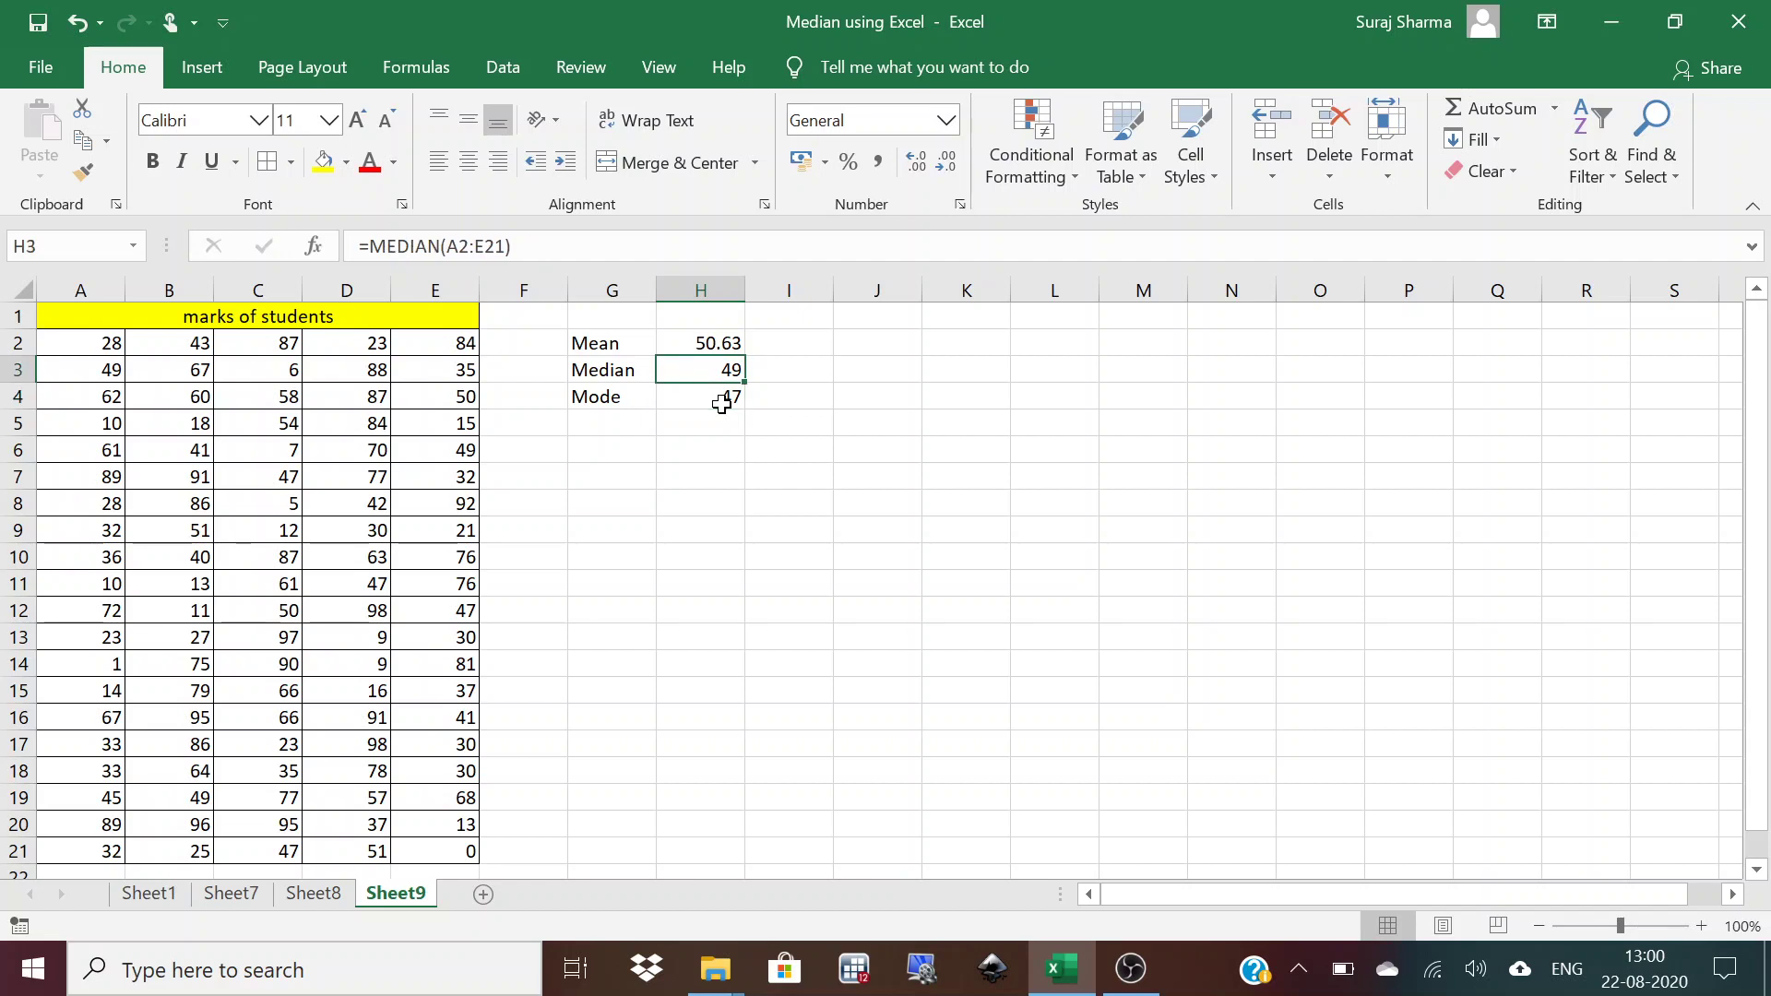
{"action": "key", "text": "Up"}
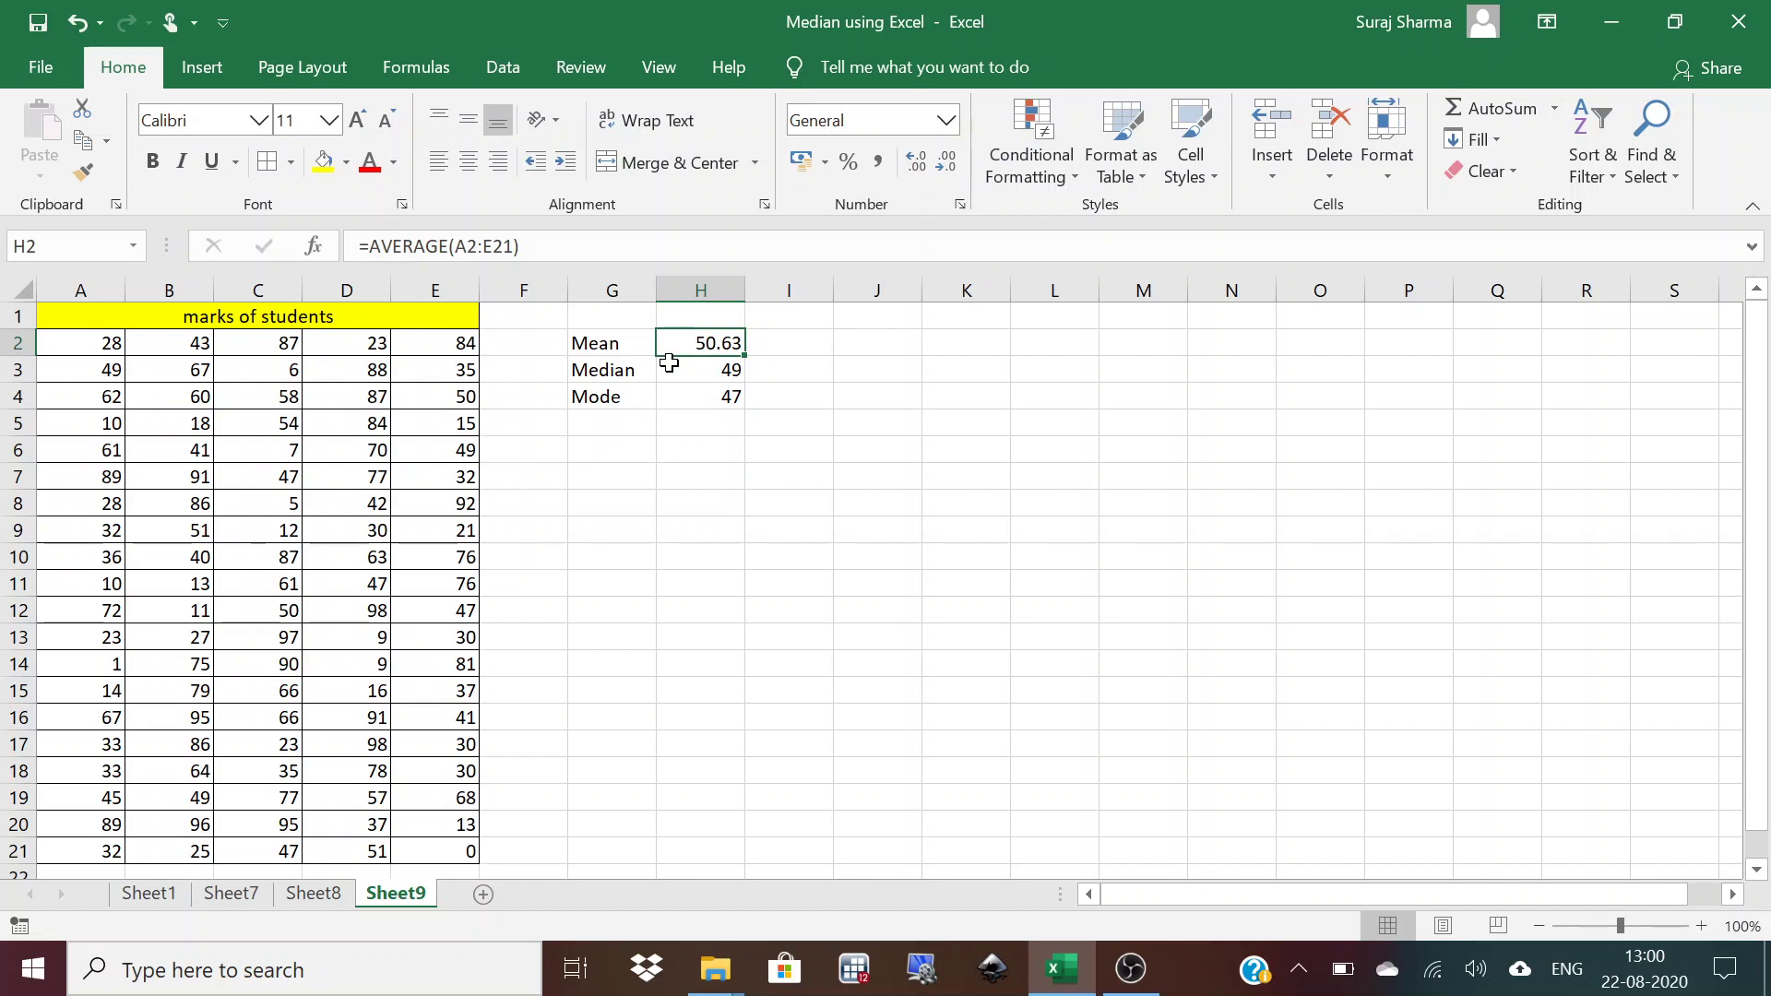
{"action": "left_click", "coordinate": [641, 374]}
{"action": "left_click", "coordinate": [684, 373]}
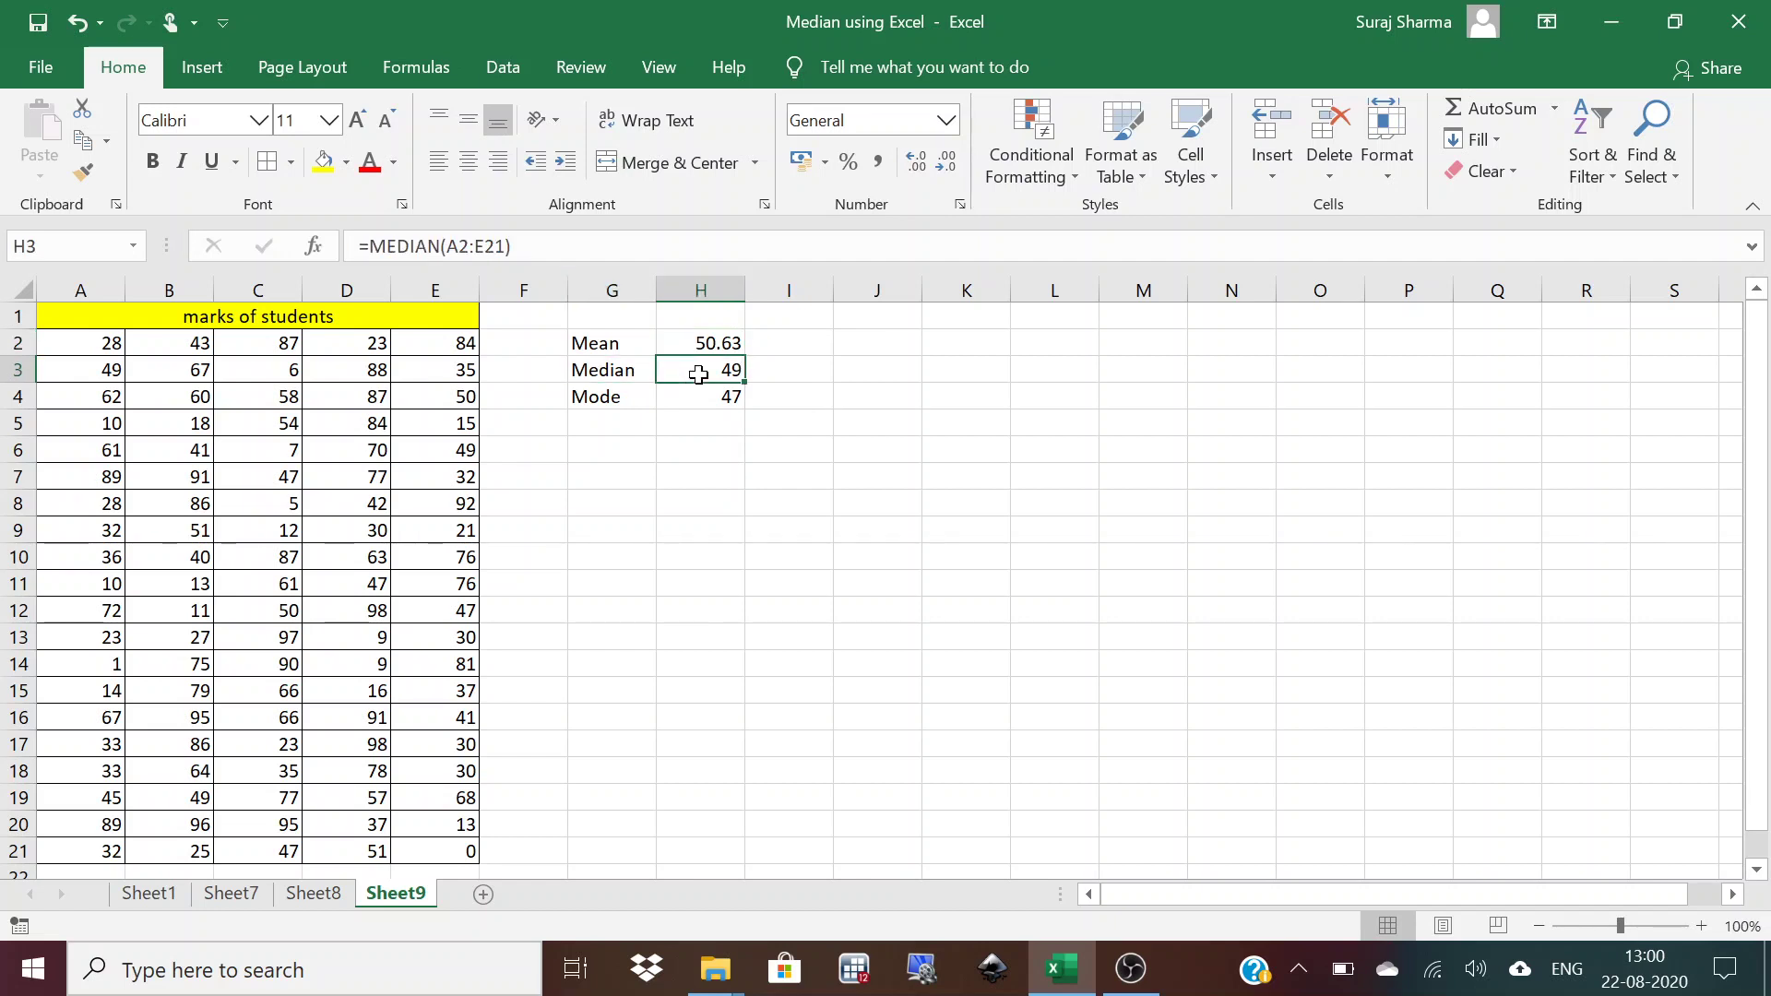
Enter the heading Bins in J1 and list the upper limits 20, 40, 60 and 80 in J2 to J5.
{"action": "left_click", "coordinate": [893, 314]}
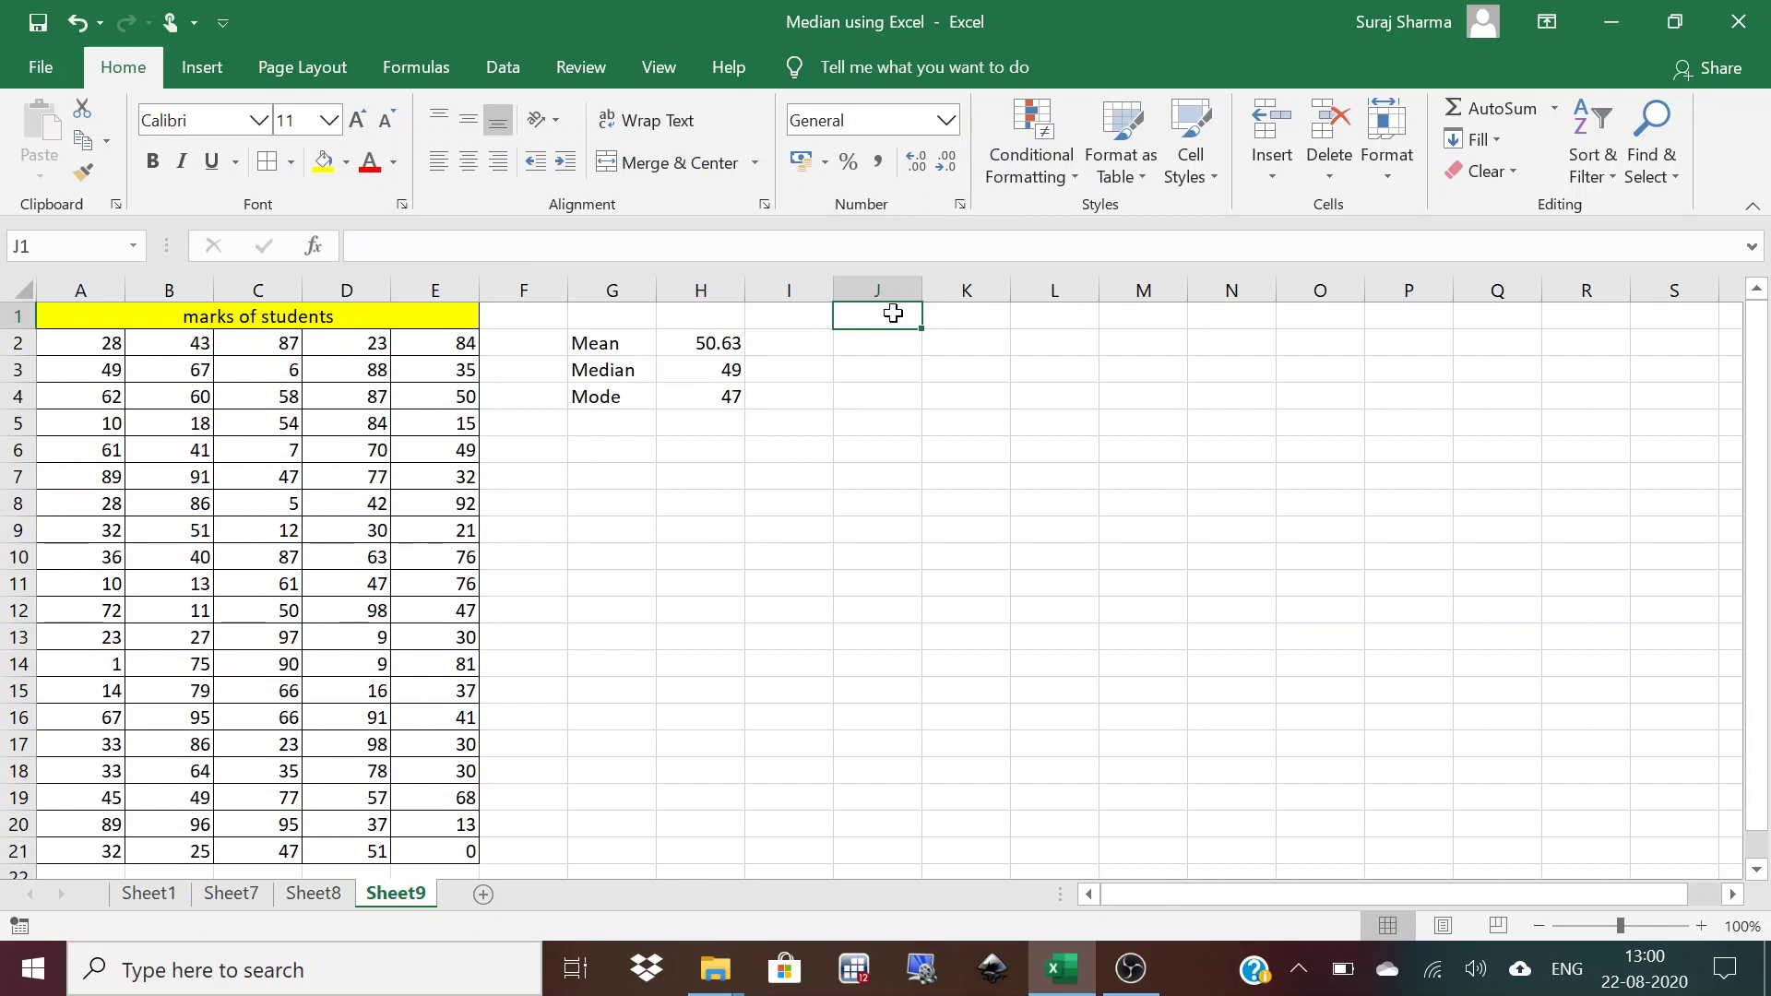
{"action": "type", "text": "Bins"}
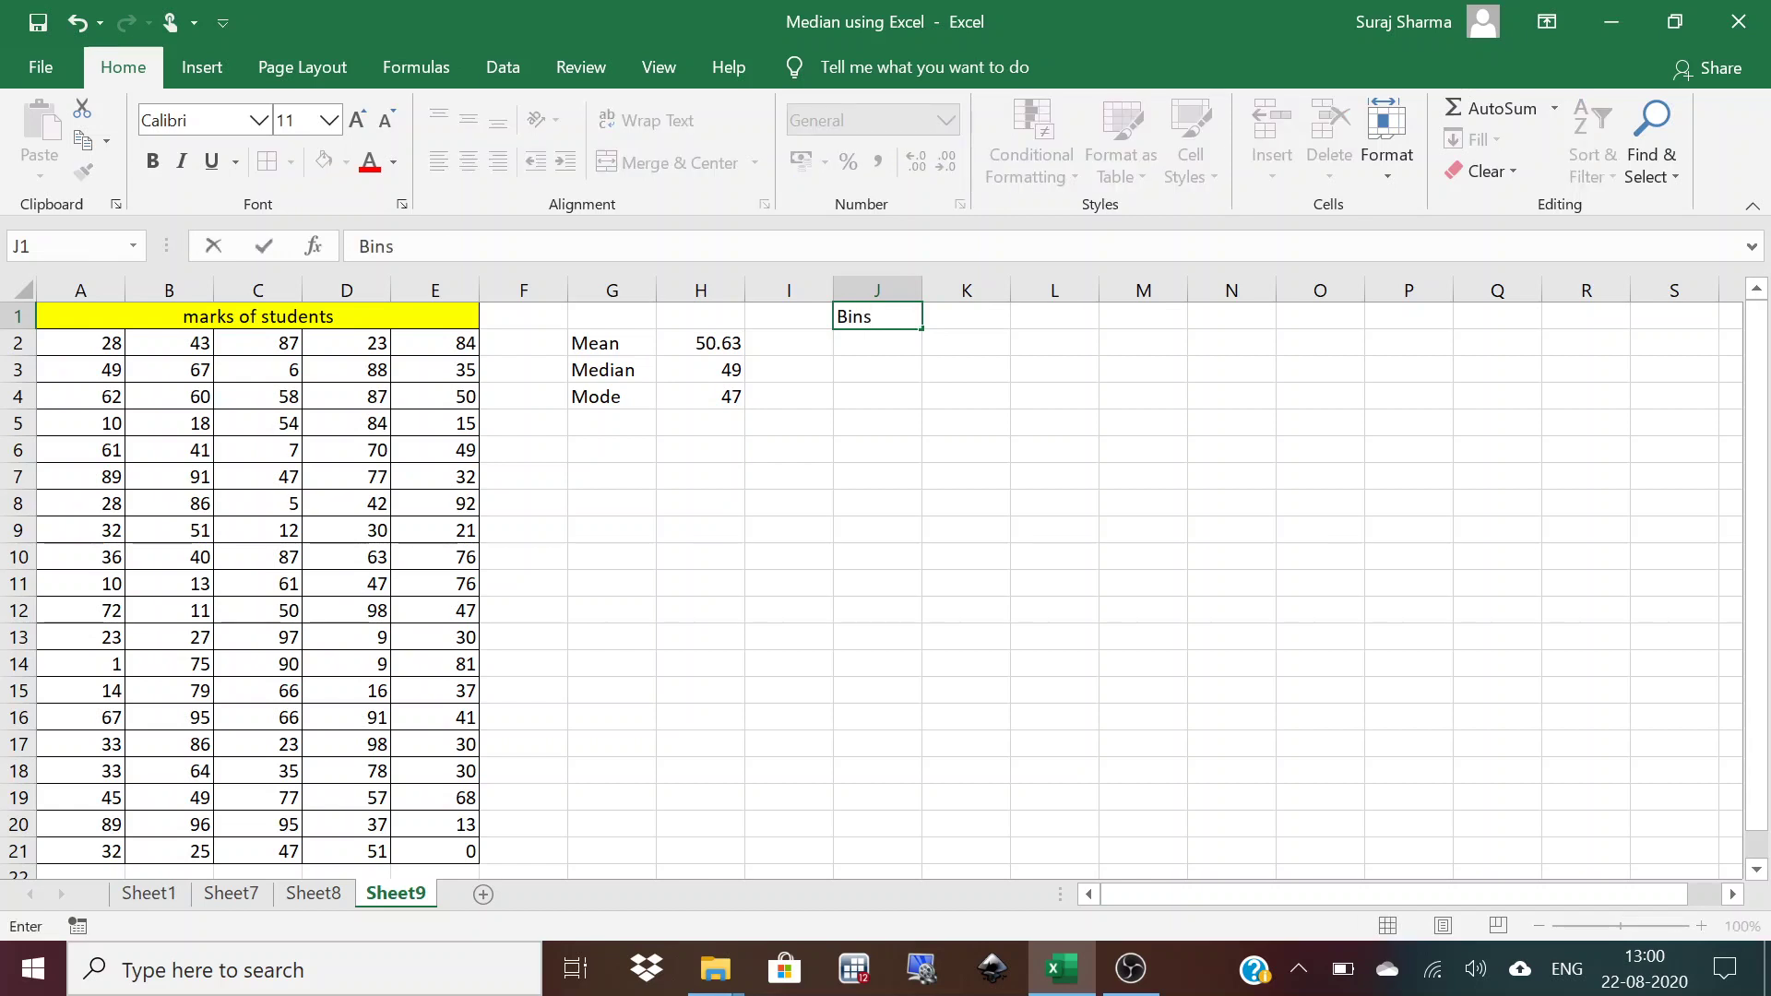
{"action": "key", "text": "Return"}
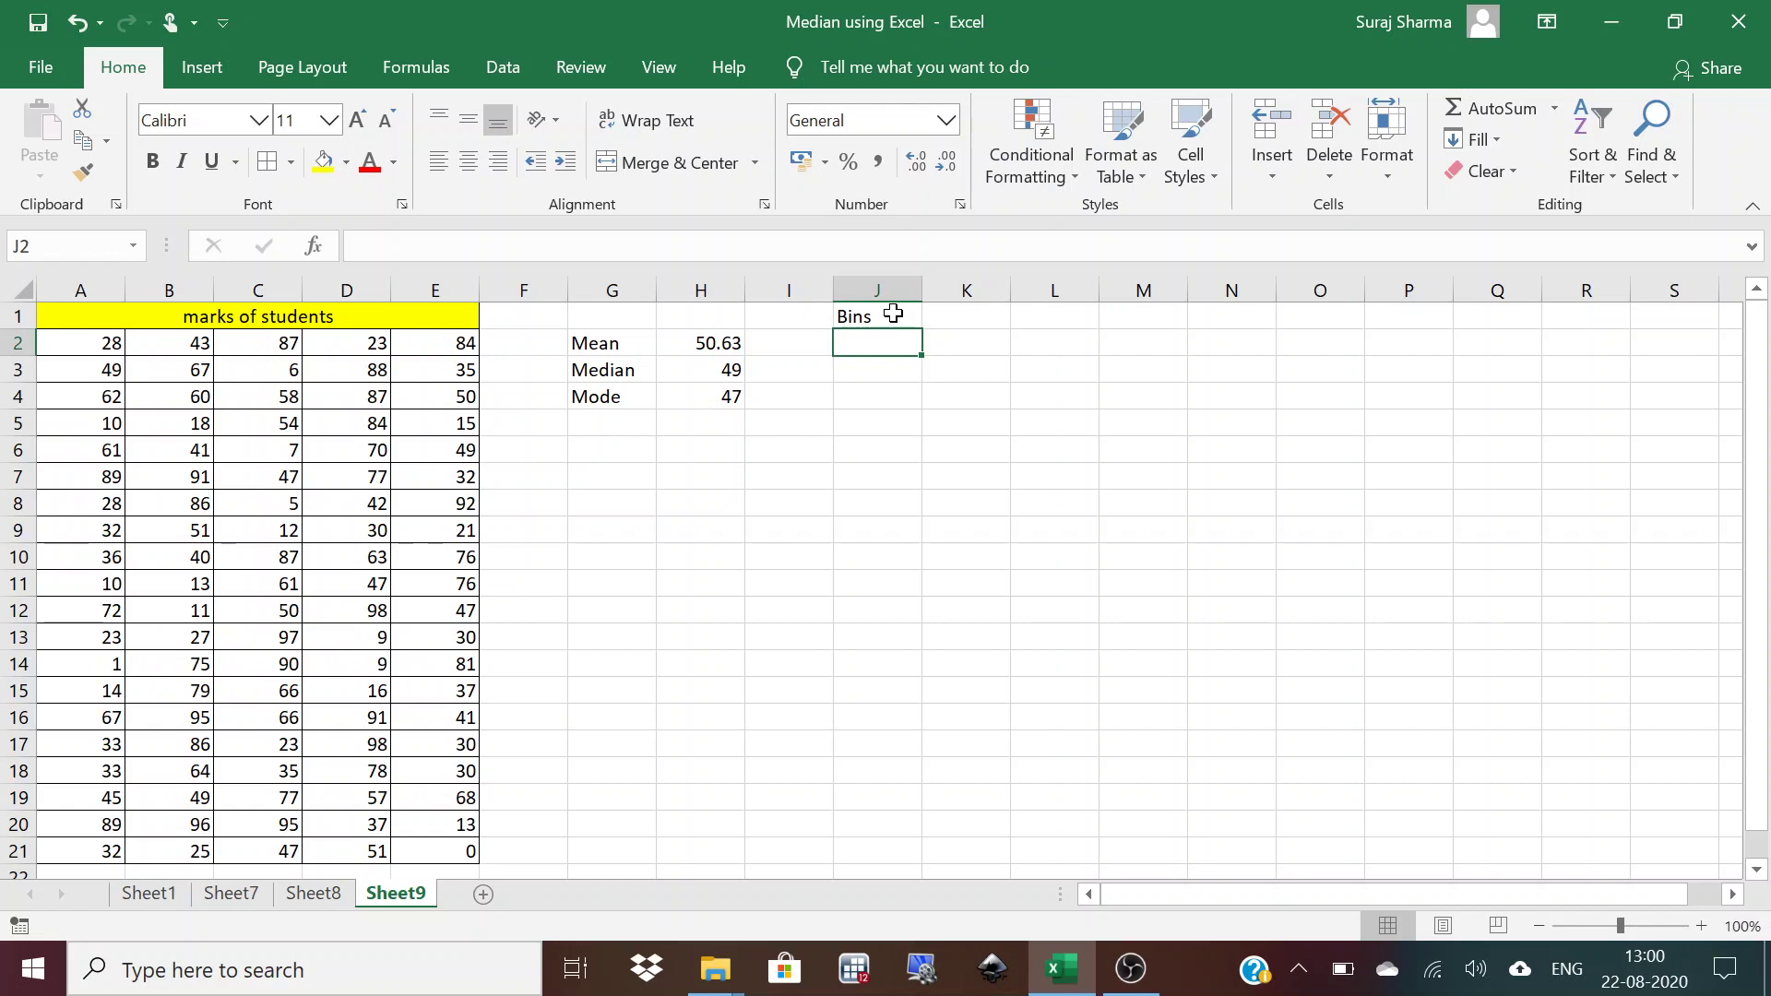
{"action": "type", "text": "20"}
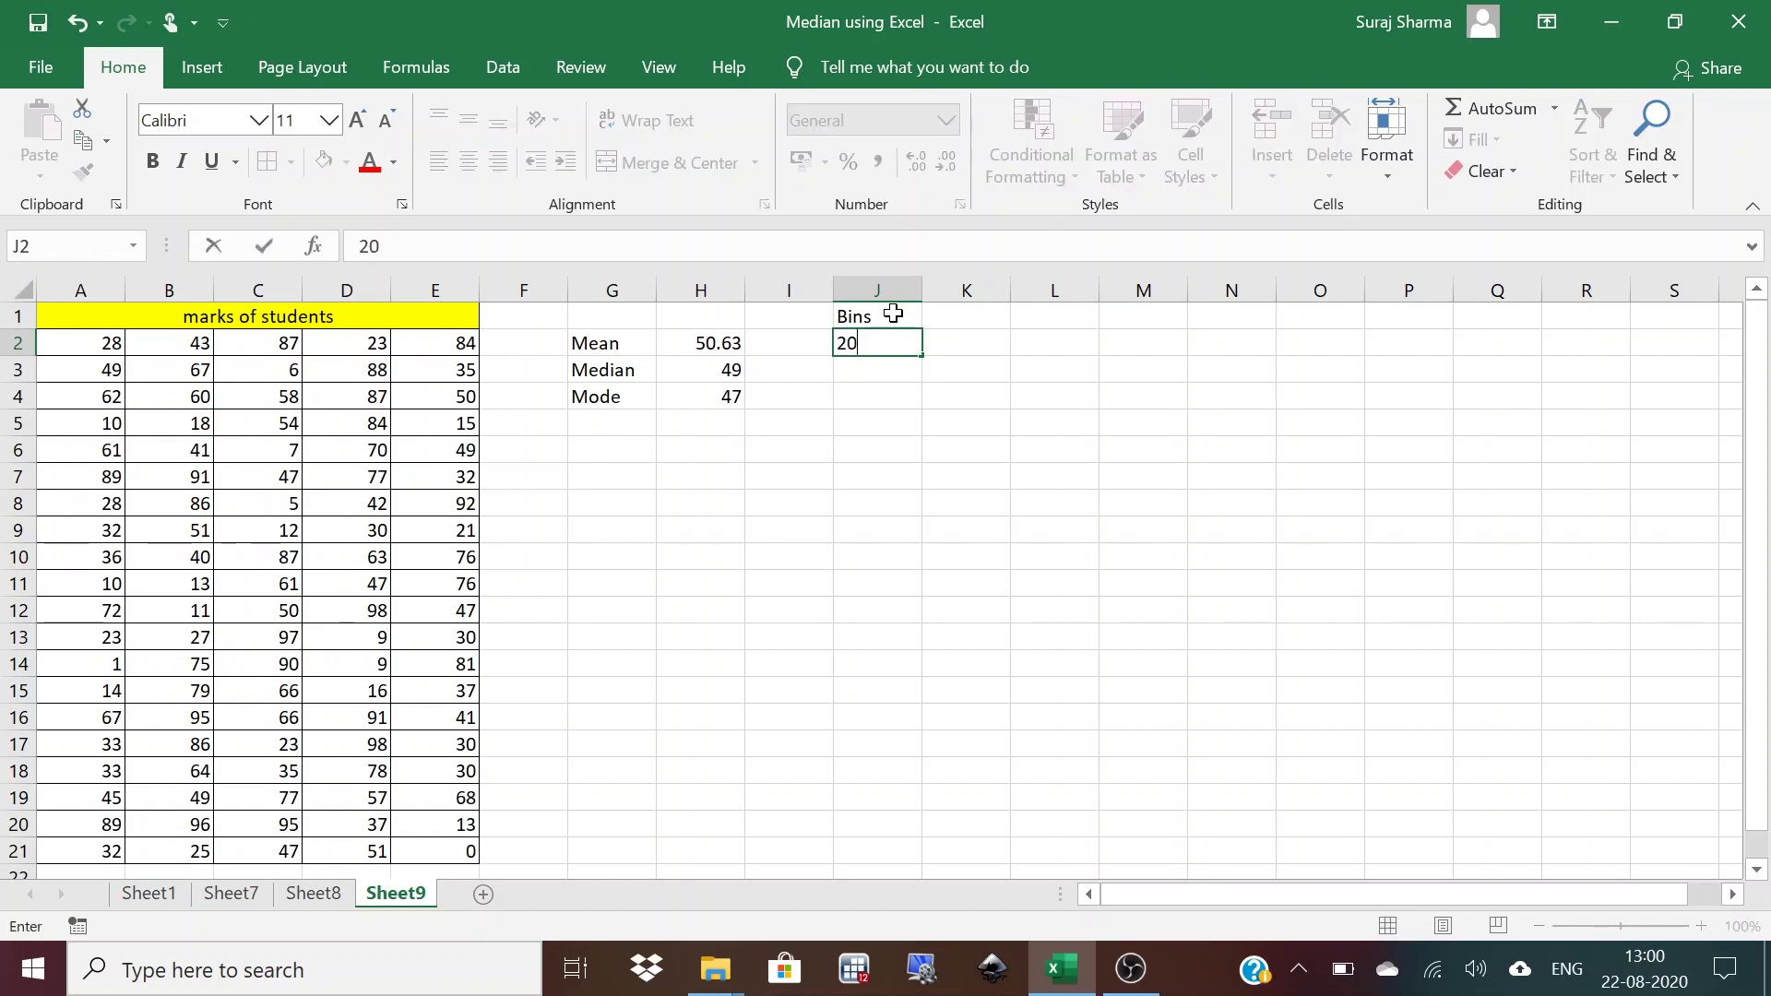
{"action": "key", "text": "Return"}
{"action": "type", "text": "40"}
{"action": "key", "text": "Return"}
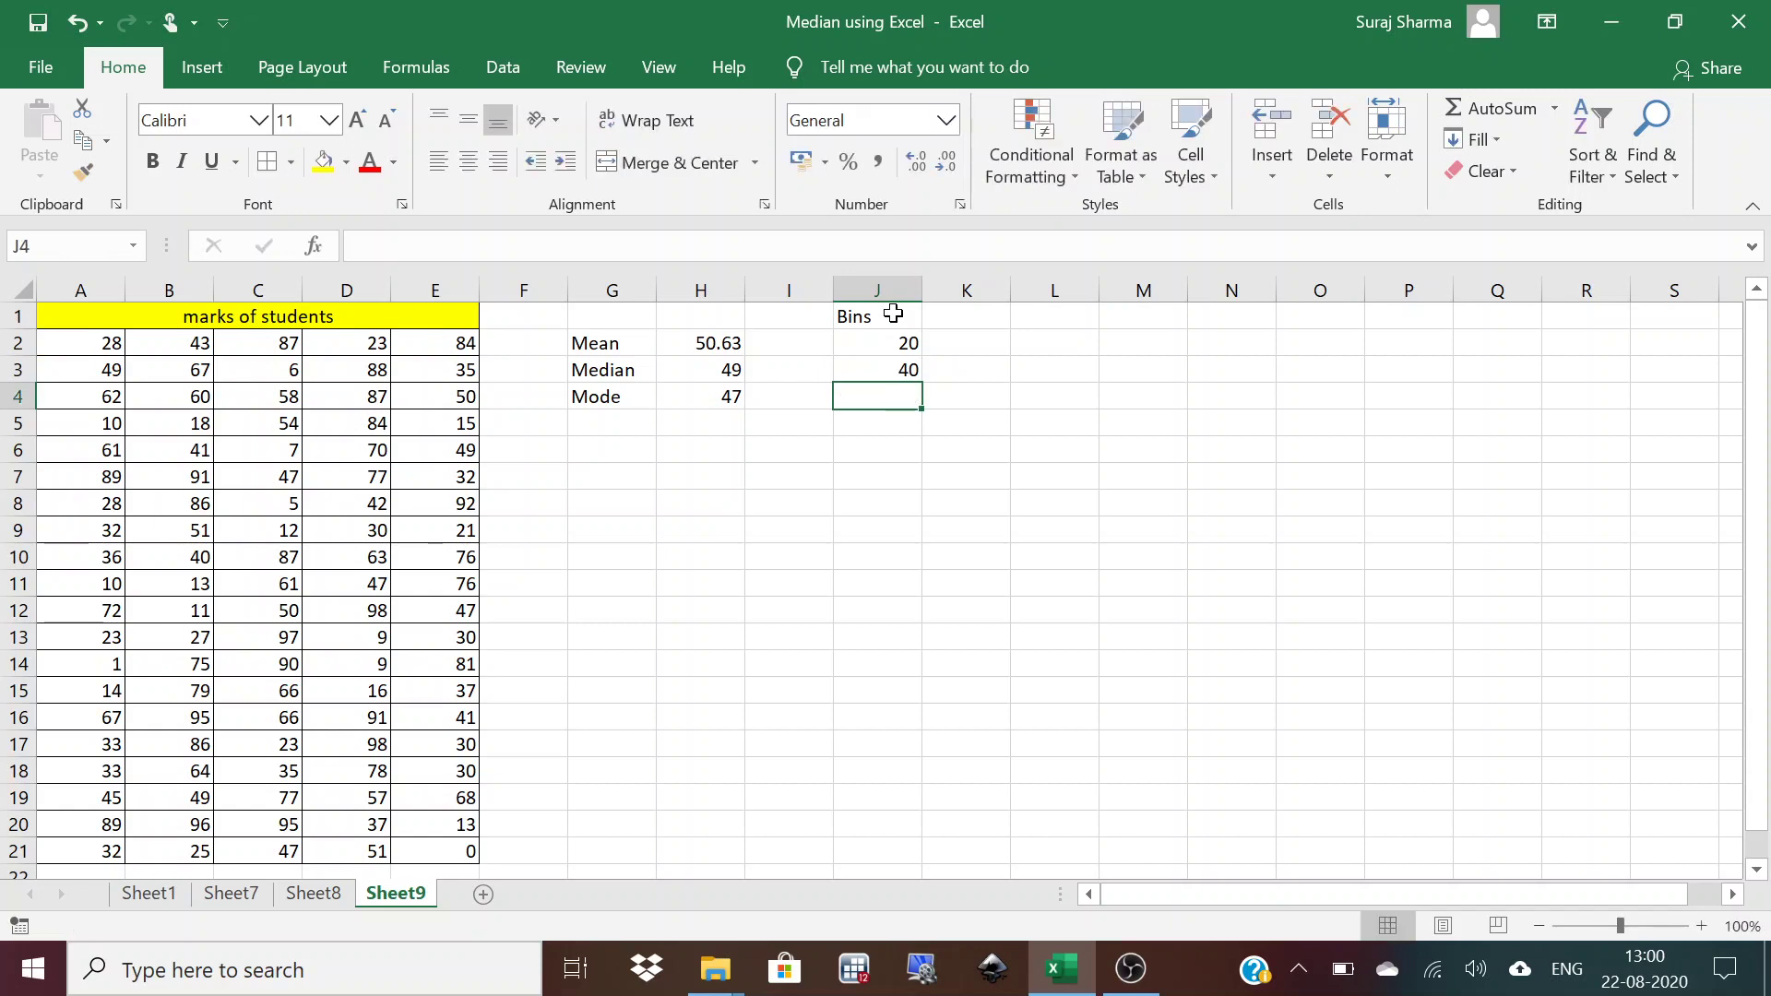
{"action": "type", "text": "60"}
{"action": "key", "text": "Return"}
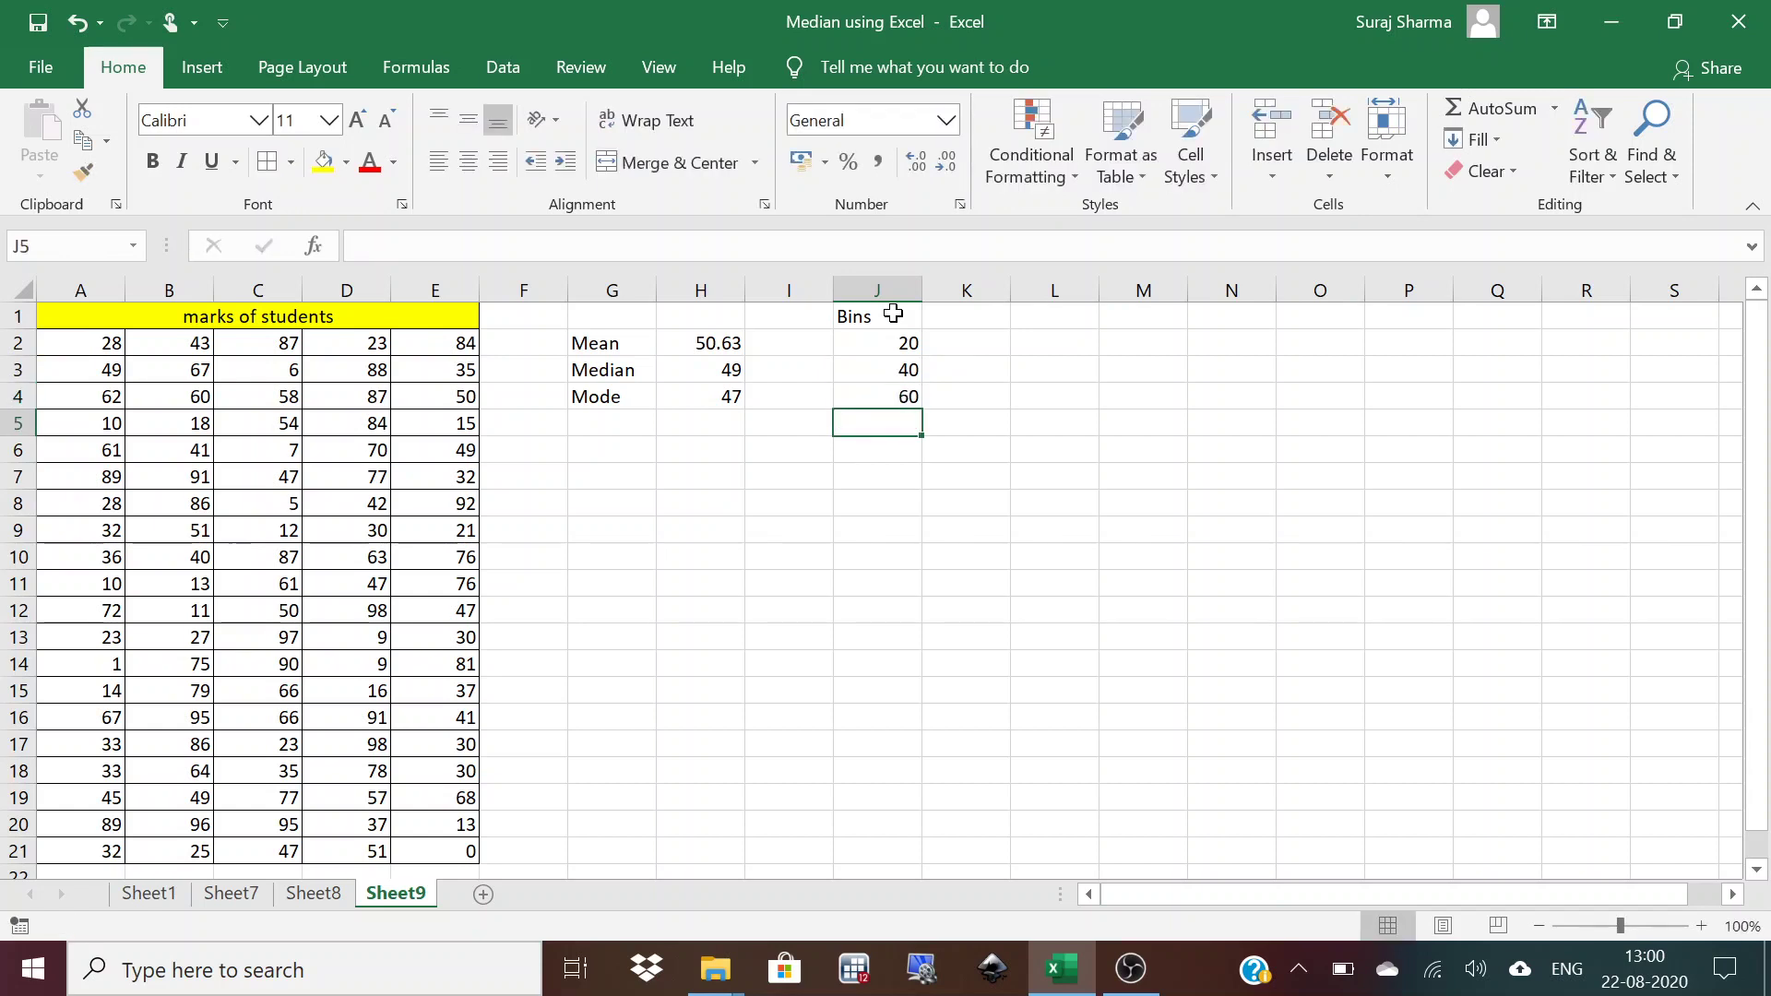
{"action": "type", "text": "80"}
{"action": "key", "text": "Return"}
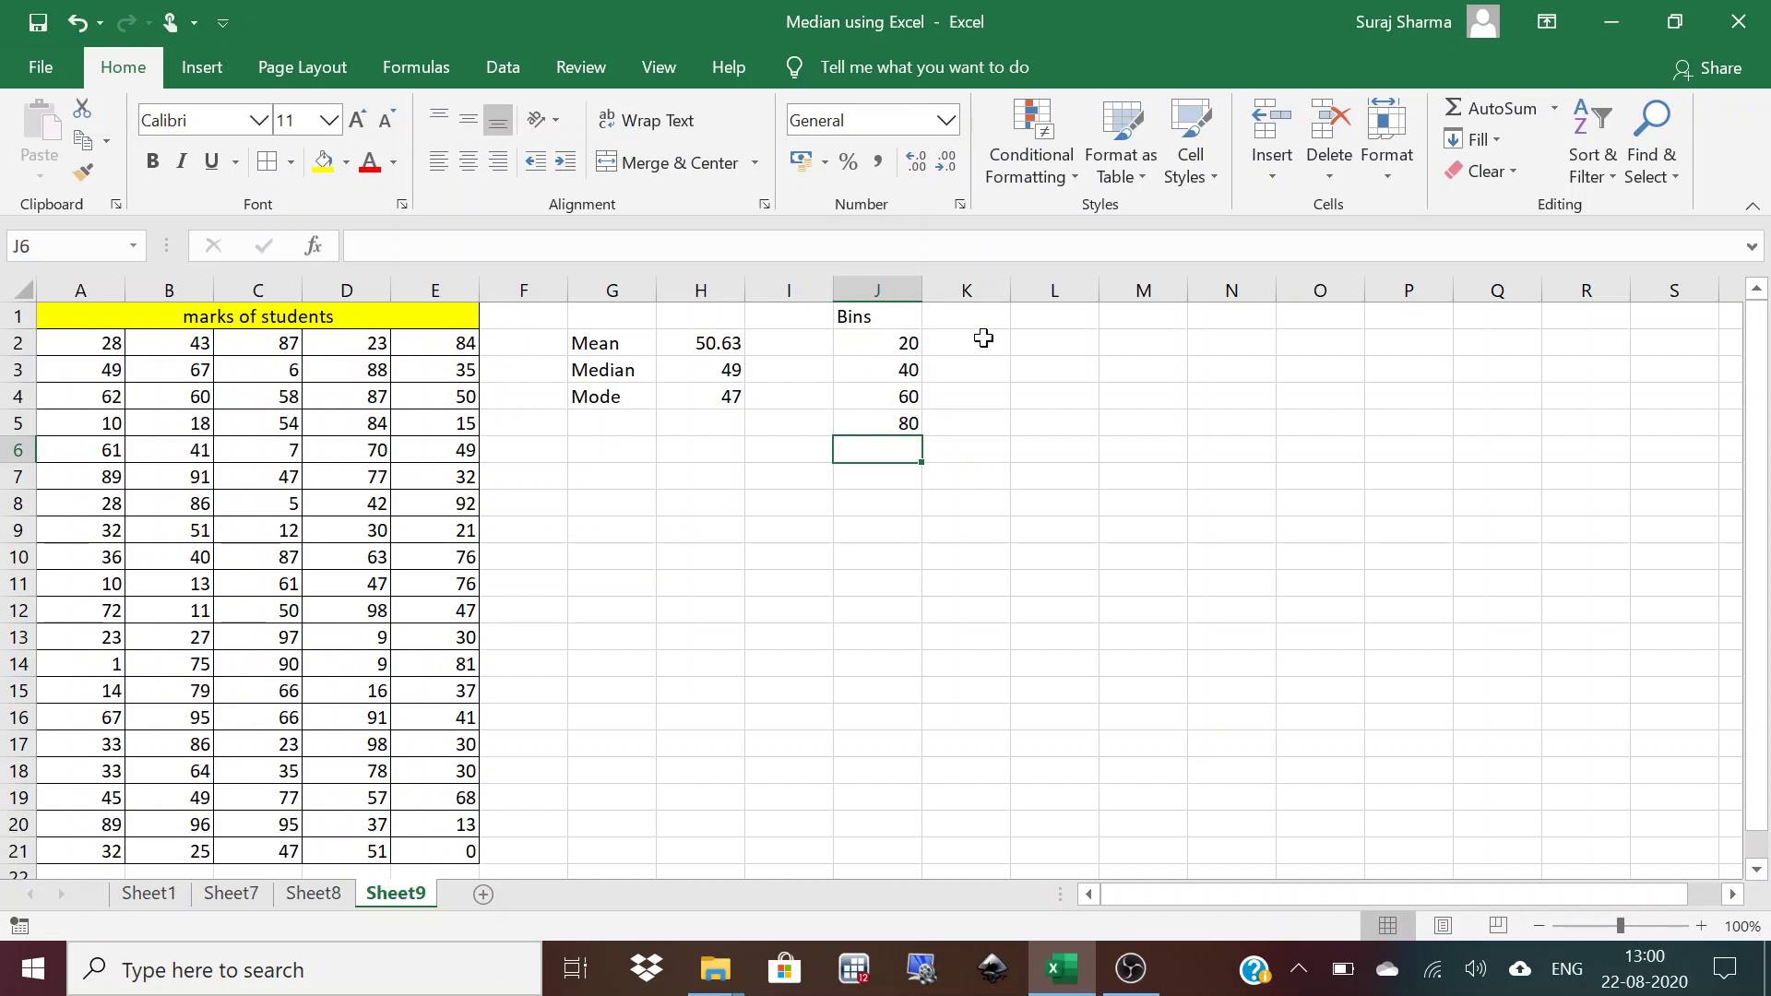
Set up a Histogram data analysis with input range A2:E21 and bin range J2:J5.
{"action": "left_click", "coordinate": [530, 64]}
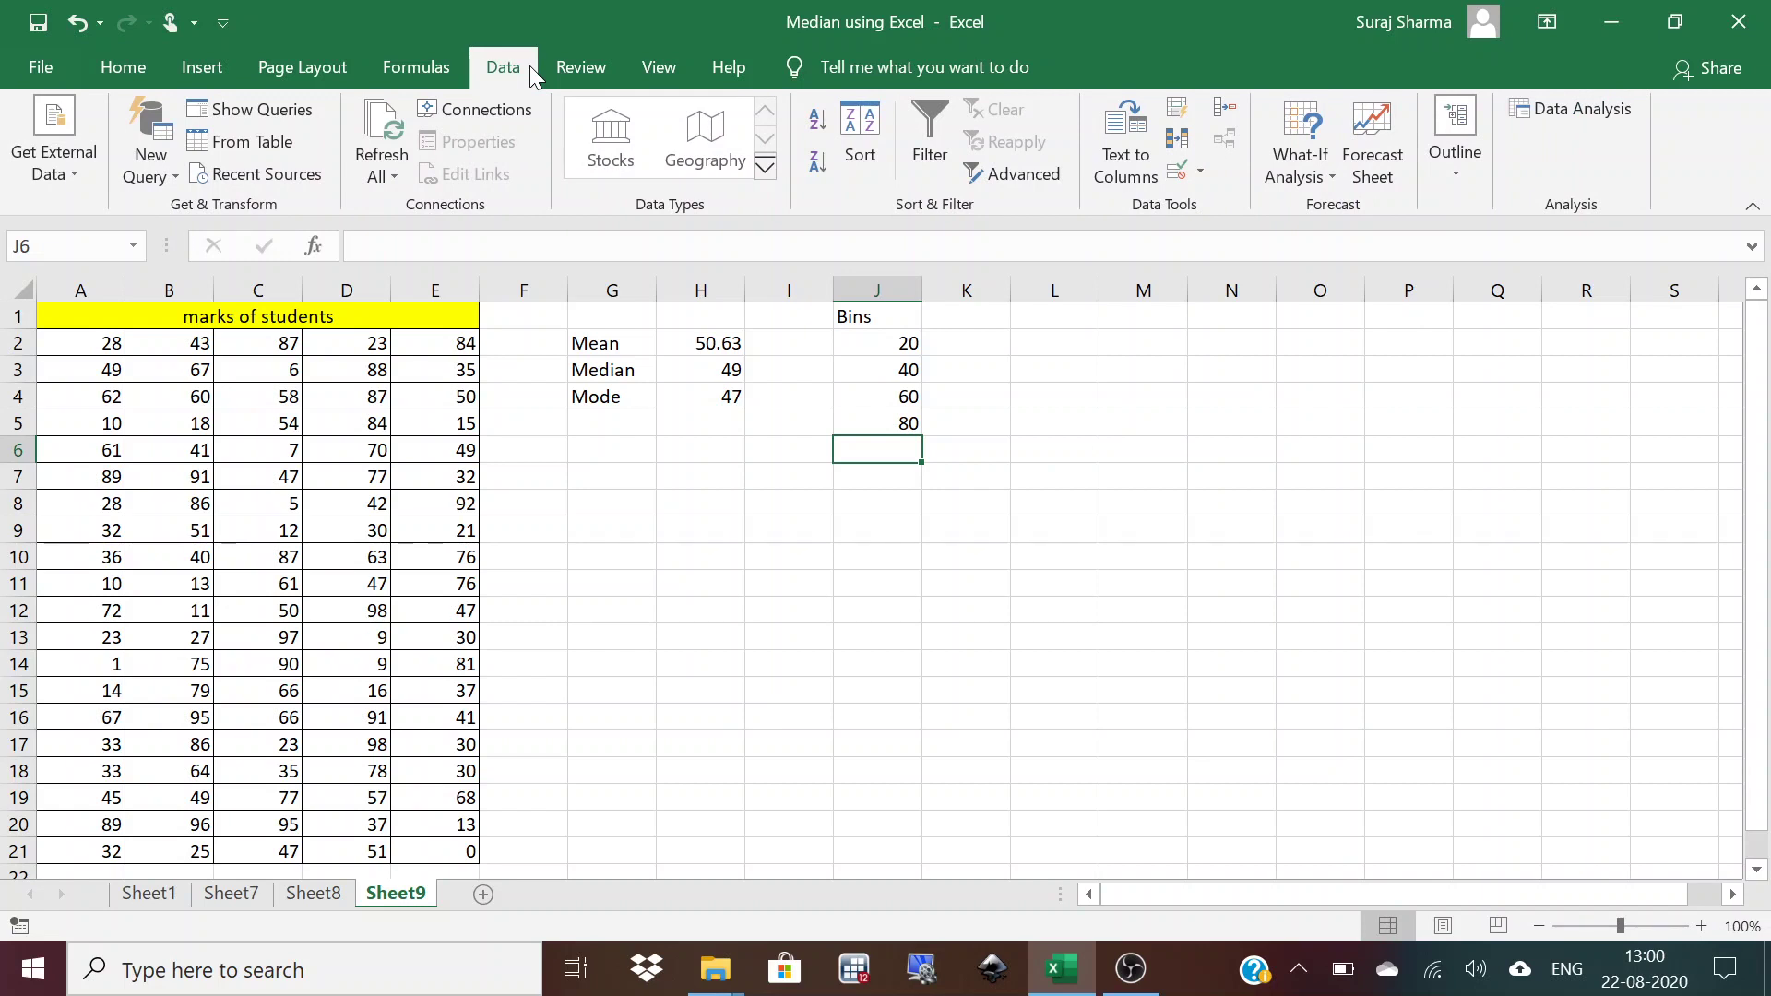
{"action": "left_click", "coordinate": [1559, 113]}
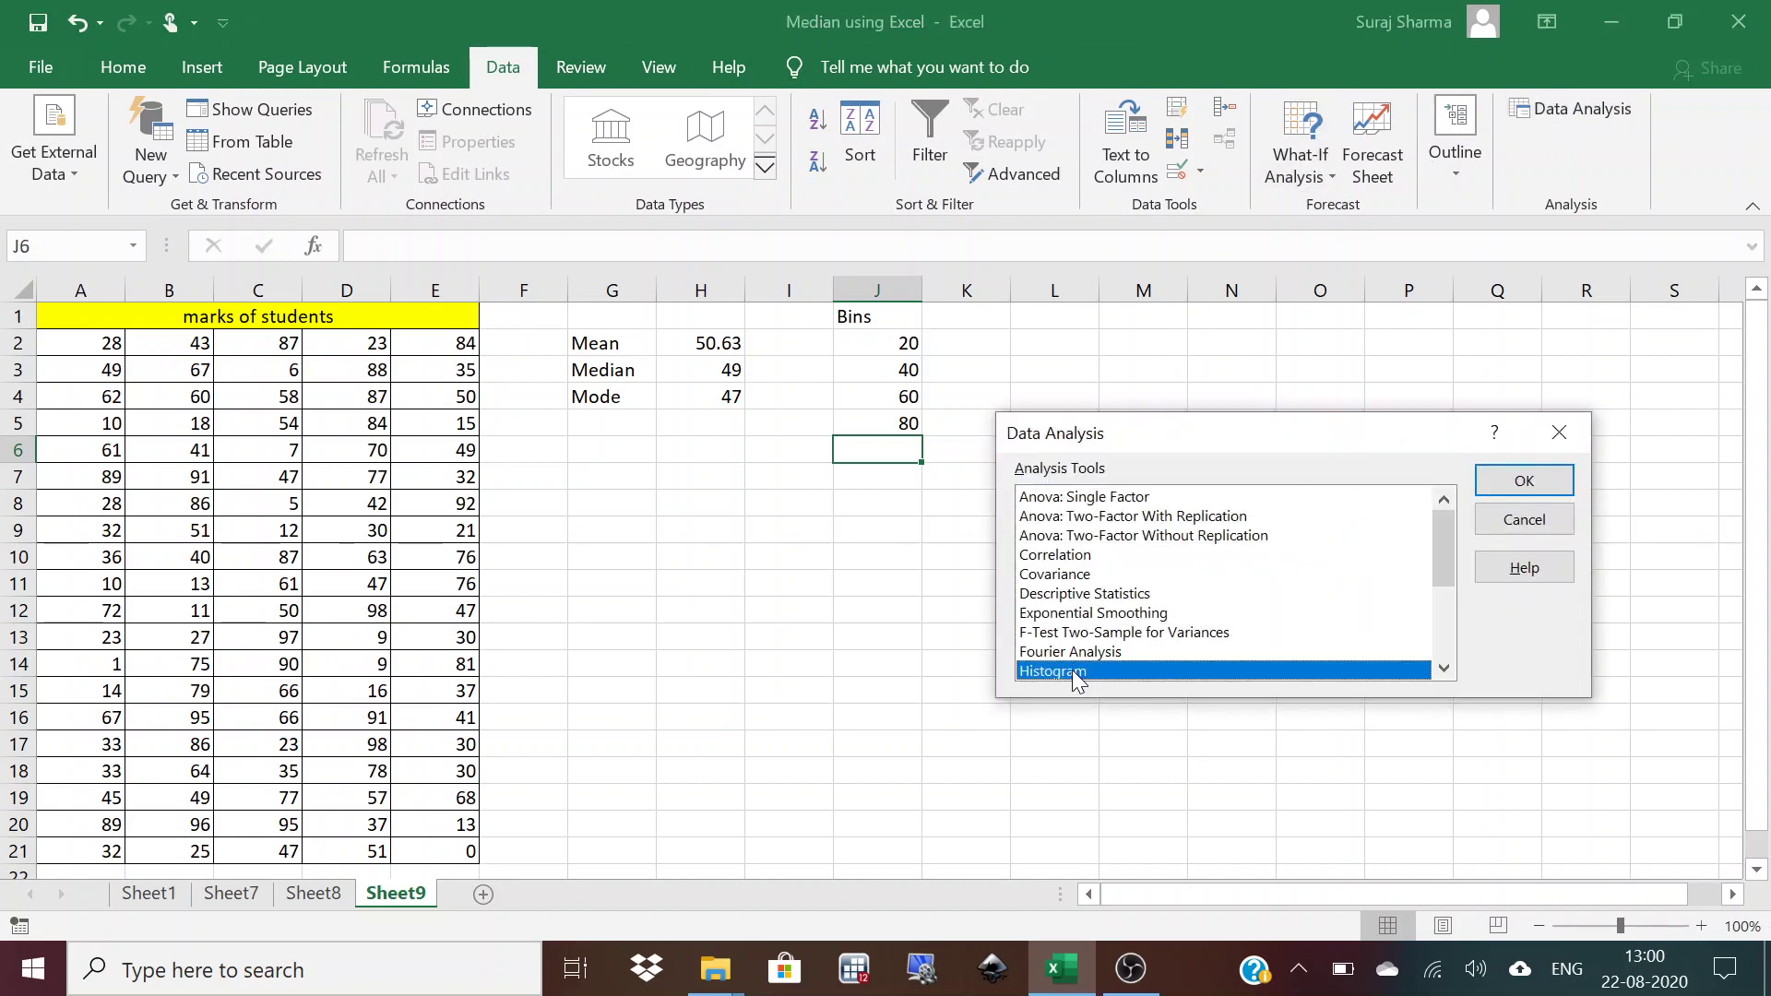
{"action": "left_click", "coordinate": [1522, 484]}
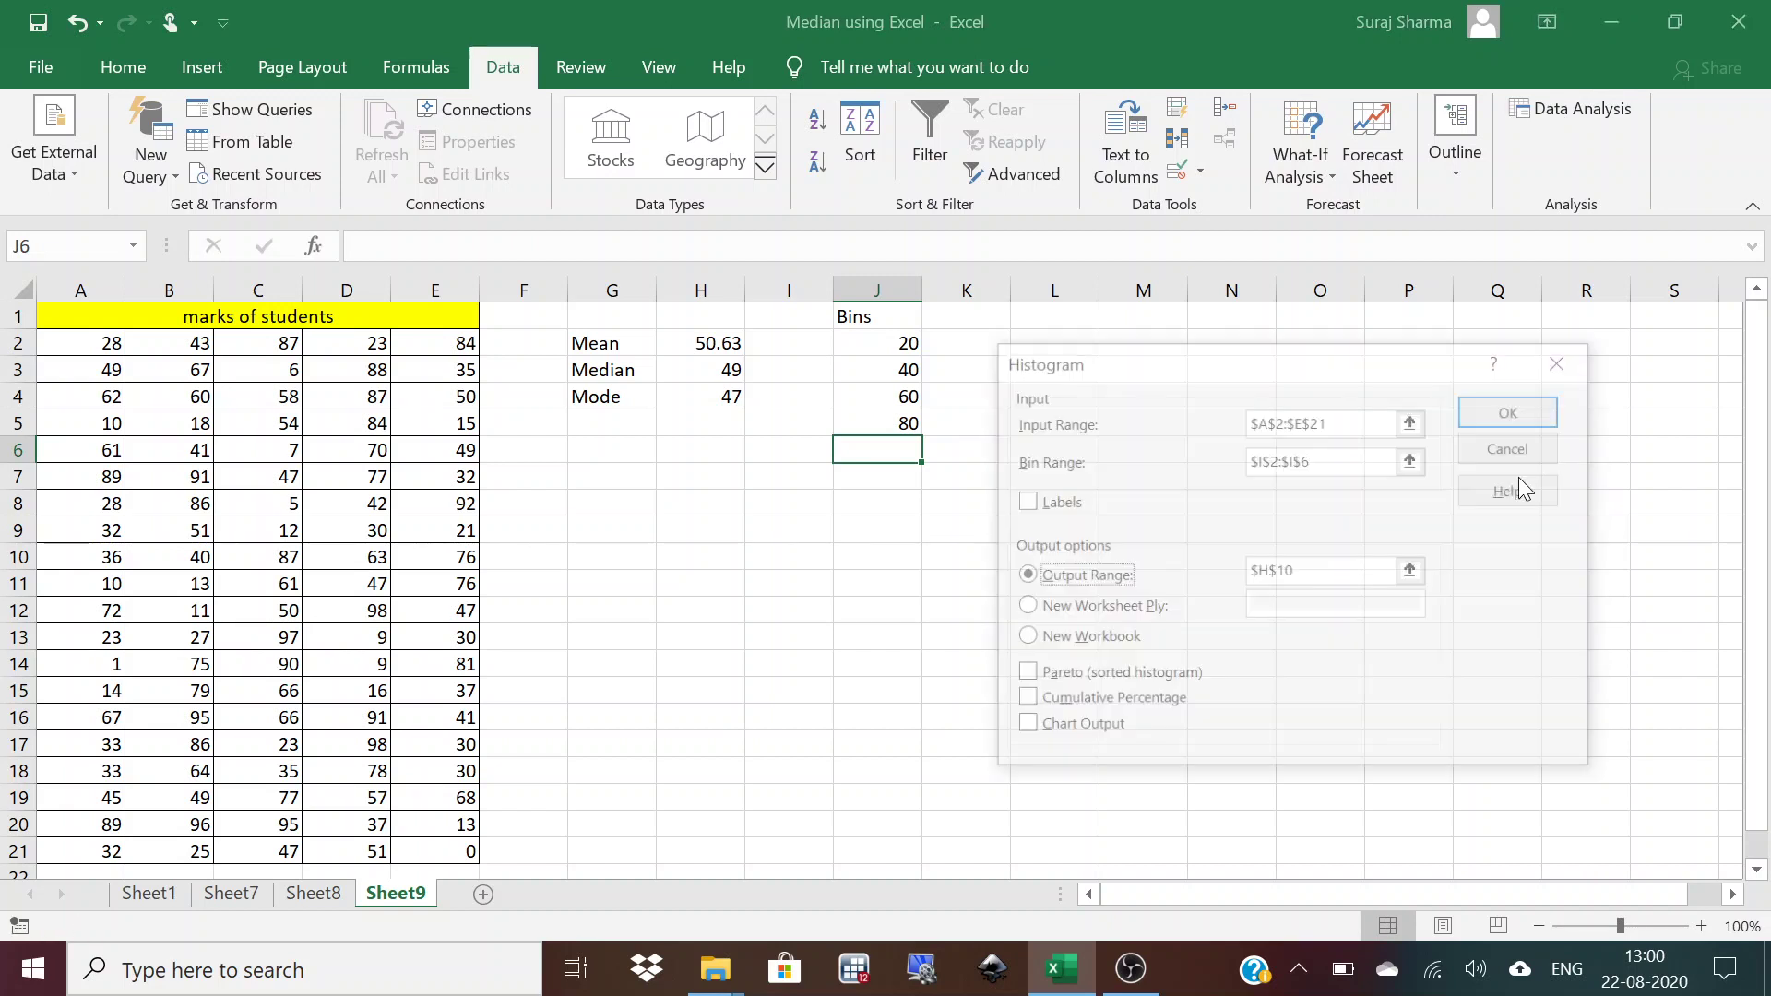
{"action": "left_click", "coordinate": [1365, 422]}
{"action": "key", "text": "BackSpace"}
{"action": "key", "text": "BackSpace"}
{"action": "key", "text": "BackSpace"}
{"action": "key", "text": "BackSpace"}
{"action": "key", "text": "BackSpace"}
{"action": "key", "text": "BackSpace"}
{"action": "key", "text": "BackSpace"}
{"action": "key", "text": "BackSpace"}
{"action": "key", "text": "BackSpace"}
{"action": "key", "text": "BackSpace"}
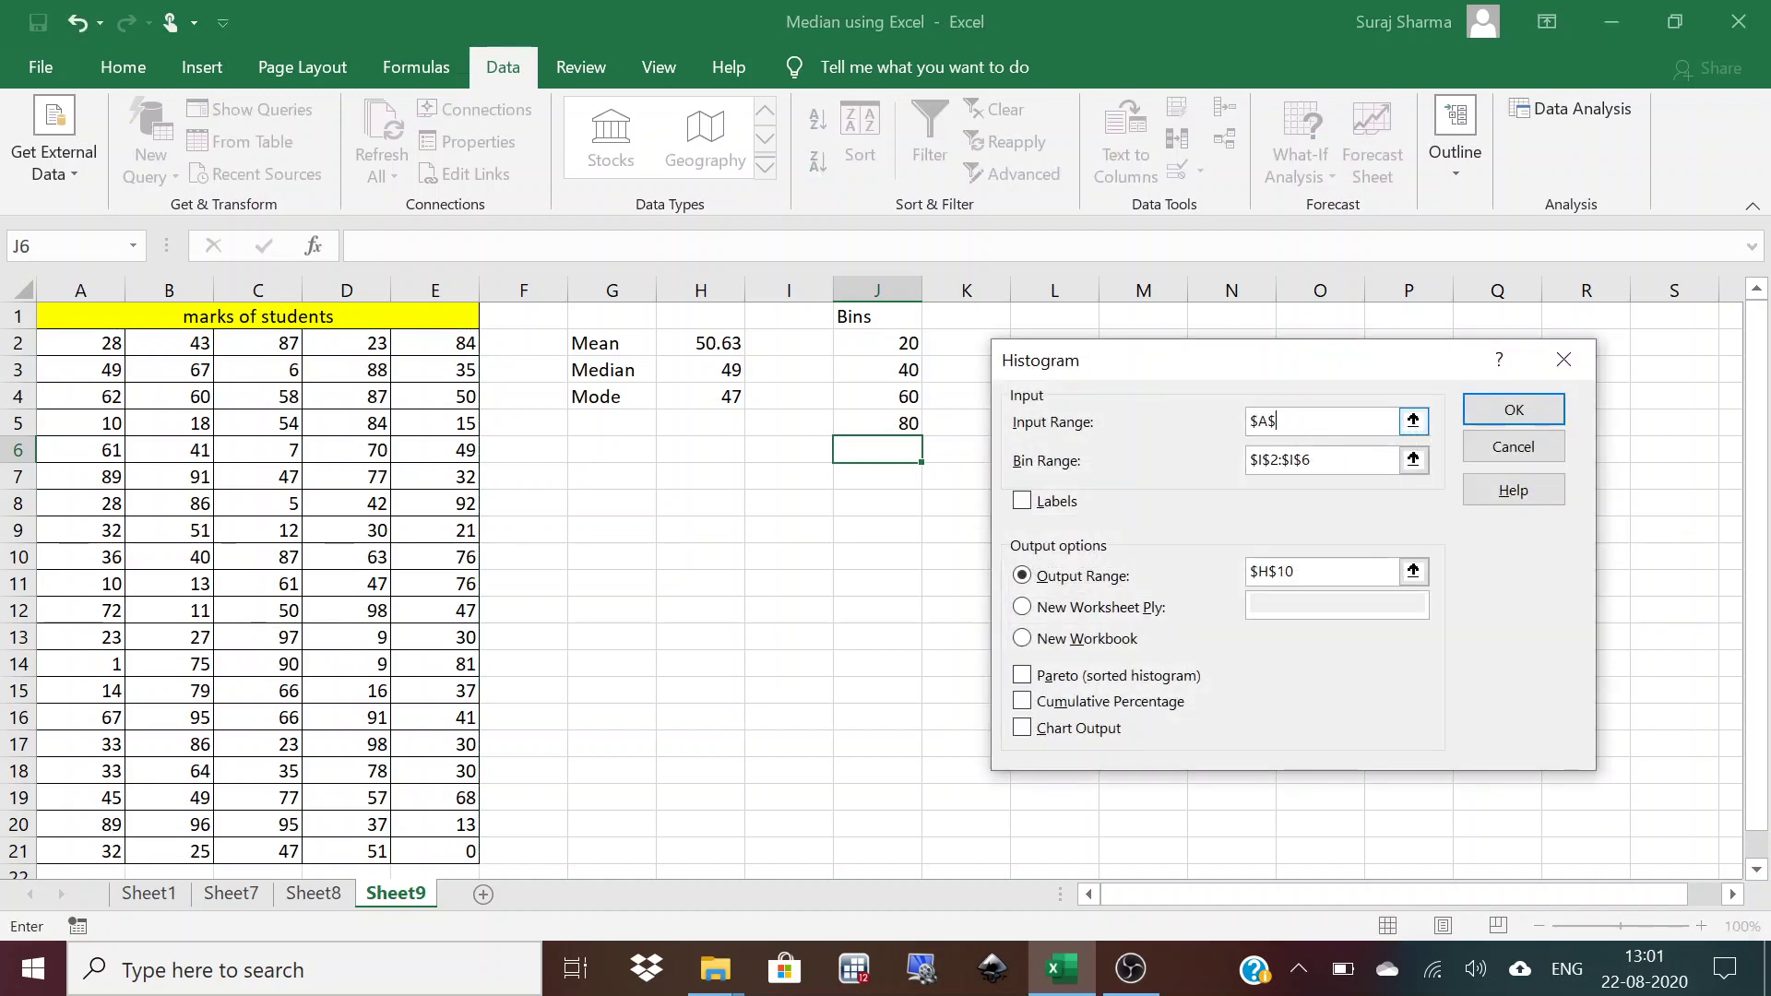
{"action": "double_click", "coordinate": [1338, 458]}
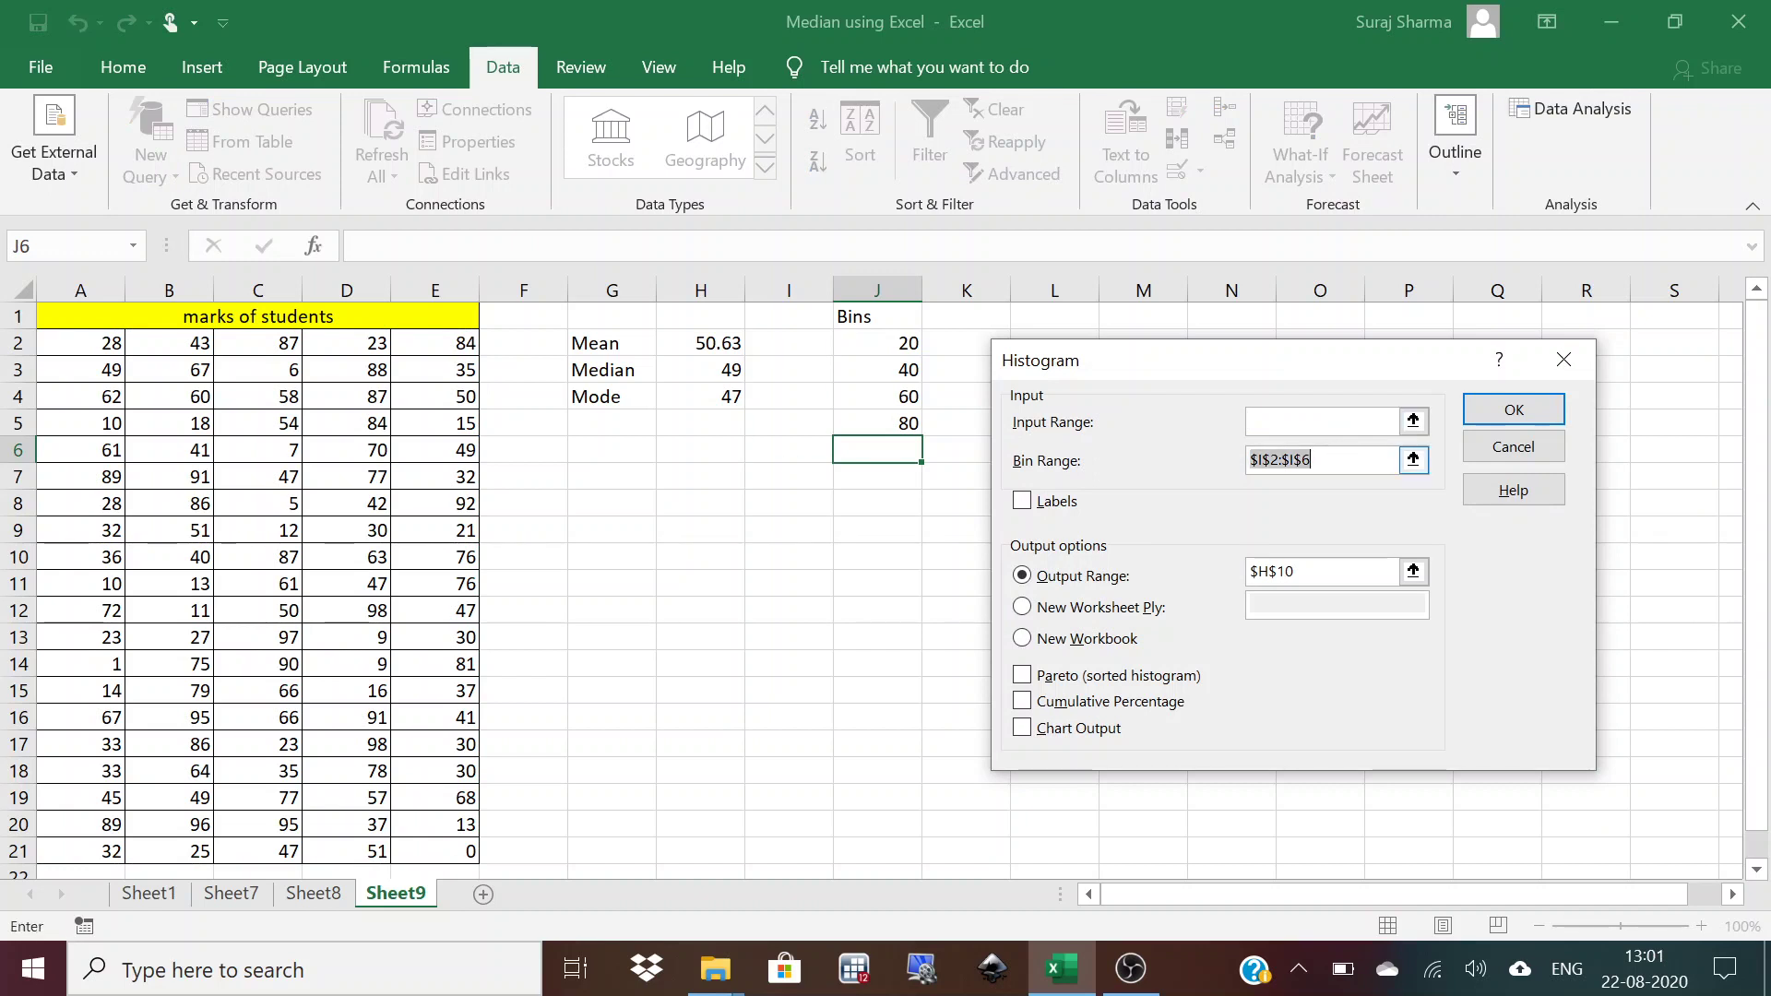
{"action": "key", "text": "BackSpace"}
{"action": "left_click", "coordinate": [1319, 422]}
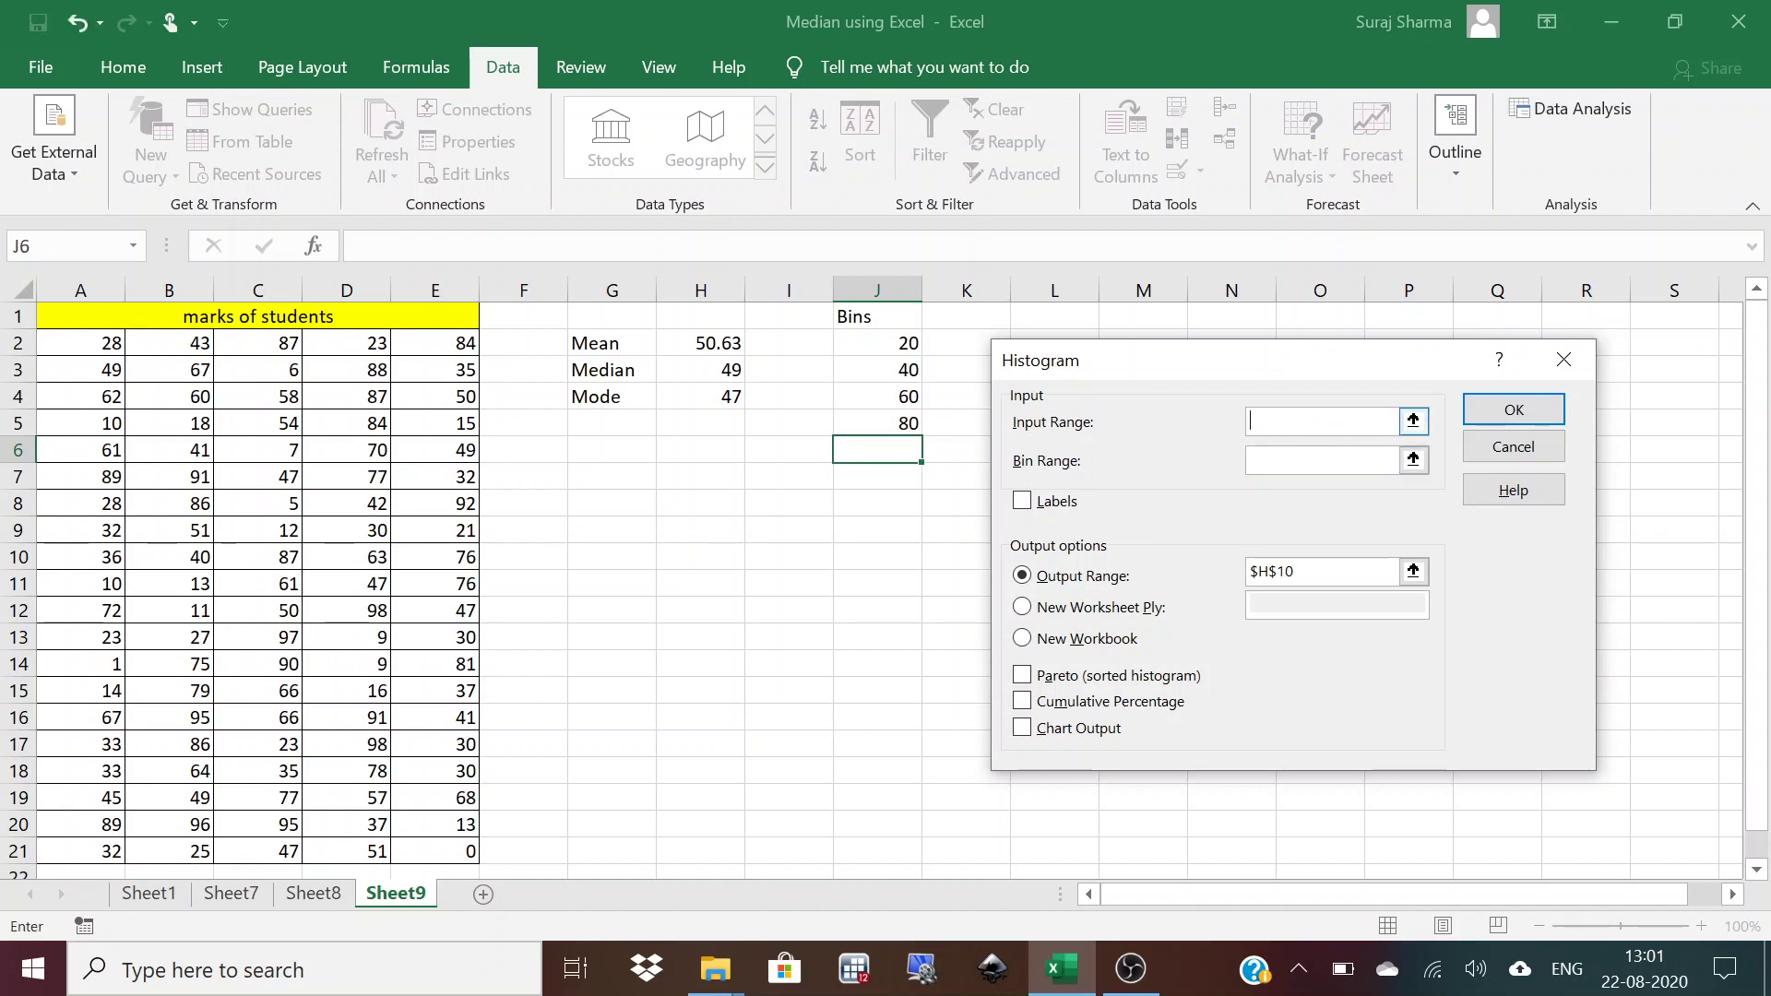
{"action": "left_click_drag", "start_coordinate": [88, 341], "coordinate": [433, 851]}
{"action": "left_click", "coordinate": [1342, 460]}
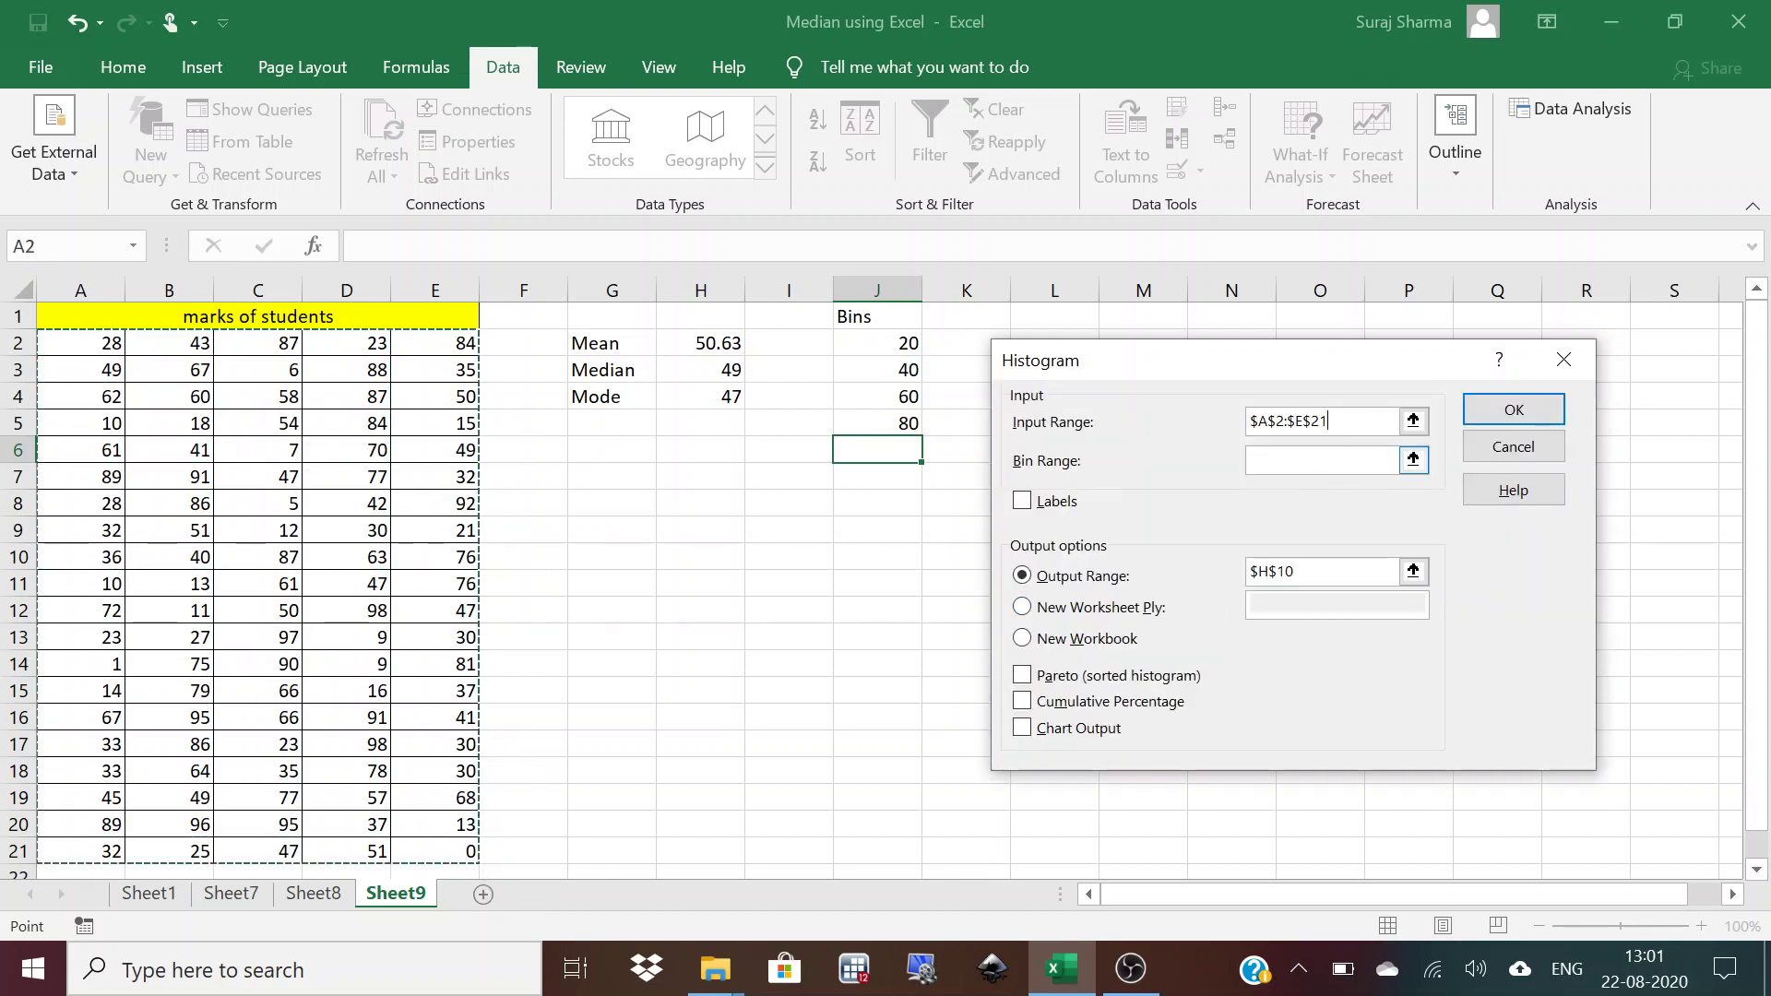
{"action": "left_click_drag", "start_coordinate": [867, 340], "coordinate": [888, 424]}
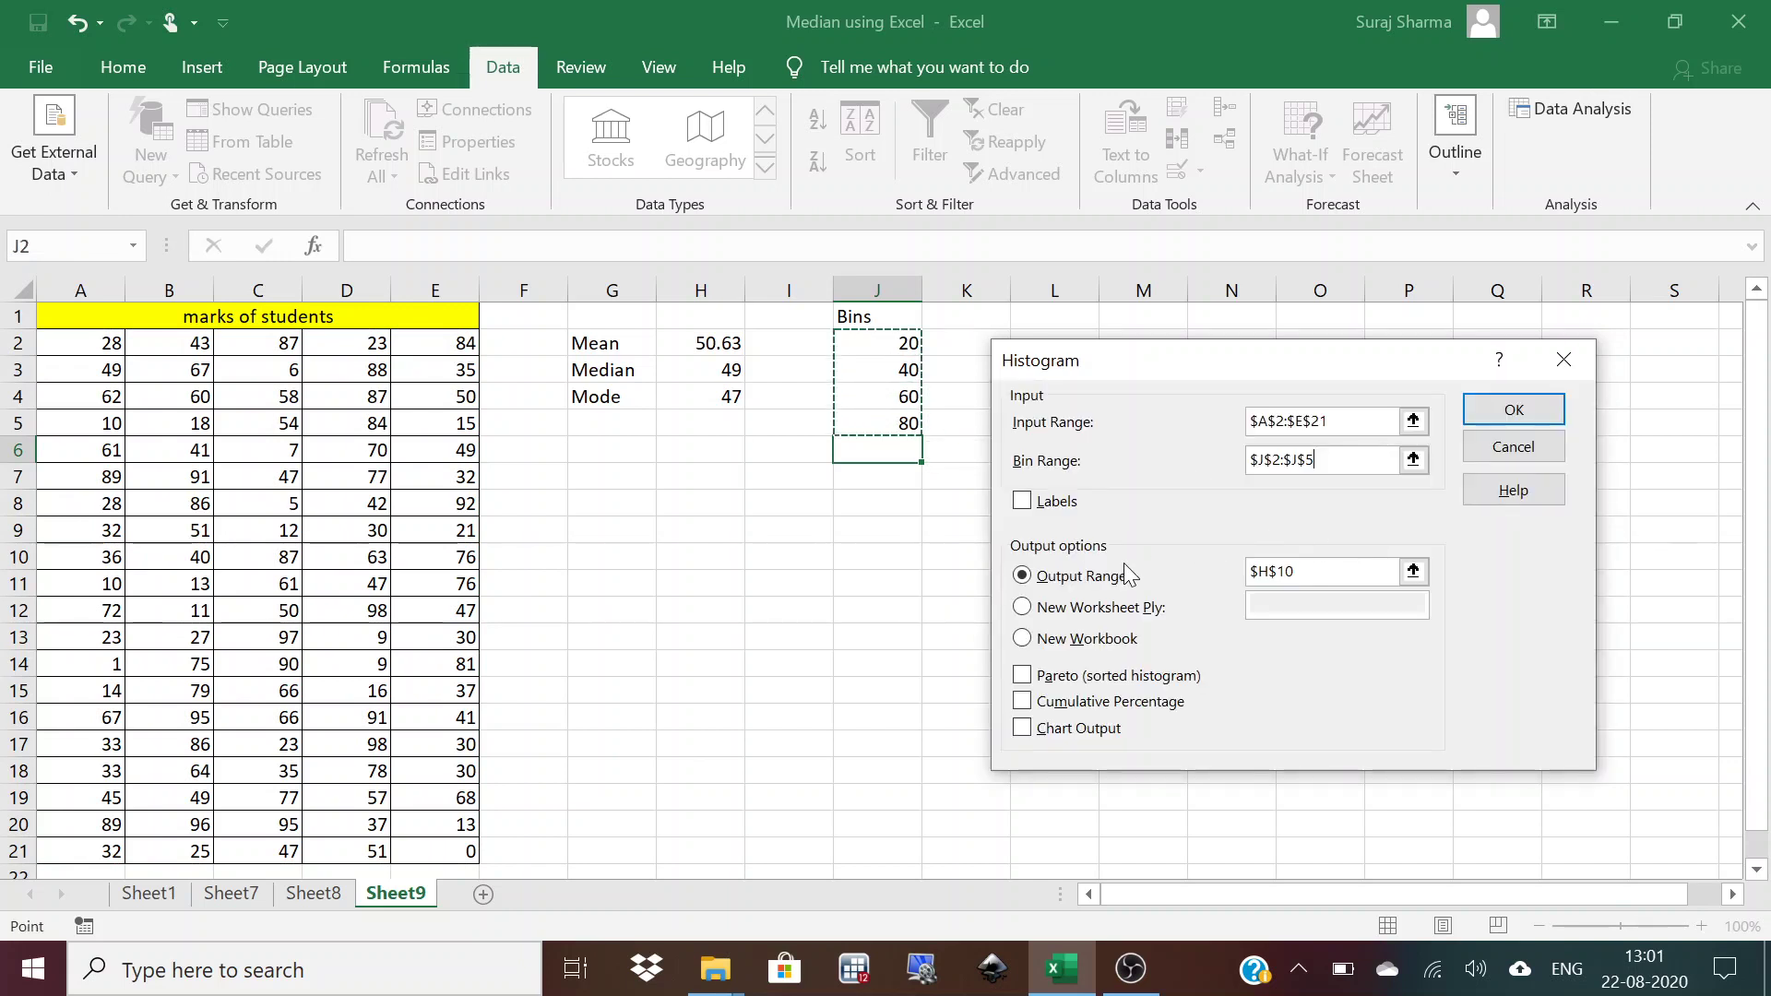
Set the histogram's output range to H8 and generate the frequency table.
{"action": "left_click", "coordinate": [1328, 571]}
{"action": "key", "text": "BackSpace"}
{"action": "key", "text": "BackSpace"}
{"action": "key", "text": "BackSpace"}
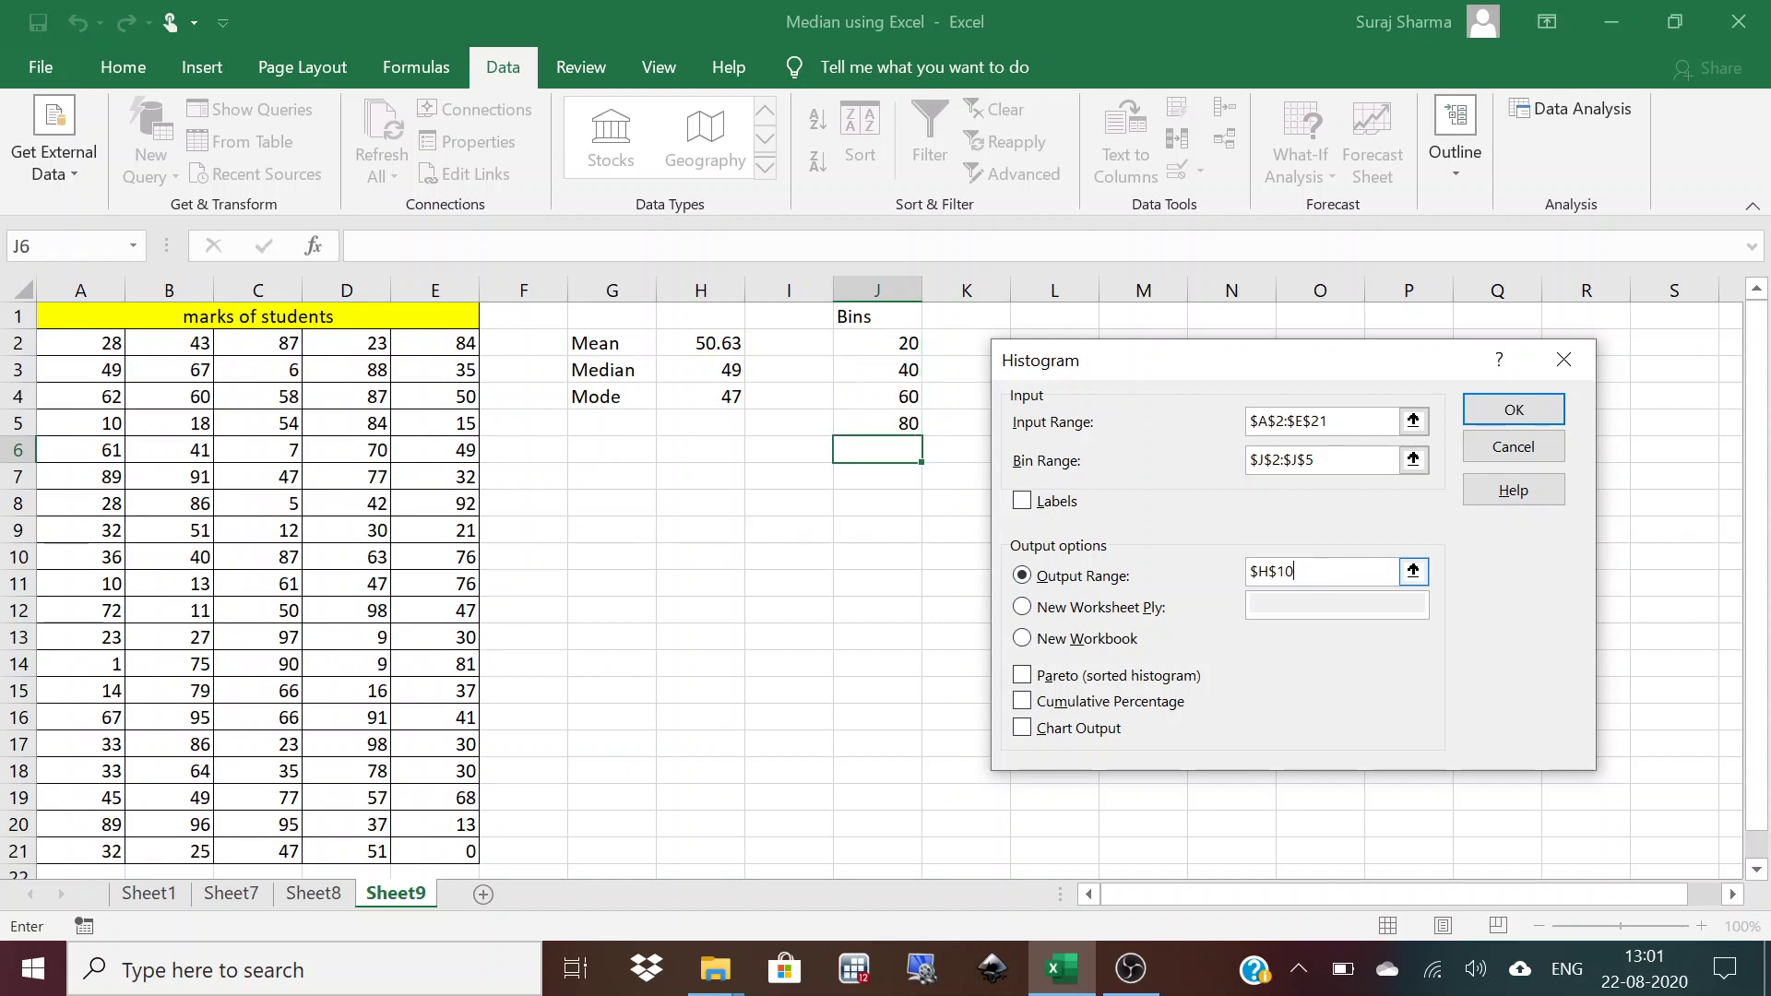
{"action": "key", "text": "BackSpace"}
{"action": "key", "text": "BackSpace"}
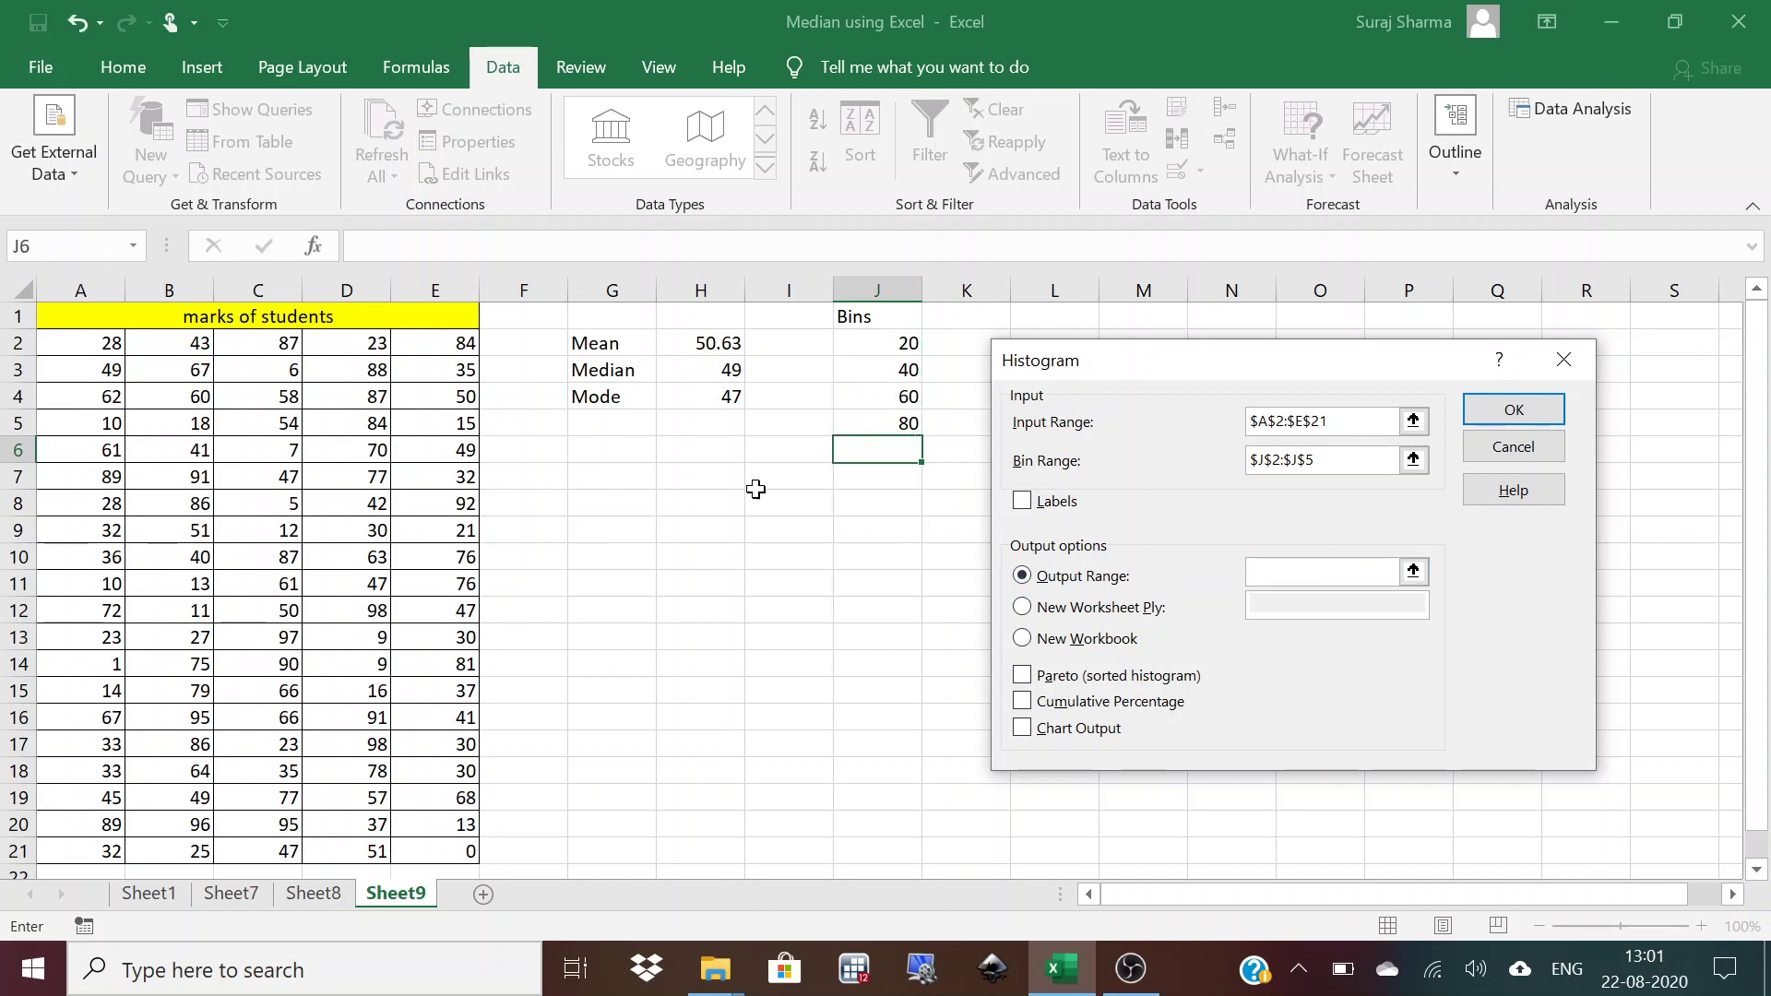
{"action": "left_click", "coordinate": [694, 509]}
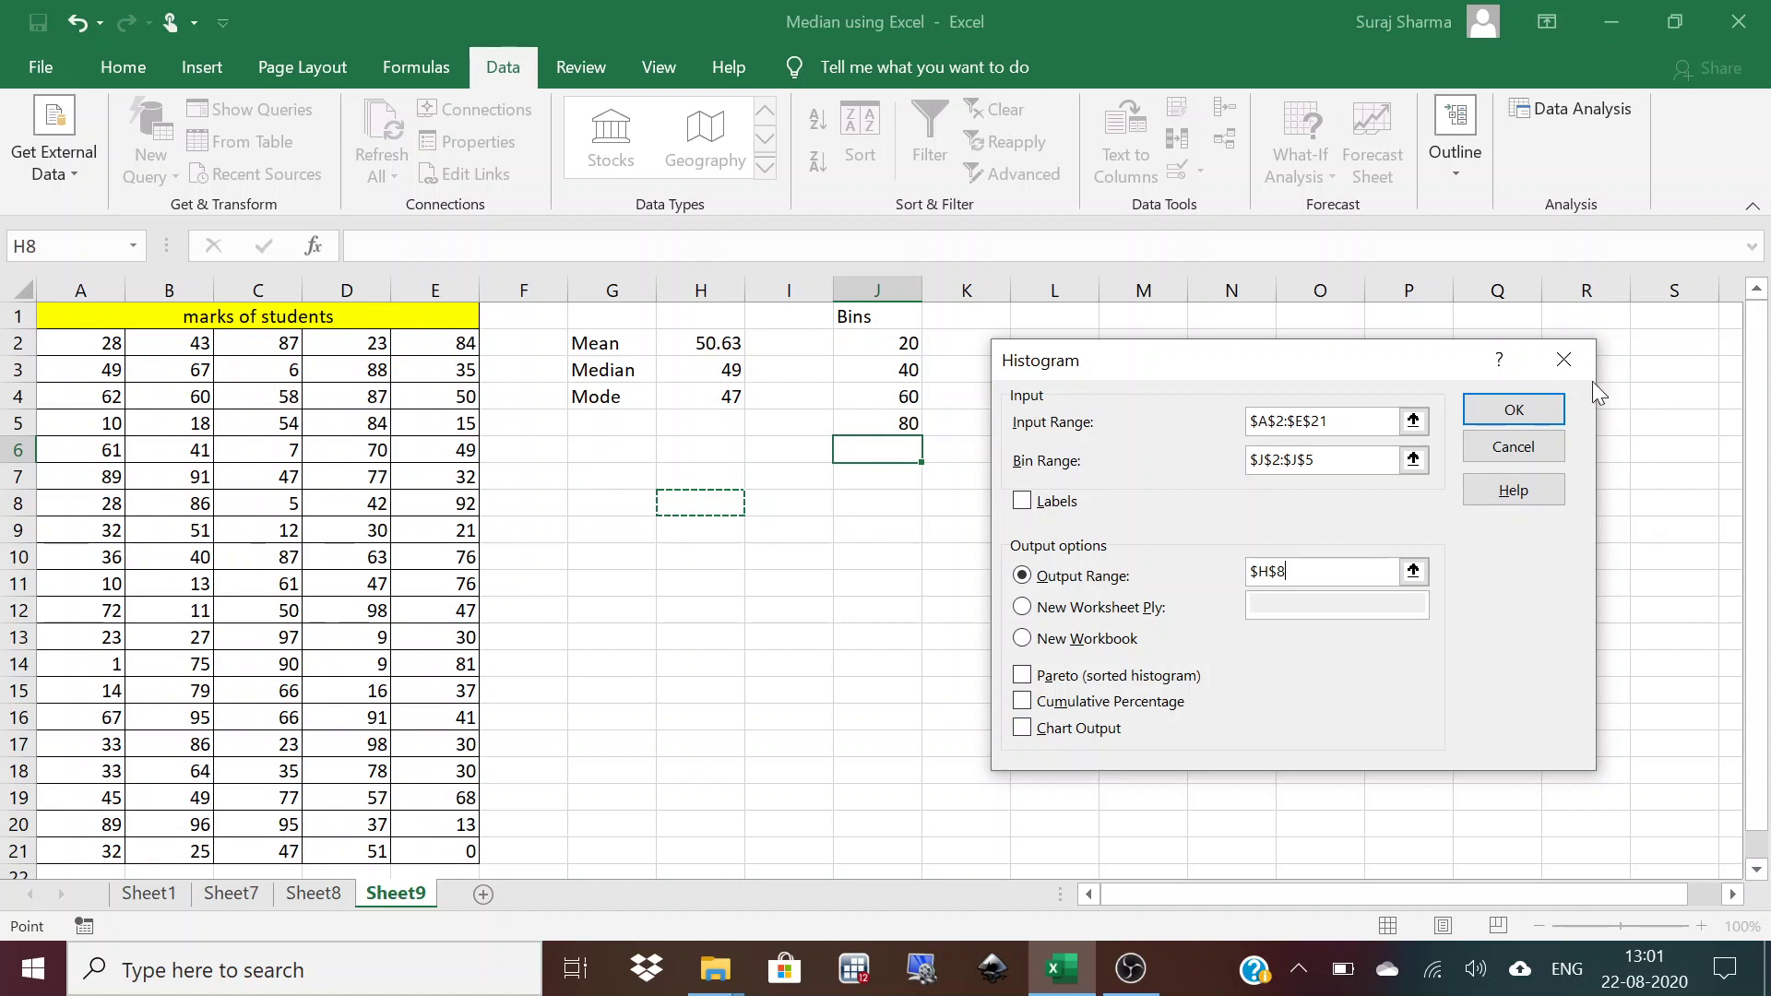
{"action": "left_click", "coordinate": [1539, 406]}
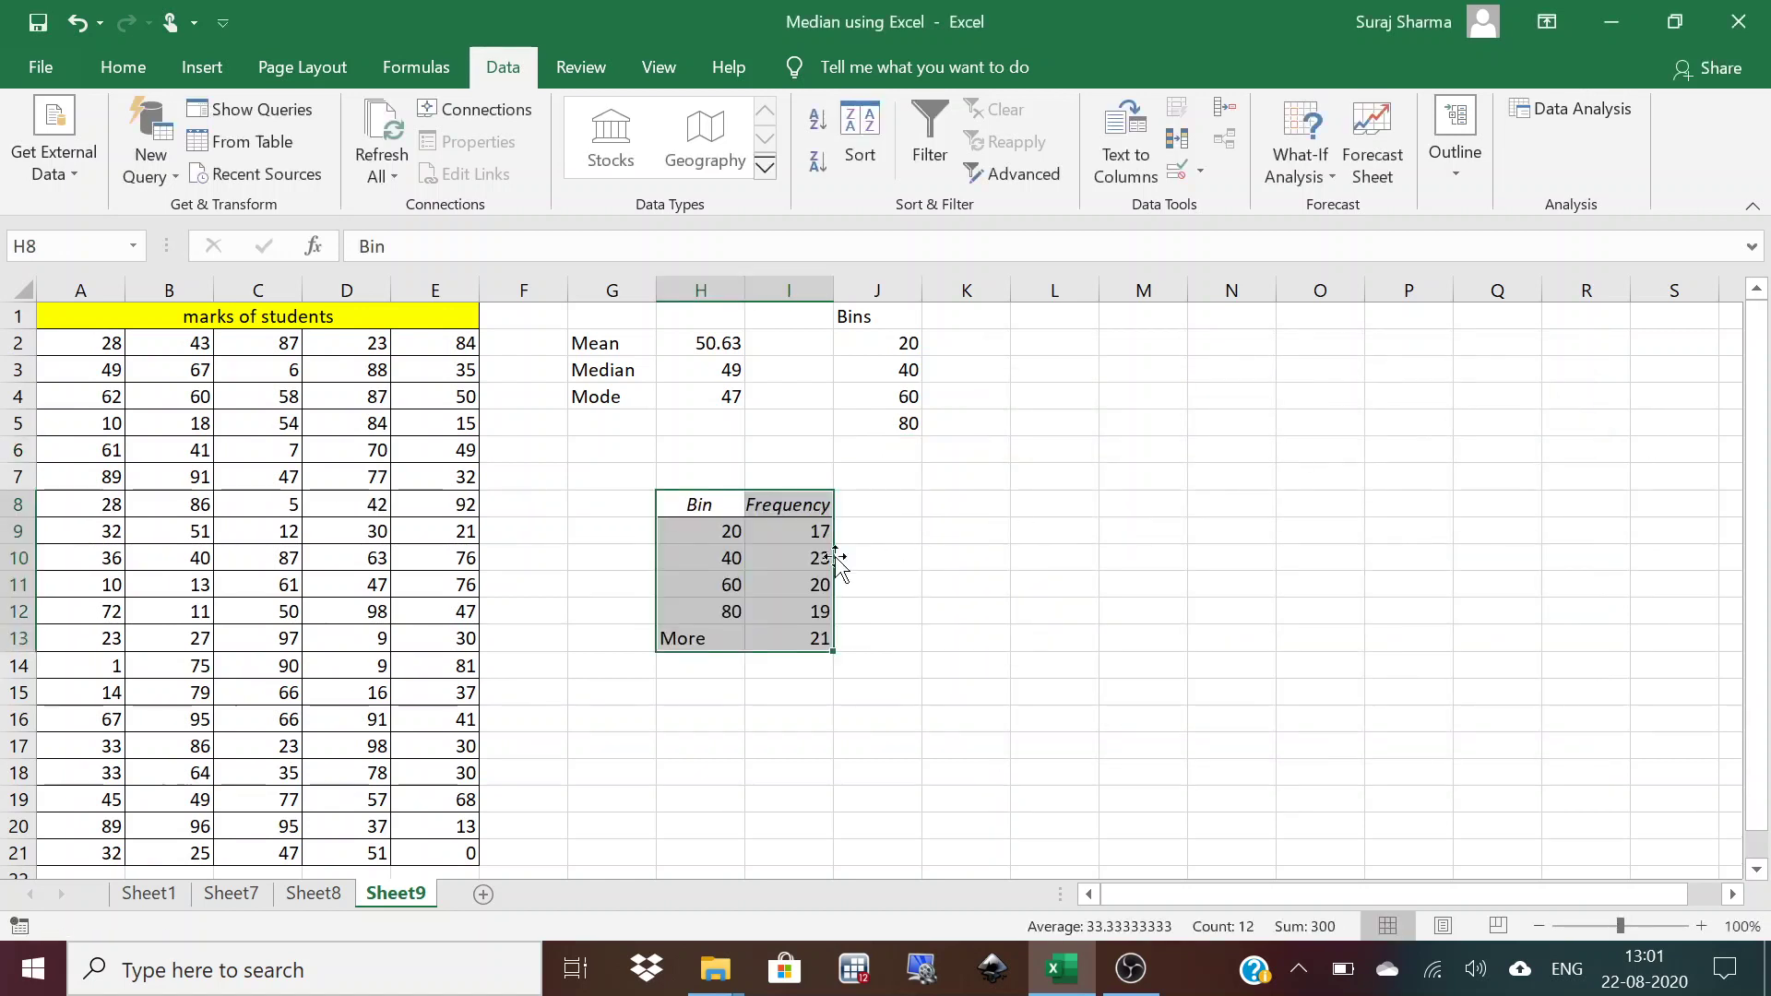
Relabel the bins in H9 to H12 as the class intervals 0-20, 20-40, 40-60 and 60-80.
{"action": "key", "text": "ctrl+Down"}
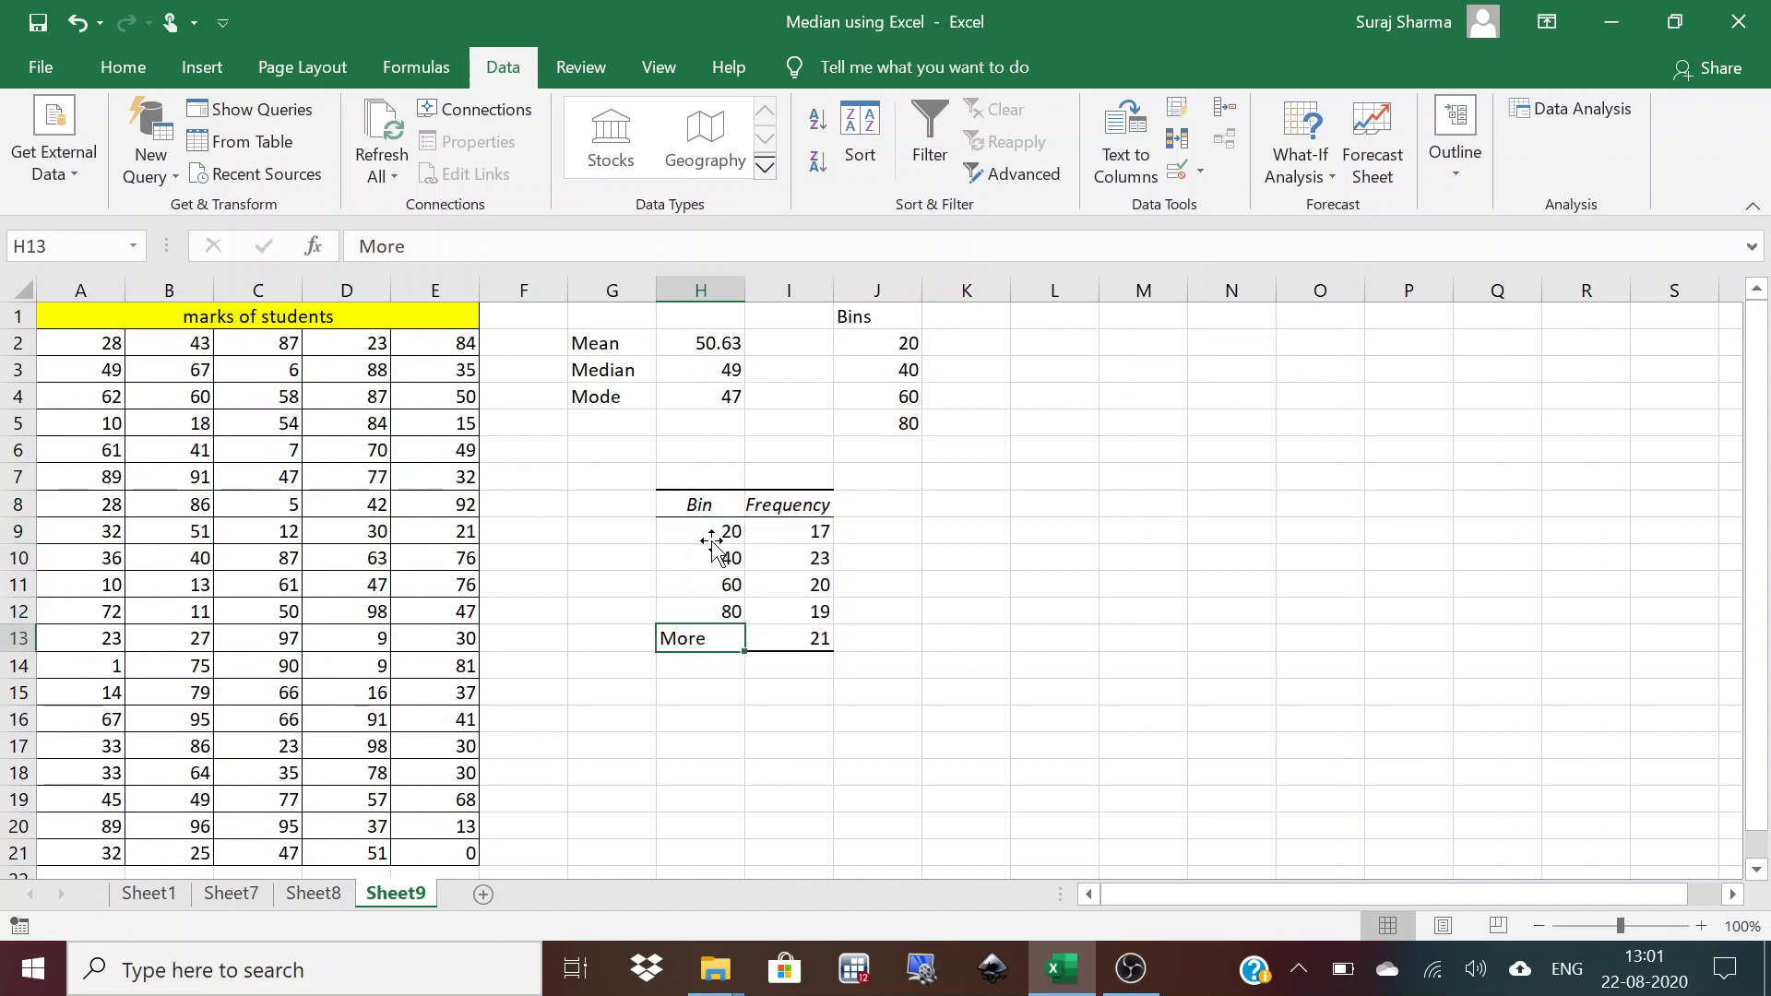
{"action": "double_click", "coordinate": [705, 535]}
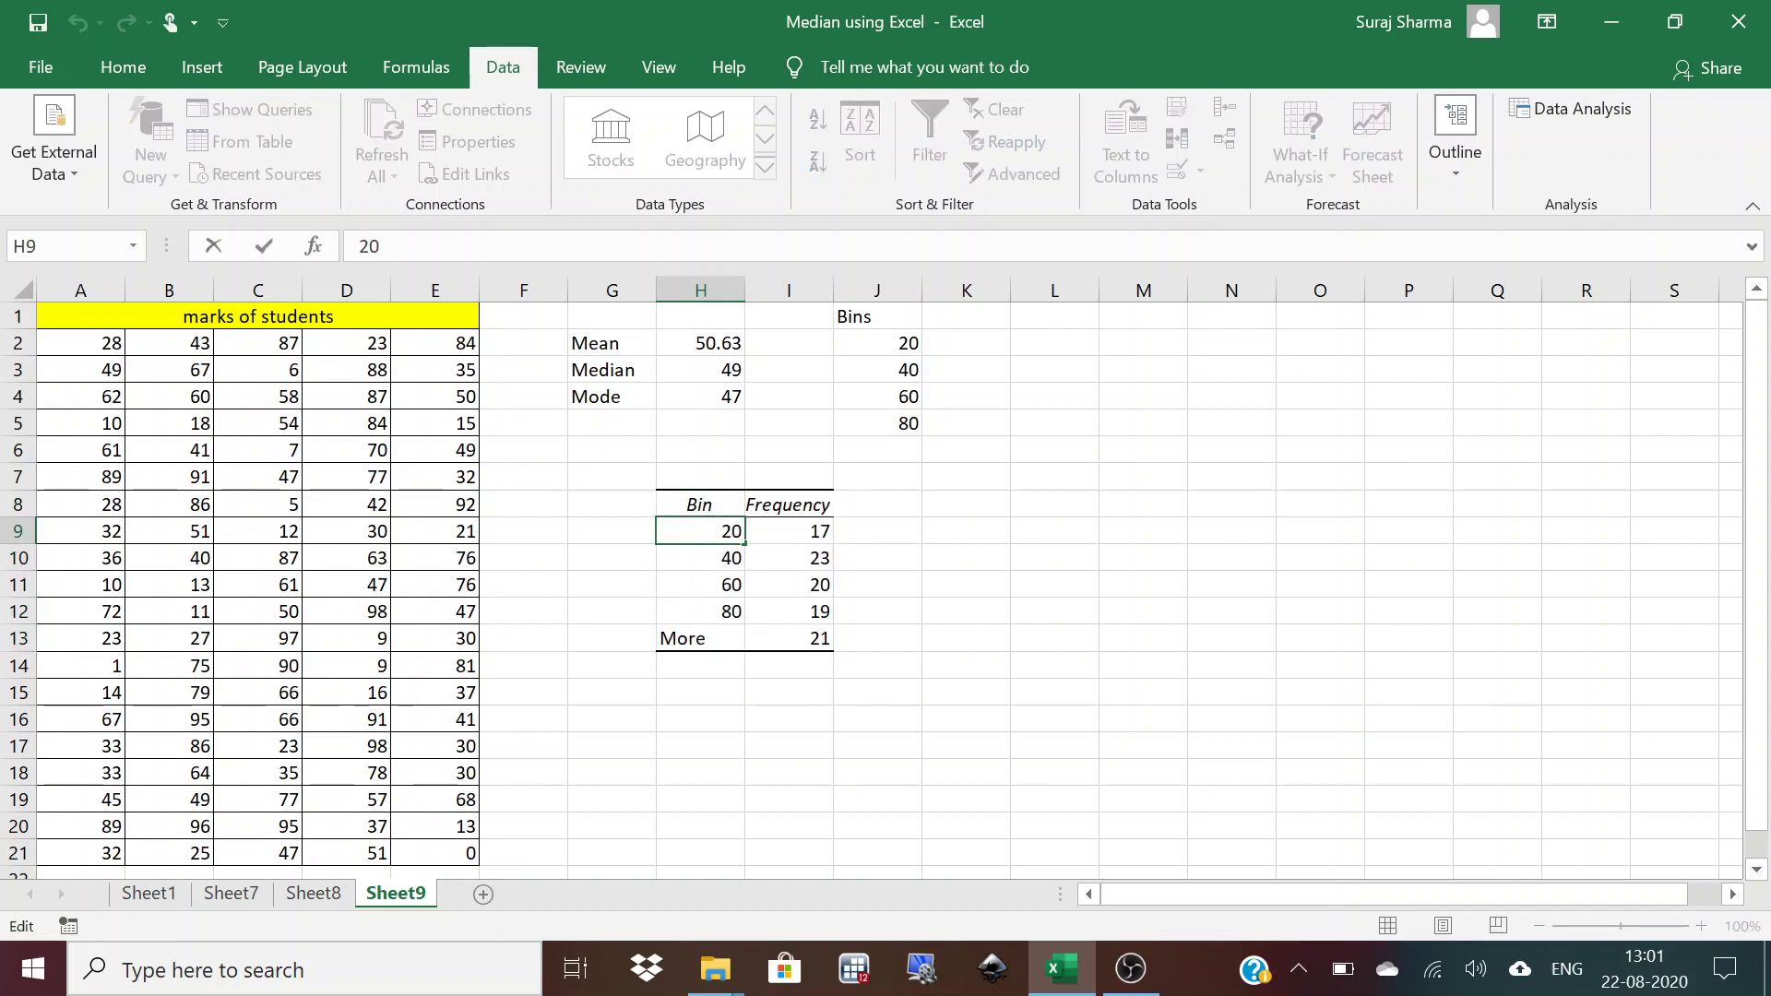
{"action": "type", "text": "0-"}
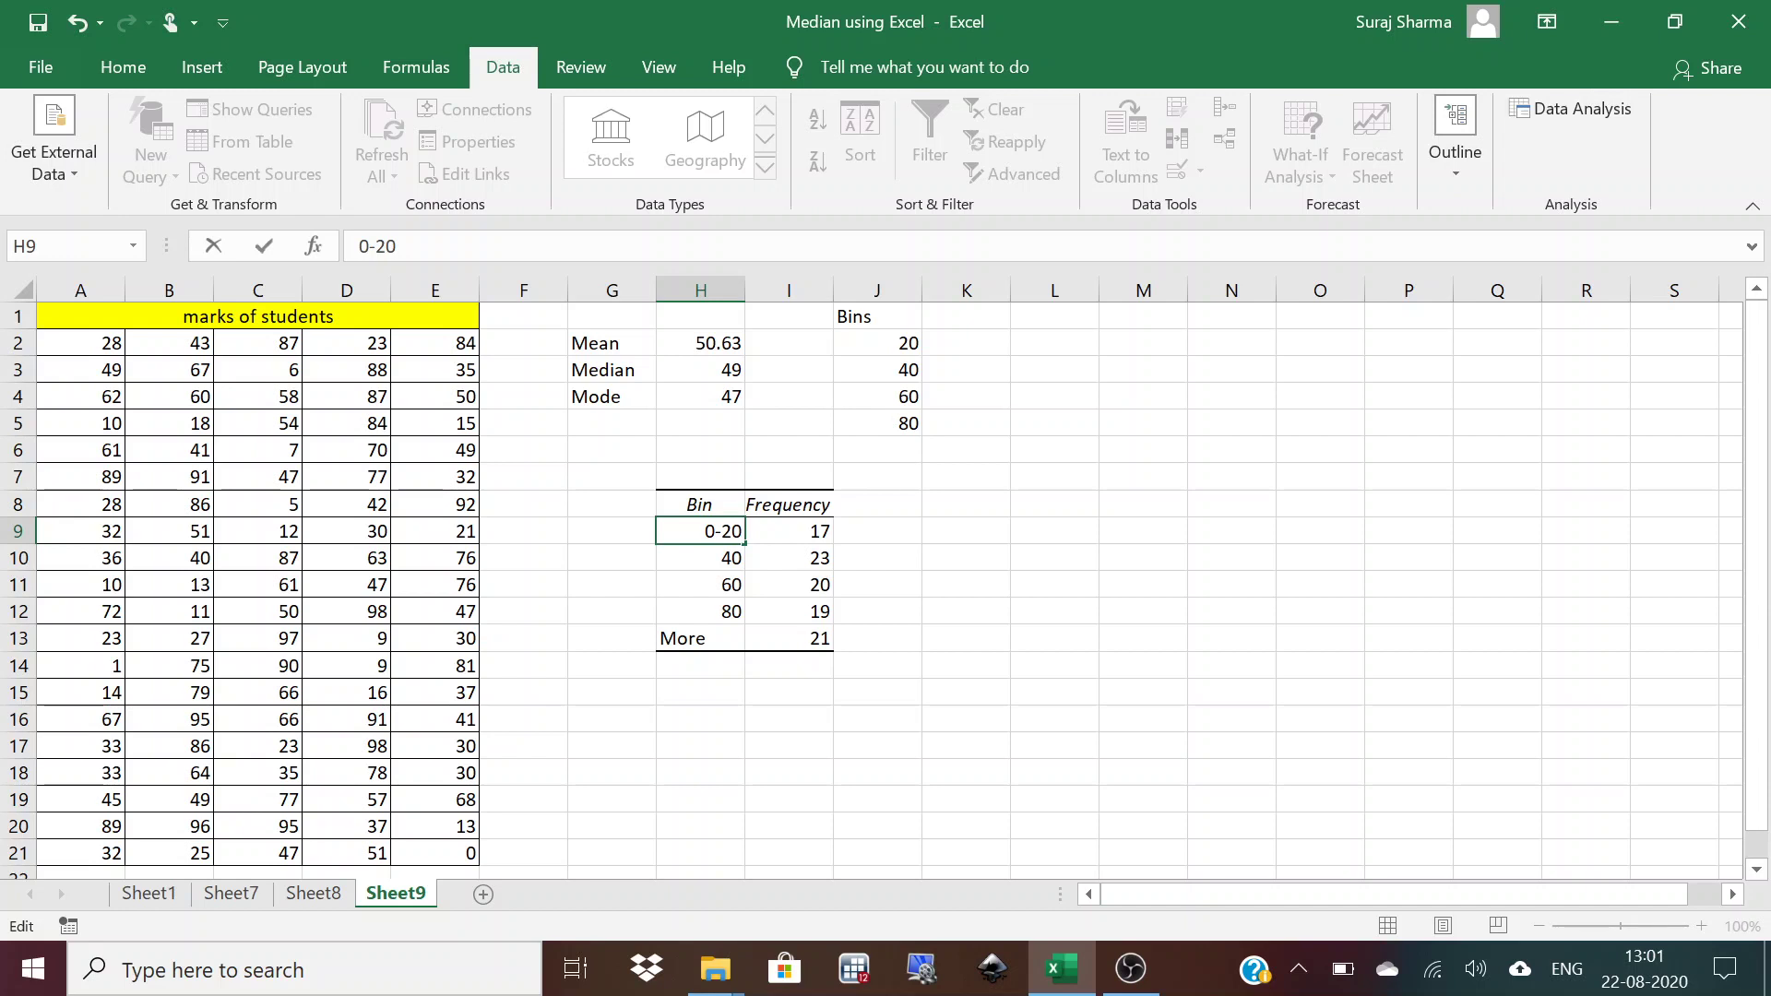
{"action": "double_click", "coordinate": [715, 560]}
{"action": "type", "text": "20-"}
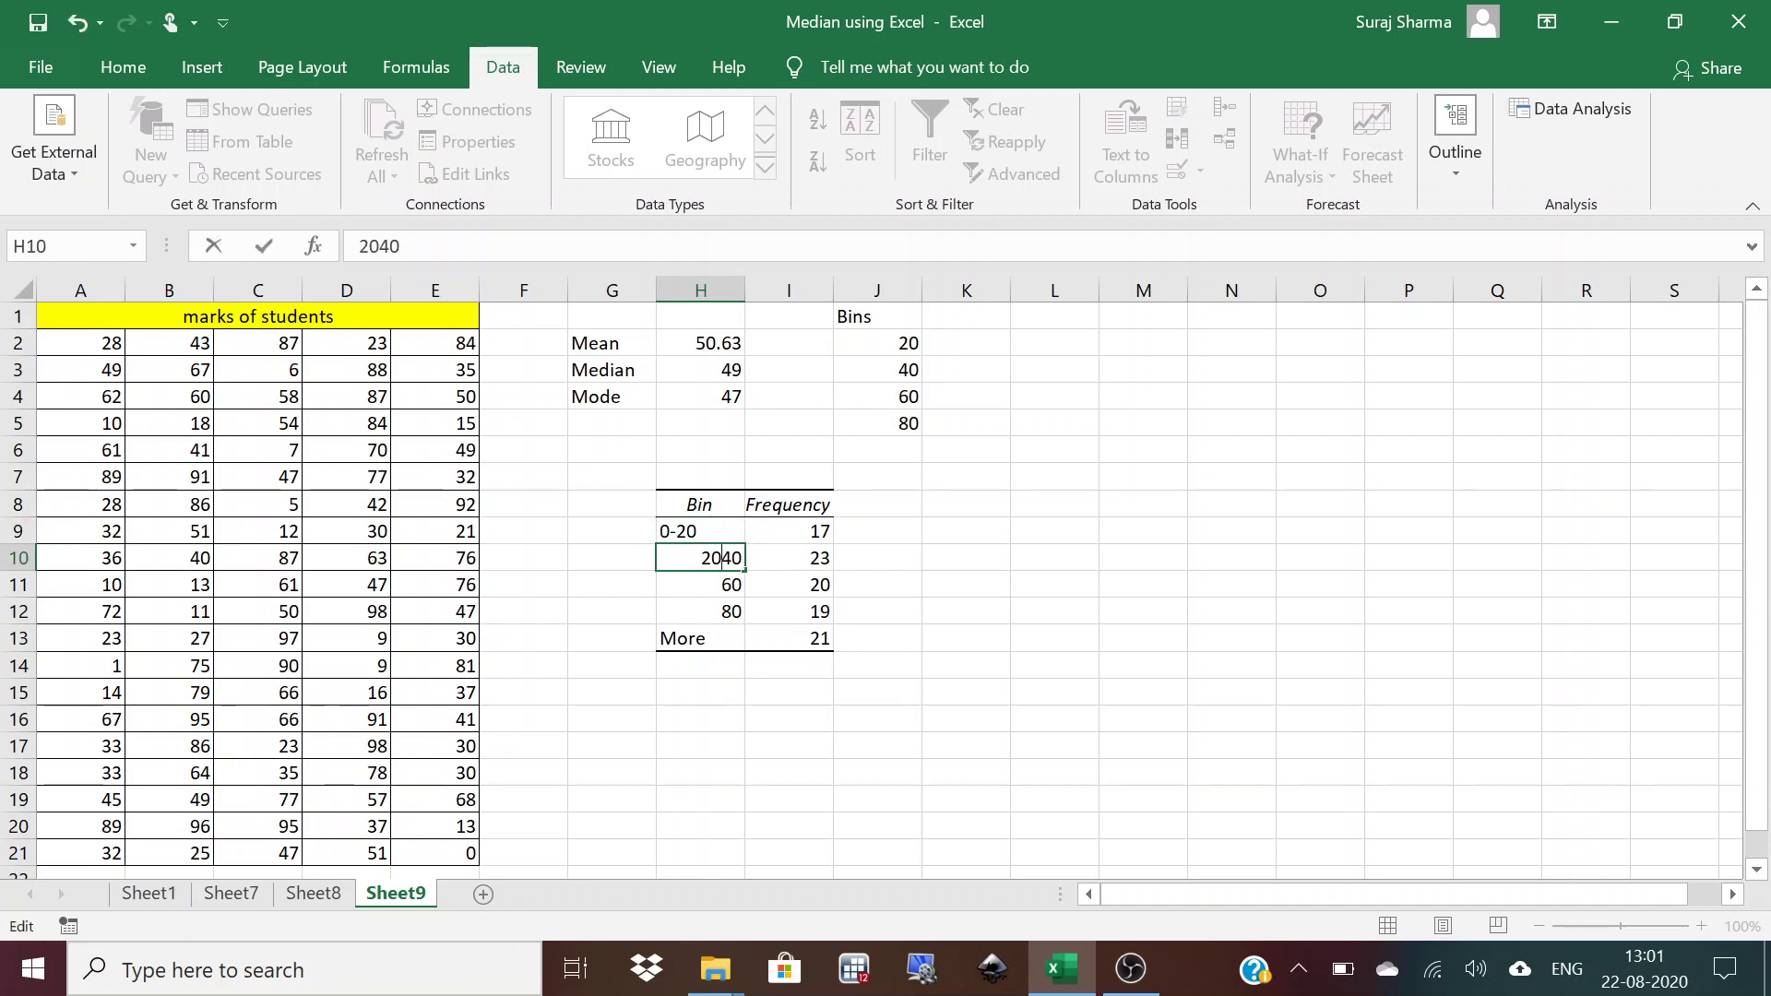
{"action": "left_click", "coordinate": [693, 582]}
{"action": "key", "text": "F2"}
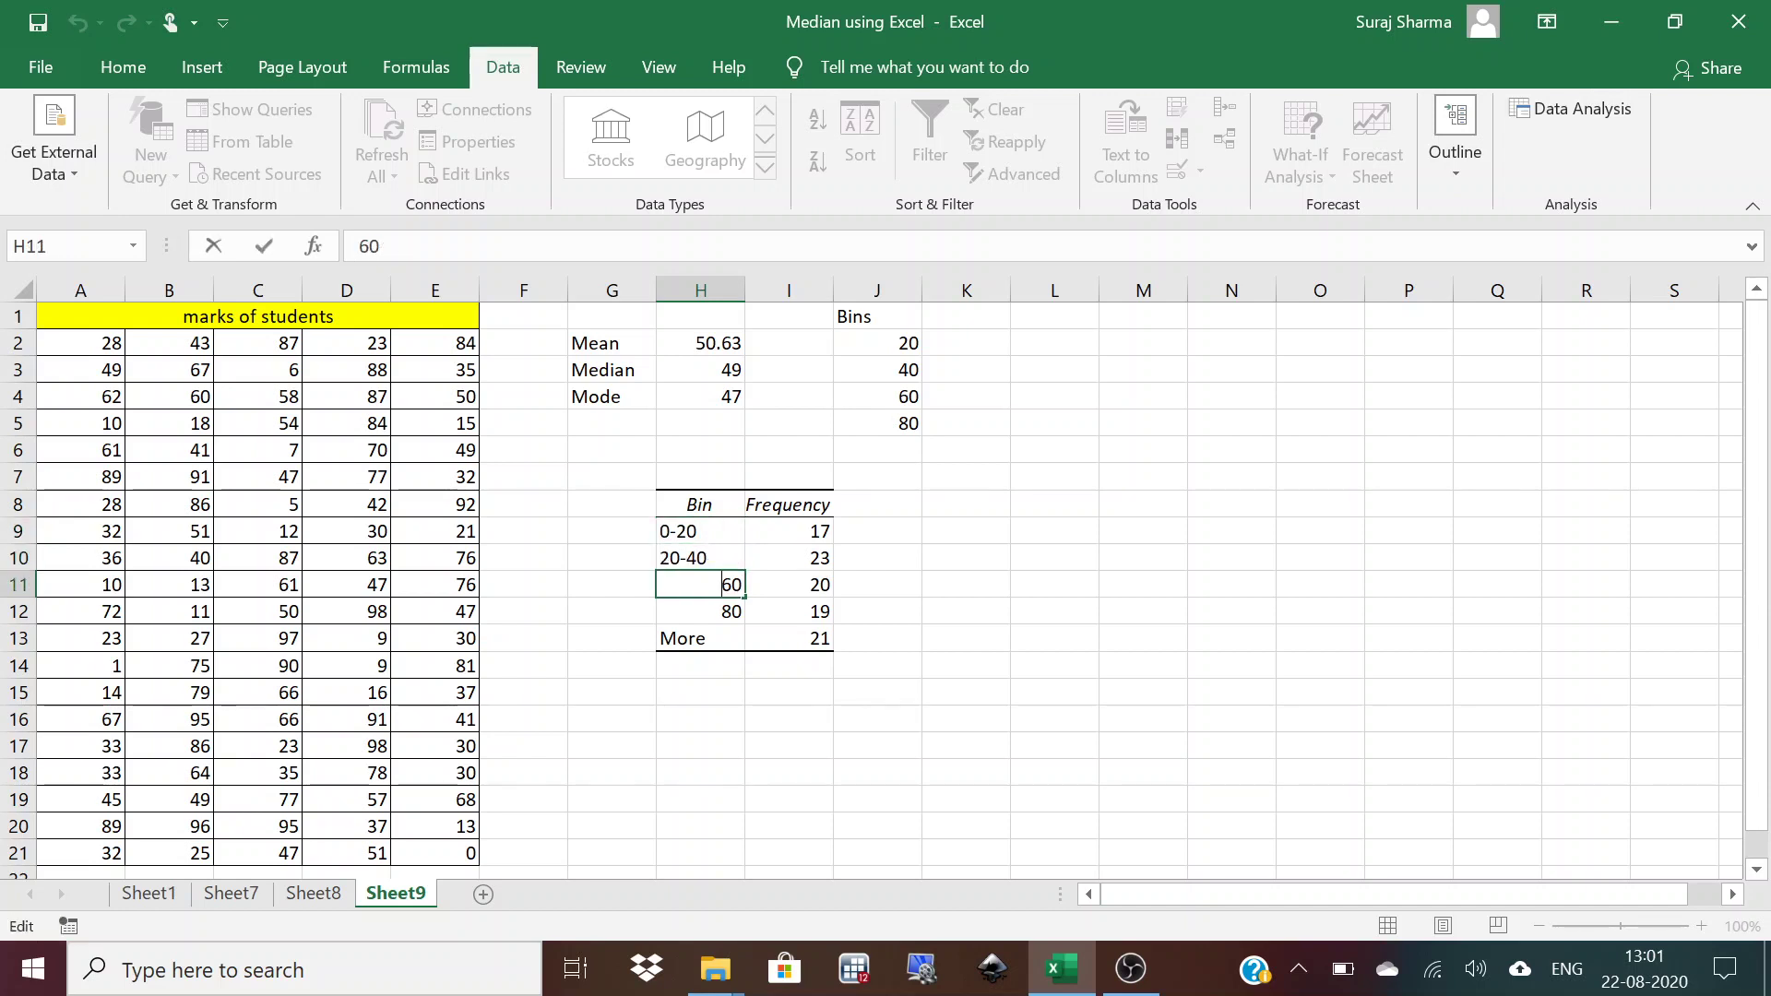
{"action": "type", "text": "40-"}
{"action": "left_click", "coordinate": [696, 604]}
{"action": "key", "text": "F2"}
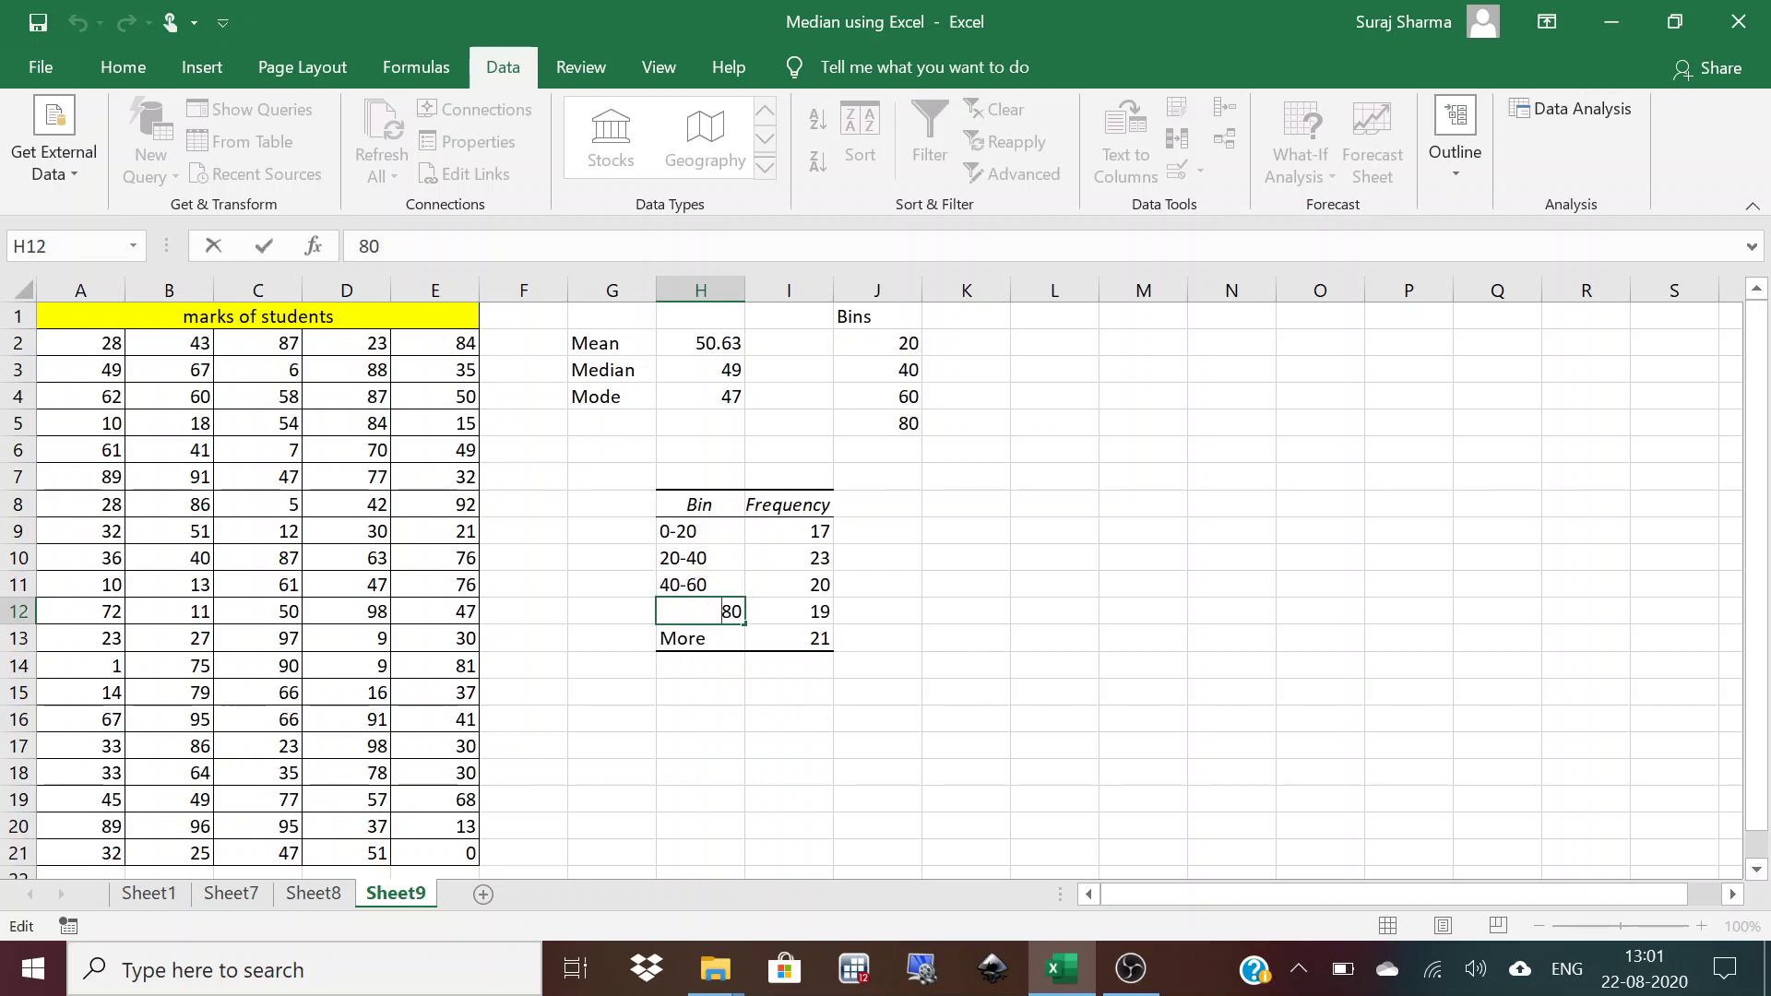
{"action": "type", "text": "60-"}
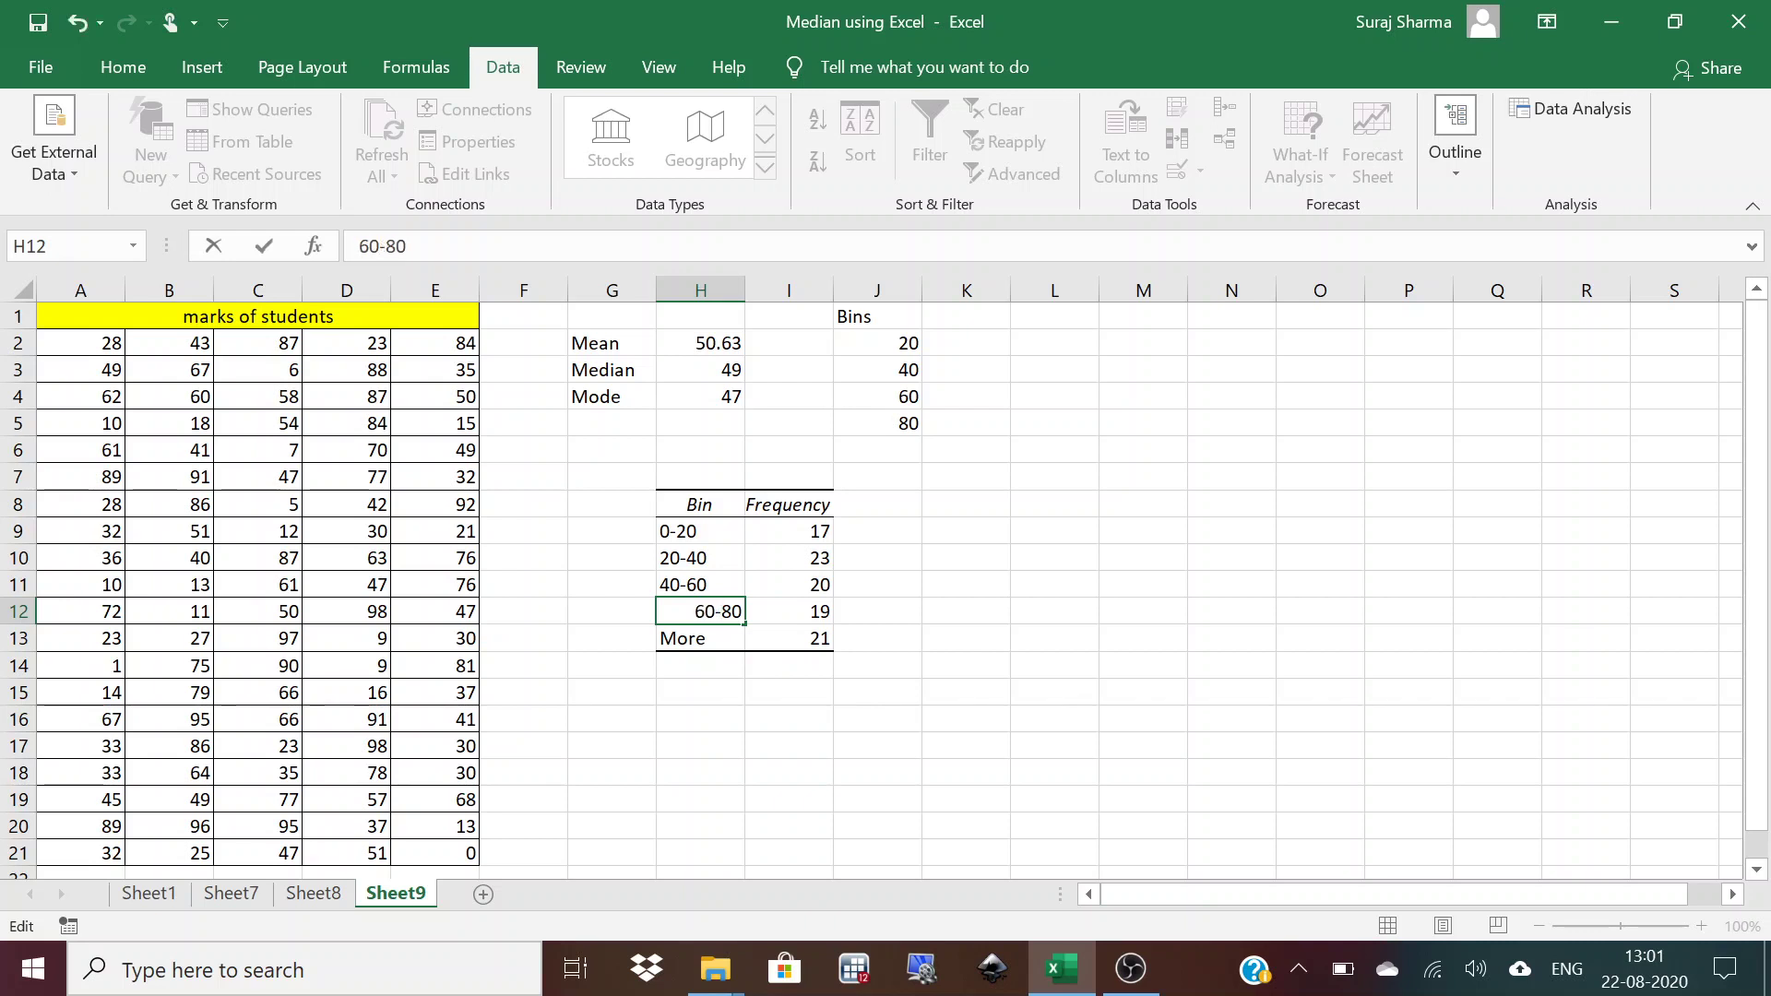
Replace the More label in H13 with the class interval 80-100.
{"action": "left_click", "coordinate": [697, 635]}
{"action": "key", "text": "F2"}
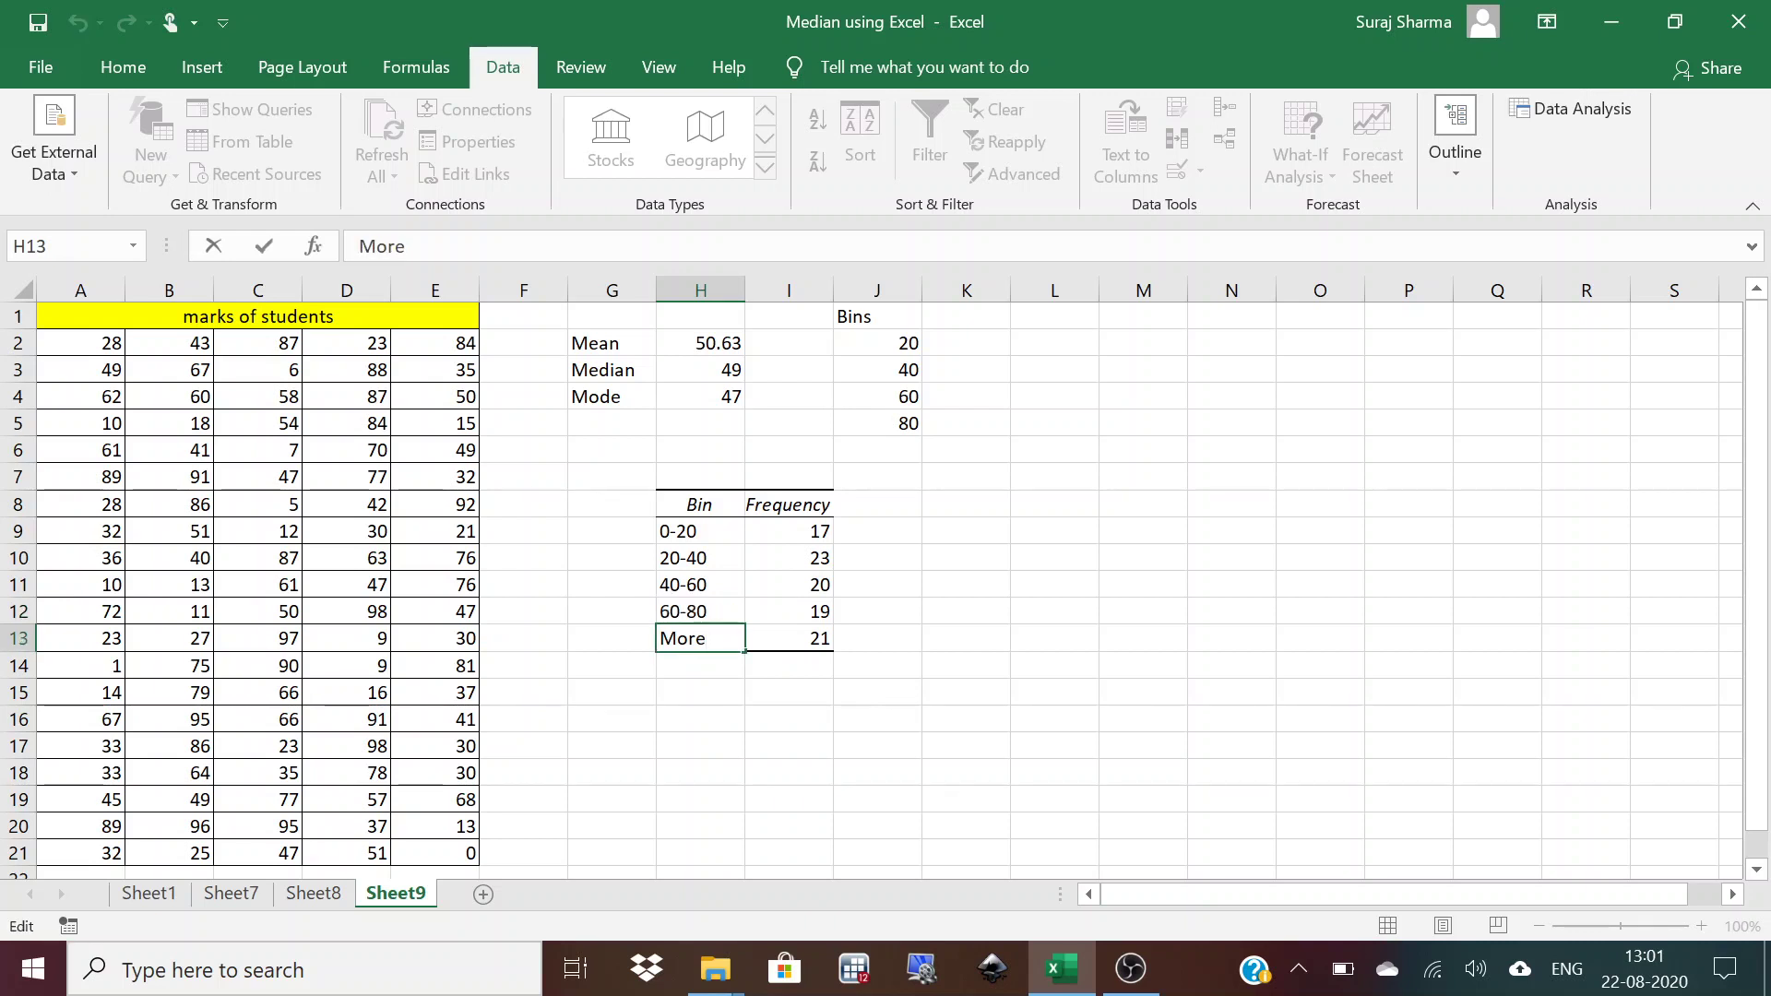
{"action": "key", "text": "BackSpace"}
{"action": "key", "text": "BackSpace"}
{"action": "key", "text": "BackSpace"}
{"action": "key", "text": "BackSpace"}
{"action": "key", "text": "BackSpace"}
{"action": "type", "text": "80-100"}
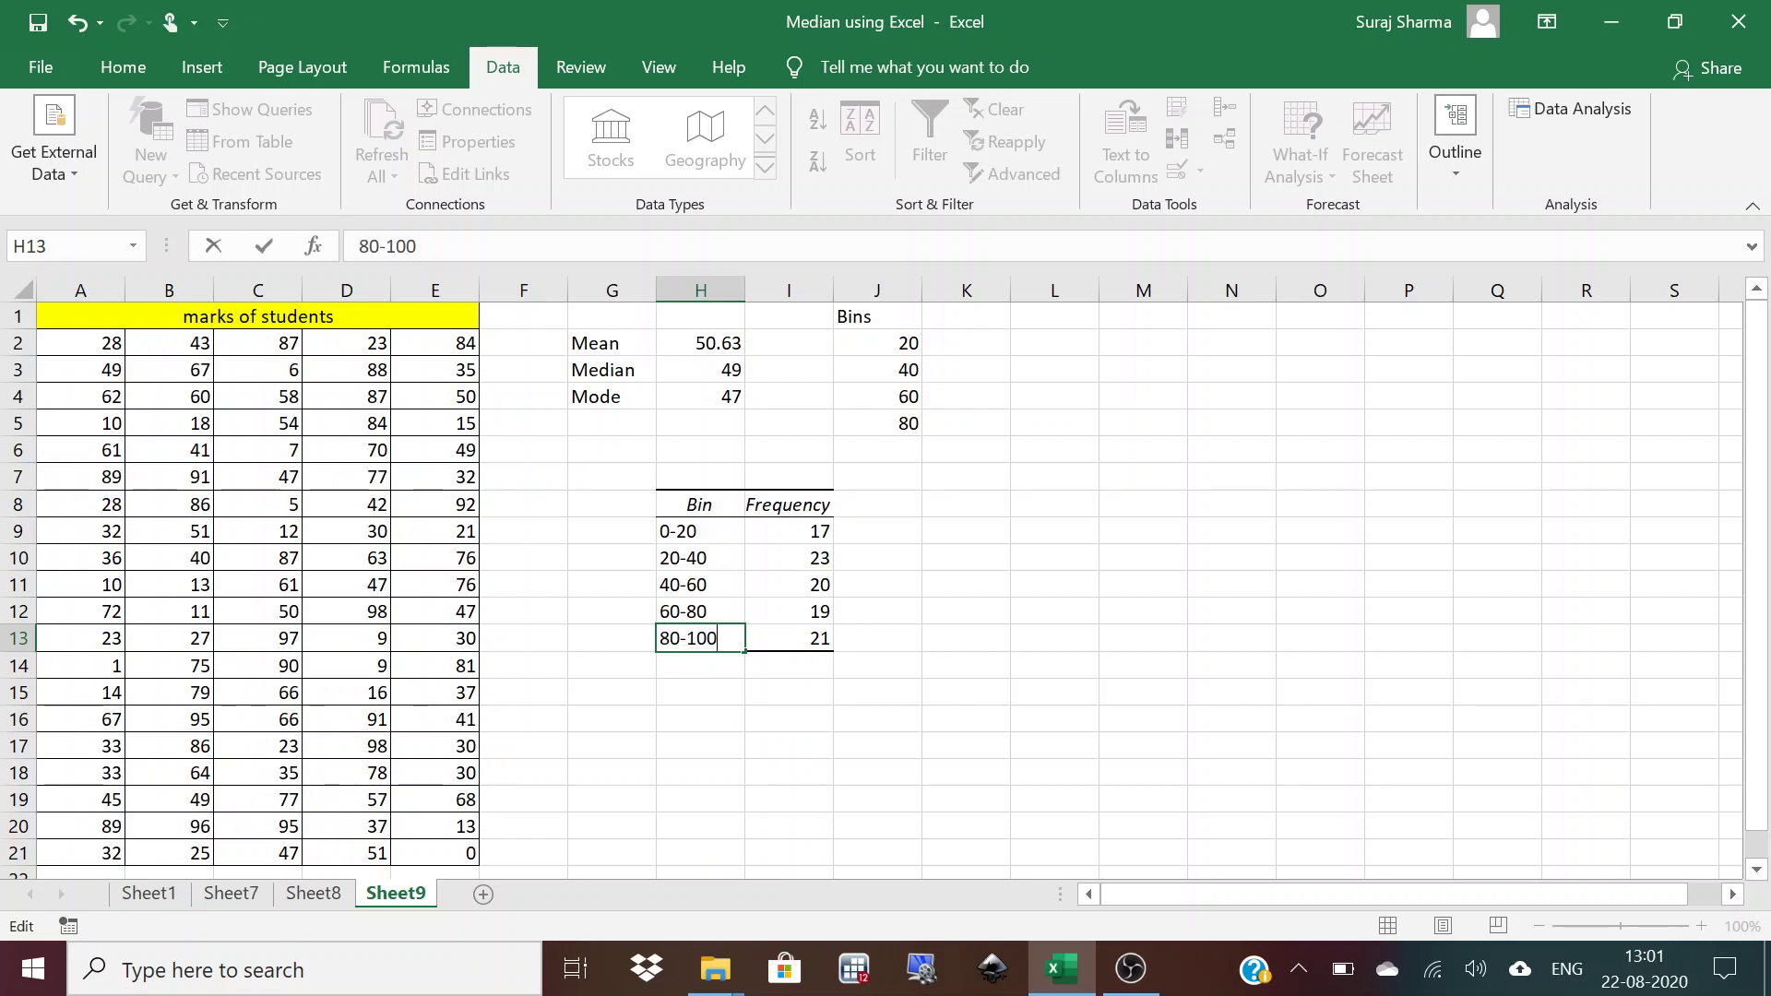
{"action": "left_click", "coordinate": [689, 554]}
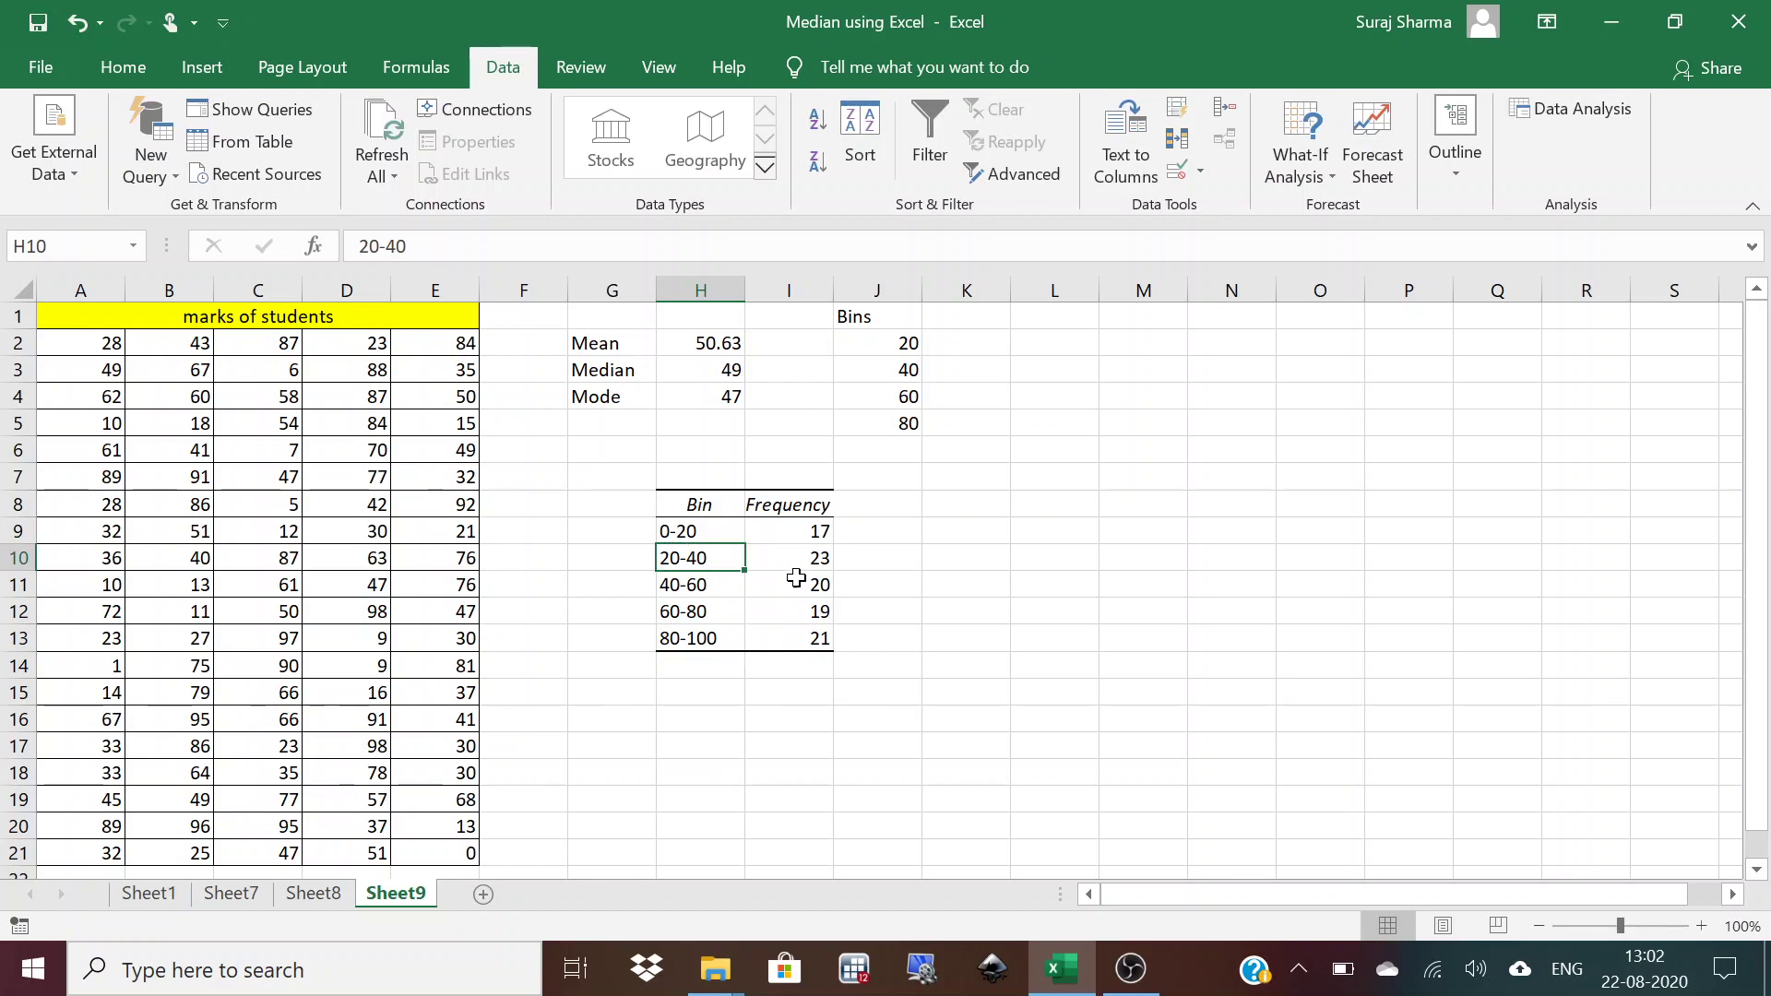
Examine the class intervals and their frequencies in the table row by row.
{"action": "left_click", "coordinate": [673, 536]}
{"action": "key", "text": "Right"}
{"action": "key", "text": "Left"}
{"action": "key", "text": "Right"}
{"action": "key", "text": "Down"}
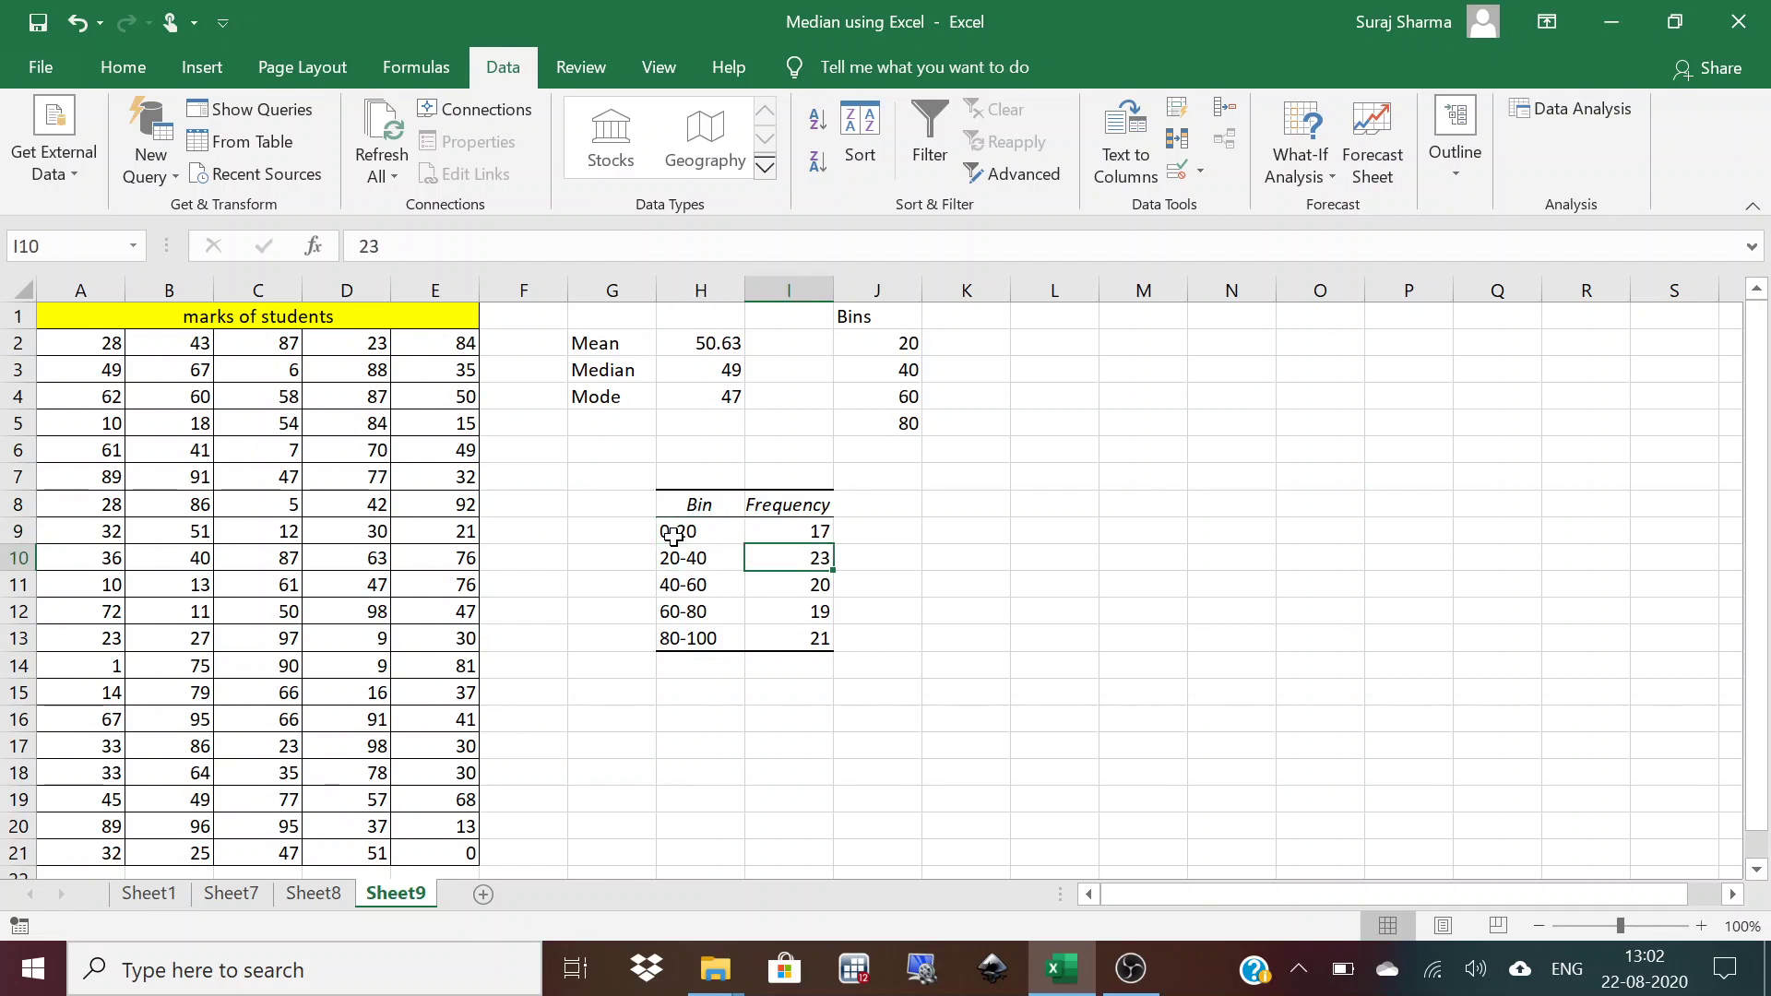
{"action": "key", "text": "Left"}
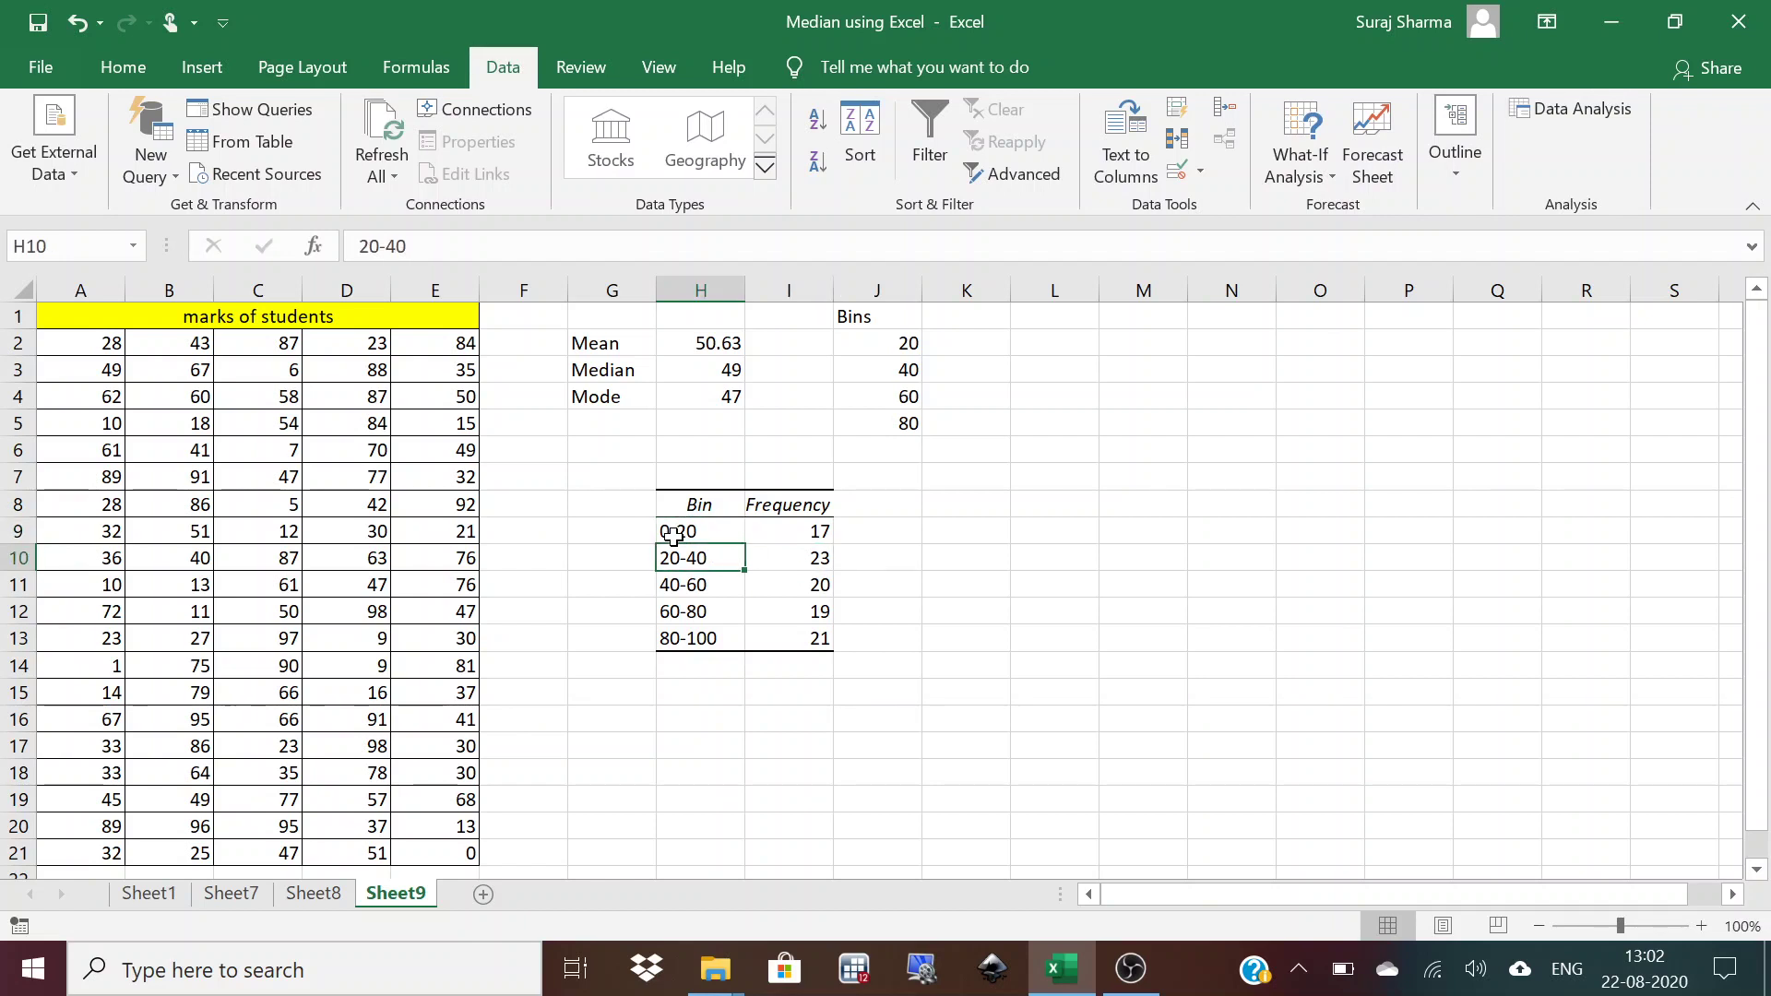
{"action": "key", "text": "Down"}
{"action": "key", "text": "Right"}
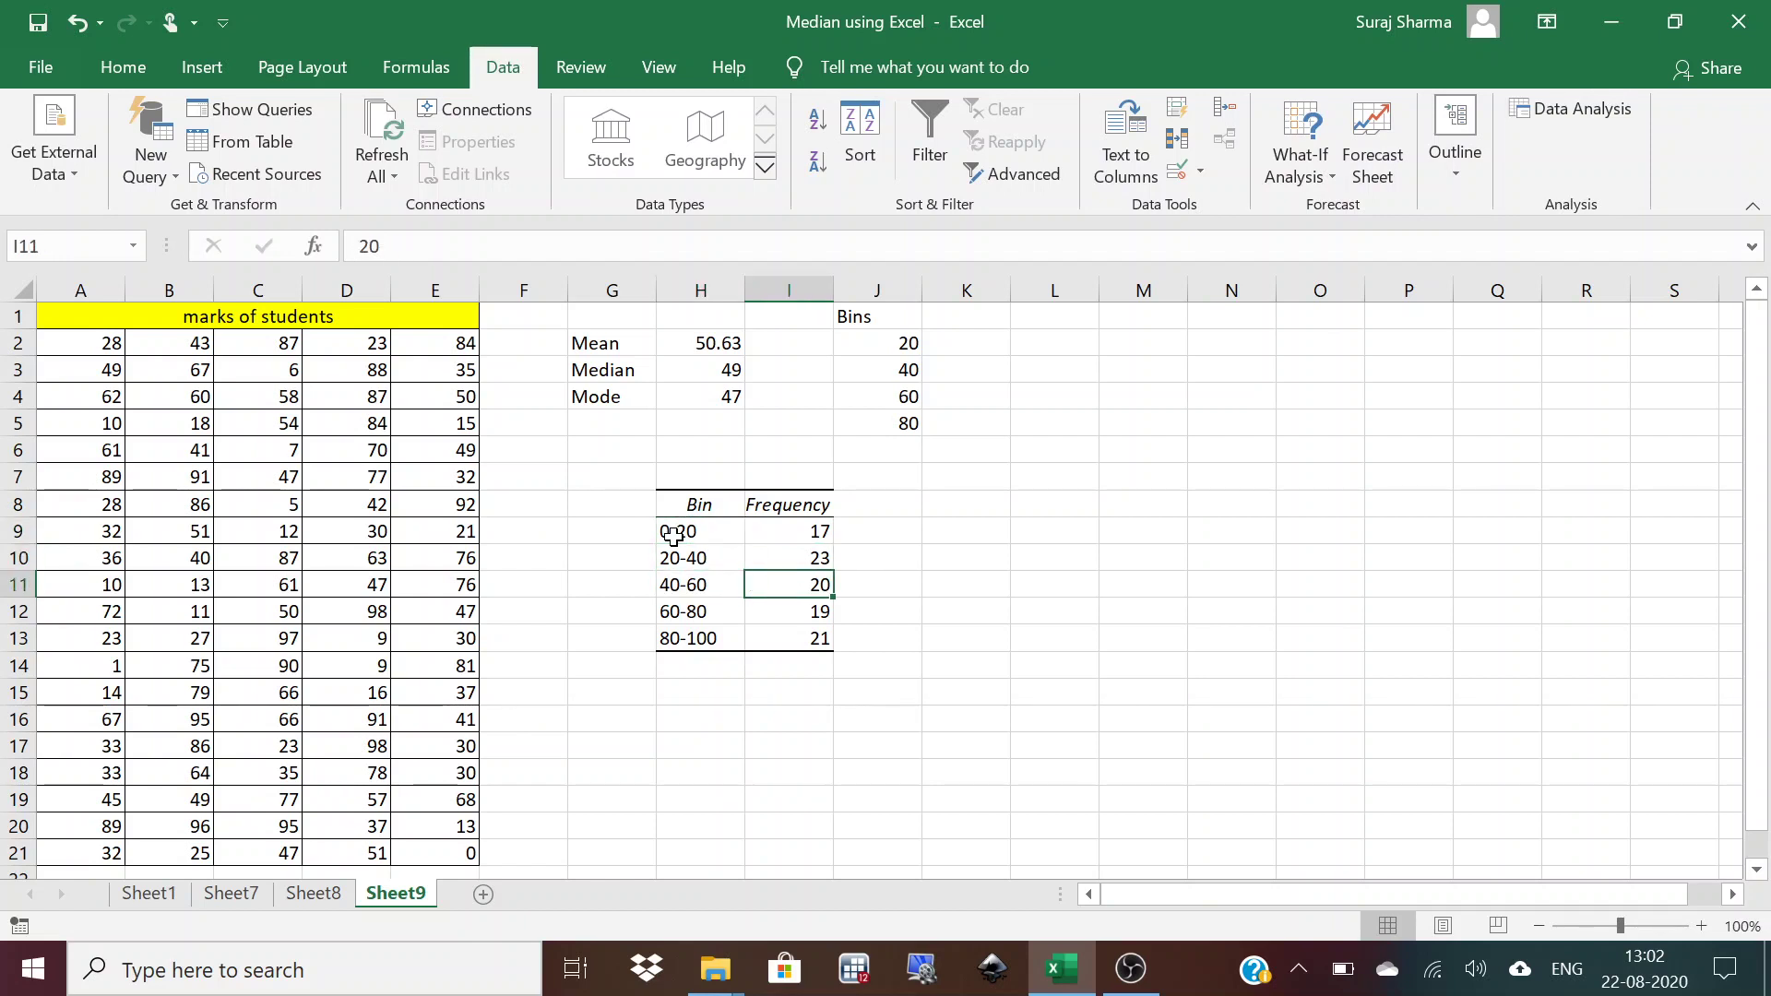
{"action": "key", "text": "Down"}
{"action": "key", "text": "Down"}
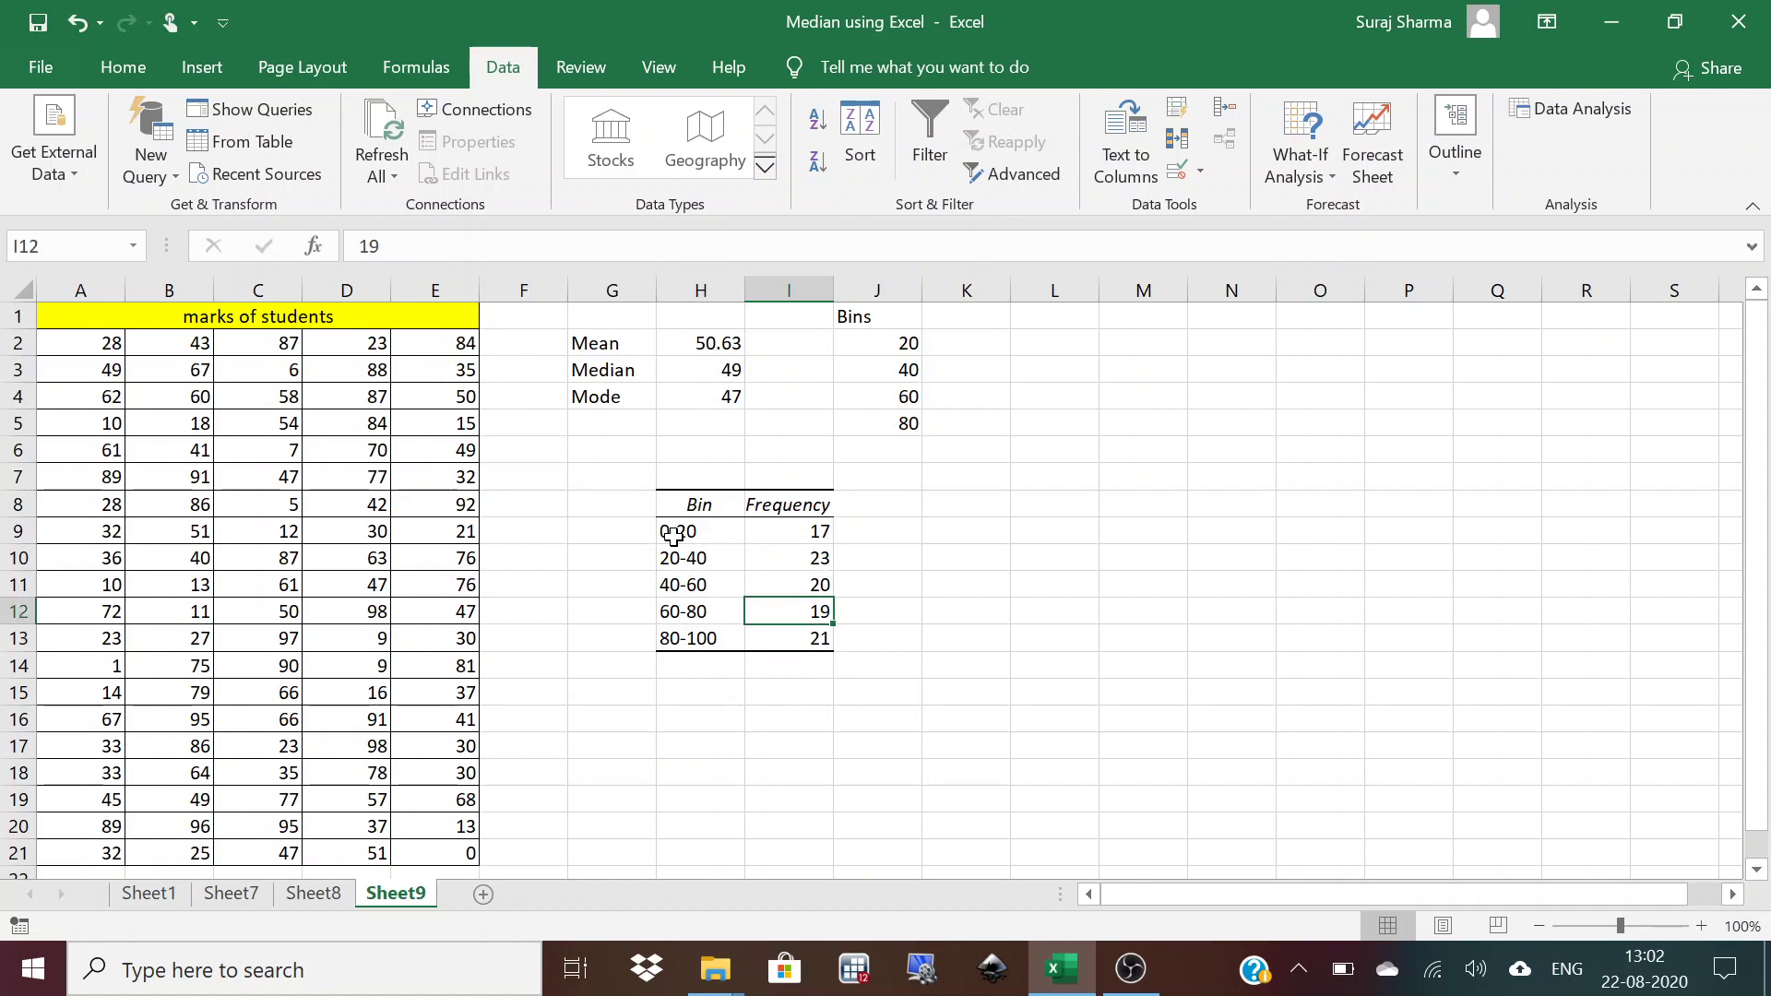
Total the frequencies in I14 with a SUM formula over I9:I13.
{"action": "left_click", "coordinate": [830, 660]}
{"action": "left_click_drag", "start_coordinate": [784, 531], "coordinate": [789, 636]}
{"action": "left_click", "coordinate": [785, 667]}
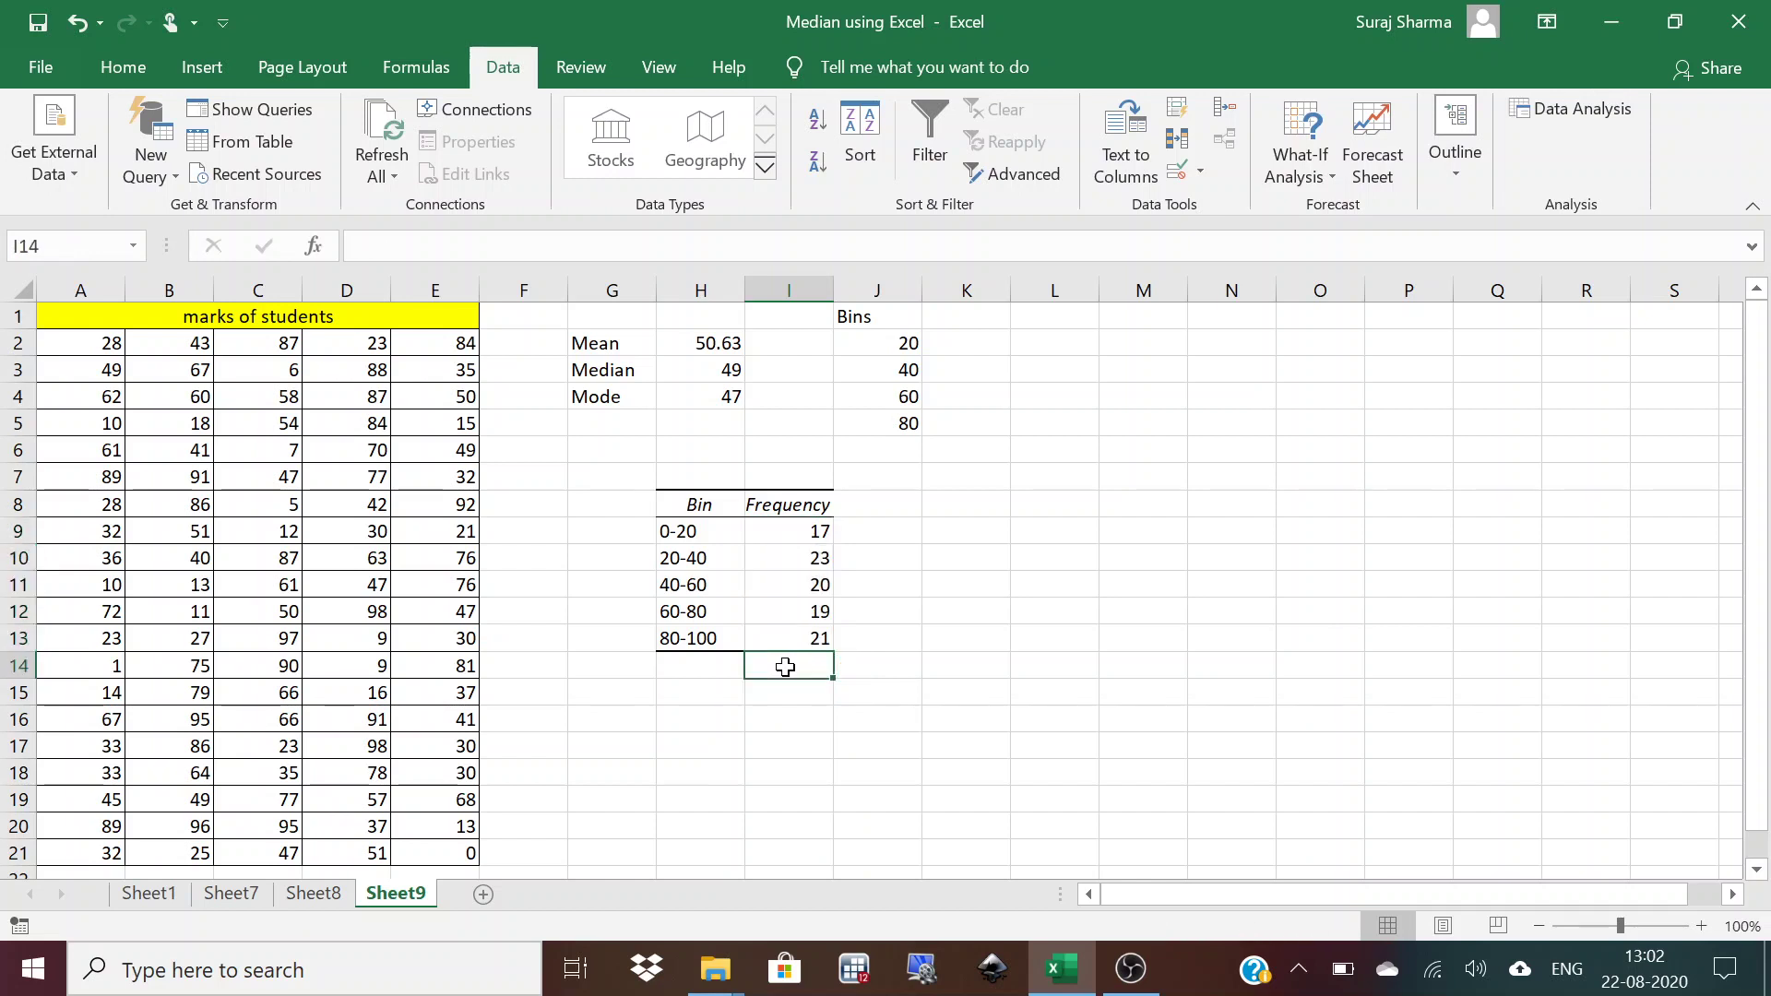
{"action": "type", "text": "=sum"}
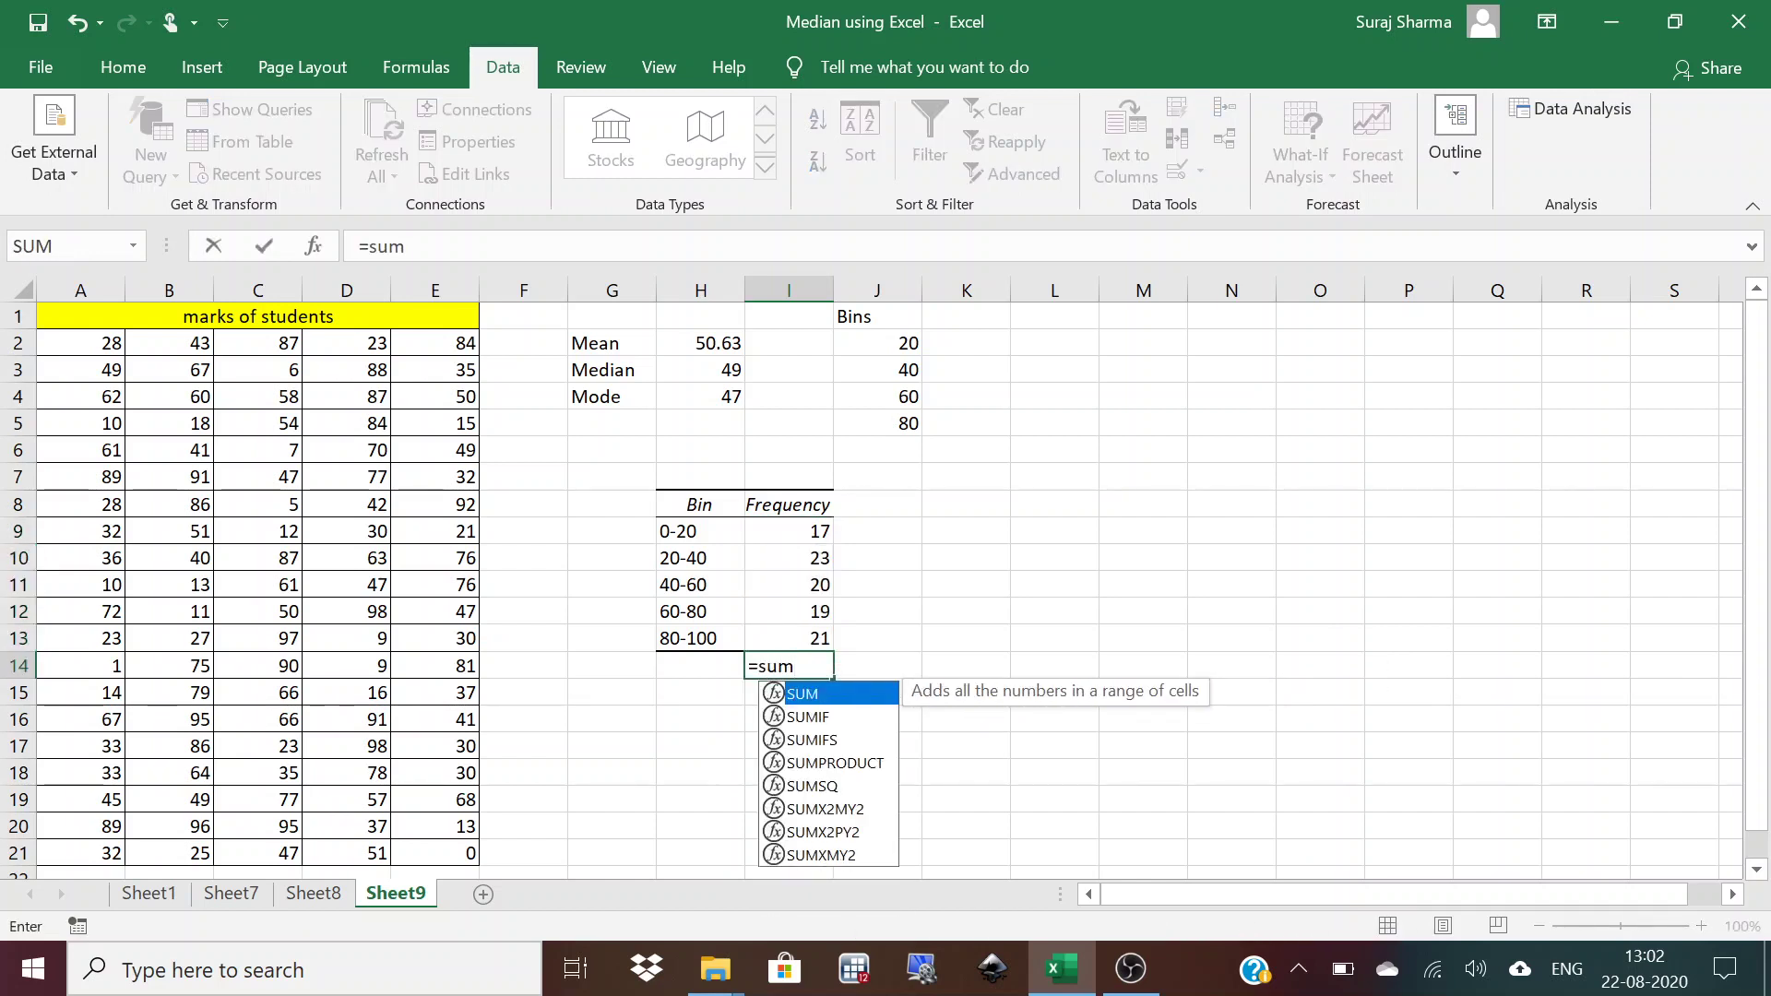
{"action": "type", "text": "("}
{"action": "key", "text": "BackSpace"}
{"action": "key", "text": "BackSpace"}
{"action": "key", "text": "BackSpace"}
{"action": "type", "text": "um"}
{"action": "double_click", "coordinate": [803, 694]}
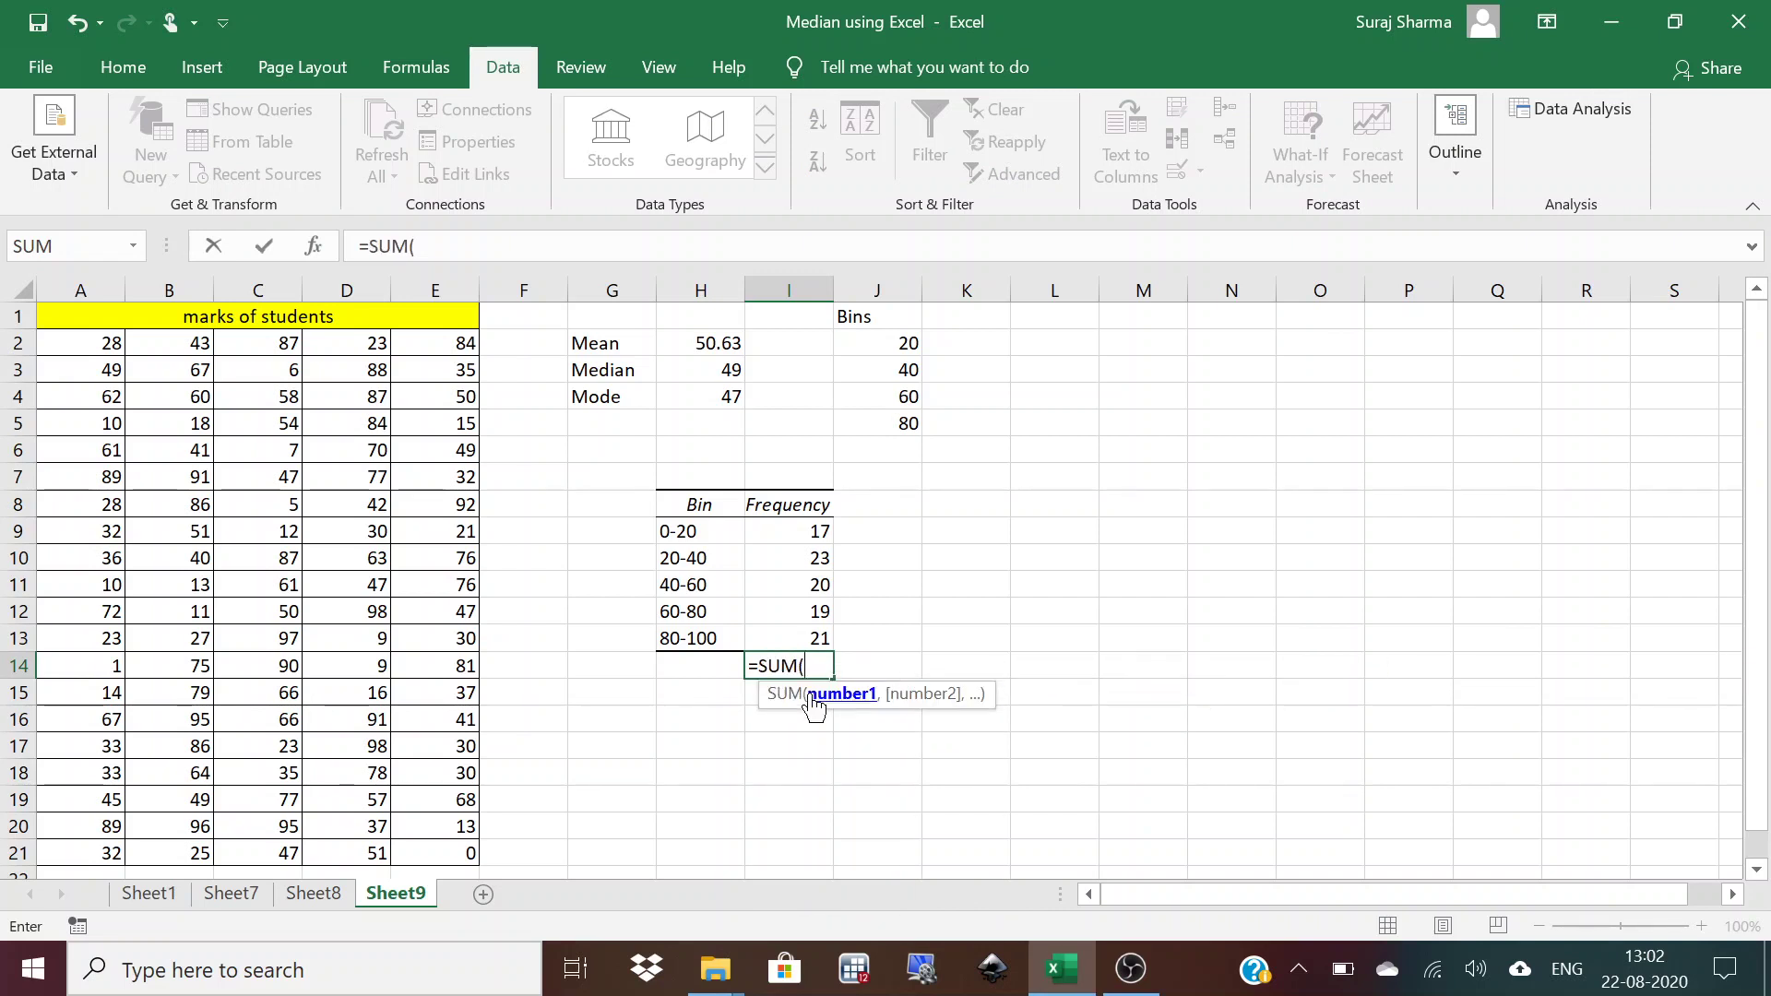
{"action": "left_click_drag", "start_coordinate": [773, 535], "coordinate": [795, 635]}
{"action": "type", "text": ")"}
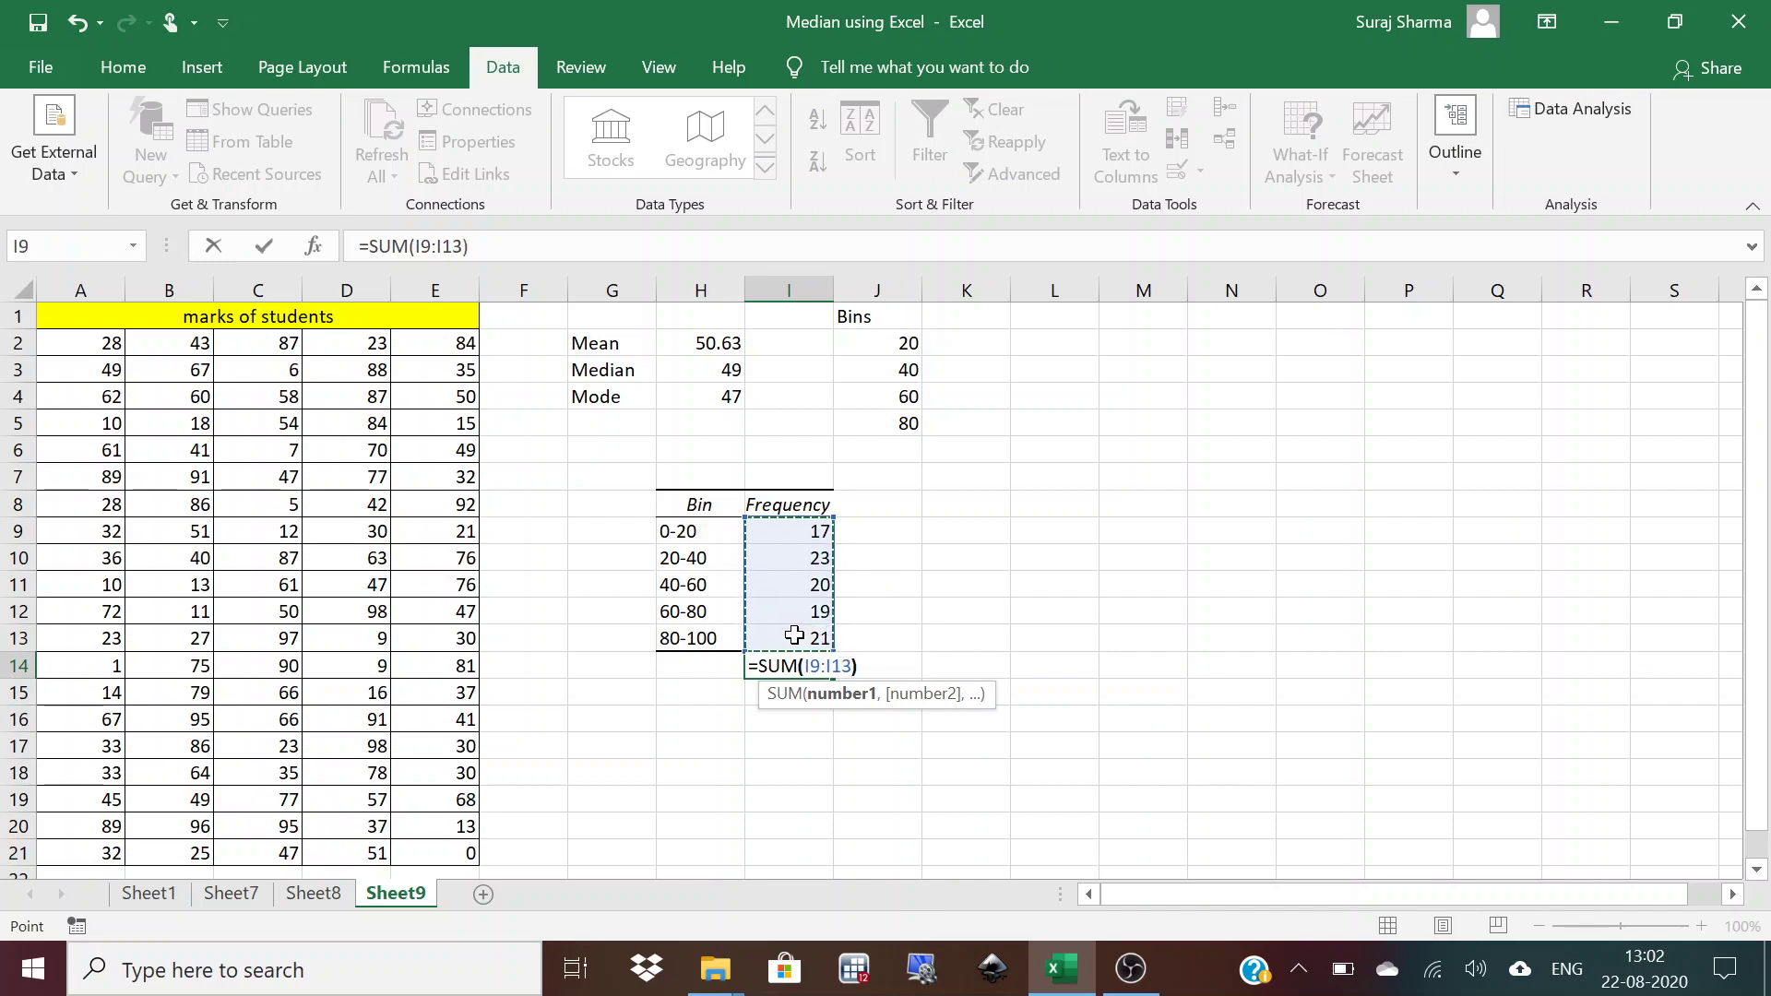
{"action": "key", "text": "Return"}
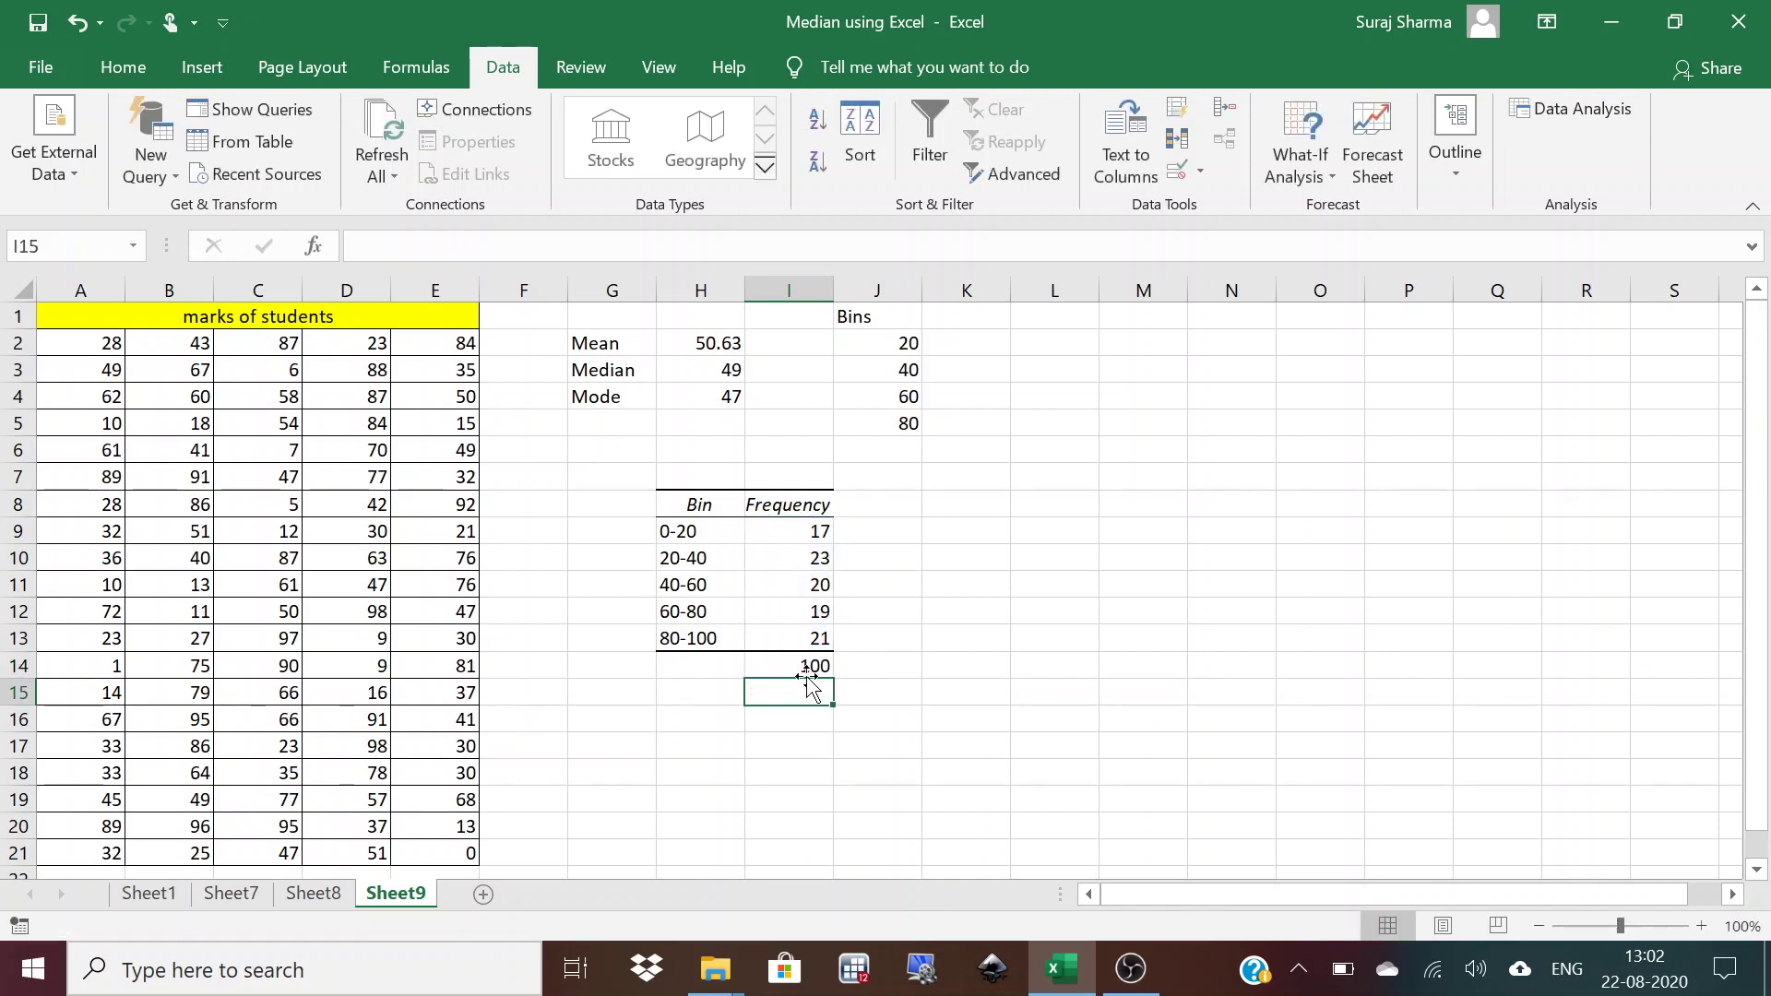
{"action": "left_click", "coordinate": [769, 667]}
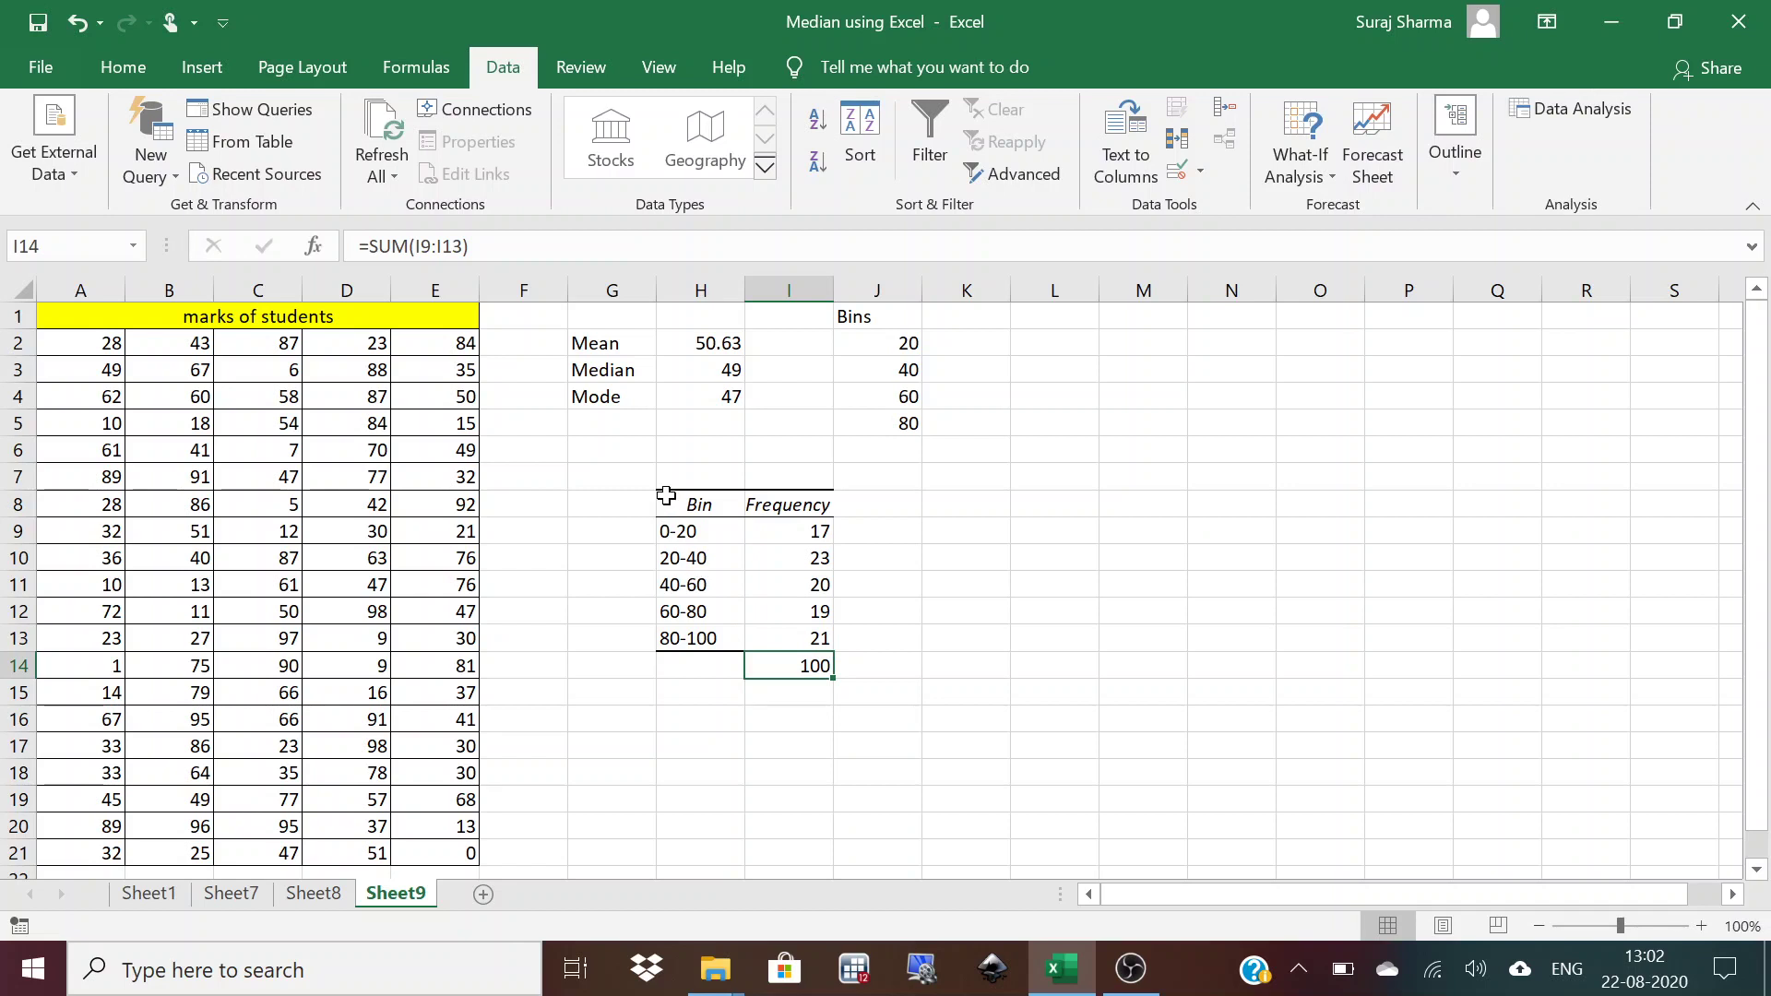
Copy the bin and frequency table H8:I13 and paste it as values at A1 of a new sheet.
{"action": "left_click_drag", "start_coordinate": [664, 502], "coordinate": [800, 629]}
{"action": "key", "text": "ctrl+c"}
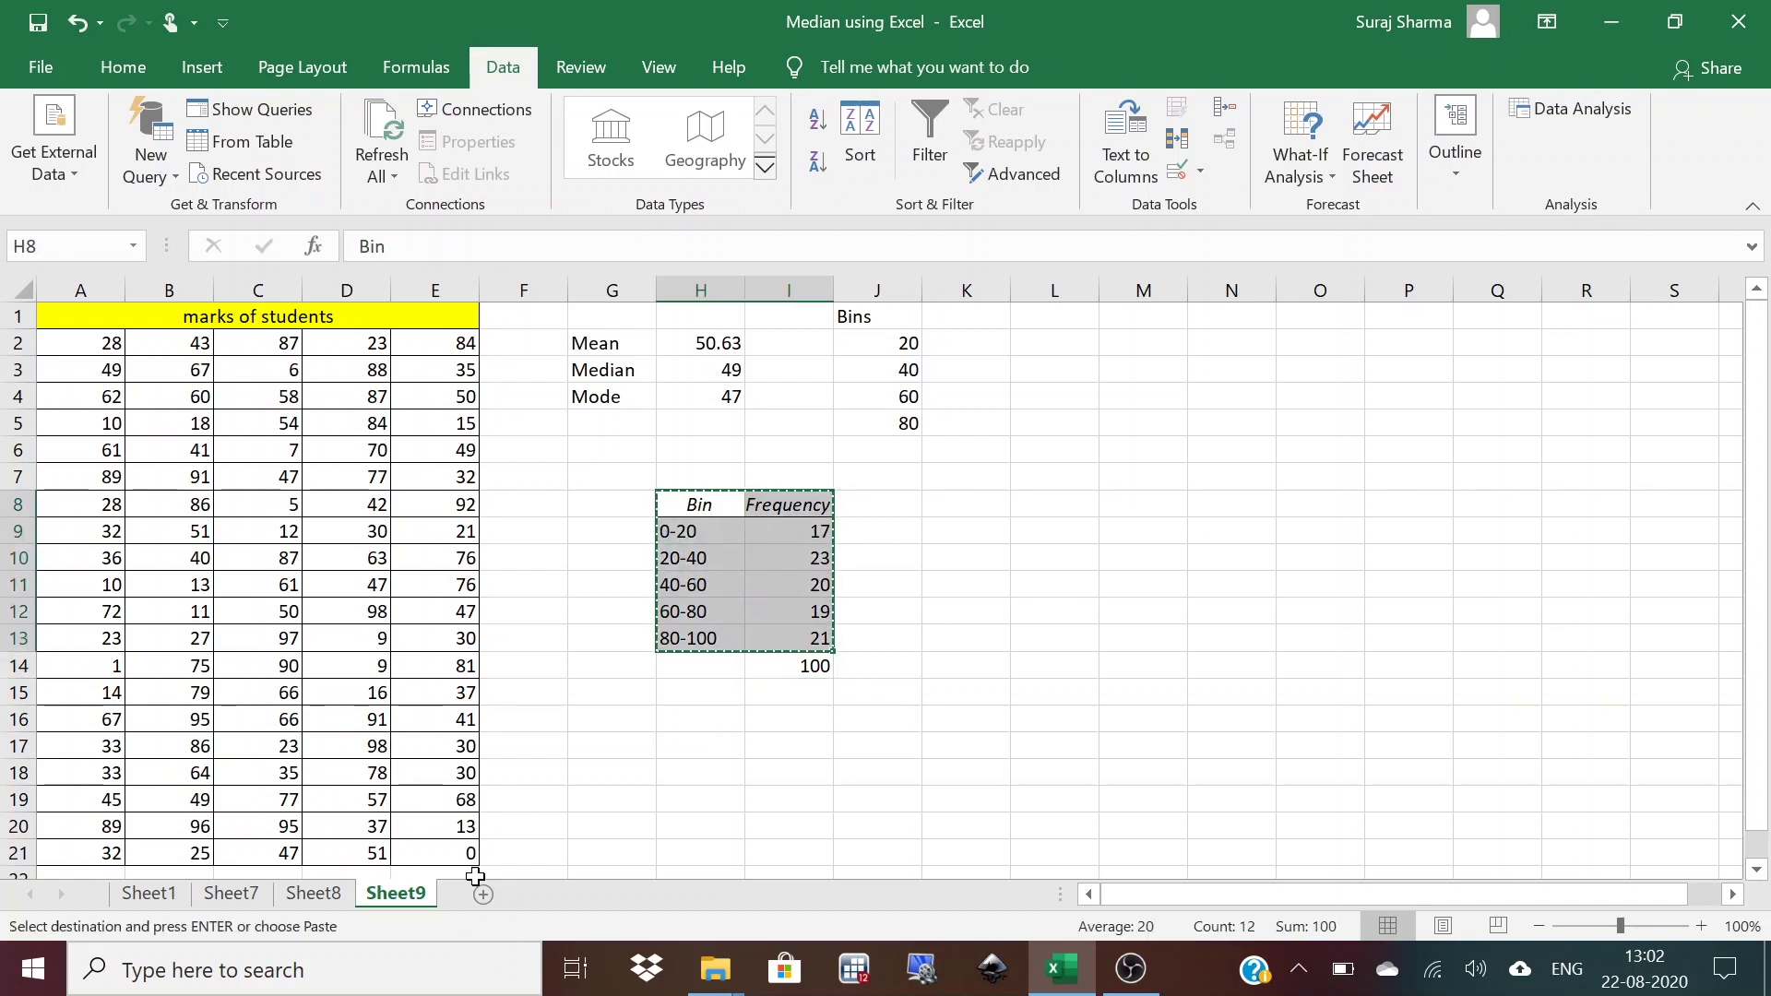
{"action": "left_click", "coordinate": [482, 894]}
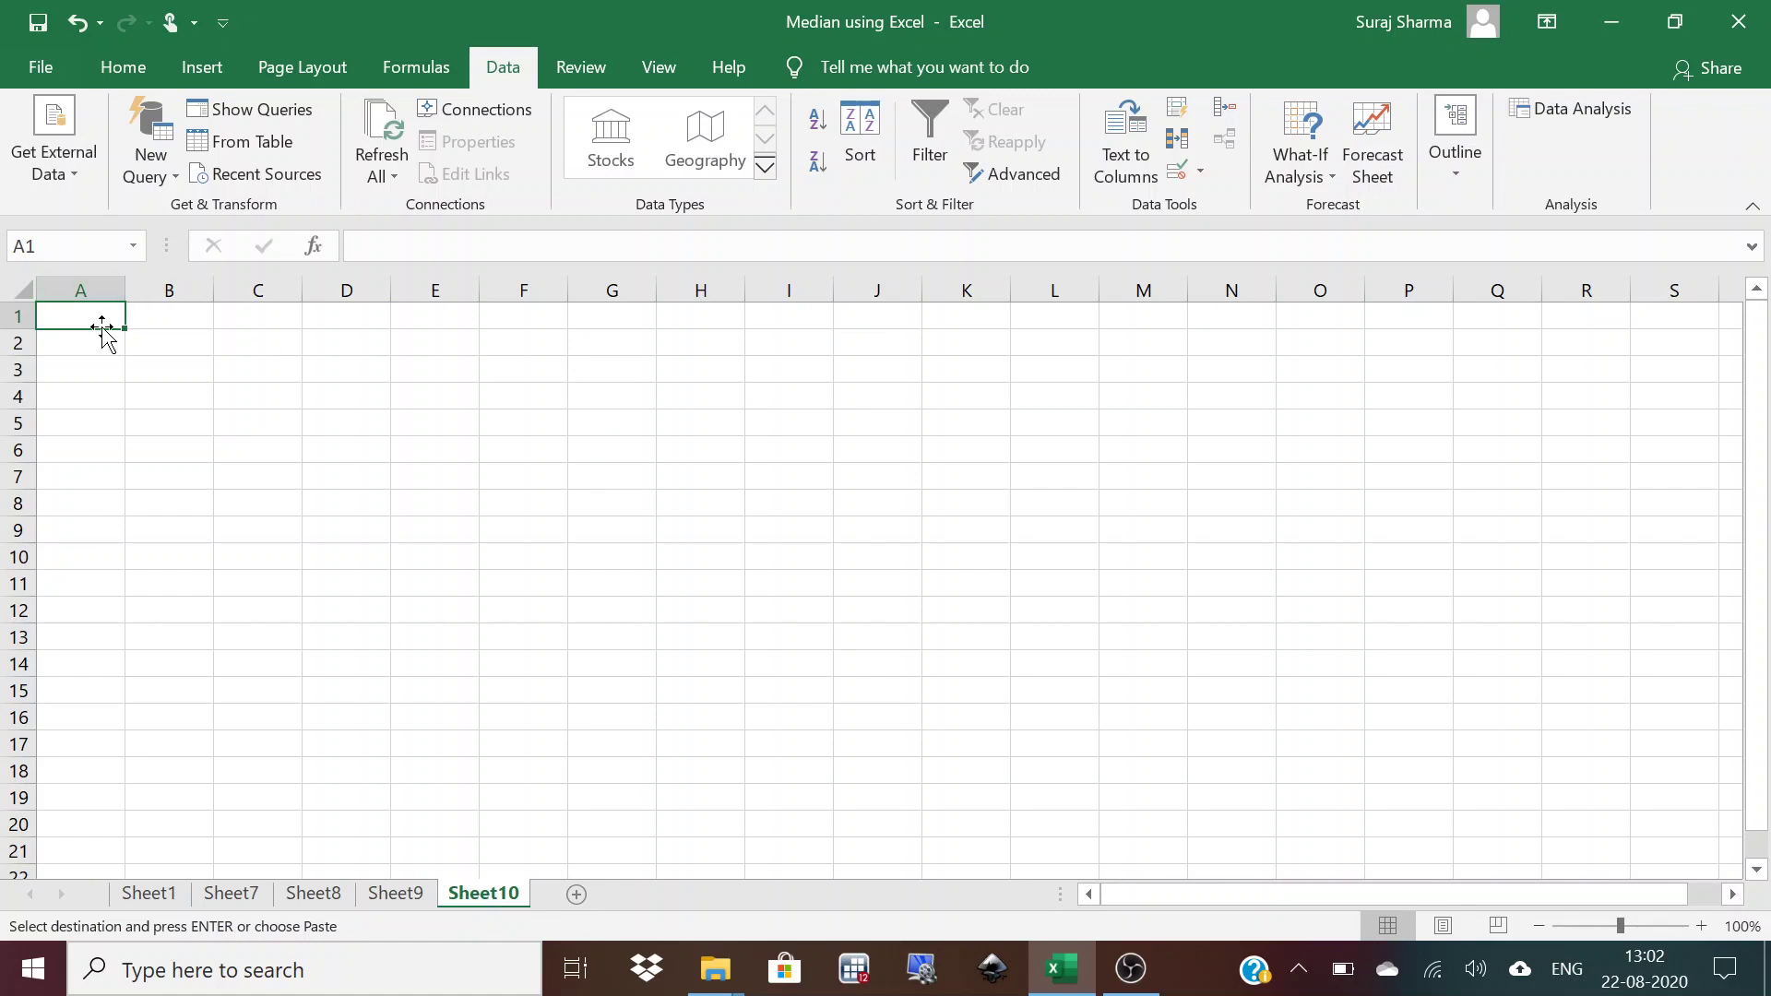
{"action": "right_click", "coordinate": [80, 311]}
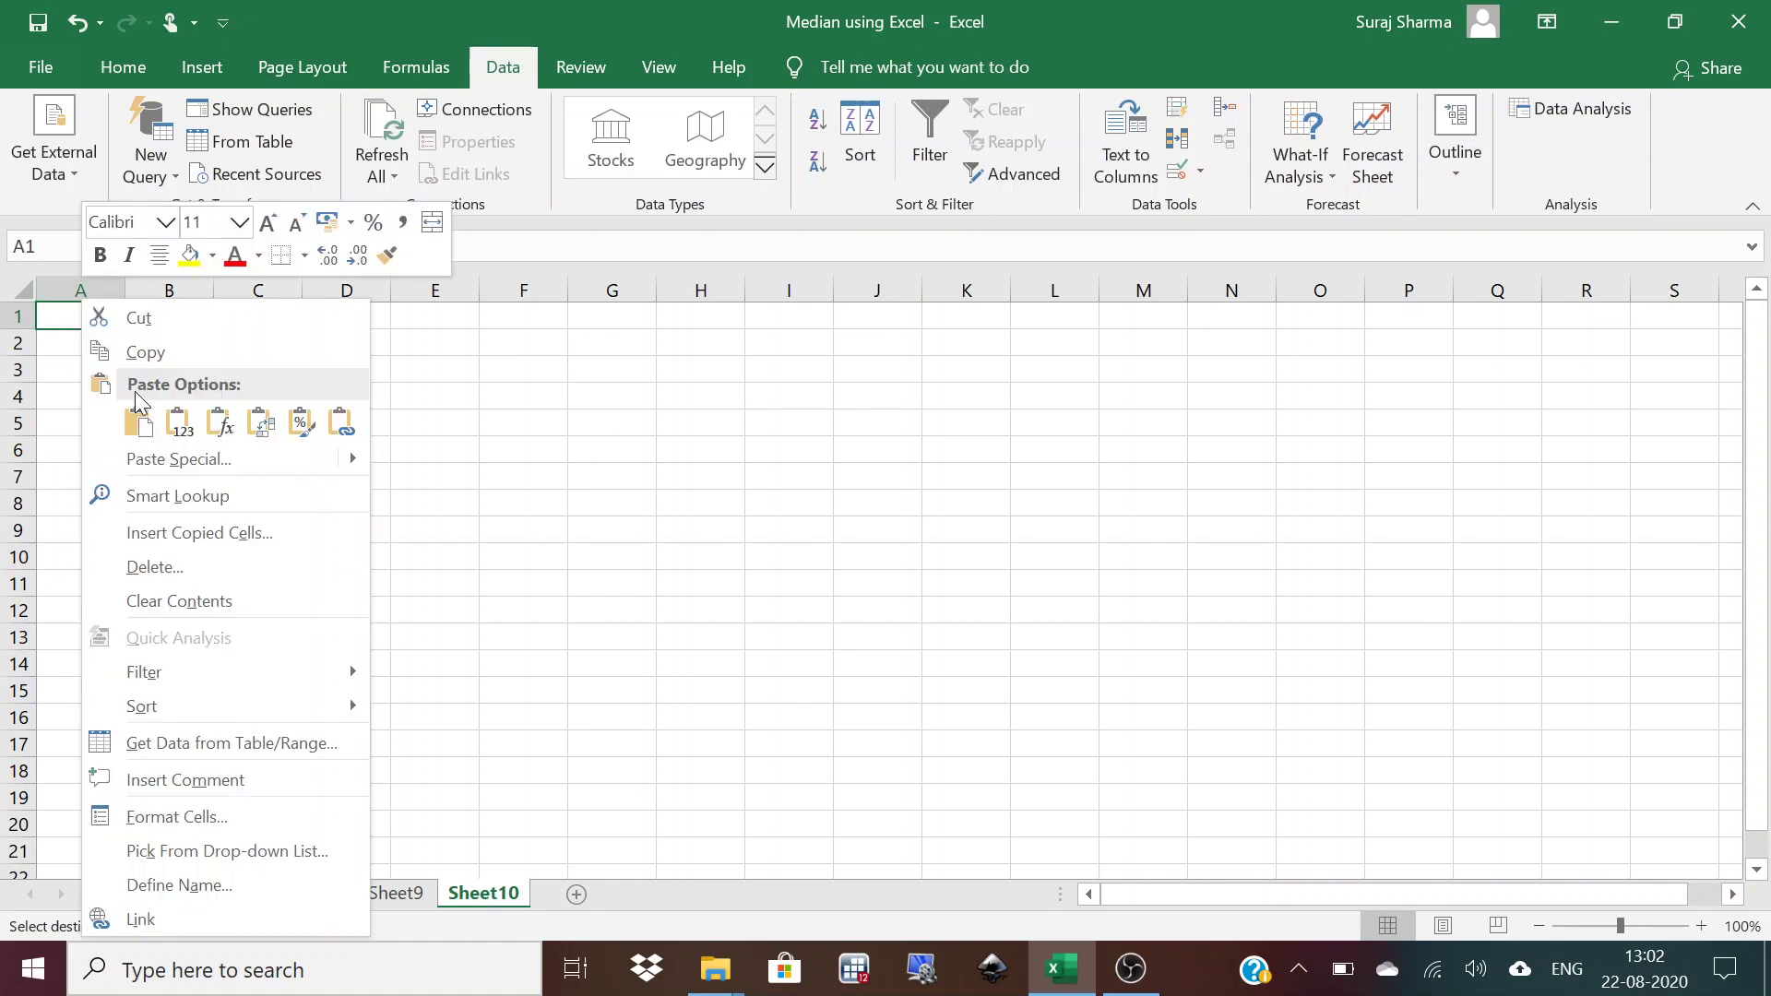
{"action": "left_click", "coordinate": [170, 417]}
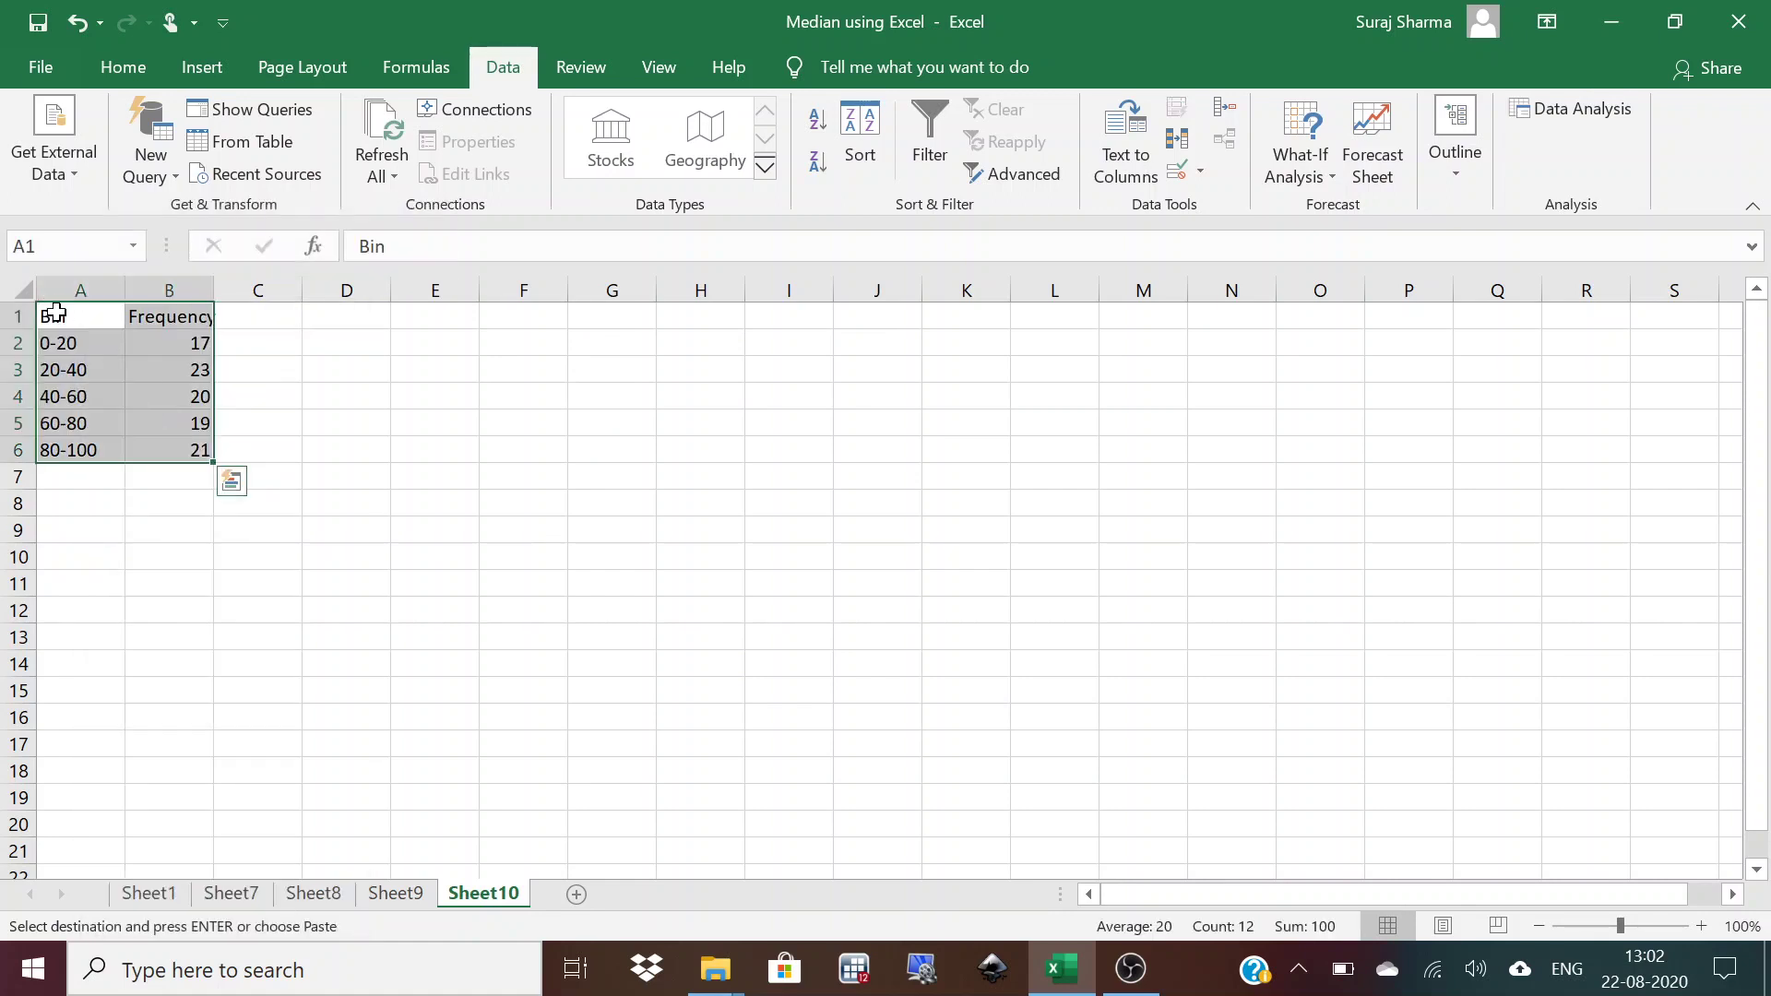
Fit the Frequency column's width to its contents and add the headings LCB in C1 and UCB in D1.
{"action": "left_click", "coordinate": [87, 323]}
{"action": "key", "text": "Right"}
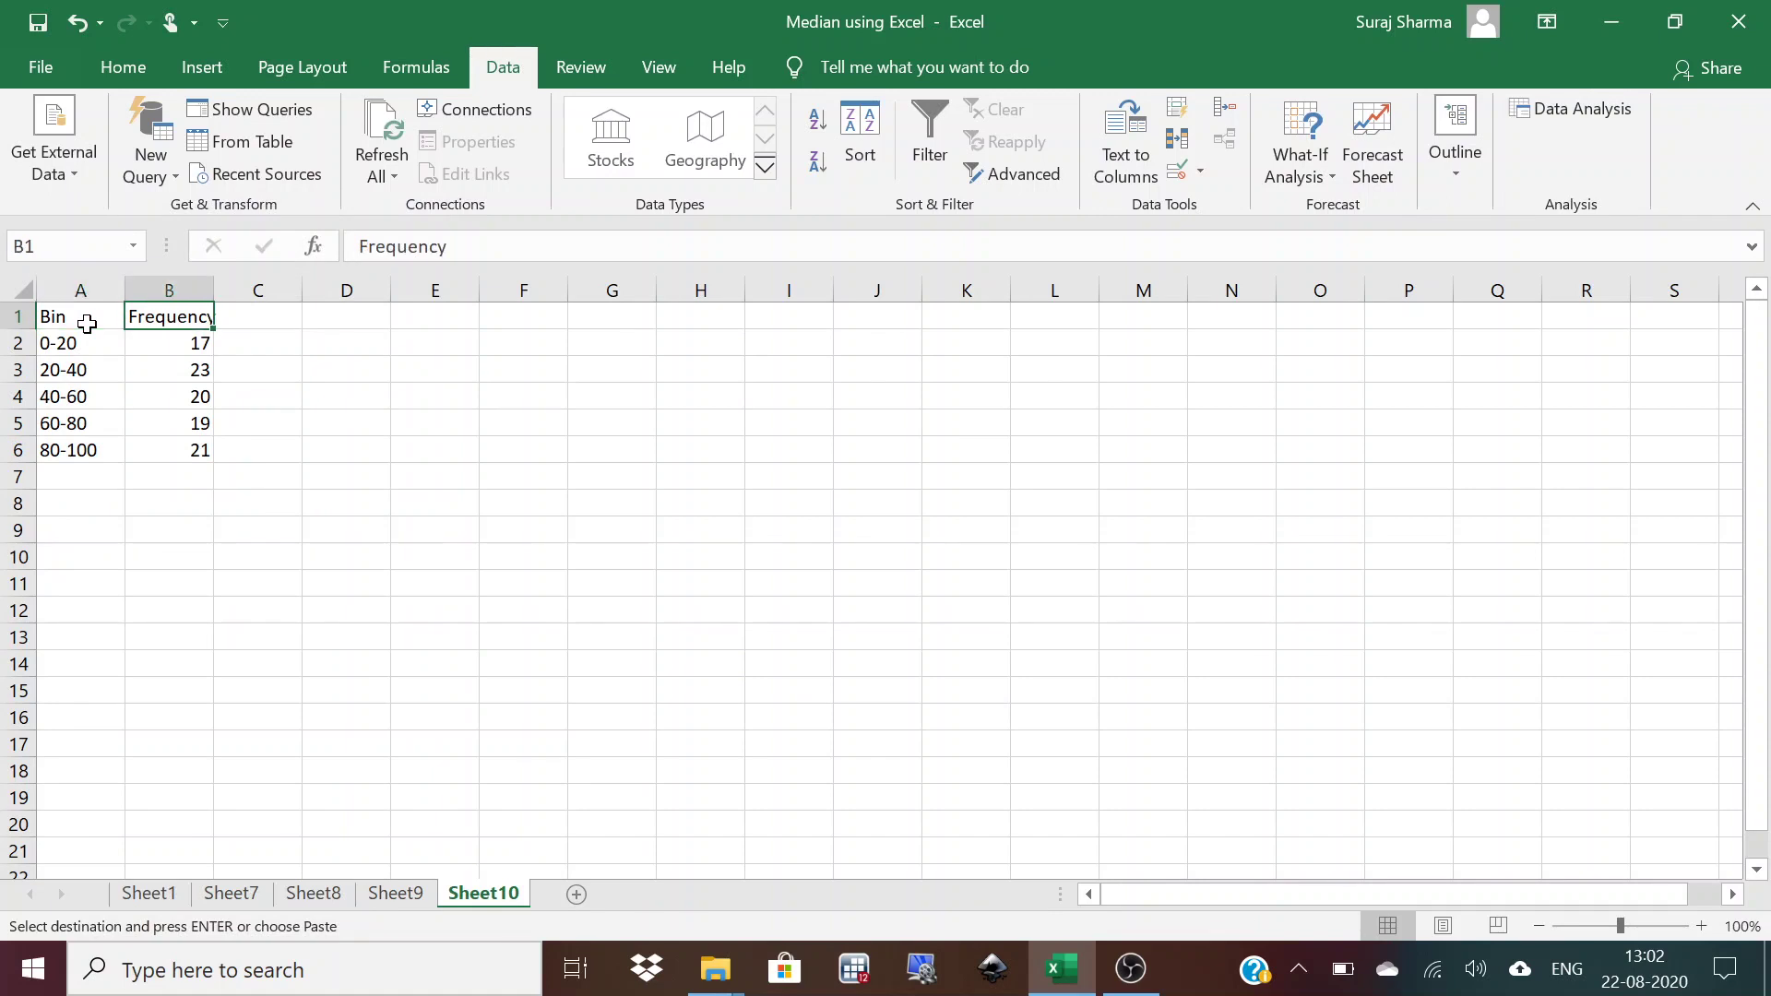
{"action": "key", "text": "Right"}
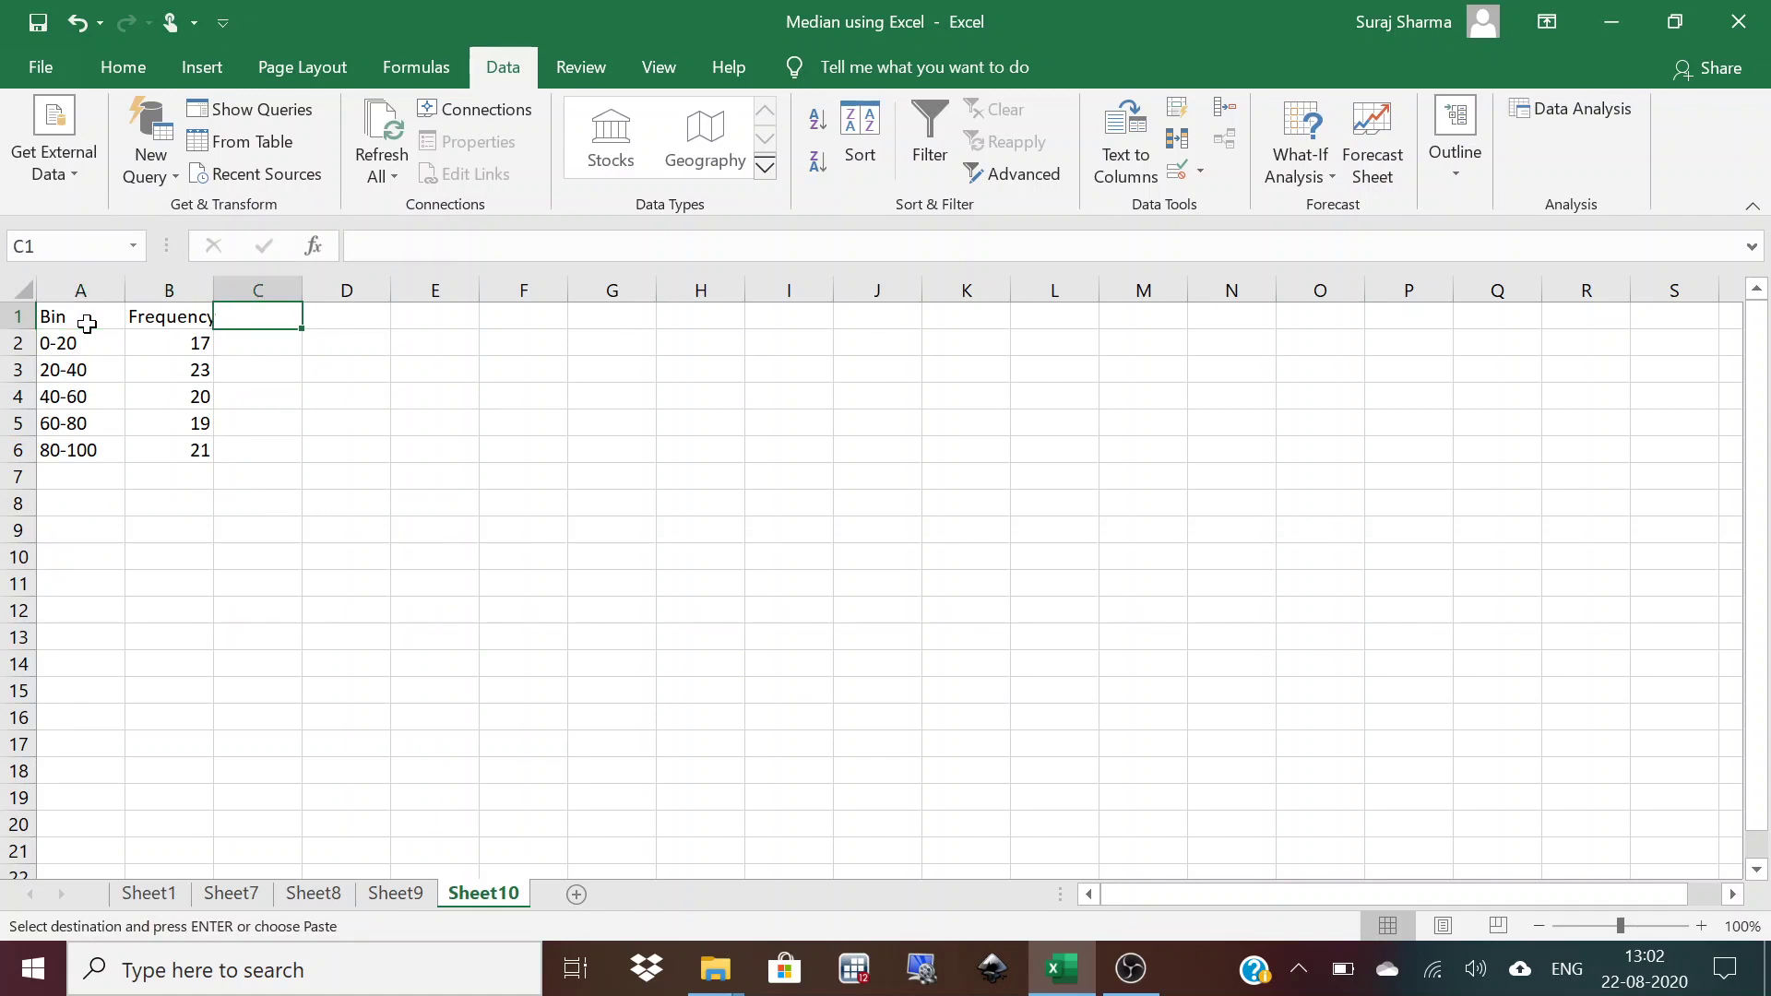
{"action": "double_click", "coordinate": [202, 296]}
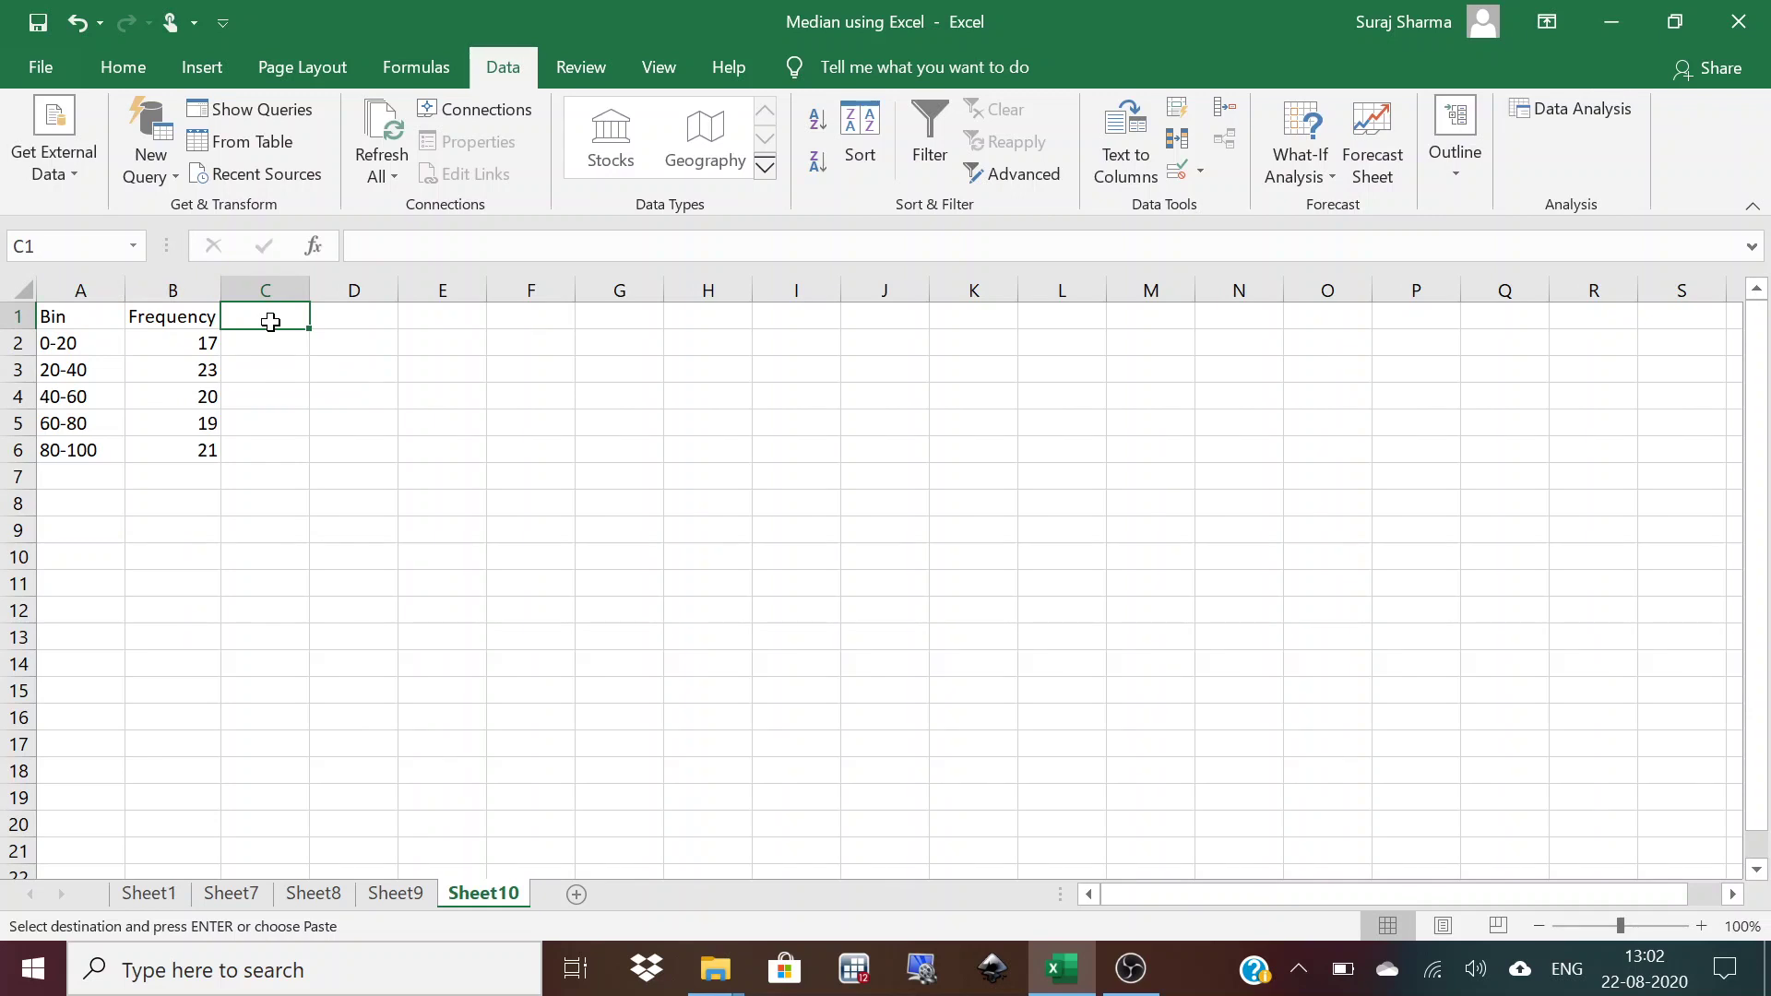
{"action": "type", "text": "LCB"}
{"action": "key", "text": "Tab"}
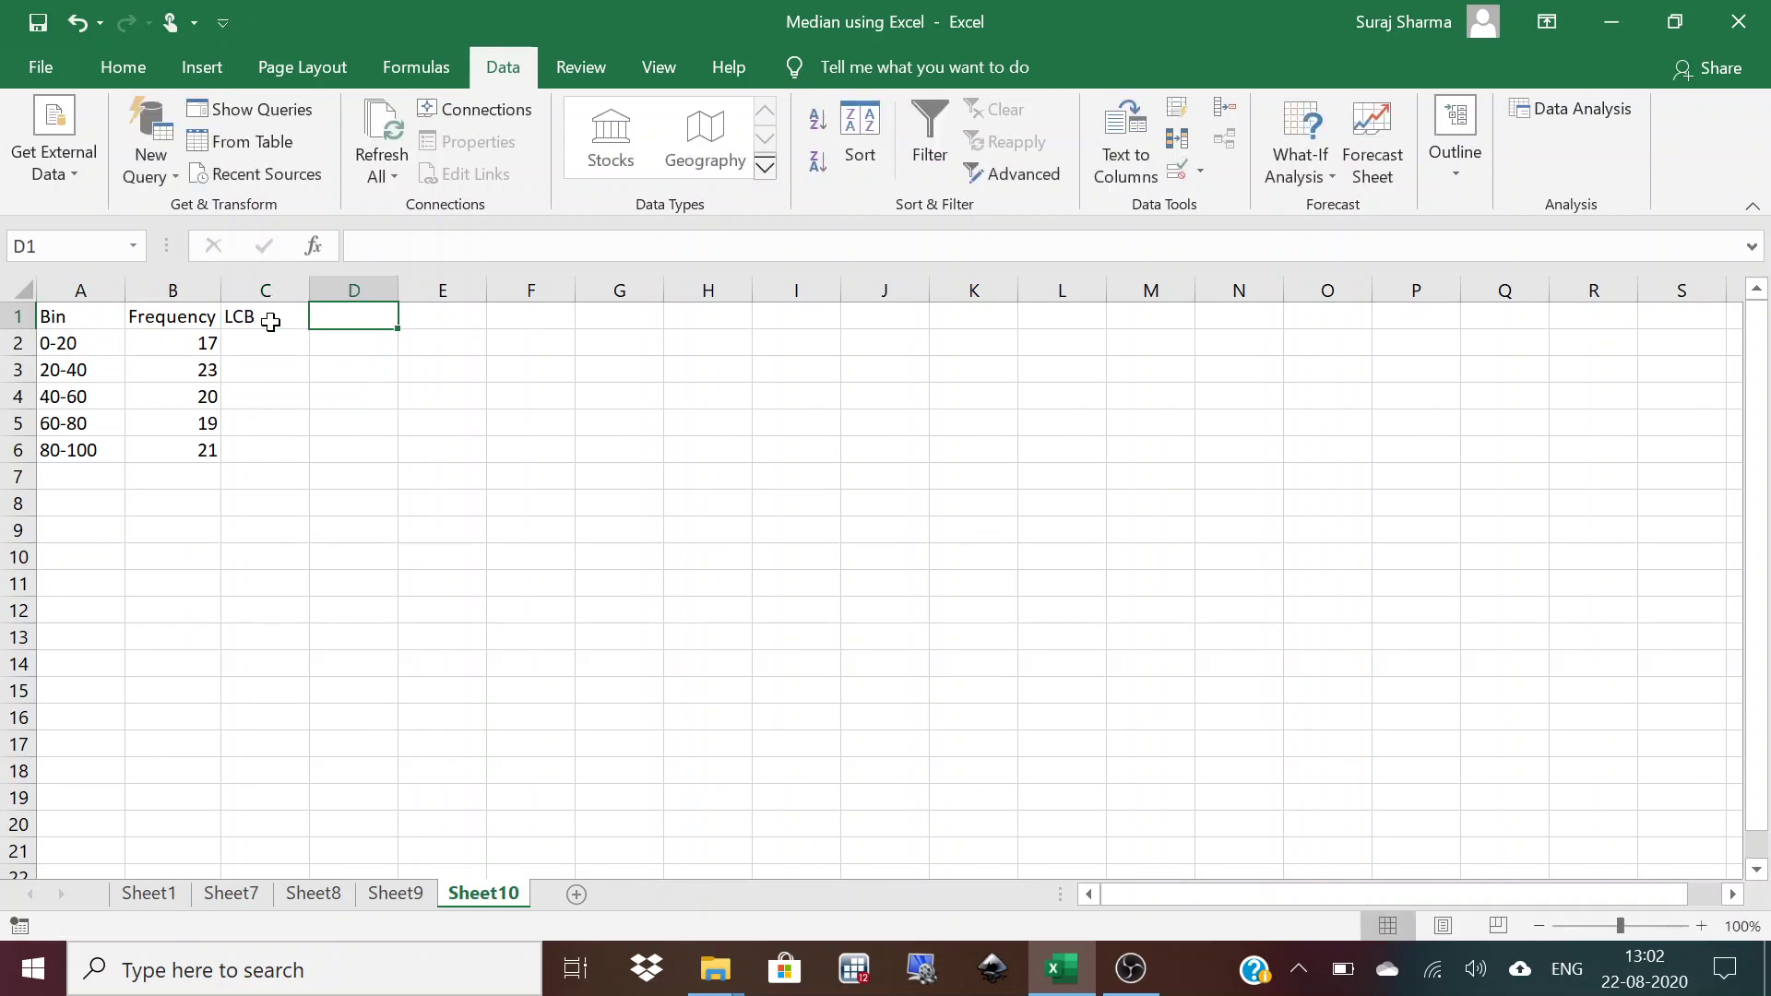
{"action": "type", "text": "UCB"}
{"action": "key", "text": "Tab"}
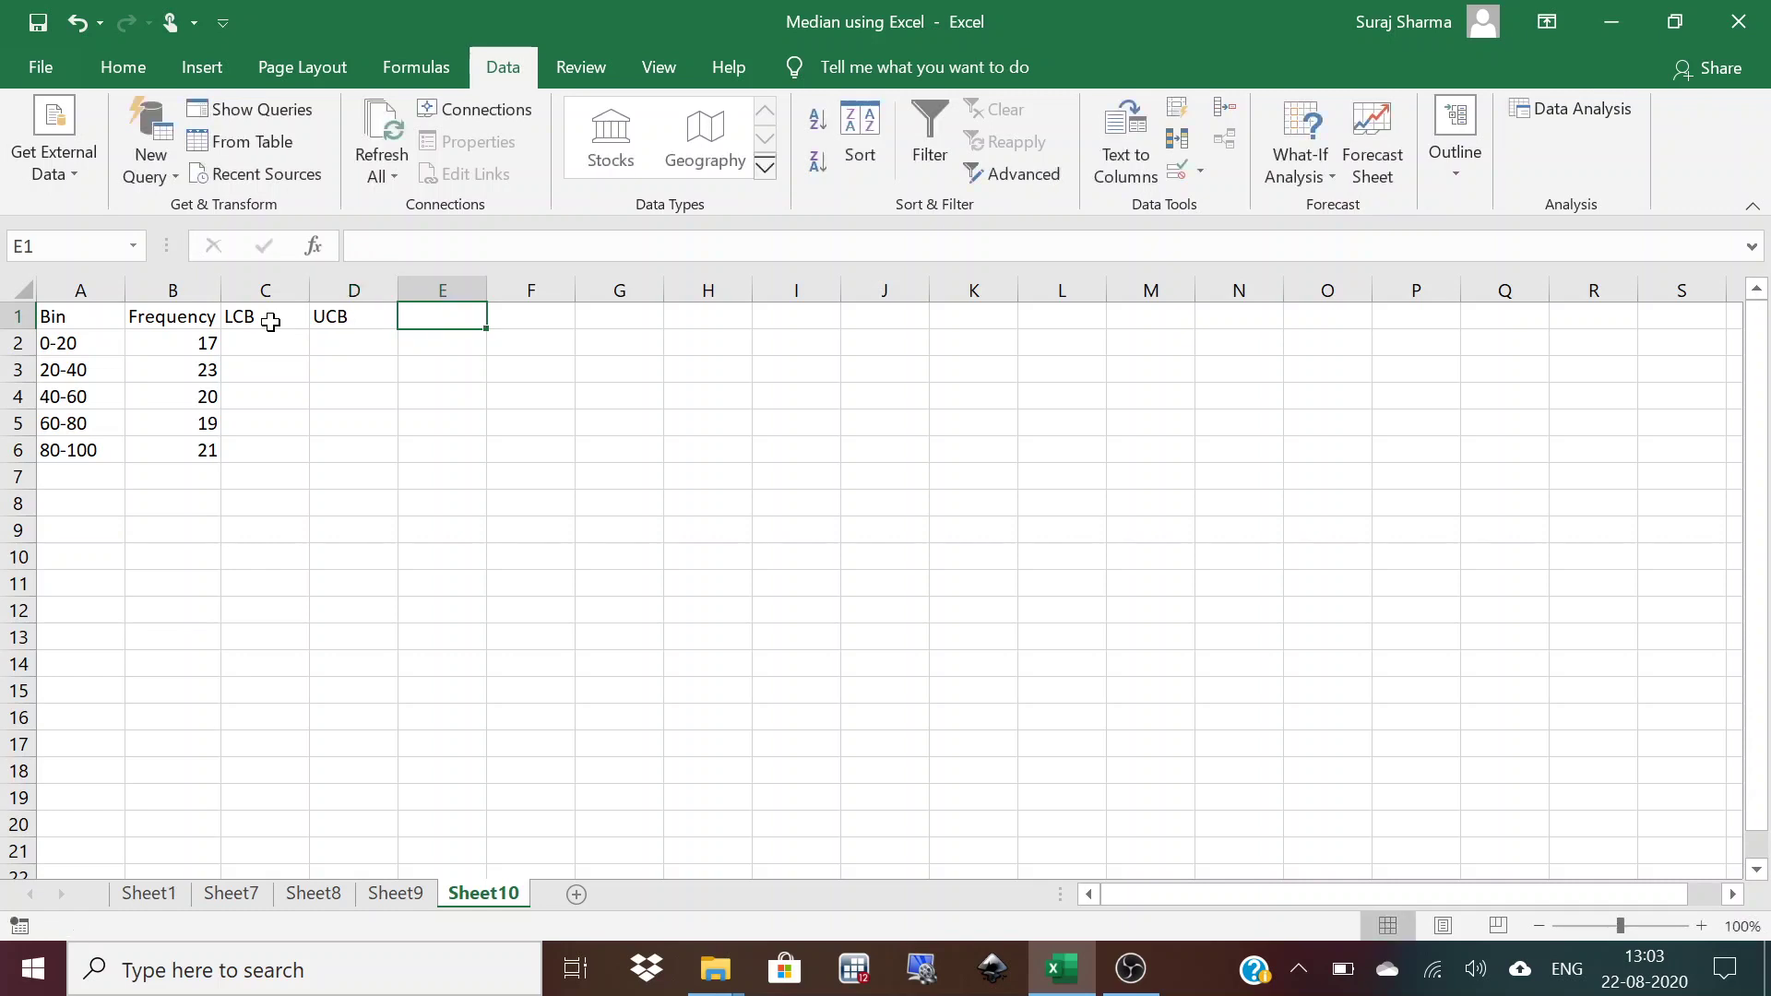
Add the headings "c.f. less than" in E1 and "c.f. more than" in F1, and fit both columns' widths to them.
{"action": "type", "text": "c.f. less than"}
{"action": "key", "text": "Tab"}
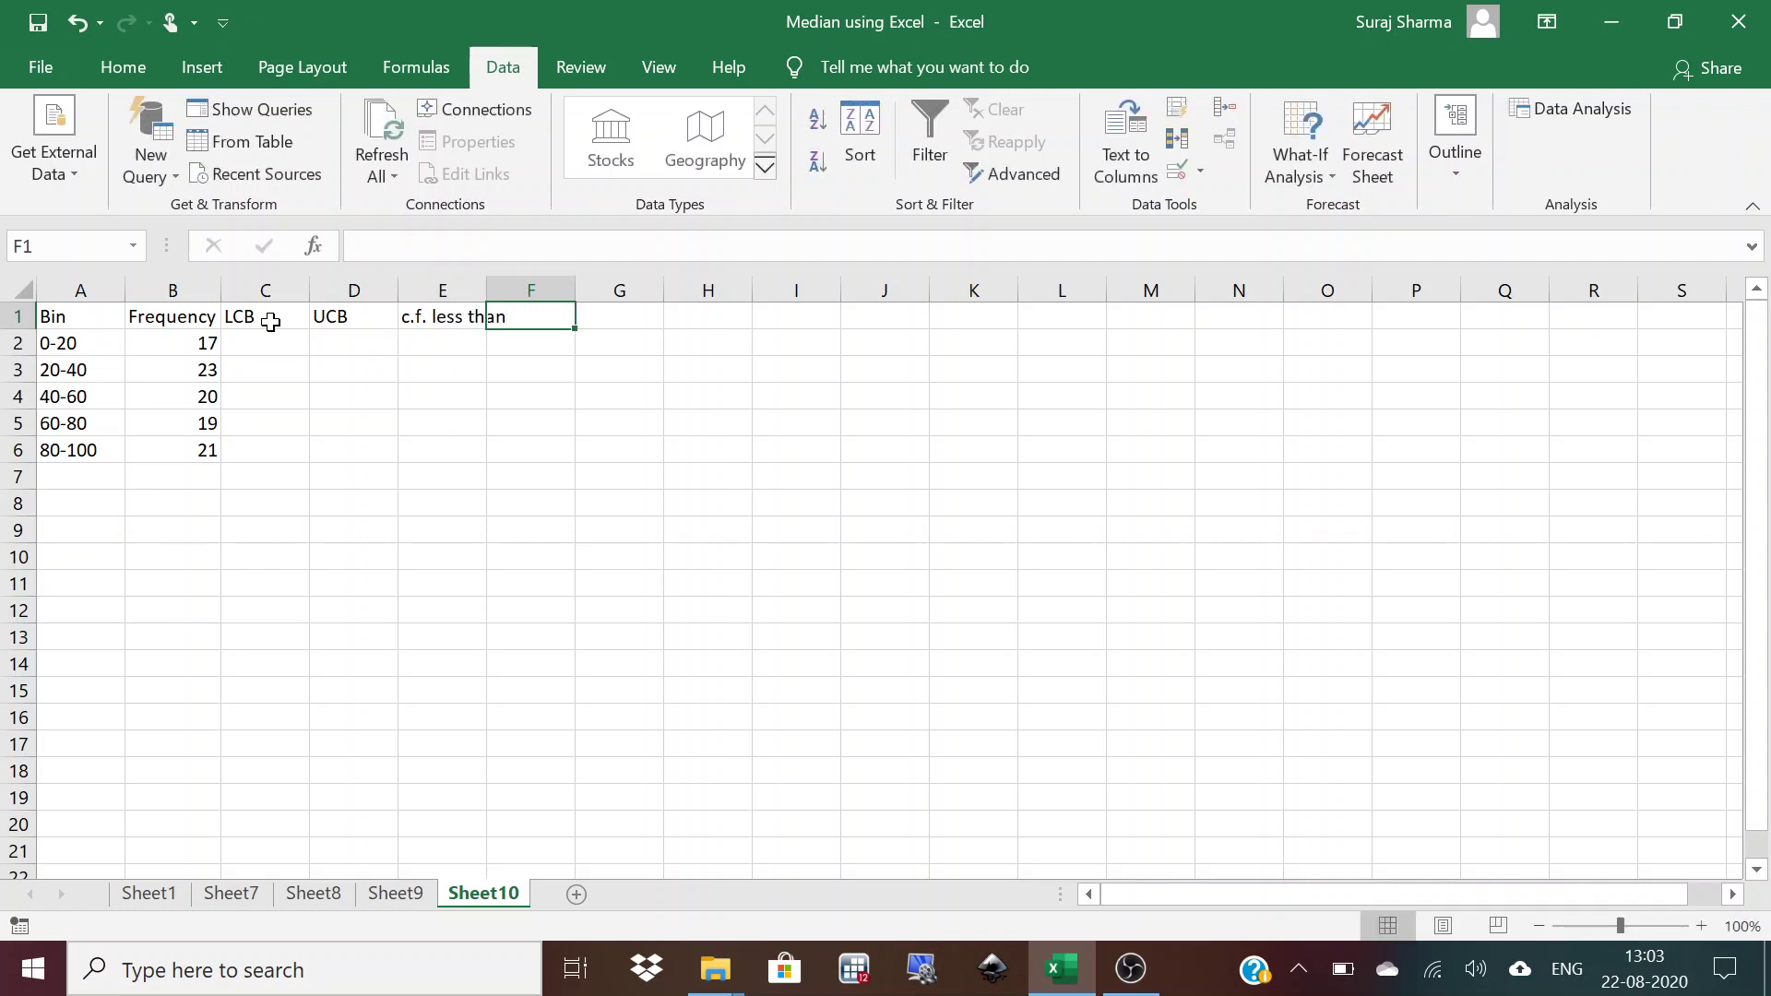
{"action": "type", "text": "c.f."}
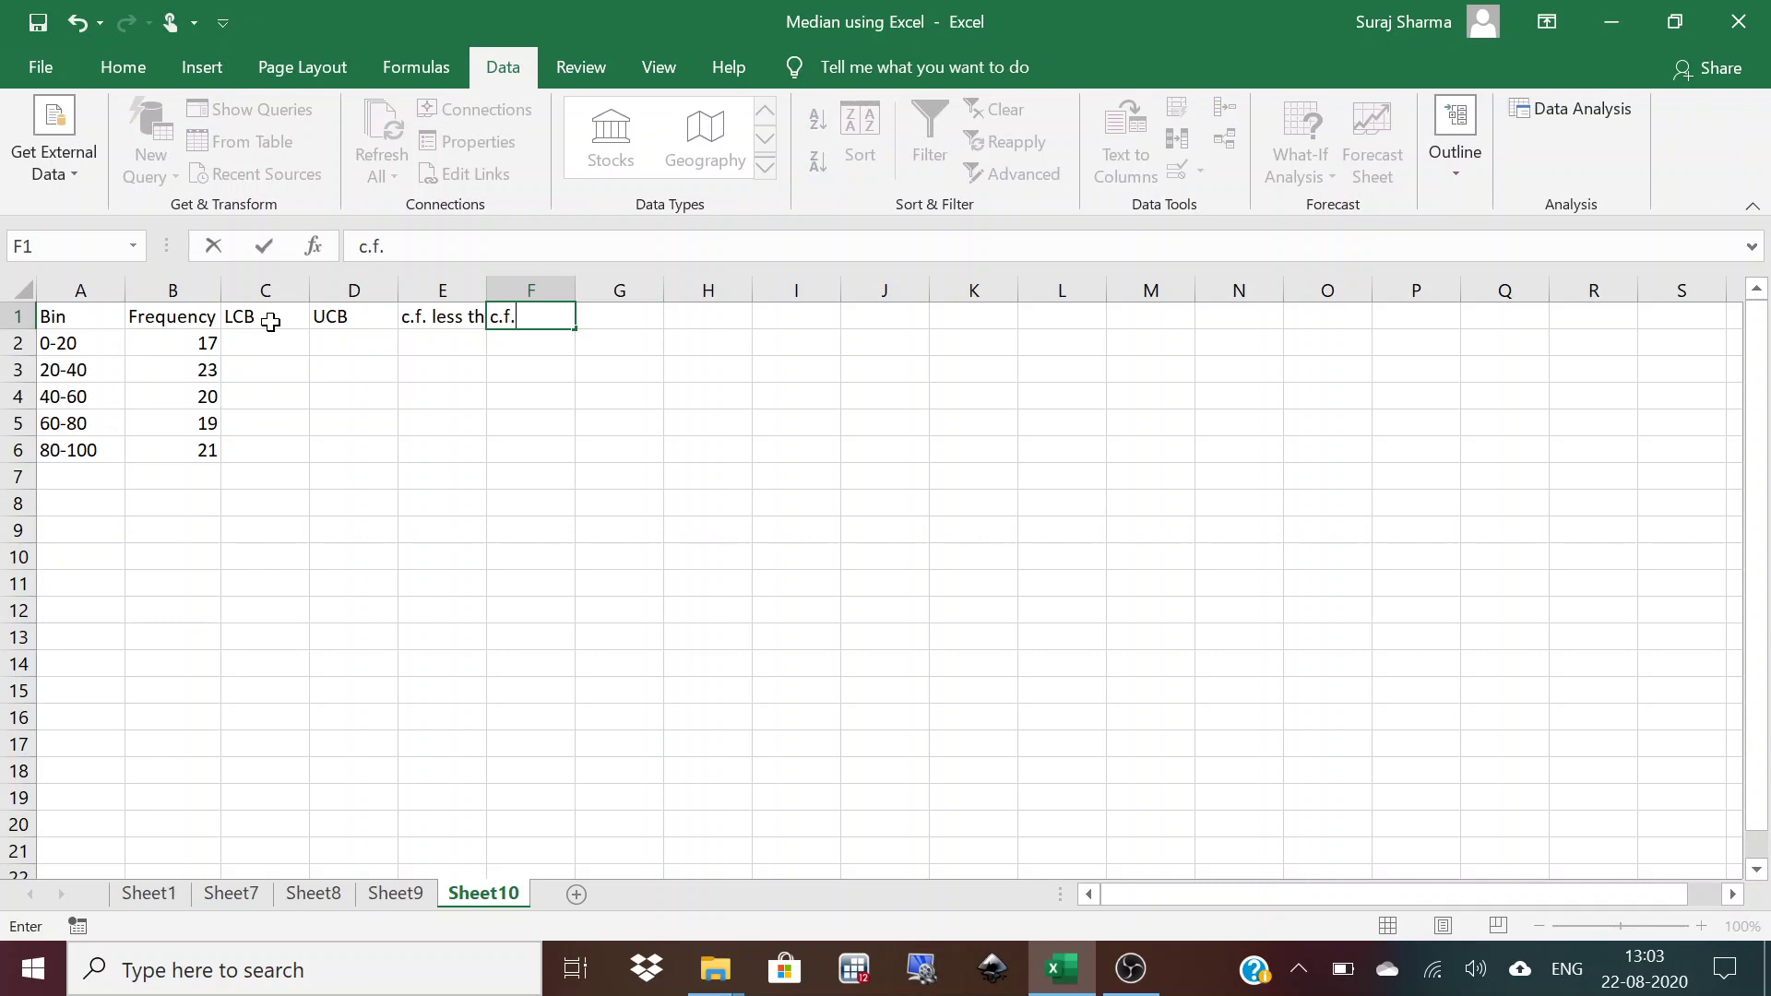
{"action": "type", "text": " more than"}
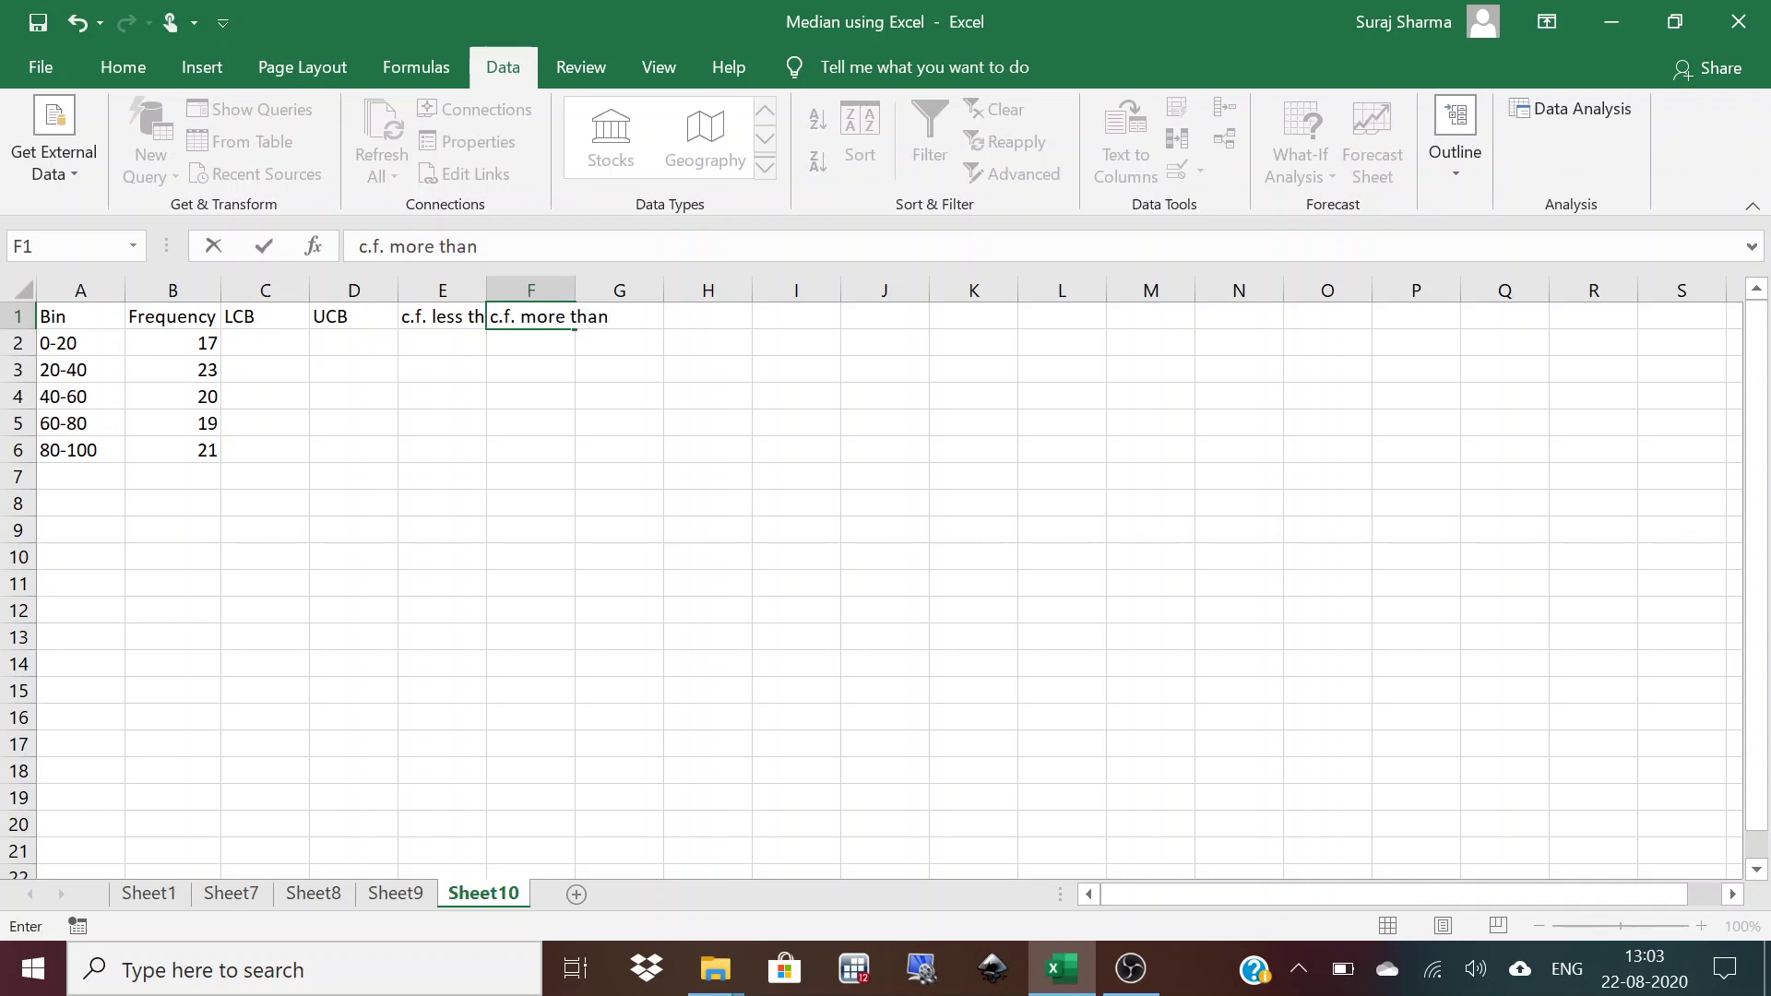
{"action": "left_click", "coordinate": [466, 309]}
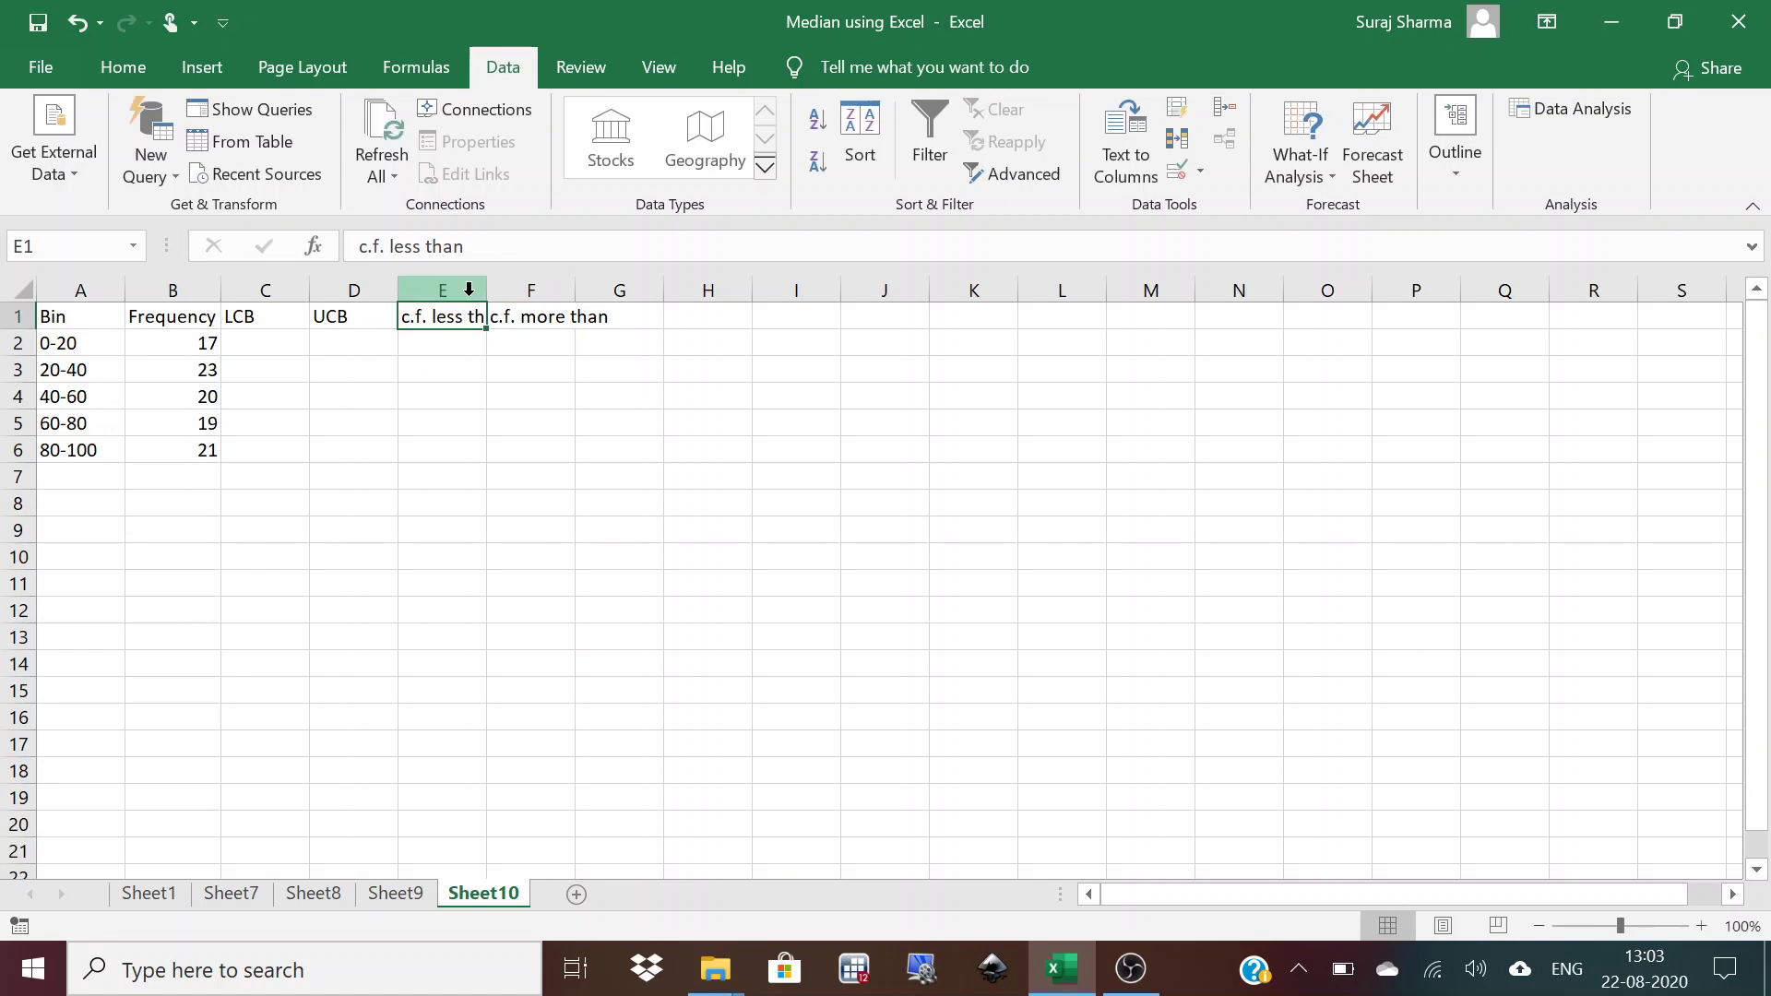
{"action": "double_click", "coordinate": [484, 291]}
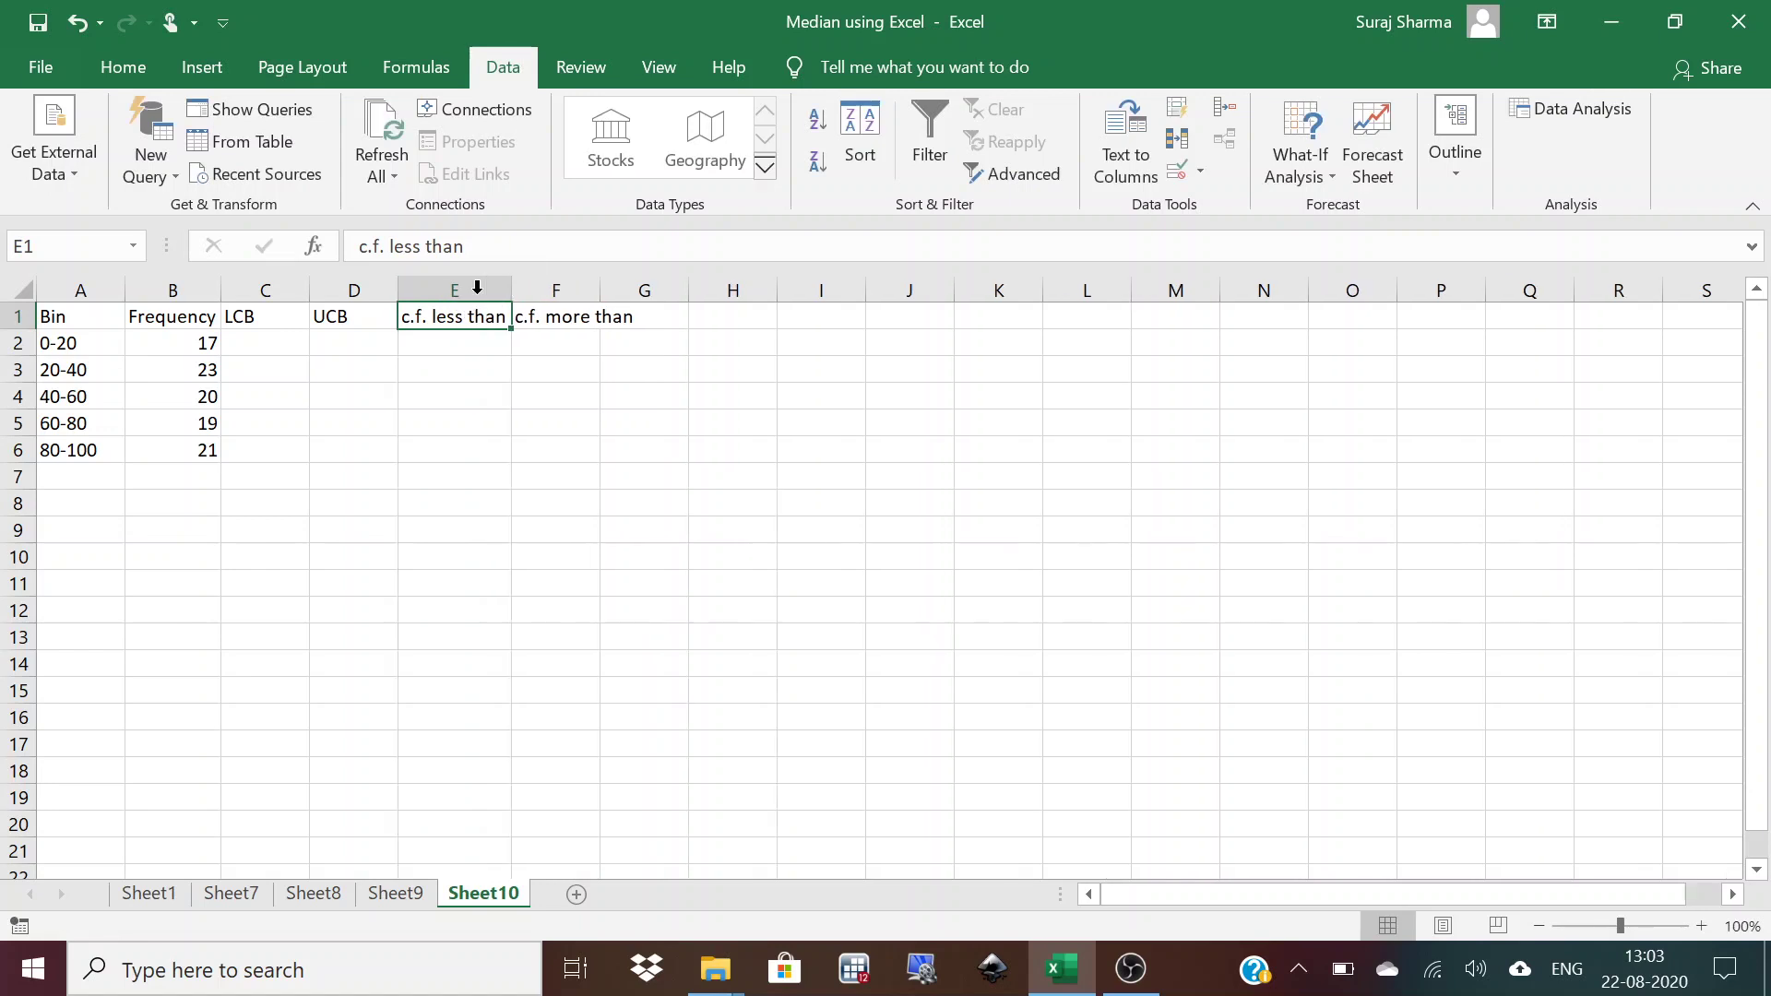
{"action": "double_click", "coordinate": [599, 290]}
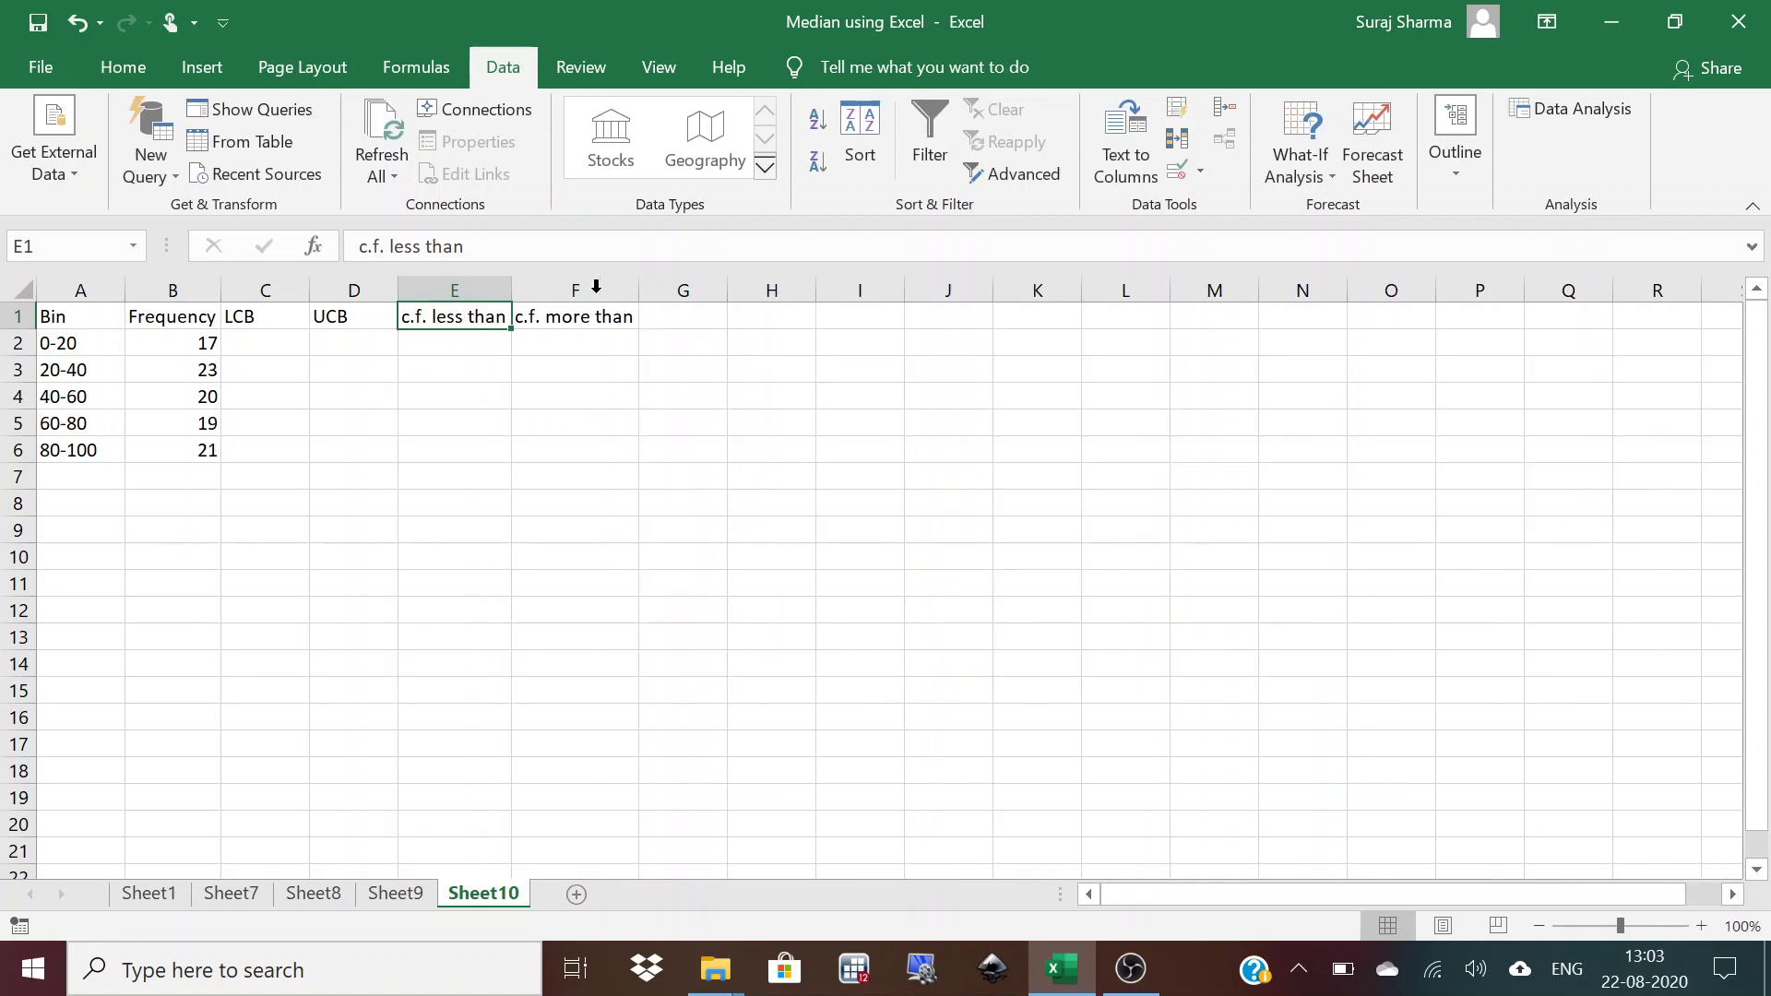
Enter the lower class boundaries 0, 20, 40, 60 and 80 in C2 to C6.
{"action": "left_click", "coordinate": [265, 343]}
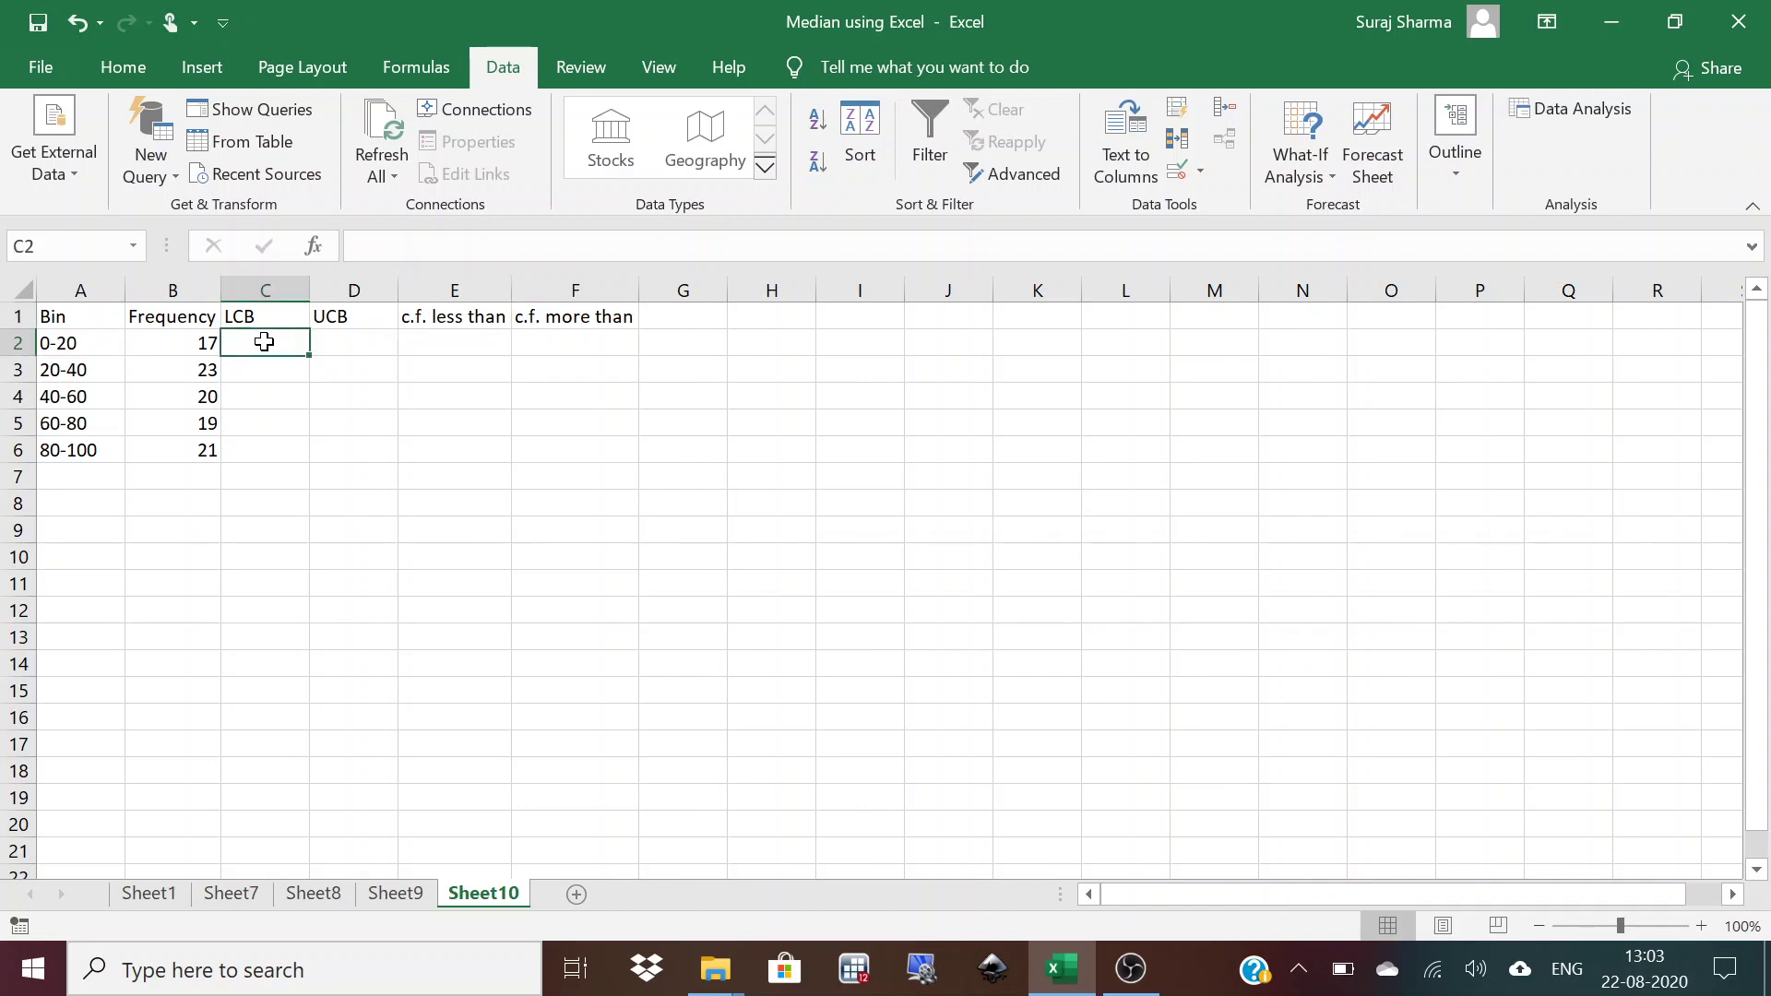
{"action": "type", "text": "0"}
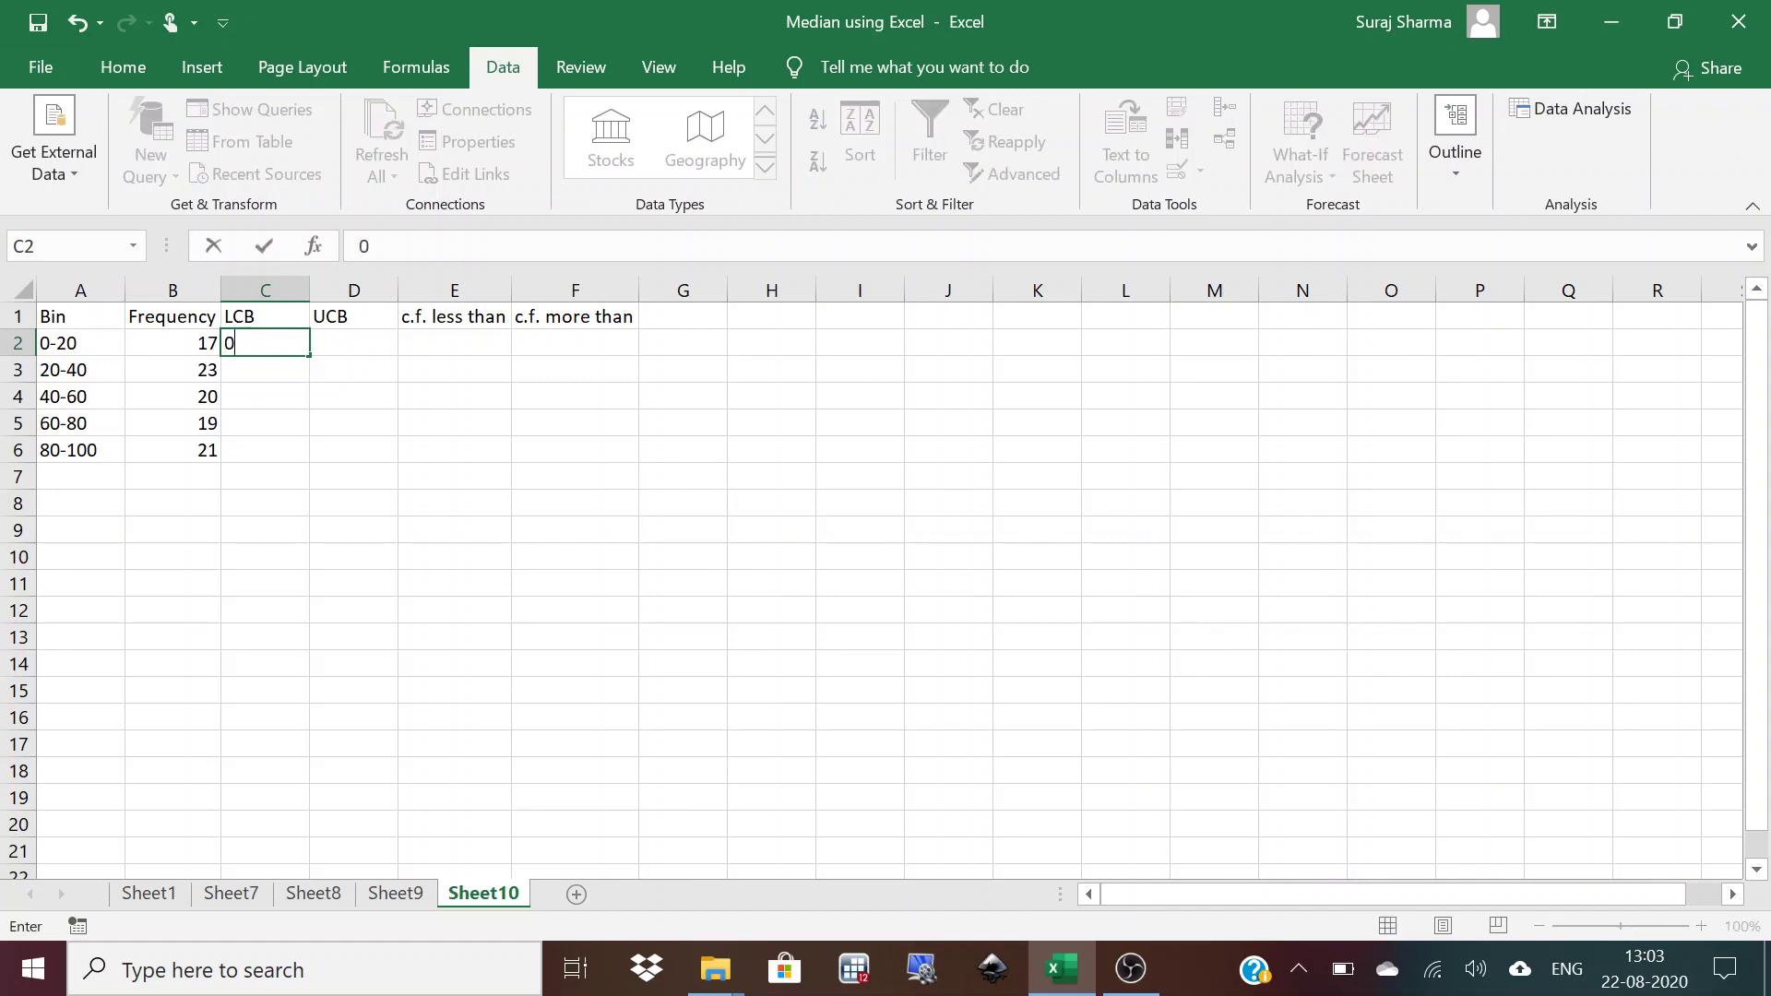
{"action": "key", "text": "Return"}
{"action": "type", "text": "20"}
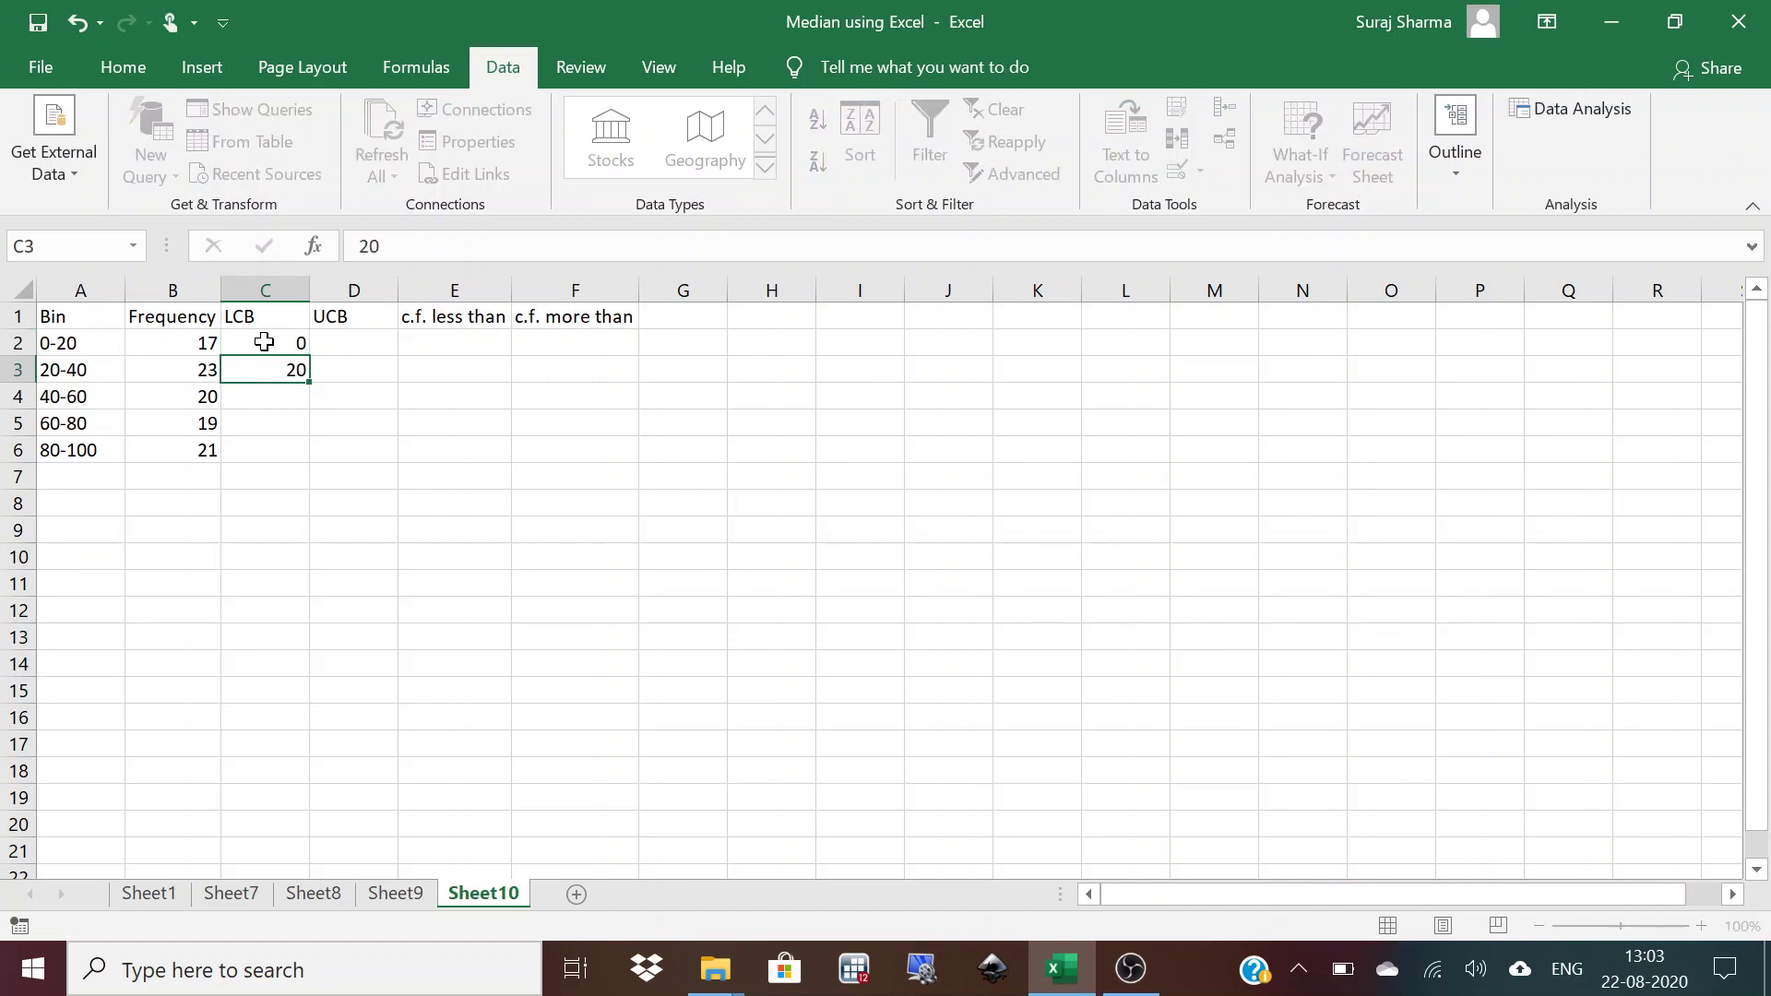
{"action": "key", "text": "Return"}
{"action": "type", "text": "40"}
{"action": "key", "text": "Return"}
{"action": "type", "text": "60"}
{"action": "key", "text": "Return"}
{"action": "type", "text": "80"}
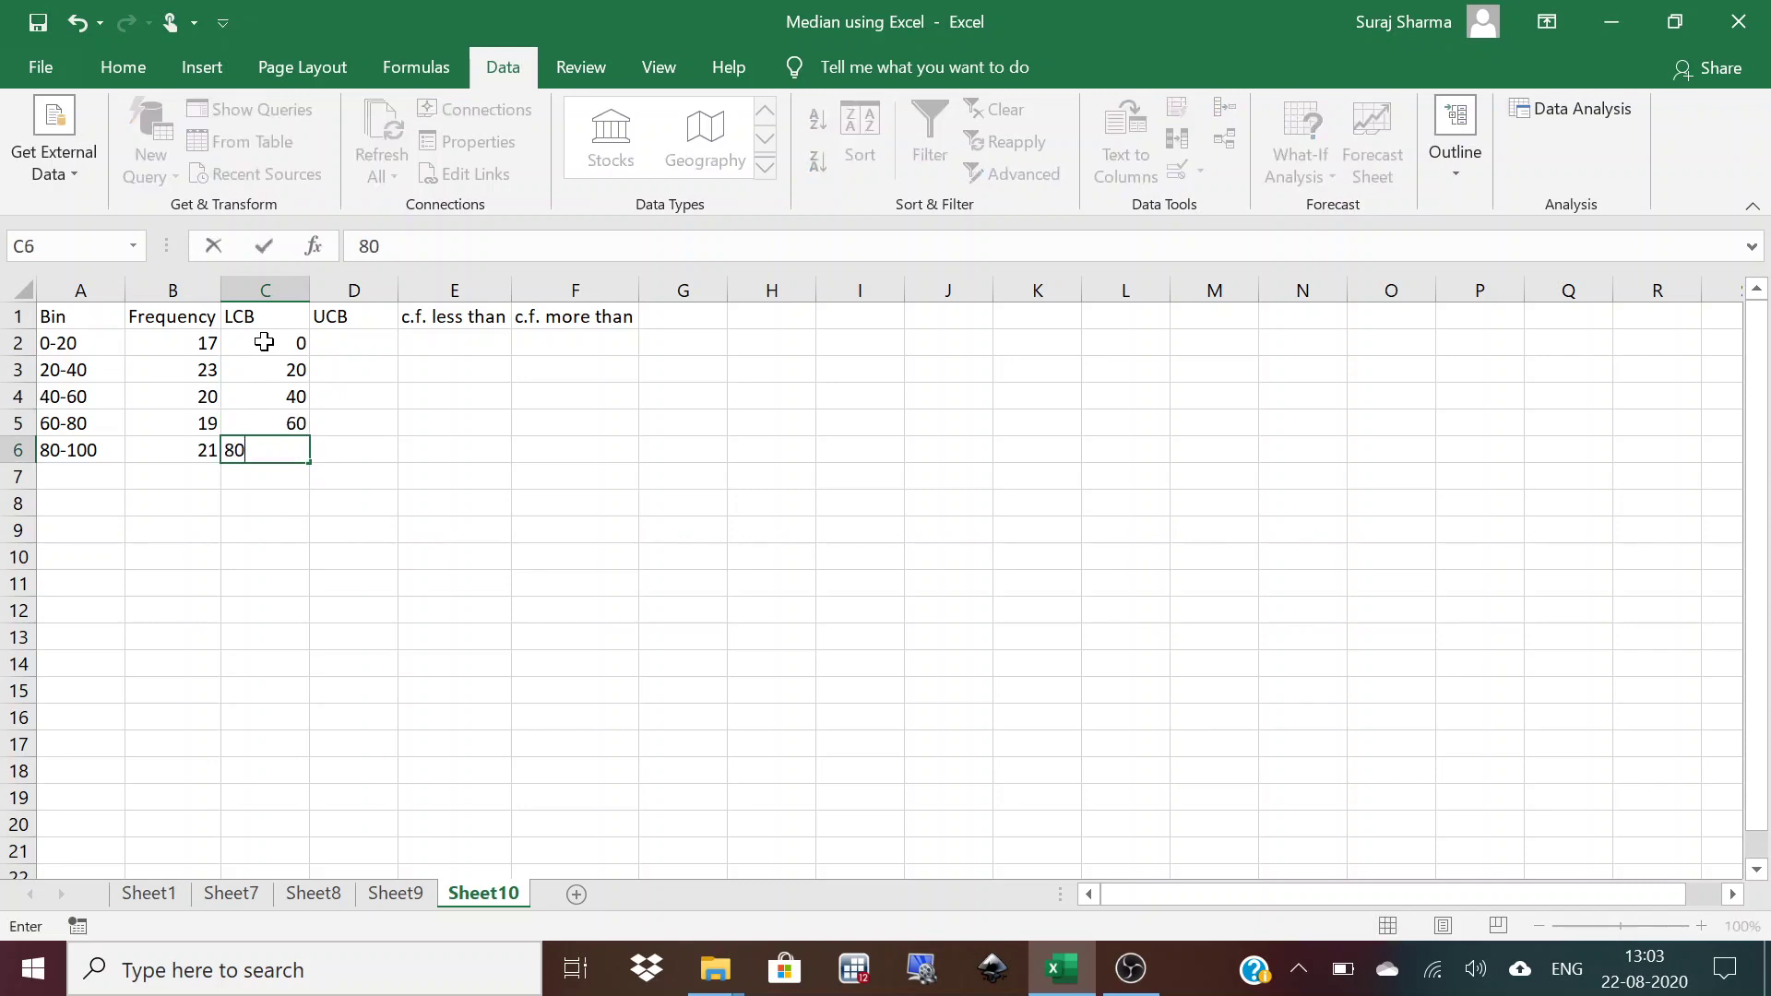
{"action": "key", "text": "Up"}
Enter the upper class boundaries 20, 40, 60, 80 and 100 in D2 to D6.
{"action": "key", "text": "Up"}
{"action": "key", "text": "Up"}
{"action": "key", "text": "Up"}
{"action": "key", "text": "Right"}
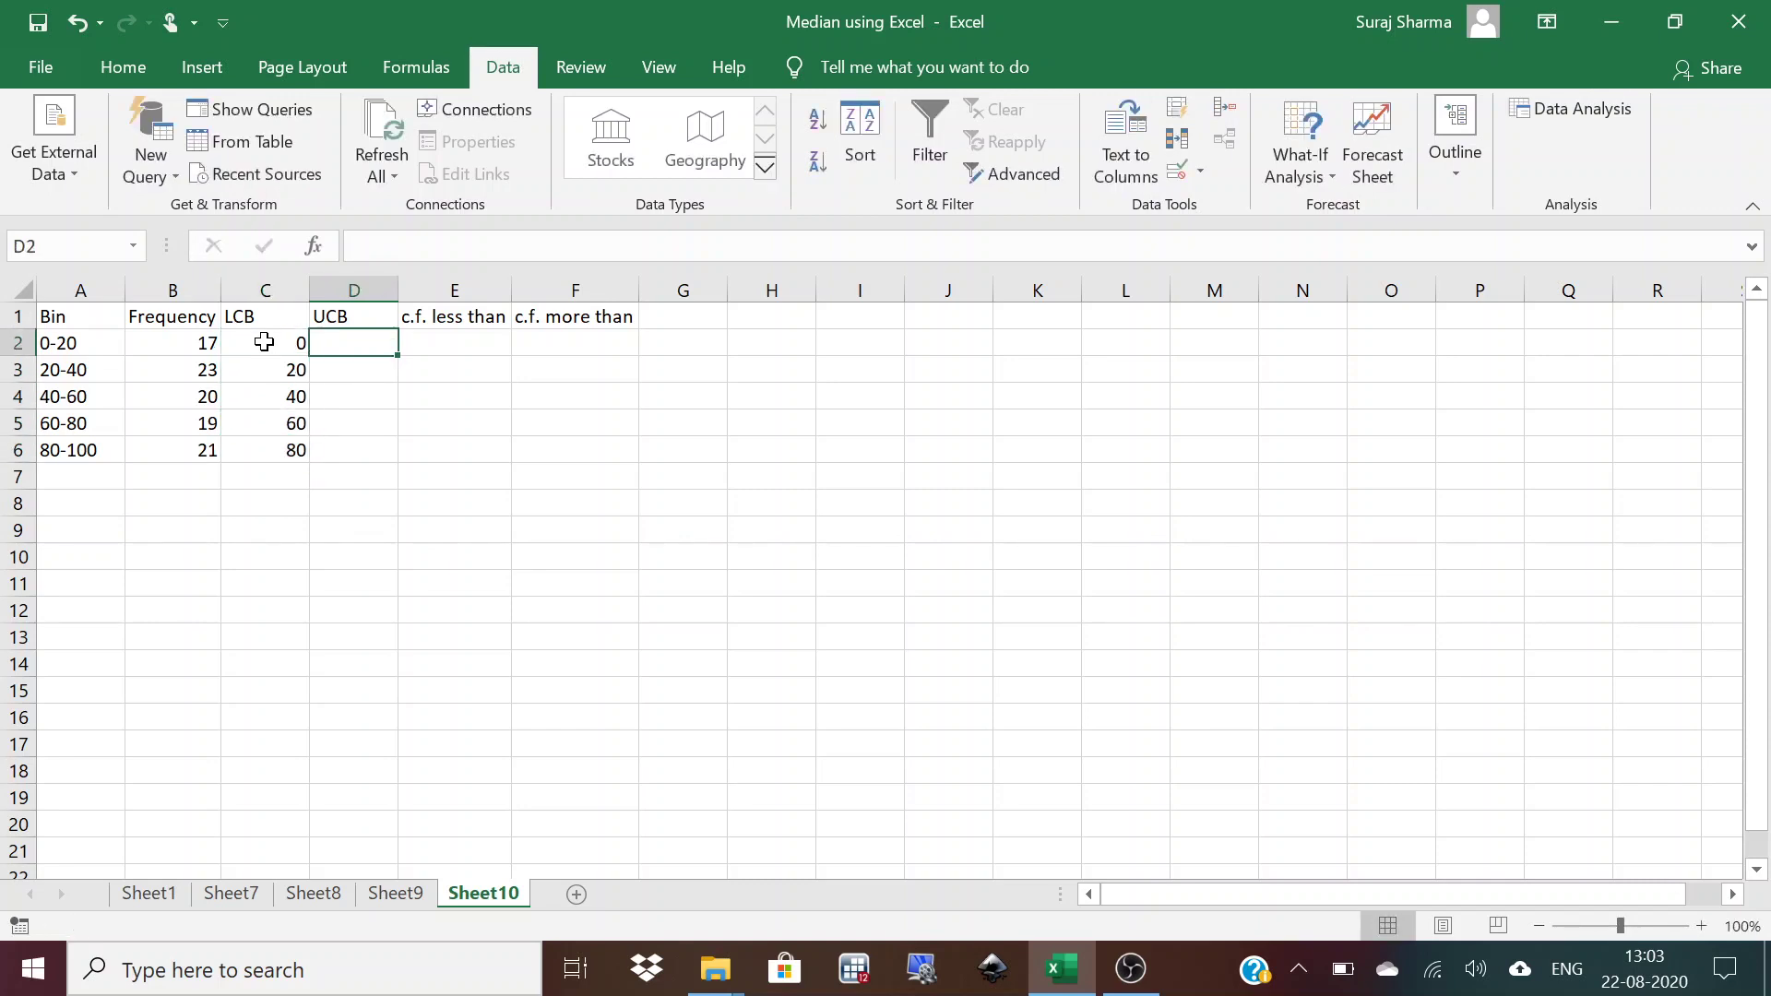
{"action": "type", "text": "20"}
{"action": "key", "text": "Return"}
{"action": "type", "text": "40"}
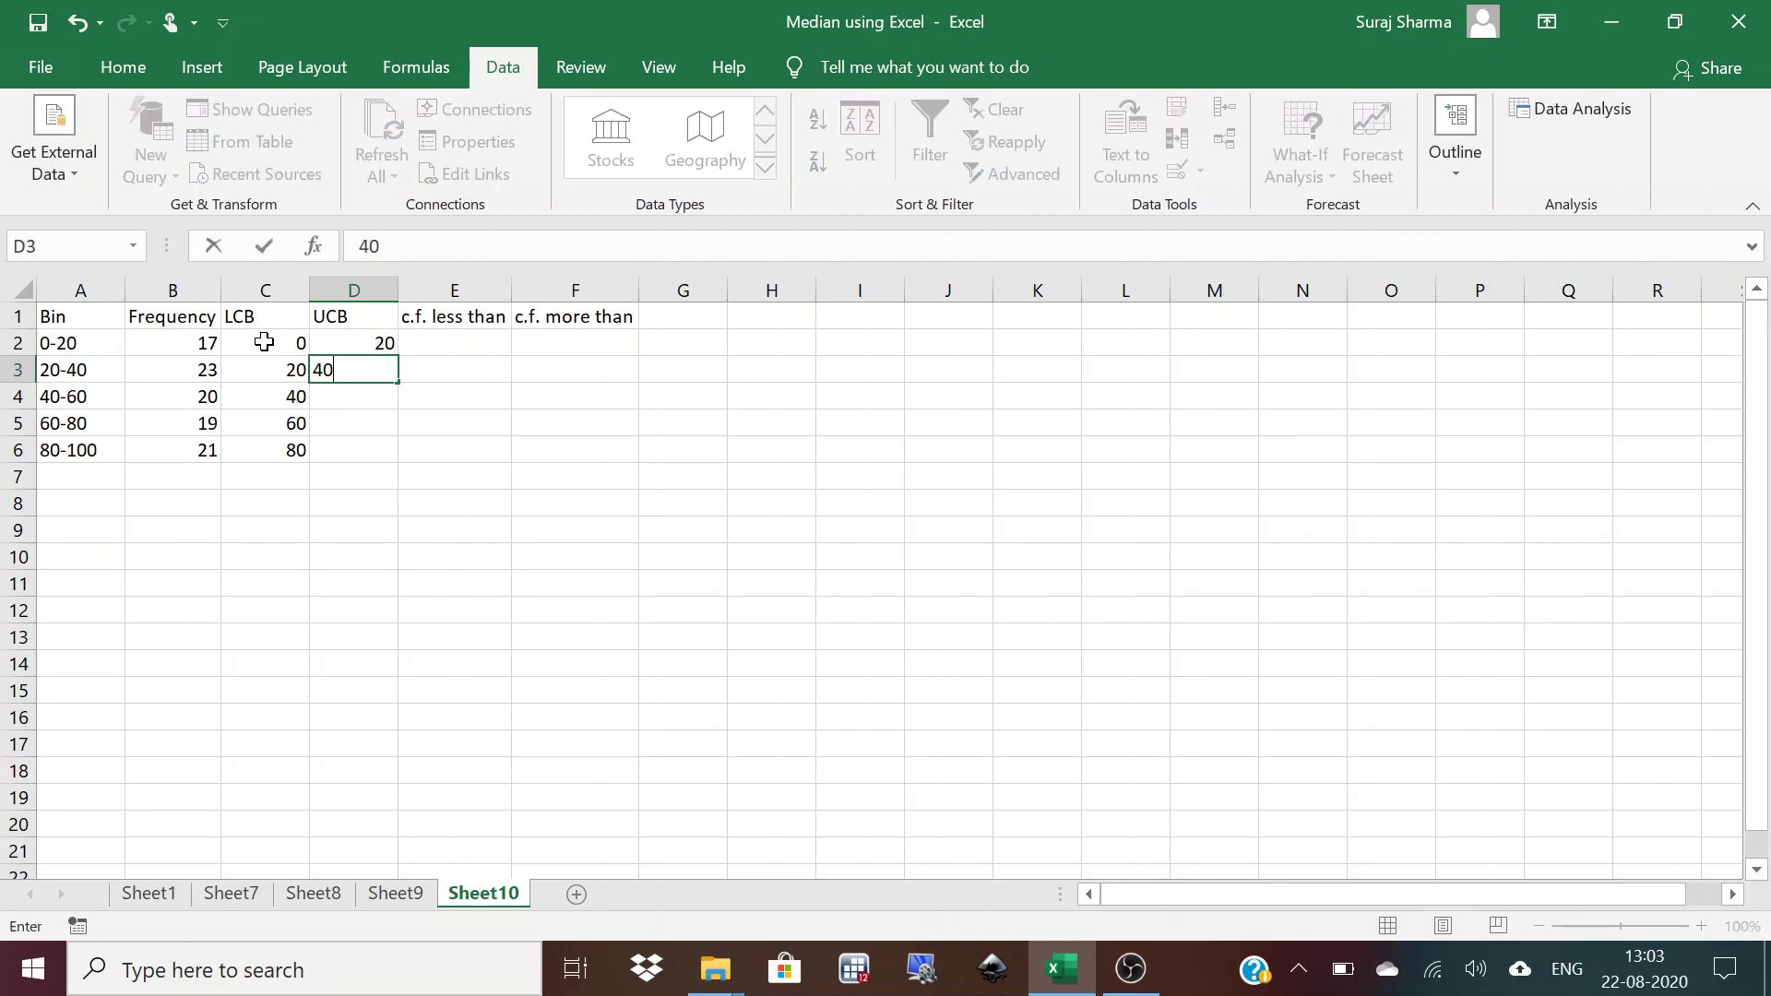
{"action": "key", "text": "Return"}
{"action": "type", "text": "60"}
{"action": "key", "text": "Return"}
{"action": "type", "text": "80"}
{"action": "key", "text": "Return"}
{"action": "type", "text": "100"}
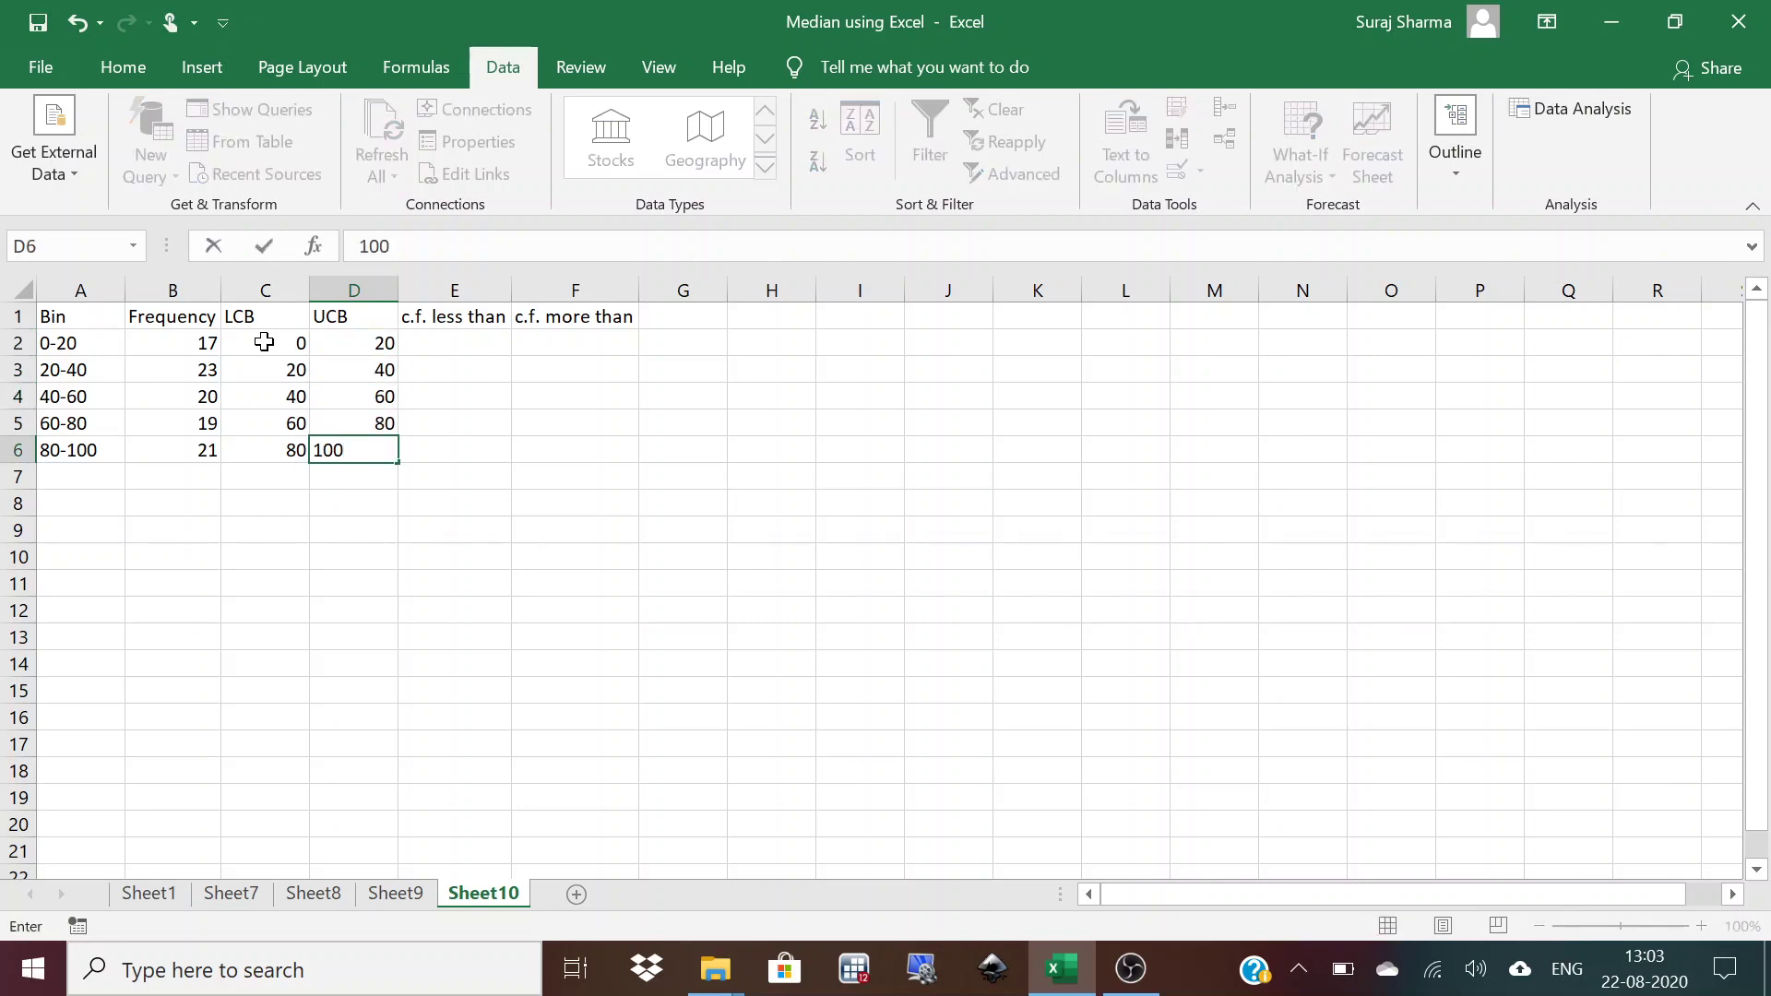
{"action": "key", "text": "Right"}
Enter 17, the first class's frequency, in E2 as the first less-than cumulative frequency.
{"action": "key", "text": "Up"}
{"action": "key", "text": "Up"}
{"action": "key", "text": "Up"}
{"action": "key", "text": "Up"}
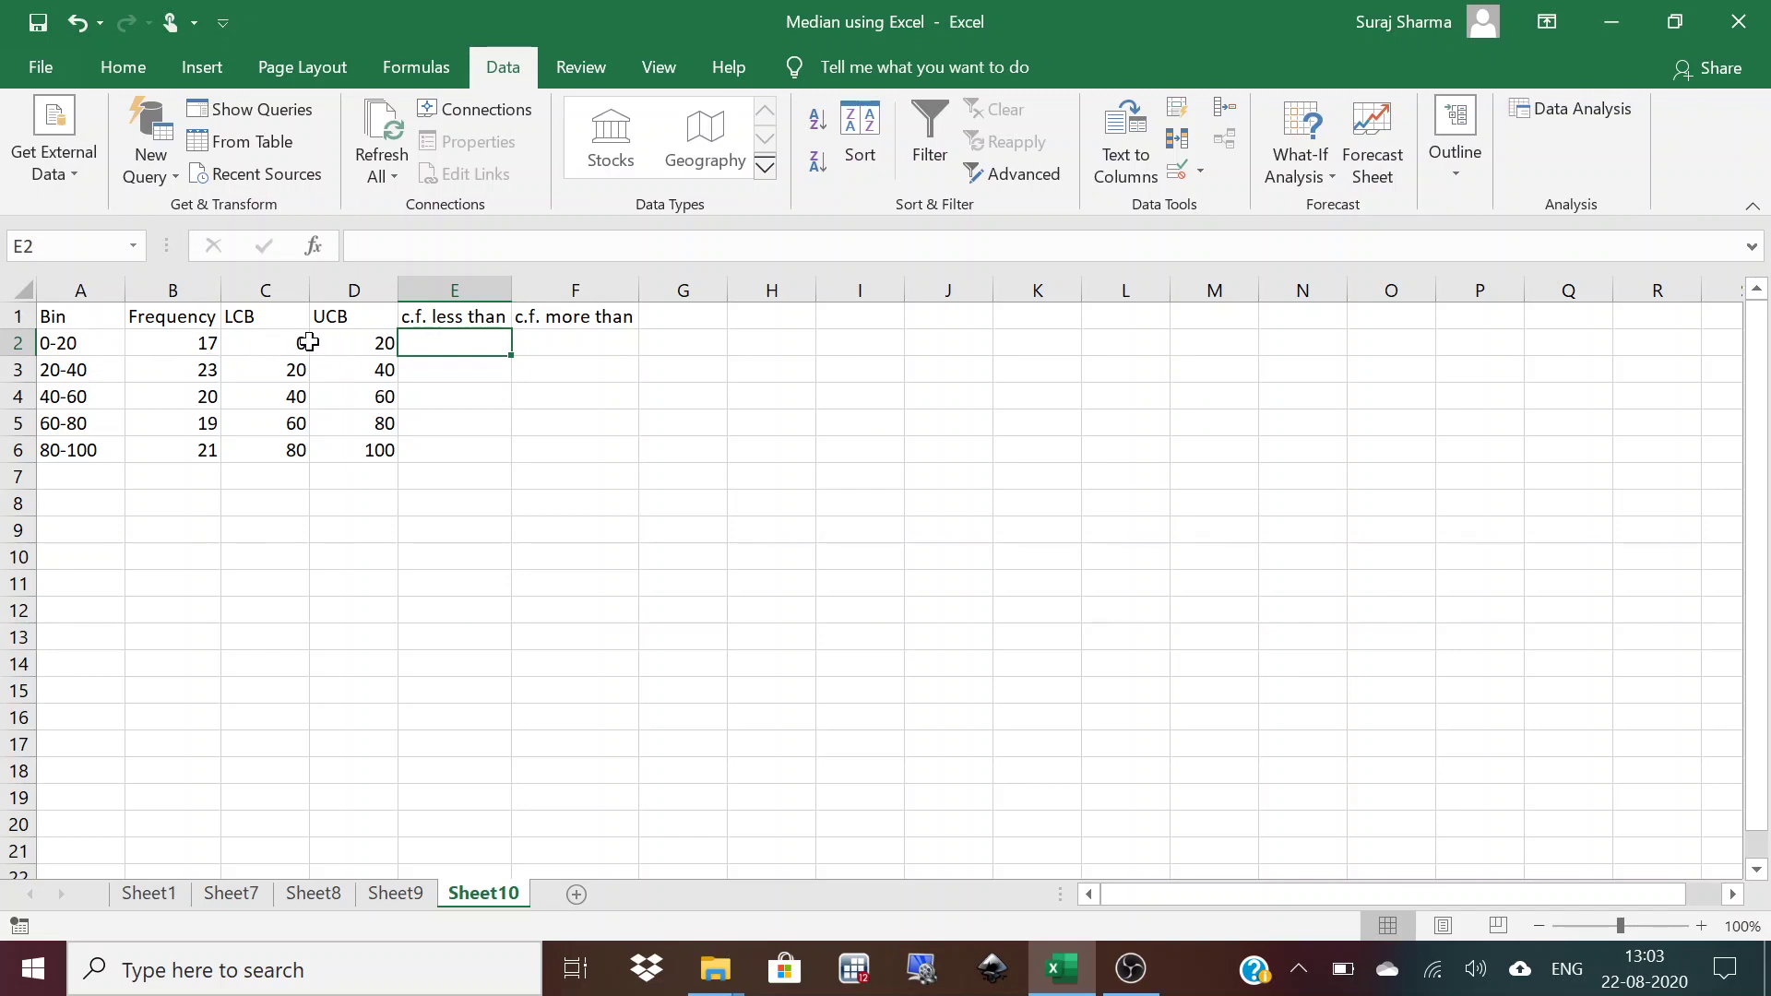
{"action": "left_click", "coordinate": [196, 345]}
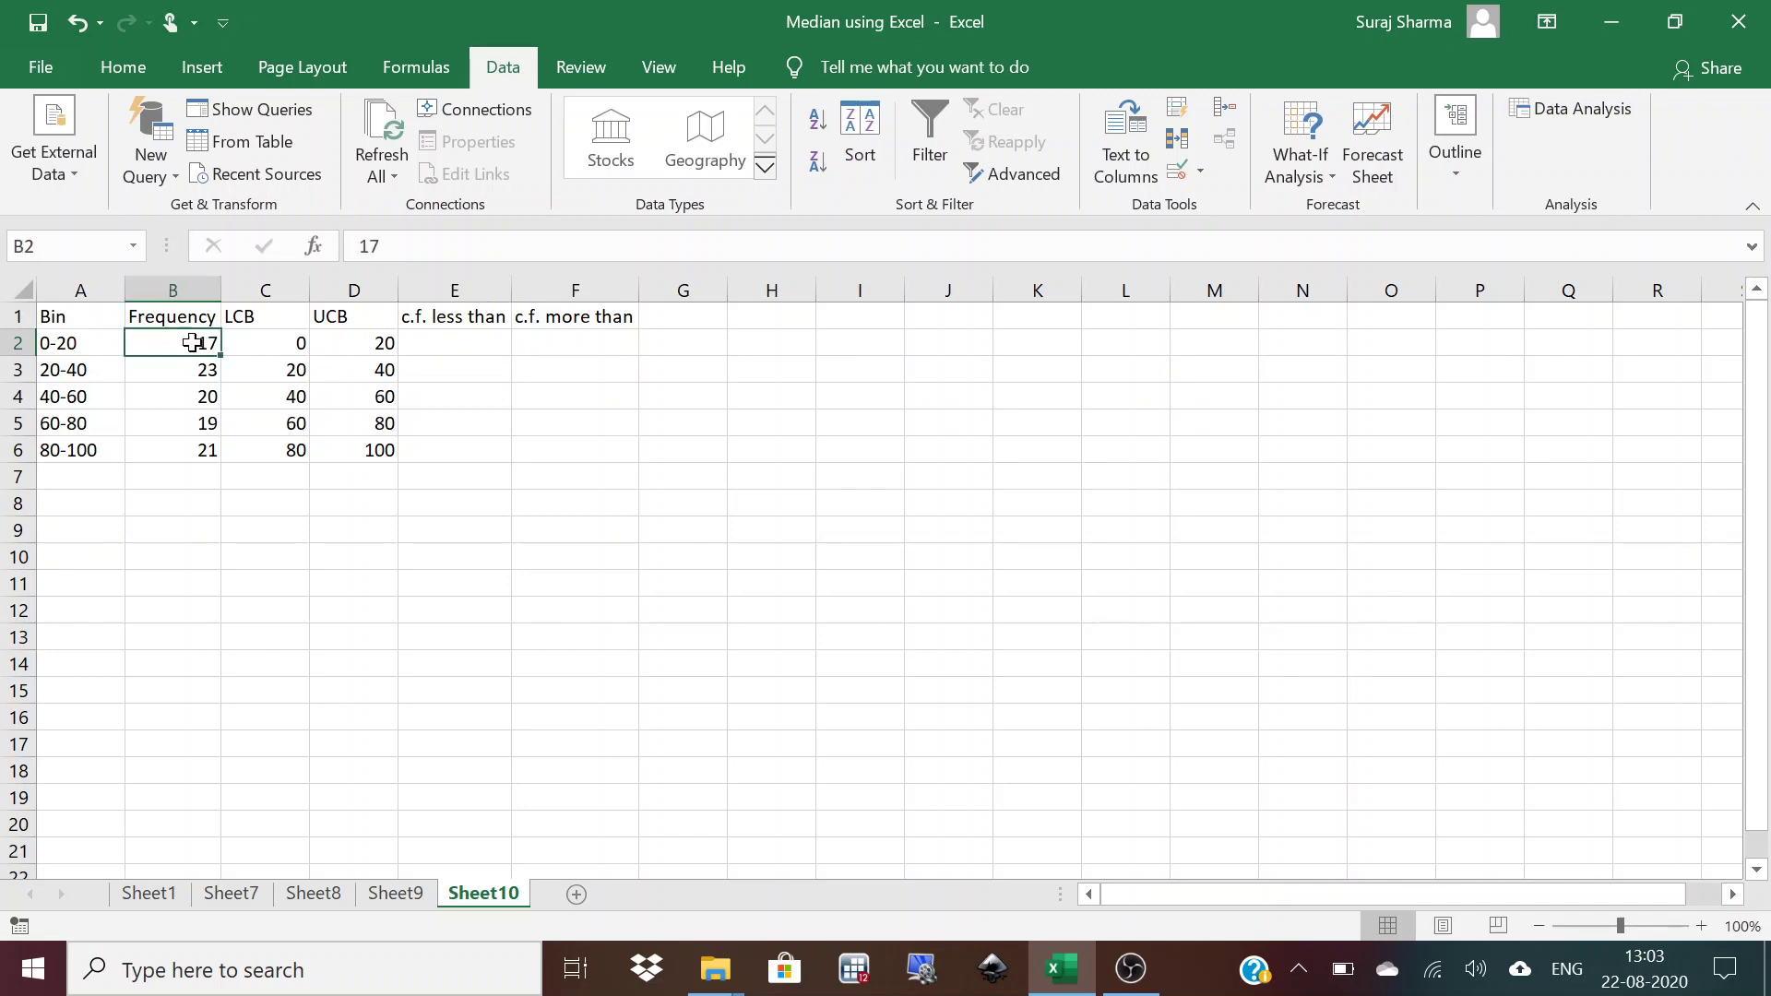
{"action": "left_click", "coordinate": [430, 343]}
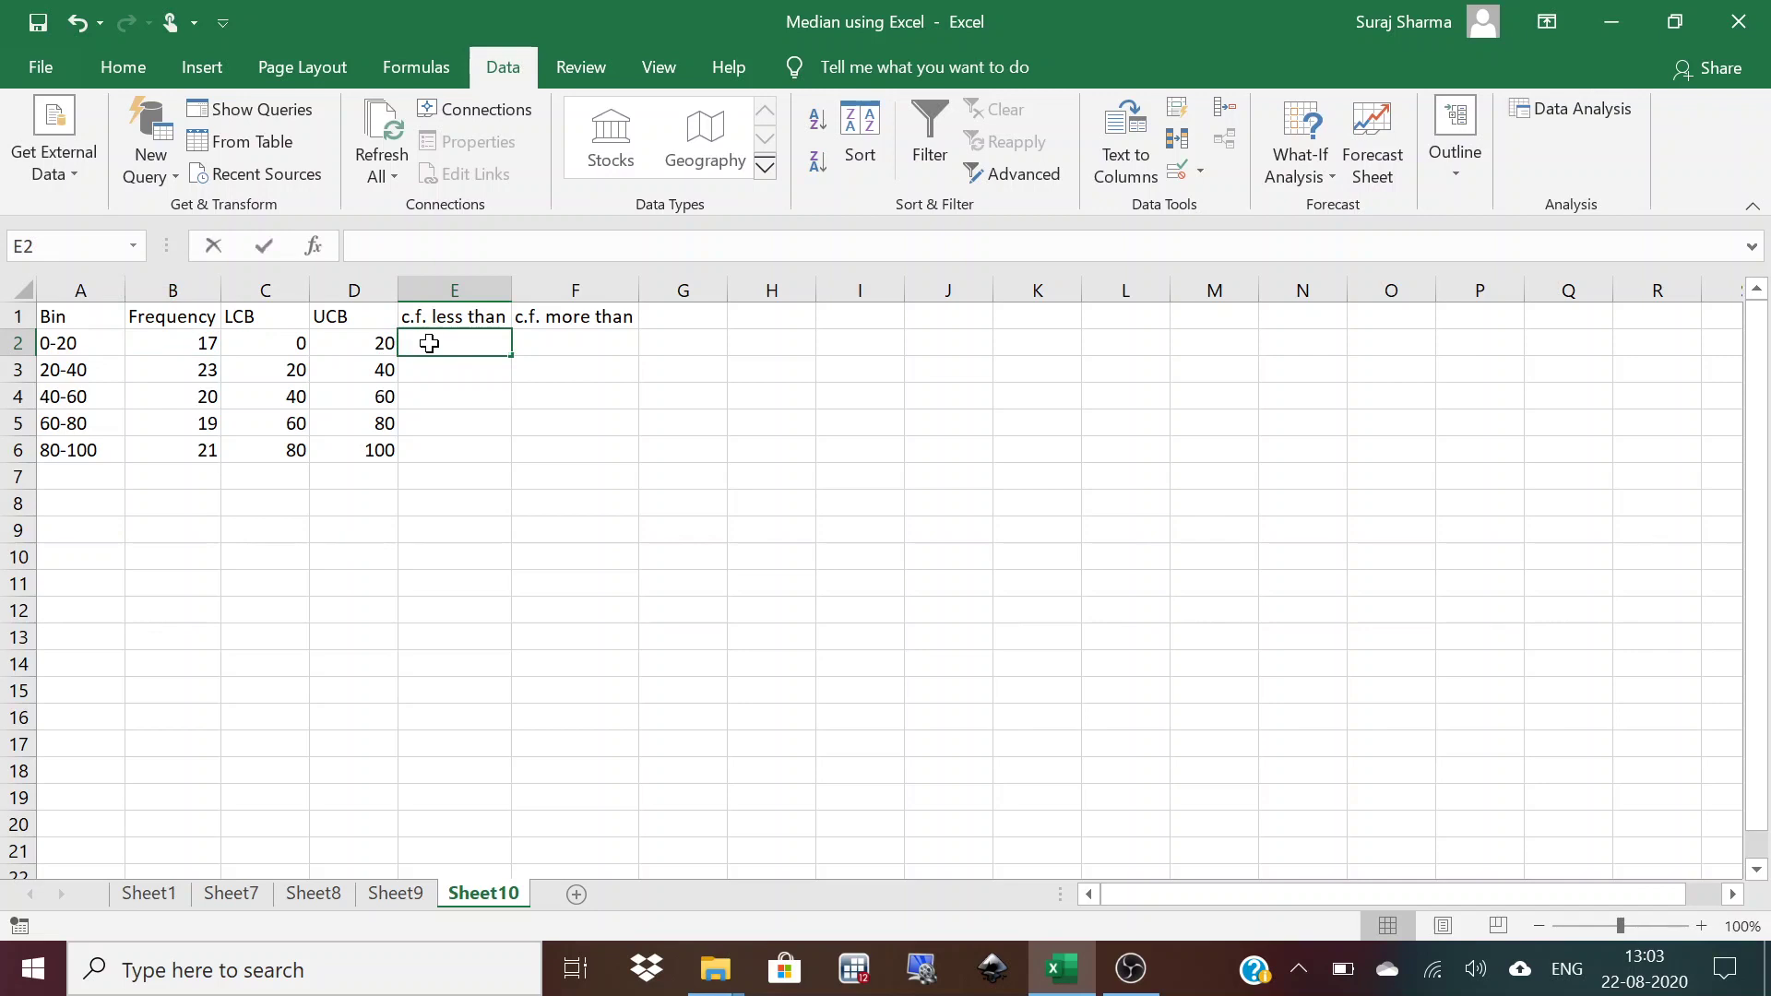
{"action": "type", "text": "17"}
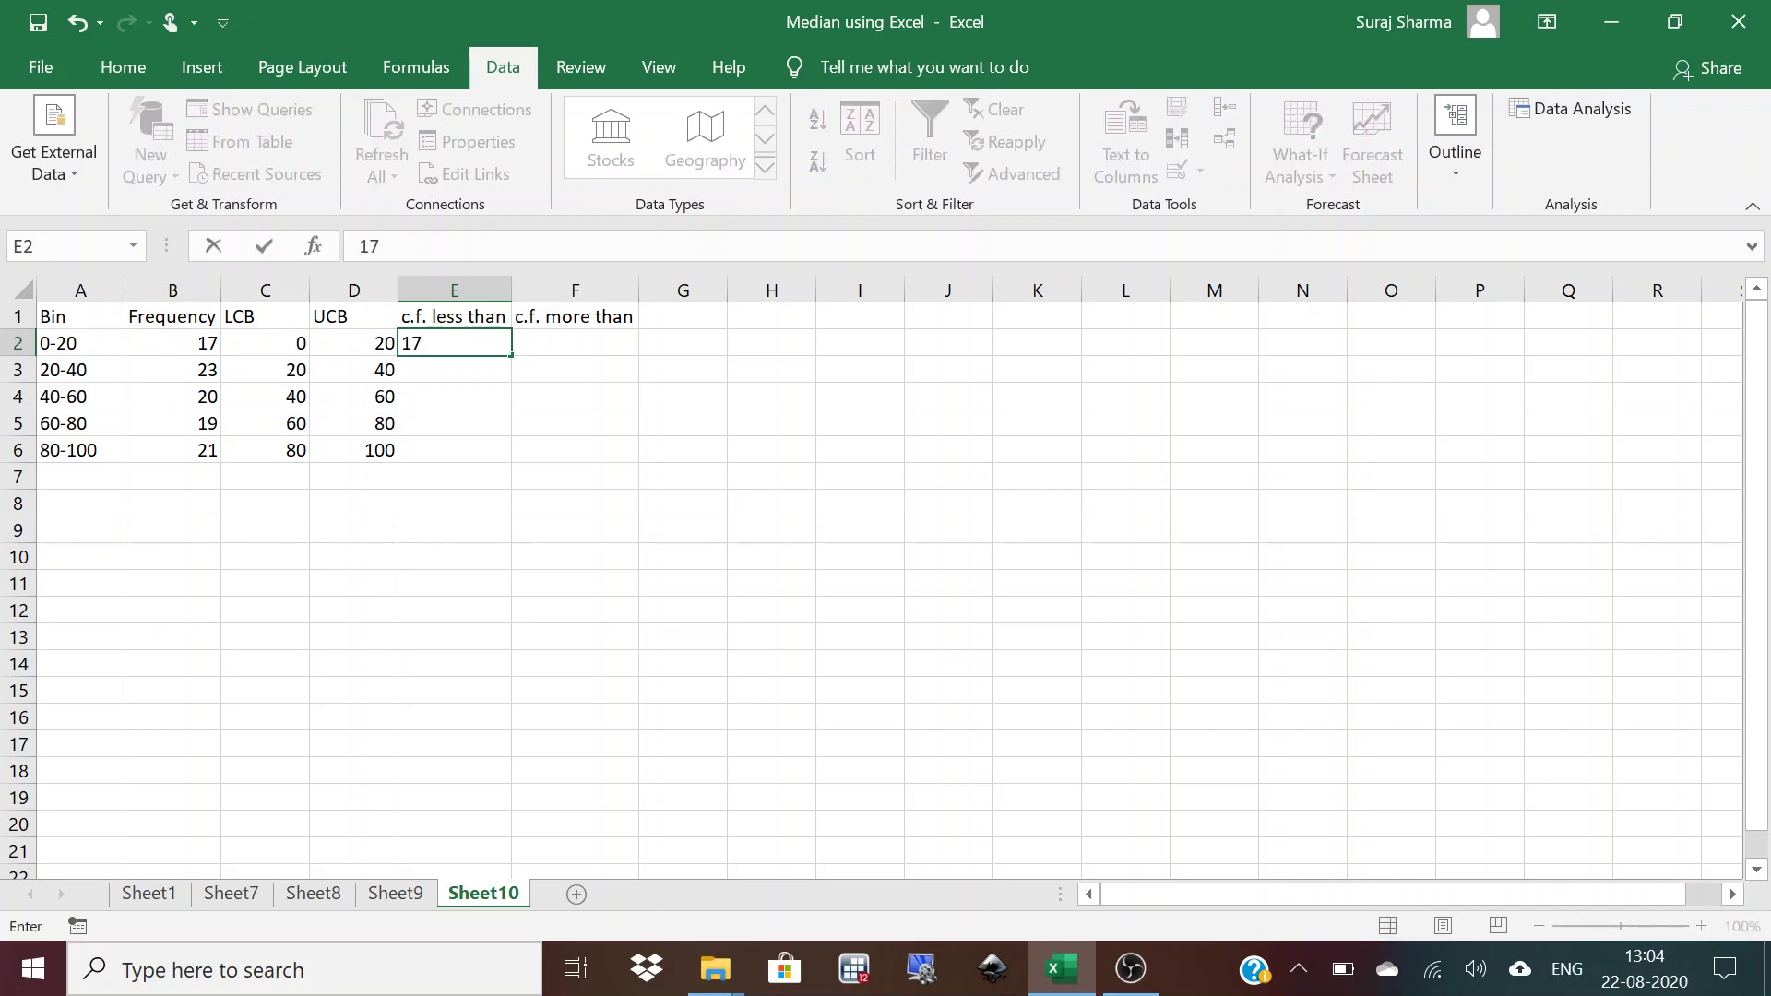
{"action": "key", "text": "Return"}
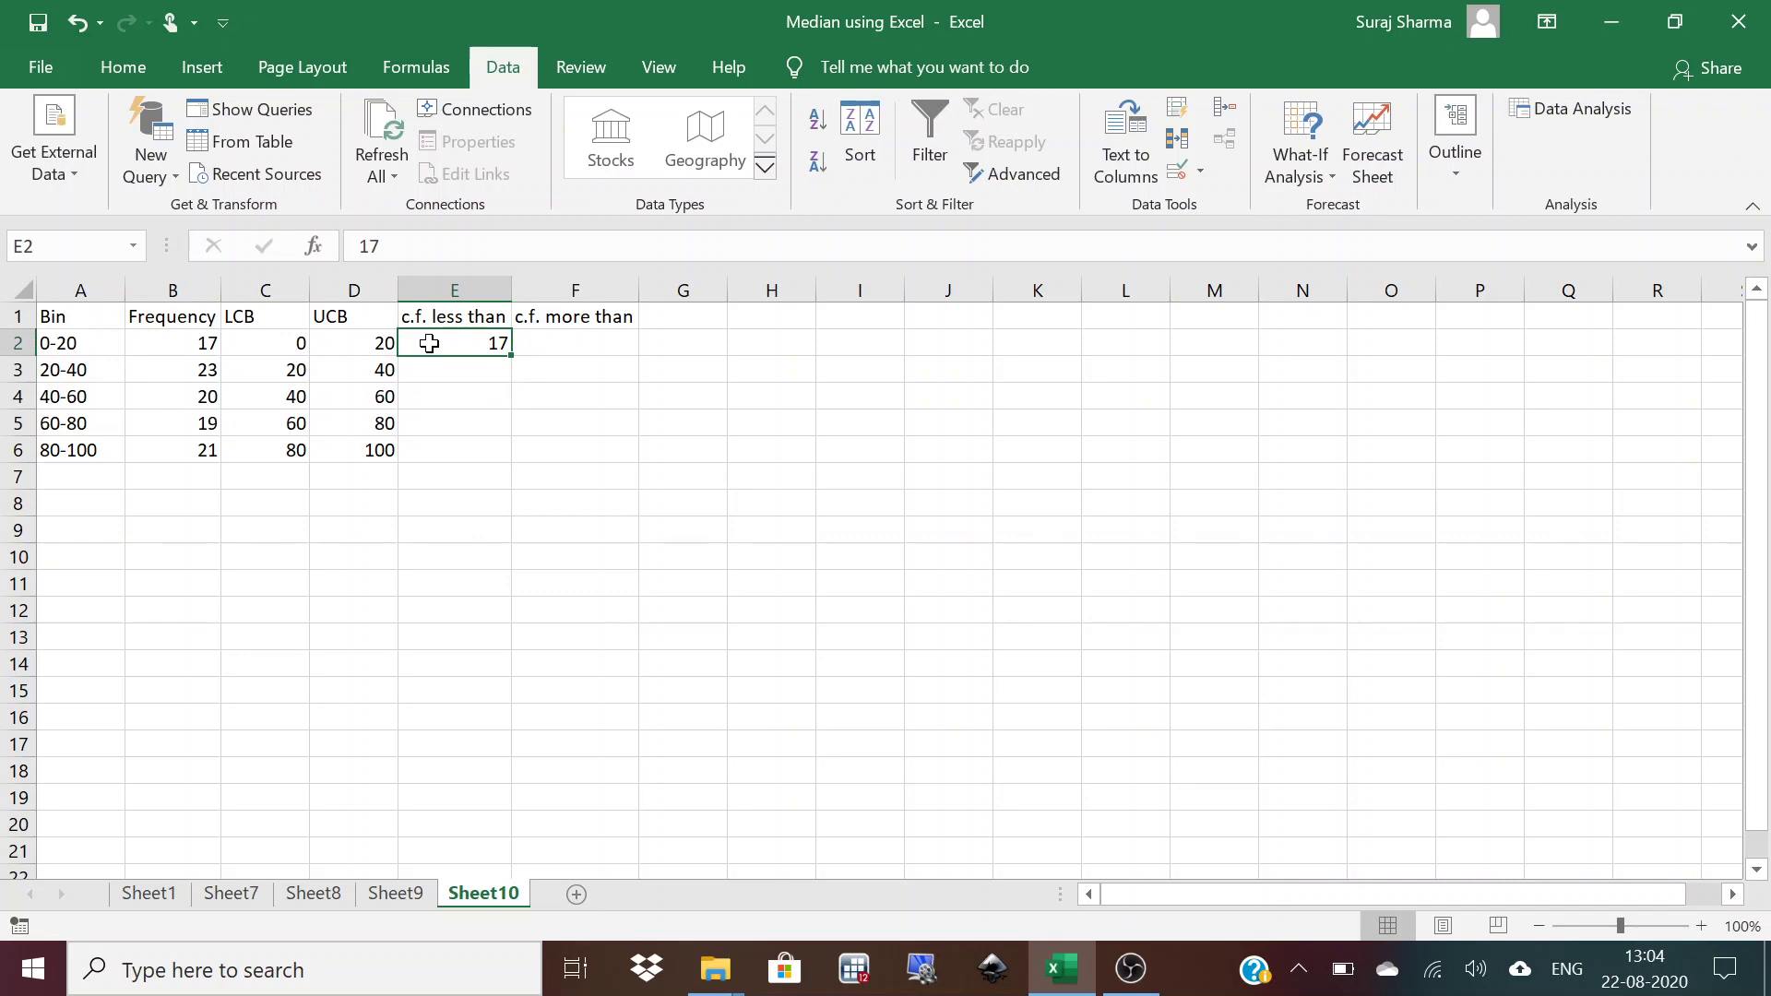
Enter the formula =(E2+B3) in E3 to add the second class's frequency to the previous less-than cumulative frequency.
{"action": "key", "text": "Down"}
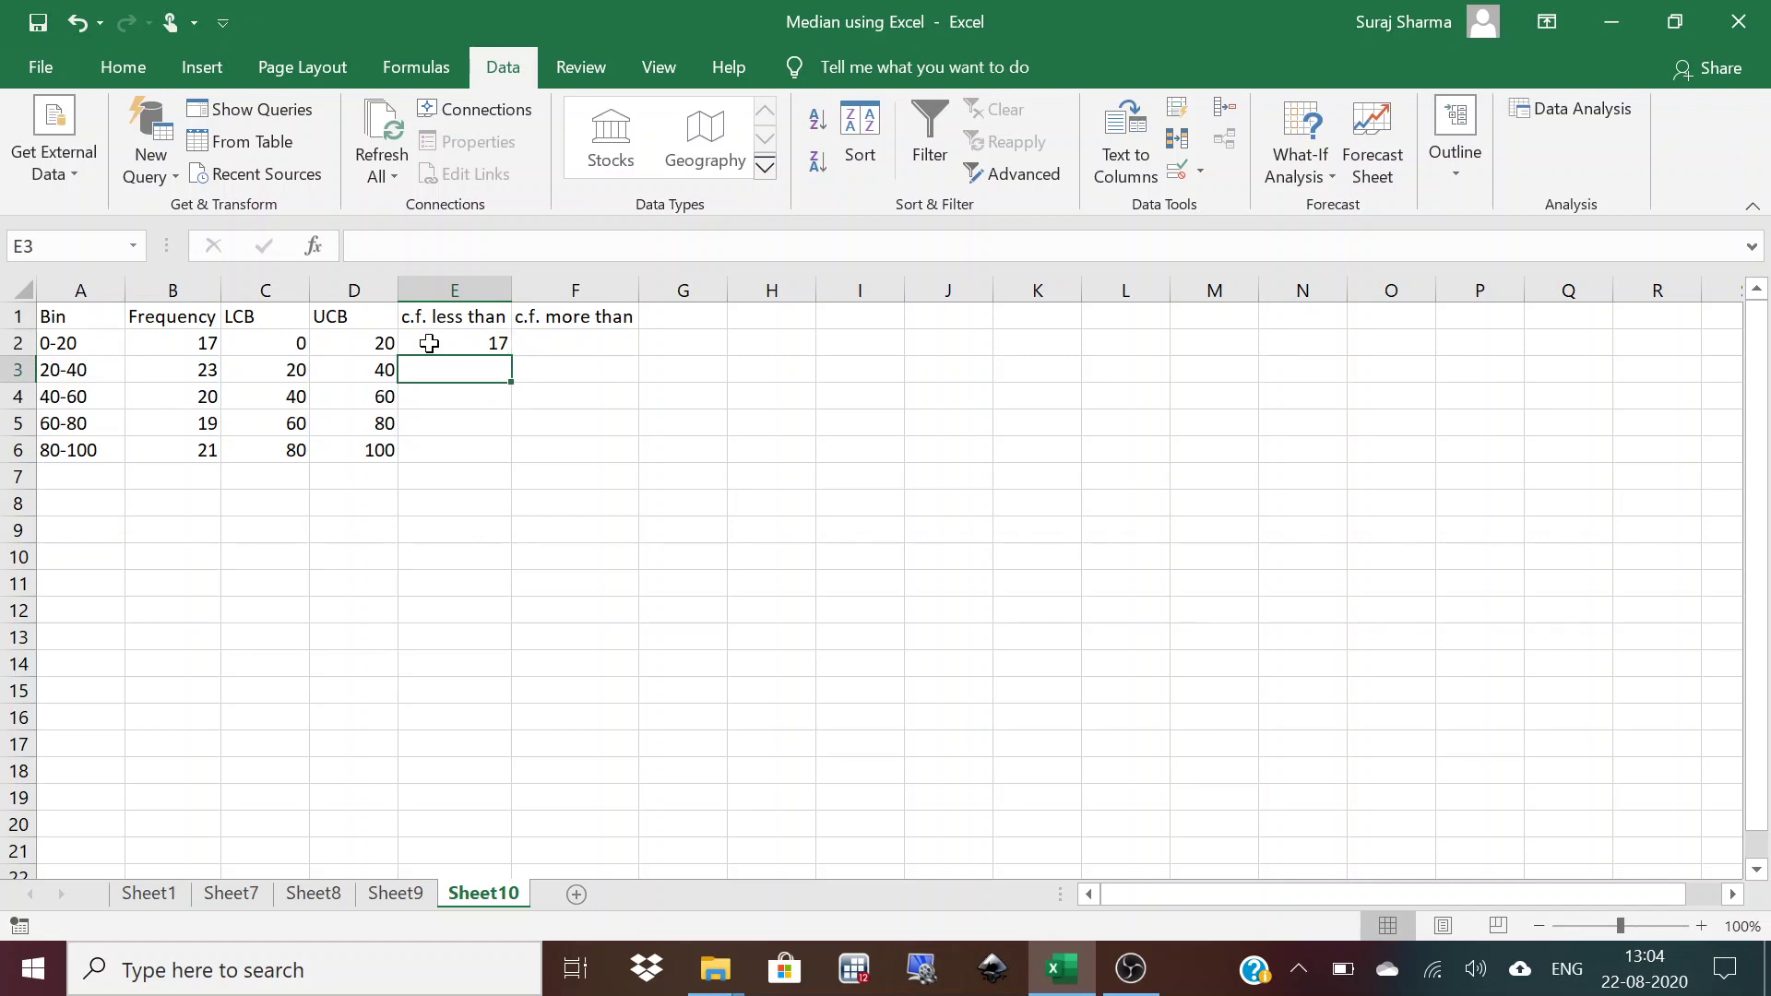
{"action": "key", "text": "Up"}
{"action": "key", "text": "Down"}
{"action": "type", "text": "="}
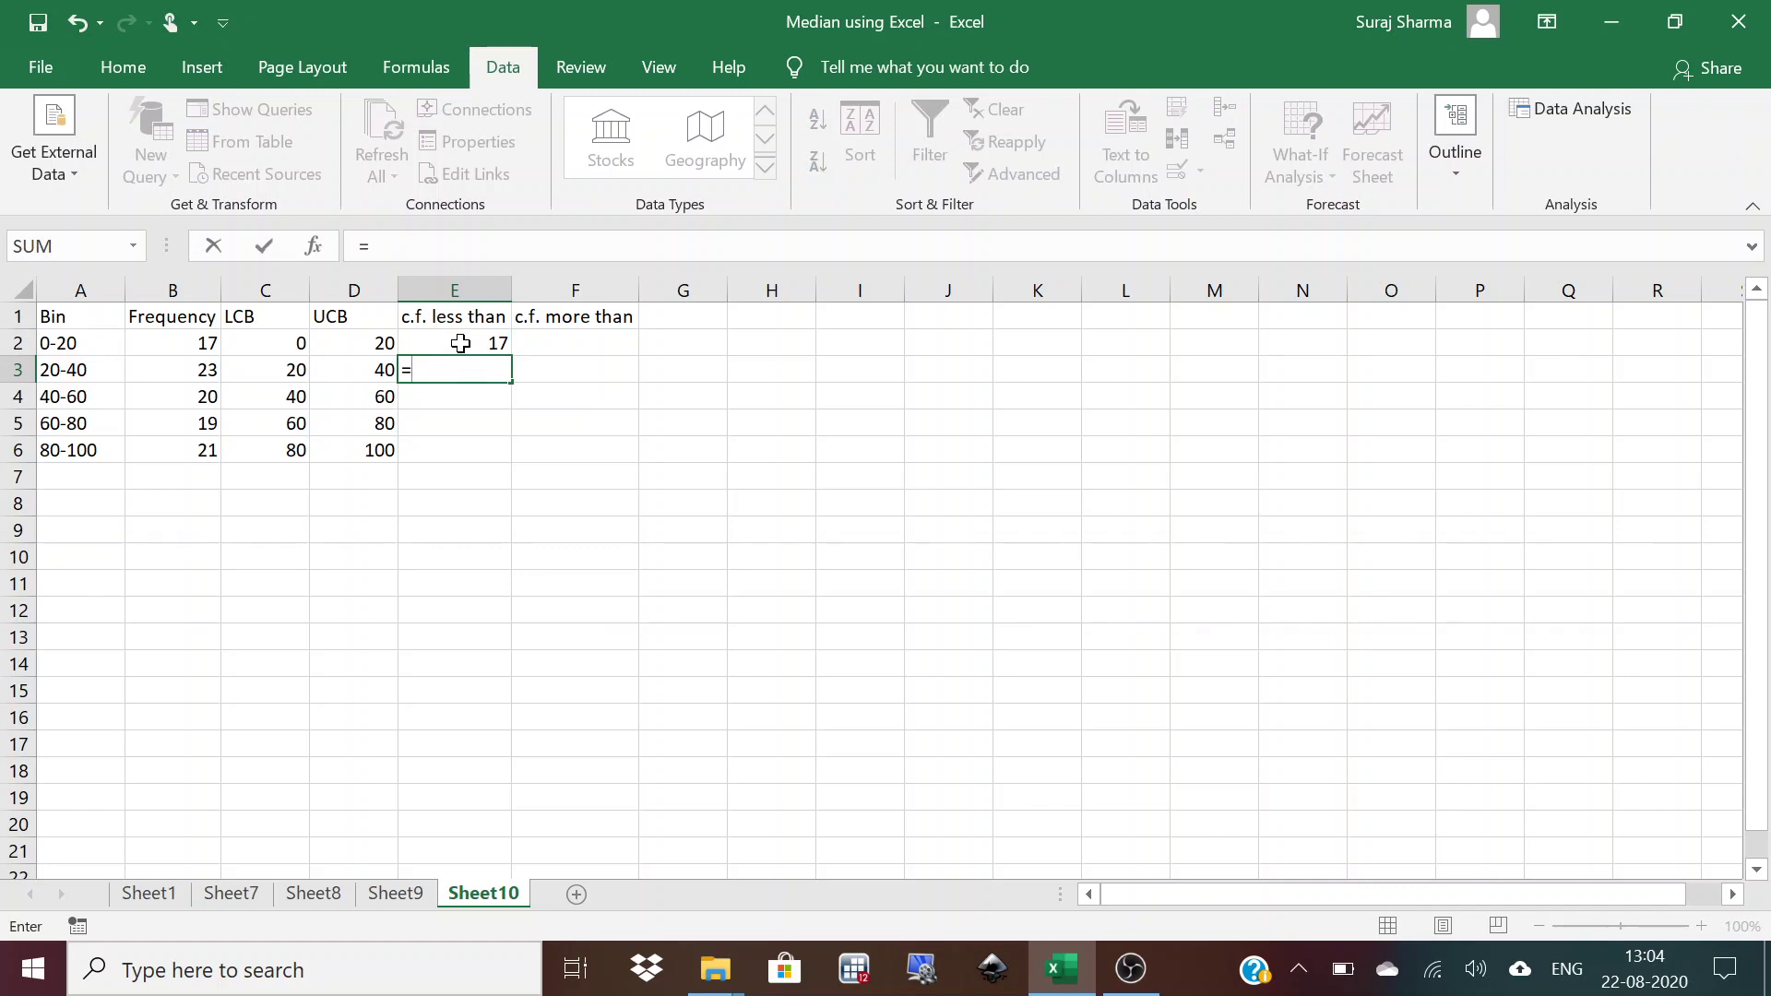
{"action": "left_click", "coordinate": [460, 343]}
{"action": "key", "text": "BackSpace"}
{"action": "key", "text": "BackSpace"}
{"action": "type", "text": "("}
{"action": "left_click", "coordinate": [486, 343]}
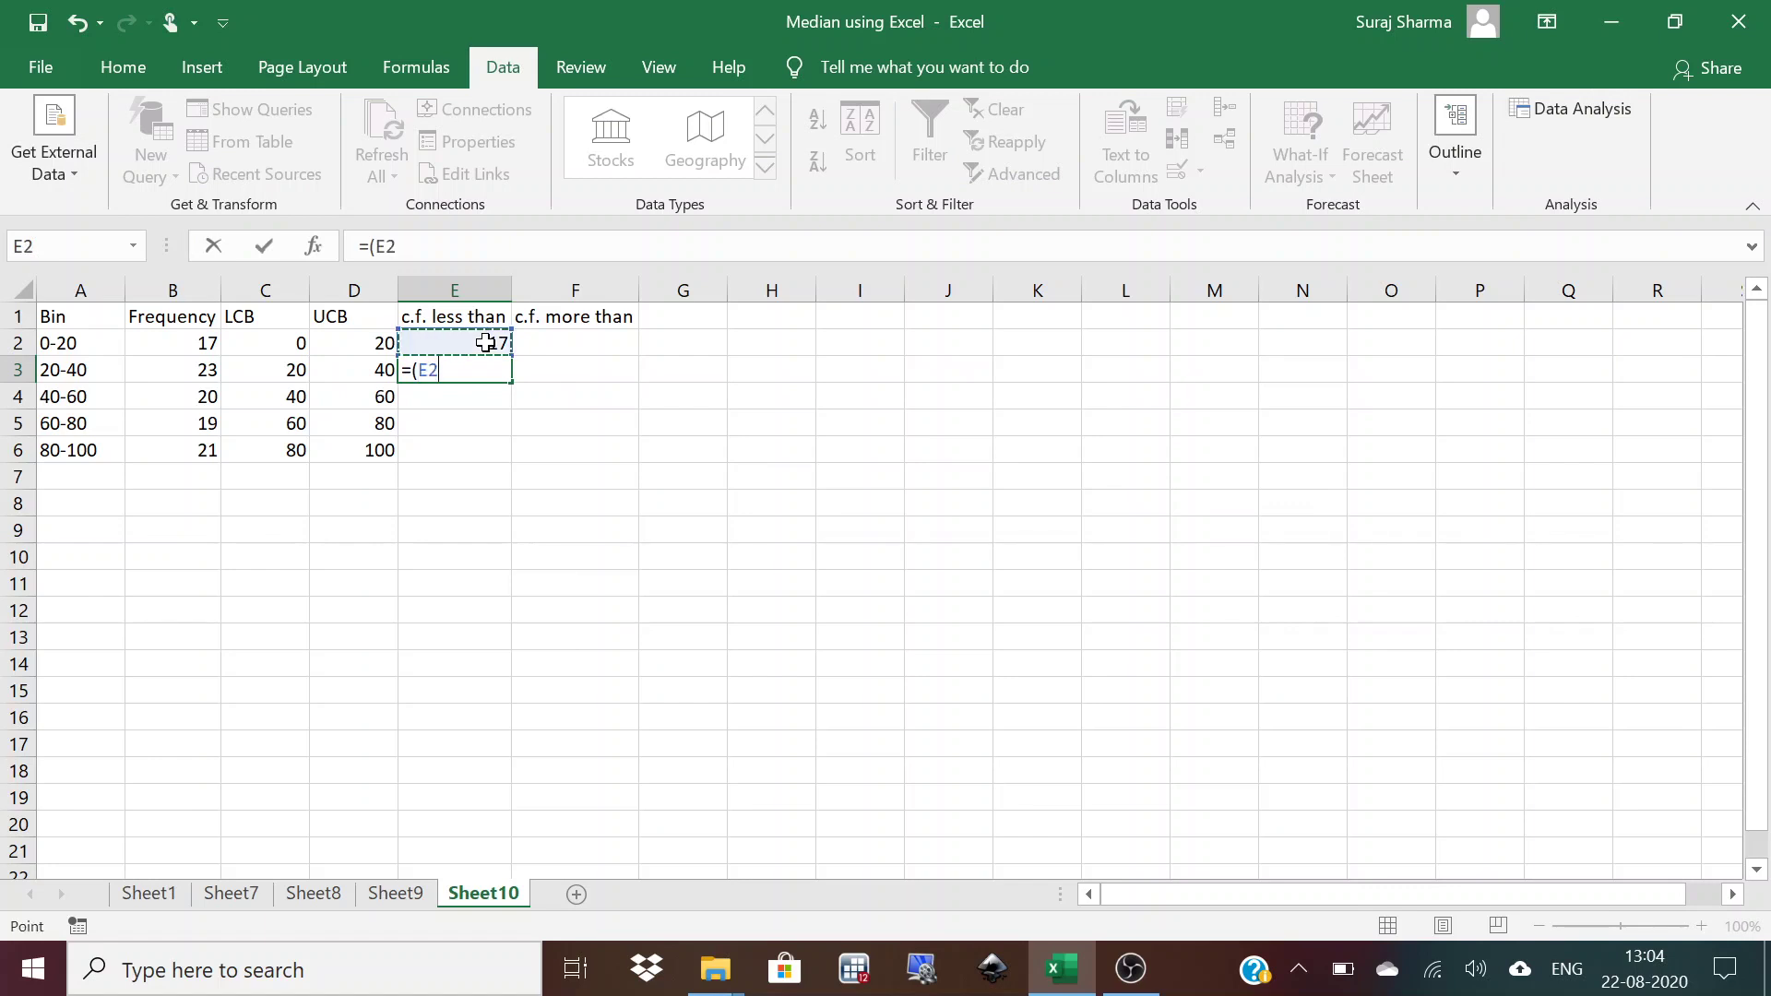
{"action": "type", "text": "+"}
{"action": "left_click", "coordinate": [200, 372]}
{"action": "type", "text": ")"}
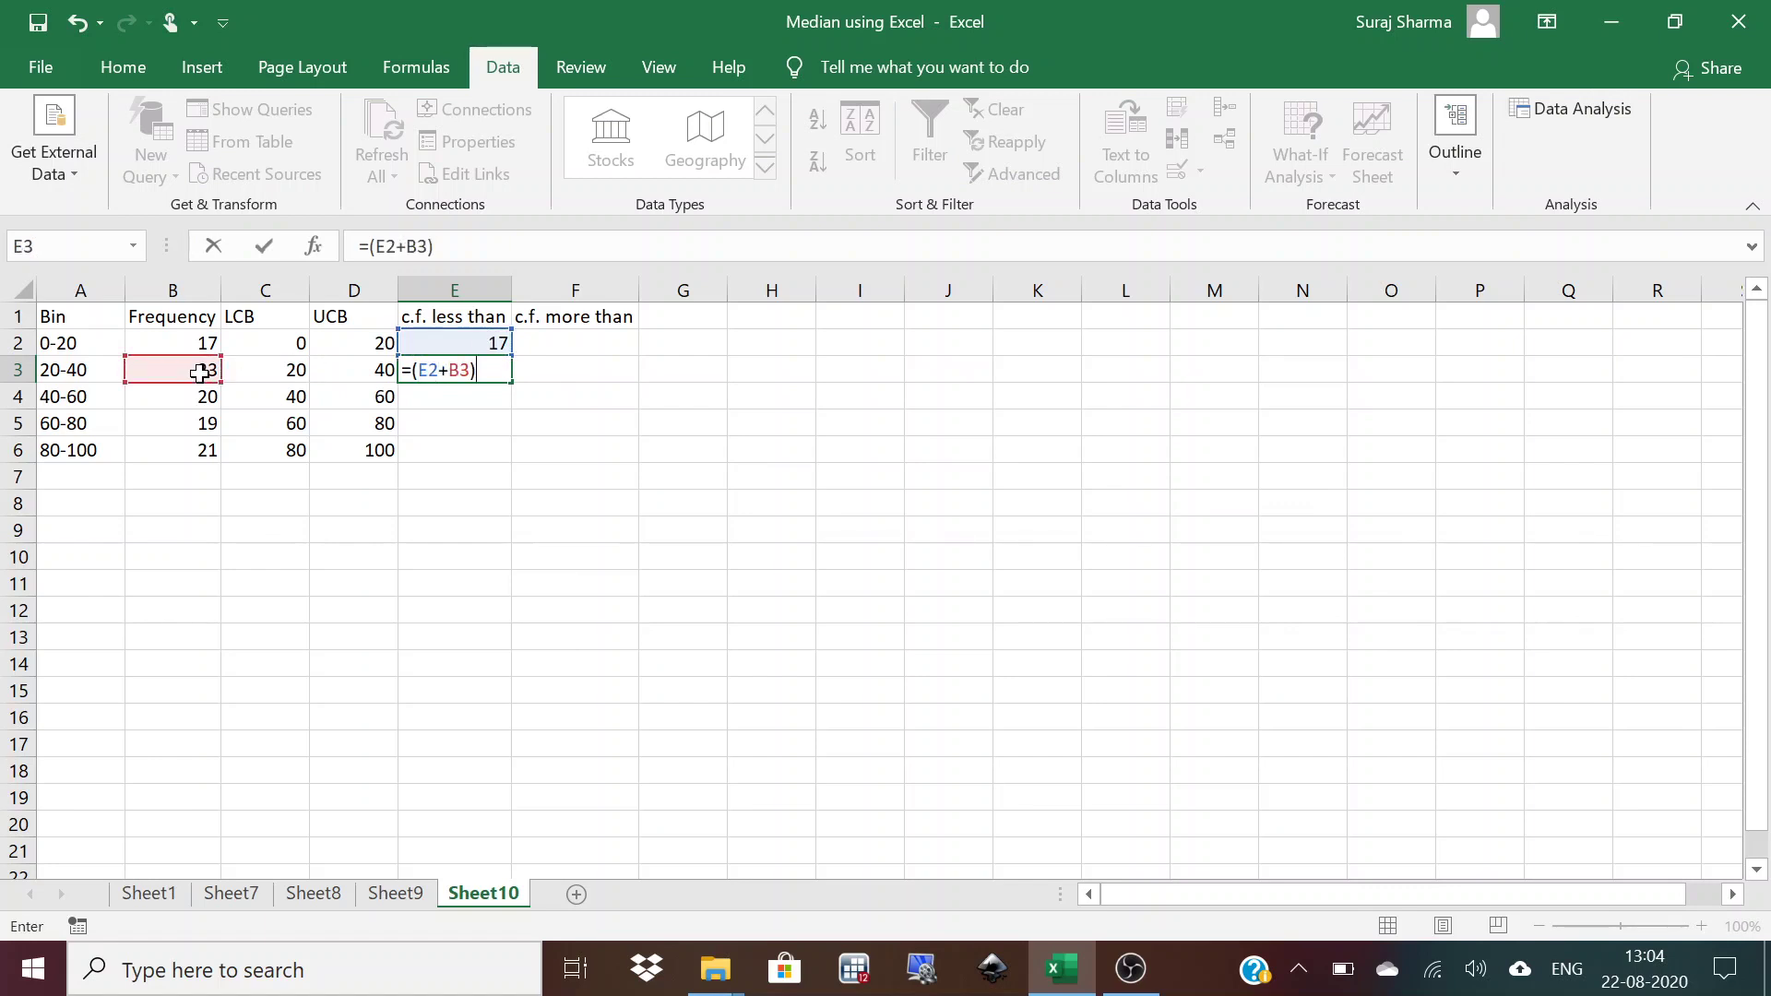
{"action": "key", "text": "Return"}
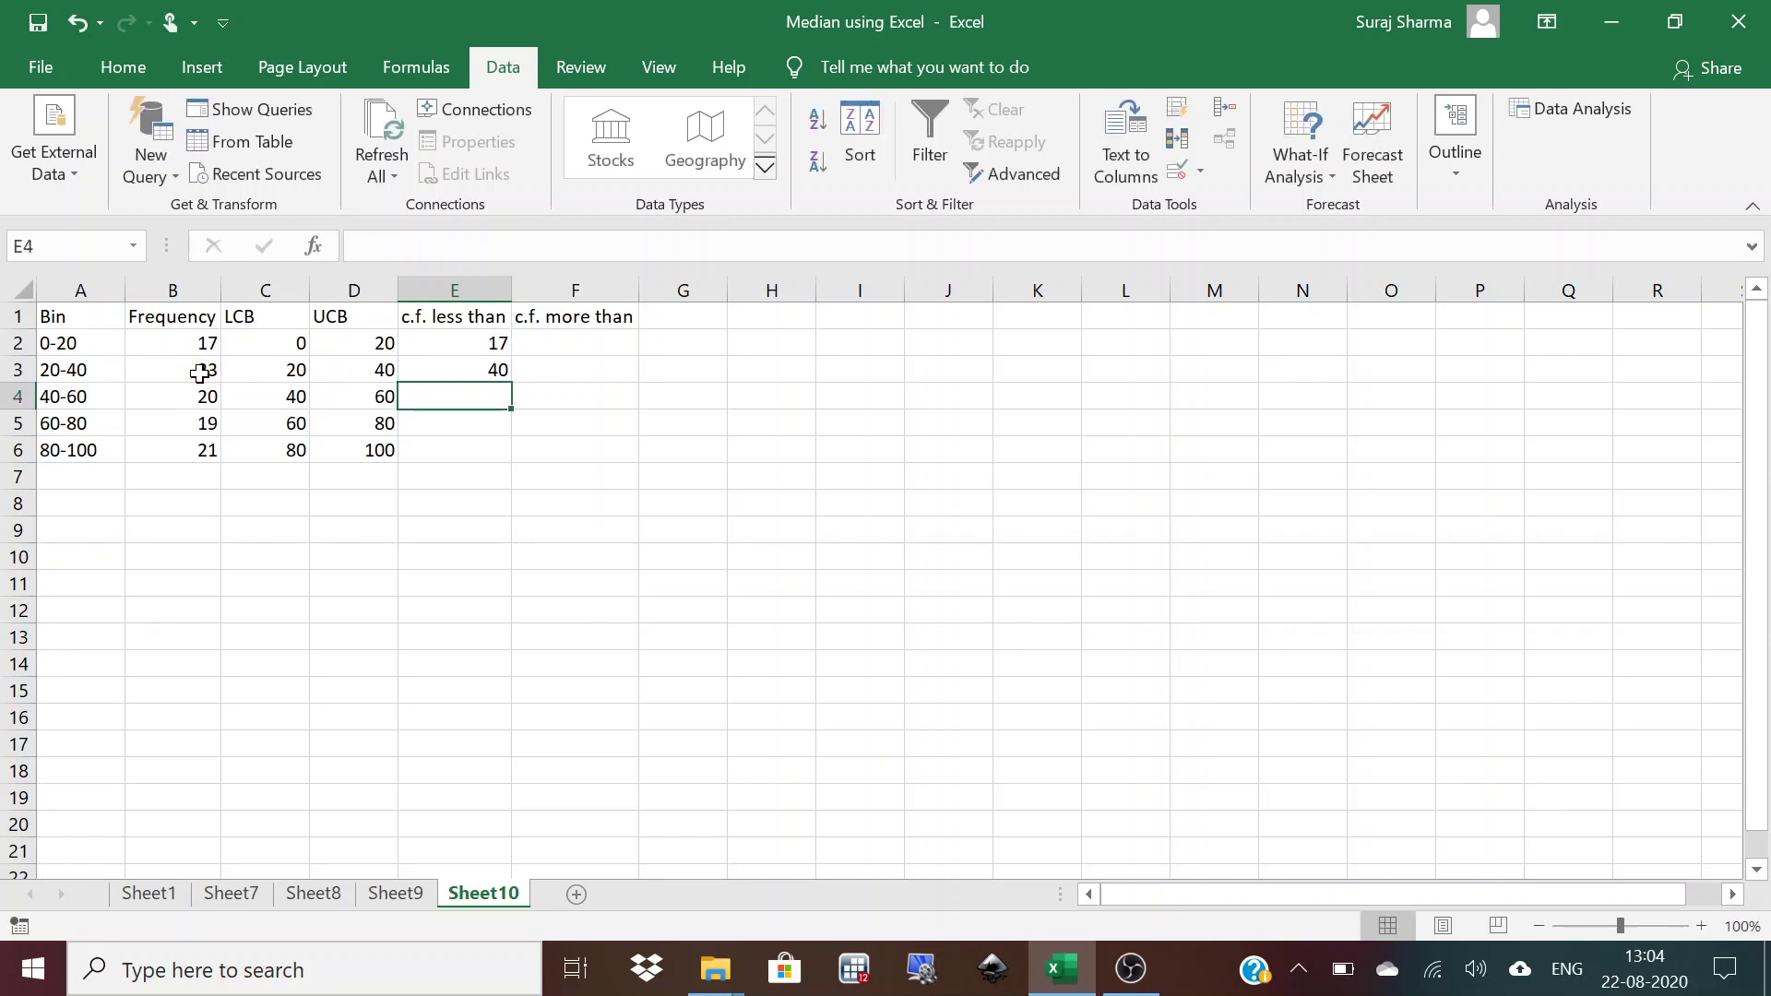
Fill the less-than cumulative frequency formula from E3 down to E6.
{"action": "left_click", "coordinate": [463, 377]}
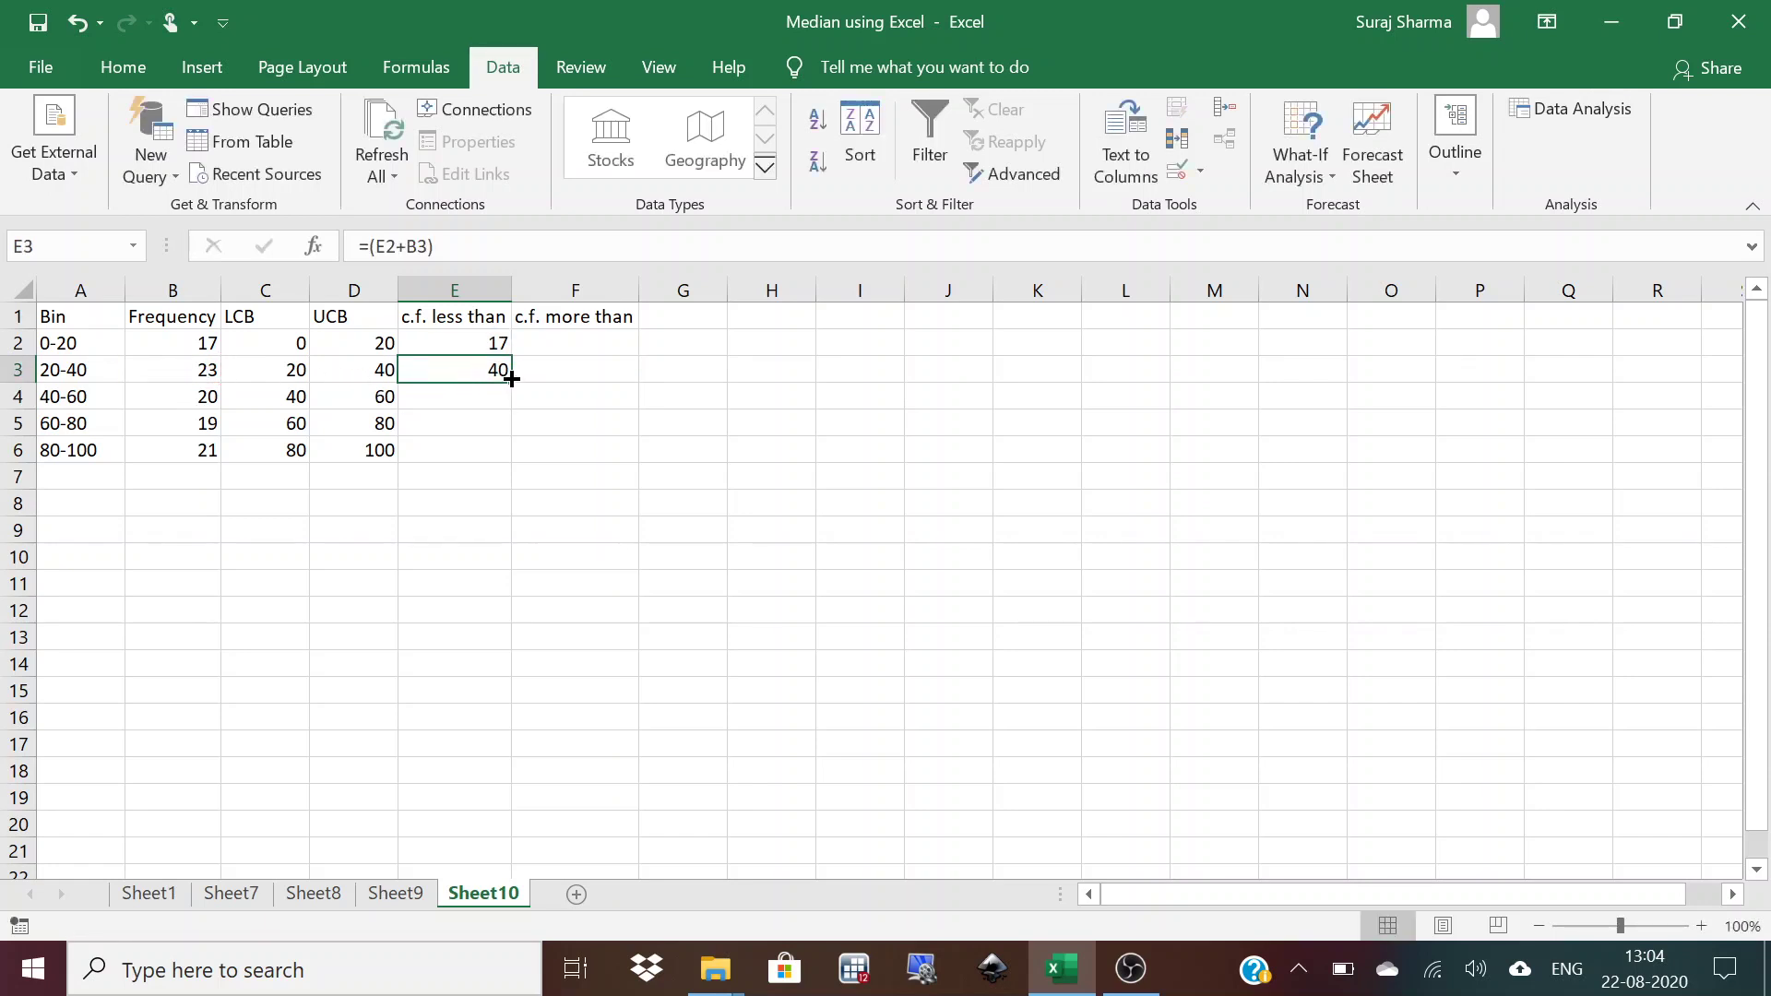
{"action": "left_click_drag", "start_coordinate": [512, 381], "coordinate": [512, 459]}
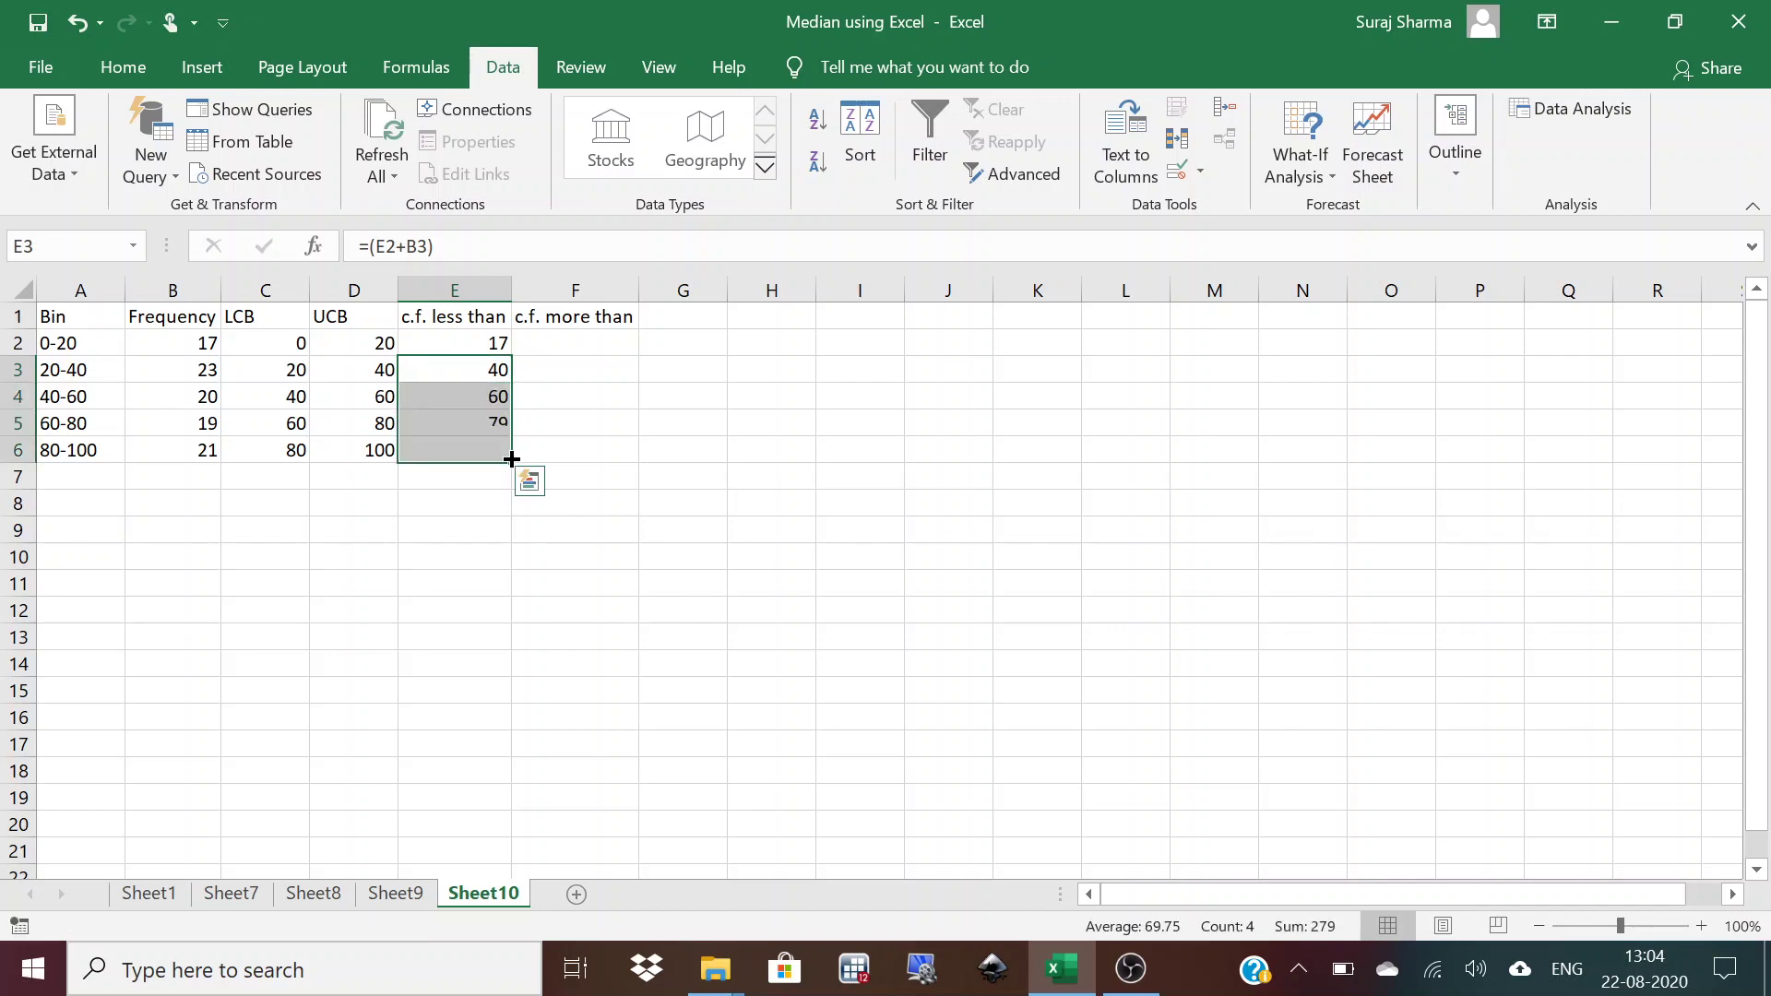
{"action": "left_click", "coordinate": [428, 457]}
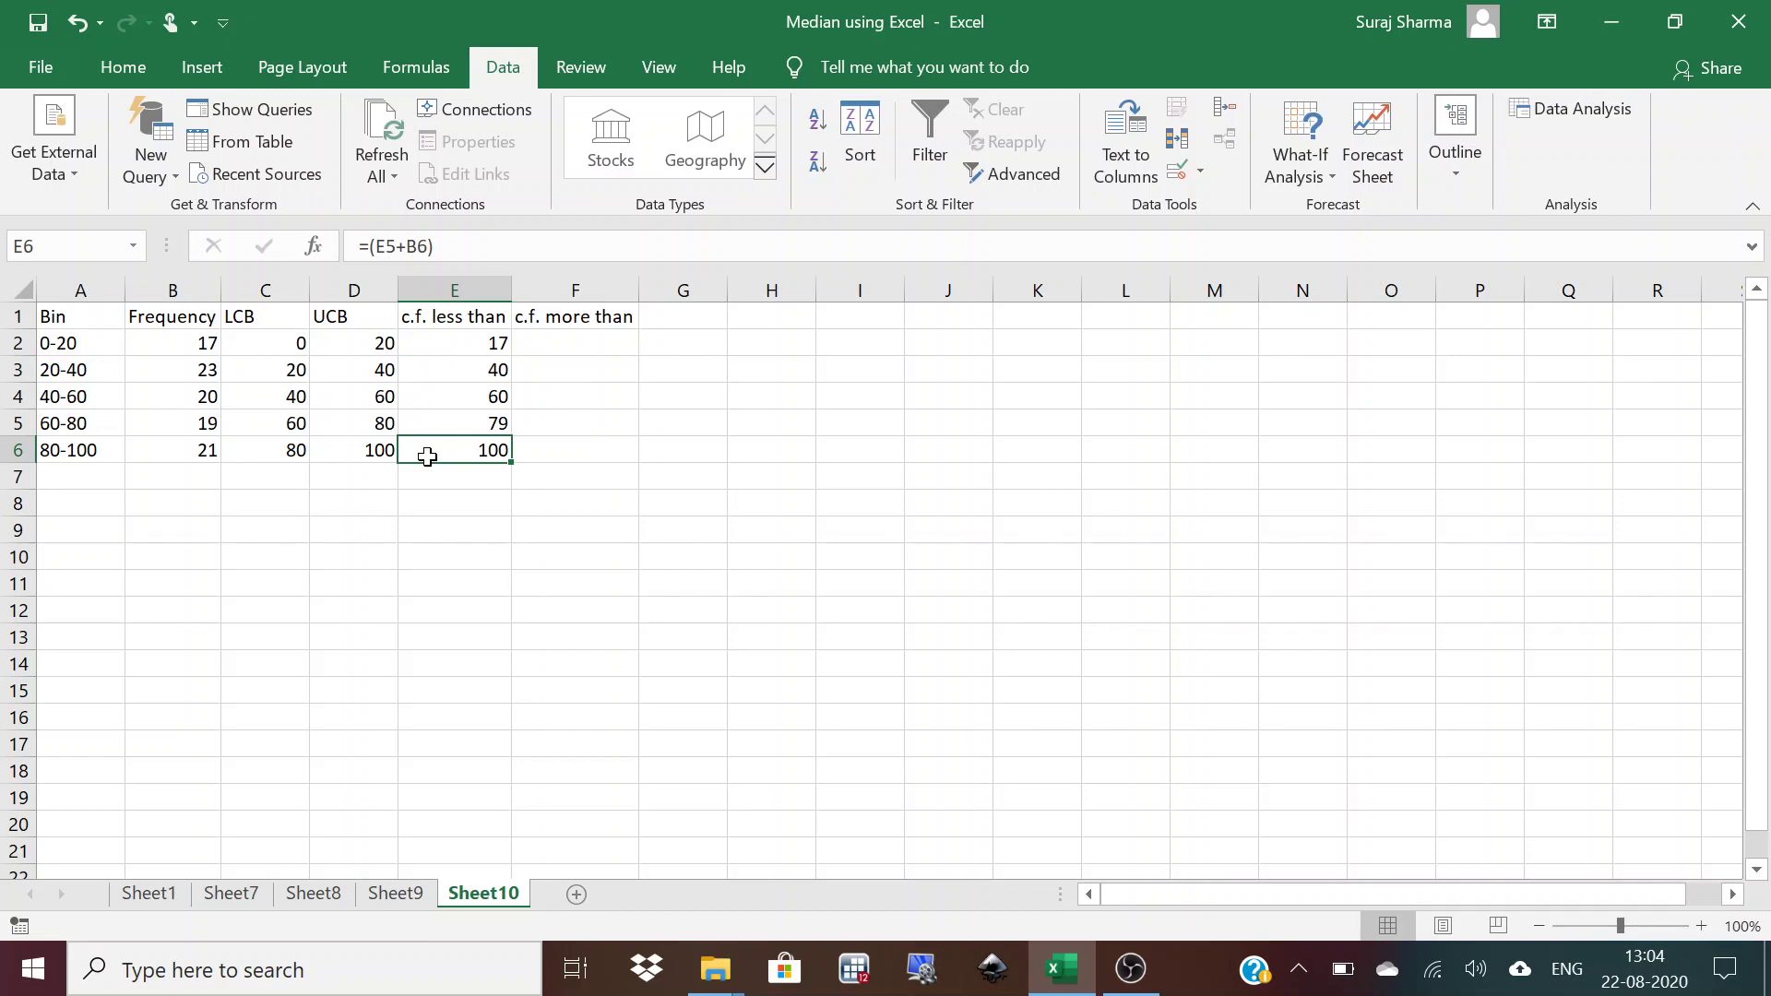
Enter 21, the last class's frequency, in F6 as the starting more-than cumulative frequency.
{"action": "key", "text": "Right"}
{"action": "key", "text": "Left"}
{"action": "key", "text": "Right"}
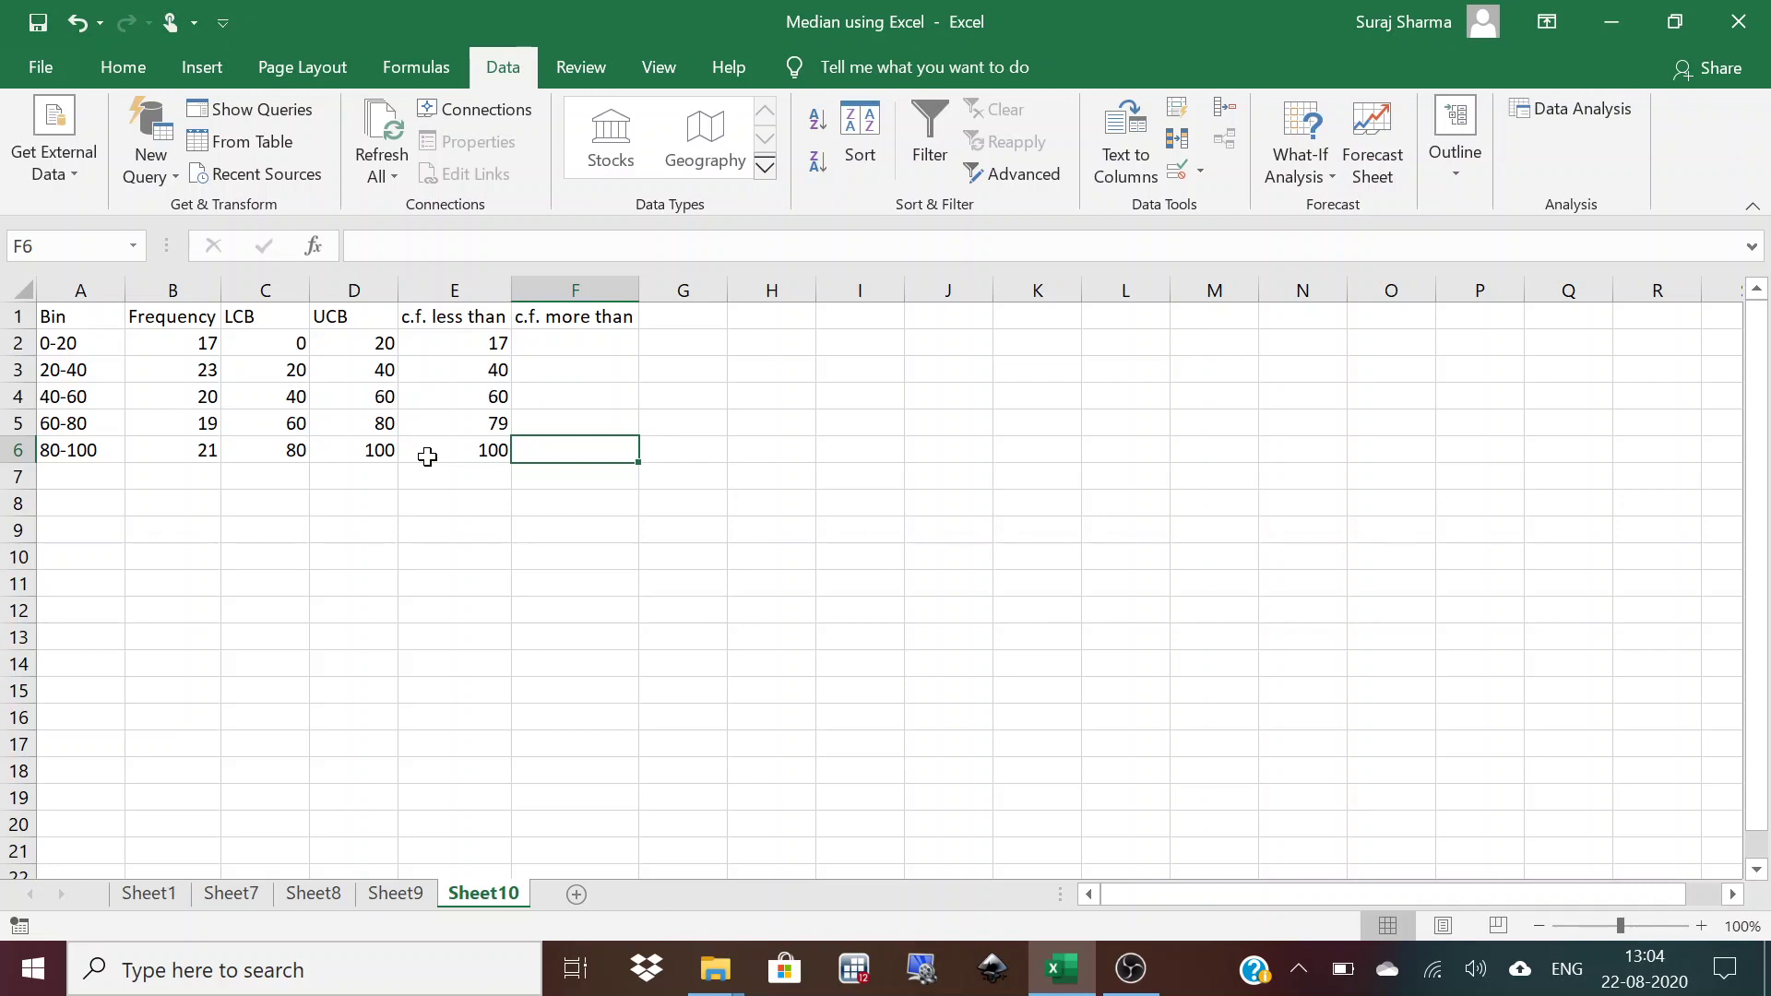
{"action": "left_click", "coordinate": [195, 451]}
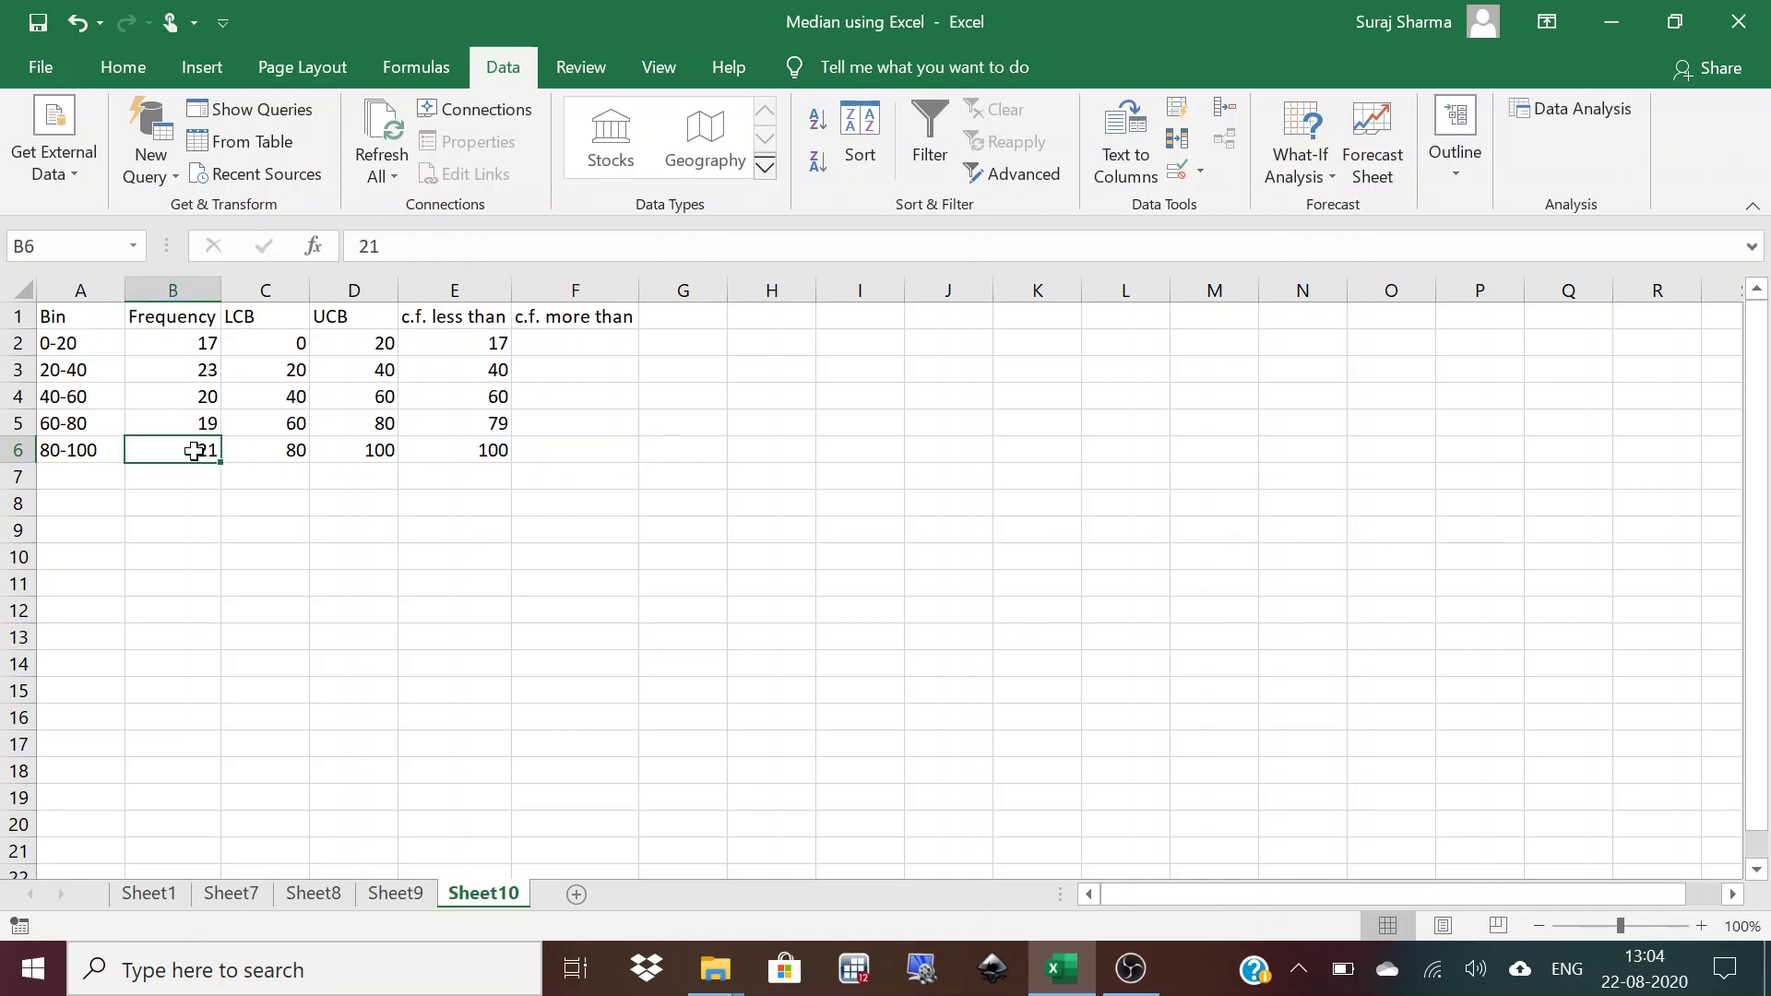
{"action": "key", "text": "Right"}
{"action": "key", "text": "Left"}
{"action": "key", "text": "Right"}
{"action": "key", "text": "Right"}
{"action": "key", "text": "Left"}
{"action": "key", "text": "Left"}
{"action": "key", "text": "Right"}
{"action": "key", "text": "Right"}
{"action": "key", "text": "Right"}
{"action": "key", "text": "Right"}
{"action": "type", "text": "21"}
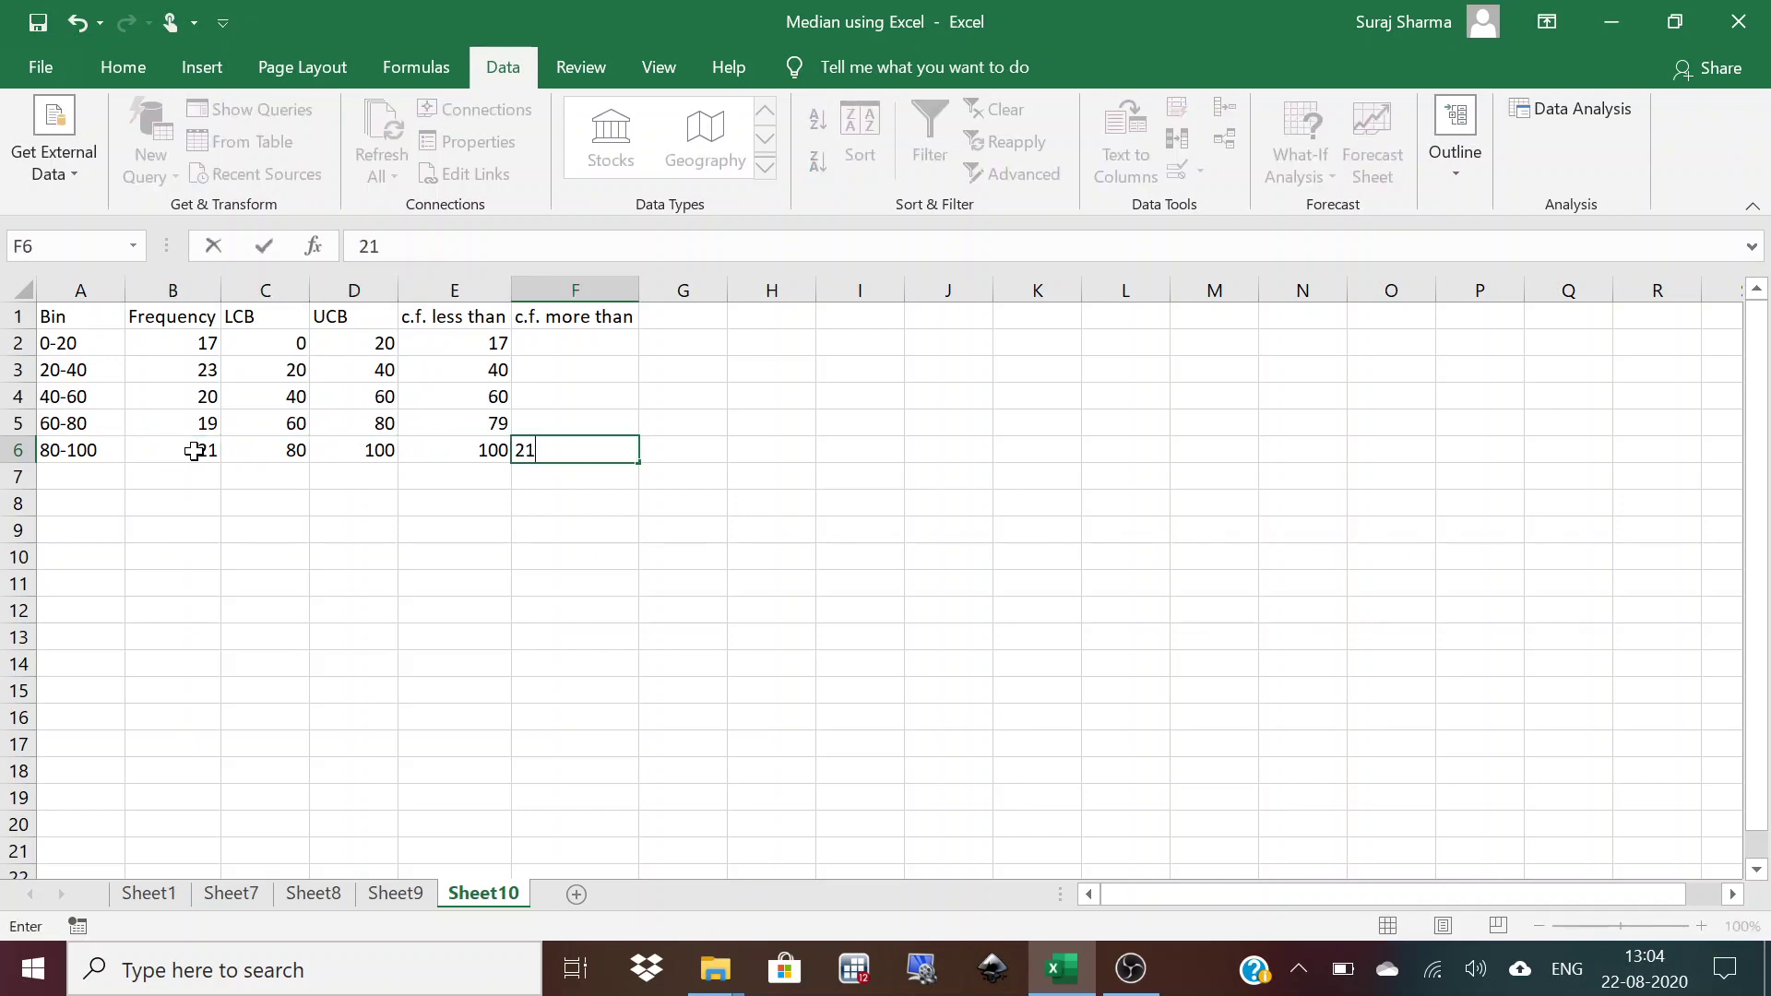
{"action": "key", "text": "Left"}
{"action": "key", "text": "Right"}
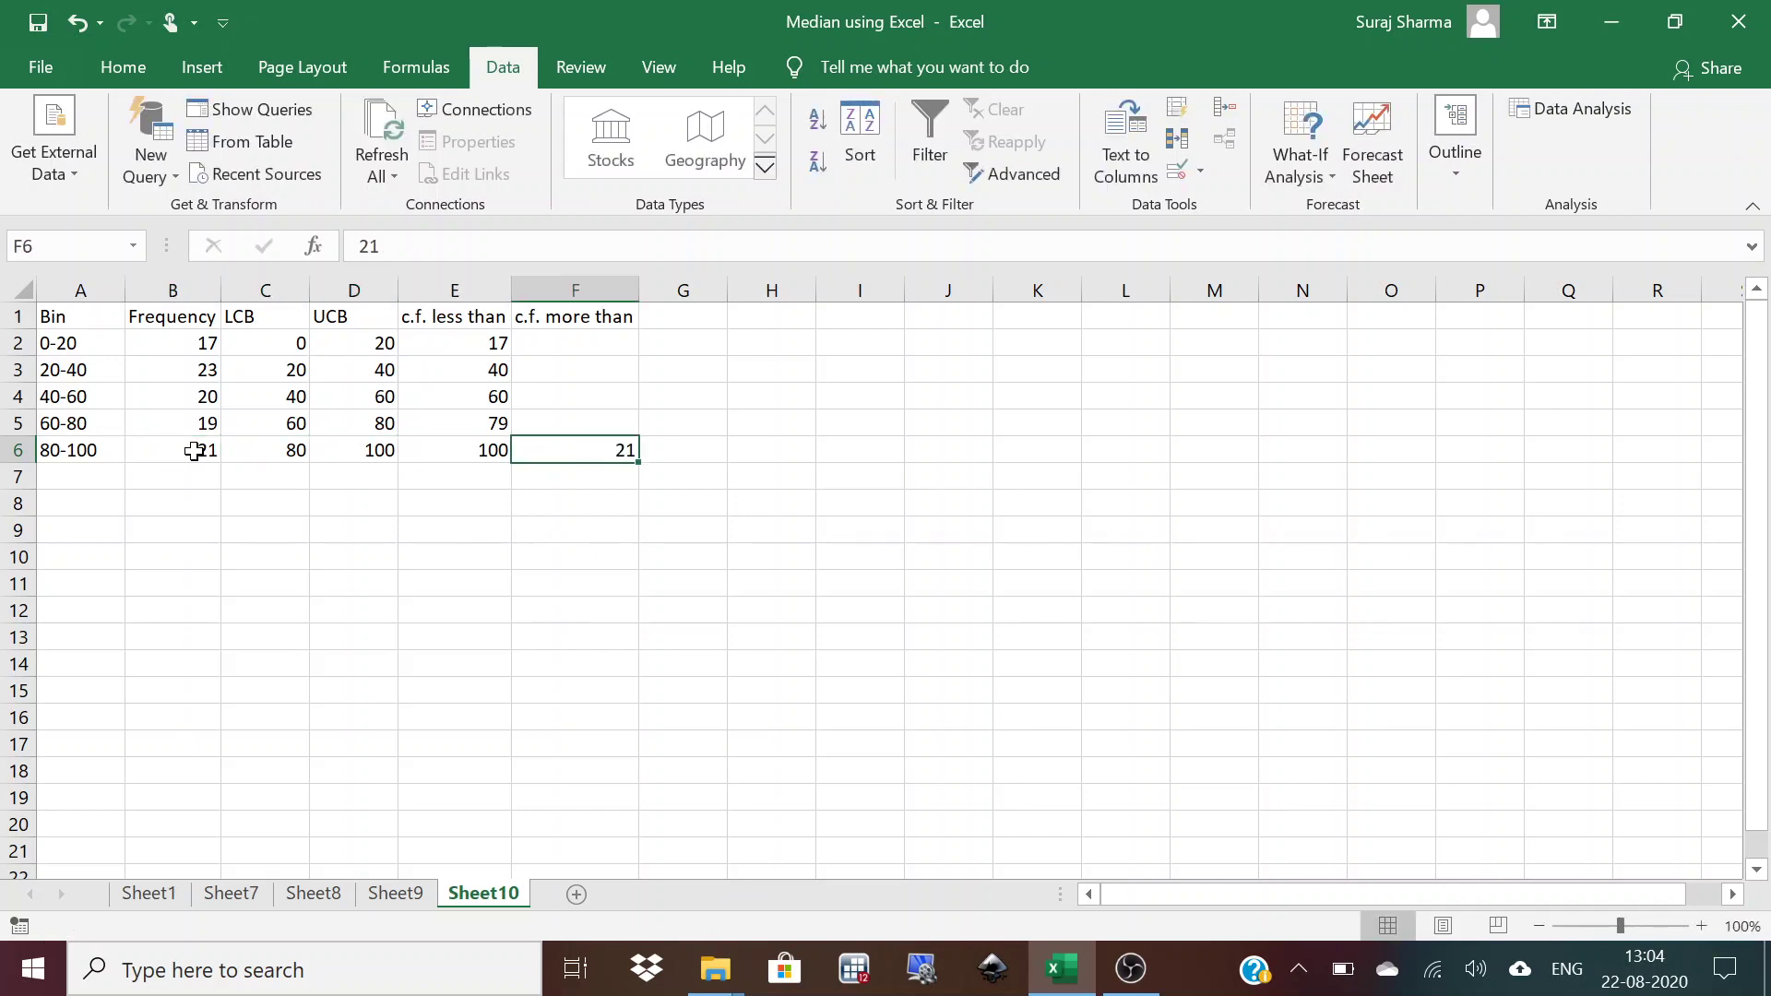
Compare the 80-100 class's more-than cumulative frequency with its frequency and lower class boundary.
{"action": "key", "text": "Left"}
{"action": "key", "text": "Left"}
{"action": "key", "text": "Left"}
{"action": "key", "text": "Left"}
{"action": "key", "text": "Left"}
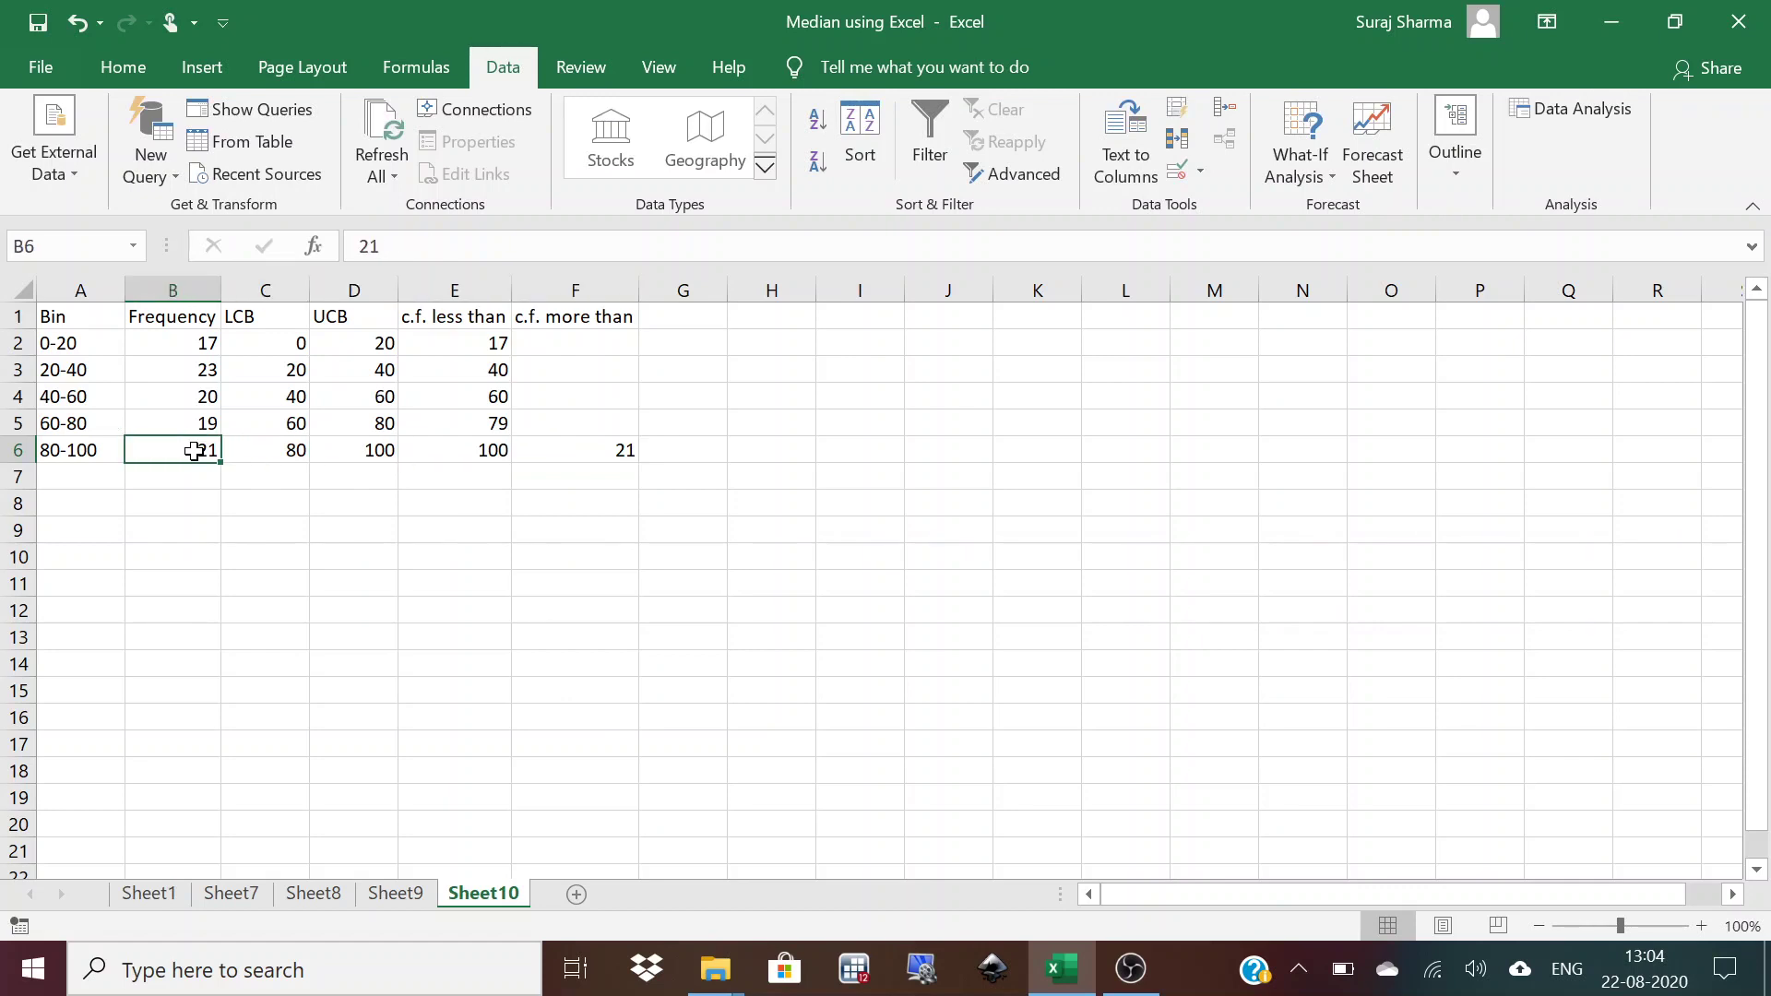
{"action": "key", "text": "Right"}
{"action": "key", "text": "Right"}
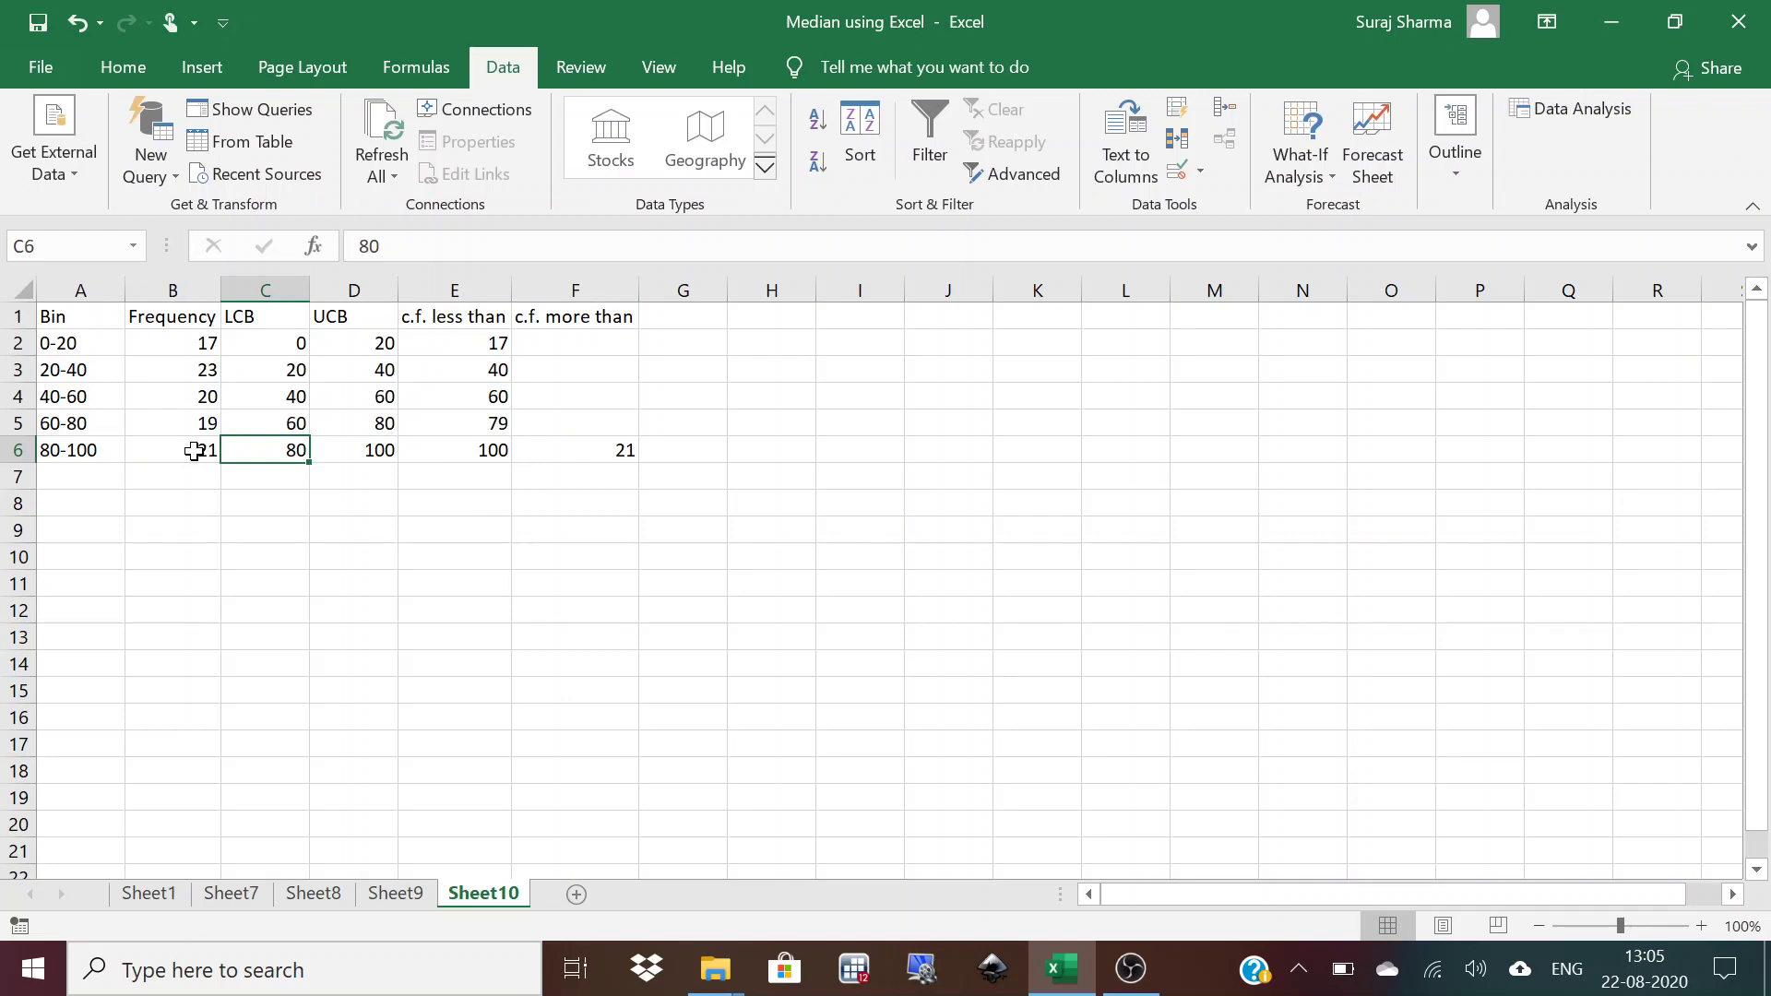
{"action": "key", "text": "Right"}
{"action": "key", "text": "Right"}
{"action": "key", "text": "Right"}
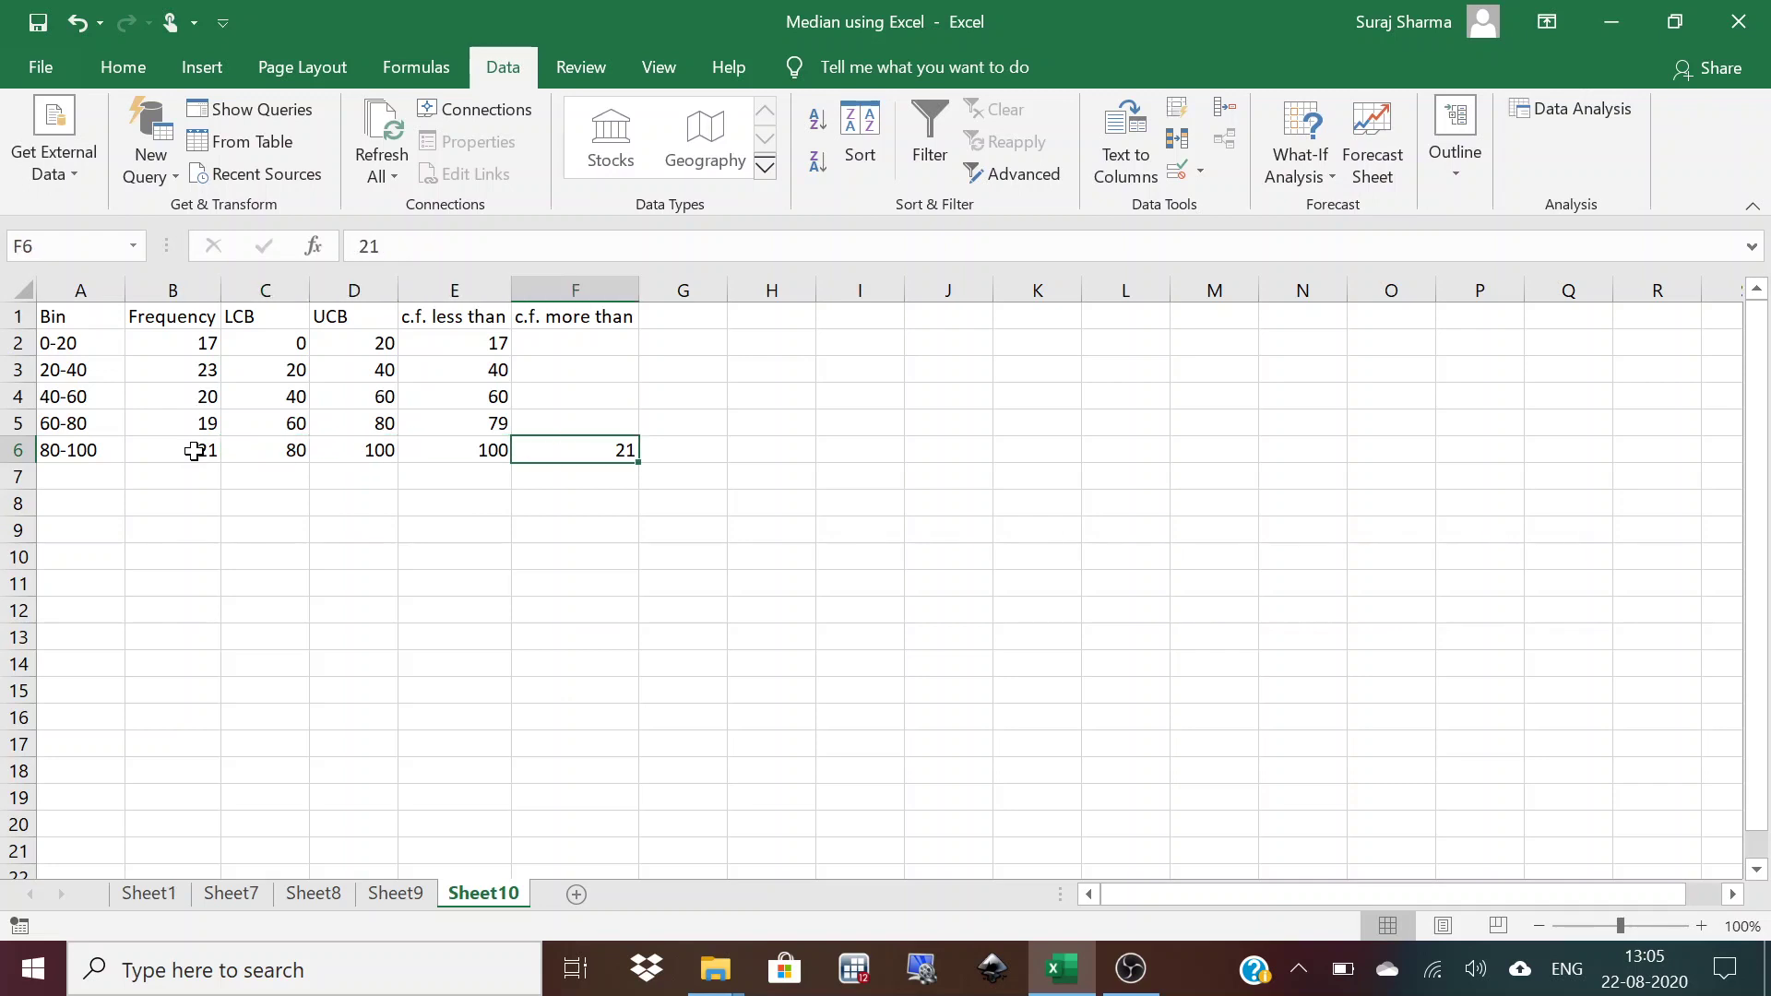
Enter the formula =(F6+B5) in F5 to accumulate the more-than frequency for the 60-80 class.
{"action": "key", "text": "Up"}
{"action": "type", "text": "="}
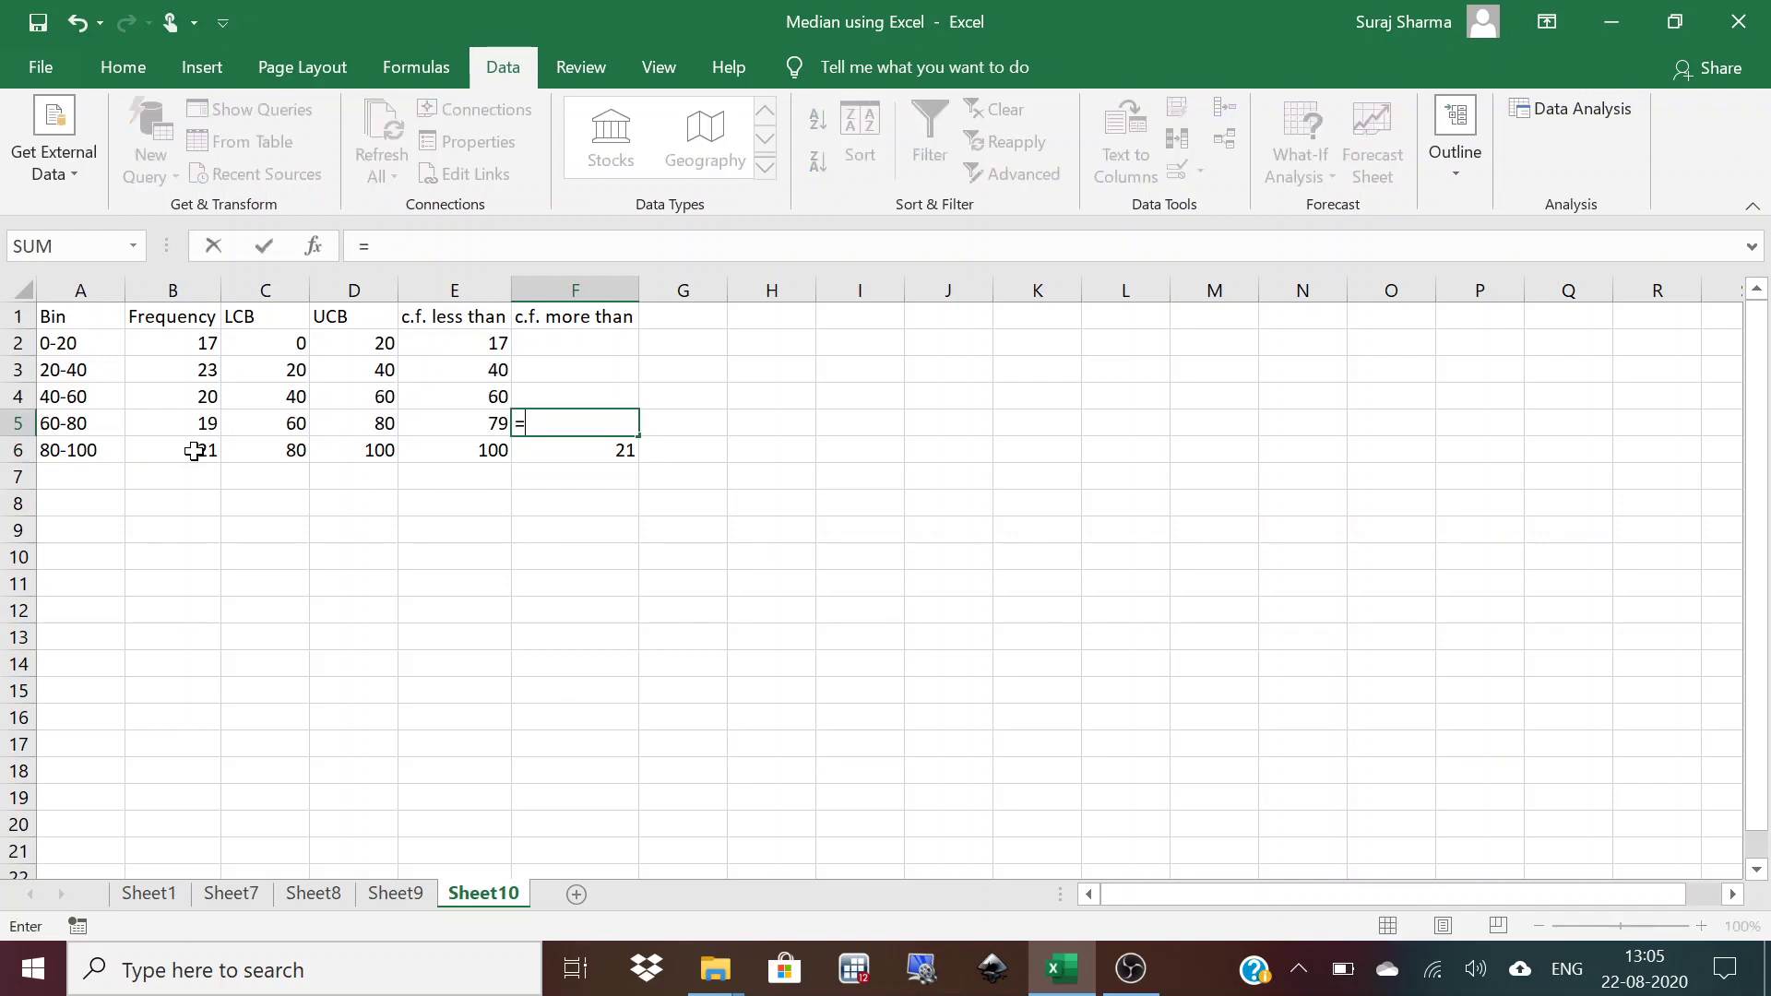
{"action": "type", "text": "("}
{"action": "left_click", "coordinate": [619, 450]}
{"action": "type", "text": "+"}
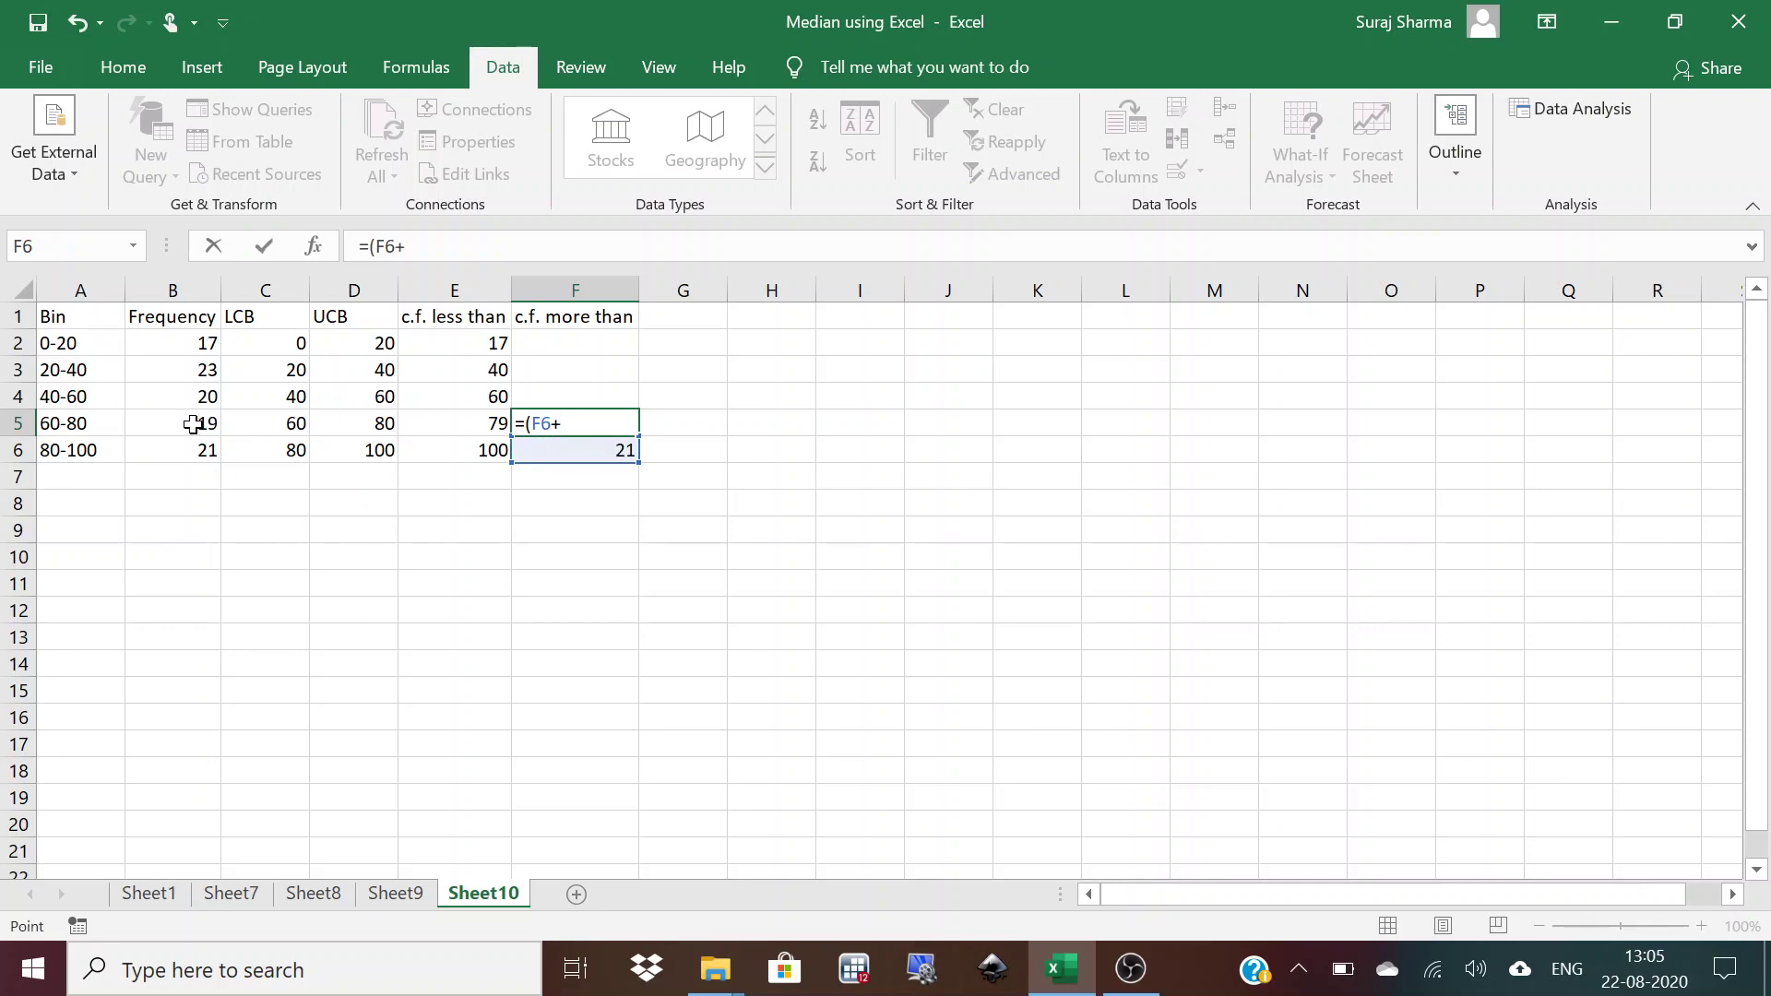
{"action": "left_click", "coordinate": [192, 424]}
{"action": "type", "text": ")"}
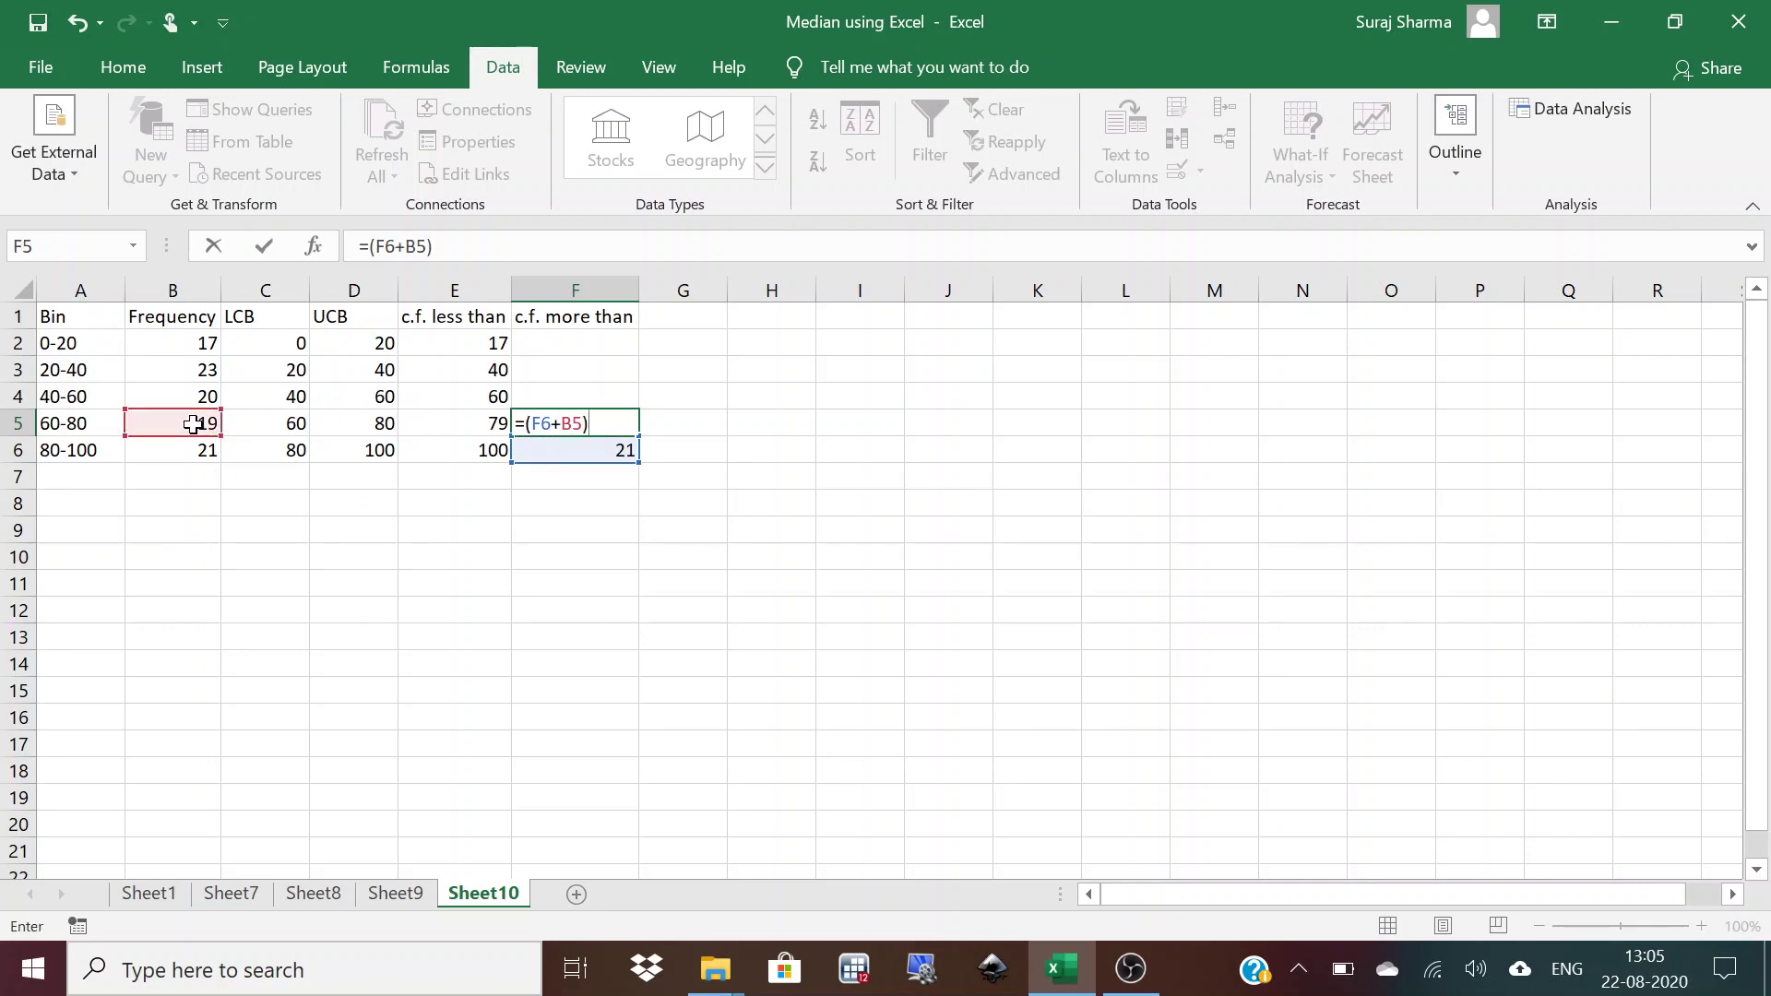
{"action": "key", "text": "Return"}
Fill the more-than cumulative frequency formula from F5 up to F2.
{"action": "left_click", "coordinate": [620, 426]}
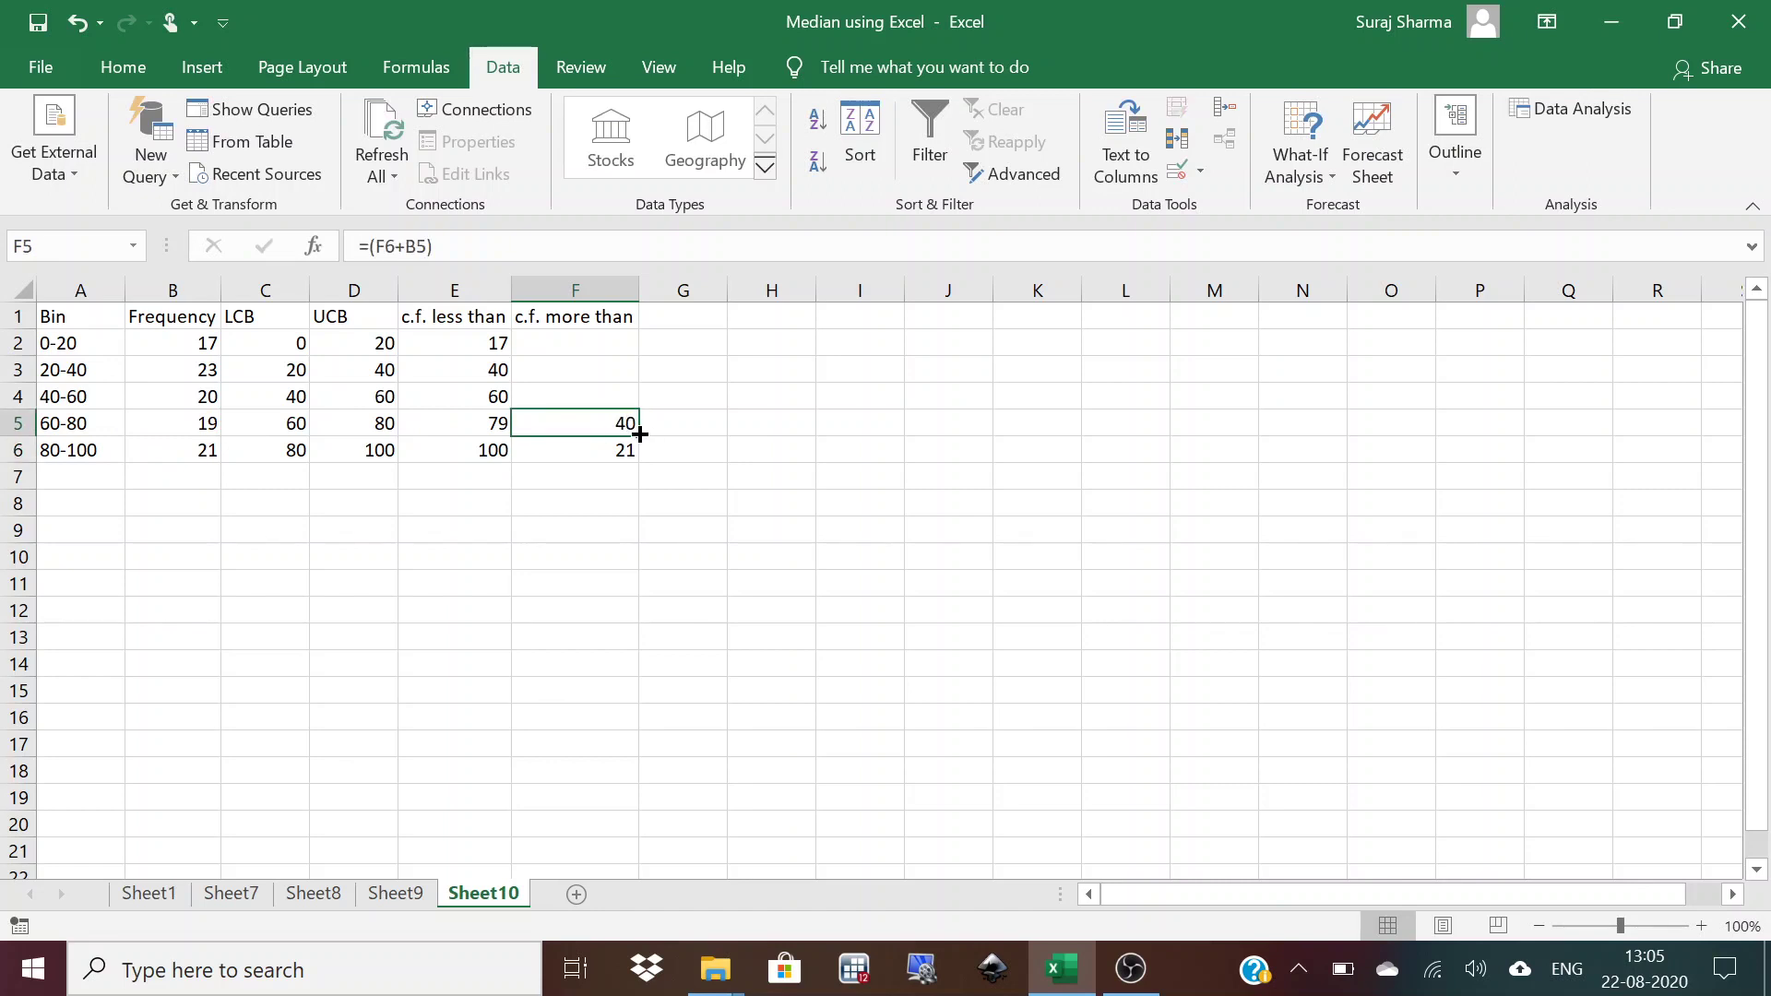
{"action": "left_click_drag", "start_coordinate": [640, 436], "coordinate": [630, 343]}
{"action": "left_click", "coordinate": [566, 343]}
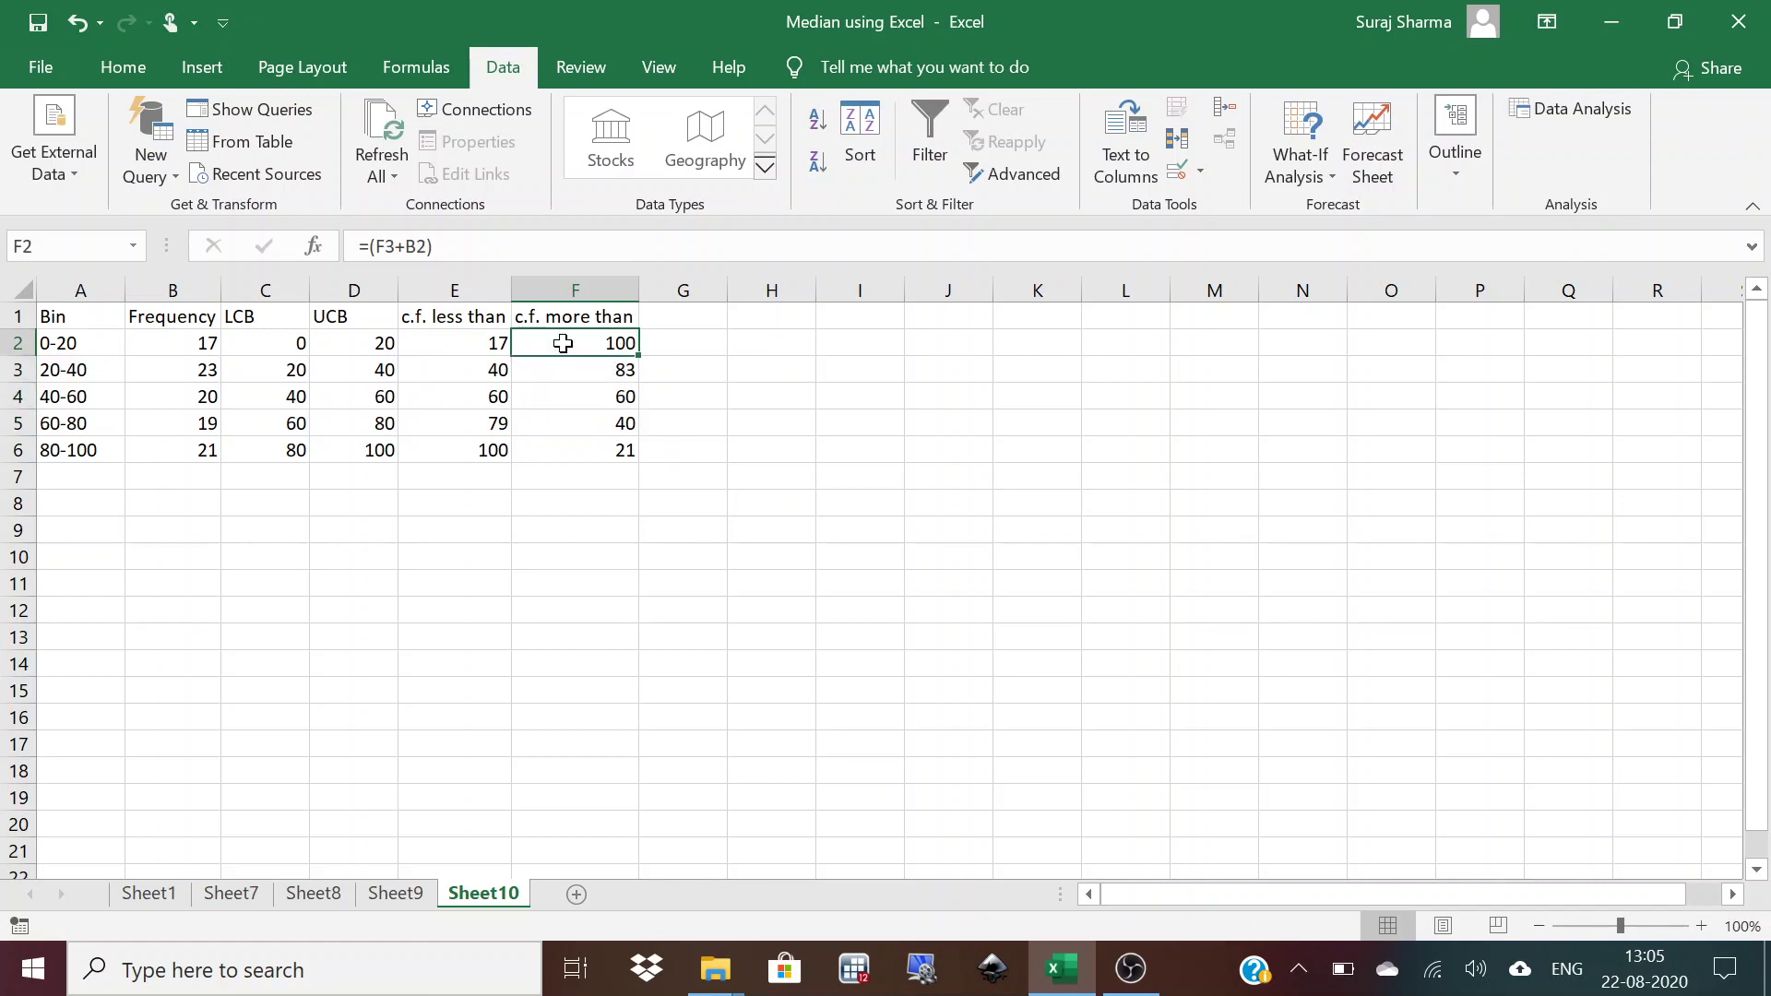
Review the less-than cumulative frequencies in column E against the upper class boundaries in column D.
{"action": "key", "text": "Right"}
{"action": "key", "text": "Left"}
{"action": "key", "text": "Left"}
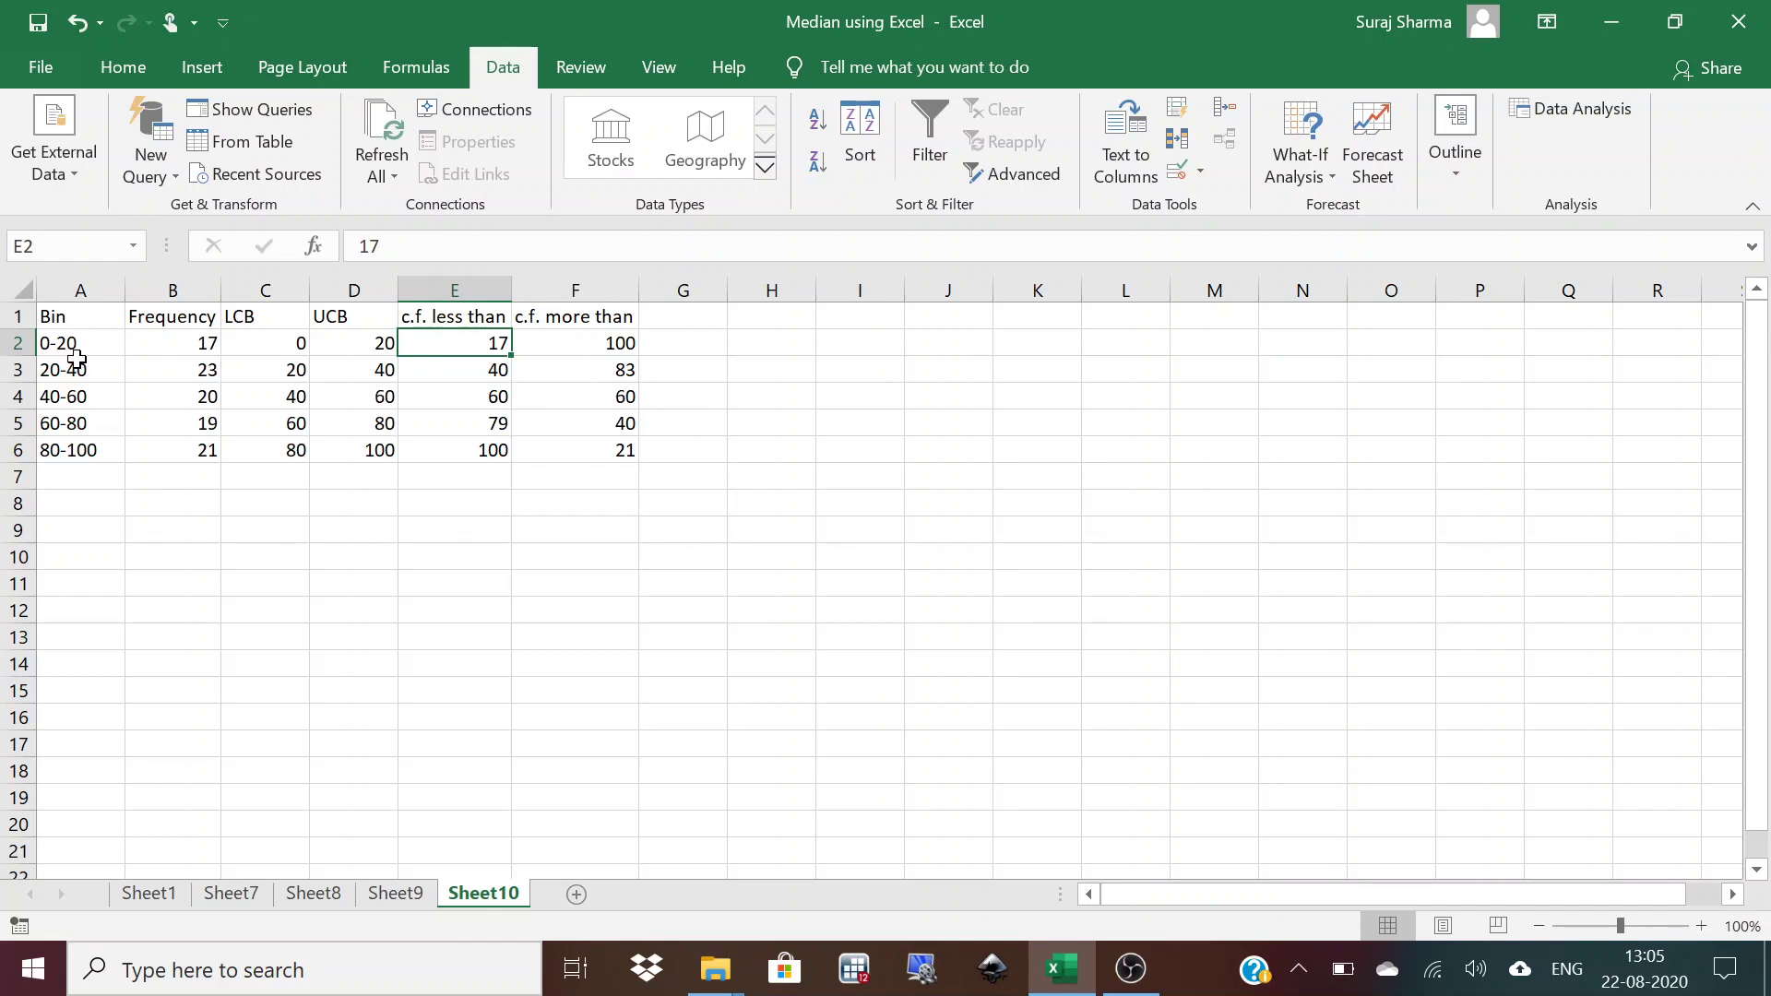
{"action": "left_click", "coordinate": [561, 457]}
{"action": "key", "text": "Left"}
{"action": "key", "text": "Up"}
{"action": "key", "text": "Up"}
{"action": "key", "text": "Up"}
{"action": "key", "text": "Up"}
{"action": "key", "text": "Down"}
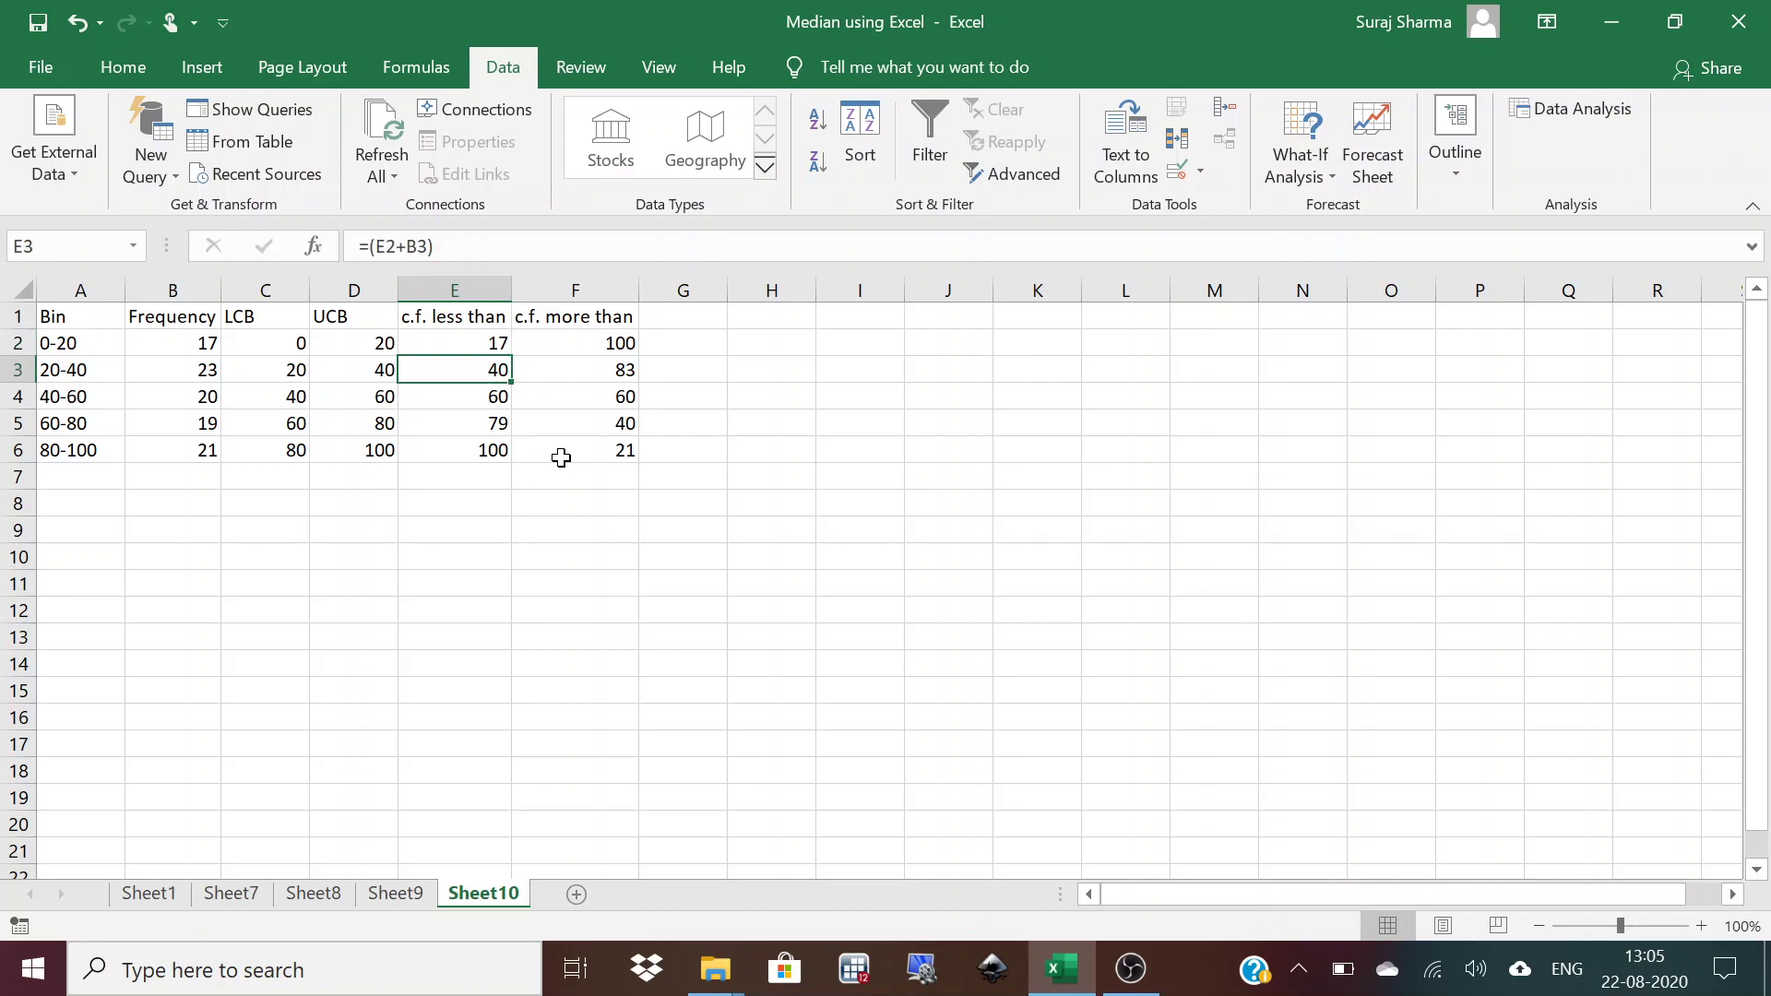
{"action": "key", "text": "Down"}
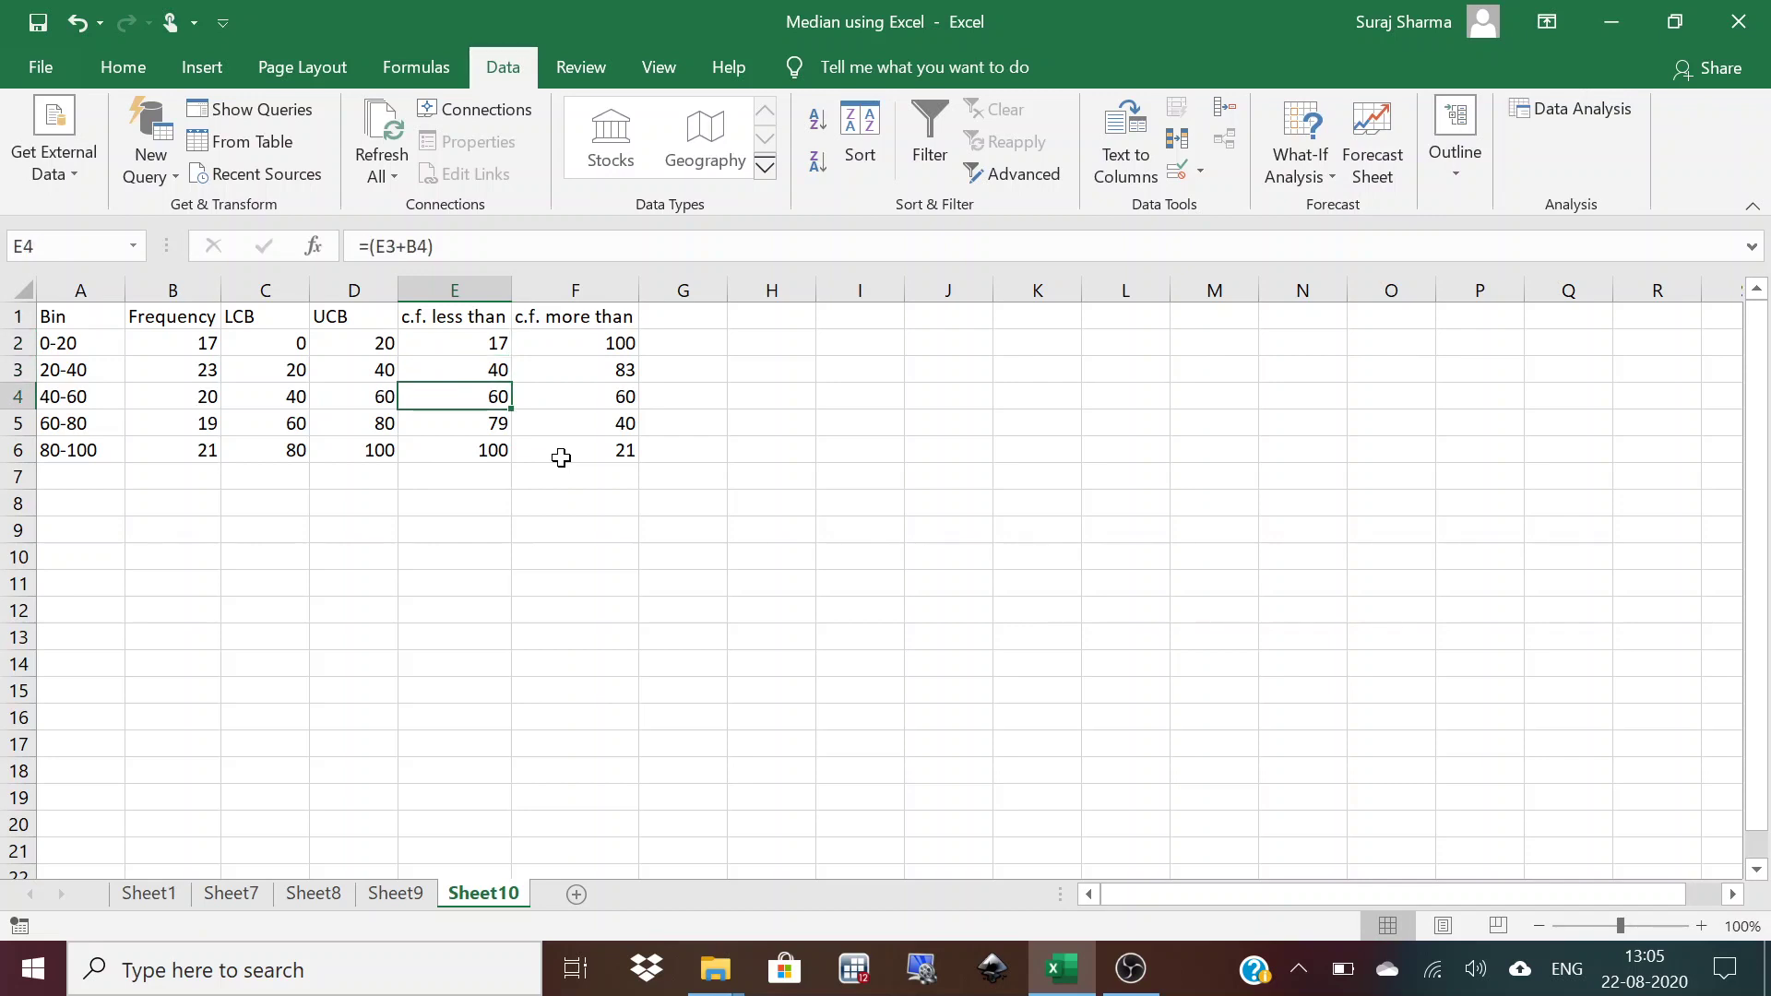
{"action": "key", "text": "Left"}
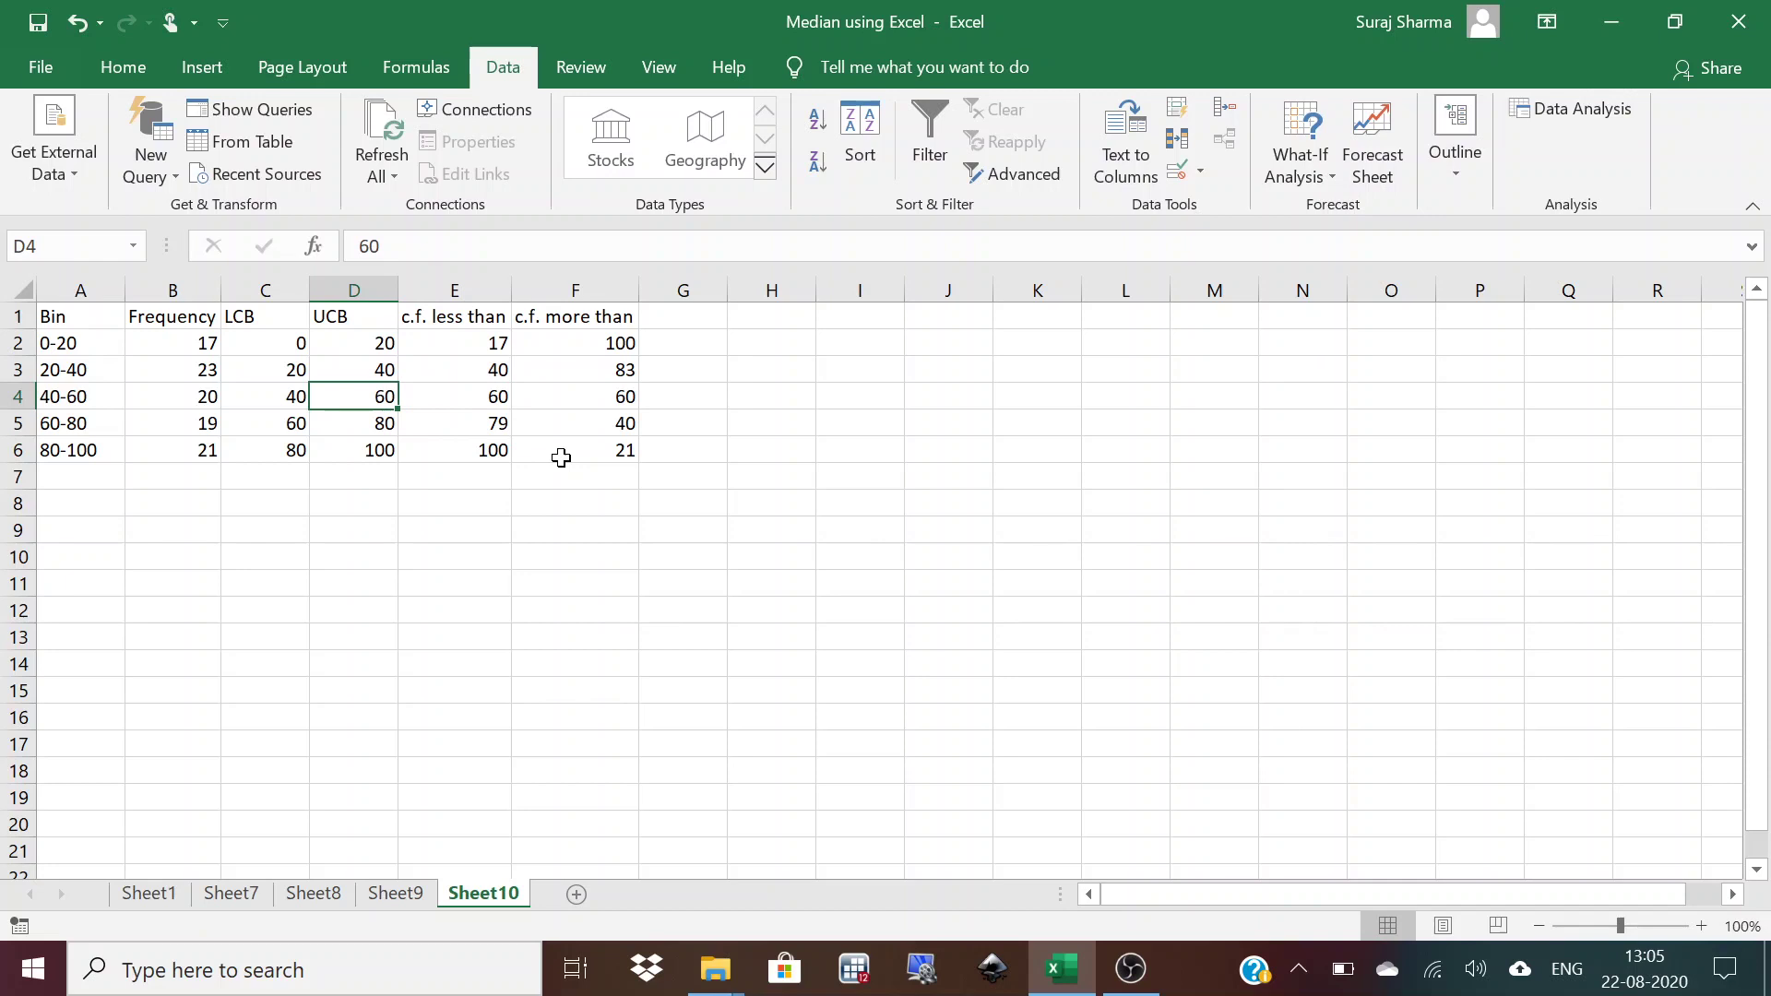
{"action": "key", "text": "Right"}
{"action": "key", "text": "Down"}
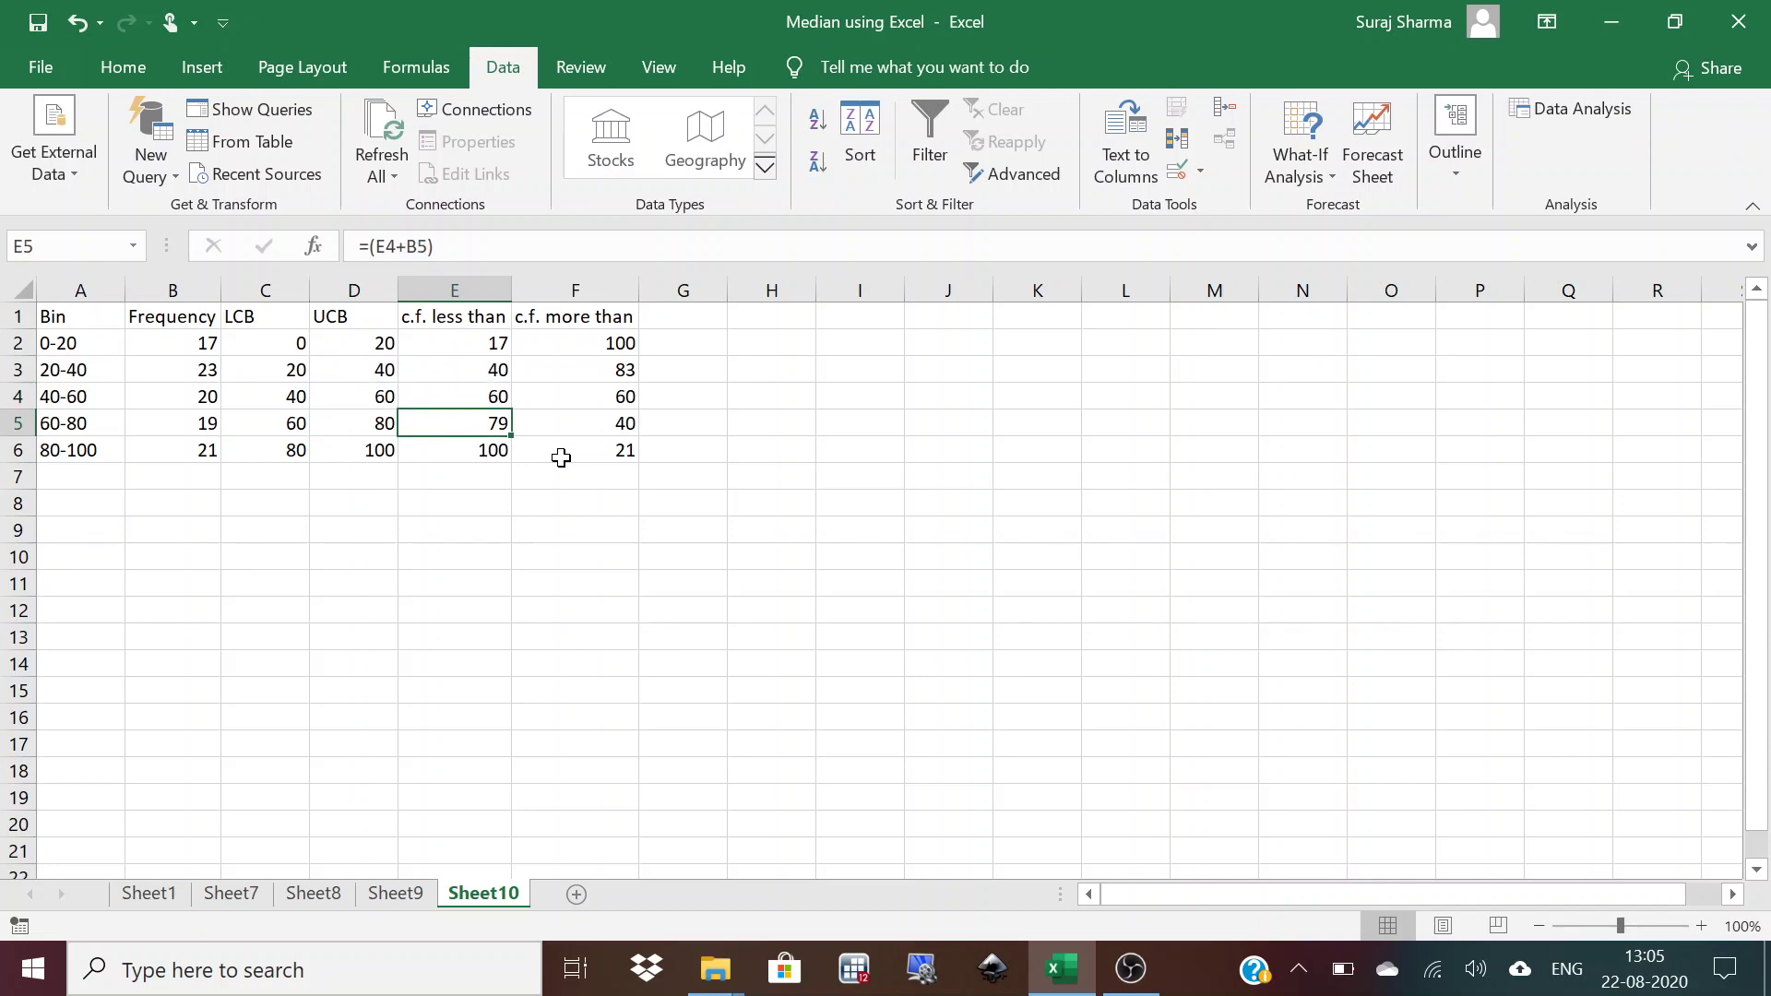
{"action": "key", "text": "Left"}
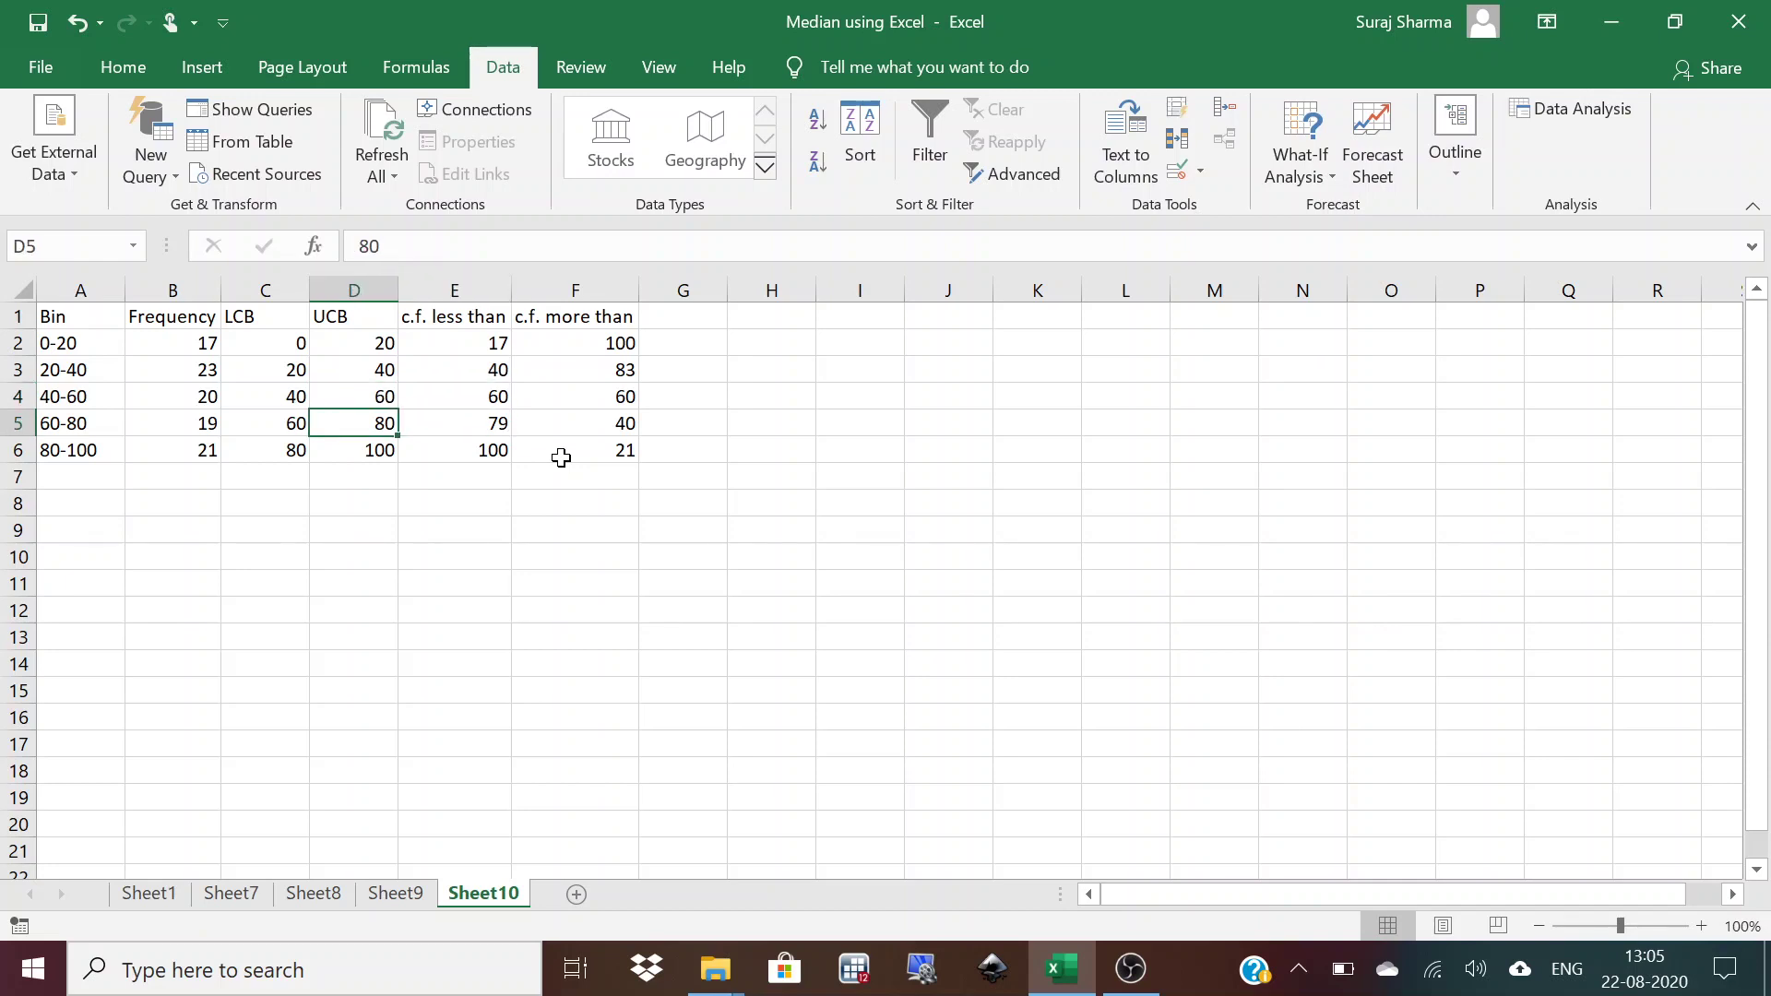
{"action": "key", "text": "Down"}
Review the more-than cumulative frequencies in column F against the lower class boundaries in column C, class by class.
{"action": "key", "text": "Right"}
{"action": "key", "text": "Right"}
{"action": "key", "text": "Up"}
{"action": "key", "text": "Up"}
{"action": "key", "text": "Up"}
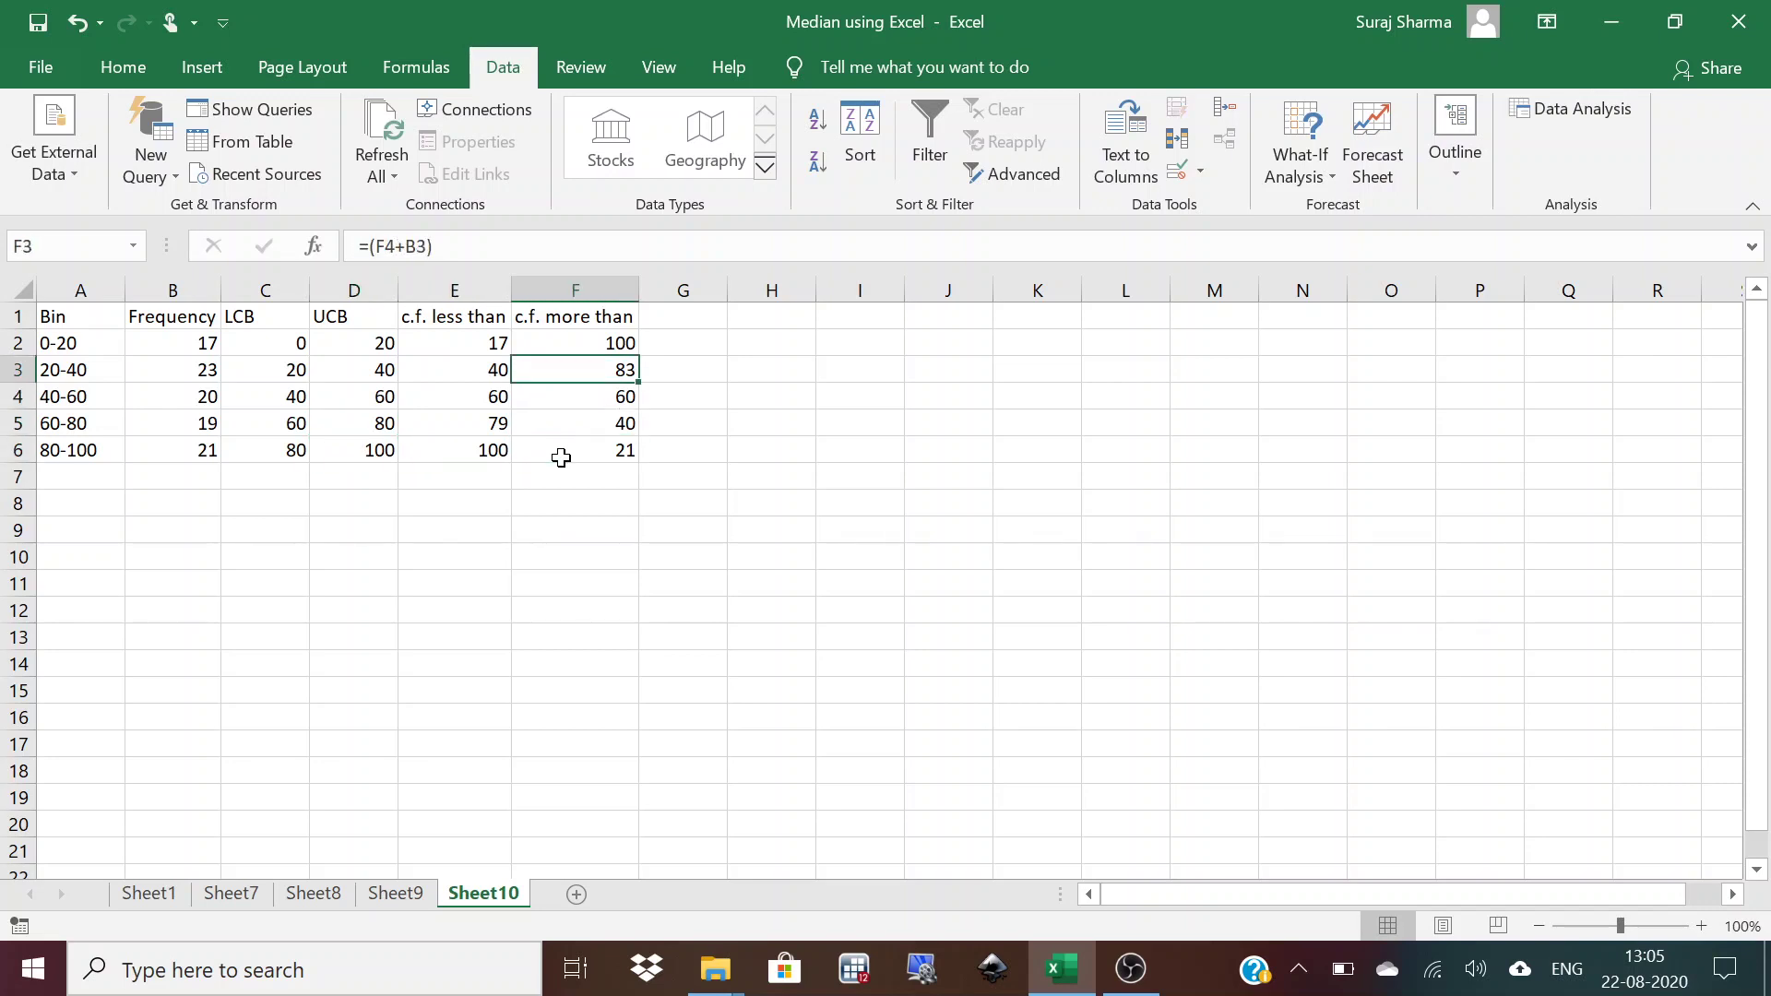
{"action": "key", "text": "Down"}
{"action": "key", "text": "Down"}
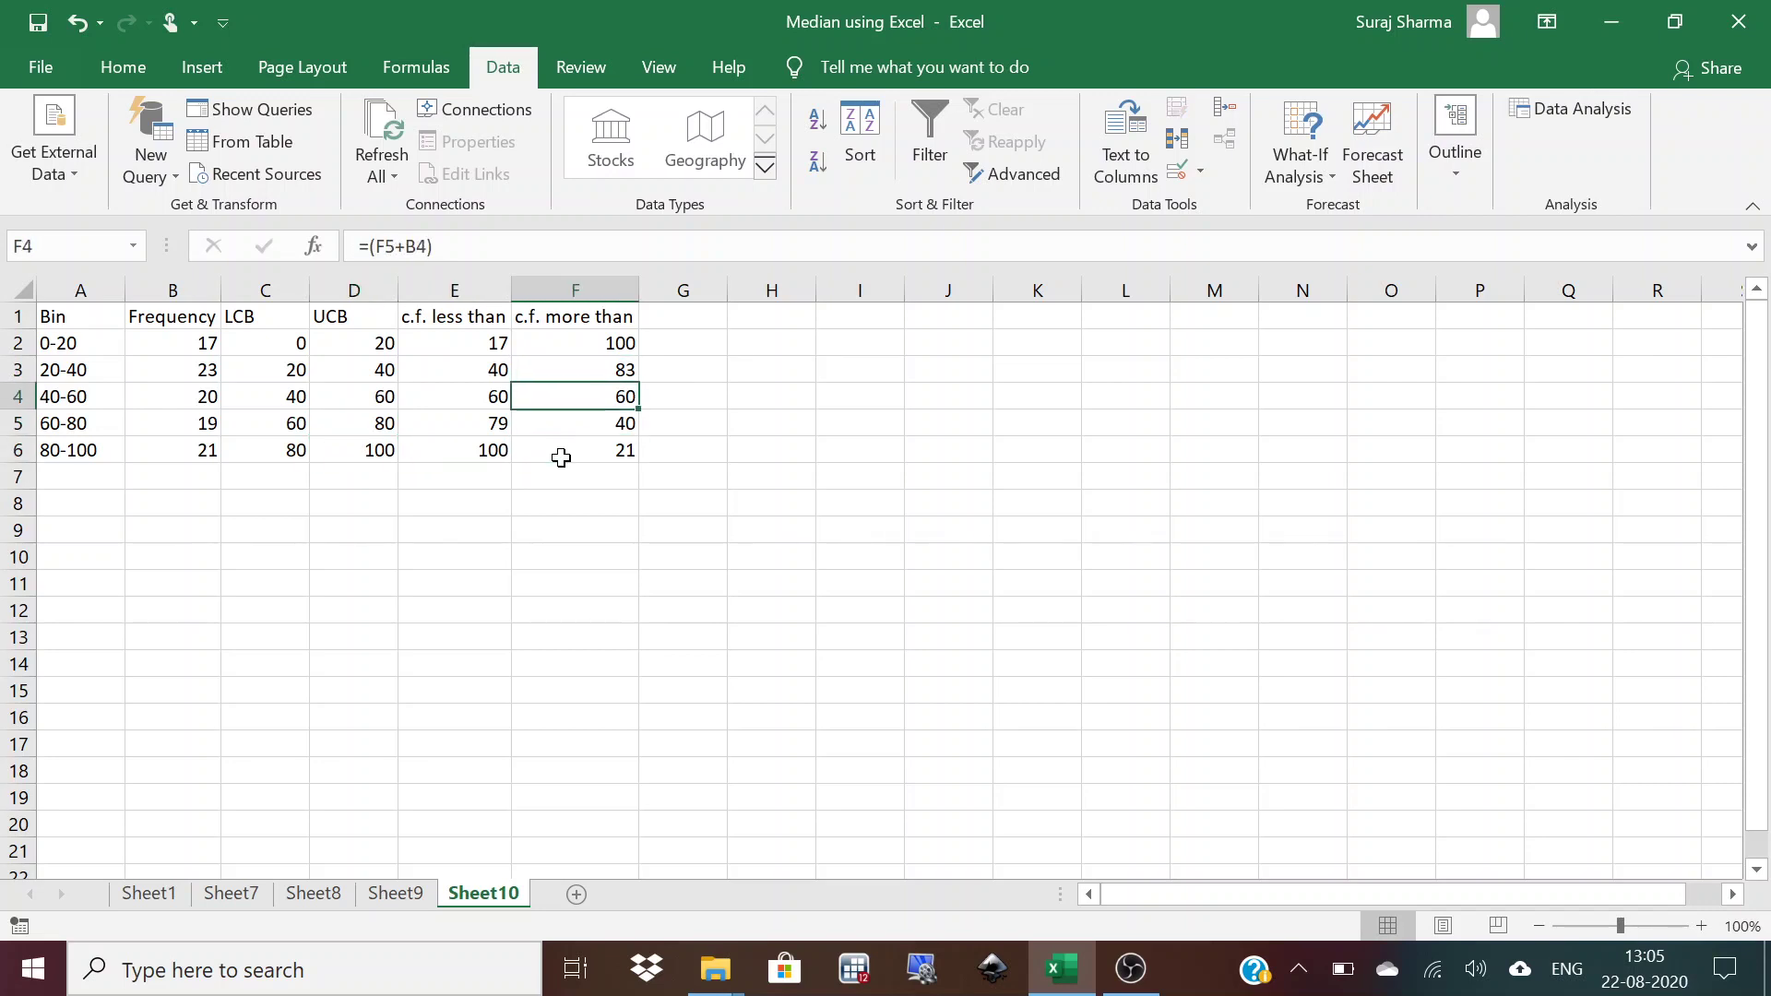
{"action": "key", "text": "Down"}
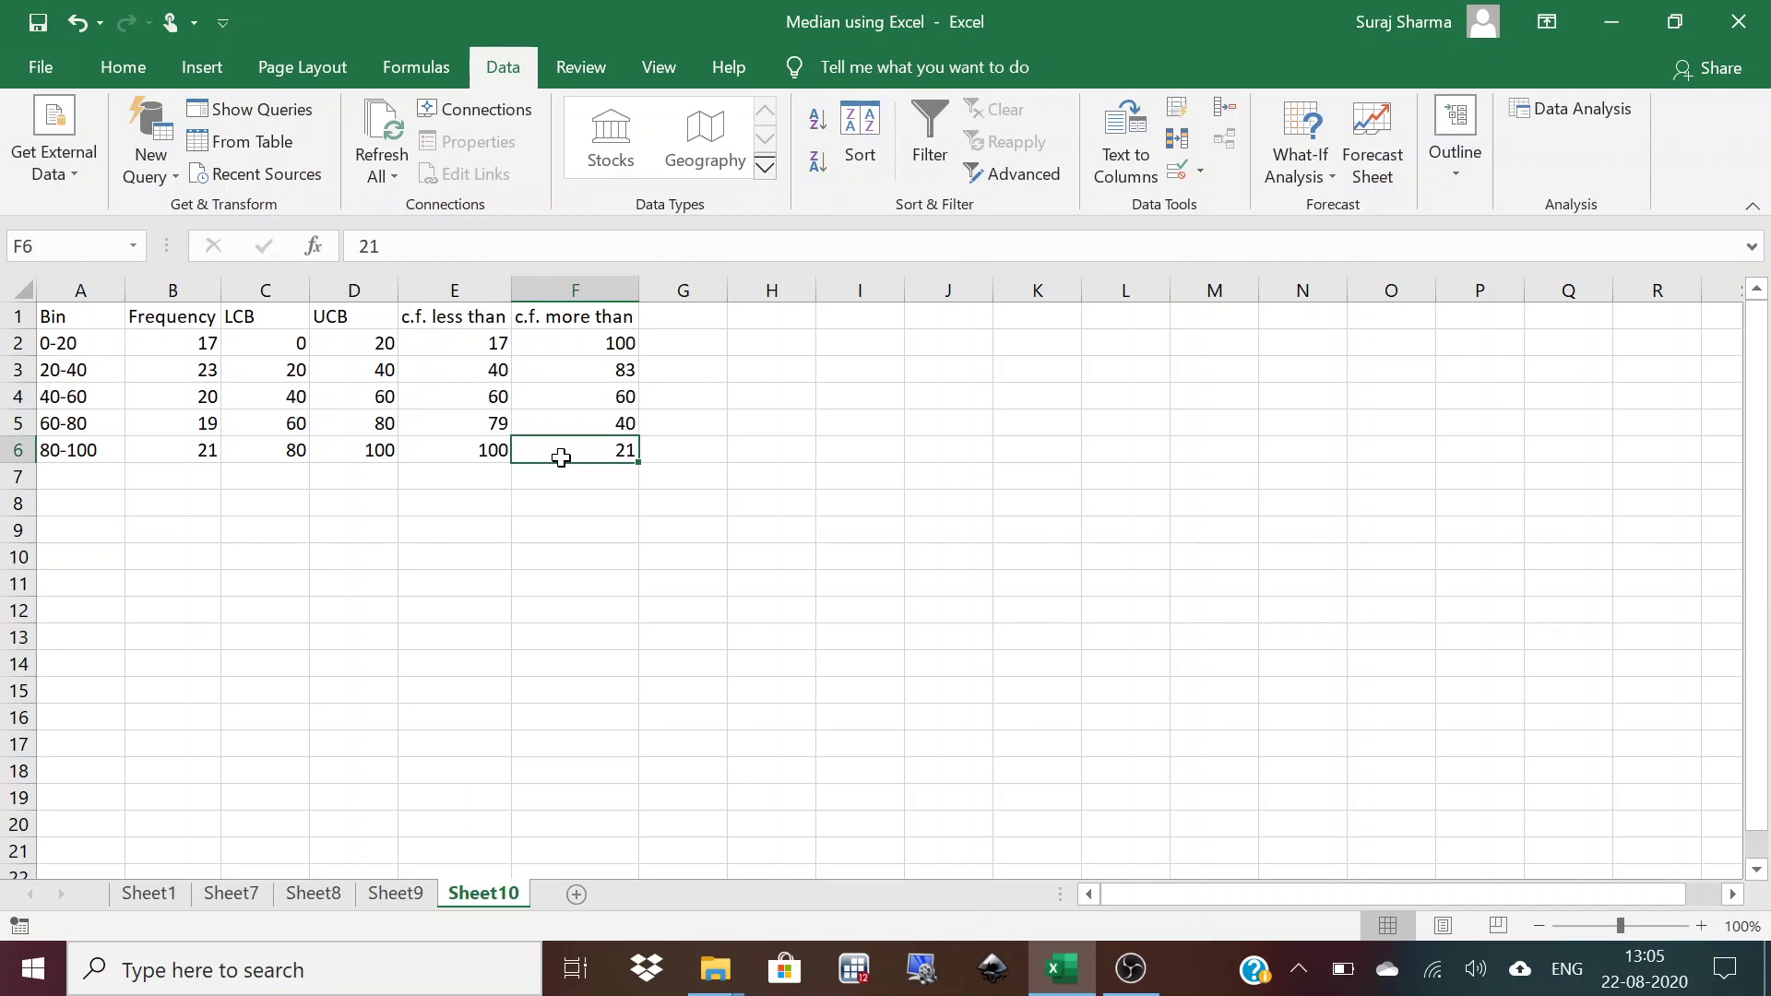
{"action": "key", "text": "Left"}
{"action": "key", "text": "Left"}
{"action": "key", "text": "Left"}
{"action": "key", "text": "Right"}
{"action": "key", "text": "Right"}
{"action": "key", "text": "Right"}
{"action": "key", "text": "Left"}
{"action": "key", "text": "Left"}
{"action": "key", "text": "Left"}
{"action": "key", "text": "Left"}
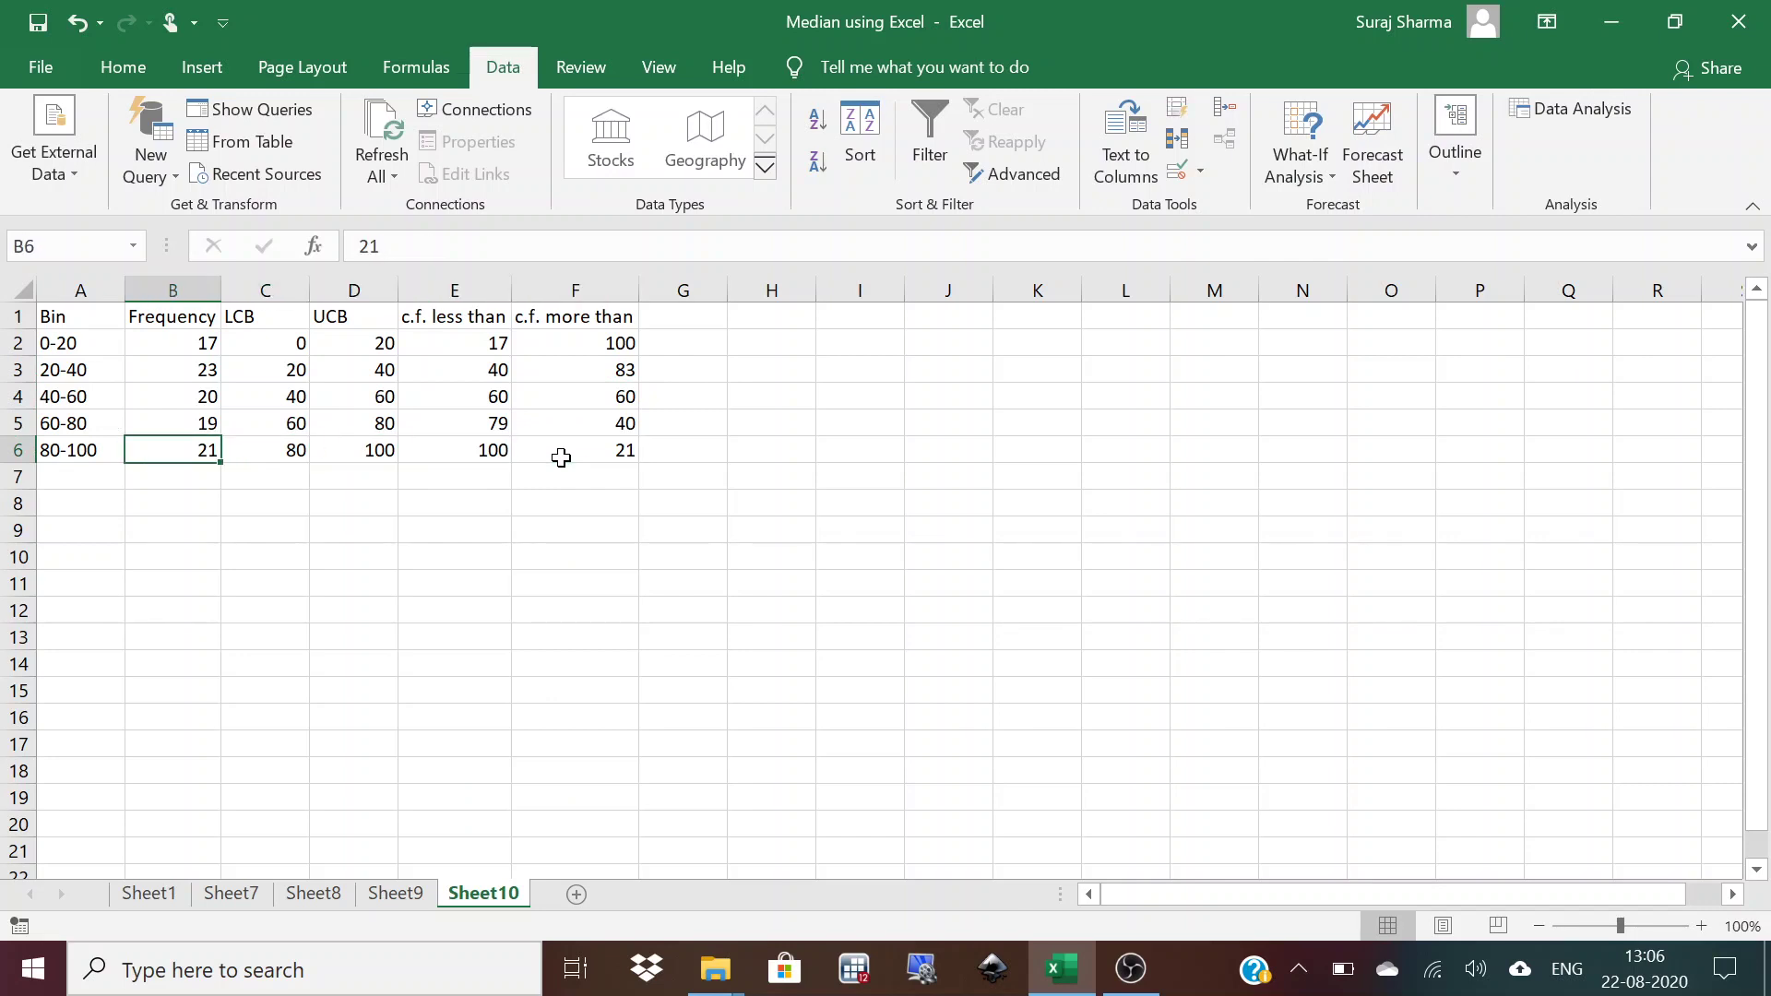
{"action": "key", "text": "Left"}
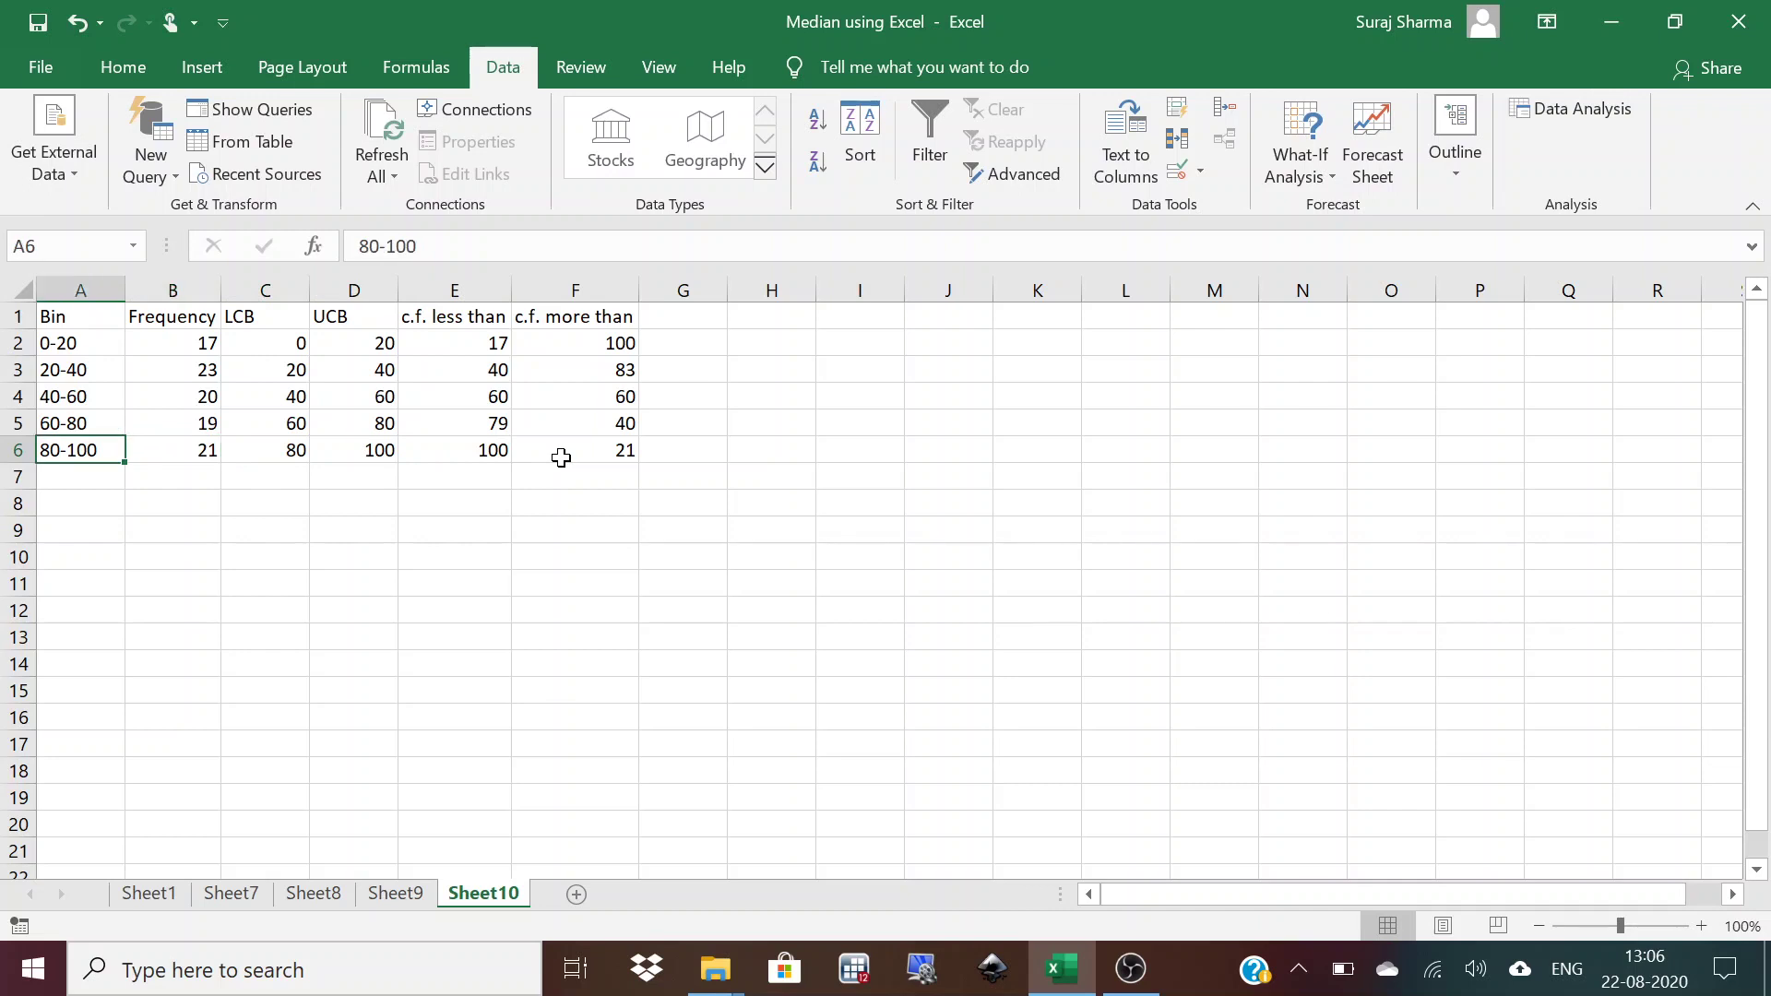
{"action": "key", "text": "Right"}
{"action": "key", "text": "Right"}
{"action": "key", "text": "Right"}
{"action": "key", "text": "Right"}
{"action": "key", "text": "Right"}
{"action": "key", "text": "Up"}
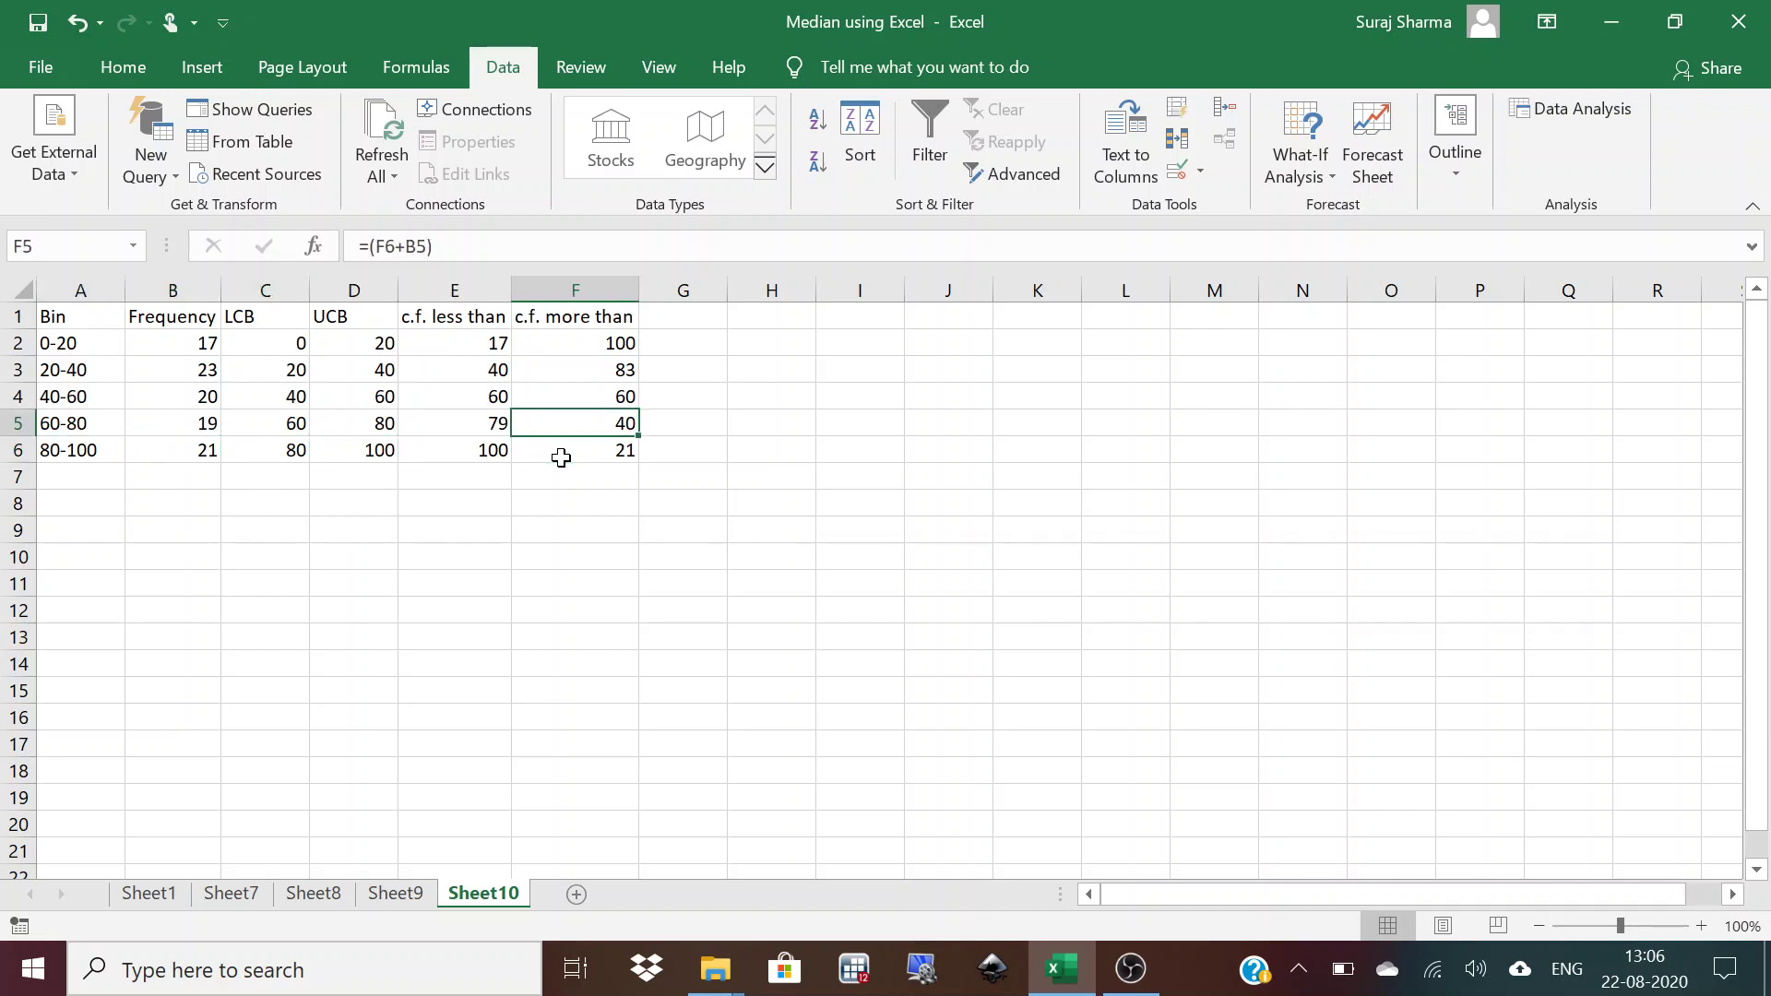
{"action": "key", "text": "Left"}
{"action": "key", "text": "Left"}
{"action": "key", "text": "Left"}
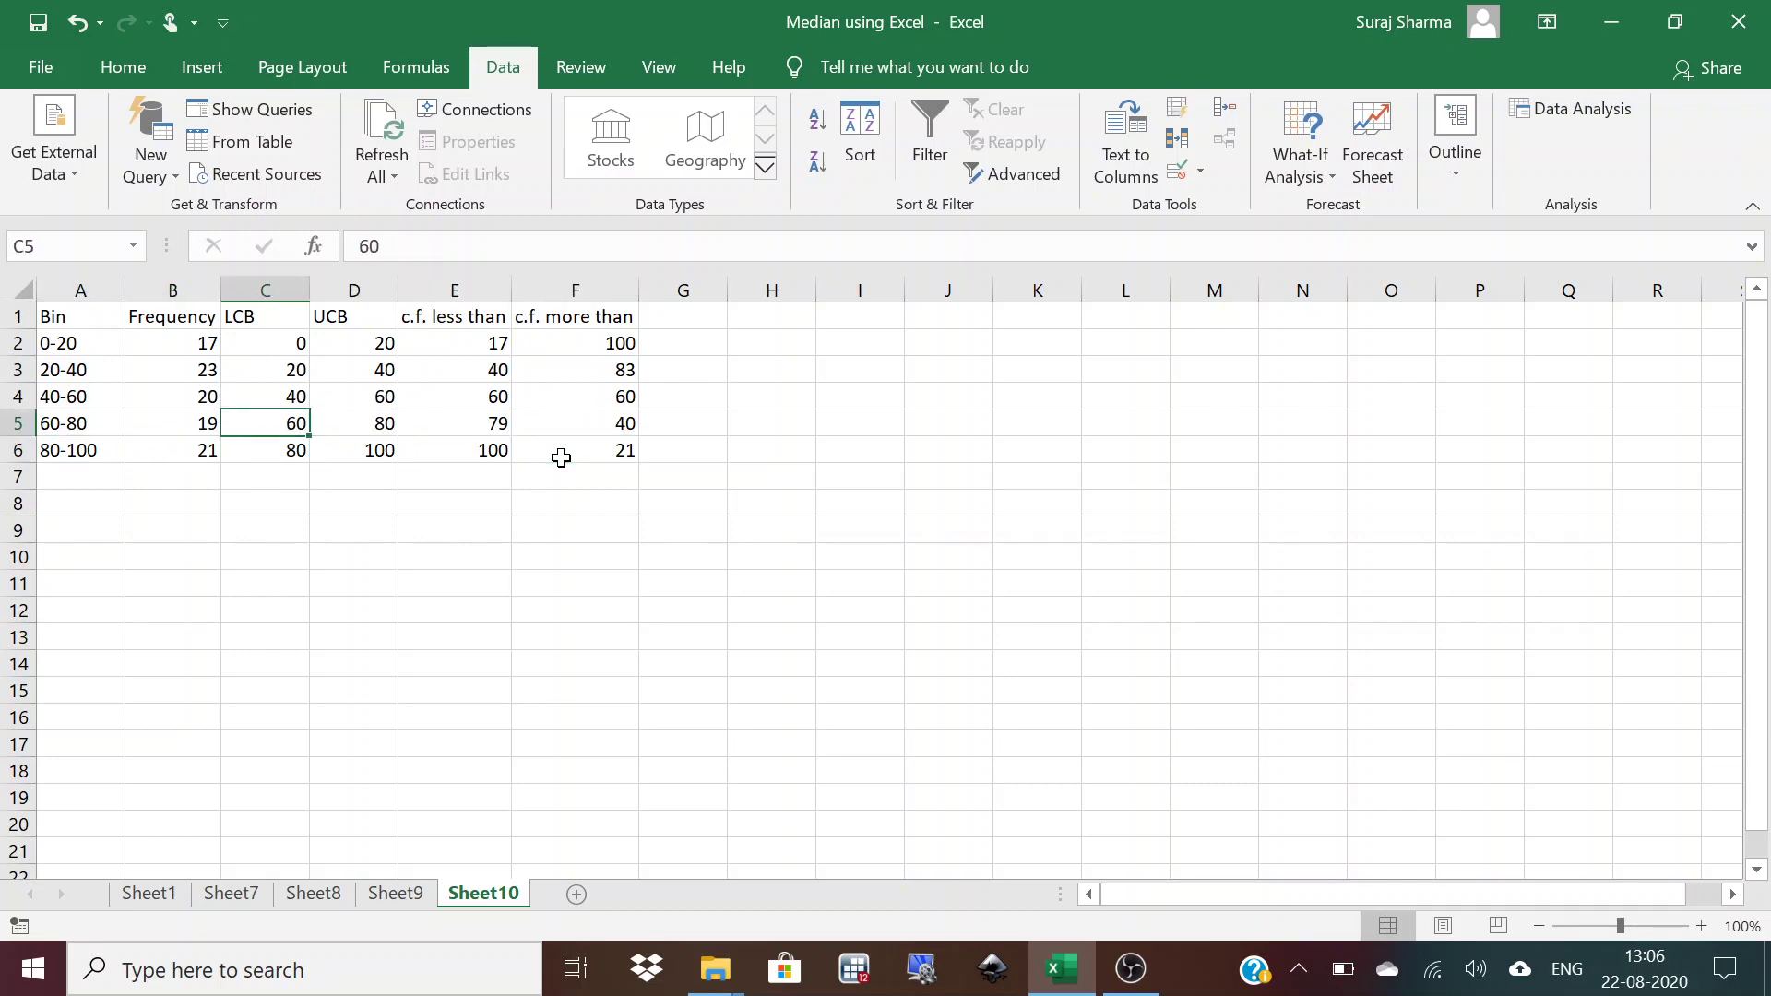
{"action": "key", "text": "Right"}
{"action": "key", "text": "Right"}
{"action": "key", "text": "Right"}
{"action": "key", "text": "Up"}
{"action": "key", "text": "Left"}
{"action": "key", "text": "Left"}
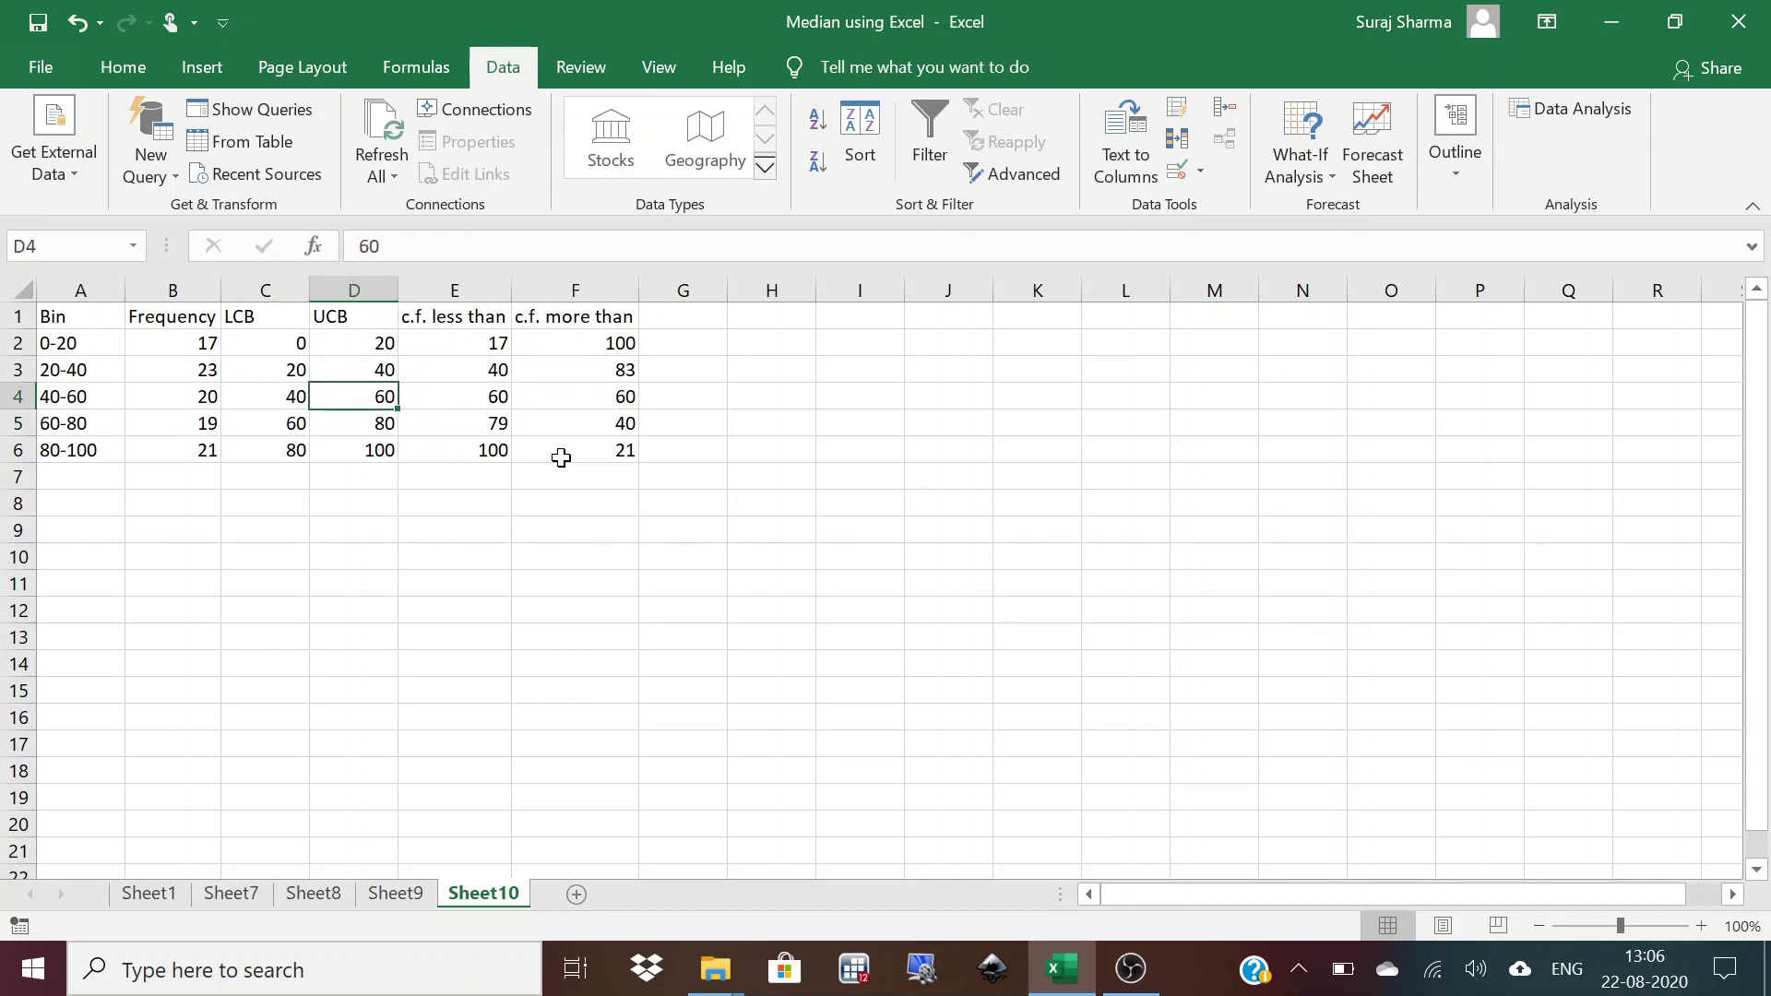
{"action": "key", "text": "Left"}
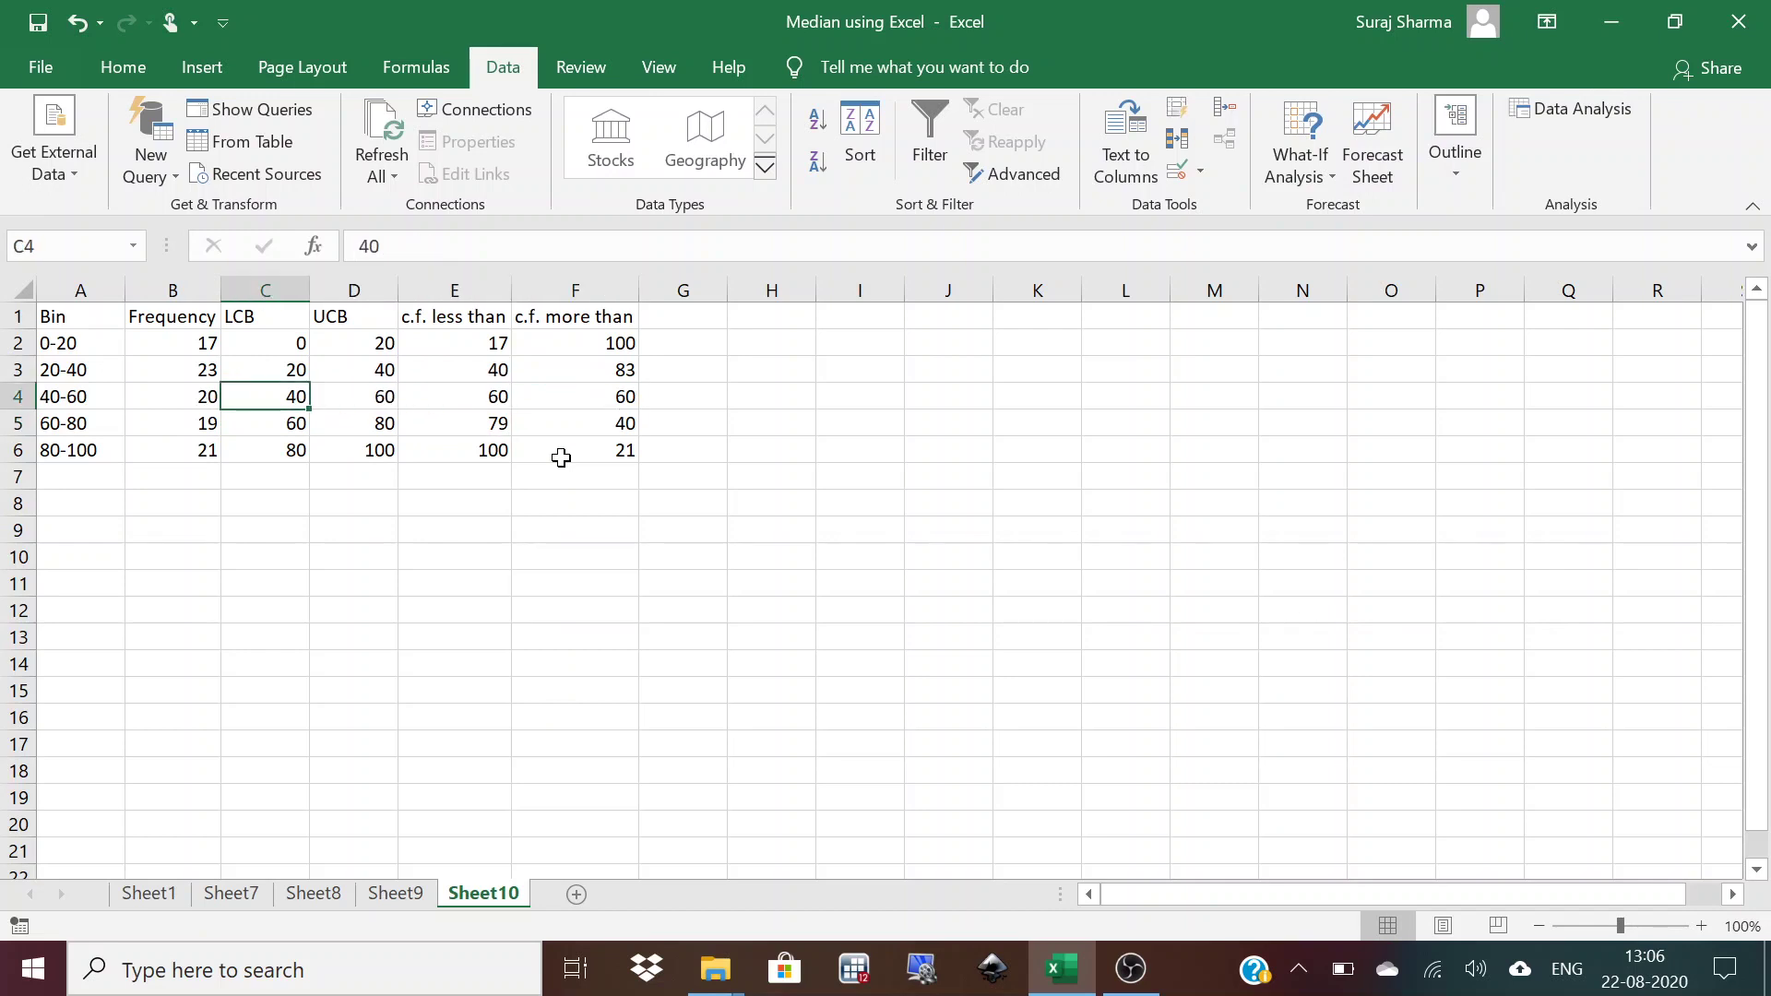
Insert a smooth-line scatter chart with markers from the UCB and less-than cumulative frequencies in D2:E6 and remove its title.
{"action": "left_click", "coordinate": [411, 393]}
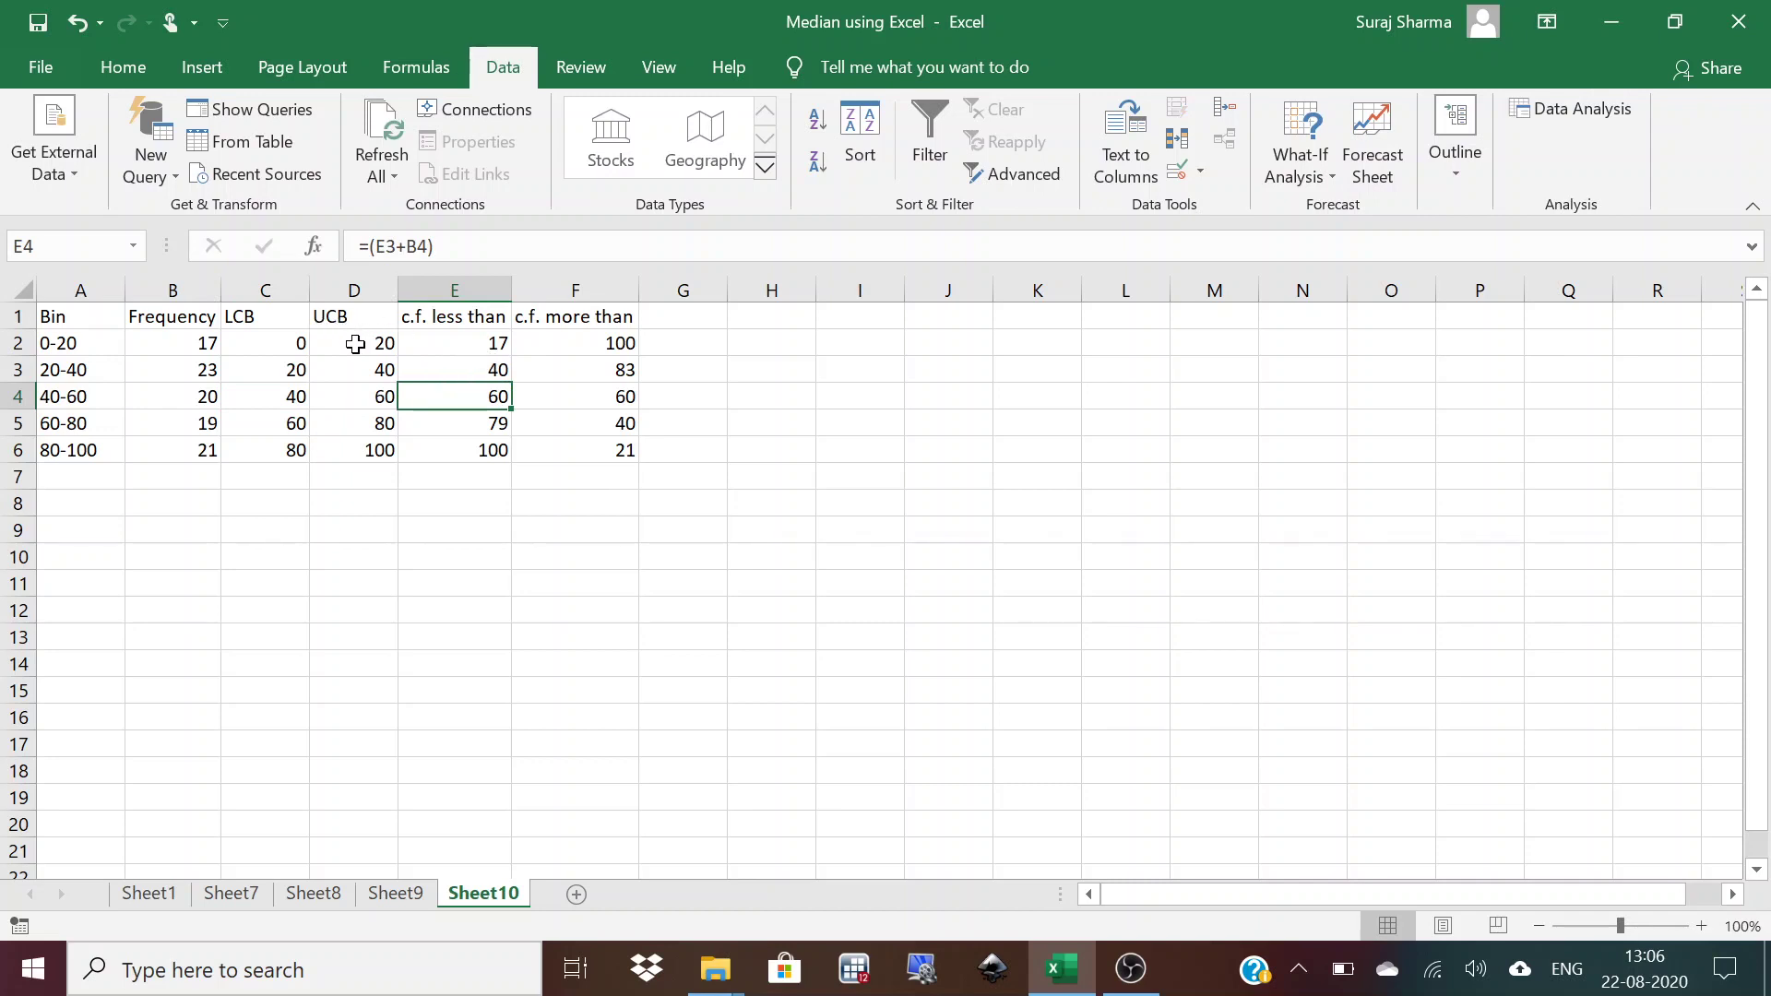
{"action": "left_click_drag", "start_coordinate": [354, 343], "coordinate": [468, 445]}
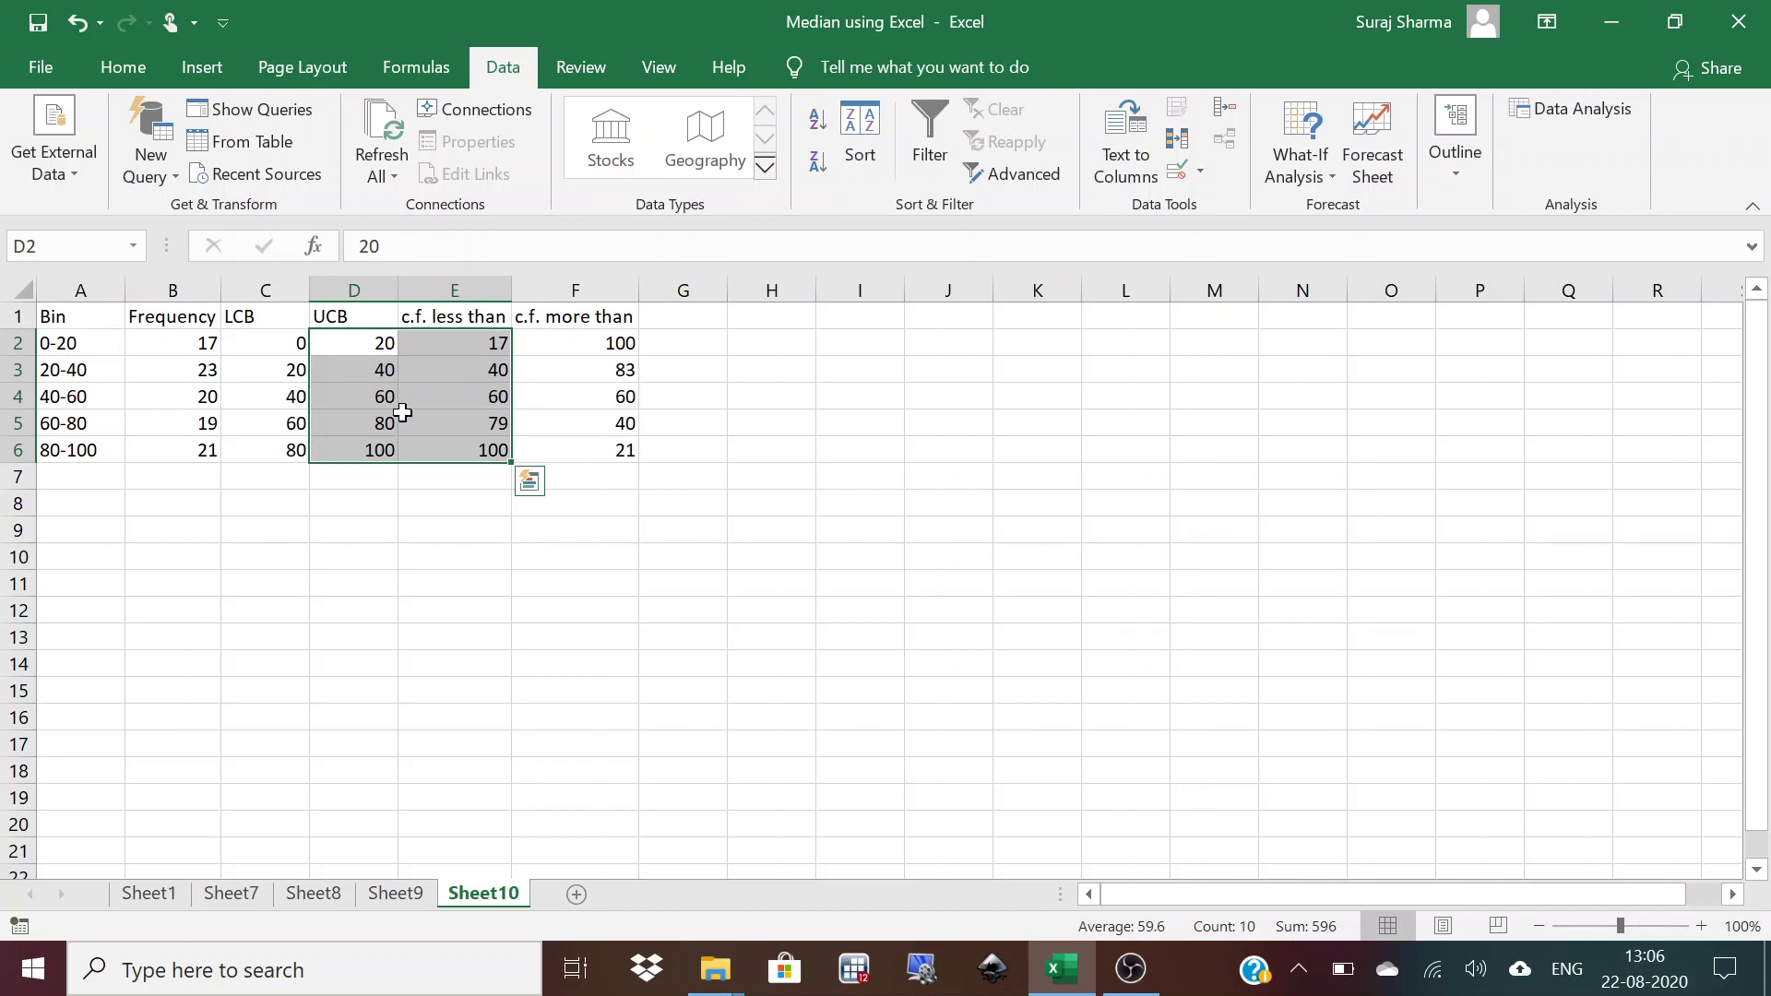
{"action": "left_click", "coordinate": [216, 70]}
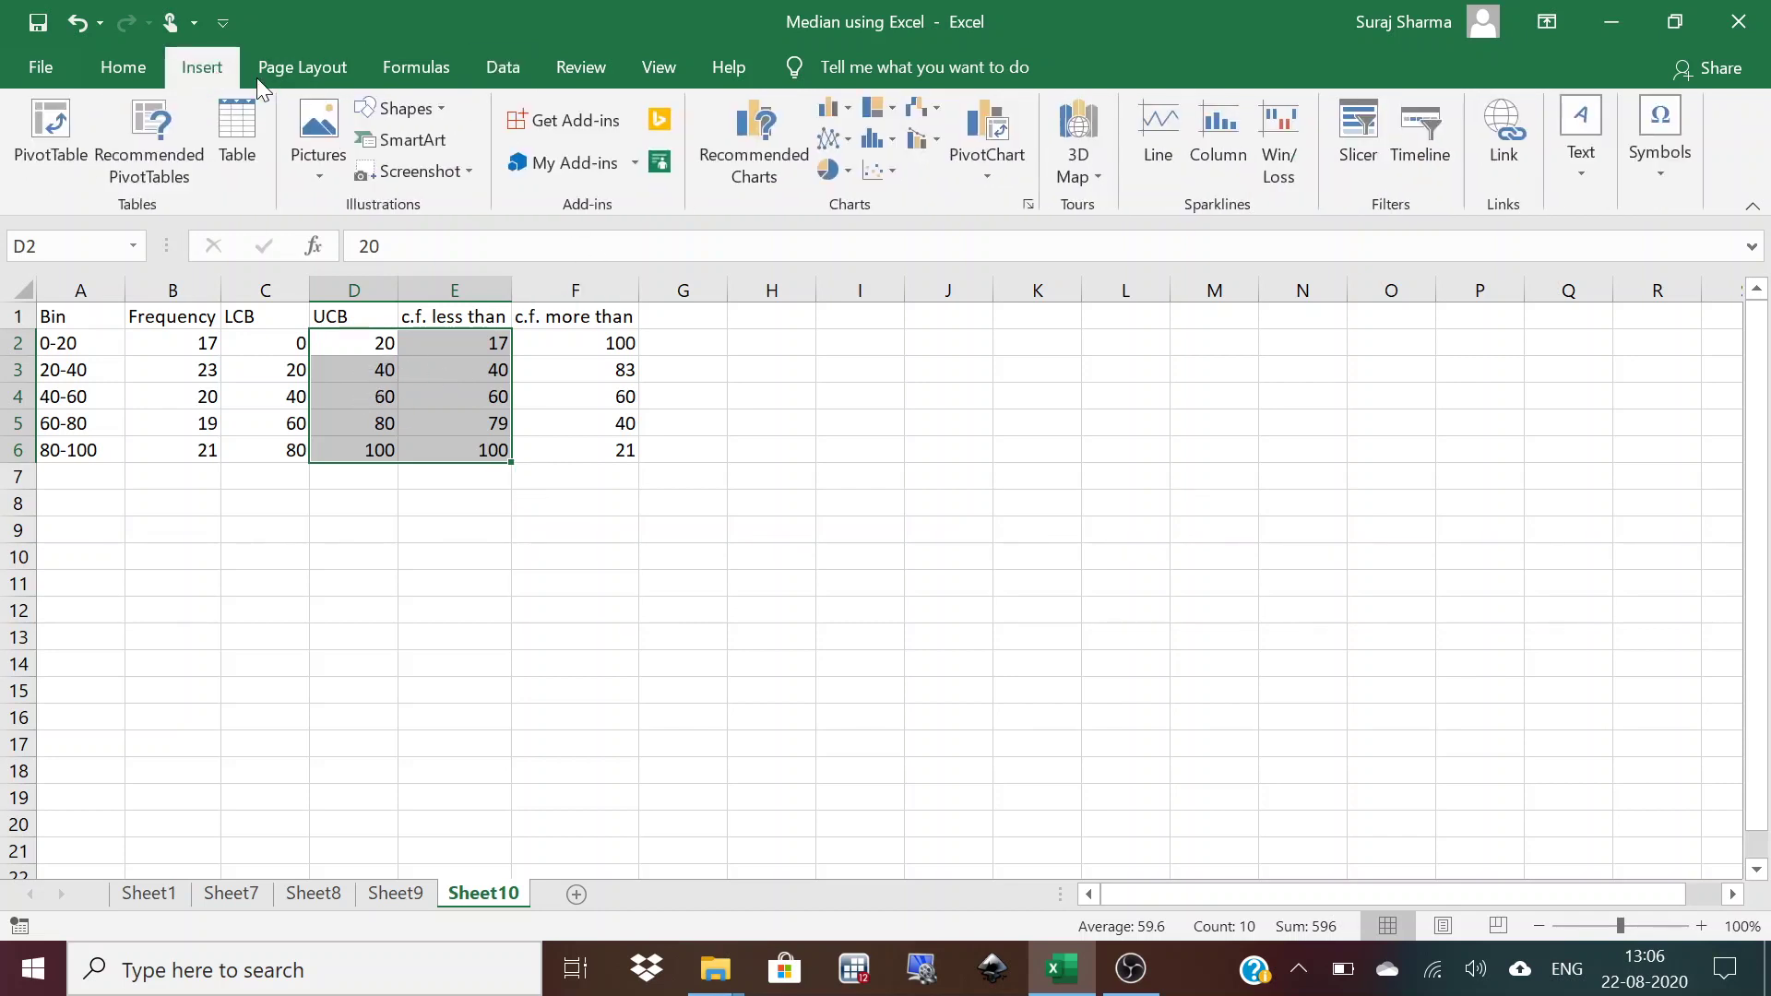
{"action": "left_click", "coordinate": [867, 173]}
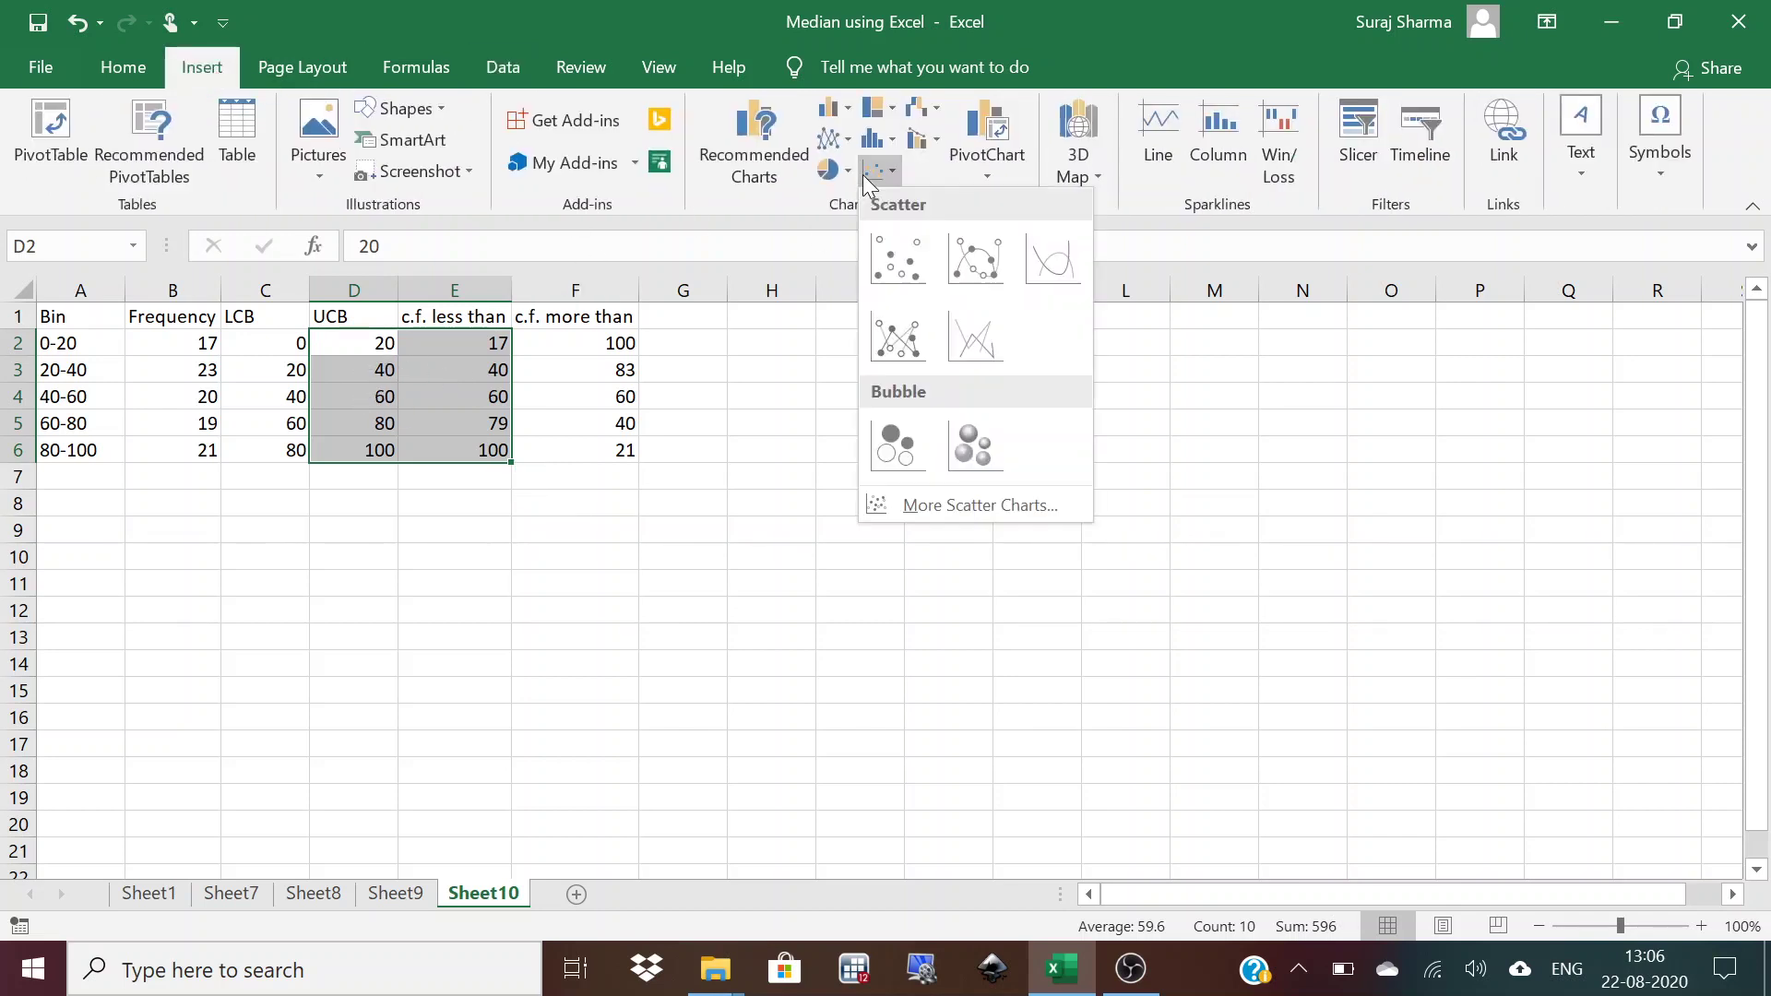
{"action": "left_click", "coordinate": [967, 269]}
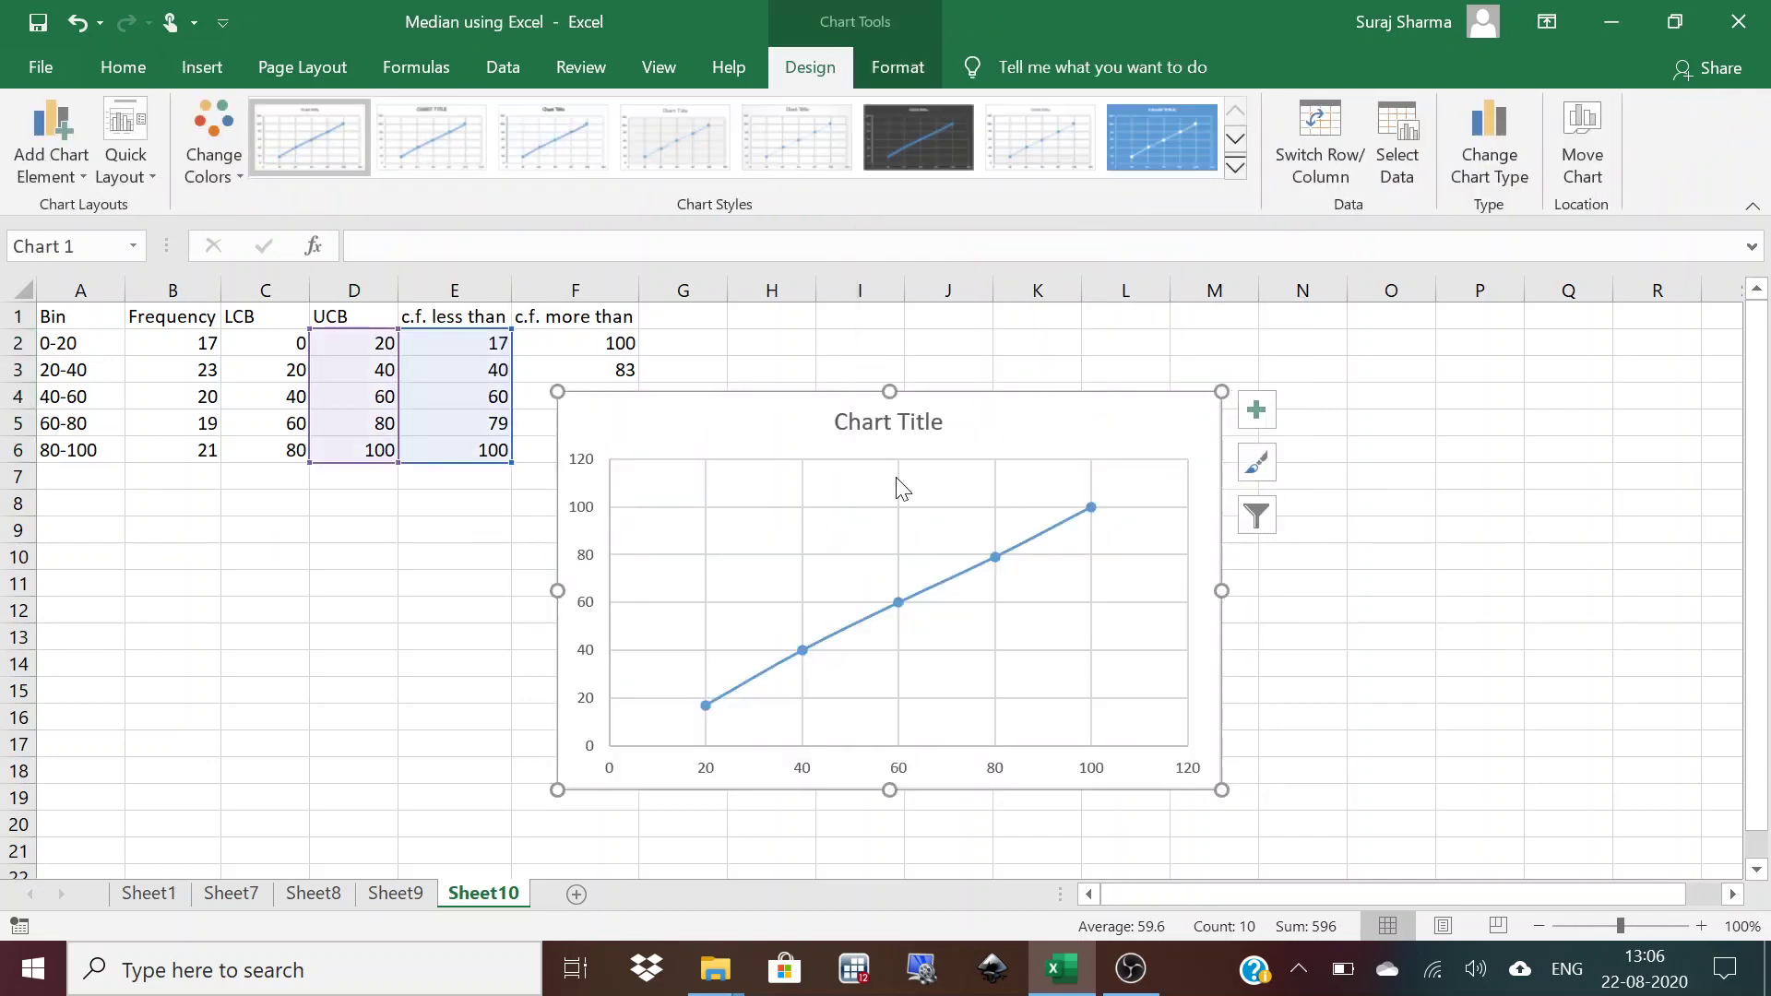
{"action": "left_click", "coordinate": [860, 427]}
{"action": "key", "text": "Delete"}
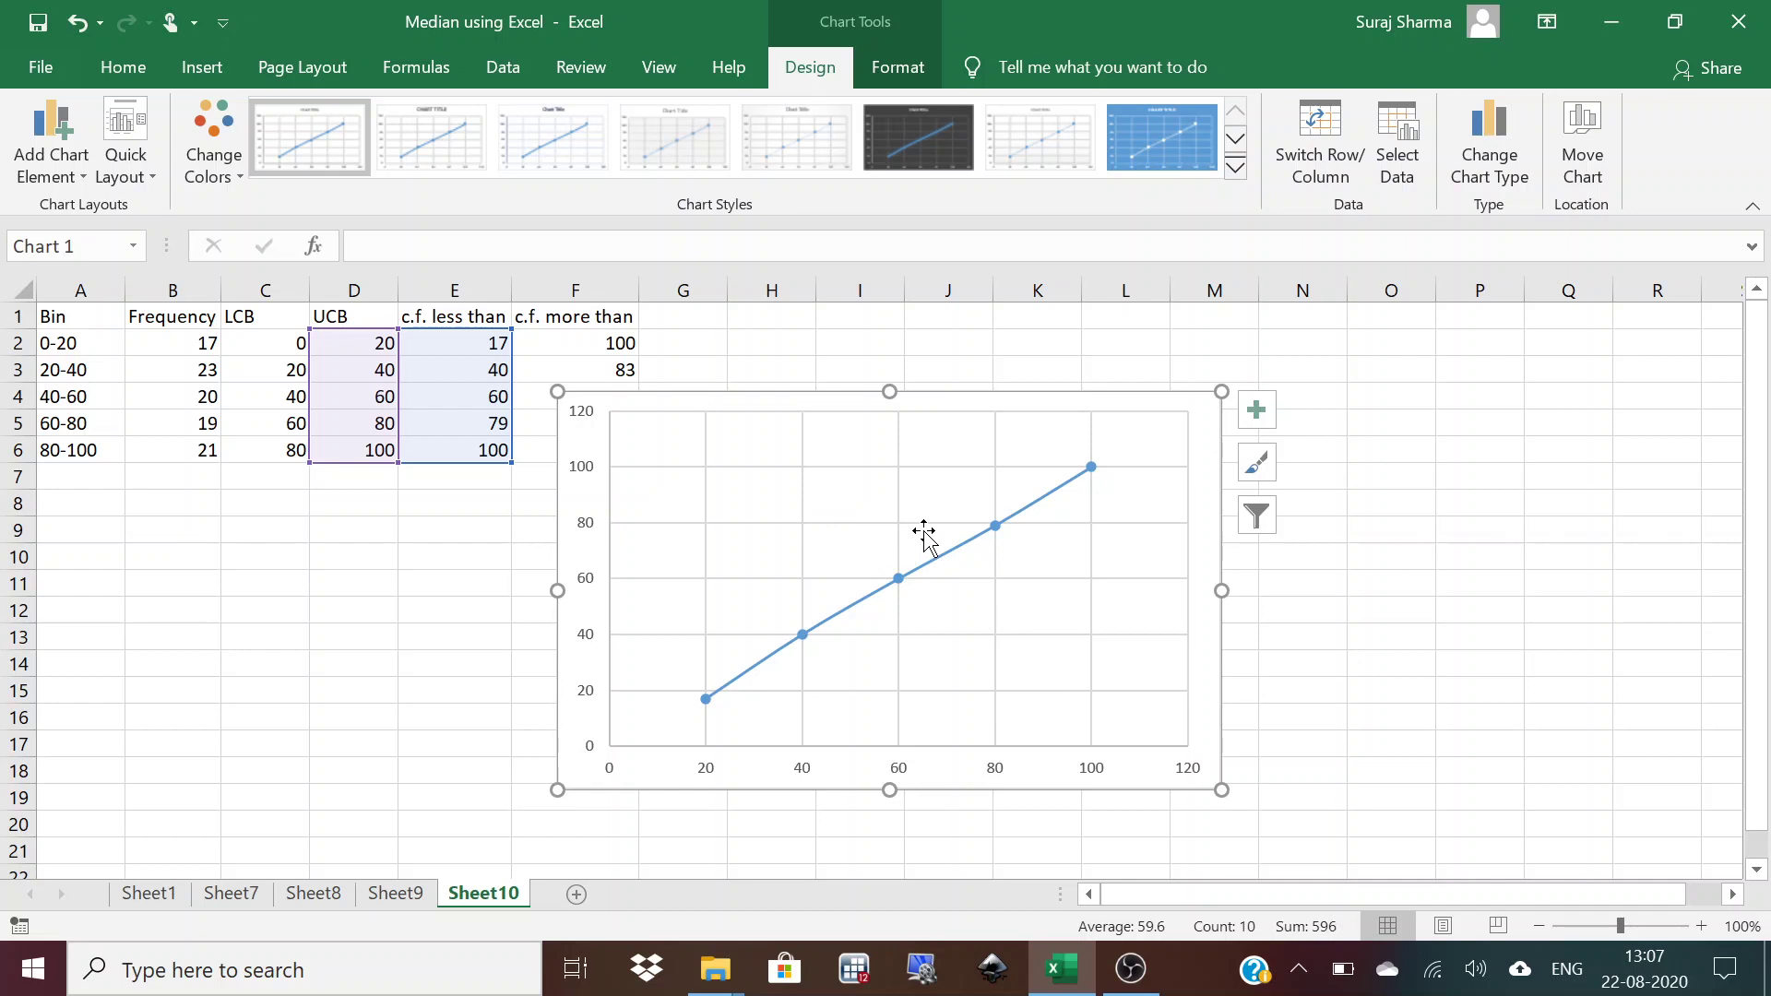
Add a series named LCB to the chart, with X values from C2:C6 and Y values from F2:F6.
{"action": "left_click", "coordinate": [872, 520]}
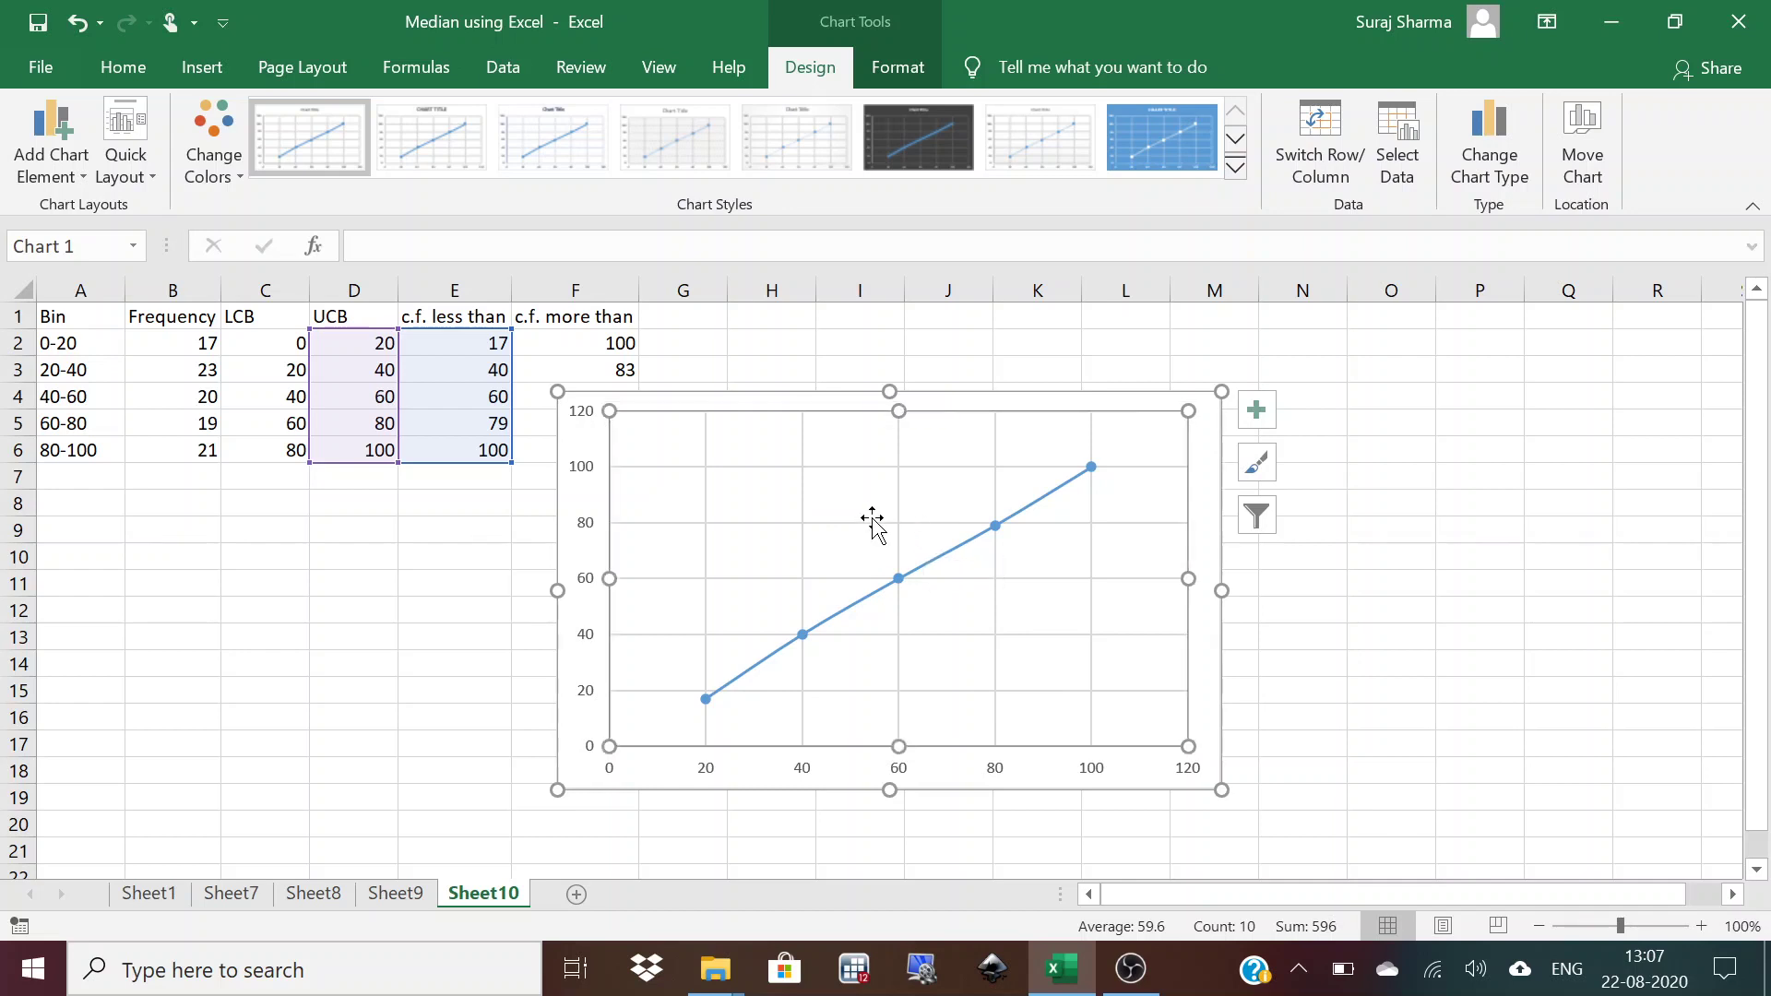
{"action": "right_click", "coordinate": [872, 519]}
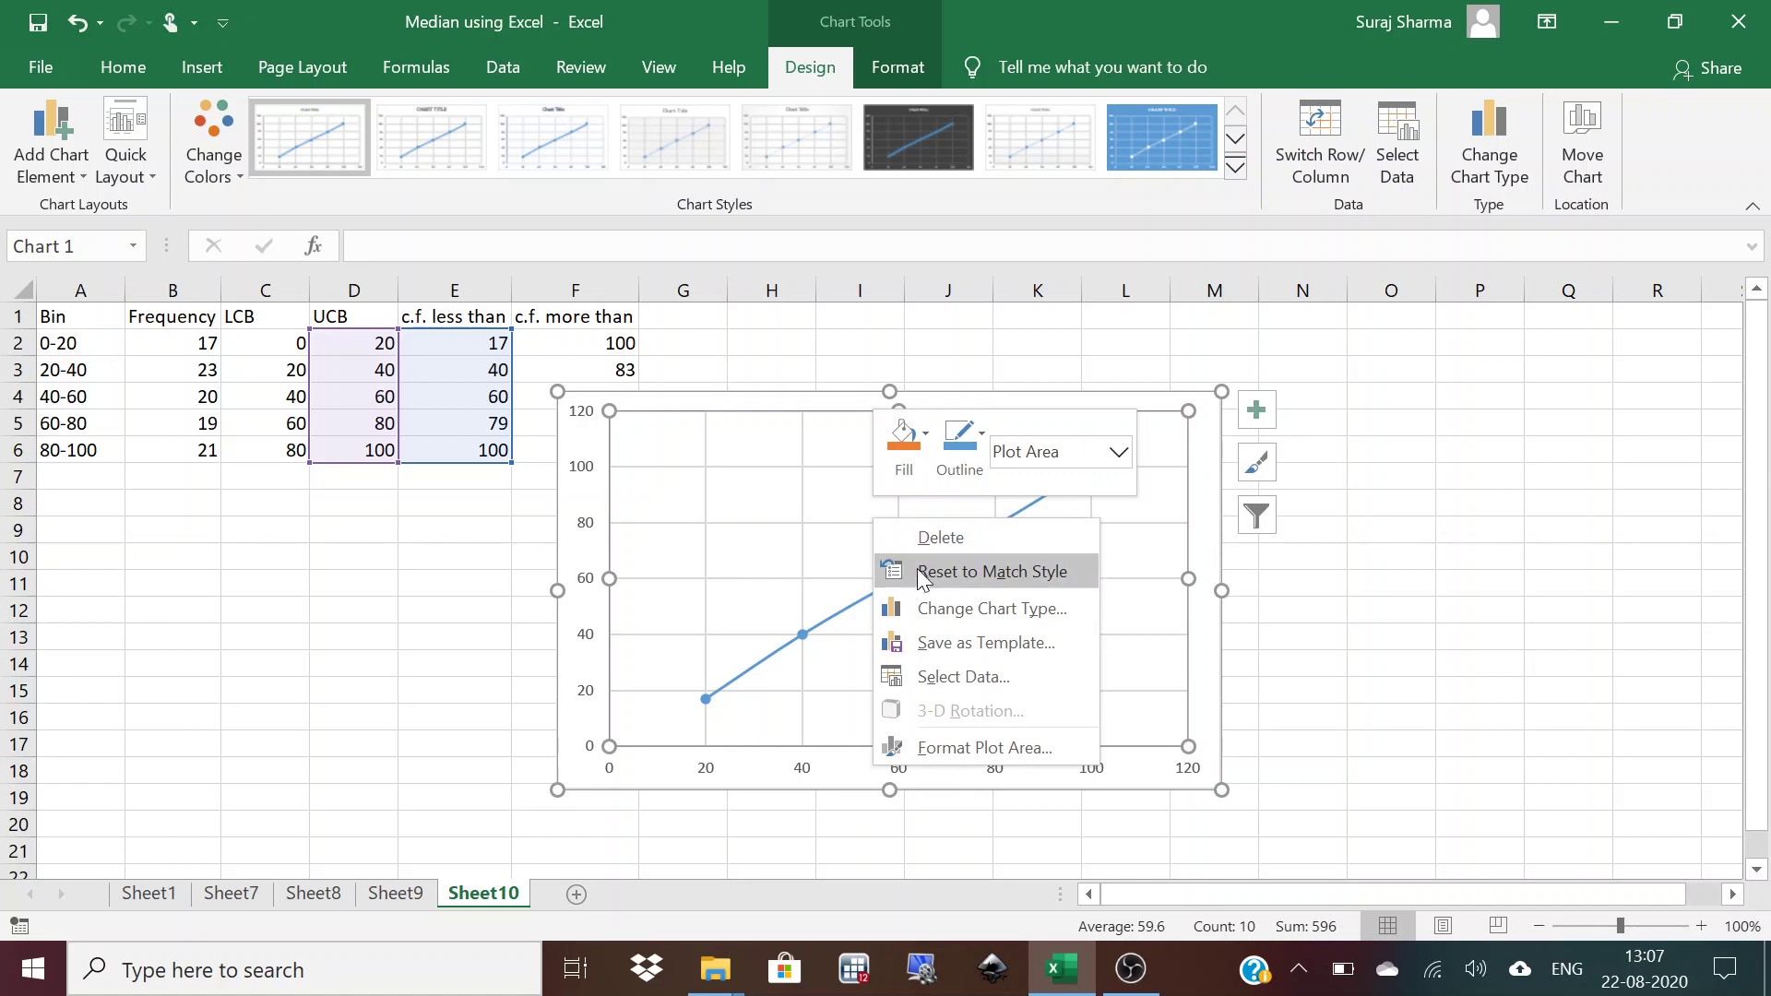
{"action": "left_click", "coordinate": [974, 669]}
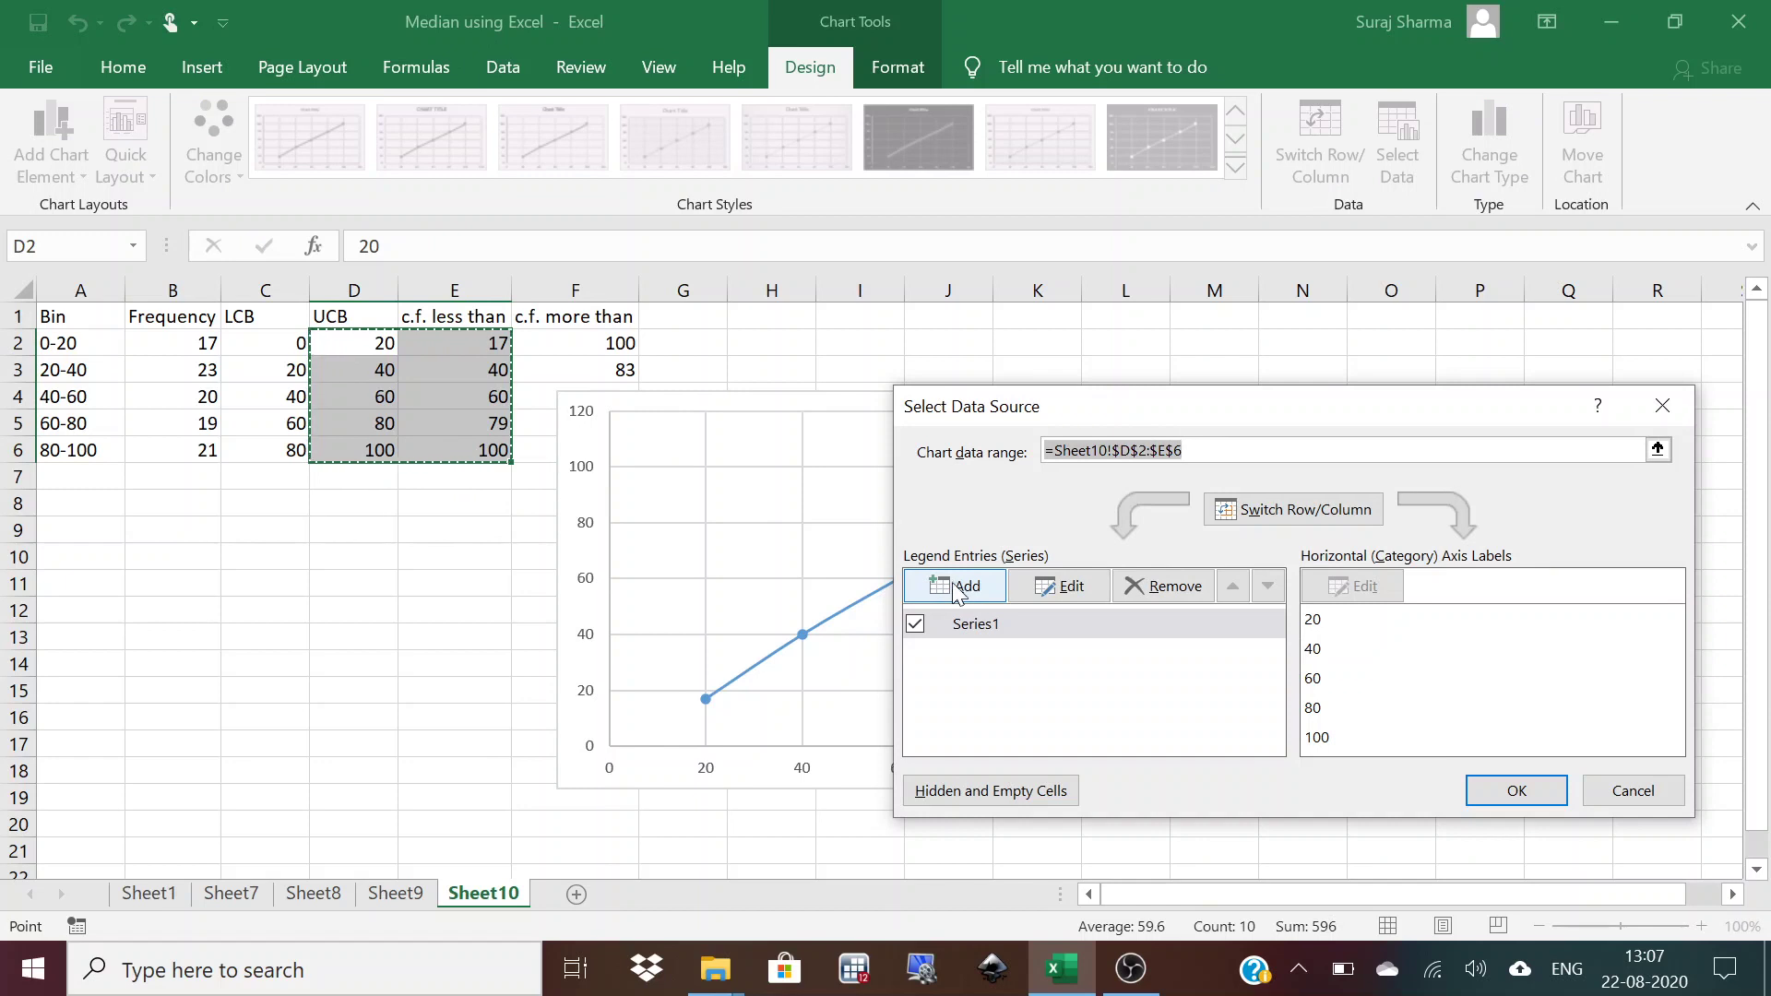
{"action": "left_click", "coordinate": [961, 590]}
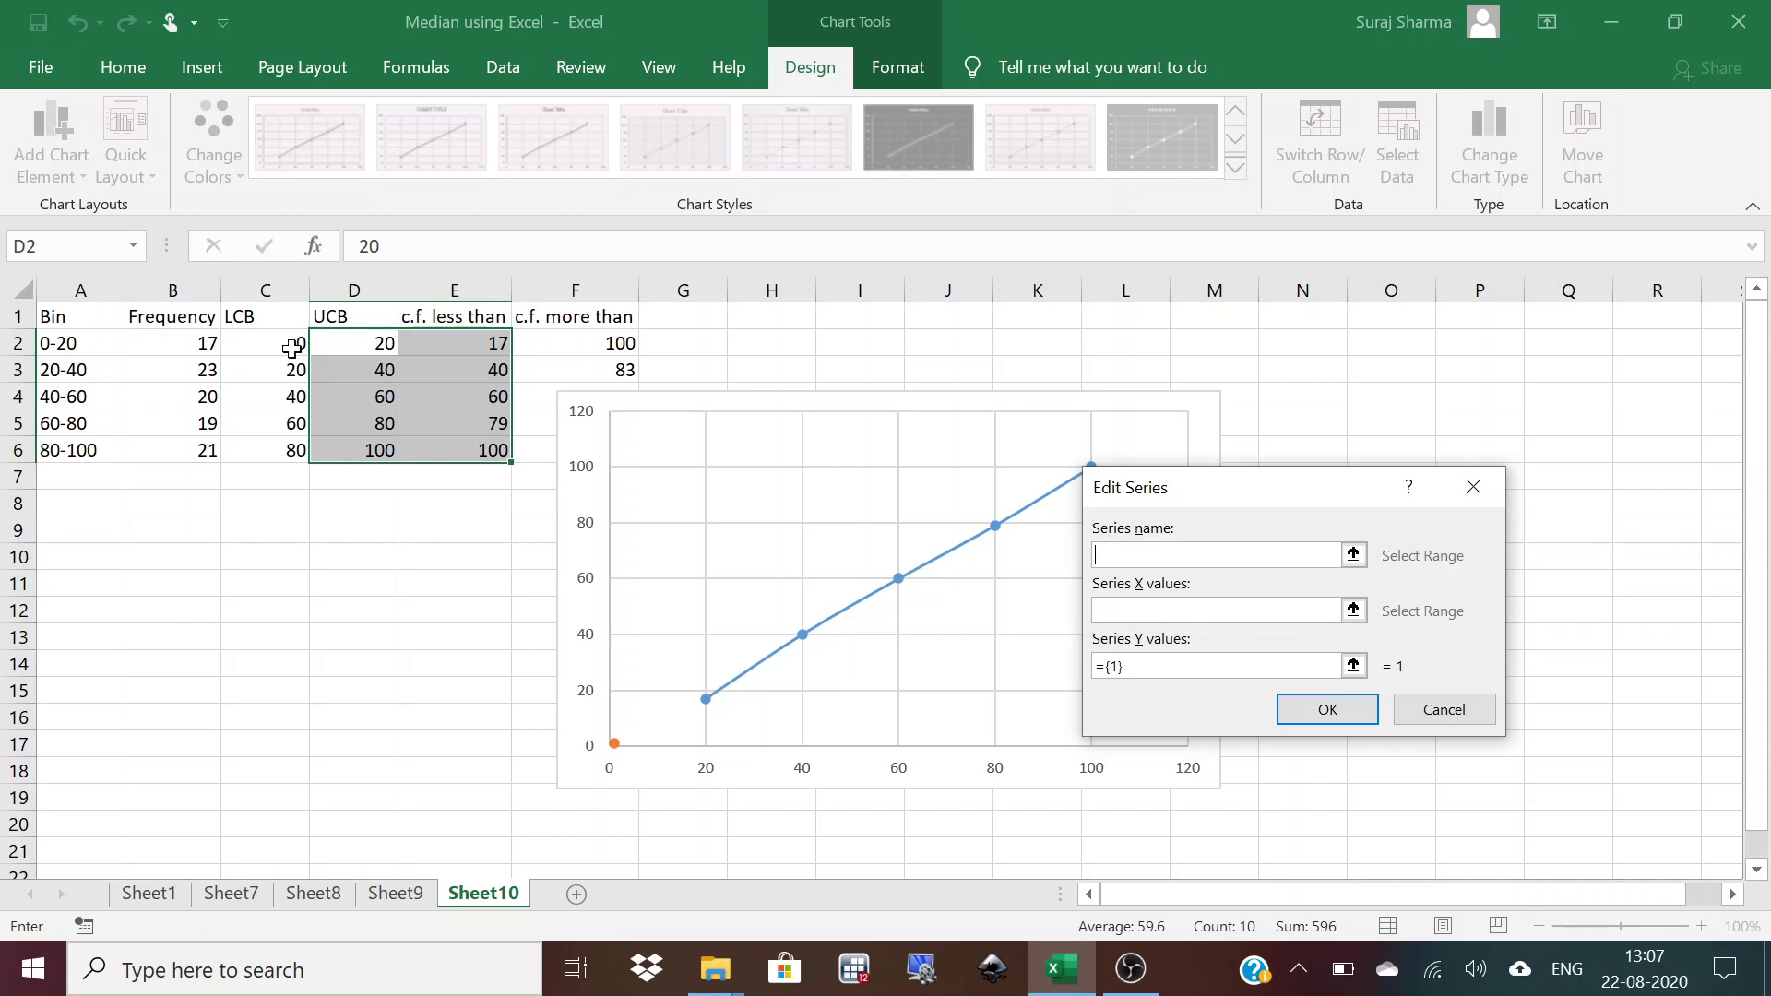
{"action": "type", "text": "LCB"}
{"action": "left_click", "coordinate": [1166, 611]}
{"action": "left_click_drag", "start_coordinate": [263, 343], "coordinate": [286, 447]}
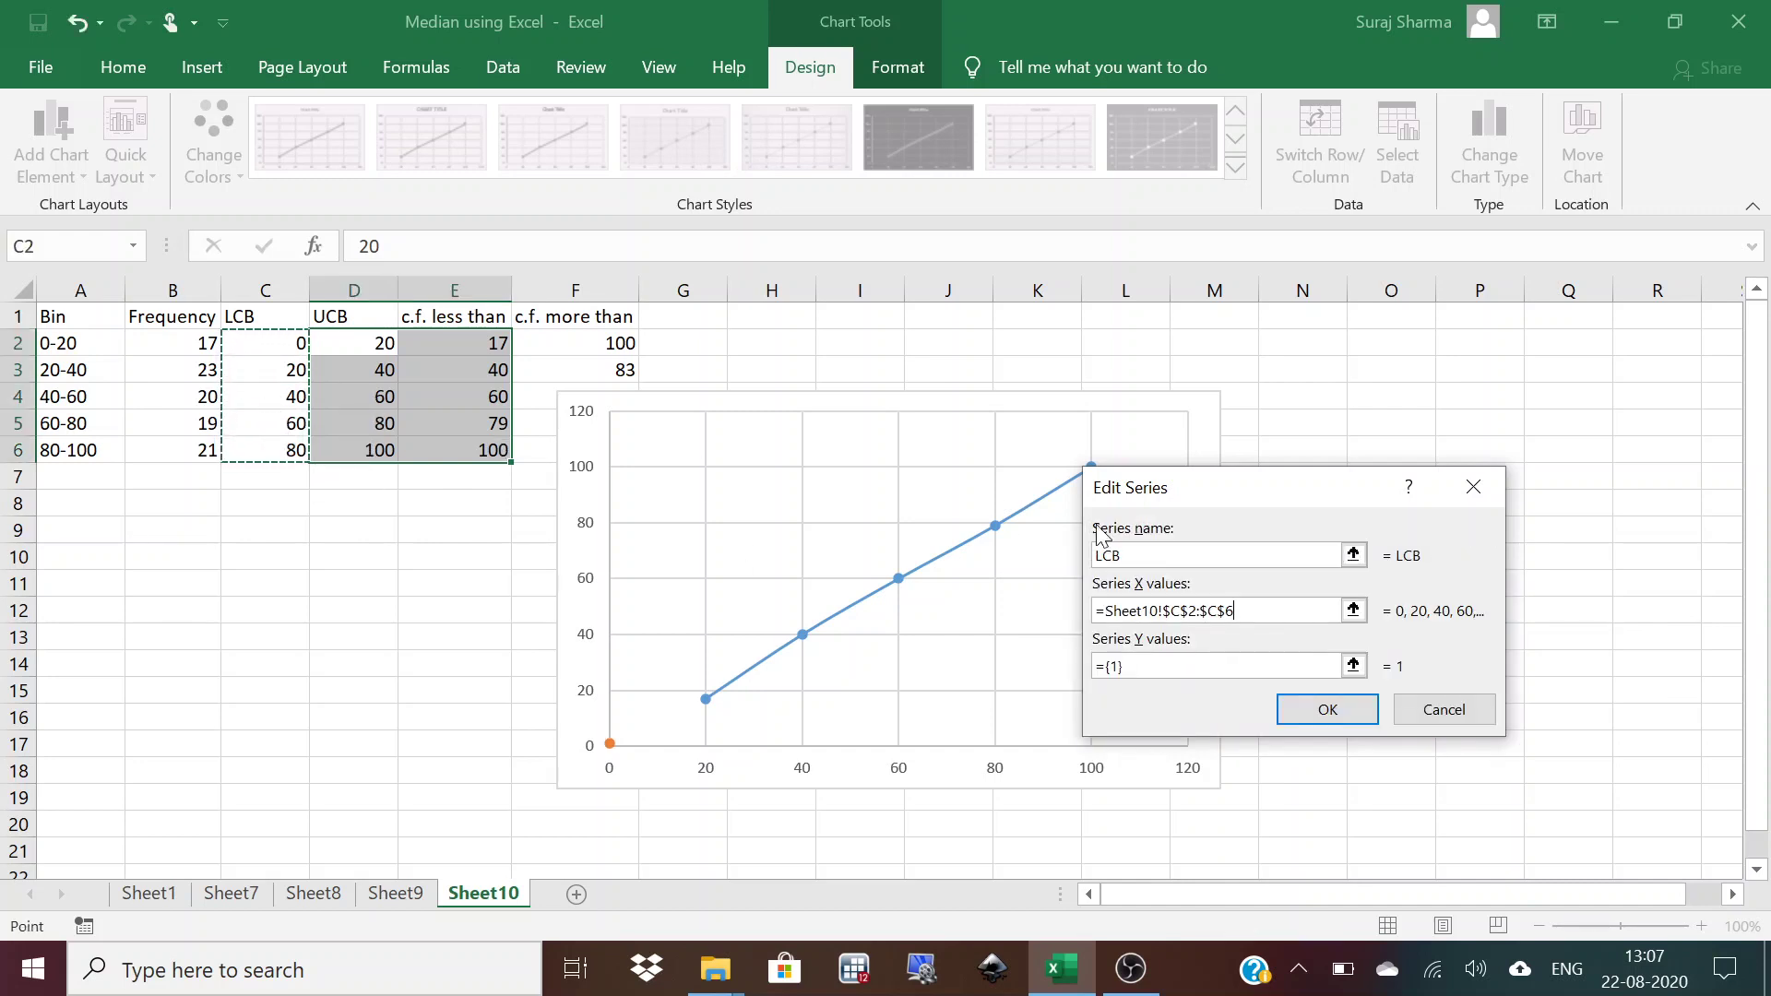
{"action": "left_click", "coordinate": [1156, 666]}
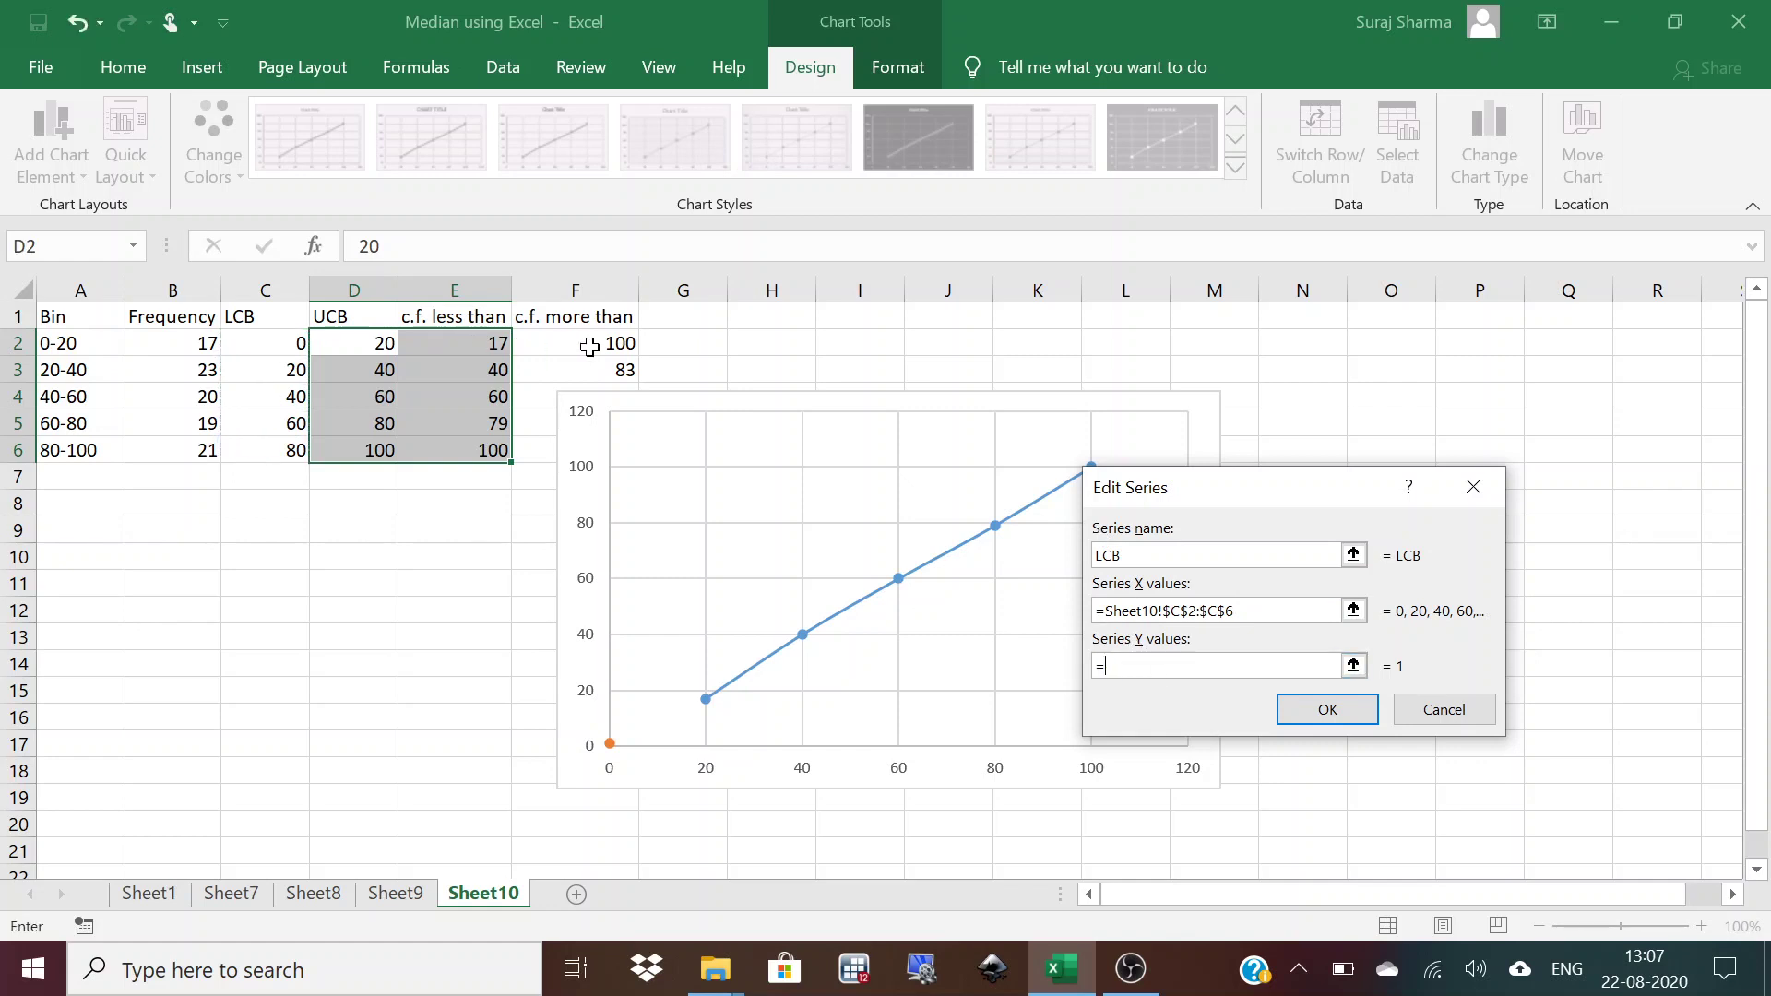
{"action": "left_click_drag", "start_coordinate": [545, 344], "coordinate": [544, 450]}
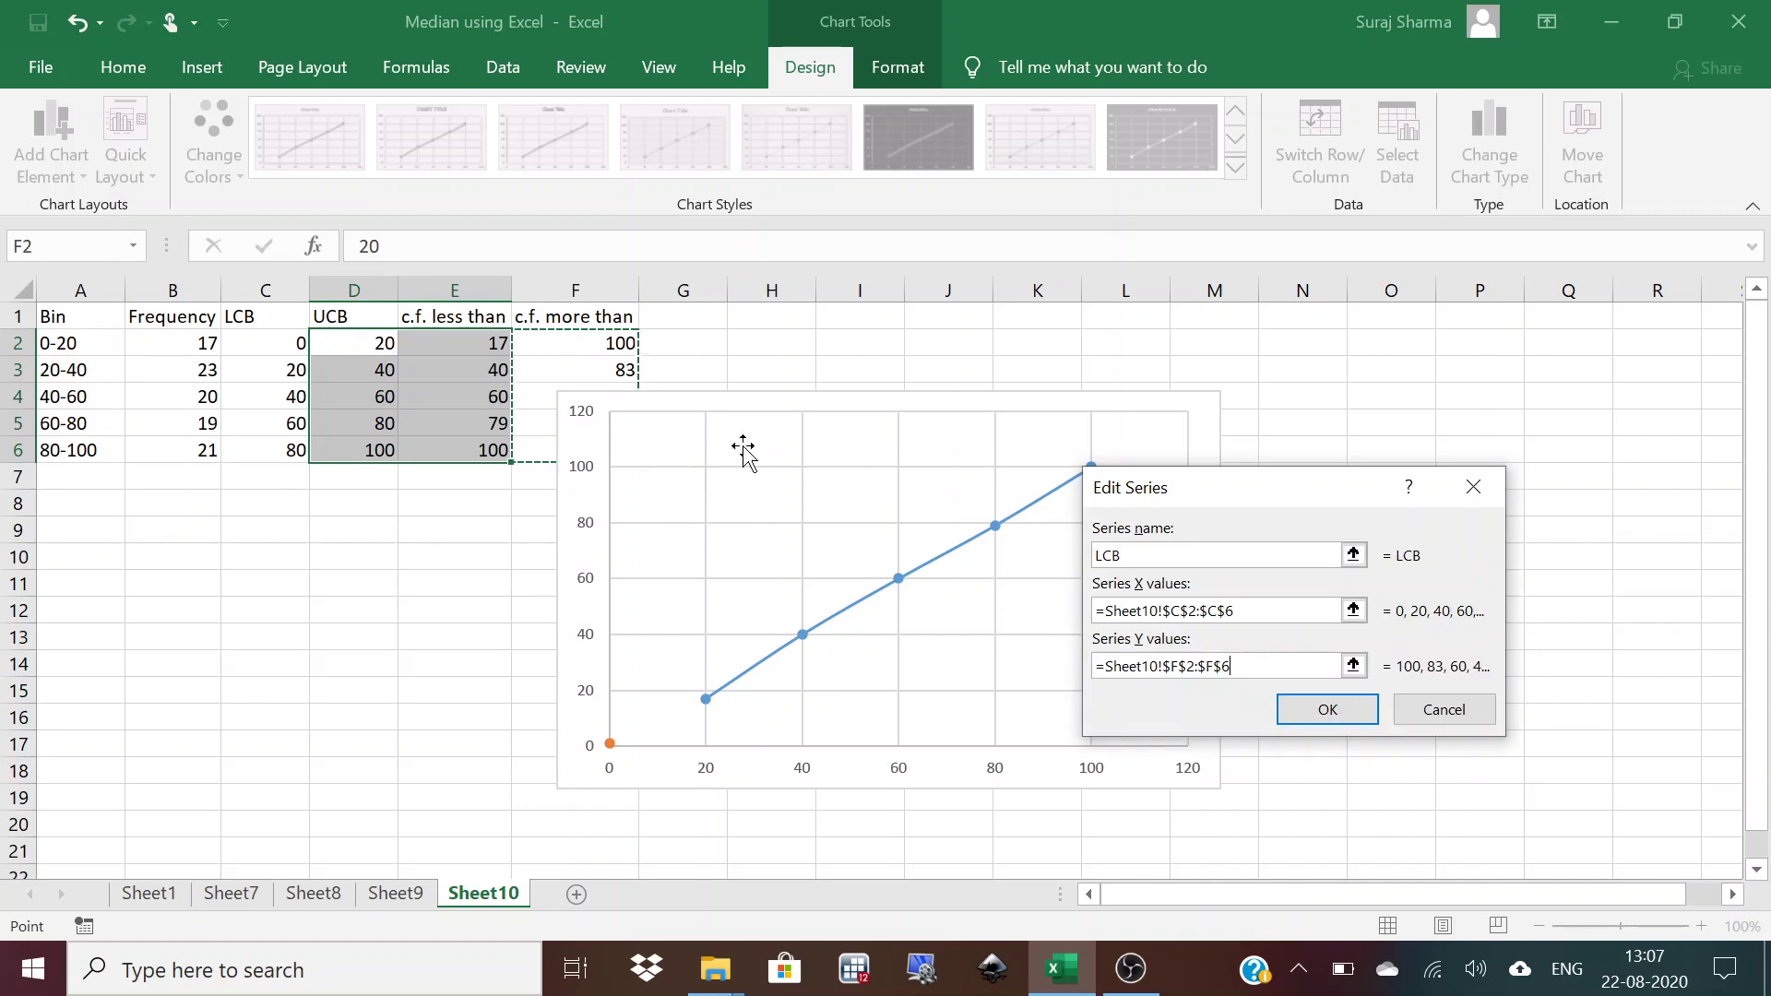
{"action": "left_click", "coordinate": [1310, 716]}
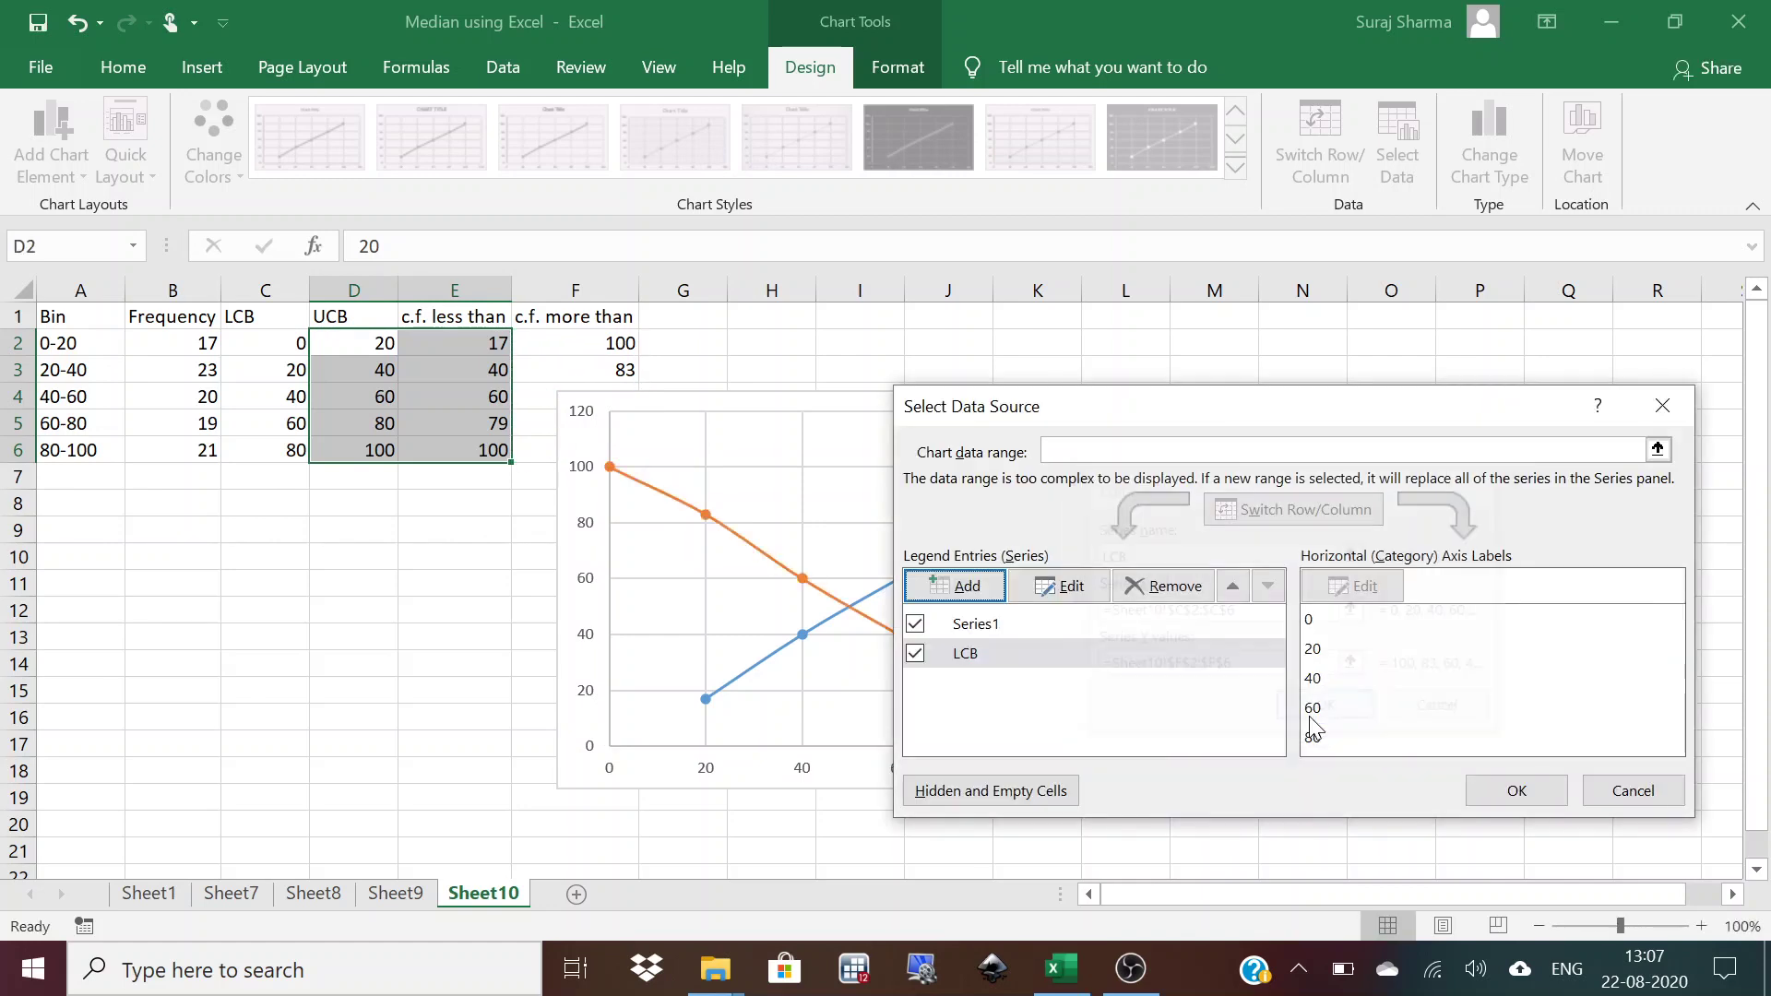
{"action": "left_click", "coordinate": [1516, 791]}
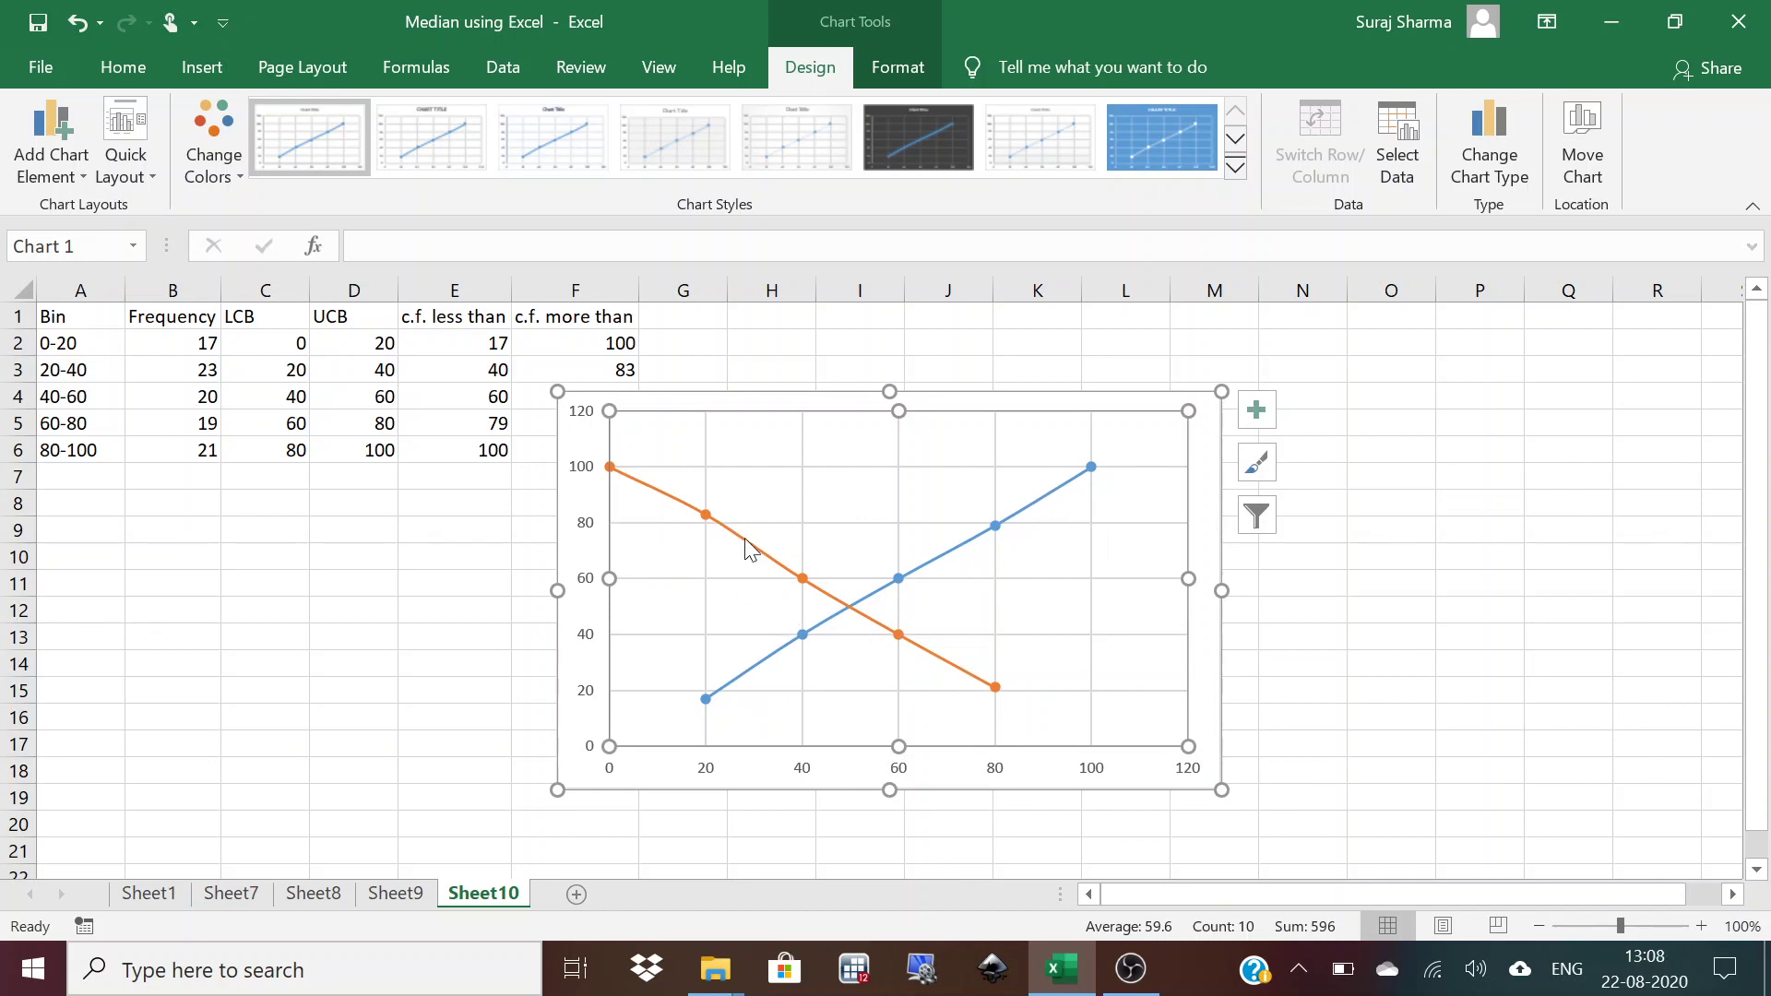
Draw a vertical straight line about 2.61 cm long from the intersection of the two ogives down to the horizontal axis.
{"action": "left_click", "coordinate": [849, 611]}
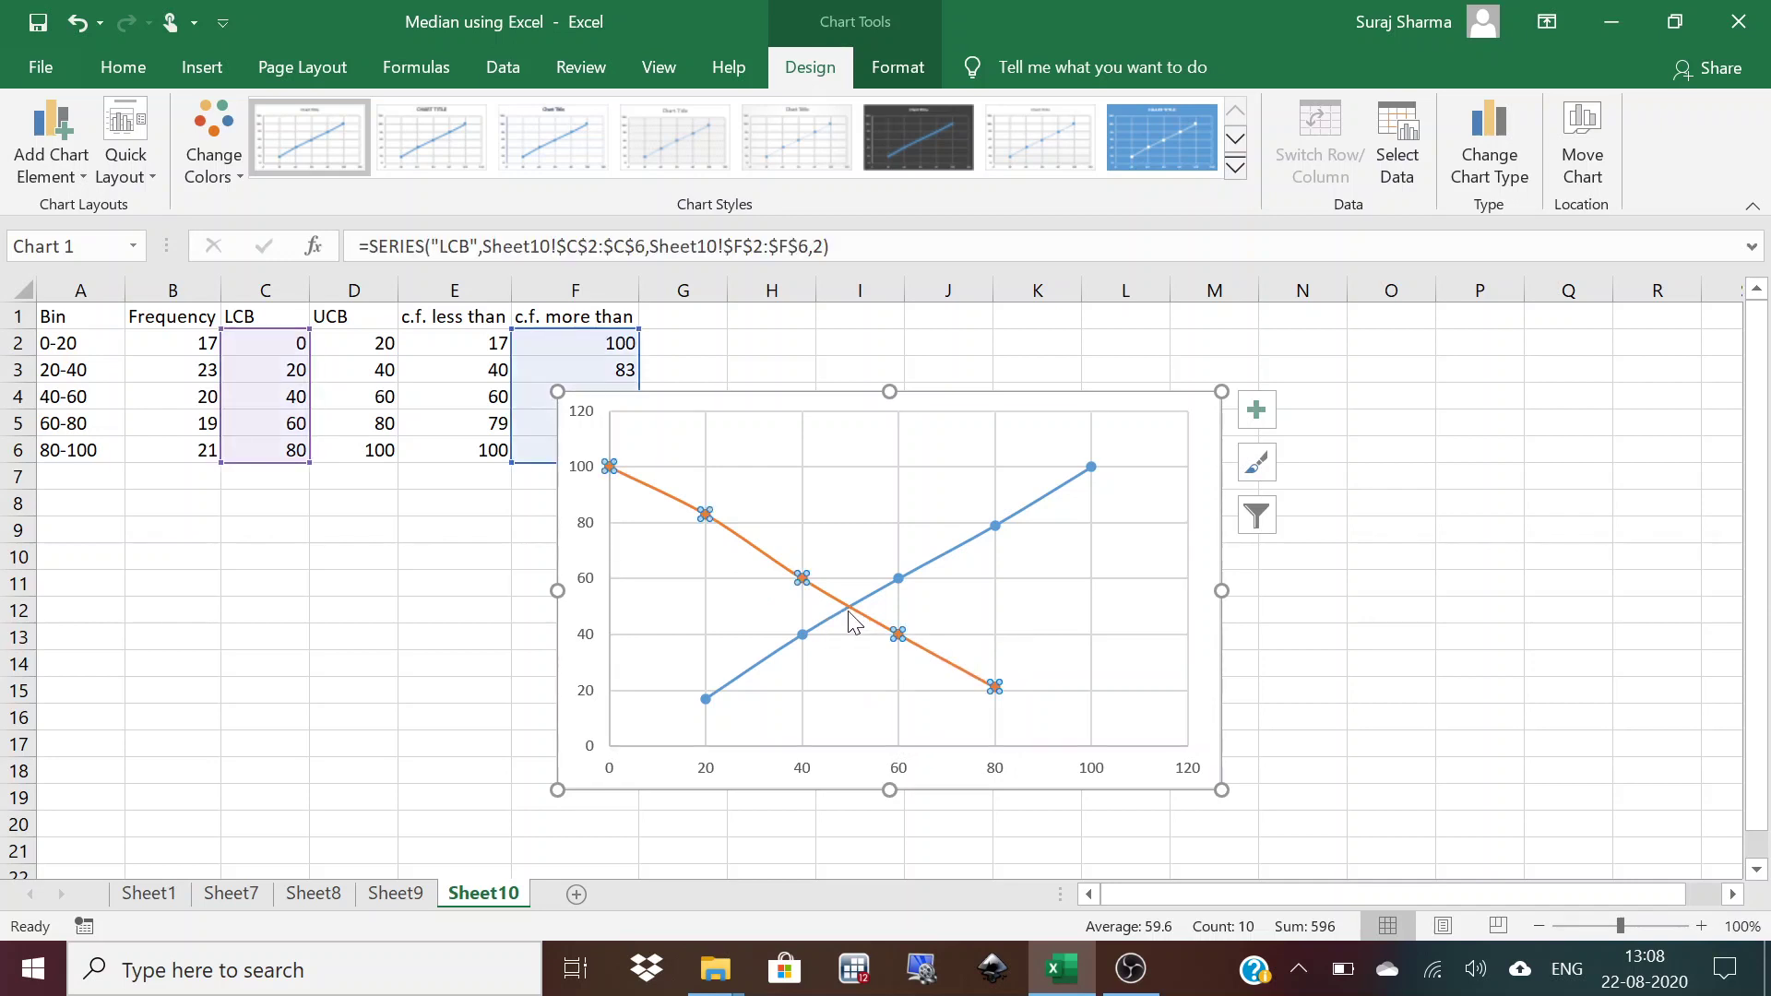
{"action": "left_click", "coordinate": [897, 74]}
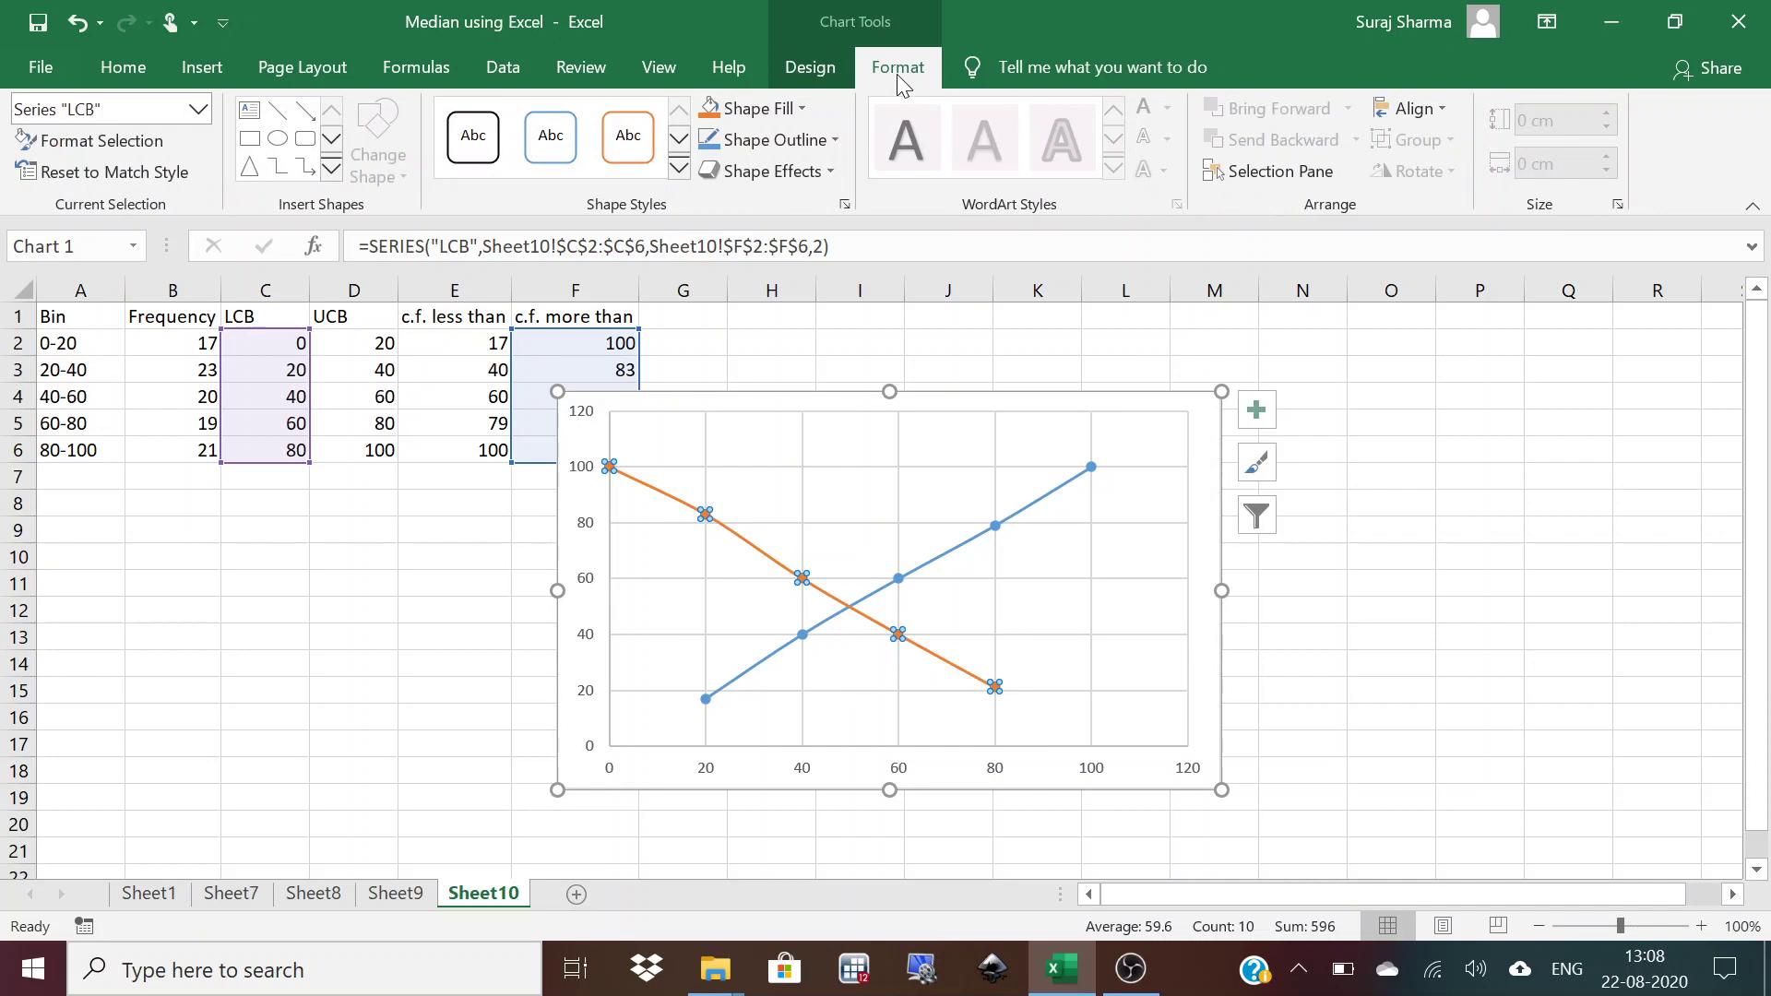
{"action": "left_click", "coordinate": [276, 110]}
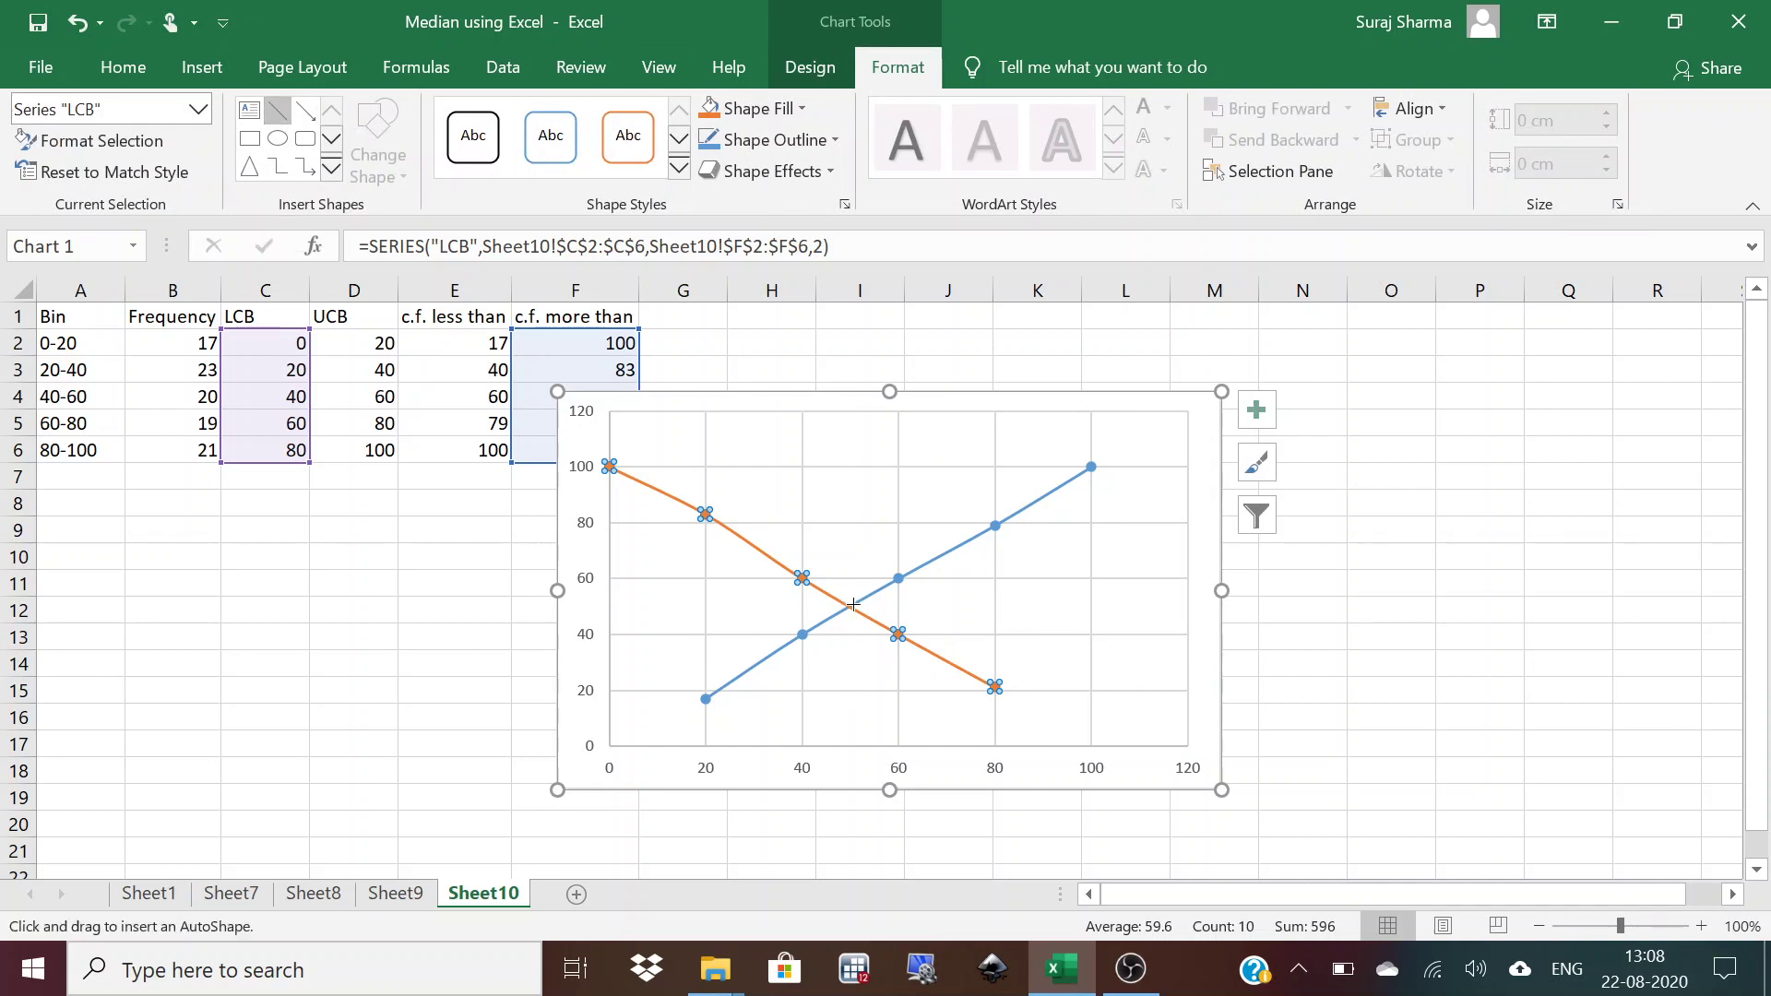
{"action": "left_click_drag", "start_coordinate": [849, 608], "coordinate": [850, 746]}
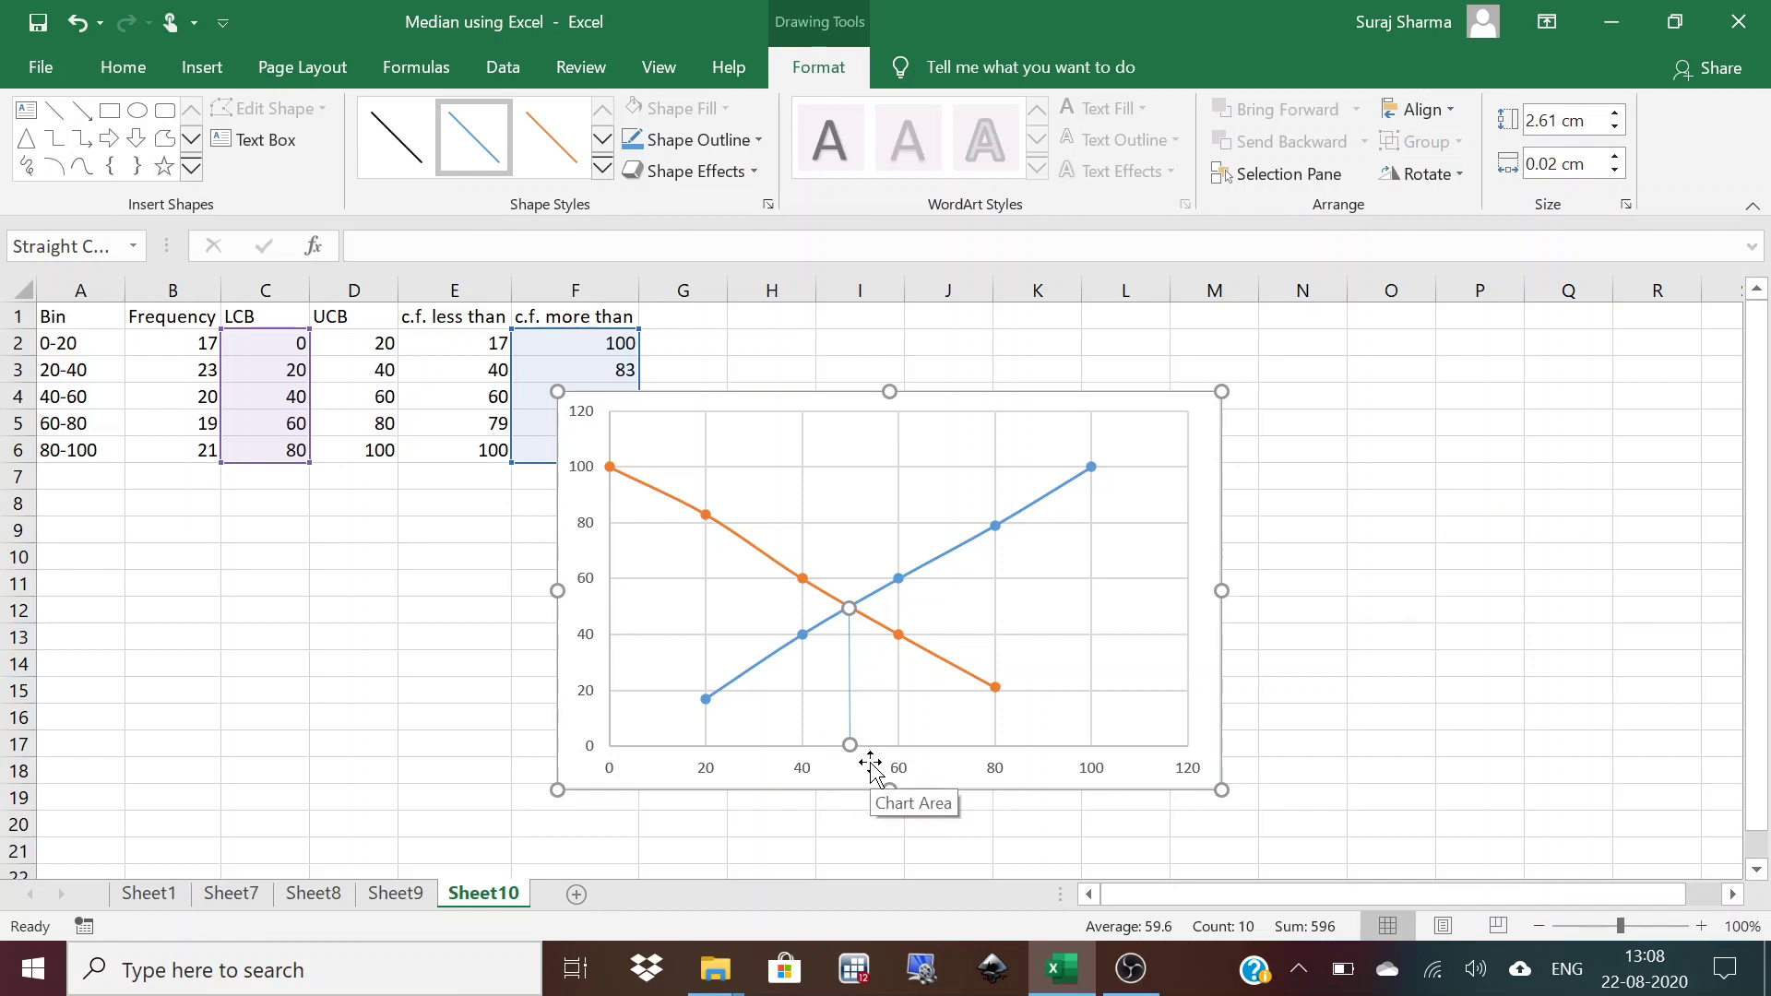
Draw a white-filled rectangle about 0.51 cm high and 1.52 cm wide beside the vertical line and label it Median.
{"action": "left_click", "coordinate": [109, 110]}
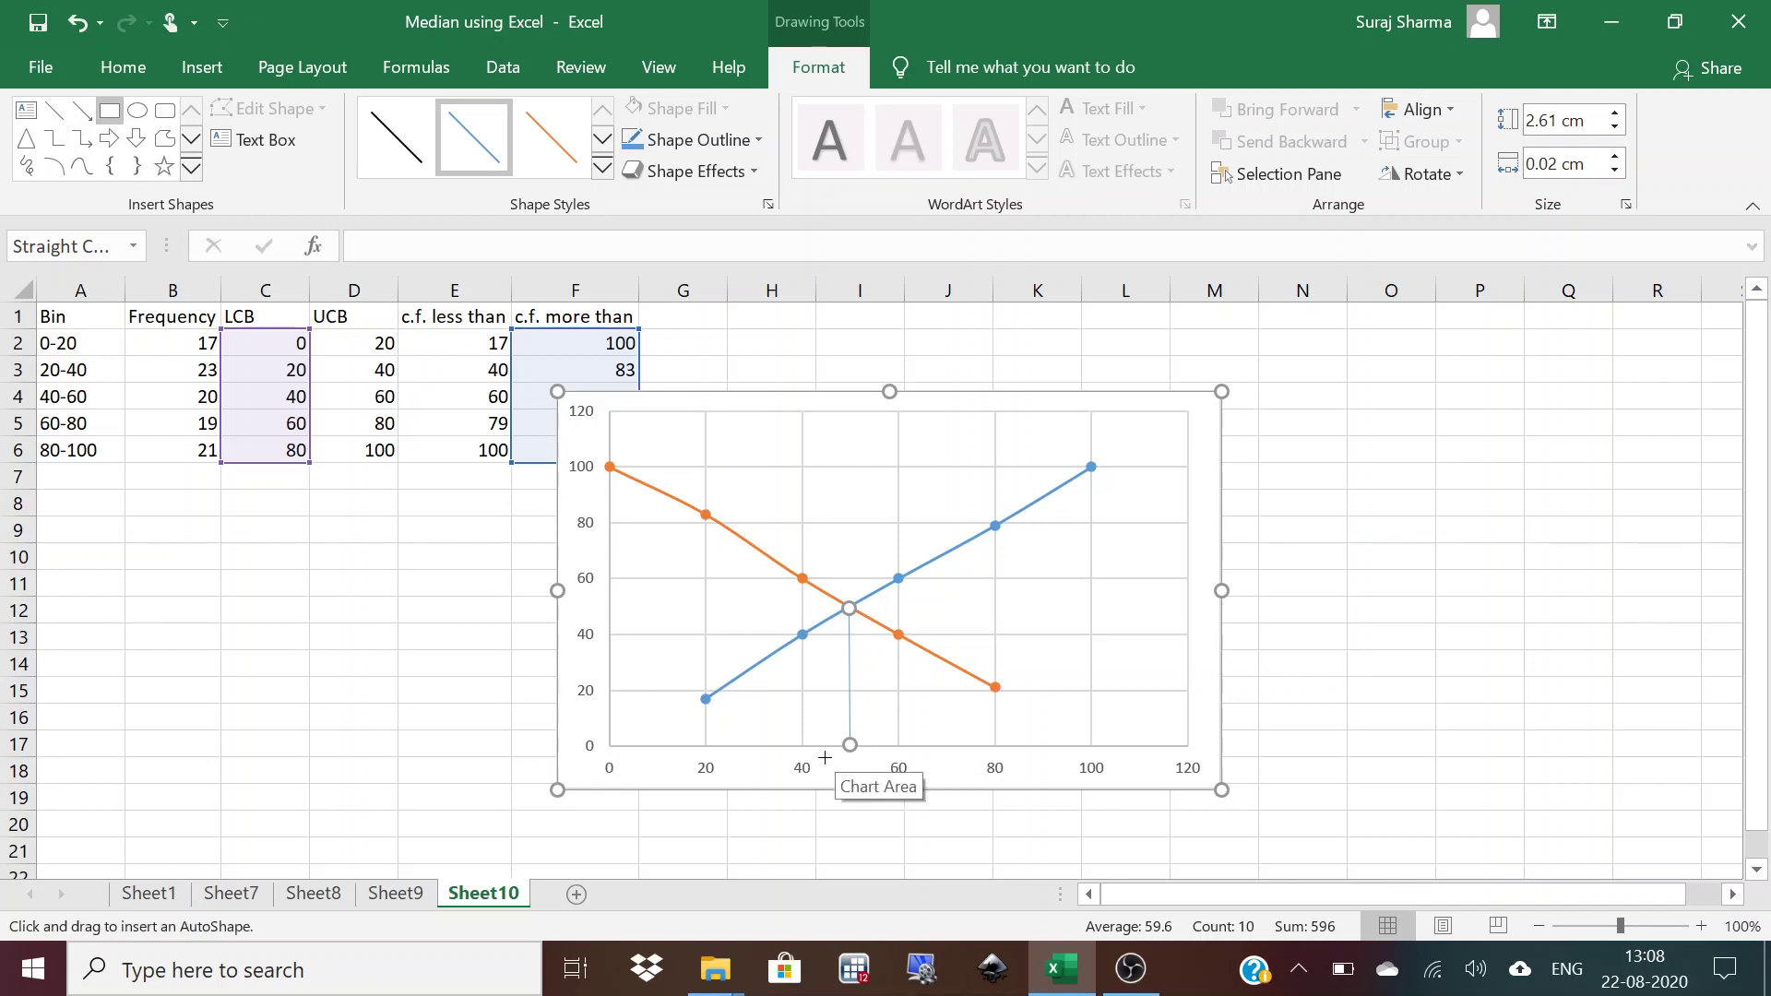
{"action": "left_click_drag", "start_coordinate": [881, 714], "coordinate": [962, 740]}
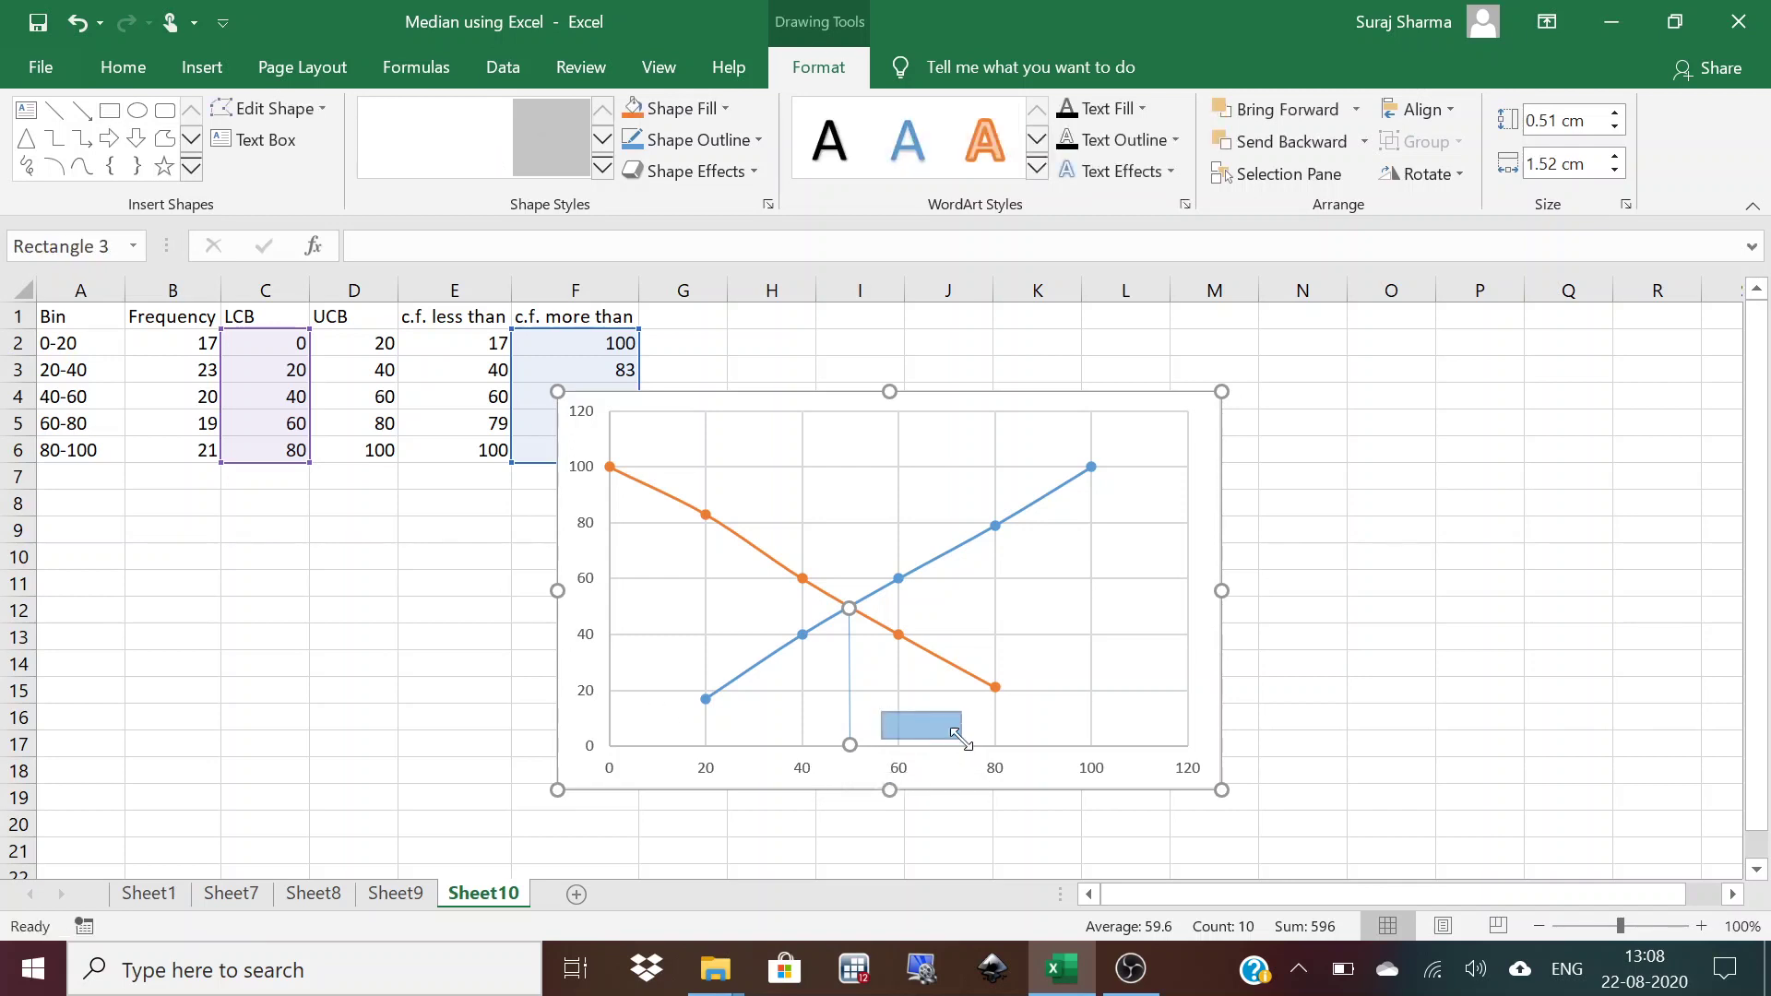
{"action": "left_click", "coordinate": [702, 143]}
{"action": "left_click", "coordinate": [657, 109]}
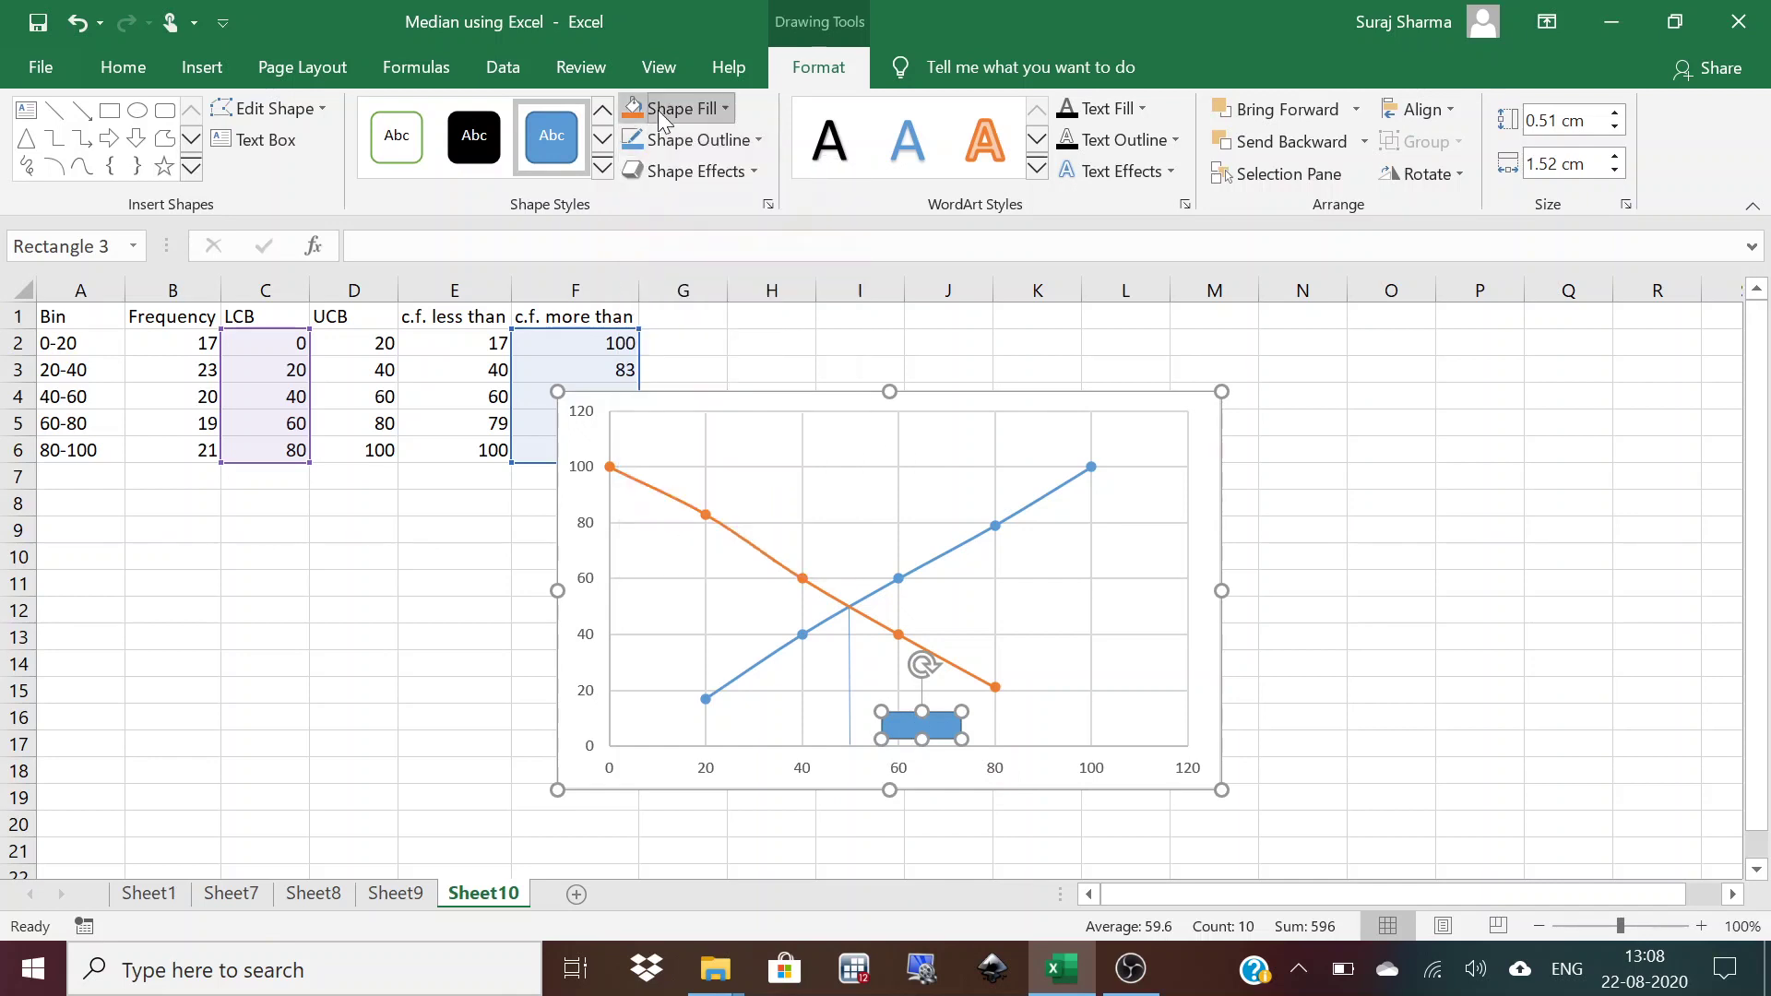
{"action": "left_click", "coordinate": [641, 206]}
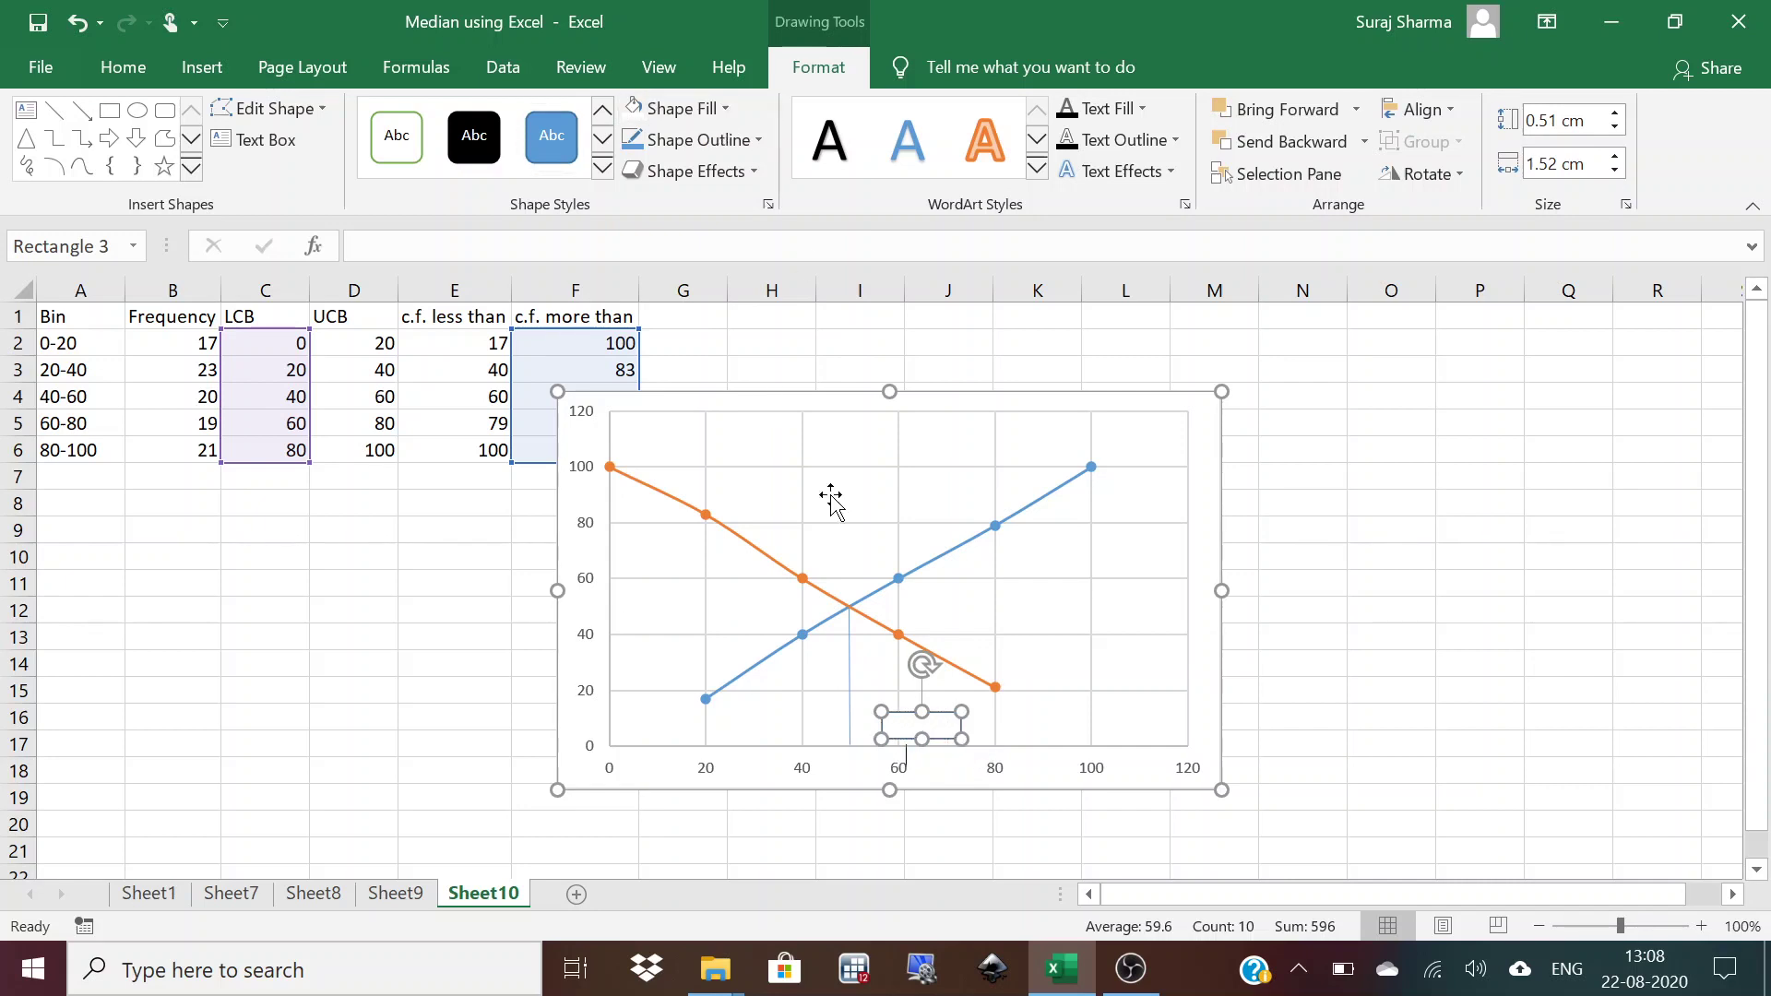
Apply the solid black shape style to the Median label and resize it to about 0.64 by 1.78 cm beside the vertical line.
{"action": "left_click_drag", "start_coordinate": [922, 733], "coordinate": [842, 484]}
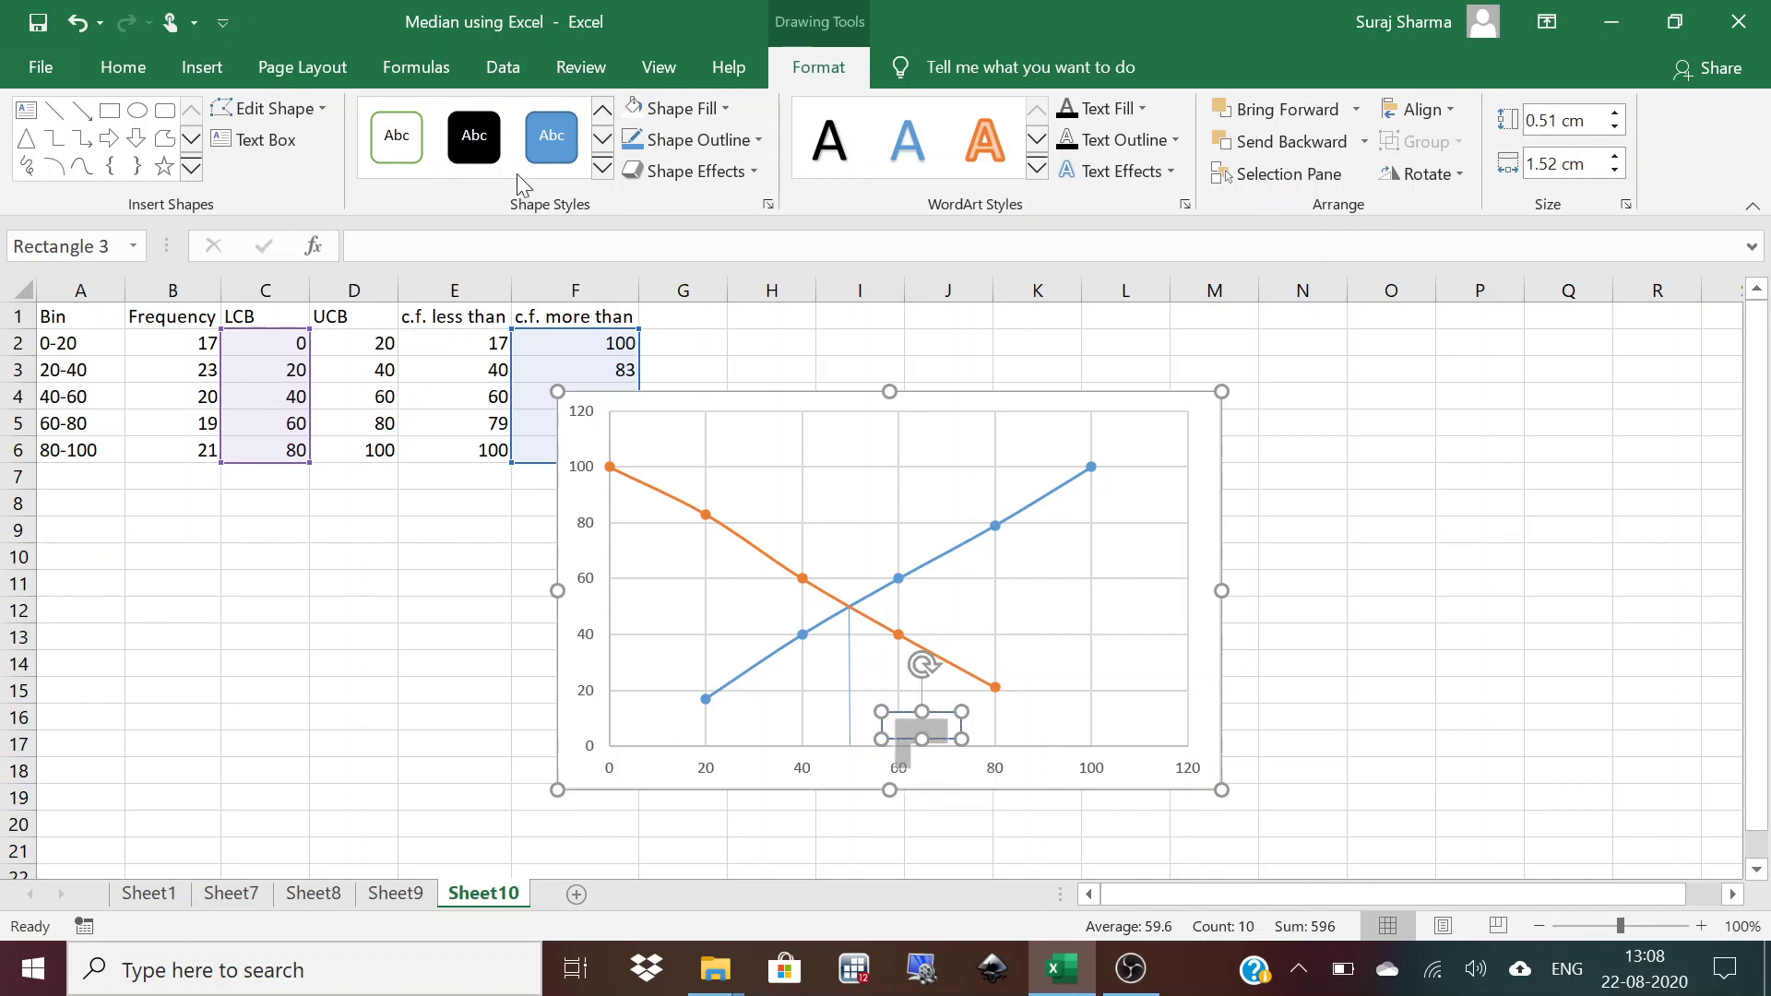
{"action": "left_click", "coordinate": [474, 153]}
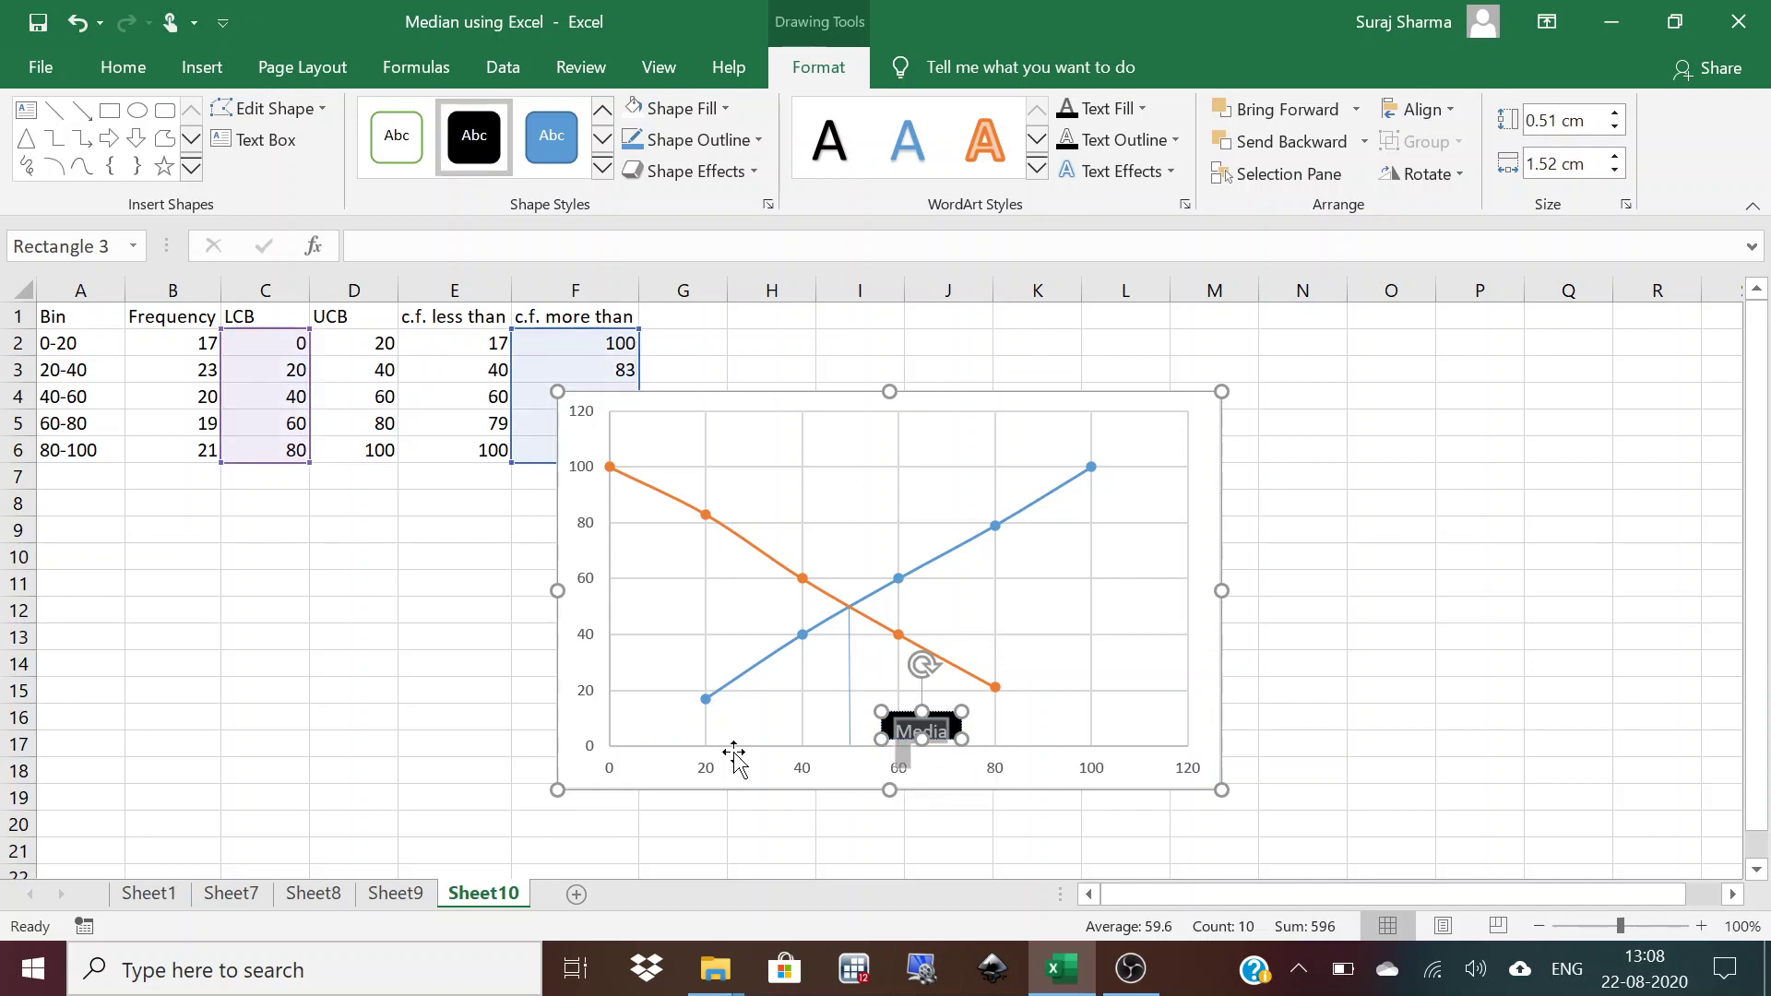
{"action": "left_click", "coordinate": [732, 751]}
{"action": "left_click", "coordinate": [948, 722]}
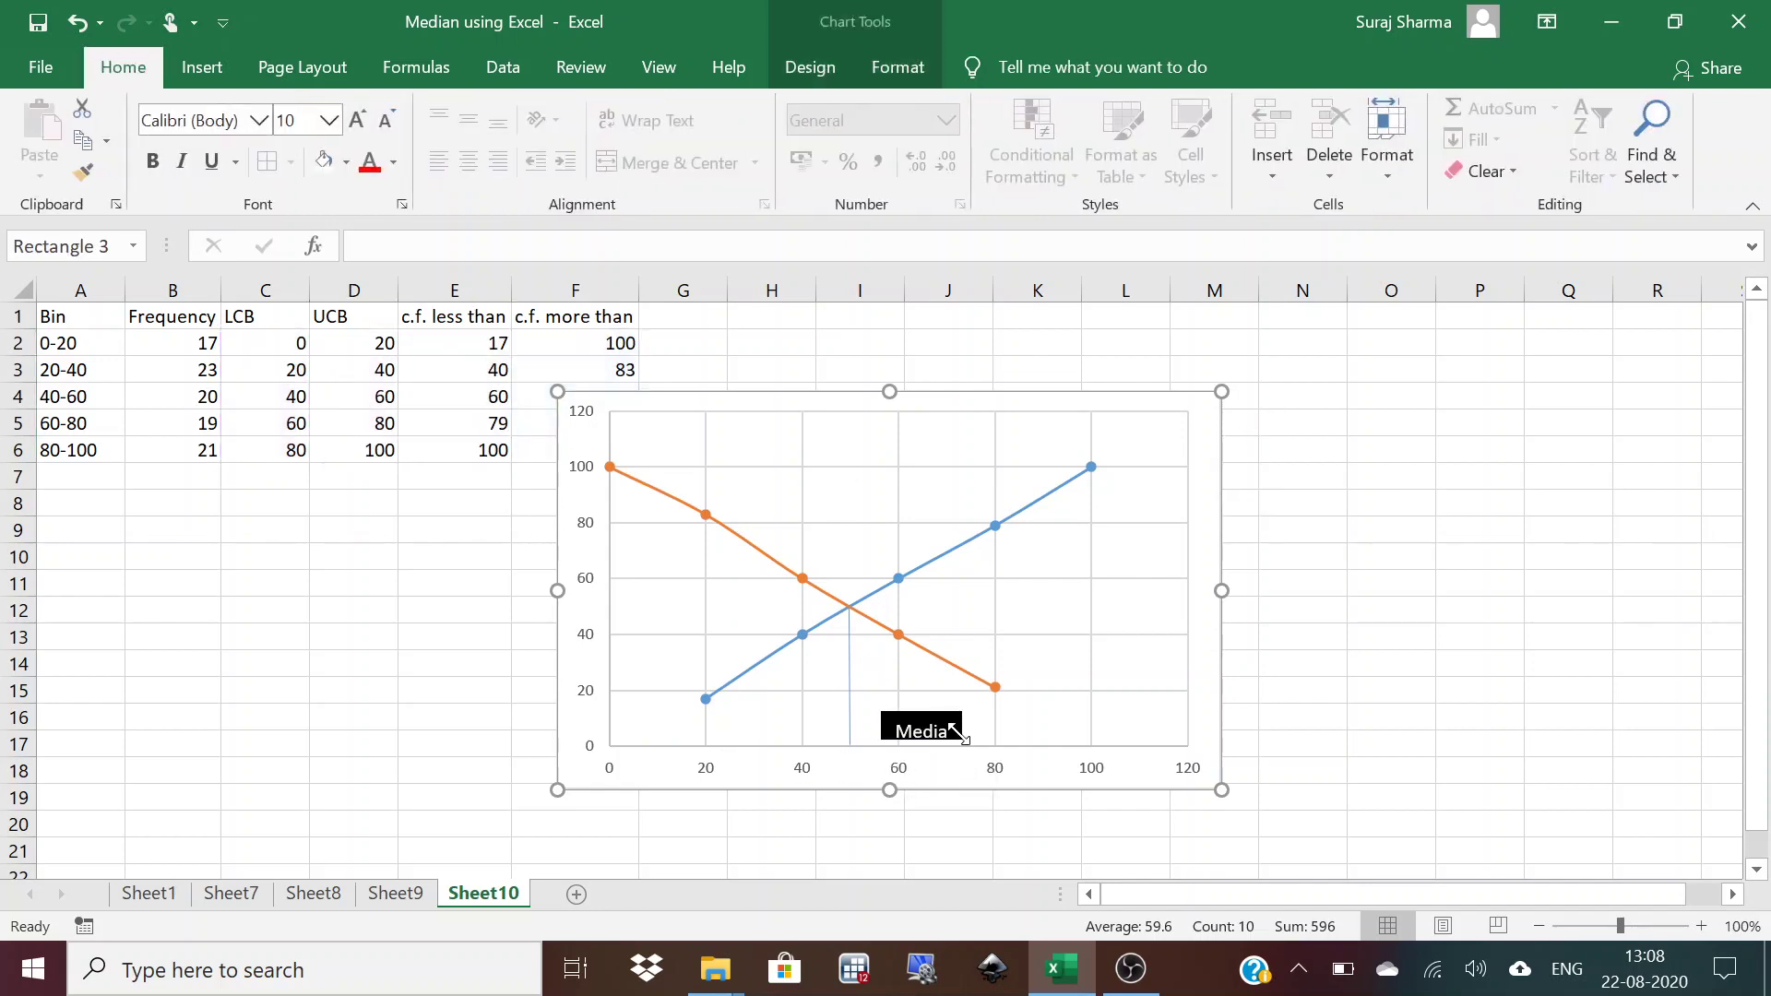
{"action": "mouse_move", "coordinate": [962, 743]}
{"action": "left_mouse_down"}
{"action": "mouse_move", "coordinate": [976, 738]}
{"action": "mouse_move", "coordinate": [867, 703]}
{"action": "left_mouse_up"}
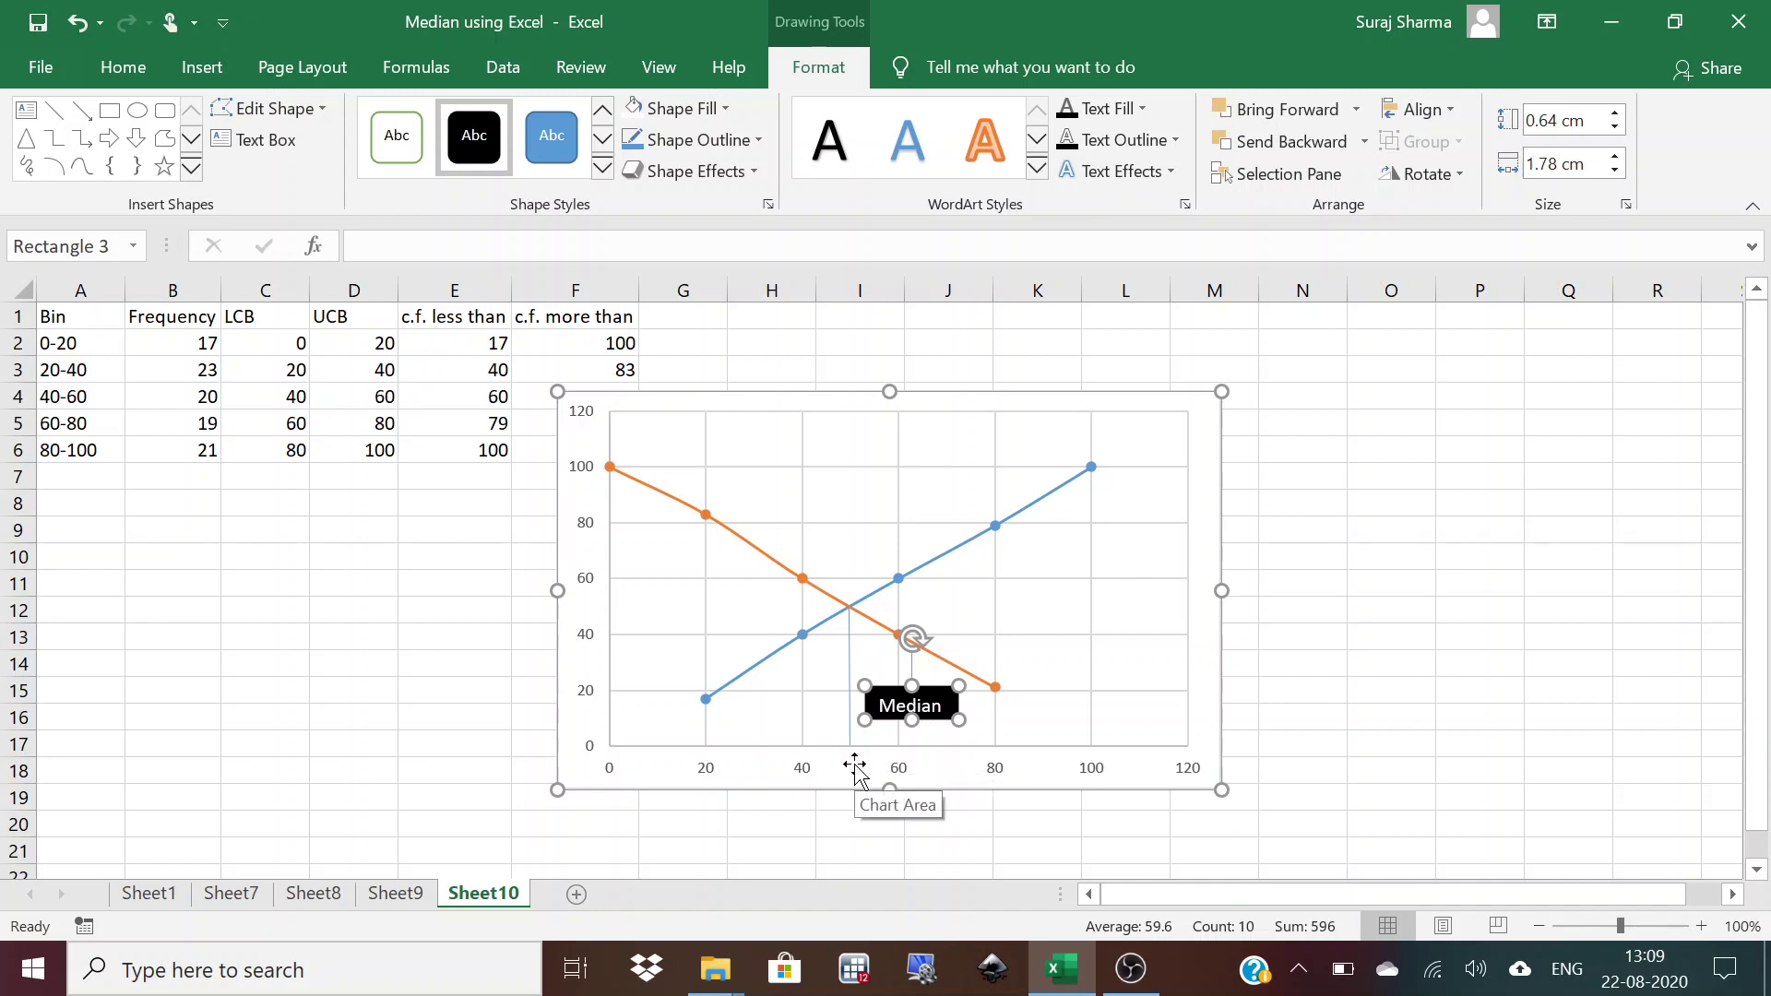
Compare the calculated median on Sheet9 with the ogive intersection on Sheet10.
{"action": "left_click", "coordinate": [399, 894]}
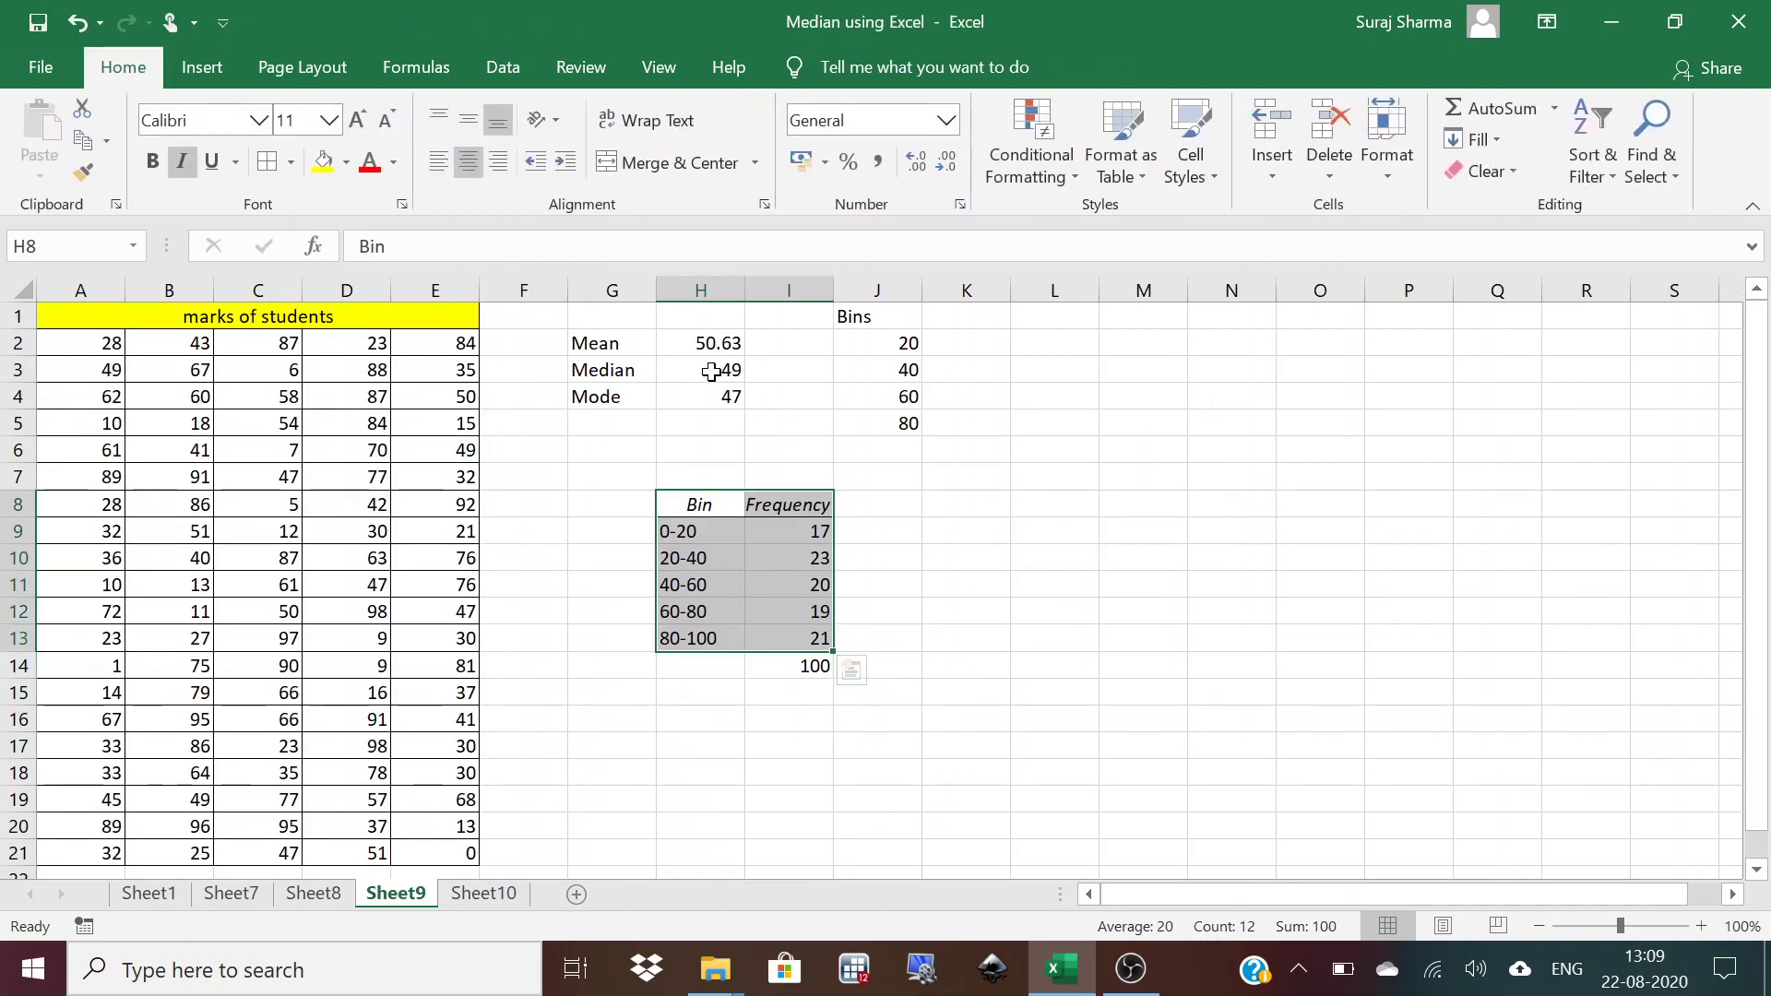
{"action": "left_click", "coordinate": [484, 893]}
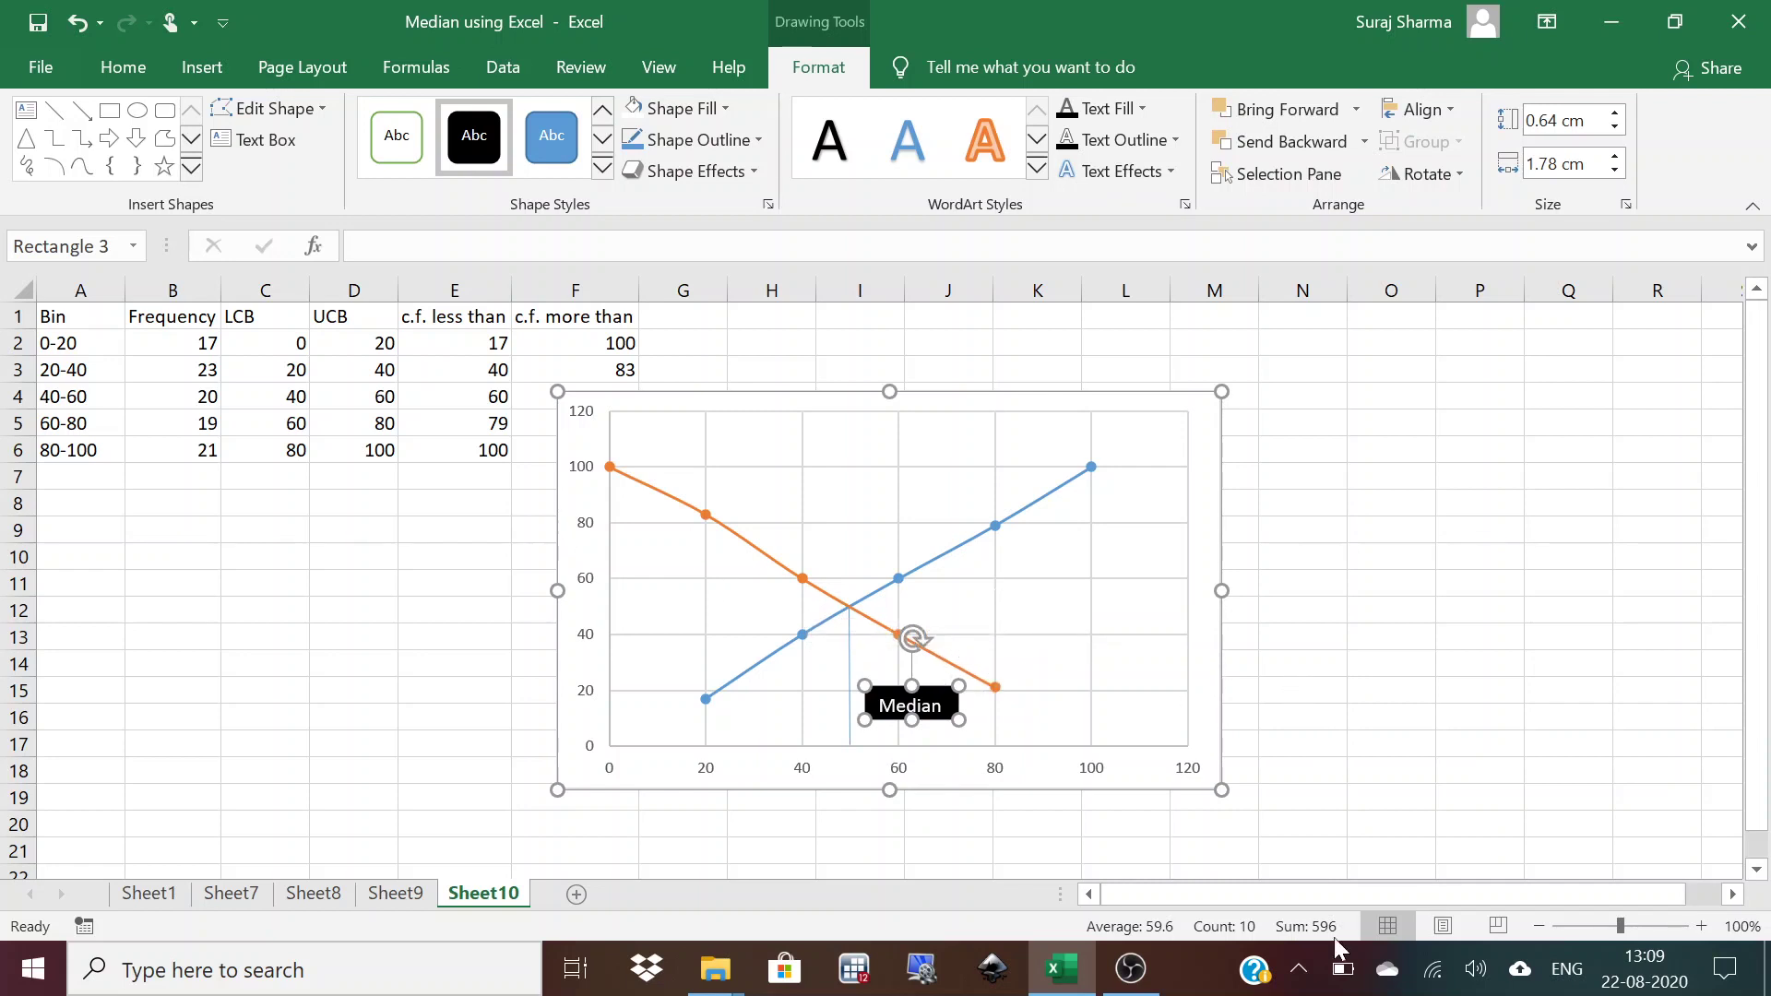
{"action": "mouse_move", "coordinate": [1131, 969]}
{"action": "left_click", "coordinate": [1144, 835]}
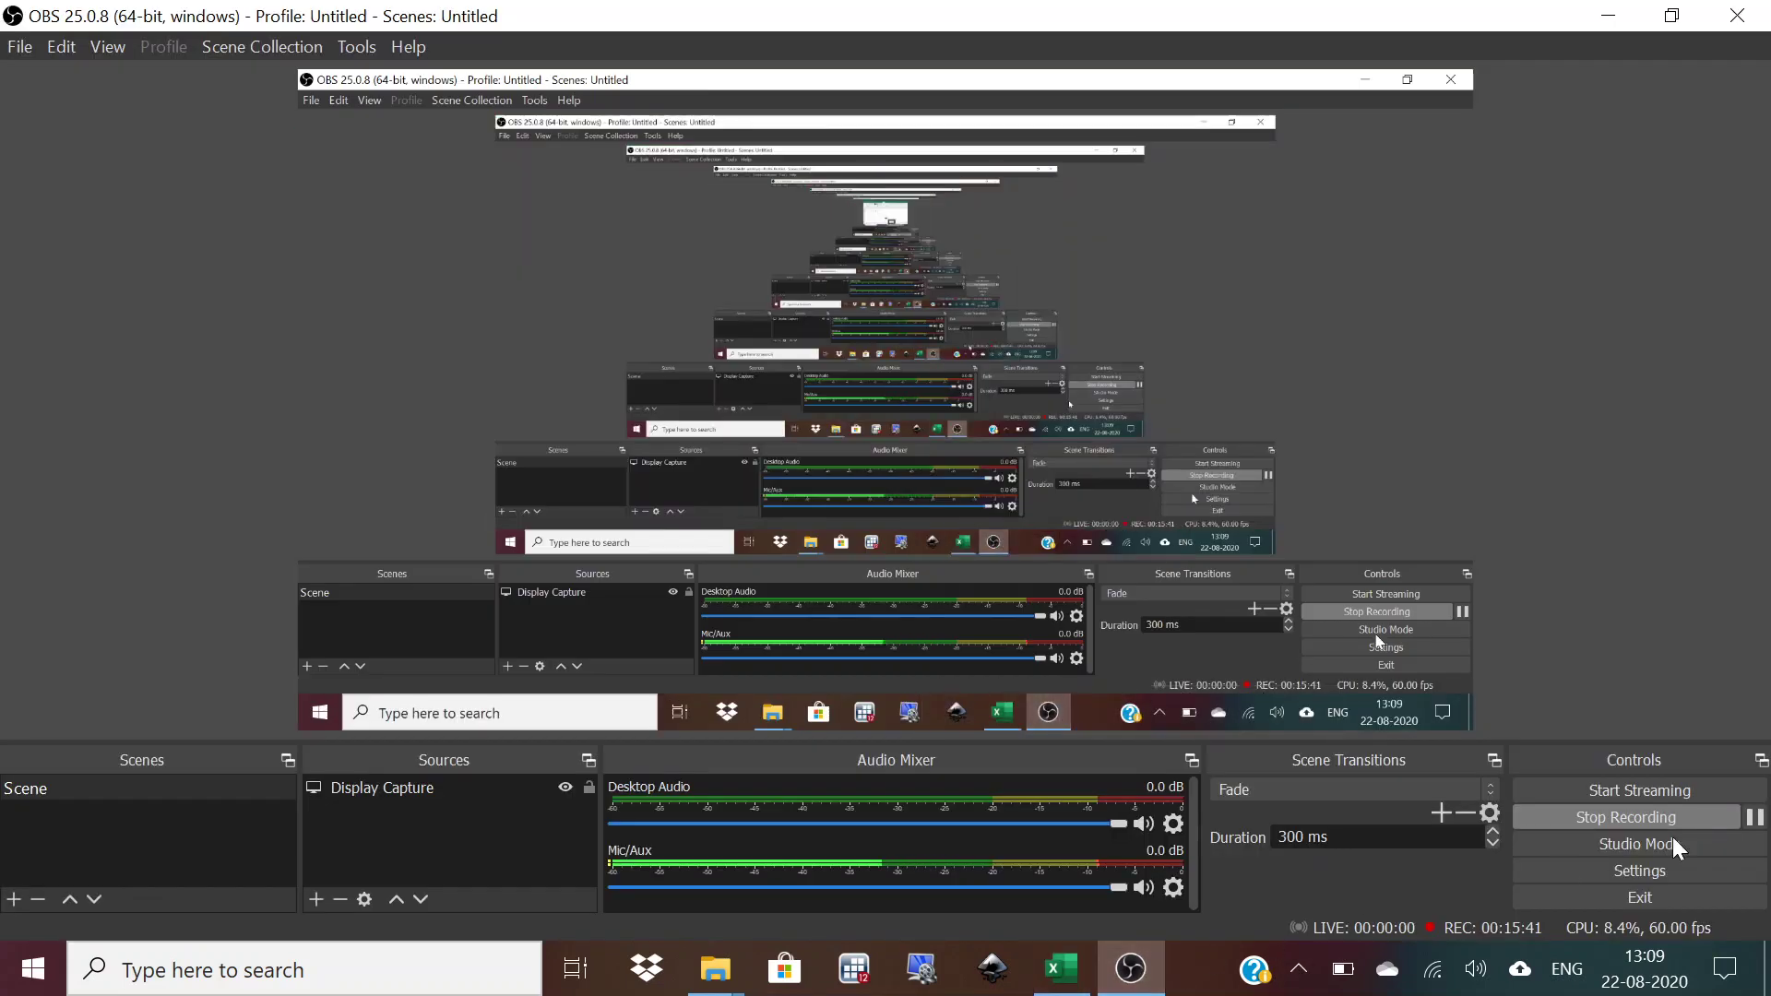